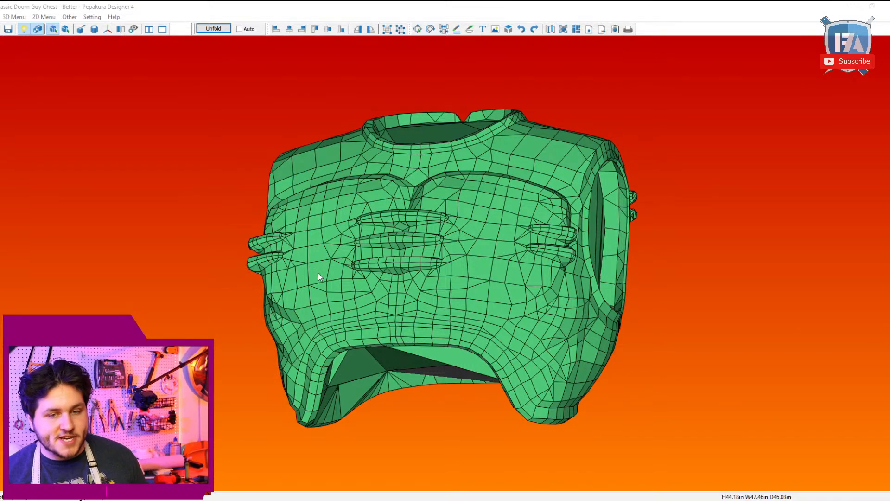
Step: View the chest model from the front and switch to the Halo 5 Mjolnir Gen 2 Hunter helmet template
left_click_drag(318, 274, 457, 345)
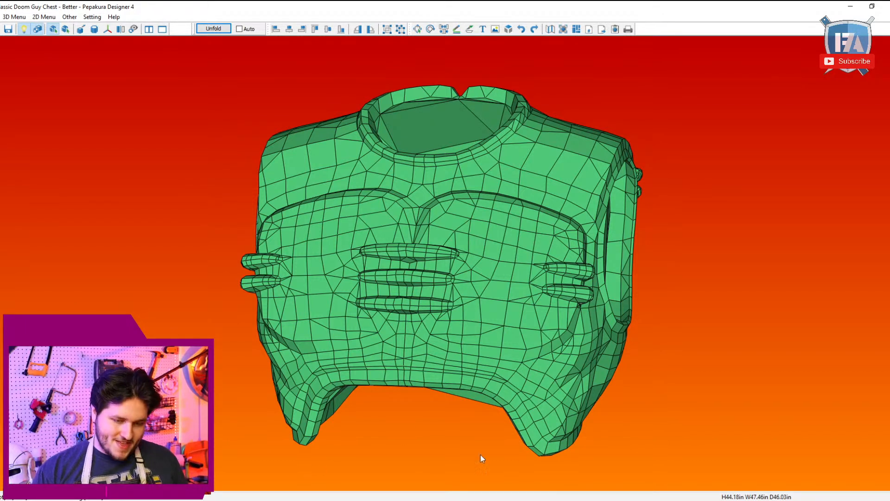
left_click(672, 500)
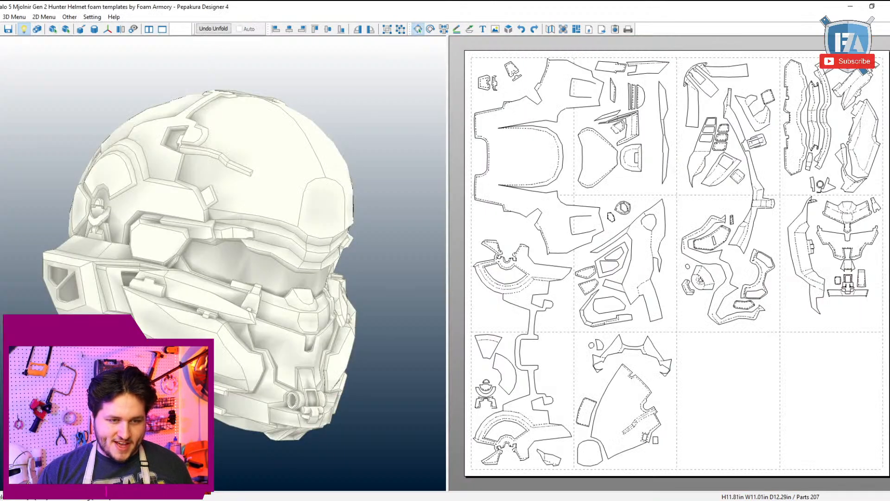
left_click_drag(271, 372, 330, 377)
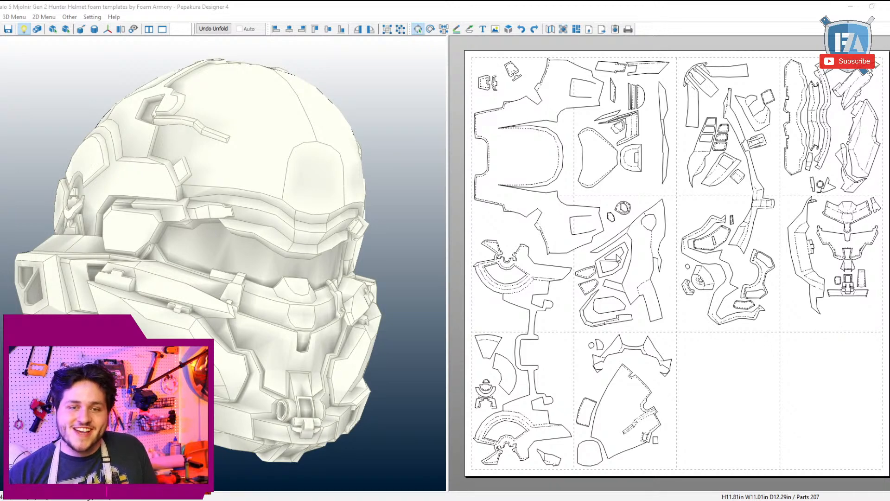
Step: Examine the Hunter helmet's 3D model from the front, top and both sides, and compare it with its unfolded template parts
right_click_drag(256, 204, 313, 256)
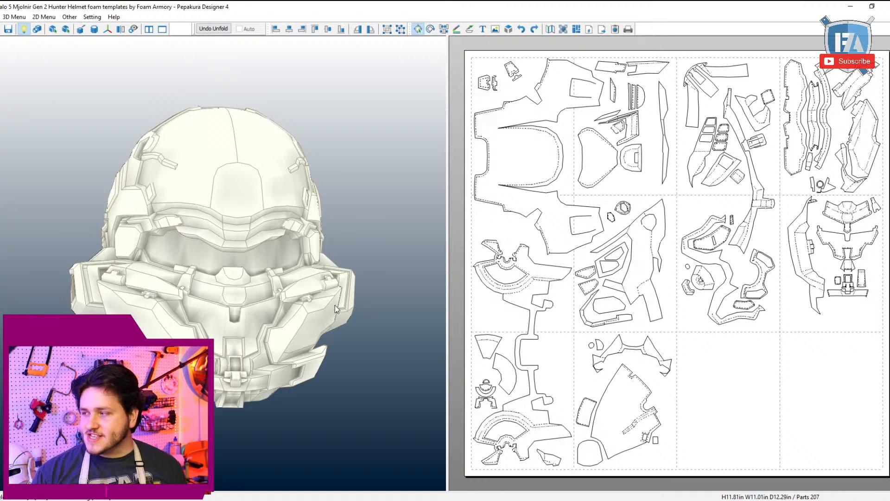
right_click_drag(335, 305, 368, 285)
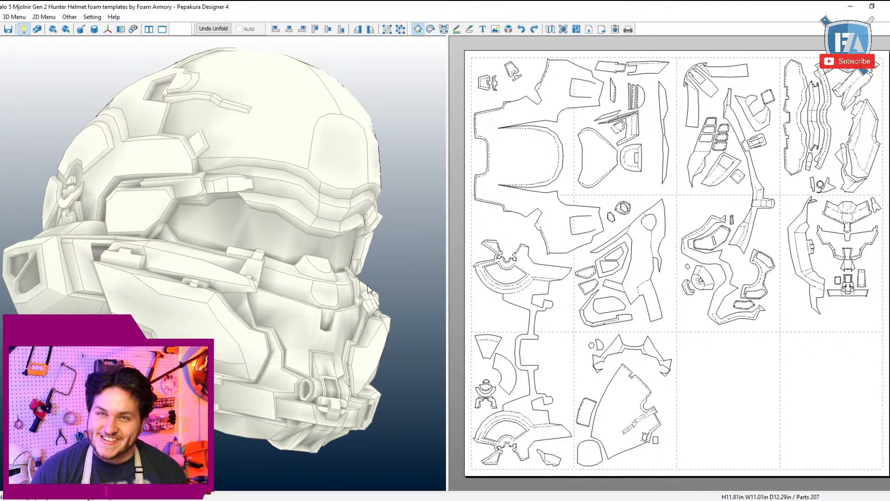
scroll(368, 290, "down", 2)
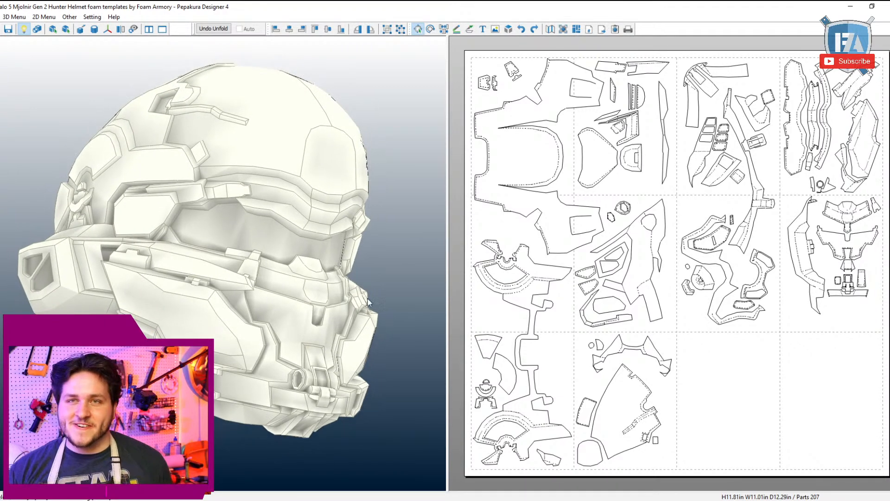
right_click_drag(236, 199, 288, 215)
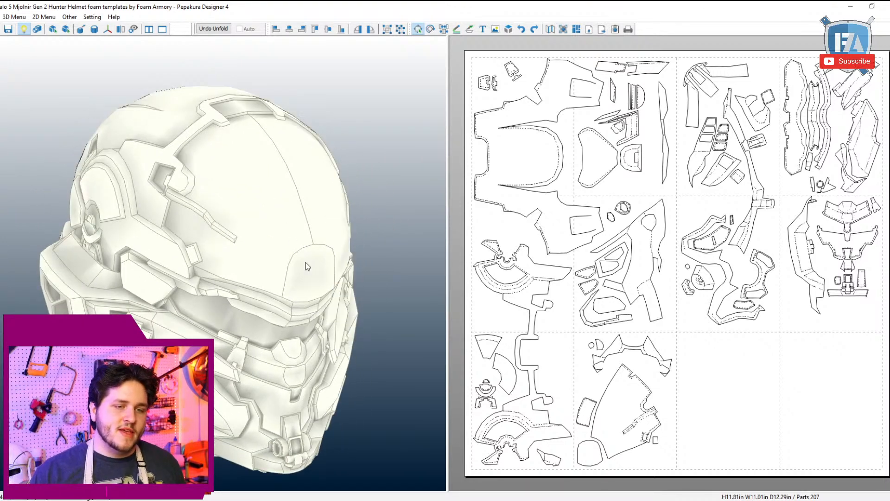
right_click_drag(318, 251, 309, 248)
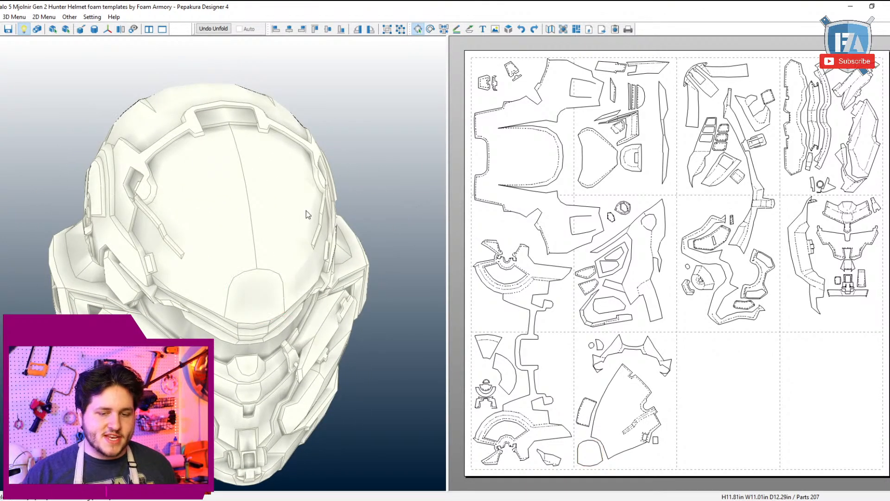
right_click_drag(304, 211, 234, 221)
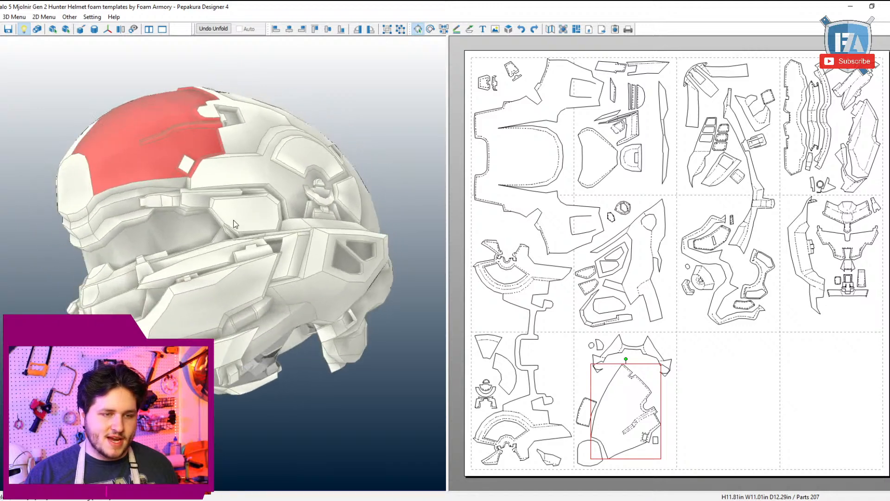
right_click_drag(256, 174, 325, 192)
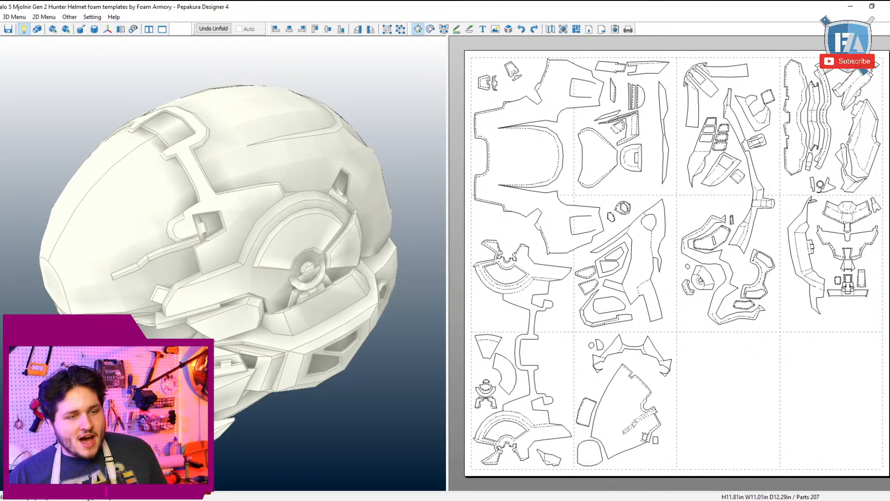
right_click_drag(9, 307, 246, 195)
left_click_drag(253, 215, 248, 226)
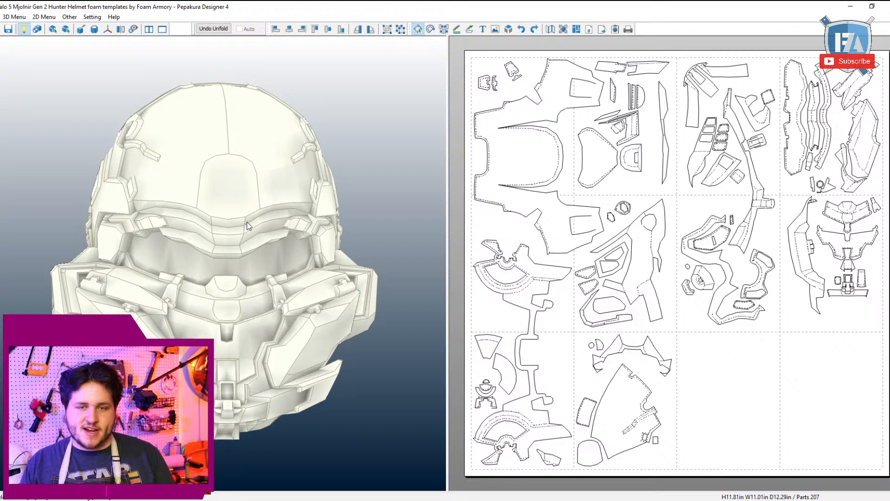
left_click_drag(308, 191, 343, 269)
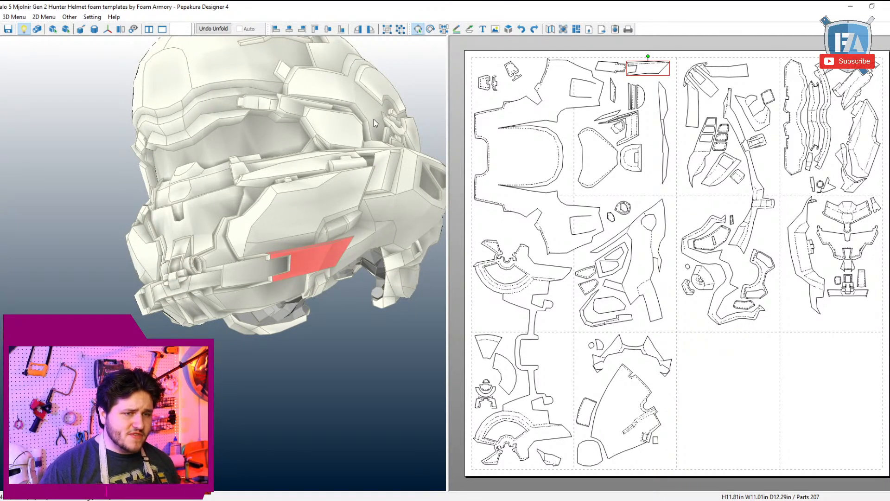
left_click_drag(386, 117, 356, 214)
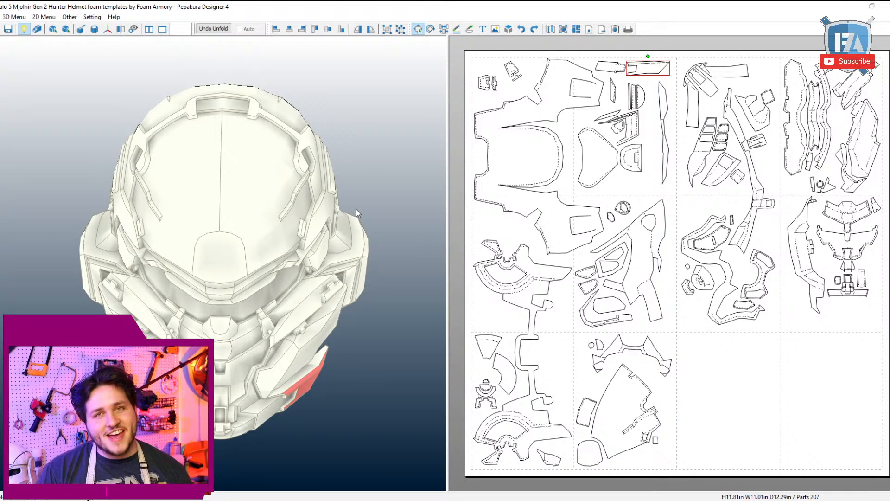
left_click_drag(308, 293, 292, 287)
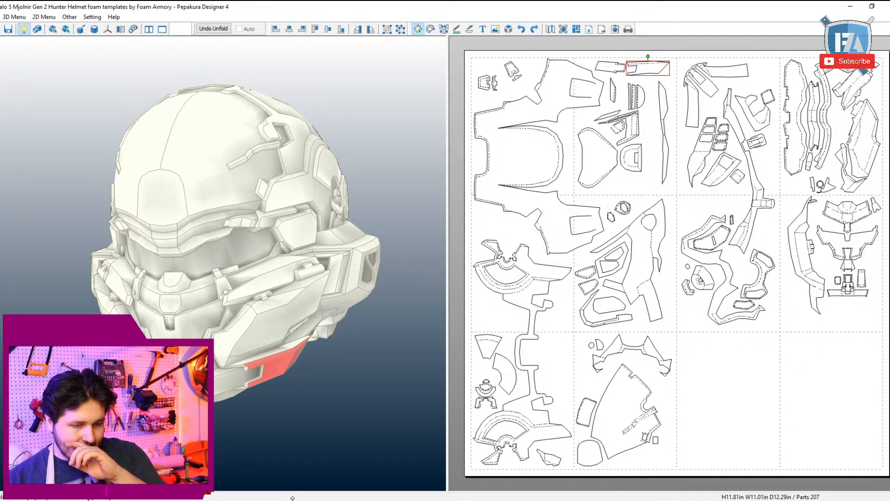
Step: Return to the Classic Doom Guy Chest model and examine its waist opening and side armhole
left_click(325, 471)
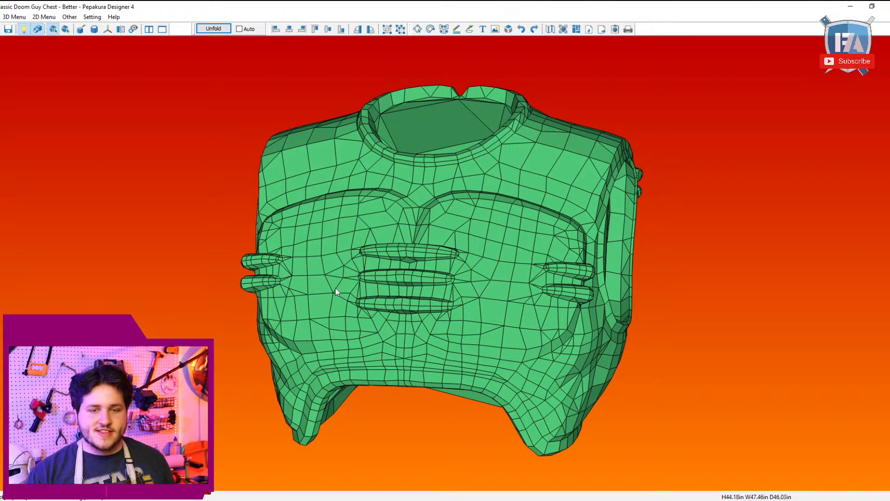
left_click_drag(401, 320, 425, 292)
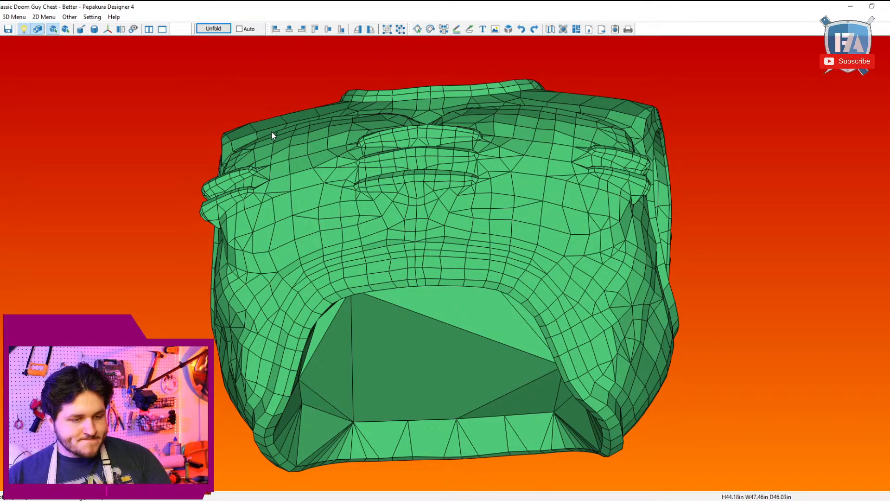
left_click_drag(252, 157, 334, 167)
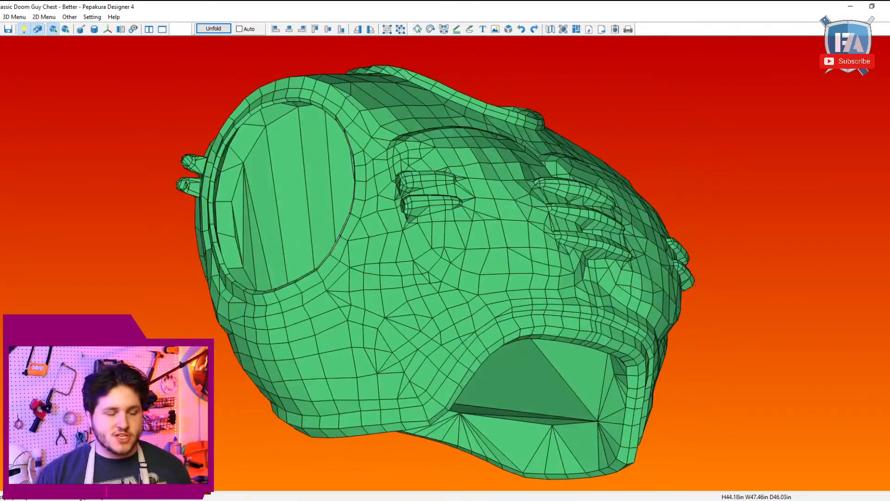
Step: Enter the Specify Cutline Edges mode and check that edge selecting uses Edges Between Two Points
left_click(21, 18)
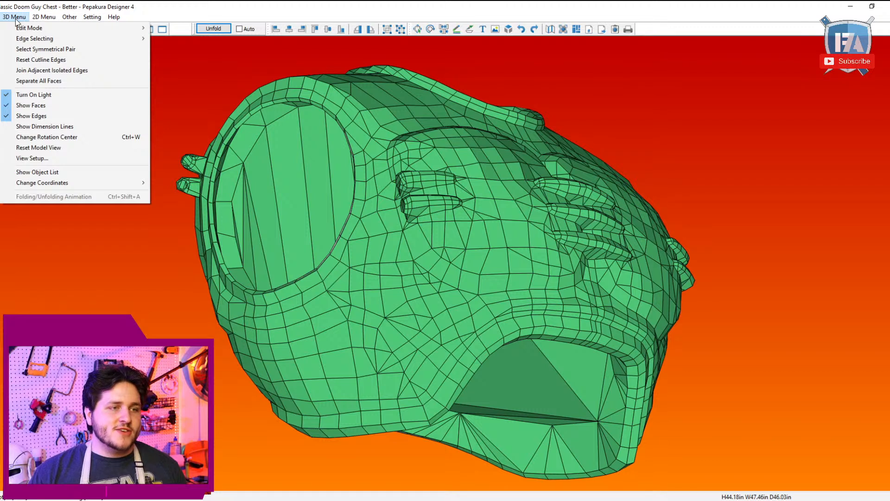
mouse_move(21, 31)
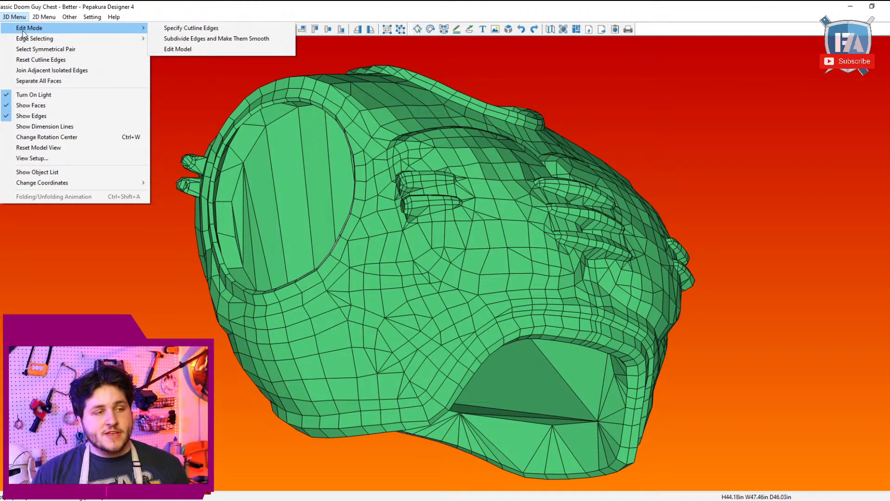
left_click(164, 29)
left_click_drag(391, 212, 164, 86)
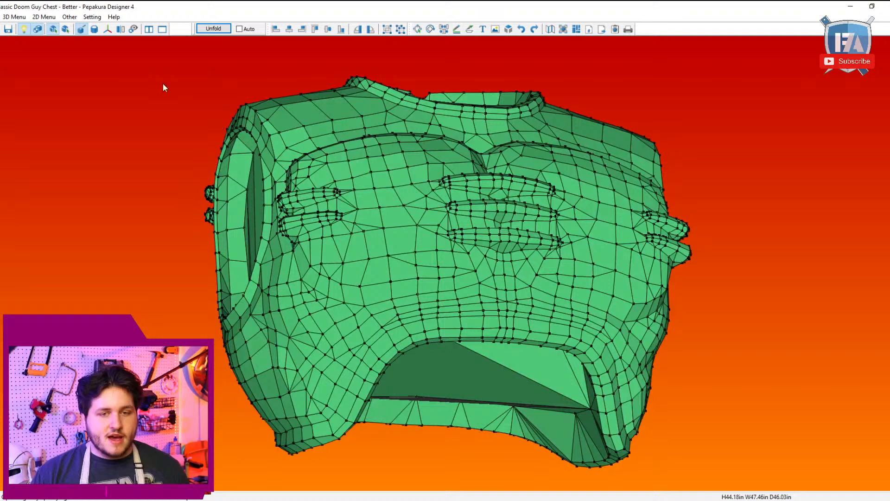
left_click(15, 18)
mouse_move(36, 38)
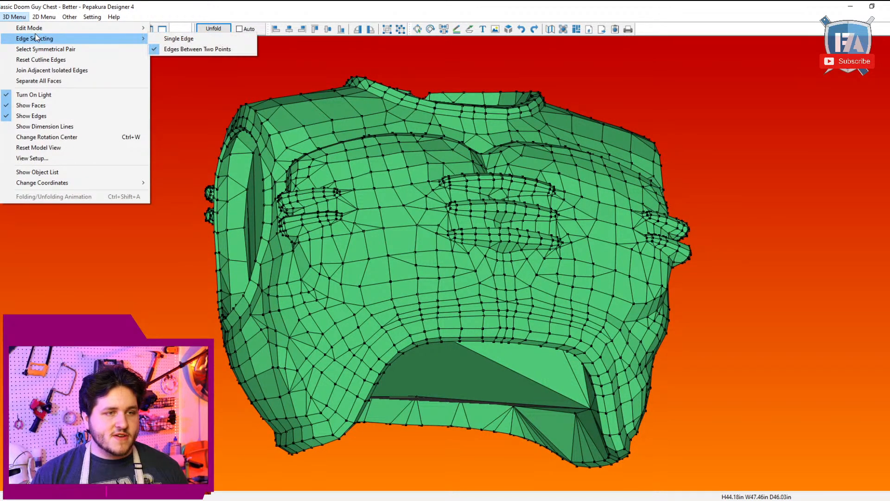
left_click(207, 89)
Step: Mark cutline edges along the upper outer rim of the armhole on the wearer's right side
left_click_drag(206, 89, 361, 126)
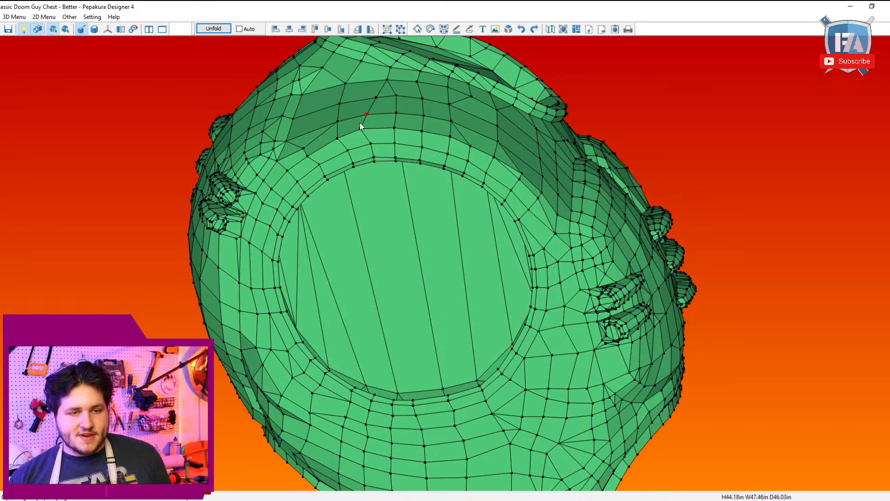
left_click(359, 129)
right_click_drag(475, 164, 473, 162)
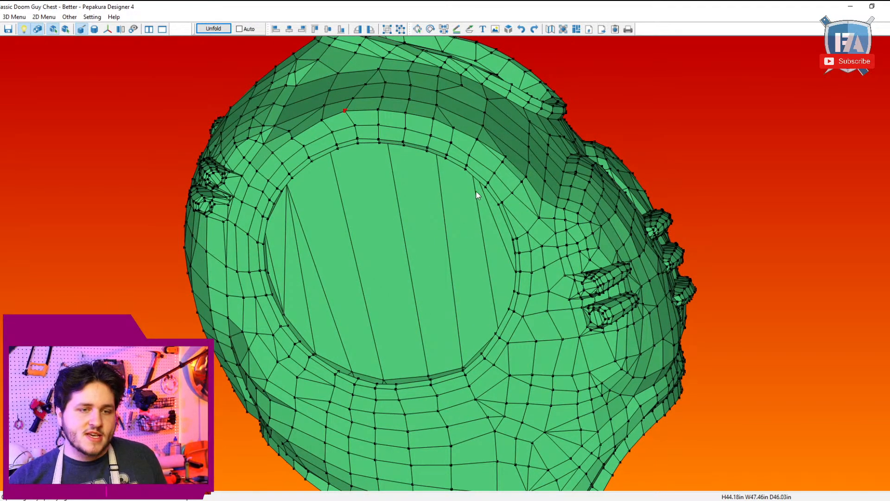
left_click(505, 158)
mouse_move(507, 157)
right_mouse_down()
mouse_move(523, 205)
mouse_move(505, 206)
right_mouse_up()
right_click_drag(401, 158, 362, 159)
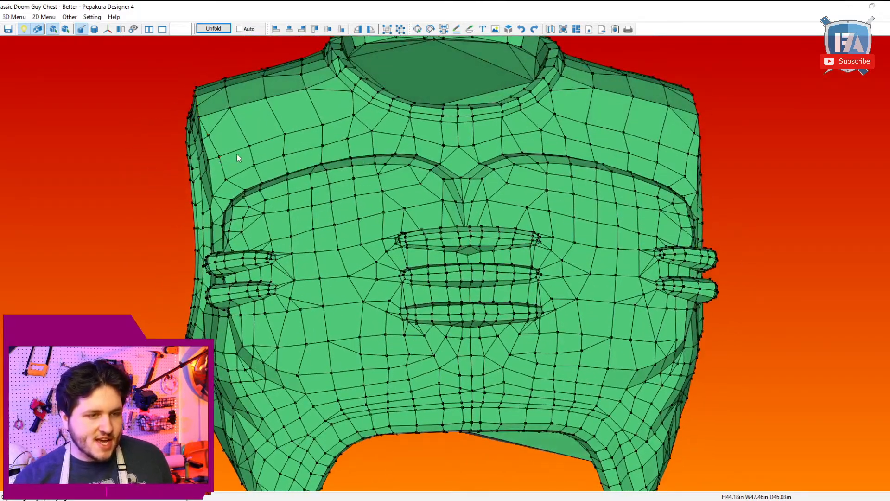
right_click_drag(237, 154, 427, 222)
left_click(453, 193)
left_click(300, 135)
left_click(330, 149)
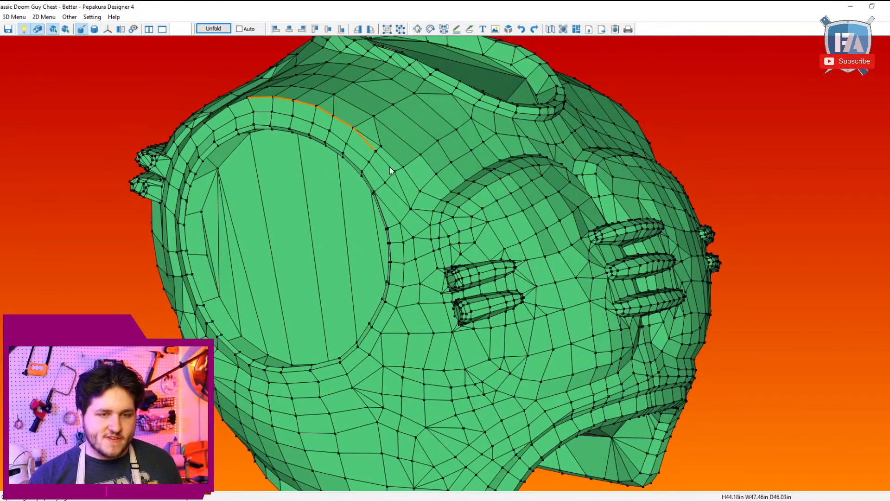
Step: Continue the cutline from the right armhole rim along the upper edge of the right pectoral into the centre groove
right_click_drag(389, 166, 586, 232)
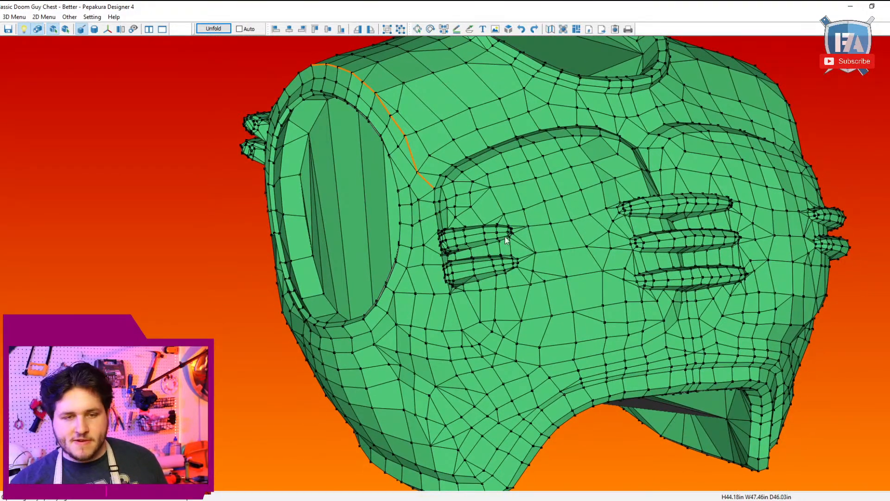
right_click_drag(446, 232, 450, 292)
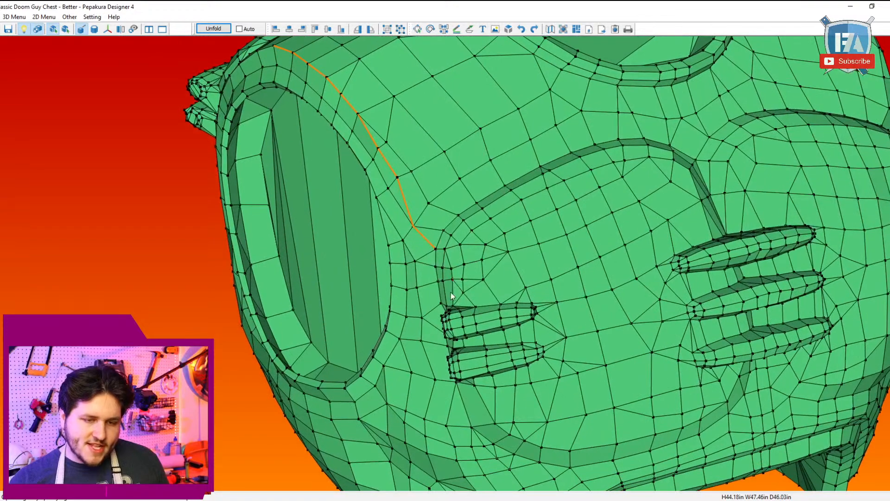
left_click(463, 220)
mouse_move(465, 223)
right_mouse_down()
mouse_move(474, 228)
mouse_move(462, 225)
right_mouse_up()
left_click(532, 169)
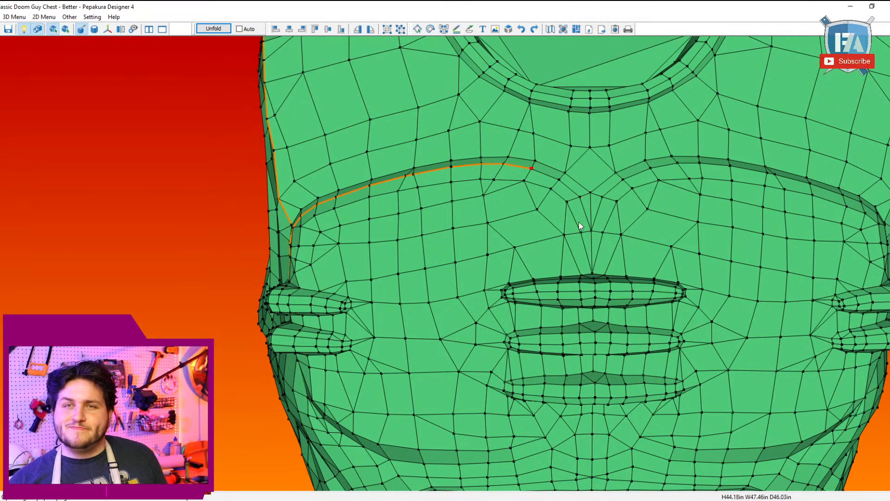
right_click_drag(578, 224, 551, 229)
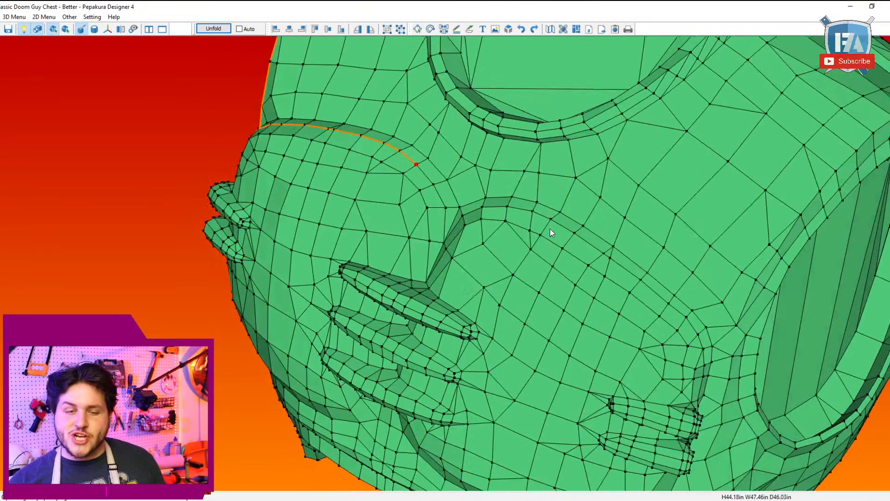
left_click(442, 241)
Step: Mark the cutline along the upper edge of the left pectoral to its outer corner near the left armhole
right_click_drag(453, 224, 551, 248)
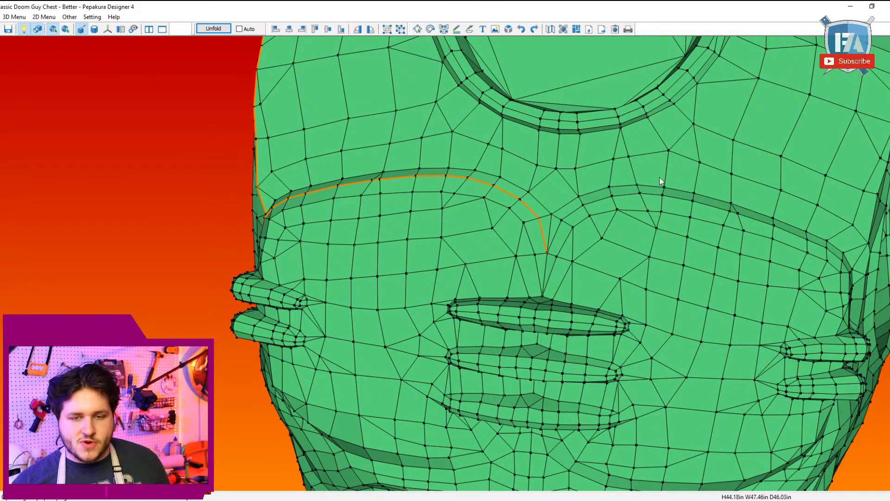
left_click(641, 193)
mouse_move(626, 197)
right_mouse_down()
mouse_move(464, 205)
mouse_move(469, 153)
mouse_move(474, 194)
right_mouse_up()
left_click(473, 148)
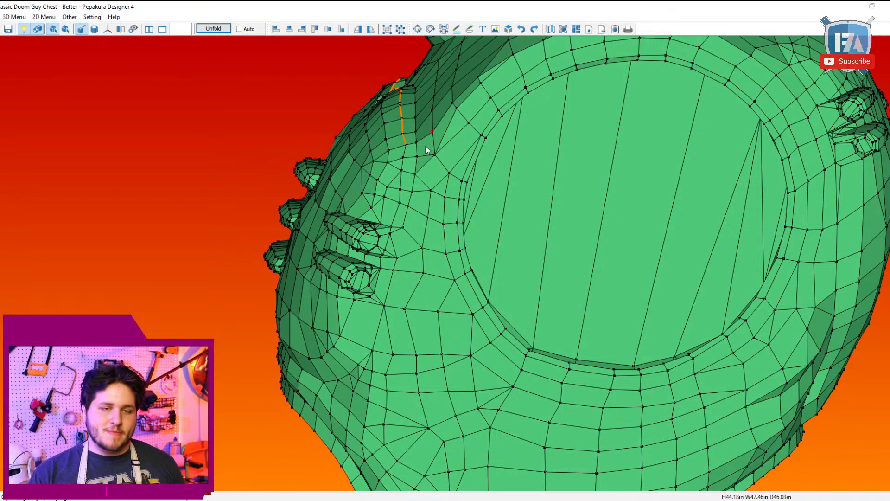
Step: Extend the left pectoral's cutline down the side, behind the two raised side bars, to the base of the lower bar
left_click(393, 230)
mouse_move(400, 240)
right_mouse_down()
mouse_move(408, 222)
mouse_move(397, 247)
mouse_move(405, 234)
right_mouse_up()
scroll(397, 246, "up", 1)
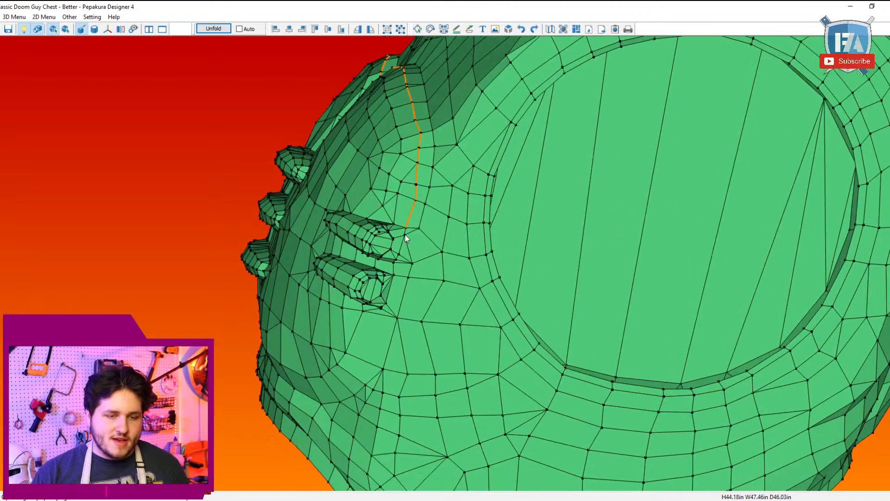
left_click(381, 307)
right_click_drag(381, 307, 493, 258)
scroll(493, 316, "up", 1)
right_click_drag(492, 316, 472, 317)
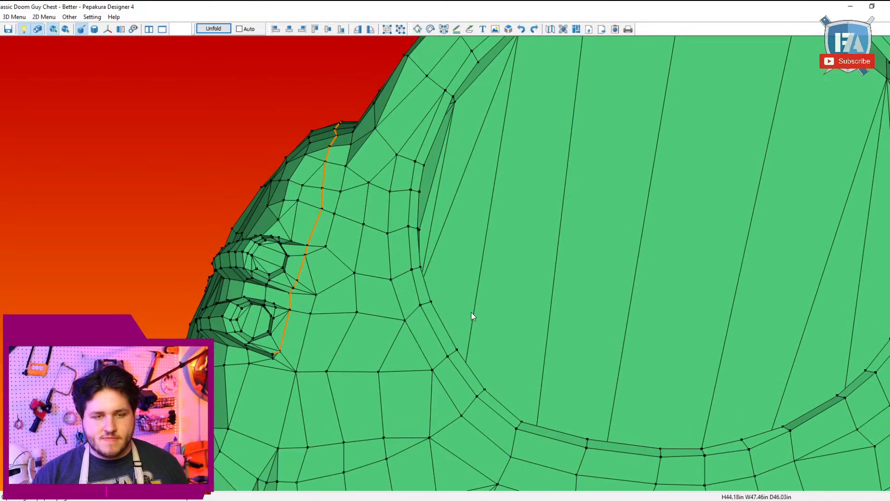
Step: Undo the last cutline segment beside the left side bars and mark it again between the lower bar and the line above
key("ctrl+z")
left_click(274, 360)
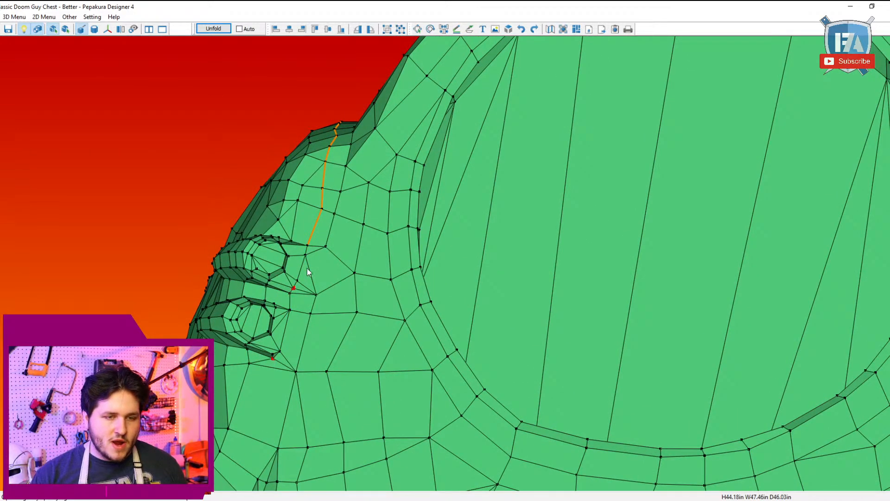
left_click(307, 245)
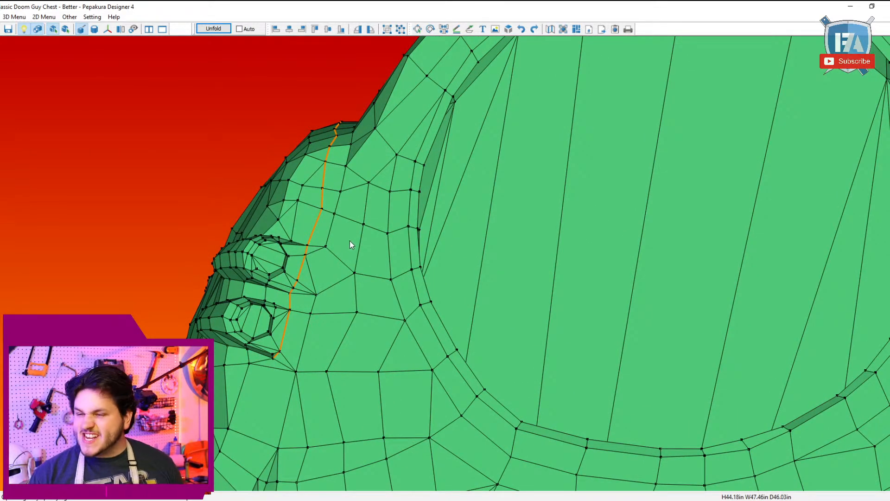
Step: Continue the cutline from the base of the lower left side bar down and forward in a curve onto the lower front of the chest
scroll(352, 238, "down", 5)
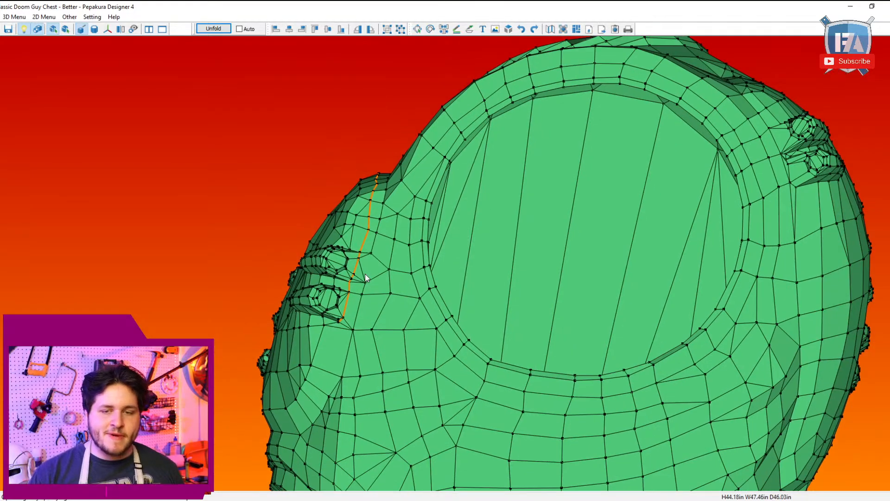
right_click_drag(365, 278, 344, 200)
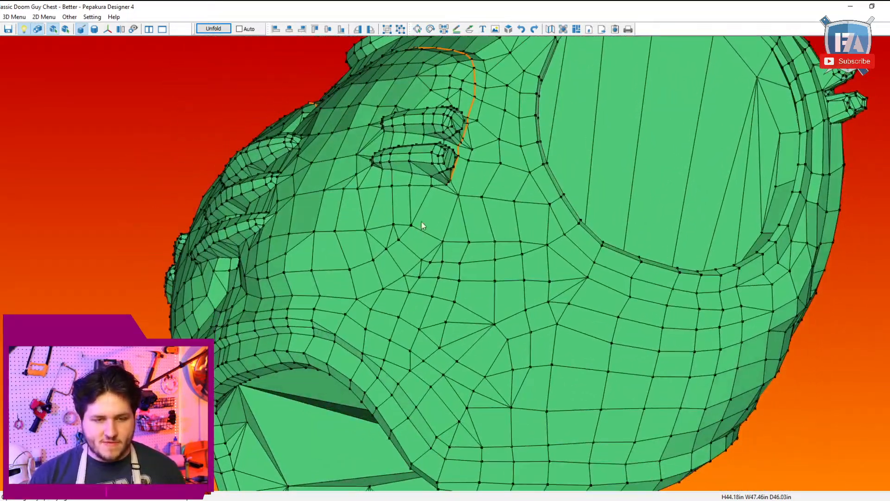
mouse_move(421, 226)
right_mouse_down()
mouse_move(425, 207)
mouse_move(459, 223)
mouse_move(496, 213)
mouse_move(506, 234)
mouse_move(500, 256)
mouse_move(461, 238)
mouse_move(421, 235)
right_mouse_up()
scroll(459, 241, "up", 5)
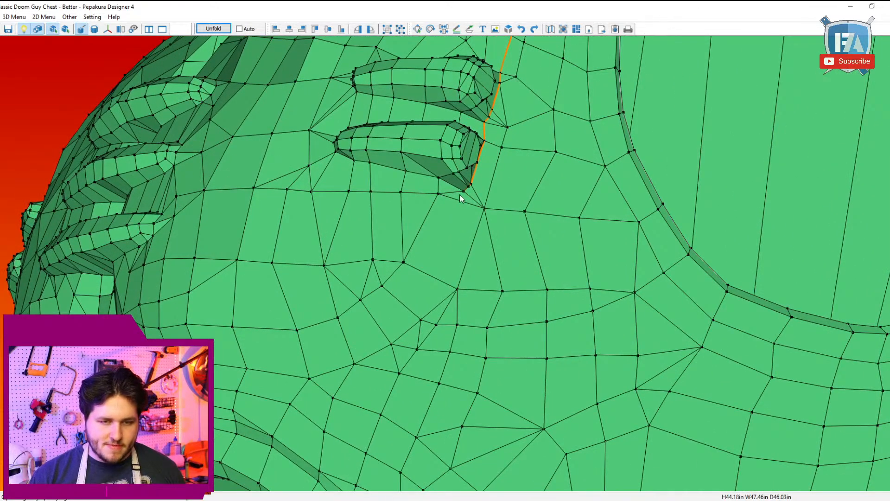
left_click(439, 192)
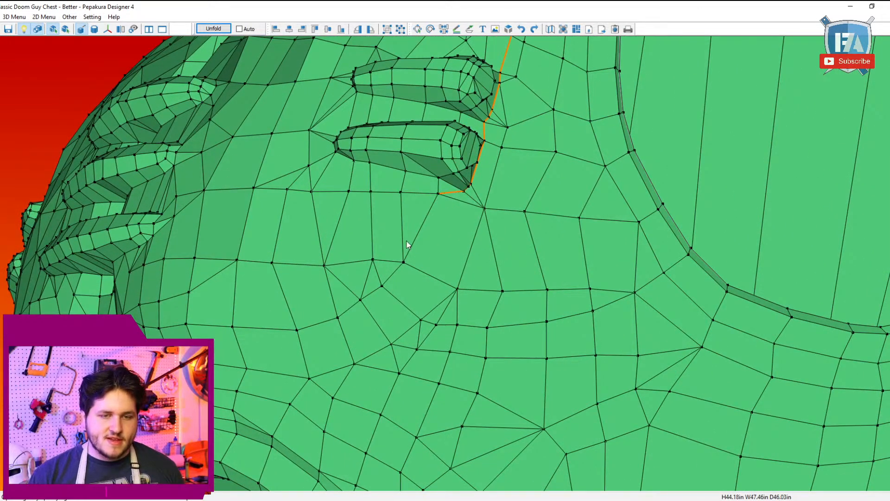
left_click(438, 194)
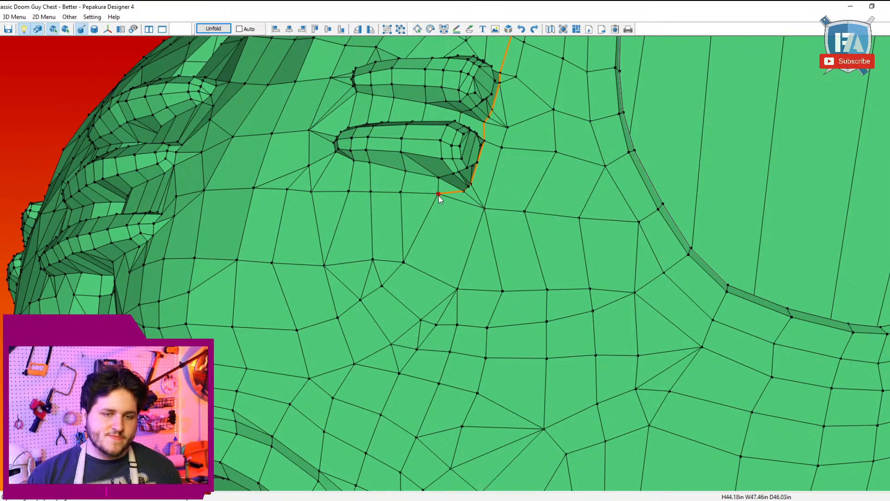
left_click(233, 327)
right_click_drag(254, 326, 276, 322)
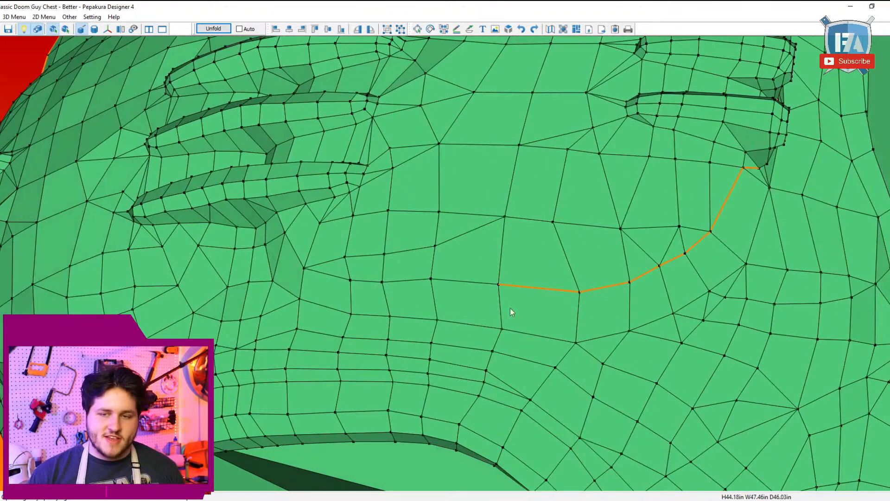
Step: Connect the left side's cutline across the lower front to the underside of the lowest centre bar, just left of the midline
scroll(735, 217, "down", 5)
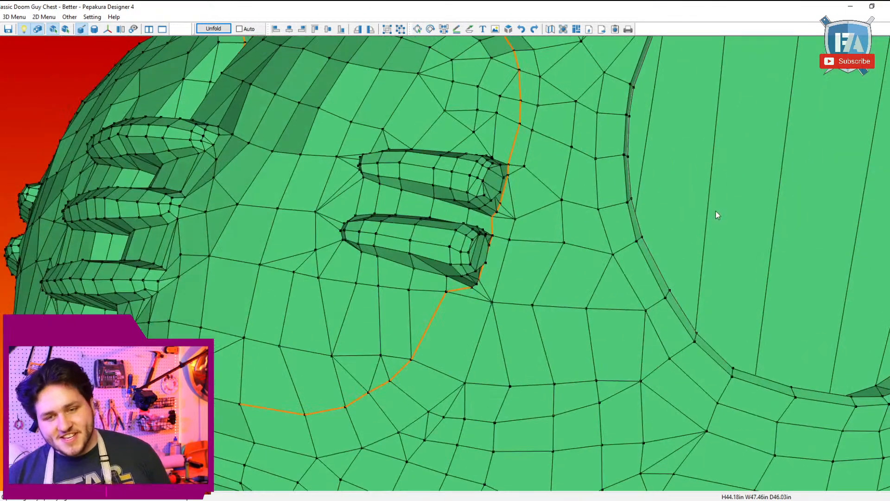
scroll(413, 341, "up", 4)
right_click_drag(424, 335, 427, 335)
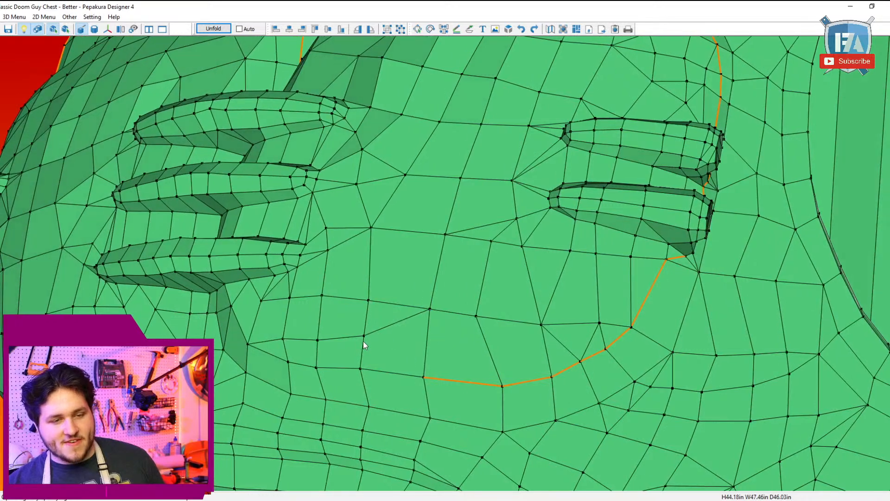
right_click_drag(363, 340, 393, 336)
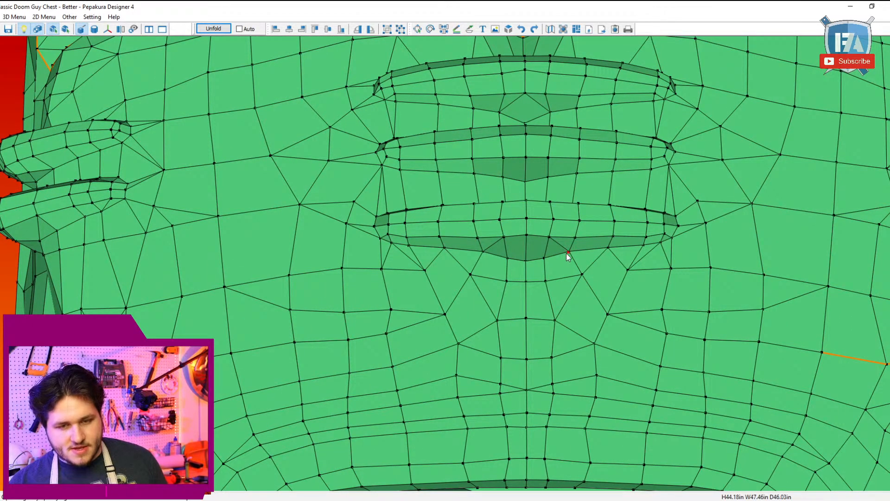
left_click(823, 353)
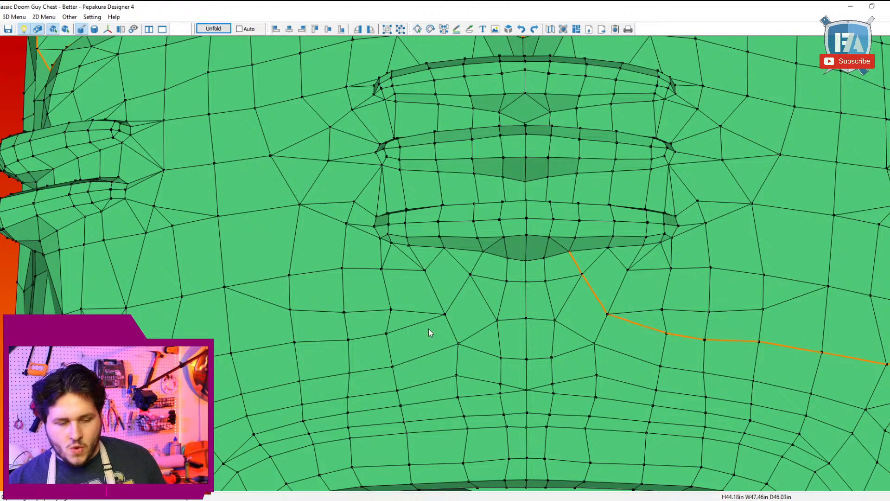
Step: Mark the mirrored cutline from the underside of the lowest centre bar across the right lower front up to the lower right side bar
right_click_drag(429, 330, 454, 267)
left_click(478, 255)
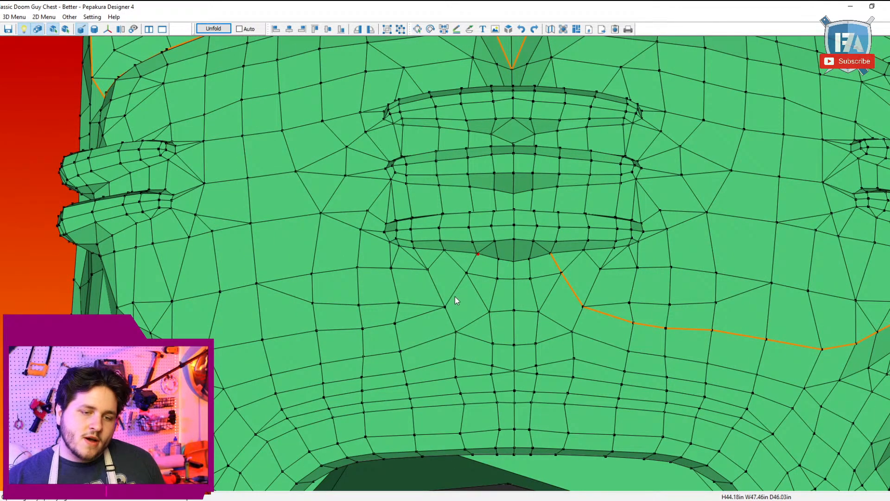
left_click(394, 324)
right_click_drag(319, 339, 367, 294)
left_click(374, 263)
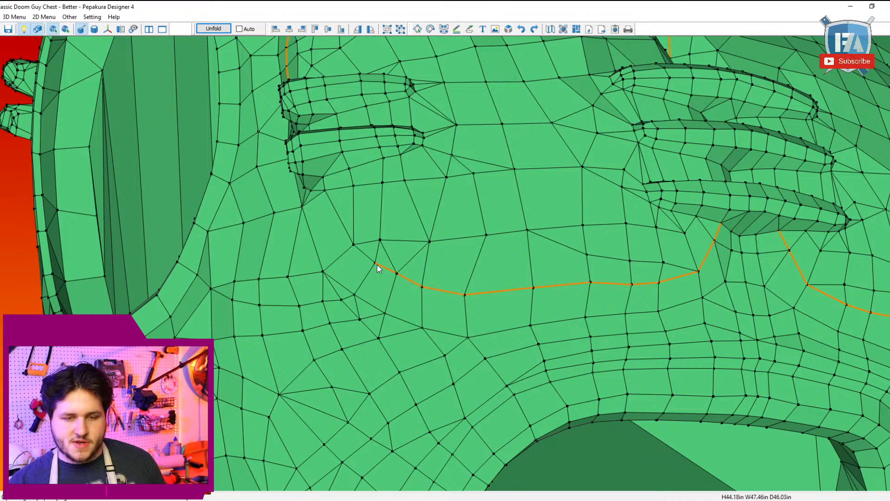
left_click(324, 191)
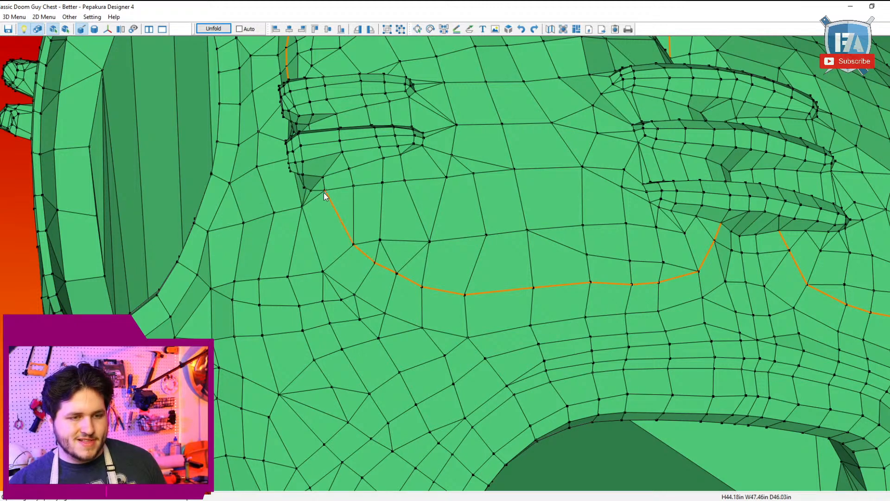
Step: Extend the right cutline around the base of the lower side bar and up behind both bars to join the right pectoral's cutline
right_click_drag(324, 193, 485, 242)
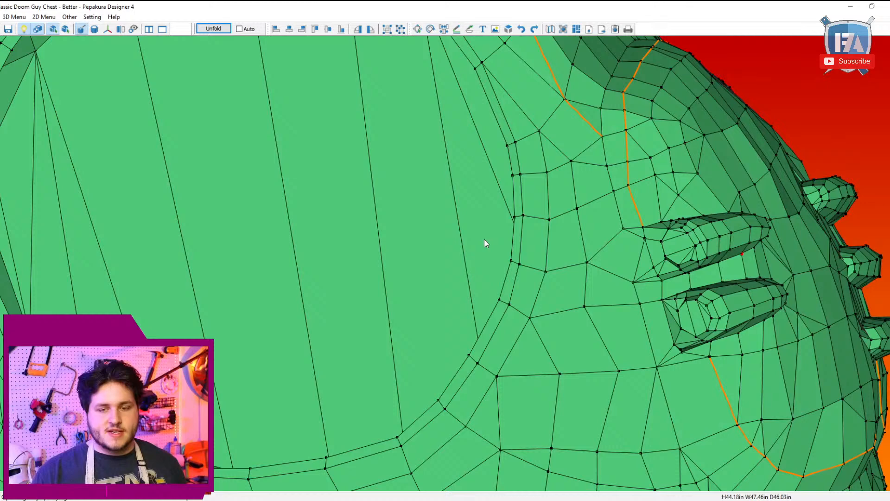
left_click(673, 345)
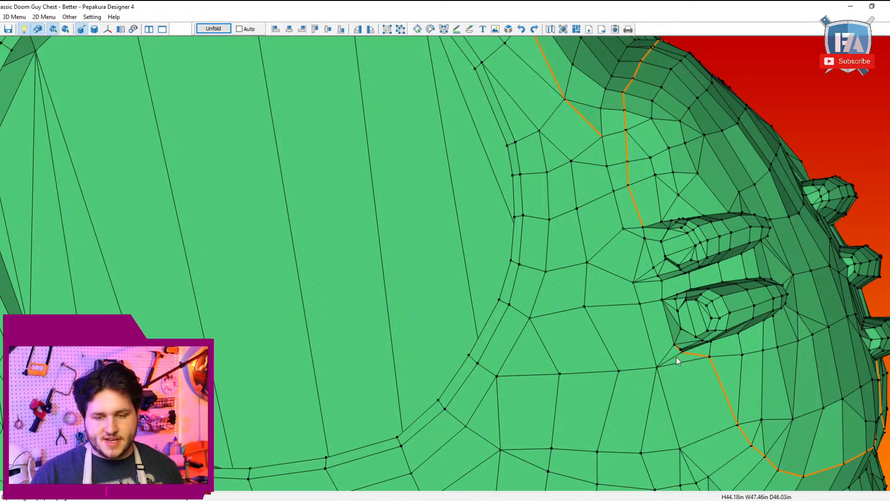
left_click(645, 227)
scroll(644, 228, "down", 2)
right_click_drag(678, 235, 650, 249)
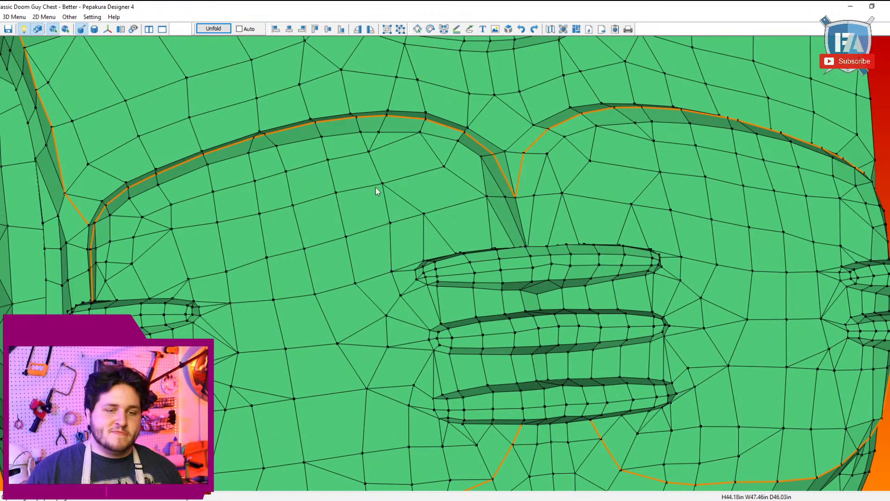
mouse_move(285, 261)
right_mouse_down()
mouse_move(280, 279)
mouse_move(298, 250)
right_mouse_up()
middle_click_drag(297, 251, 274, 185)
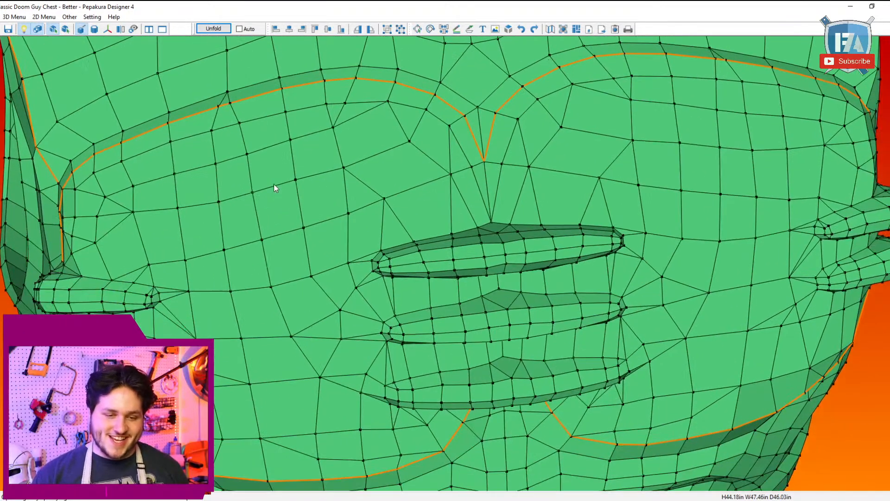
scroll(275, 185, "up", 2)
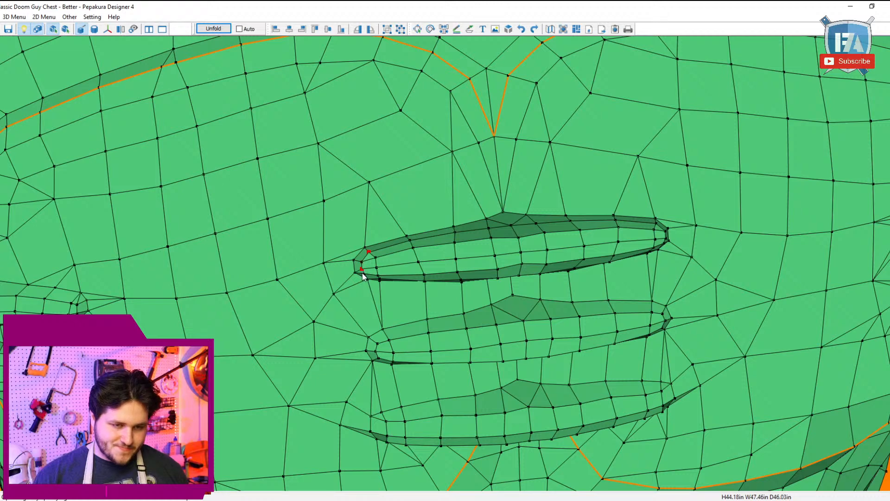
middle_click_drag(400, 255, 387, 207)
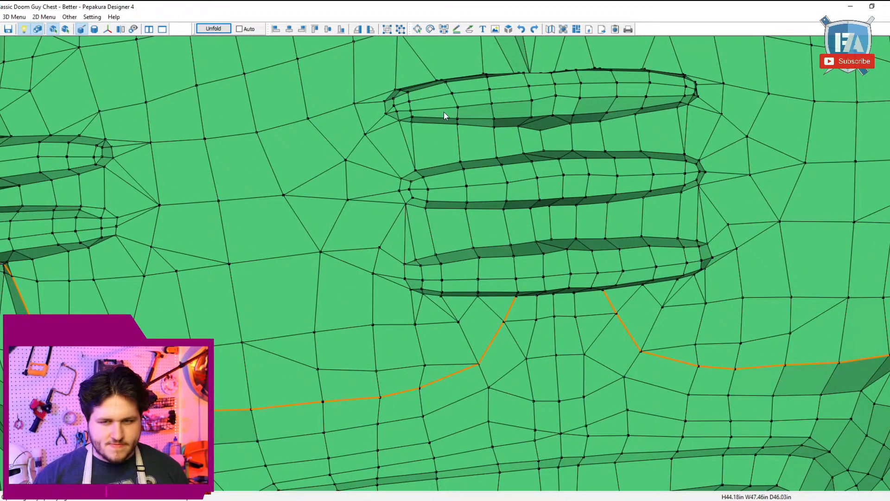
left_click(14, 17)
mouse_move(93, 28)
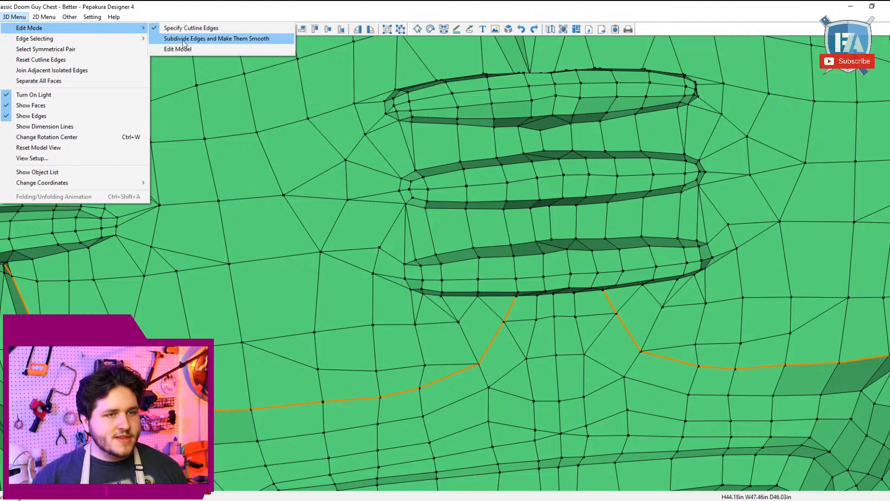
left_click(187, 48)
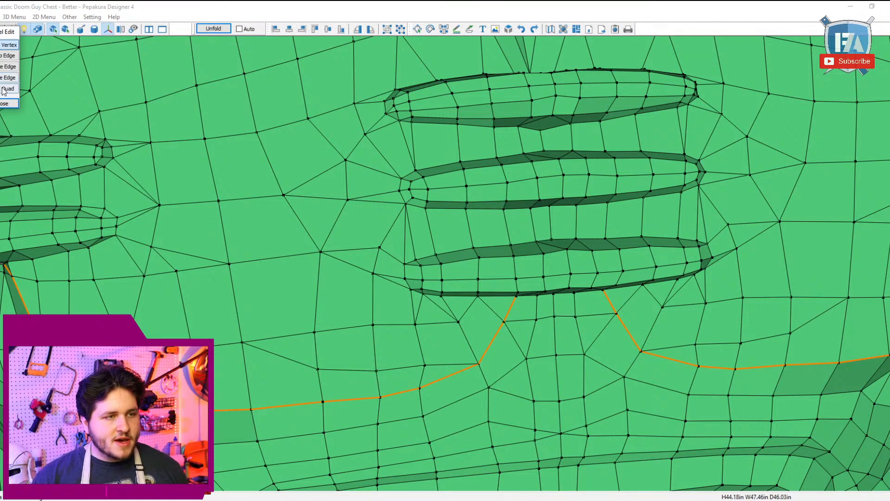
left_click(408, 112)
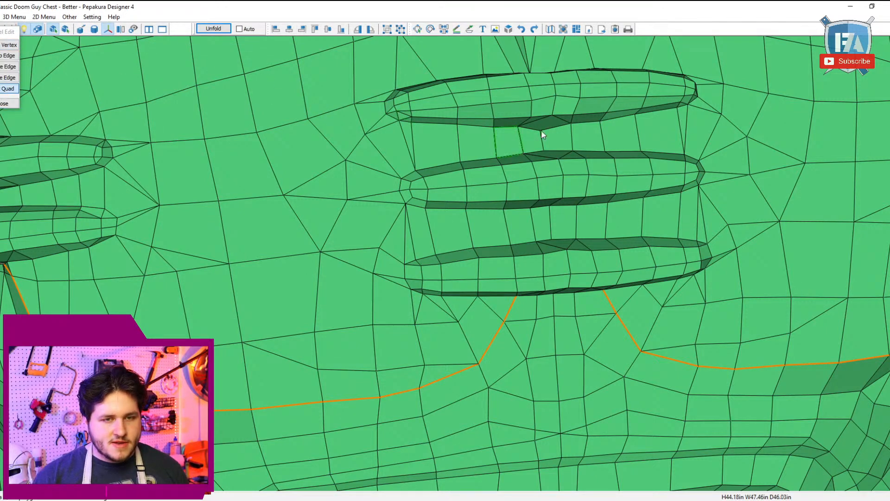
right_click_drag(541, 129, 536, 132)
right_click_drag(590, 120, 604, 249)
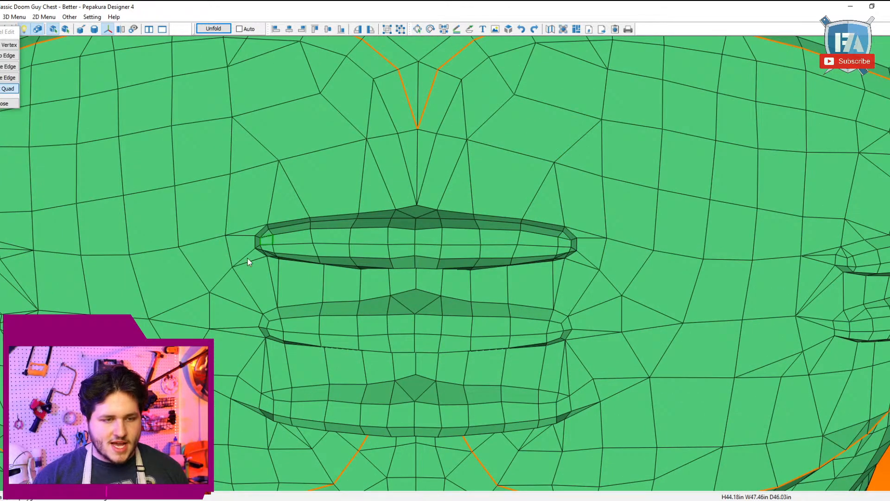
right_click_drag(247, 258, 272, 249)
right_click_drag(405, 312, 400, 271)
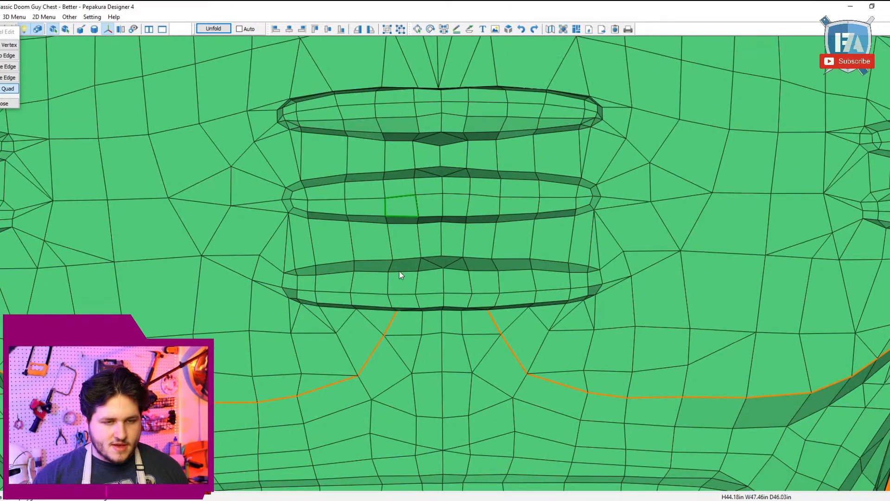
right_click_drag(339, 318, 337, 269)
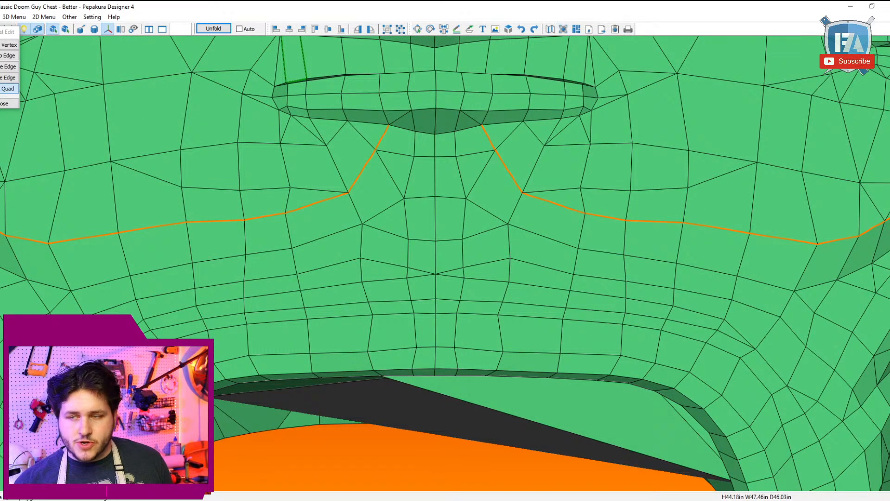
left_click(10, 103)
left_click(14, 17)
mouse_move(67, 27)
left_click(198, 27)
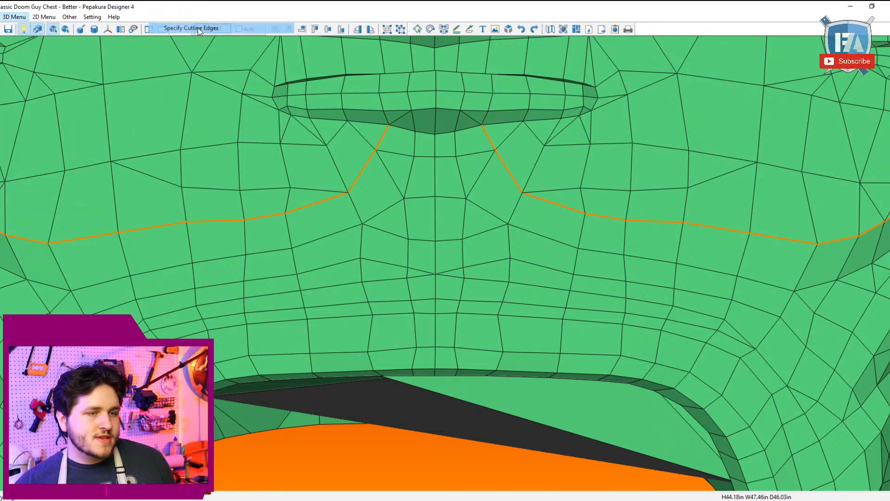
Step: Mark the cutline along the upper raised edge of the topmost centre bar, from its right end through the middle to its left end
middle_click_drag(332, 156, 324, 190)
right_click_drag(331, 112, 336, 141)
middle_click_drag(412, 304, 412, 292)
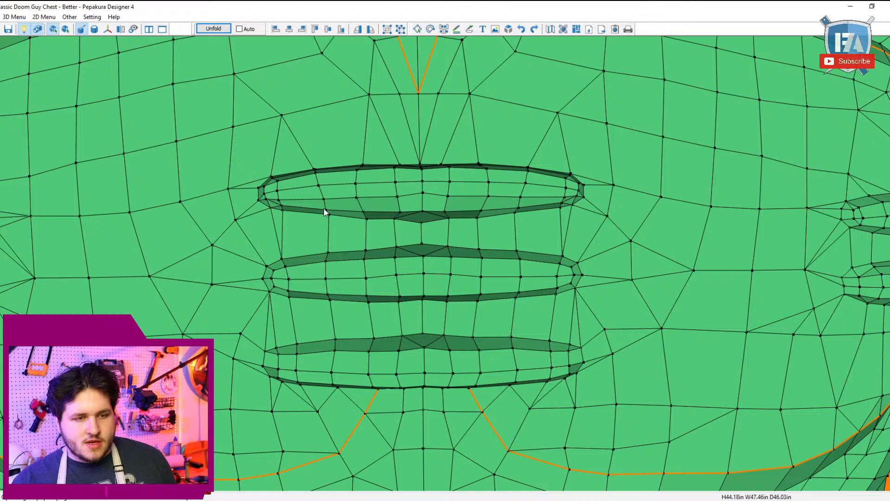
right_click_drag(267, 200, 264, 229)
right_click_drag(254, 398, 264, 302)
left_click(268, 191)
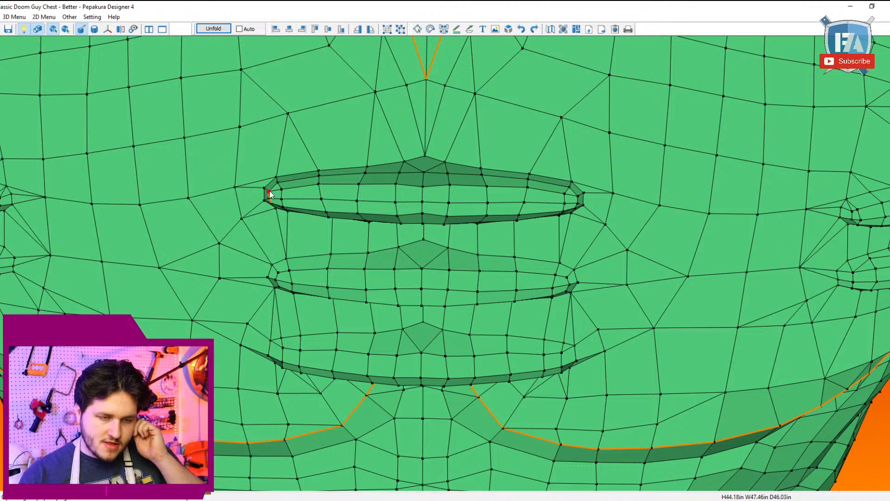
left_click(426, 171)
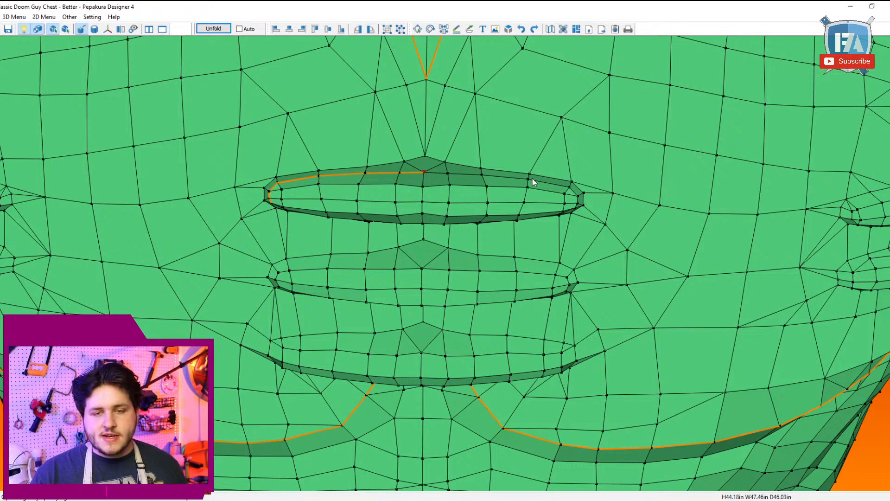
left_click(569, 184)
Step: Continue the topmost centre bar's cutline around its left end and back along the lower edge to close the loop at the right end
right_click_drag(616, 230, 607, 294)
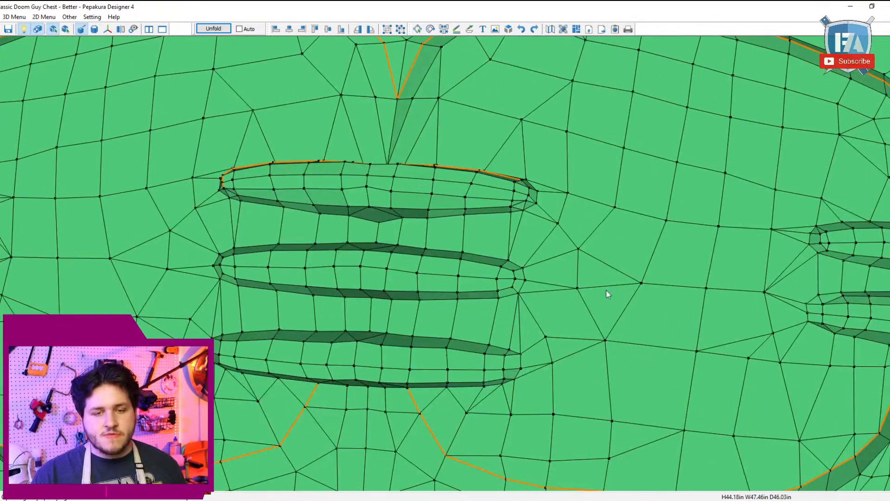
left_click(529, 195)
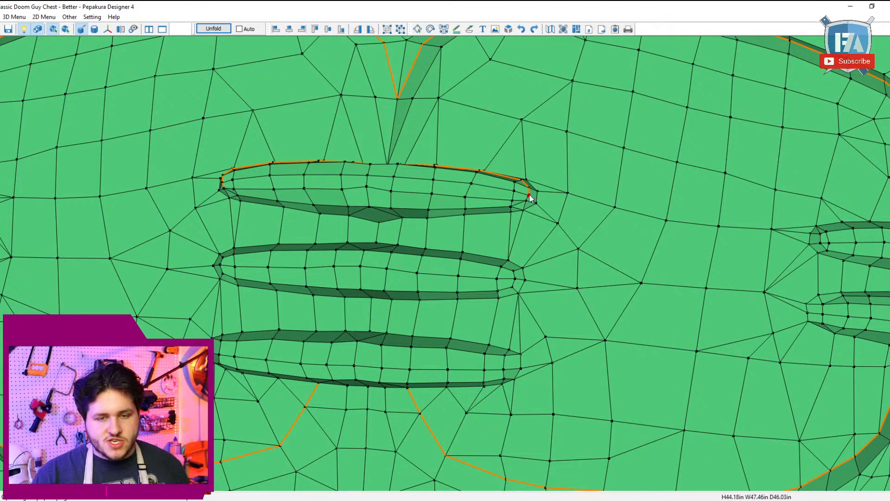
left_click(466, 209)
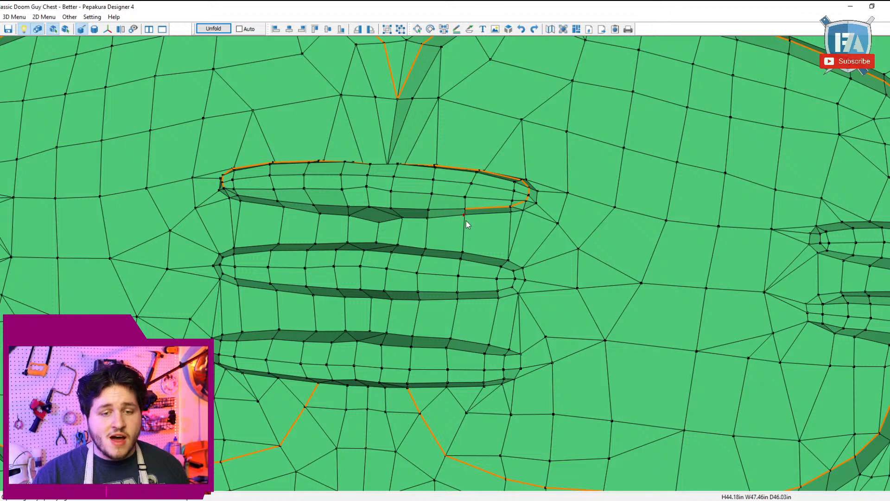
left_click(224, 190)
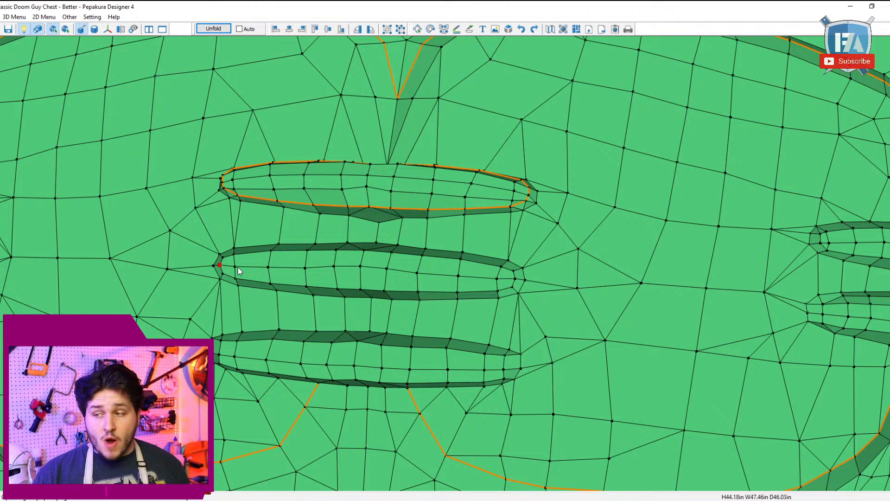
Step: Mark a closed cutline loop around the raised edges of the middle centre bar, covering the upper edge, both ends and the lower edge
mouse_move(292, 287)
right_mouse_down()
mouse_move(291, 306)
mouse_move(310, 286)
right_mouse_up()
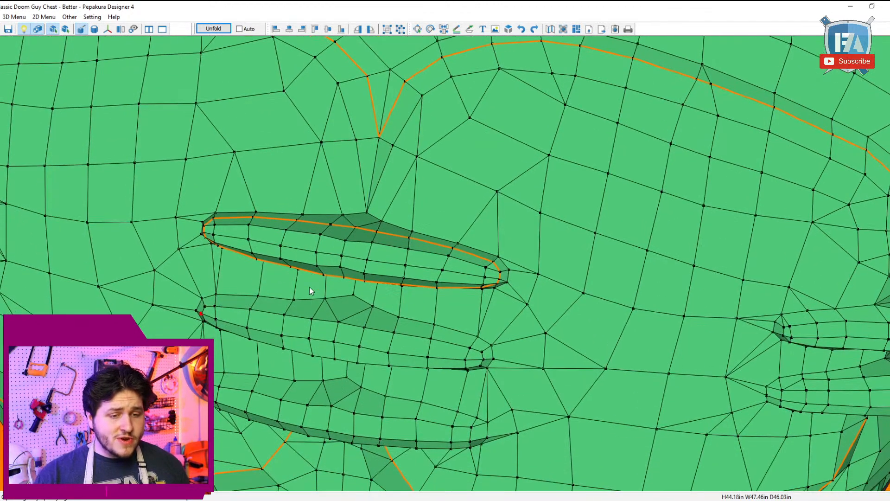
left_click(339, 322)
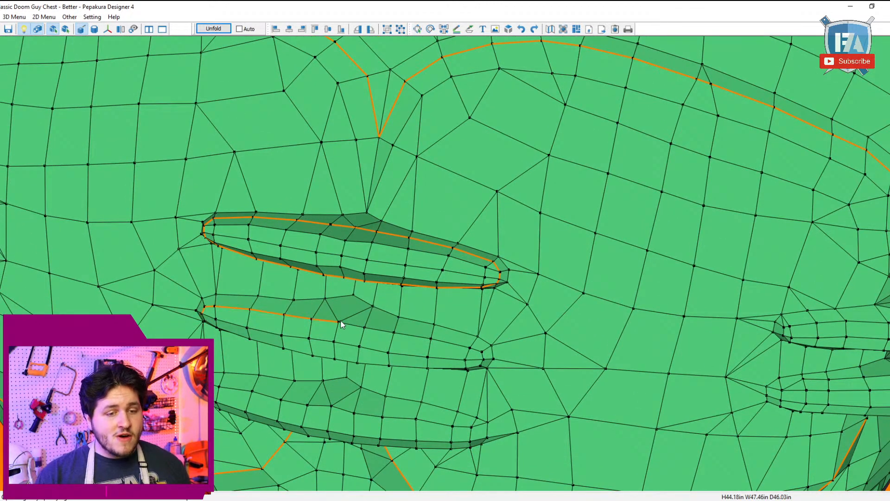
left_click(484, 352)
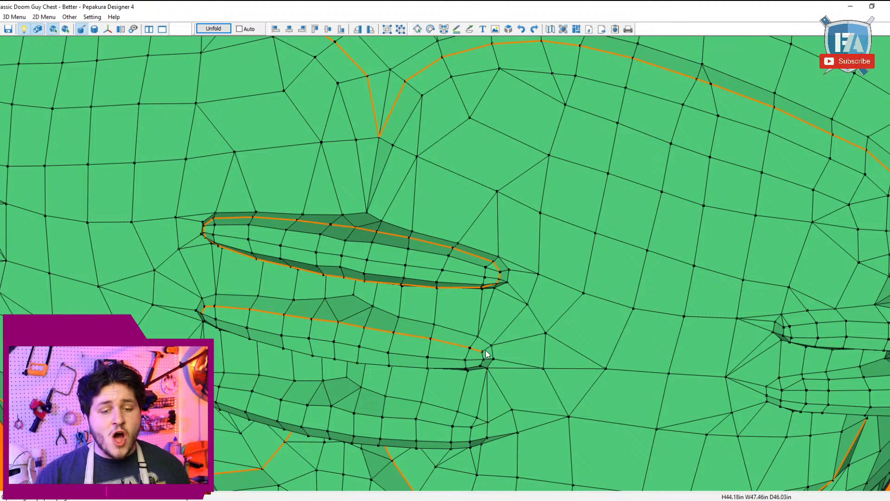
right_click_drag(483, 363, 480, 346)
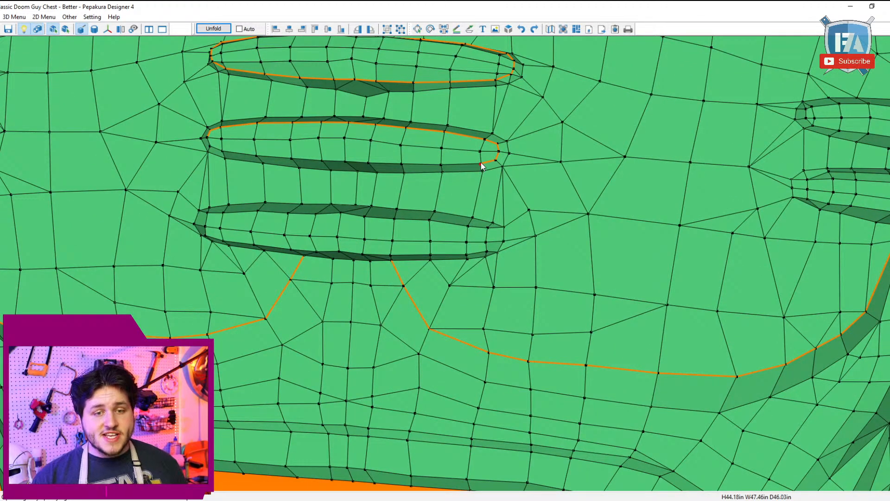
left_click(200, 139)
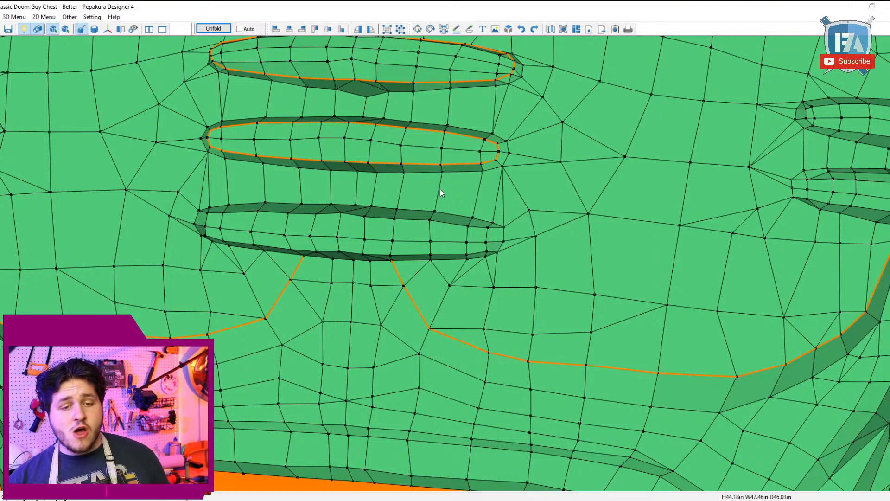
Step: Try to subdivide and smooth the edges outlining the lowest centre bar: both ends, the upper edge and the outer parts of the lower edge
right_click_drag(446, 220, 491, 218)
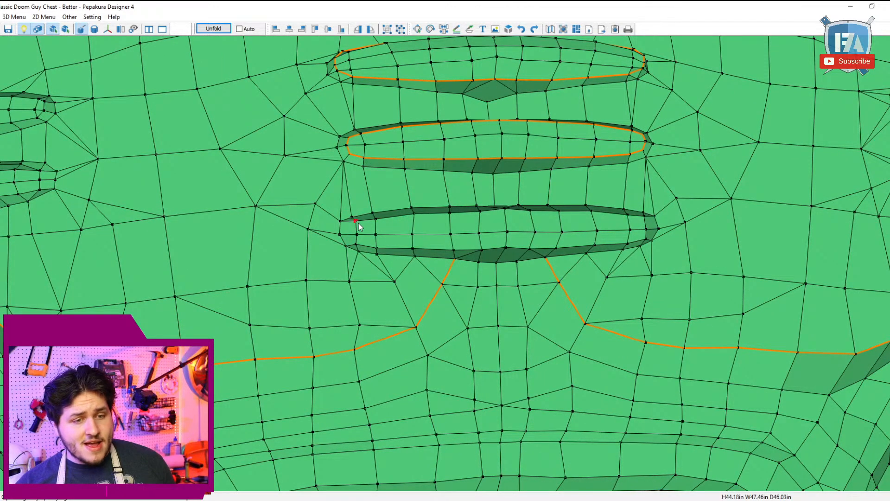
left_click(19, 19)
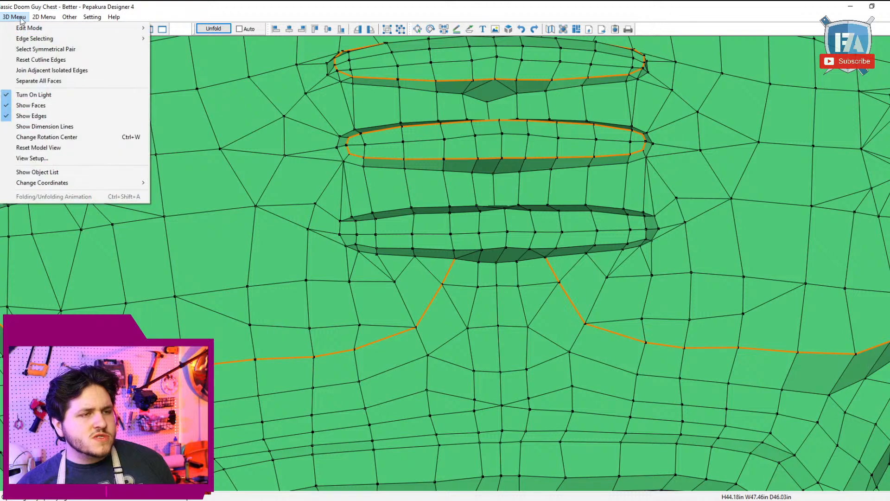
mouse_move(46, 28)
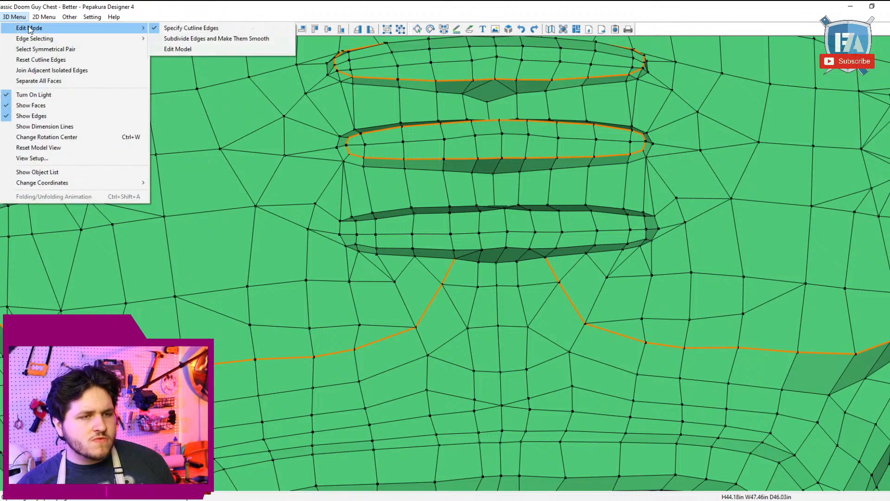
left_click(186, 40)
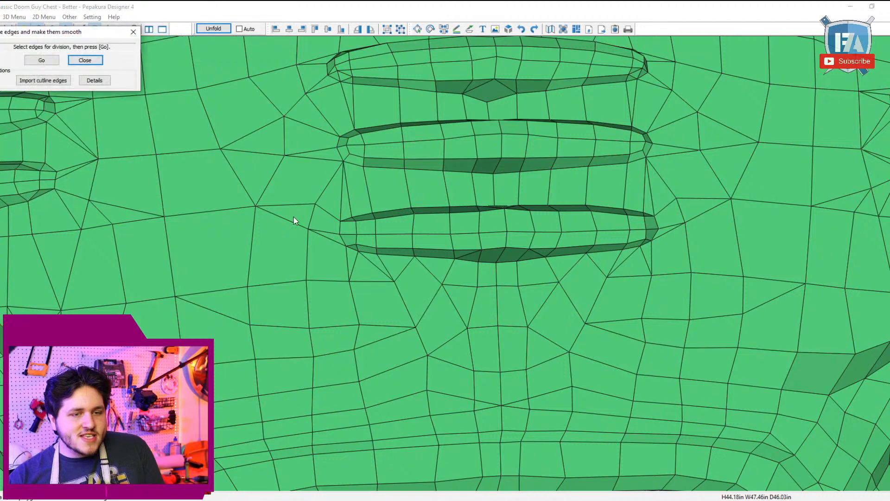
left_click(357, 240)
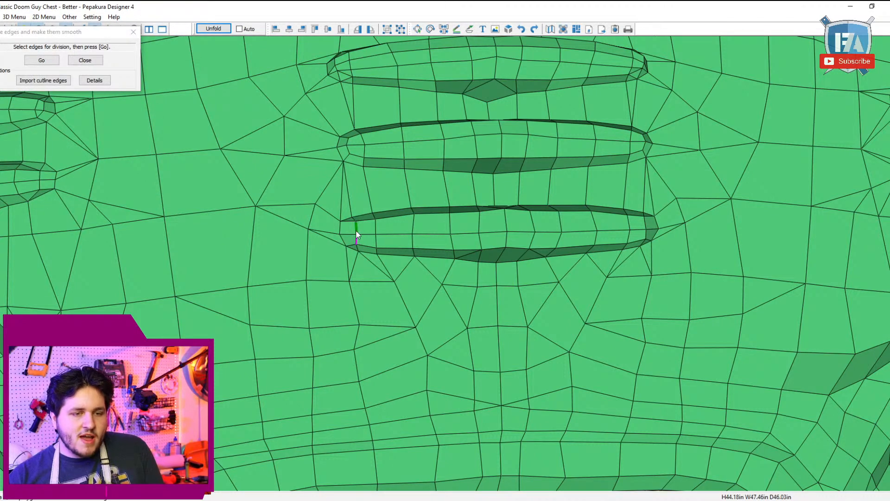
left_click(366, 221)
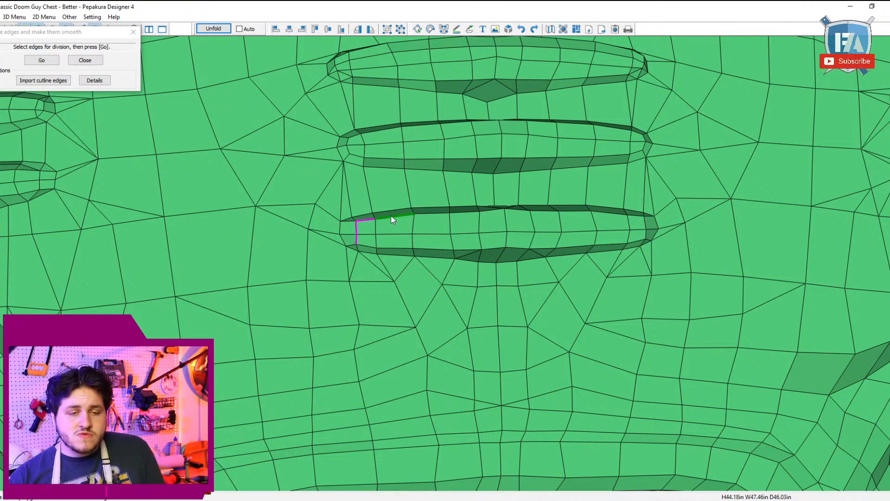
left_click(395, 249)
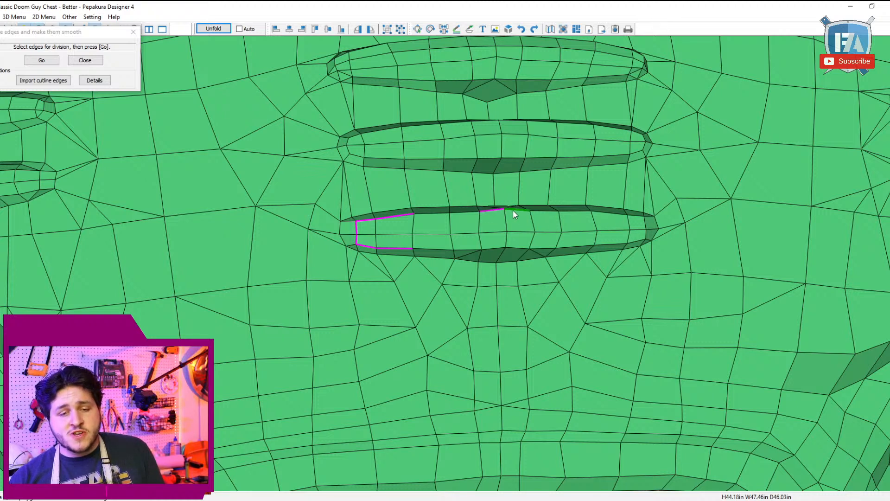
left_click(546, 211)
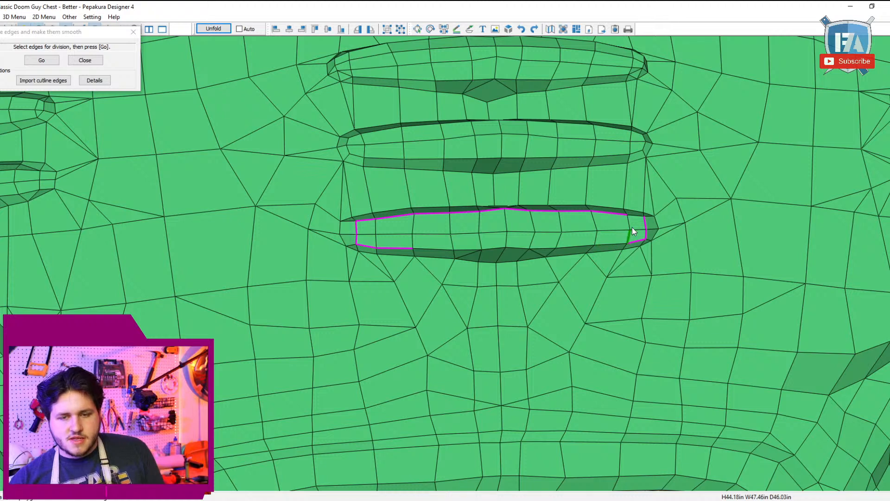
left_click(611, 241)
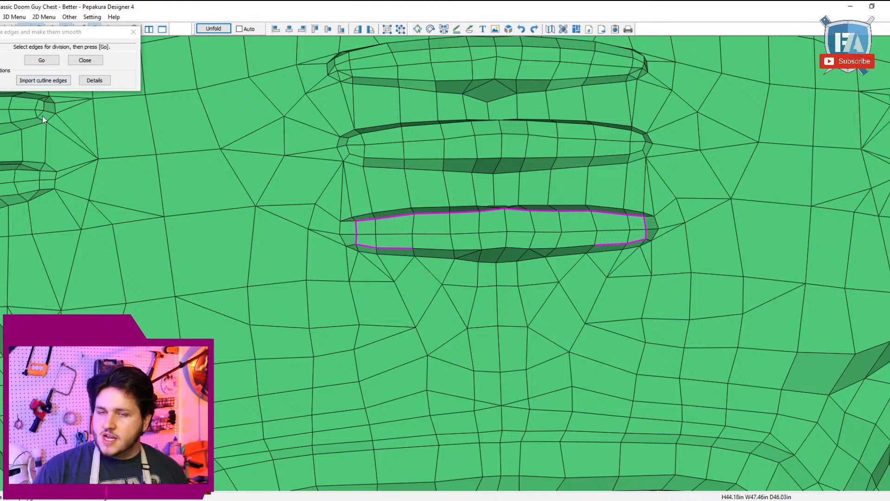
left_click(56, 60)
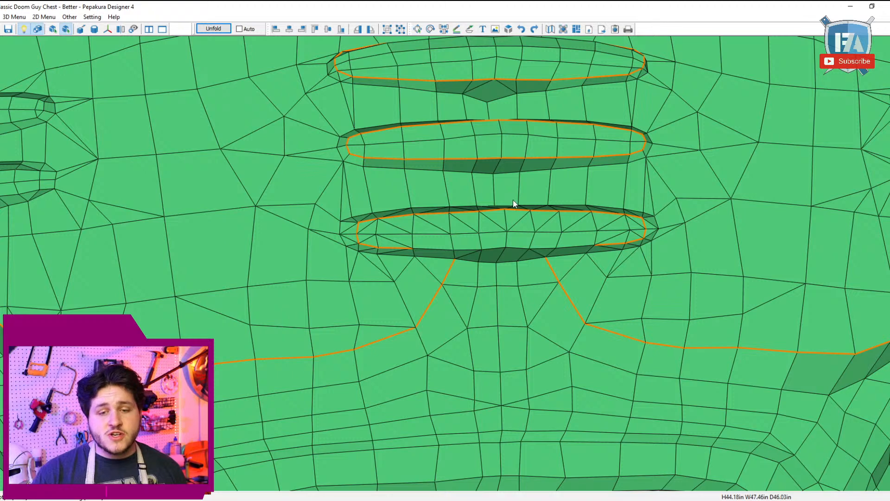
Step: Undo the edge subdivision on the lowest centre bar
left_click_drag(513, 203, 507, 207)
key("ctrl+z")
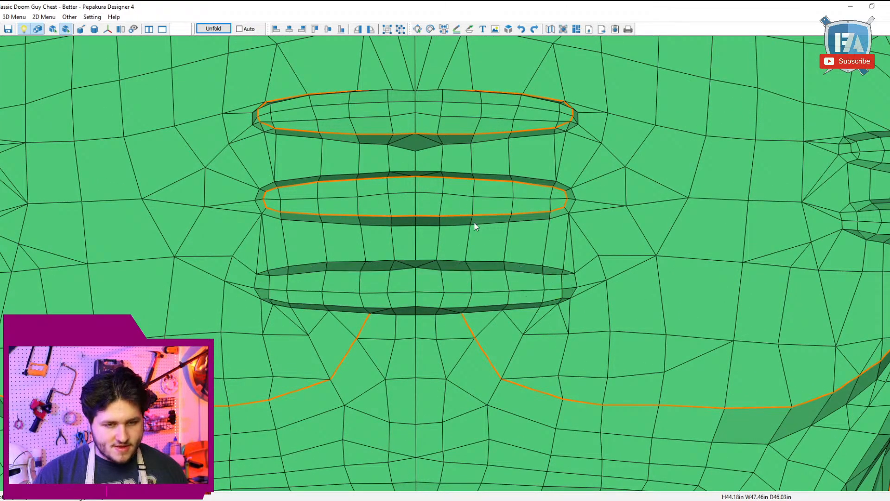
left_click(6, 18)
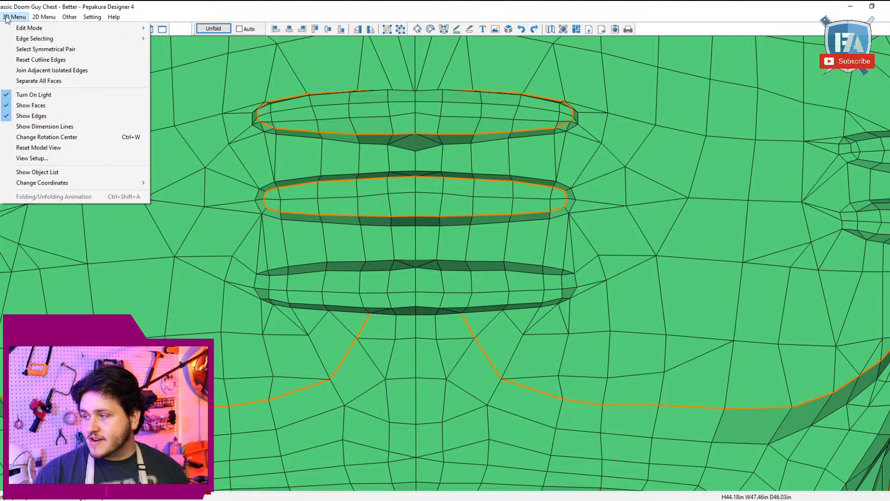
mouse_move(14, 33)
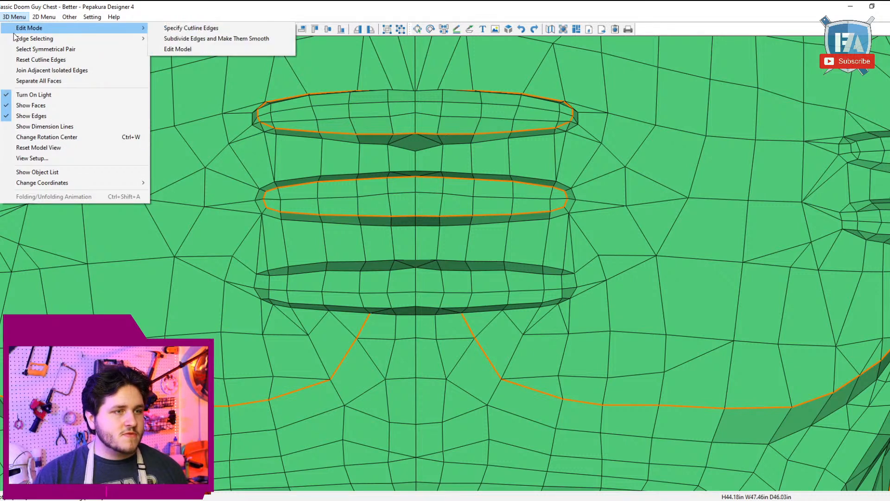
left_click(198, 49)
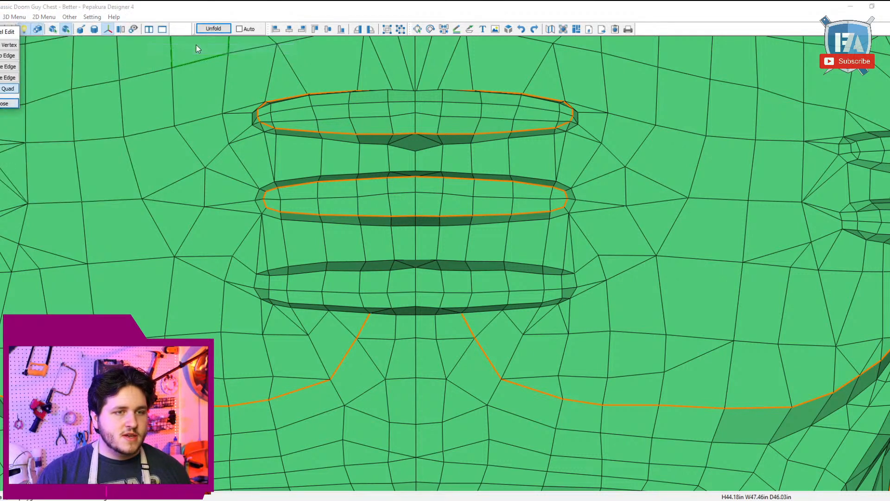
left_click(5, 104)
Step: Return to Subdivide Edges and Make Them Smooth, import the existing cutline edges, and undo the import
left_click(13, 16)
mouse_move(41, 28)
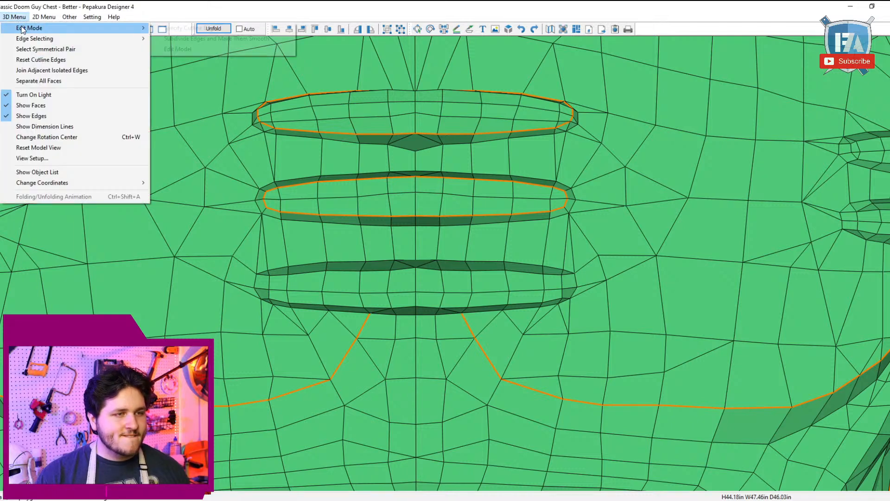
left_click(171, 39)
left_click(55, 80)
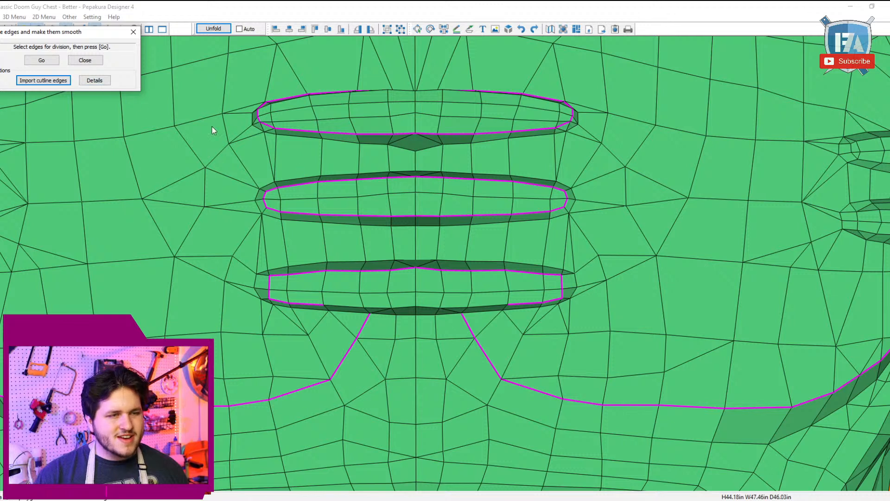
left_click(522, 29)
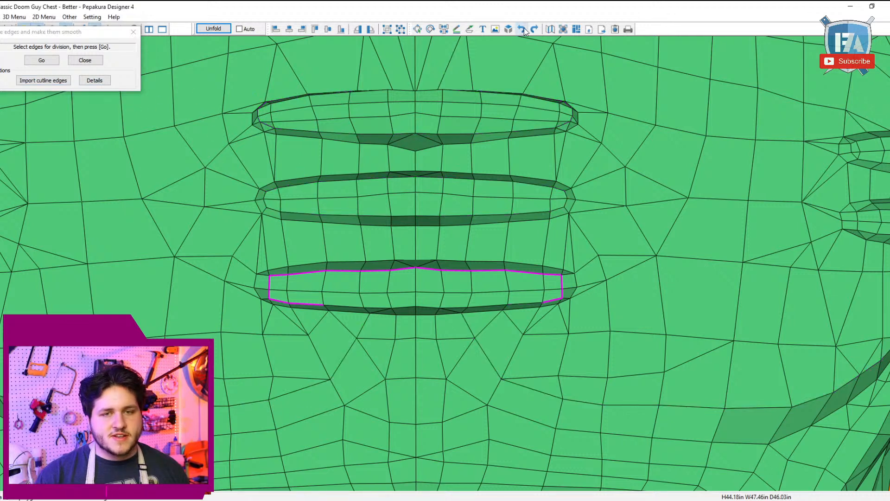
Step: Try subdividing the lowest centre bar's selected outline again with a smaller minimal length for divided edges
left_click(94, 80)
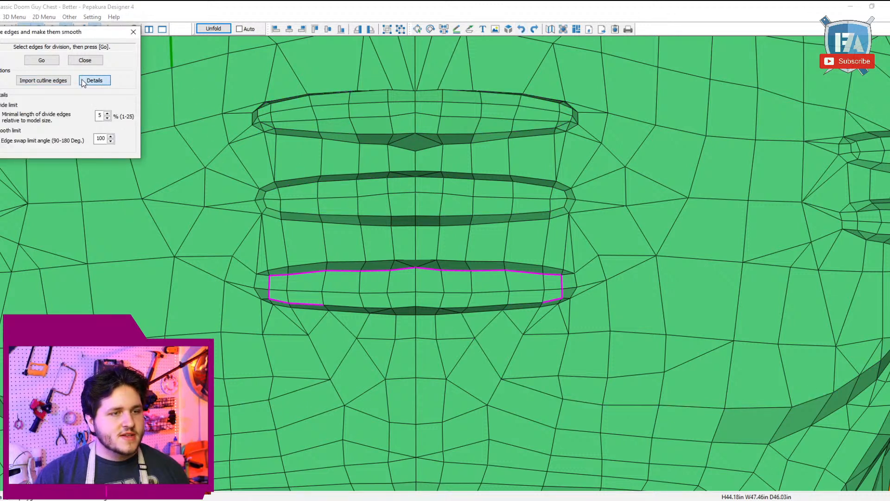
left_click(108, 114)
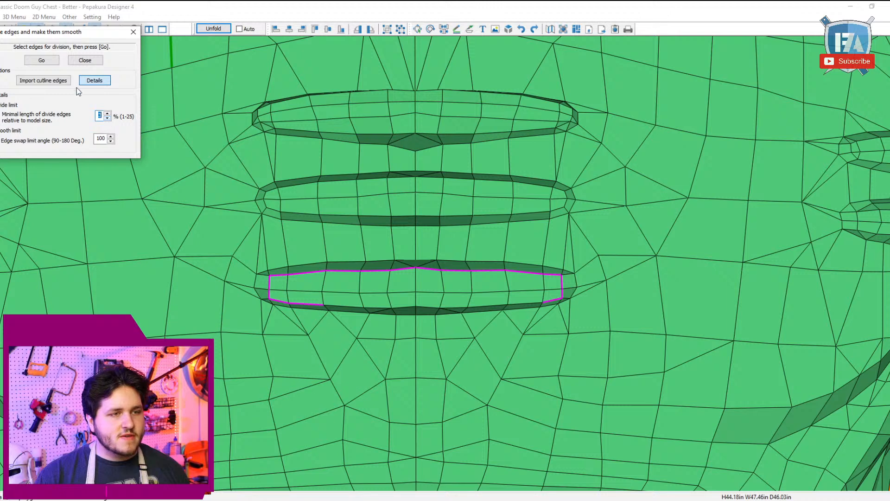
left_click(57, 62)
Step: Undo the repeated subdivision of the lowest centre bar after inspecting its edges
scroll(522, 293, "down", 2)
right_click_drag(522, 294, 525, 302)
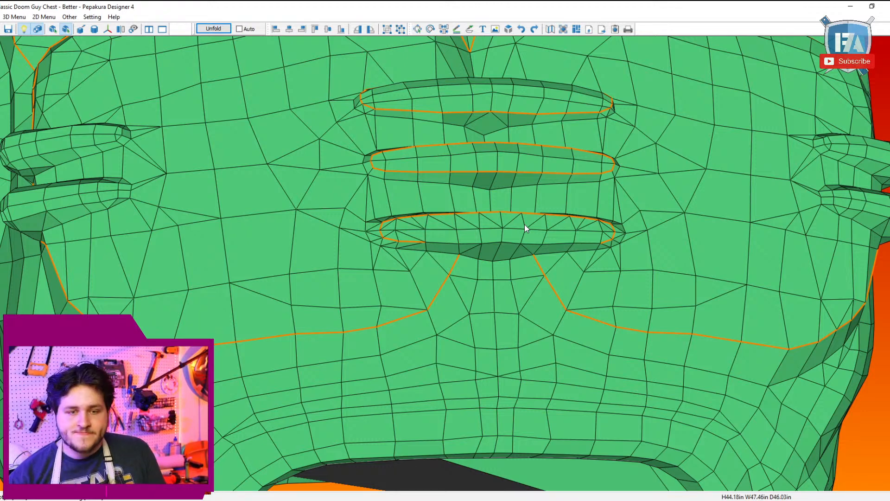
right_click_drag(507, 307, 390, 296)
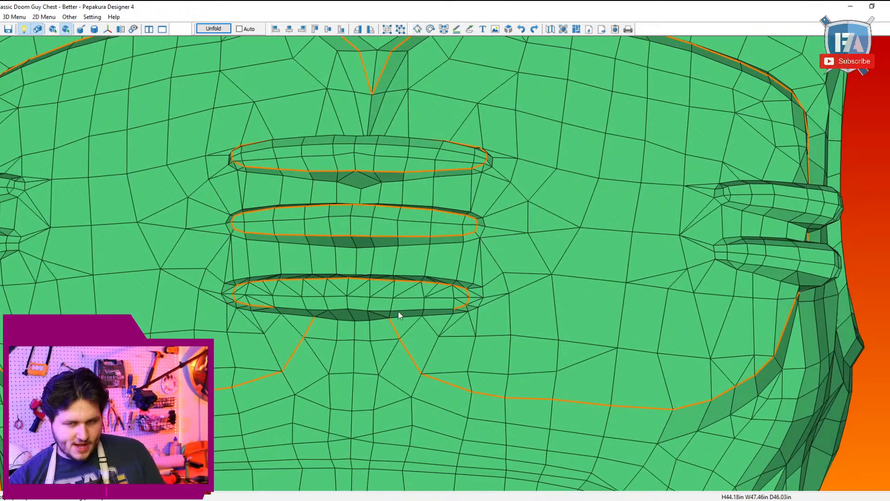
right_click_drag(398, 261, 399, 256)
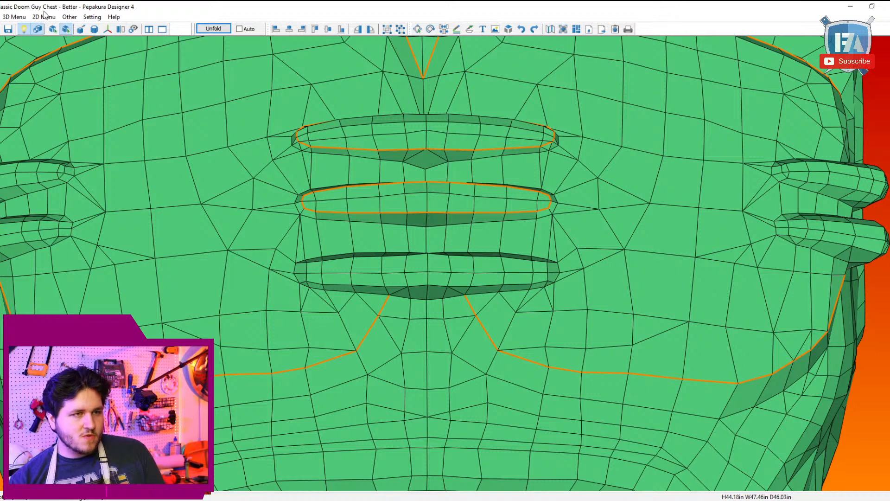
Step: Mark the lowest centre bar's lower raised edge as cutline up to its right end, switching from single-edge selection to Edges Between Two Points
left_click(14, 17)
mouse_move(41, 39)
left_click(199, 25)
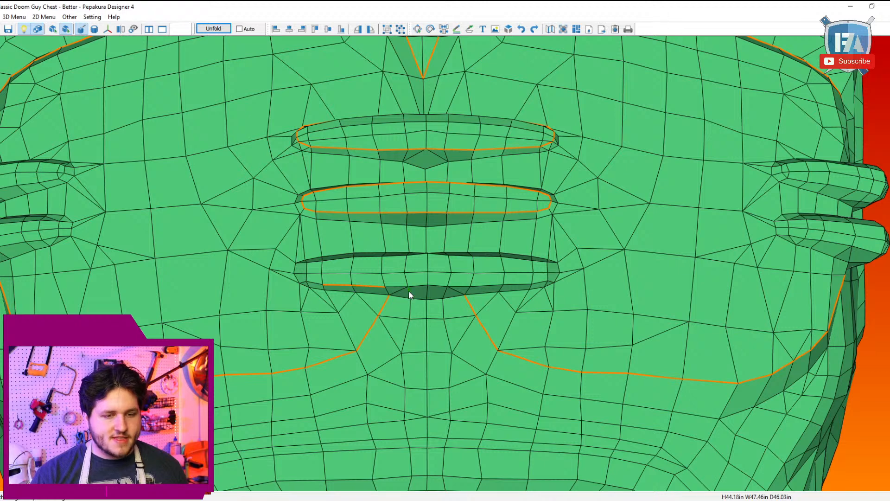
left_click(13, 17)
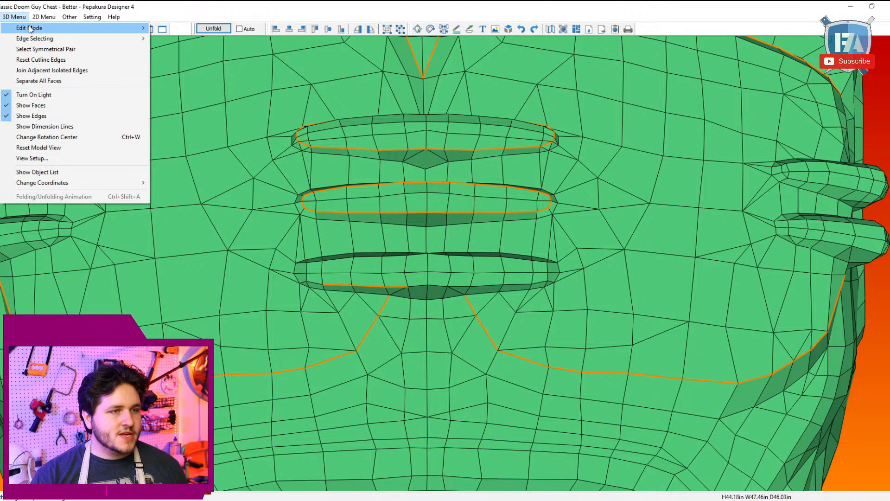
mouse_move(44, 39)
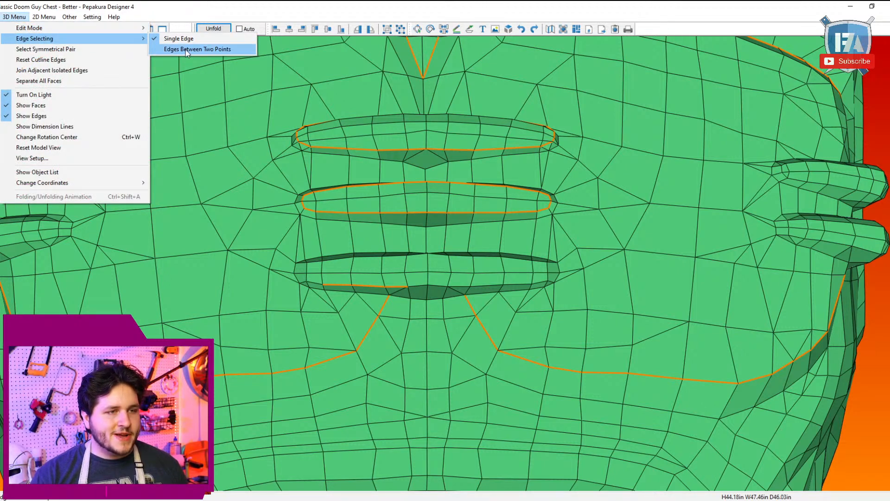
left_click(186, 49)
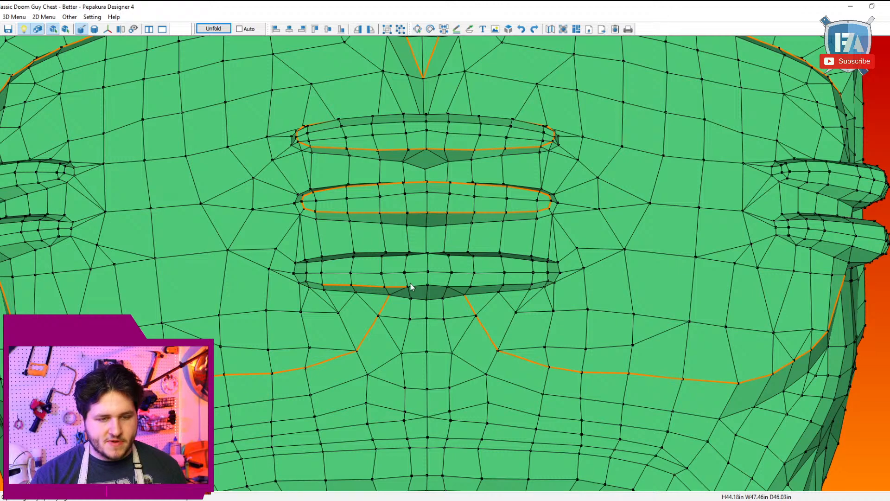
left_click(549, 281)
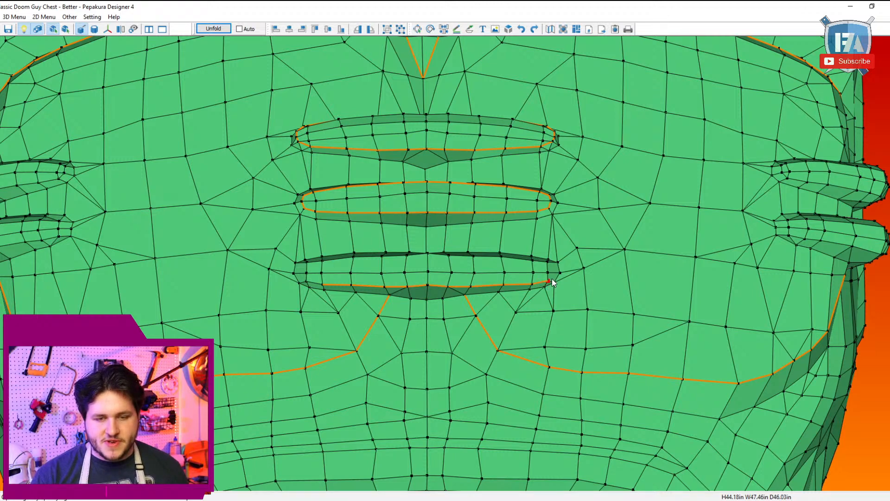
Step: Continue the lowest centre bar's cutline up its right end, along the upper edge and around the left end to close the loop
left_click(549, 262)
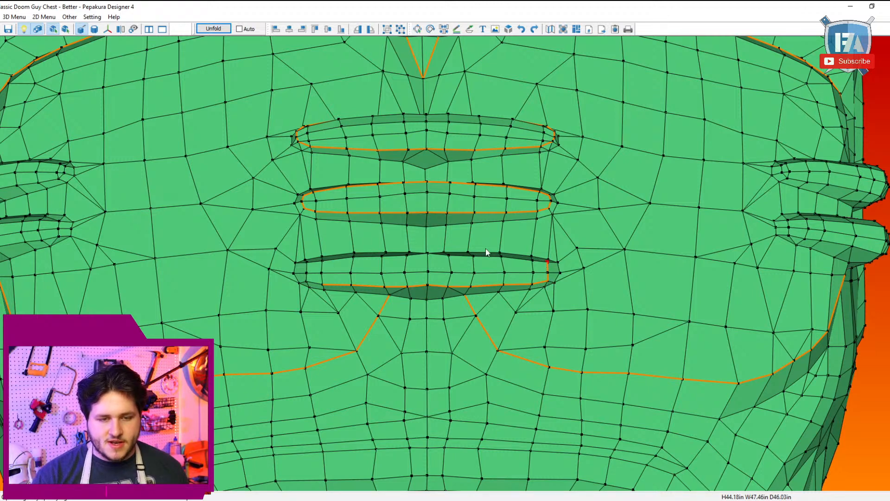
left_click(307, 263)
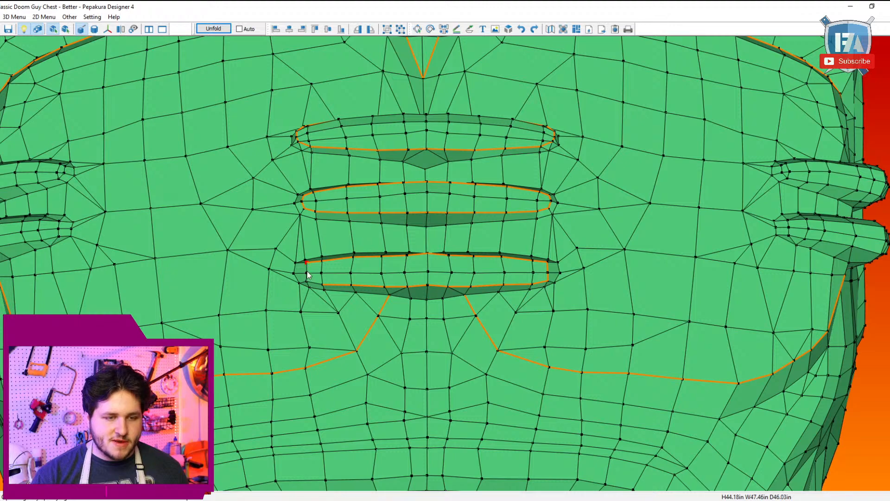
scroll(354, 301, "down", 3)
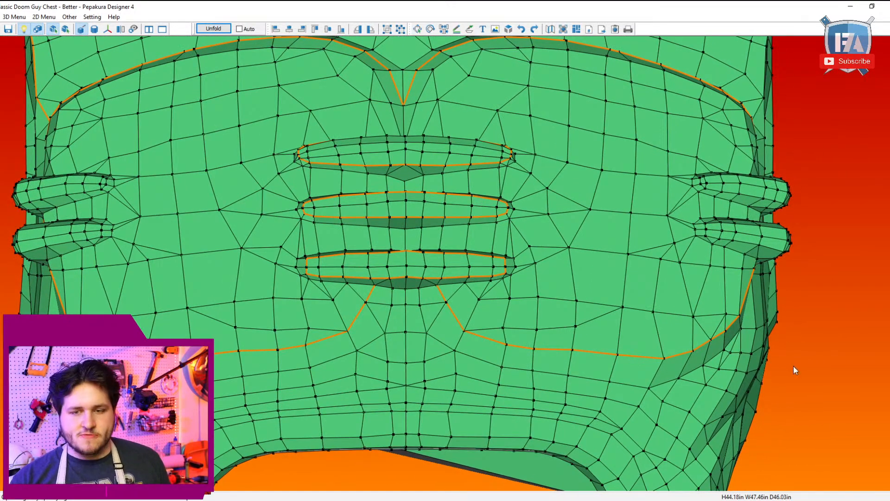
Step: Try to start a cutline on the short raised edge at the inner end of the upper side bar
left_click_drag(794, 368, 753, 267)
scroll(753, 267, "up", 1)
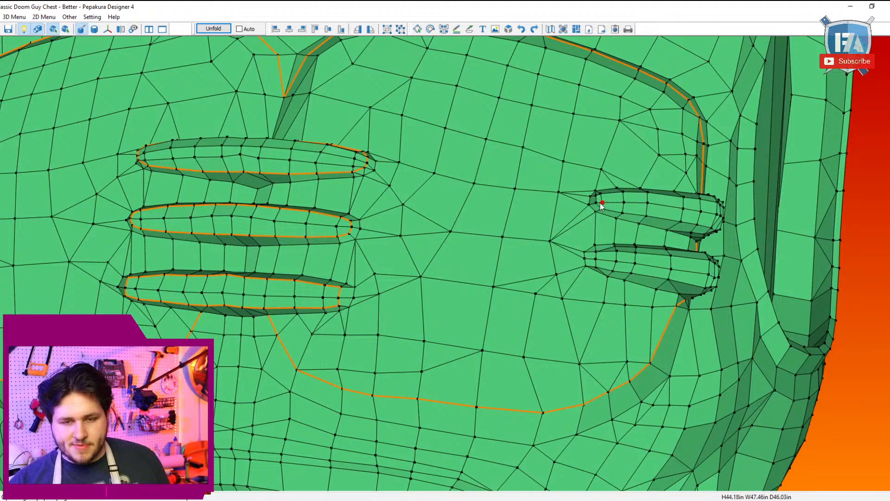
right_click_drag(599, 201, 596, 248)
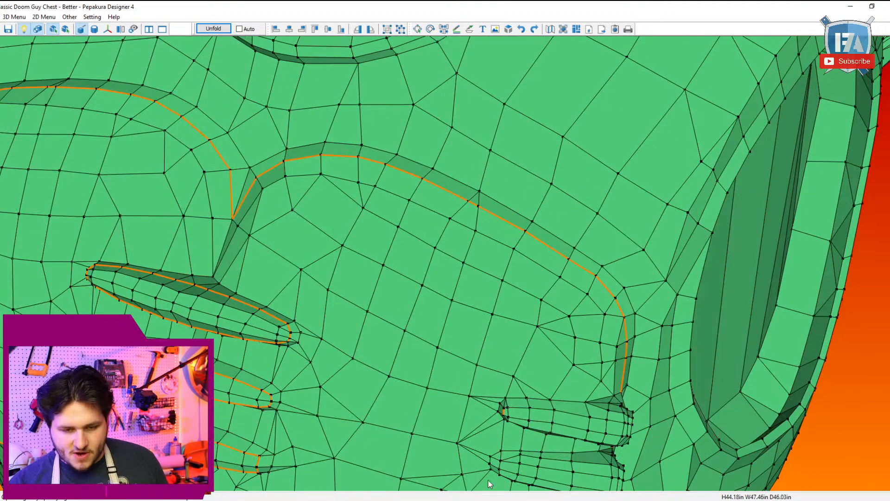
scroll(616, 426, "down", 3)
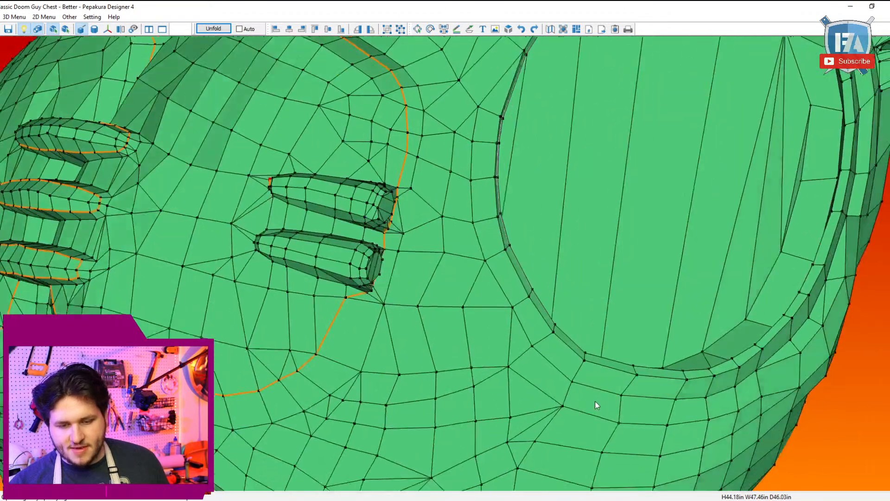
scroll(390, 289, "up", 3)
right_click_drag(374, 364, 494, 339)
mouse_move(675, 302)
right_mouse_down()
mouse_move(674, 312)
mouse_move(652, 291)
mouse_move(679, 310)
right_mouse_up()
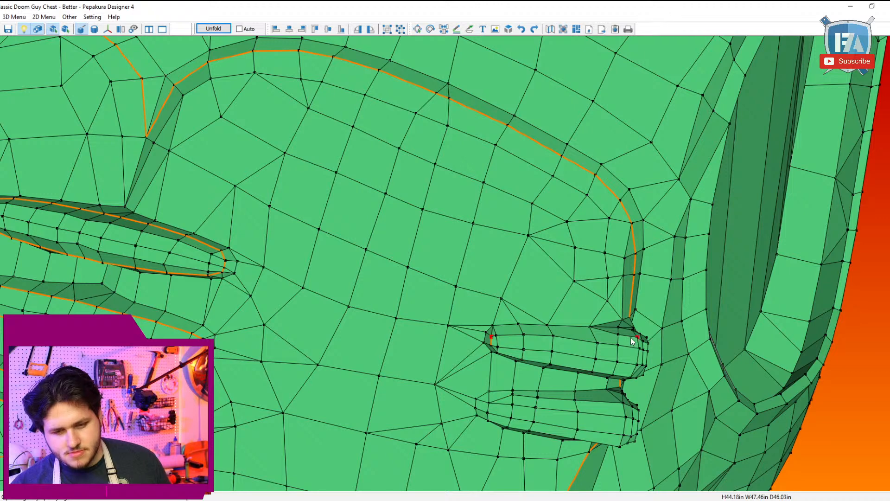
Step: Switch to Edit Model, then split a quad along the upper side bar's top face and flip the adjoining edge
left_click(9, 18)
mouse_move(92, 26)
left_click(226, 46)
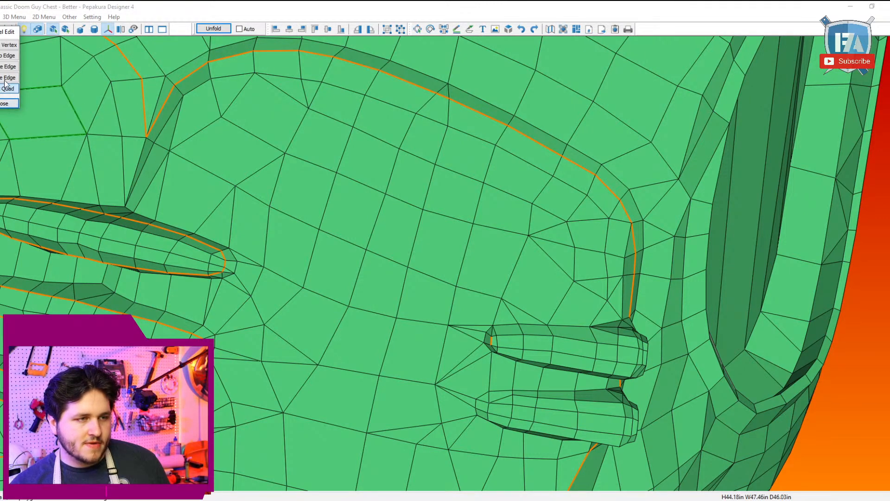
left_click(7, 87)
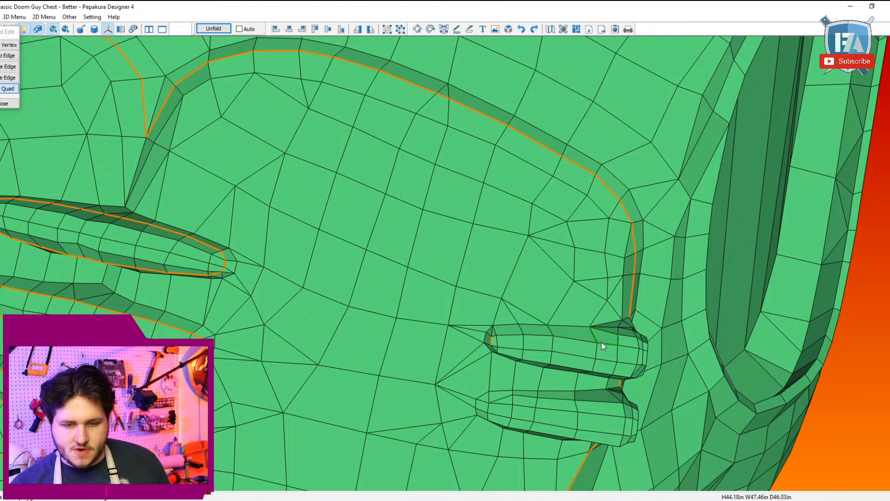
right_click_drag(653, 358, 634, 341)
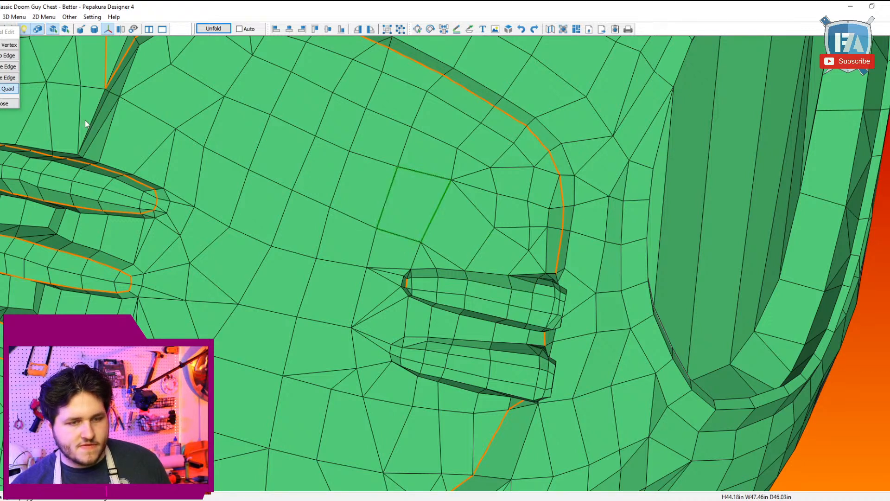
left_click(2, 56)
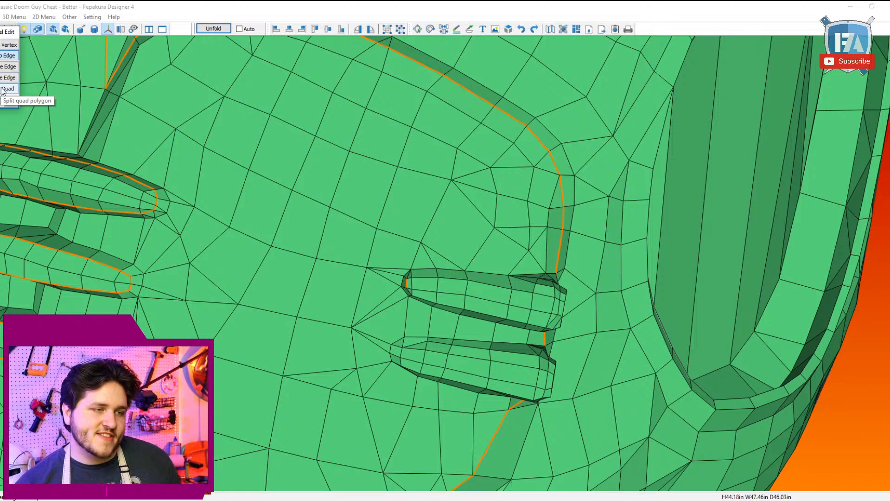
left_click(523, 288)
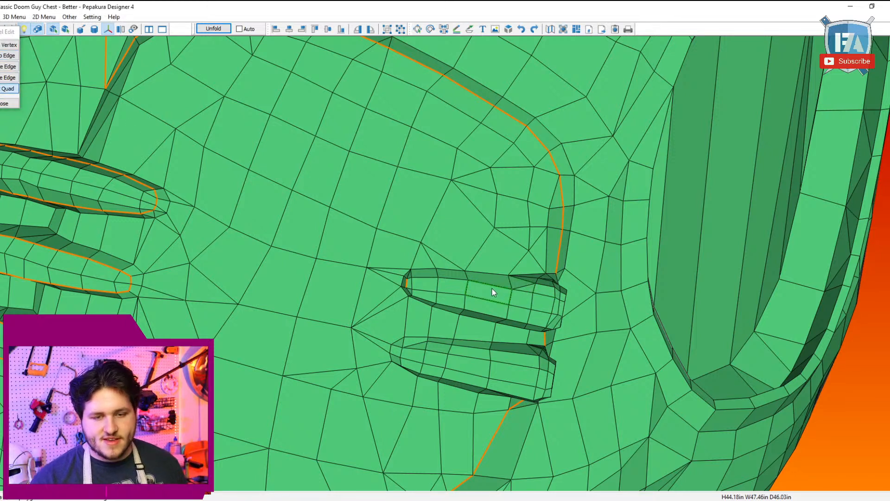
left_click(499, 283)
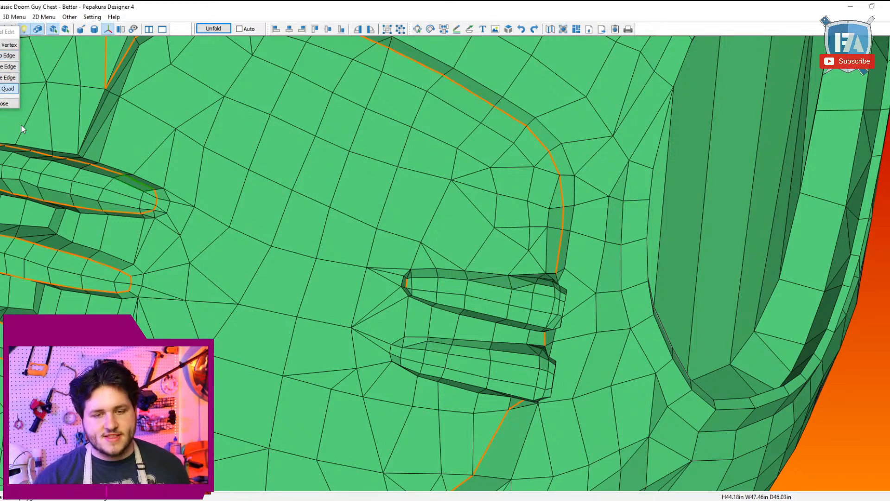
left_click(7, 56)
left_click(510, 283)
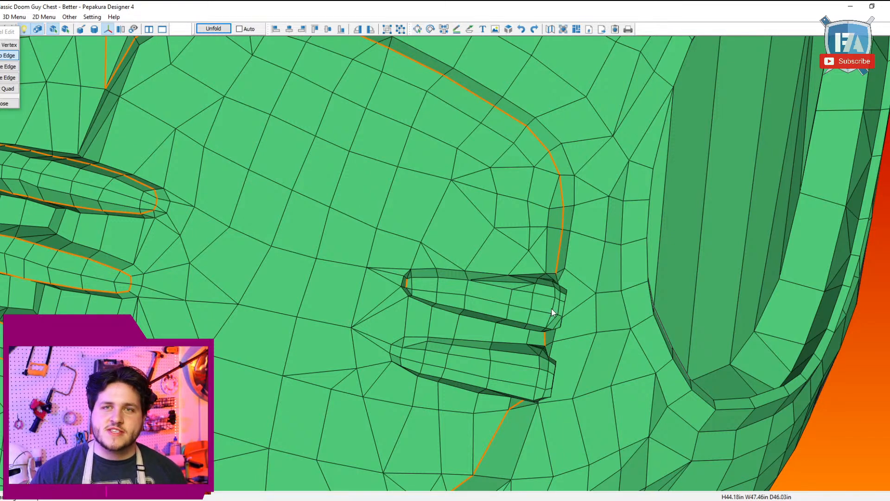
Step: Return to Specify Cutline Edges and mark the upper side bar's inner end and top base edge up to the pectoral cutline
right_click_drag(464, 355, 484, 288)
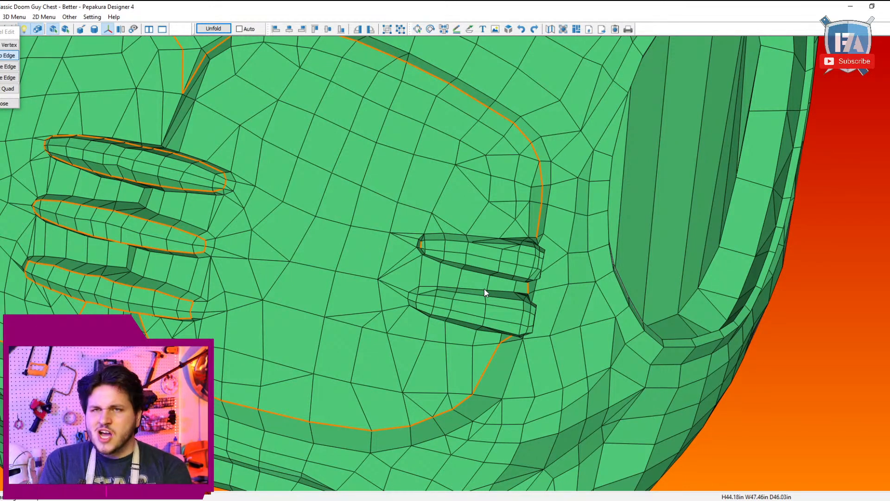
right_click_drag(484, 289, 531, 295)
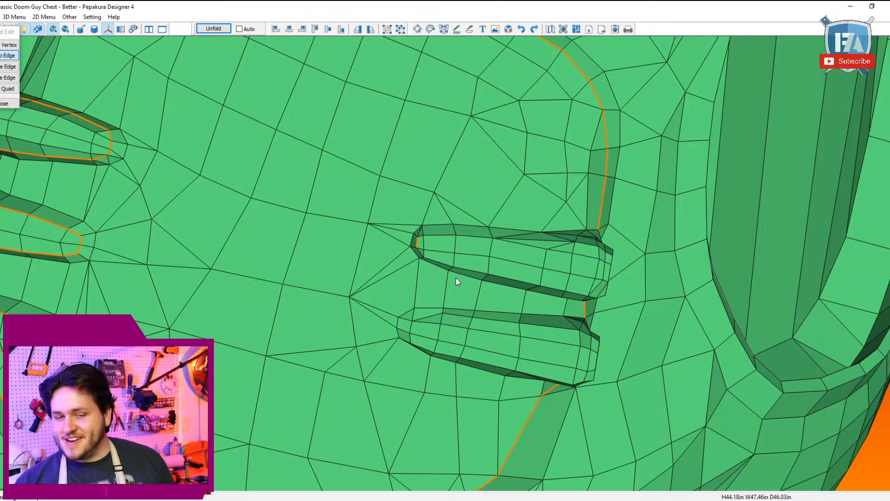
scroll(456, 277, "down", 2)
mouse_move(455, 278)
right_mouse_down()
mouse_move(443, 291)
mouse_move(443, 276)
right_mouse_up()
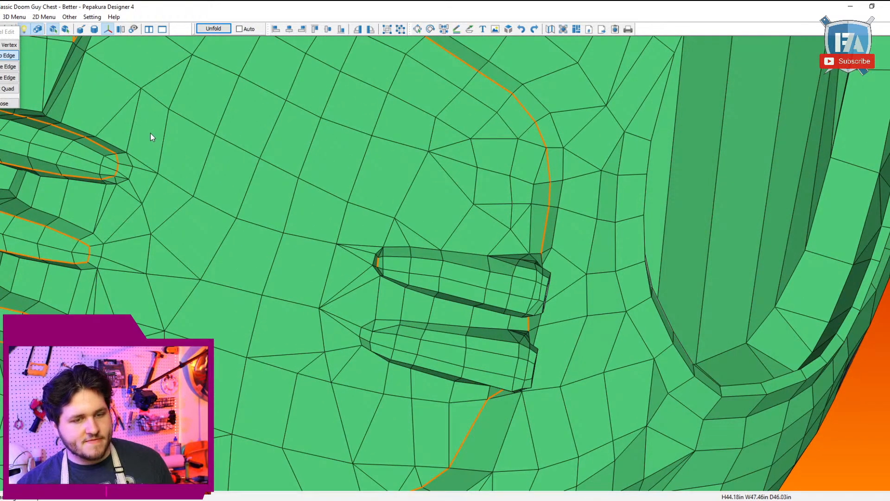
left_click(14, 17)
mouse_move(70, 28)
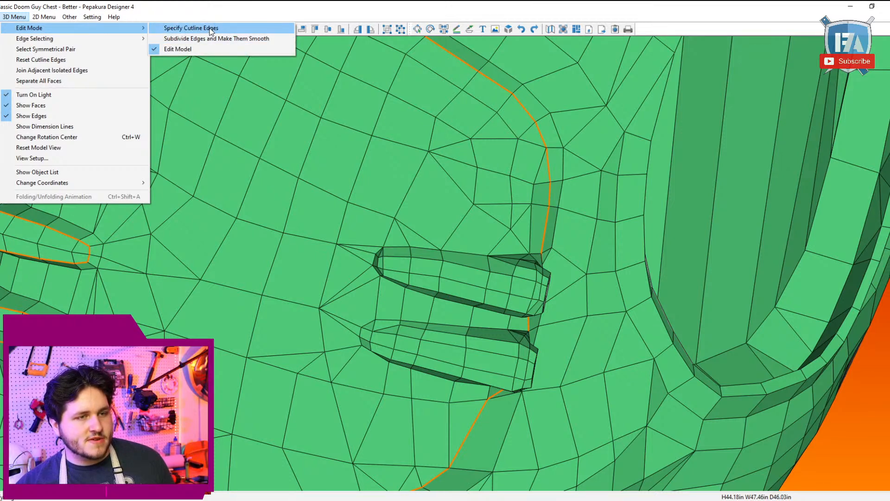
left_click(205, 29)
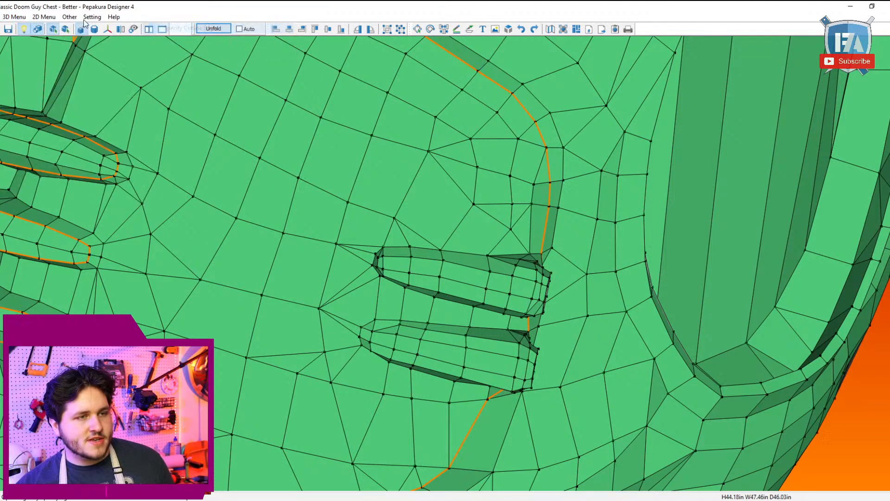
left_click(373, 265)
left_click(383, 247)
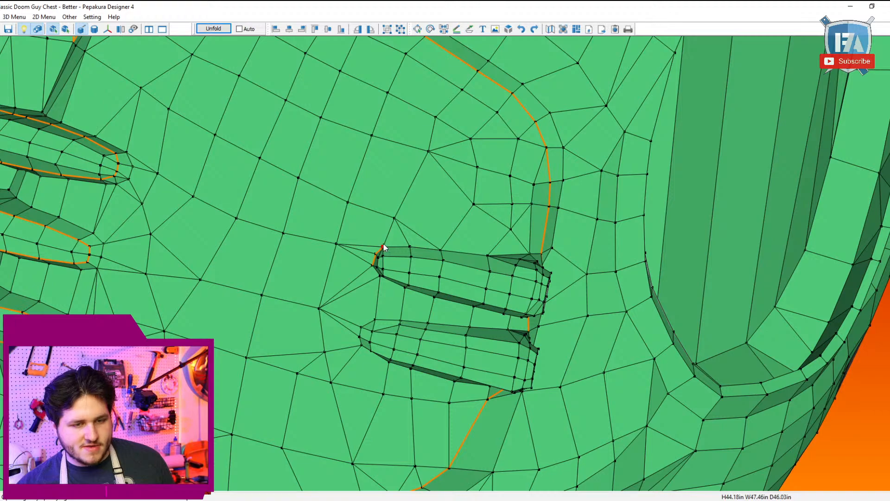
left_click(543, 254)
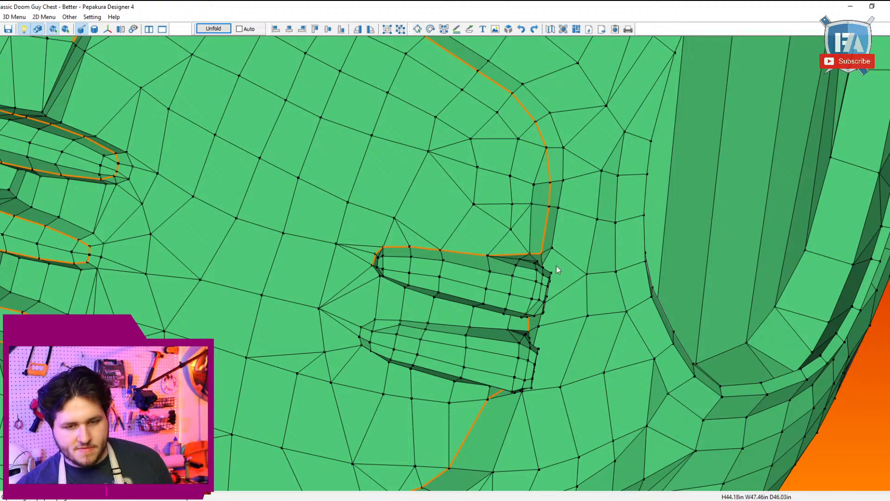
Step: Mark the upper side bar's lower base edge as cutline between the pectoral outline and the bar's inner end
right_click_drag(555, 267, 486, 425)
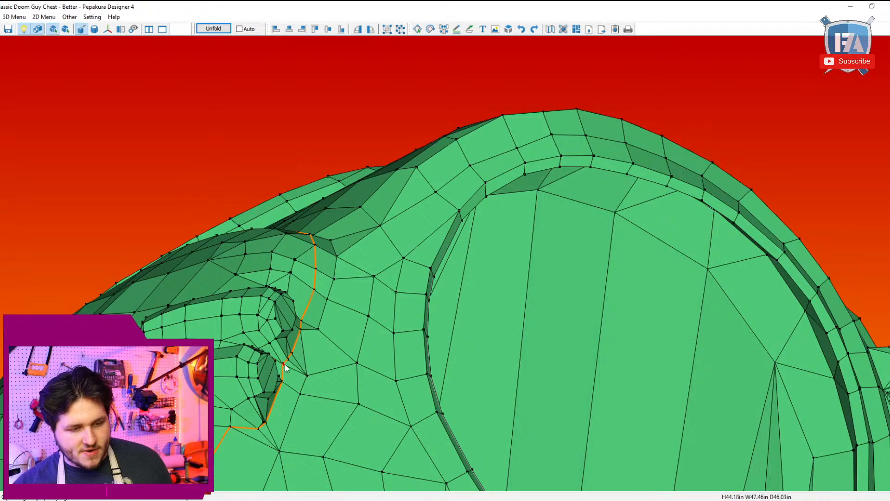
right_click_drag(284, 368, 537, 407)
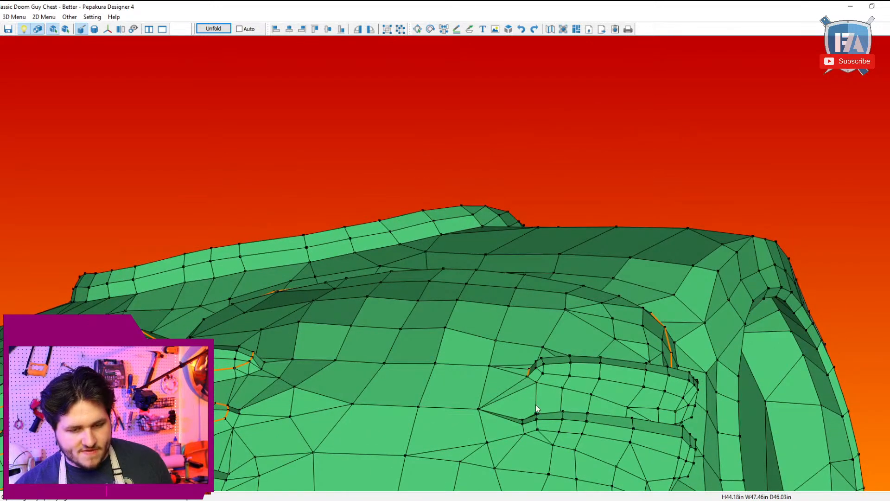
left_click(528, 378)
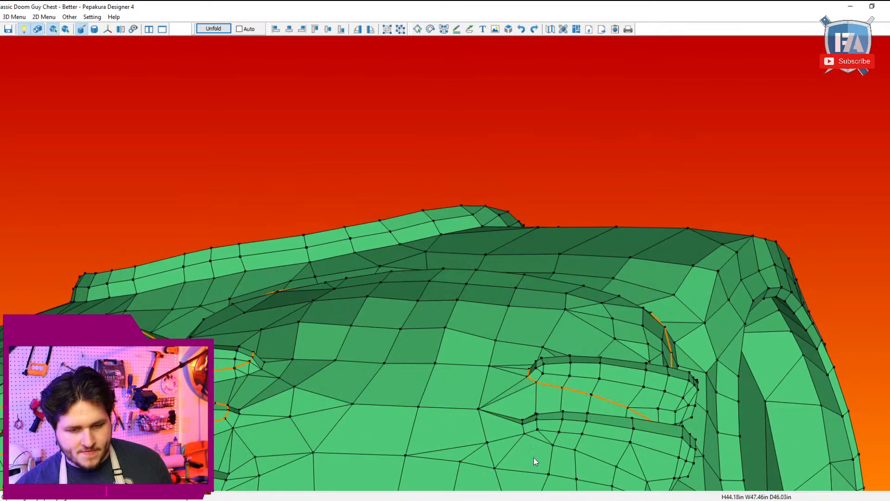
Step: Mark the lower side bar's lower and upper base edges and inner end as cutline, joining them to the pectoral outline
left_click(525, 430)
mouse_move(541, 444)
right_mouse_down()
mouse_move(538, 428)
mouse_move(531, 433)
right_mouse_up()
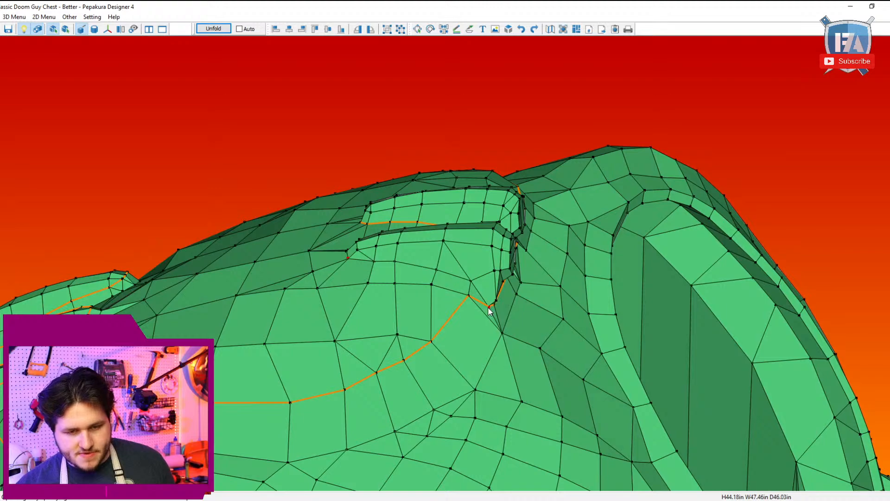
right_click_drag(490, 310, 489, 348)
scroll(465, 225, "up", 5)
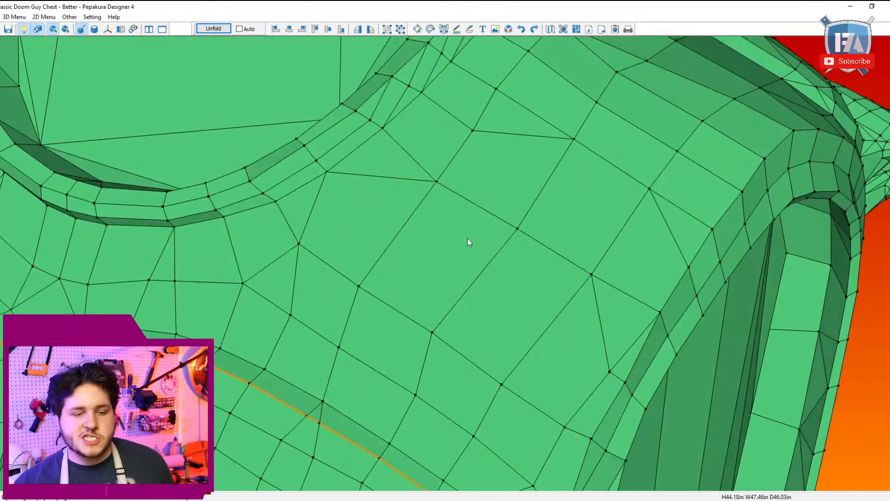
middle_click_drag(467, 238, 452, 23)
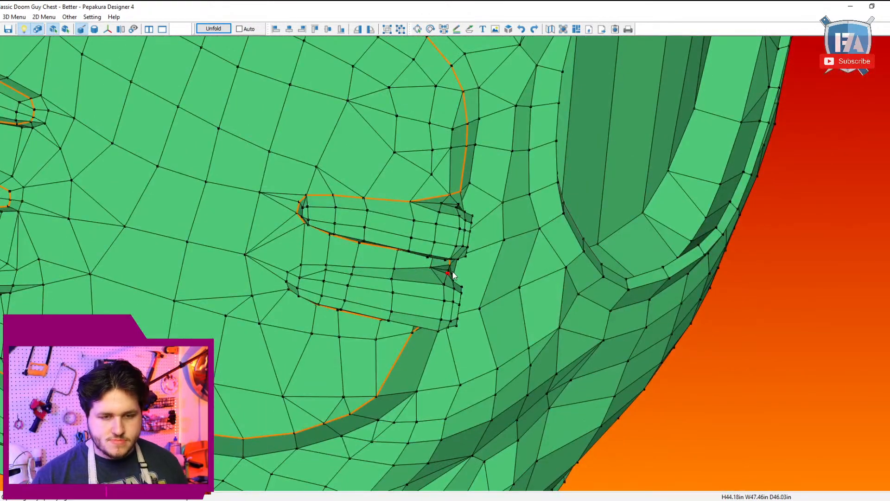
left_click(290, 274)
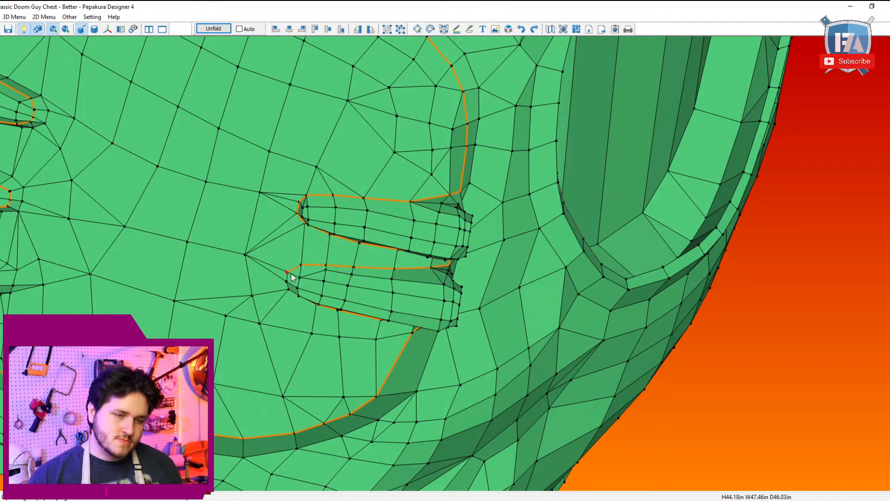
left_click(291, 297)
Step: Mark the arm opening's rim as cutline from its top around the front side to the lower front curve
scroll(296, 294, "down", 5)
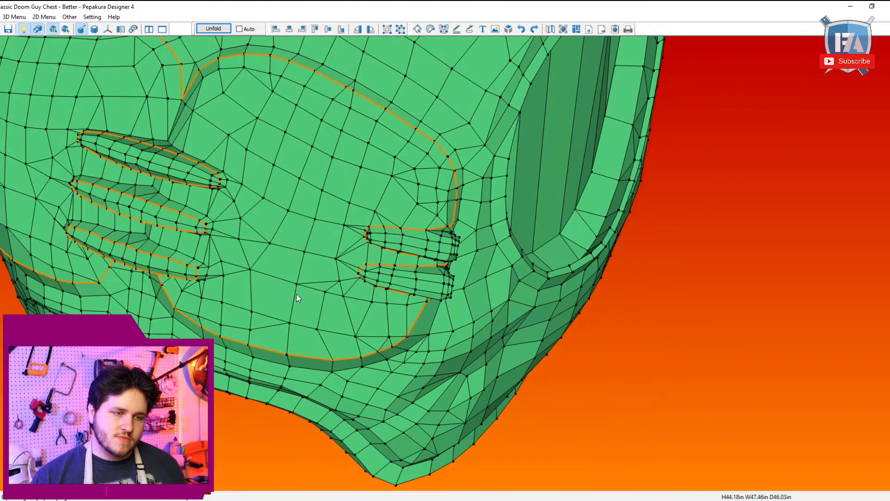
right_click_drag(296, 294, 345, 338)
mouse_move(423, 185)
right_mouse_down()
mouse_move(425, 151)
mouse_move(422, 185)
right_mouse_up()
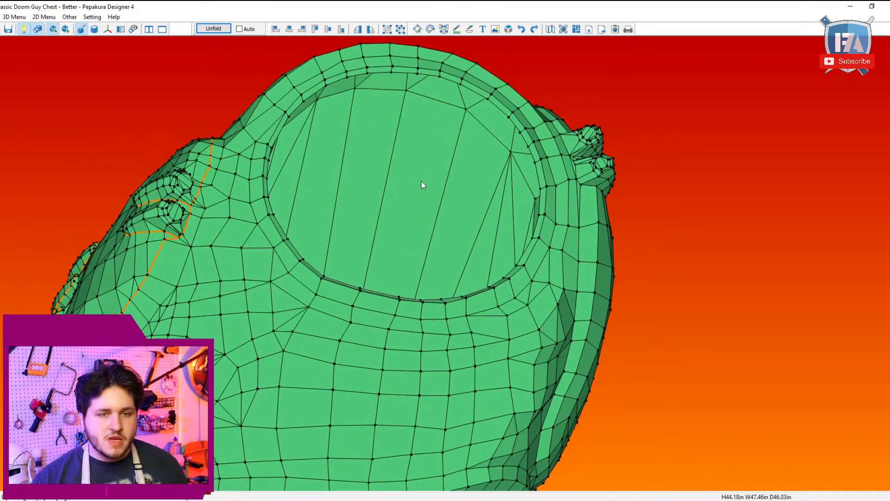
middle_click_drag(423, 185, 419, 235)
left_click(413, 117)
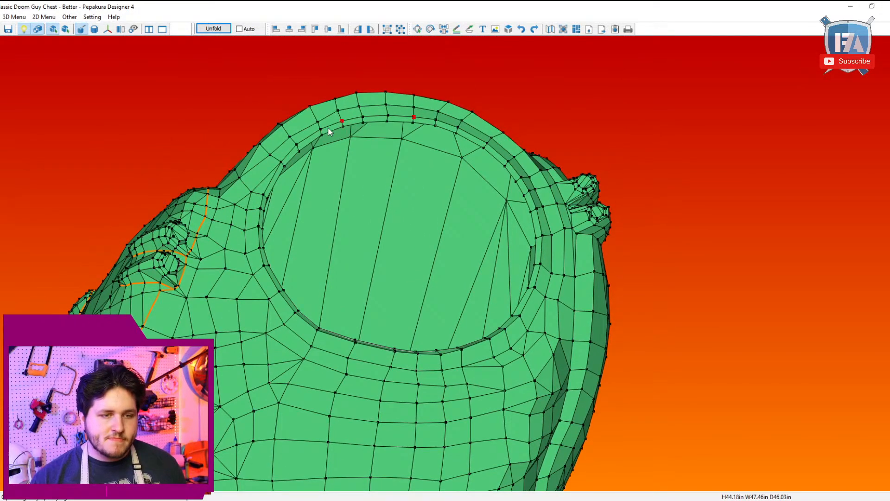
left_click(264, 195)
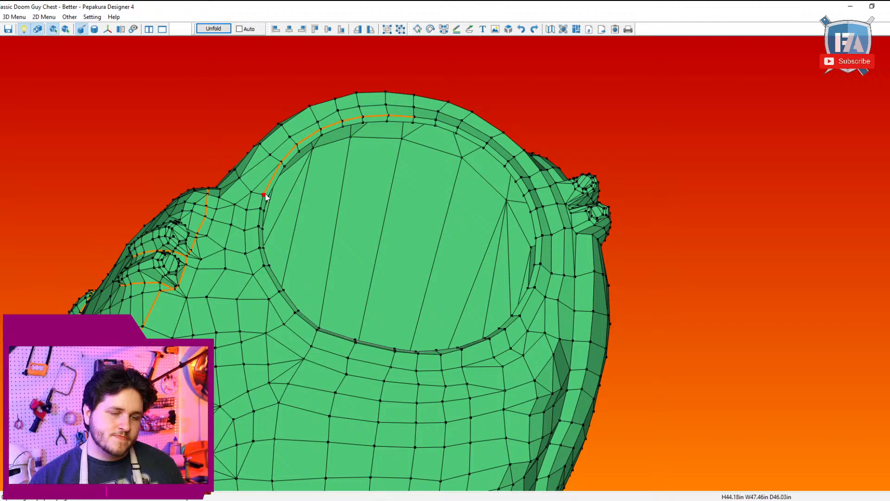
left_click(318, 329)
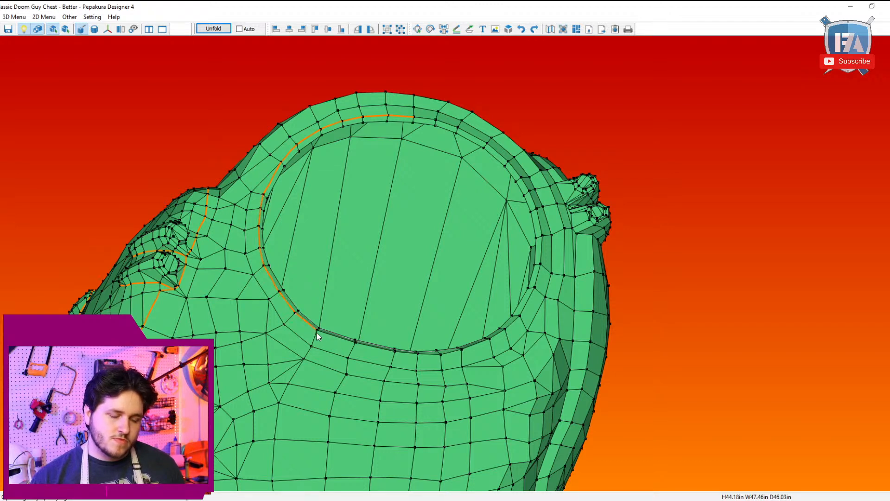
Step: Continue the arm opening's cutline along the bottom and up the back side to close the loop at the top
left_click(490, 340)
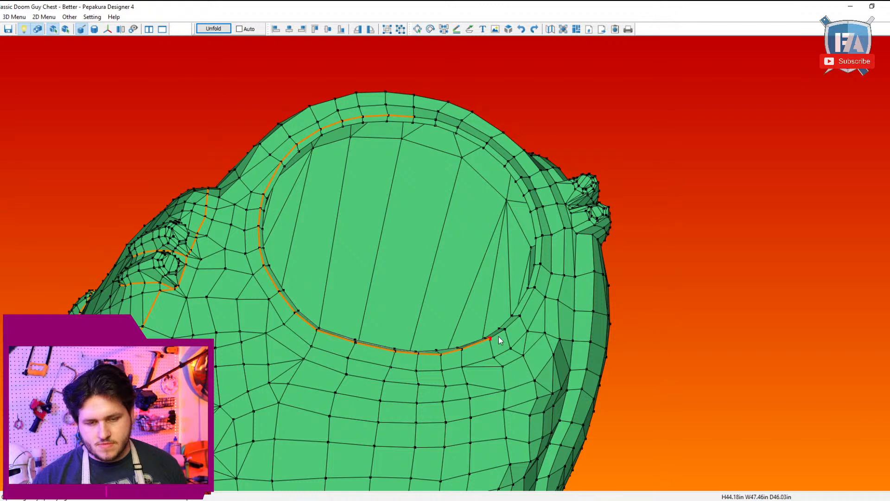
left_click(538, 209)
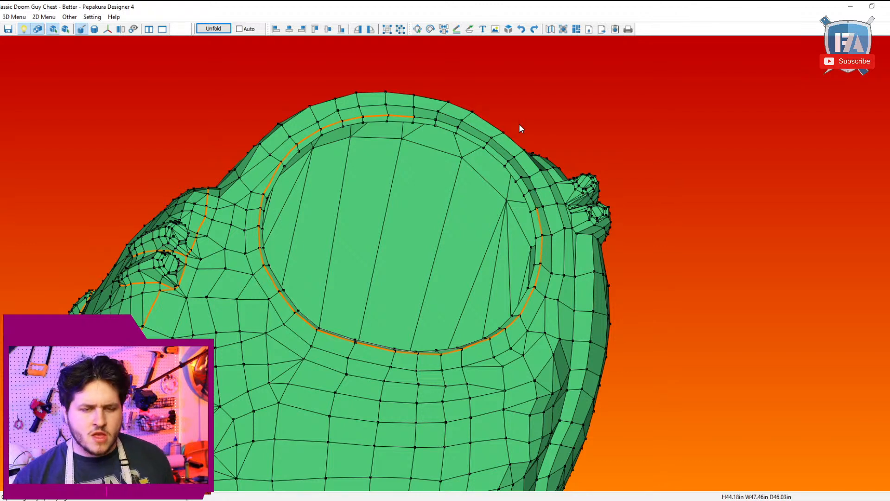
left_click(536, 208)
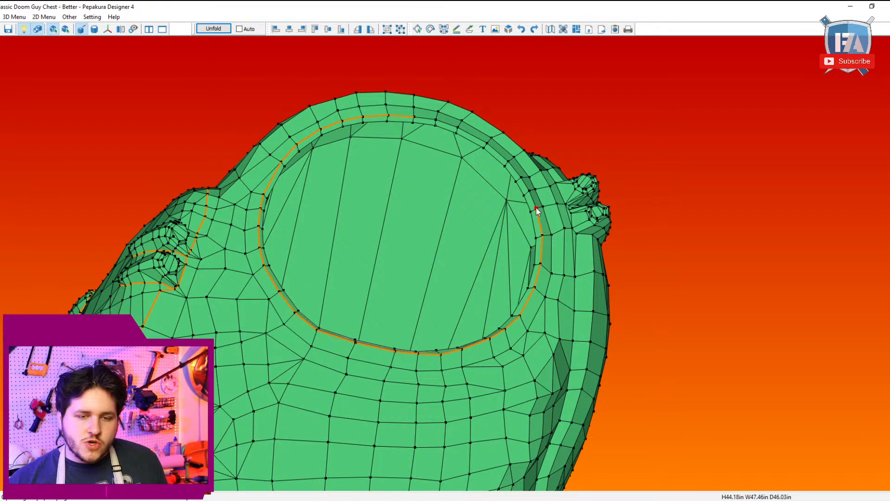
left_click(414, 117)
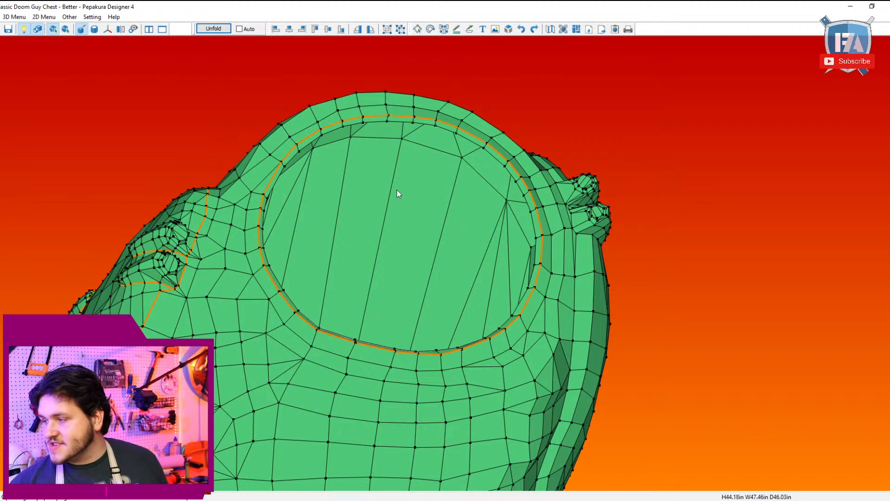
scroll(391, 167, "down", 1)
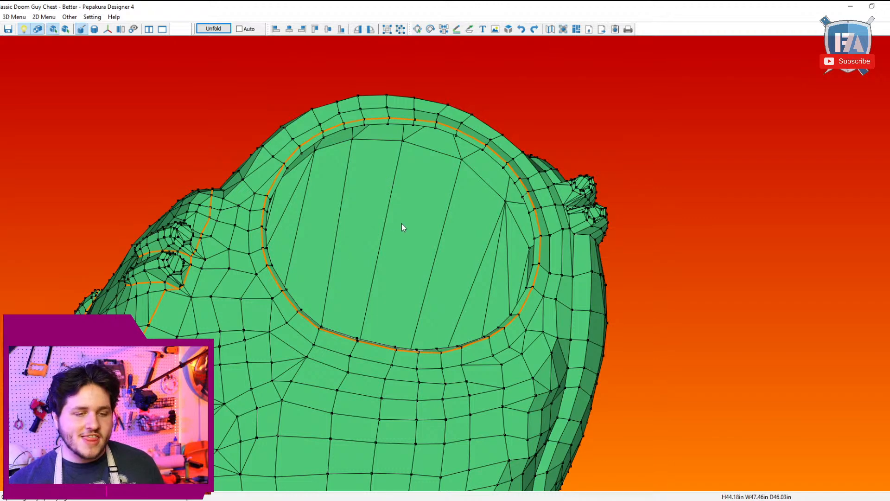
Step: Mark a cutline over each shoulder around the outer edge of the arm opening's rim, joining it to the pectoral outline
scroll(376, 246, "down", 2)
right_click_drag(328, 278, 343, 258)
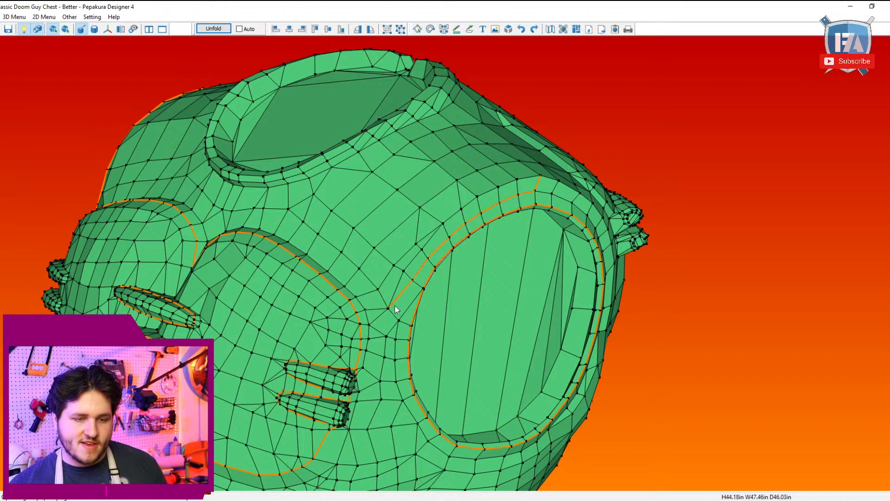
mouse_move(393, 310)
right_mouse_down()
mouse_move(440, 284)
mouse_move(444, 290)
mouse_move(397, 302)
right_mouse_up()
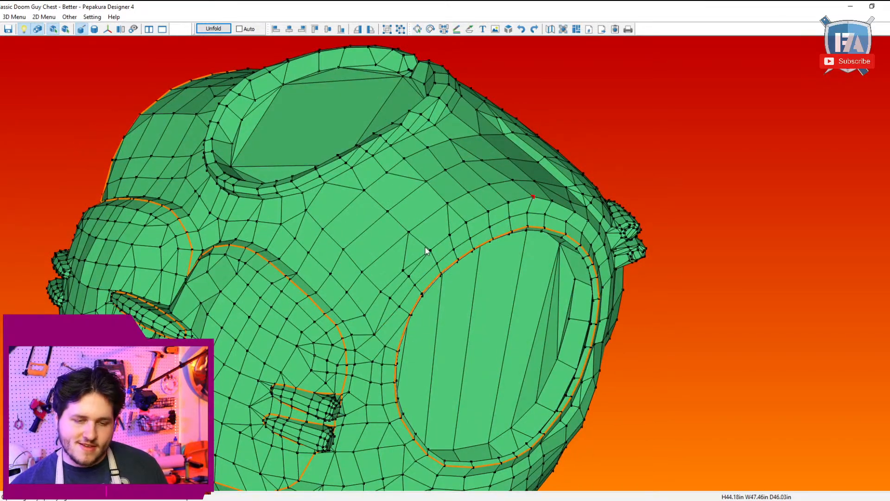
mouse_move(433, 255)
right_mouse_down()
mouse_move(451, 240)
mouse_move(508, 240)
mouse_move(421, 252)
right_mouse_up()
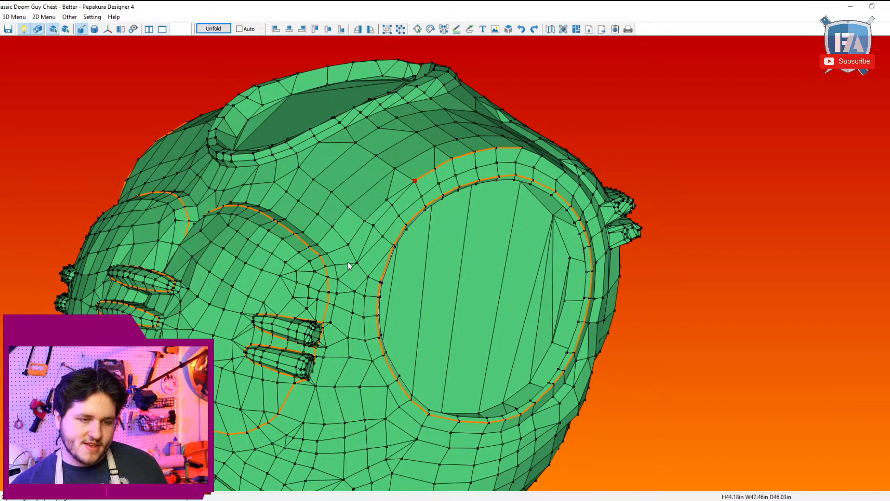
right_click_drag(342, 282, 487, 259)
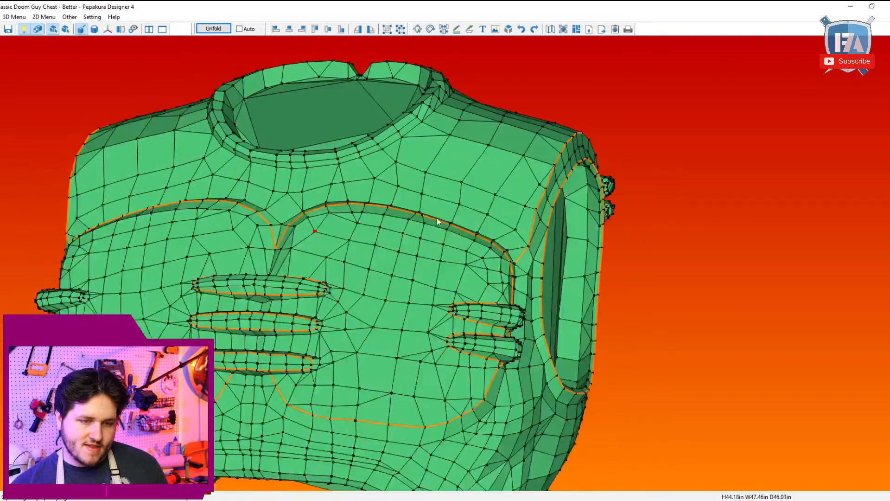
right_click_drag(436, 218, 427, 220)
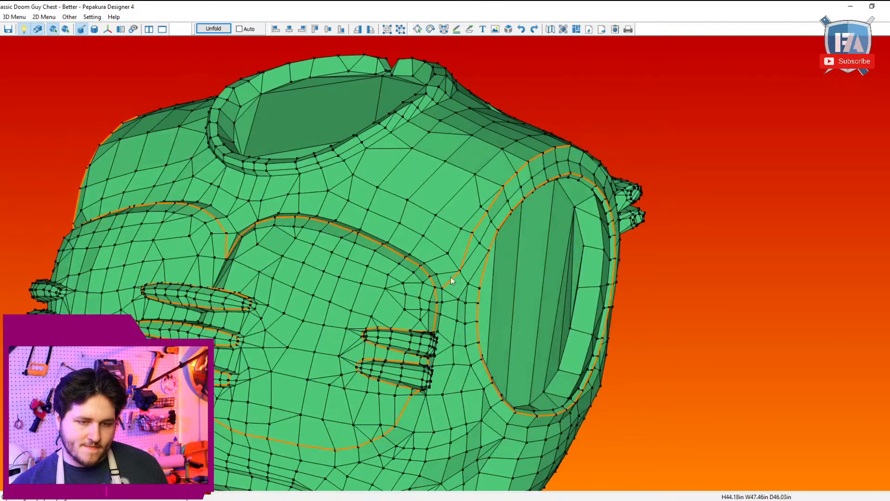
left_click(442, 289)
Step: Split the quad in the notch between the two pectorals to add an edge up the centre
right_click_drag(473, 267, 368, 262)
scroll(368, 262, "up", 3)
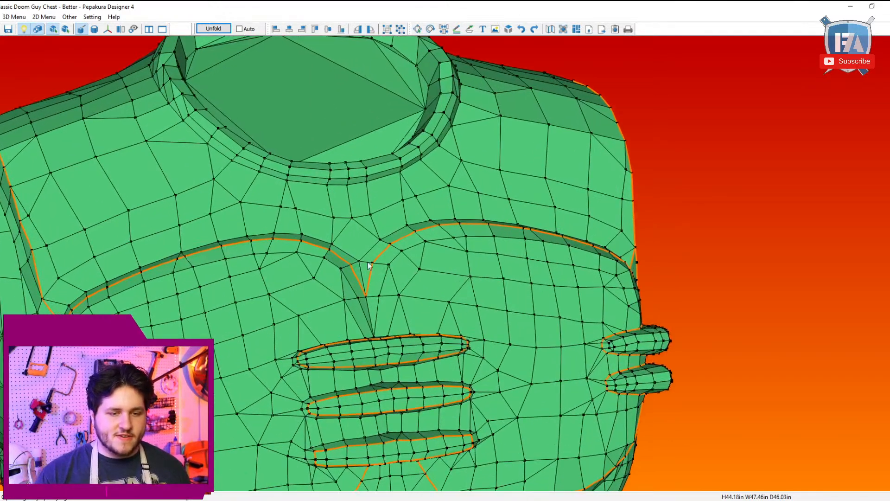
left_click(10, 17)
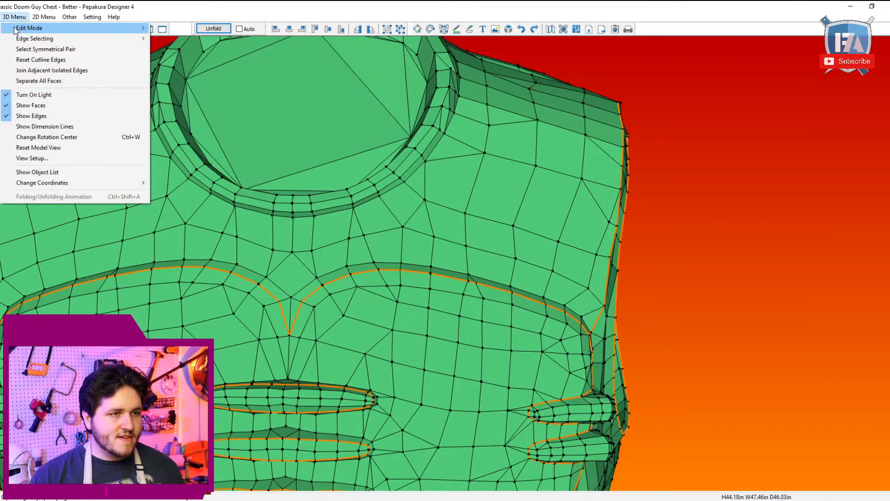
mouse_move(28, 28)
left_click(176, 49)
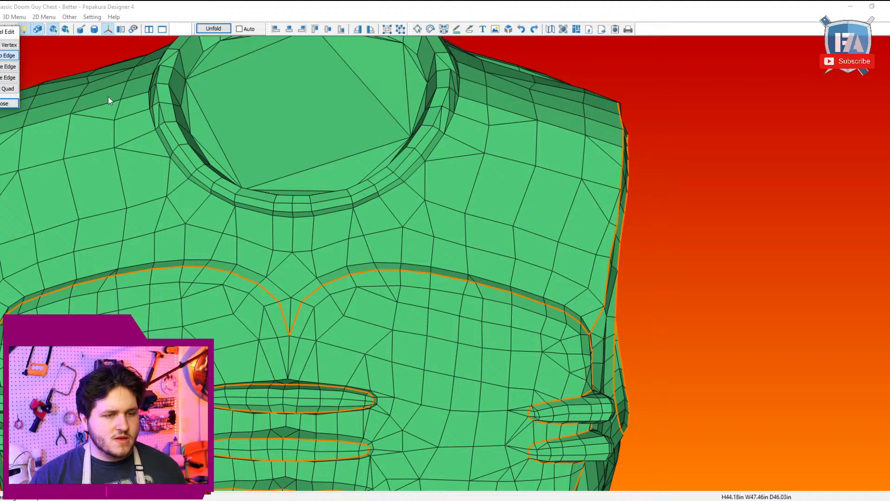
left_click(8, 89)
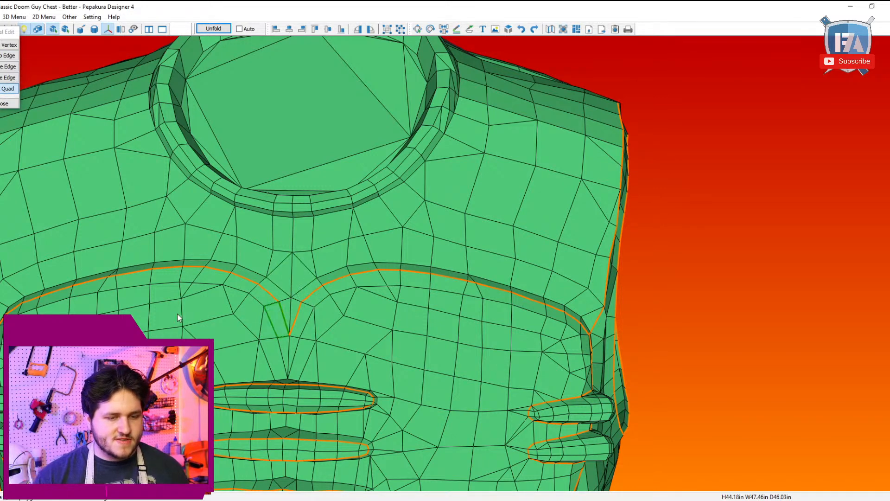
left_click(6, 104)
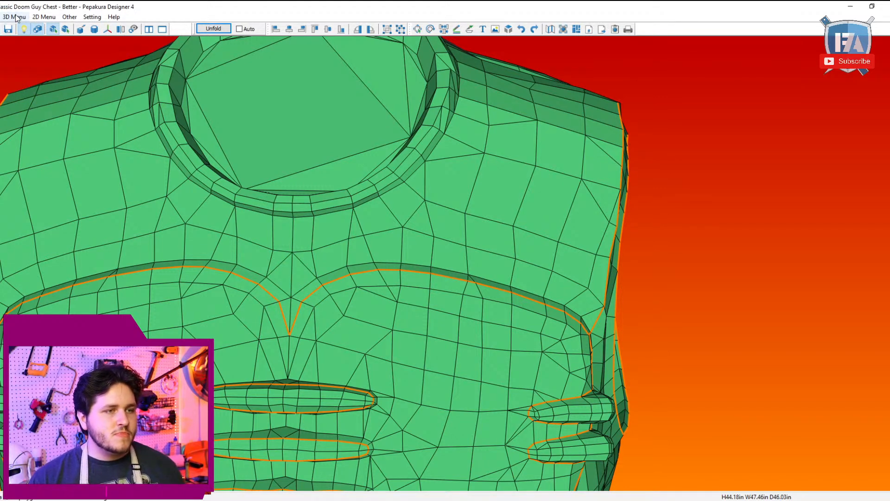
Step: Return to specifying cutline edges and mark the centre line from the notch between the pectorals up to the neck collar
left_click(17, 17)
mouse_move(28, 25)
left_click(195, 26)
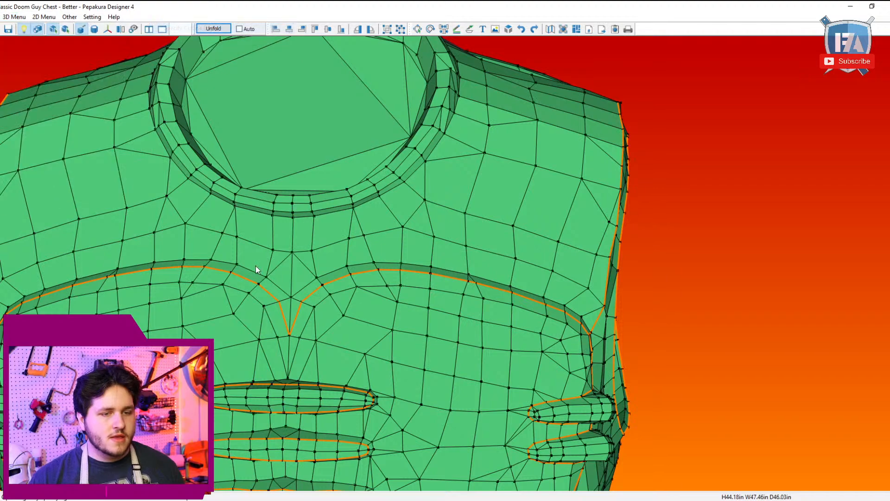
left_click(289, 333)
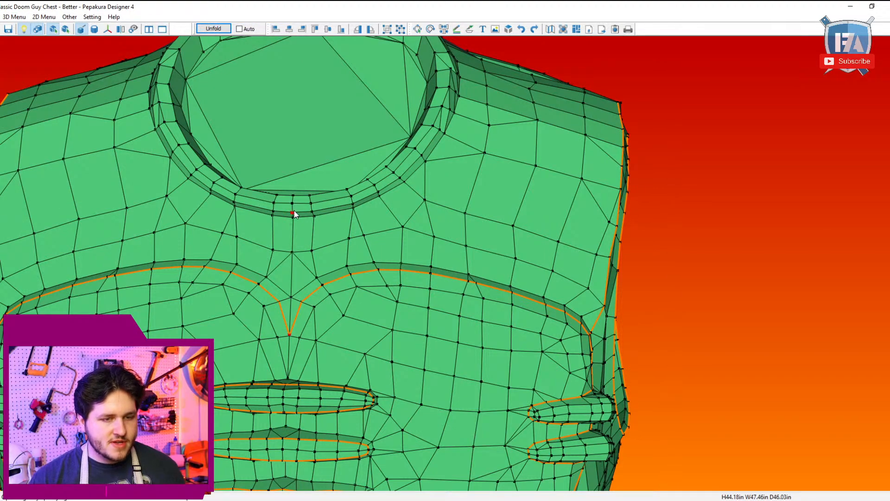
left_click(292, 212)
left_click_drag(296, 211, 404, 233)
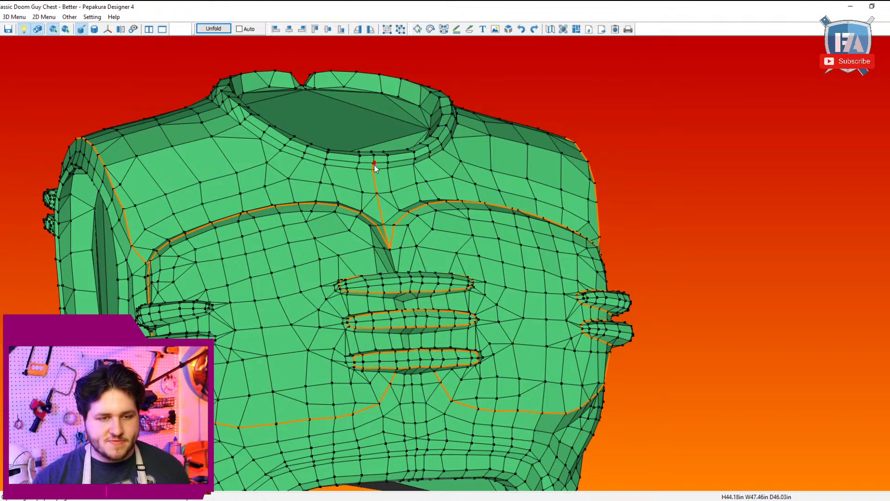
right_click_drag(364, 158, 282, 162)
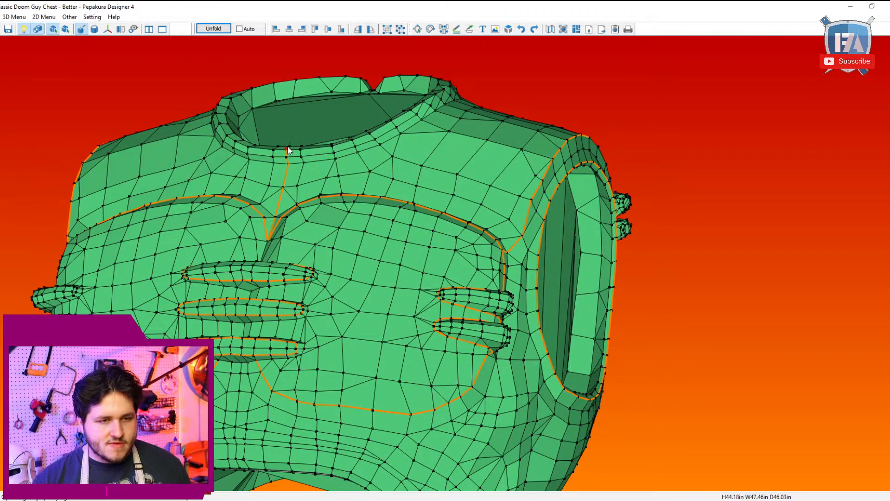
Step: Mark the neck collar's ring as cutline from the front centre around both sides toward the shoulders
left_click_drag(289, 154, 318, 213)
left_click(399, 211)
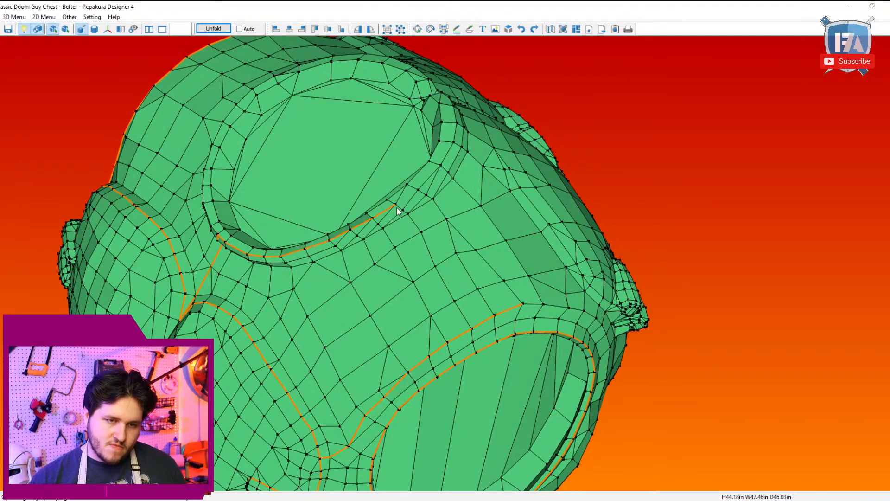
left_click_drag(395, 214, 436, 186)
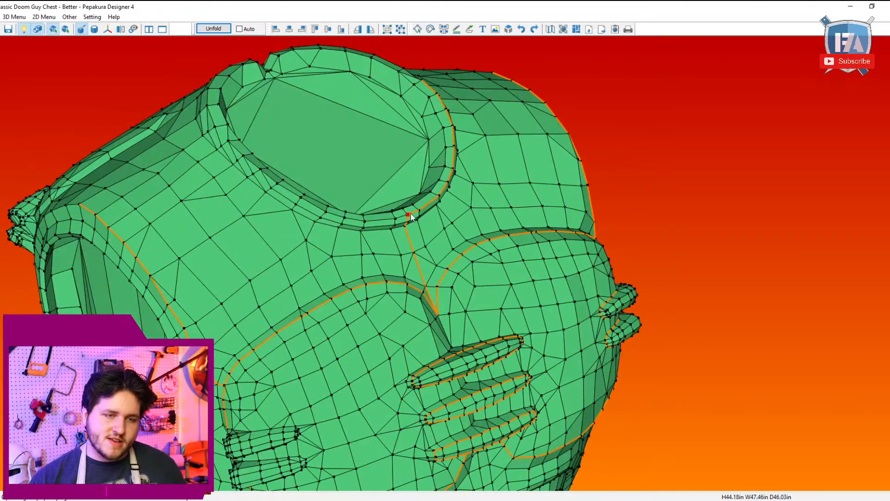
left_click_drag(285, 196, 315, 239)
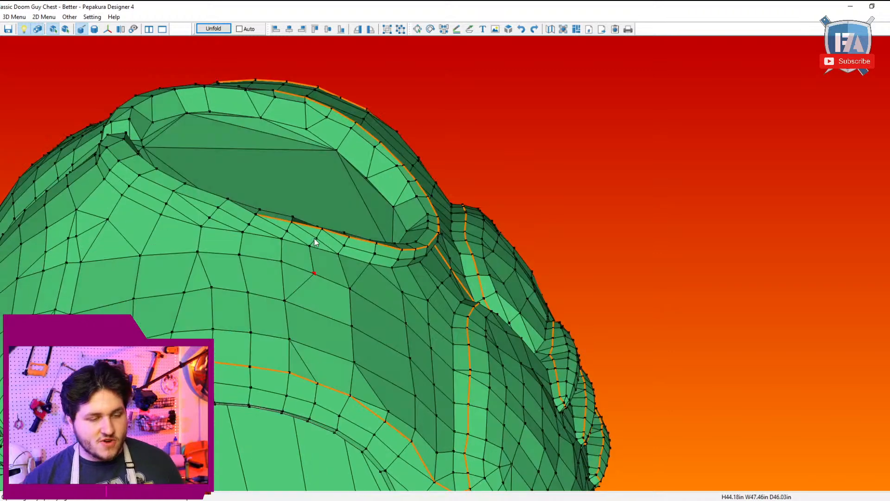
Step: Switch to model editing and flip the diagonal edge on the collar just past the end of its cutline near the shoulder
left_click(14, 17)
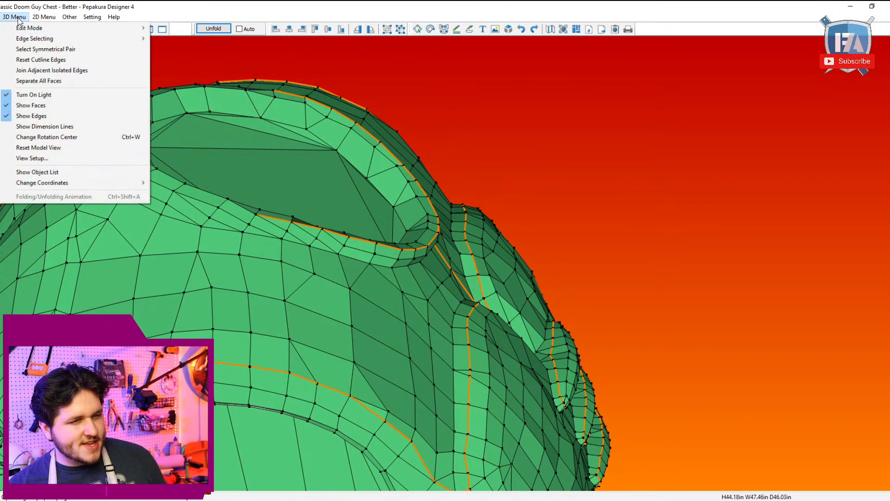
mouse_move(29, 28)
left_click(237, 50)
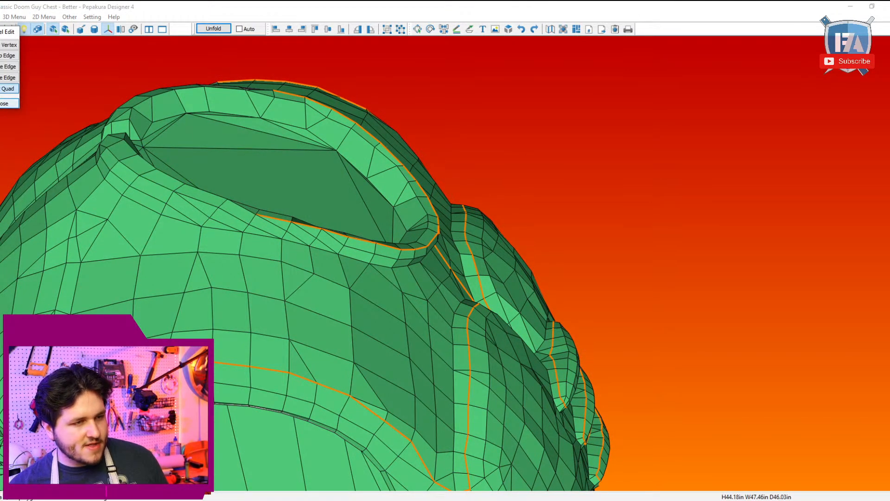
left_click(8, 89)
left_click(251, 213)
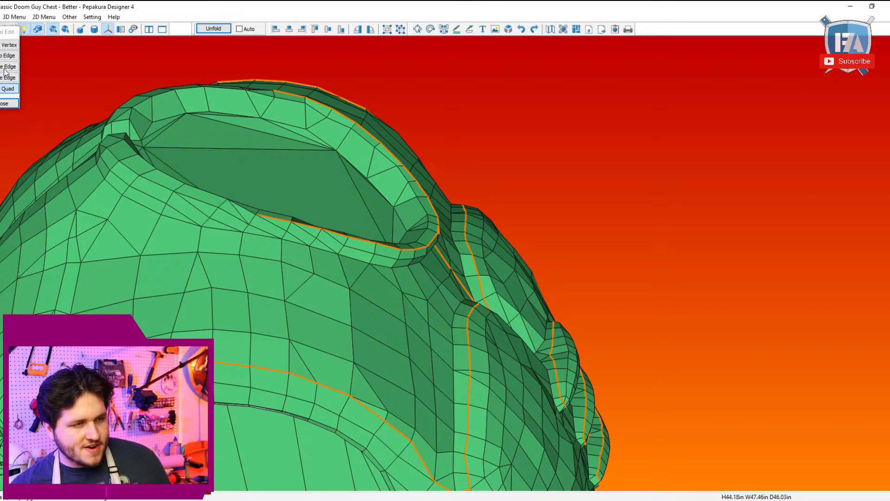
left_click(9, 55)
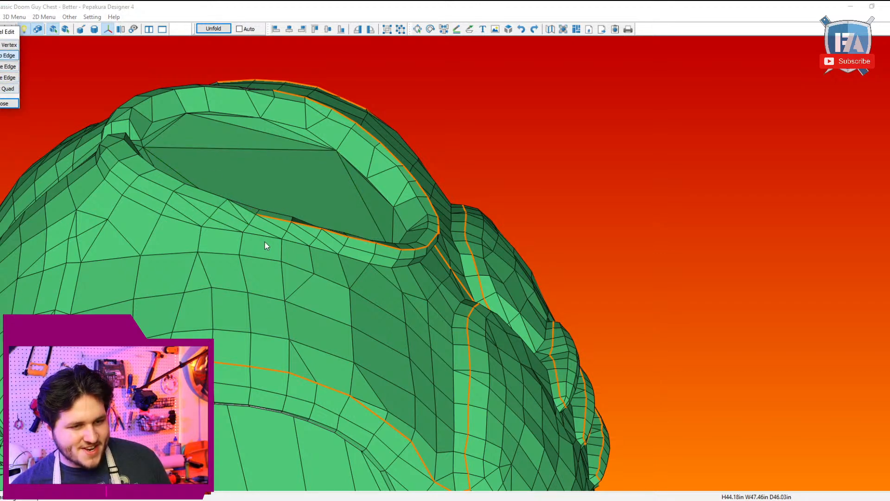
left_click(243, 219)
Step: Try to split the collar quad beside the cutline's end near the shoulder
right_click_drag(356, 245, 74, 134)
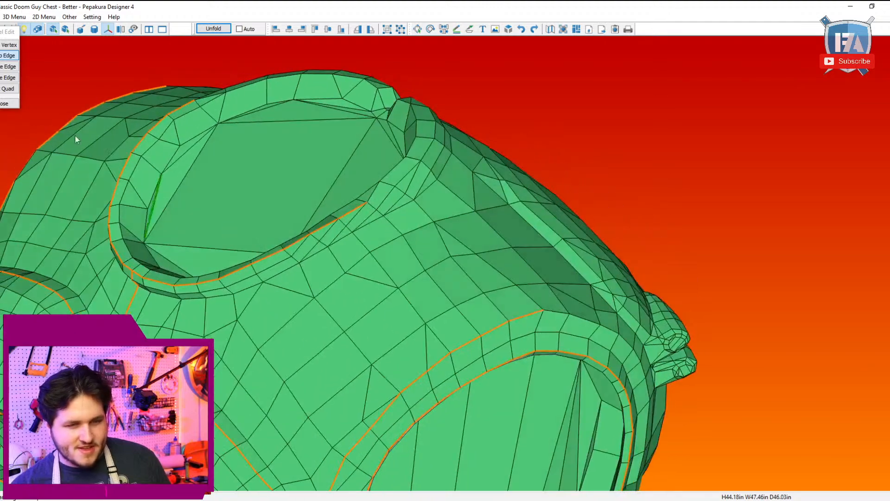
left_click(8, 88)
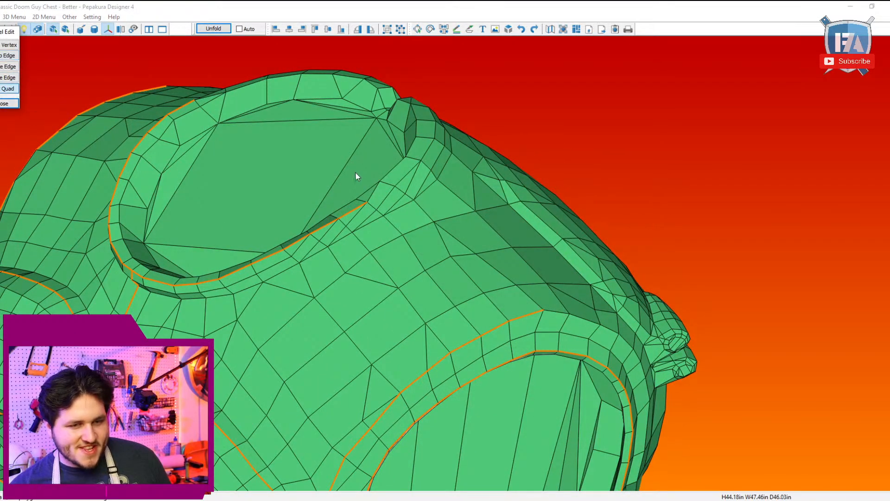
left_click(381, 194)
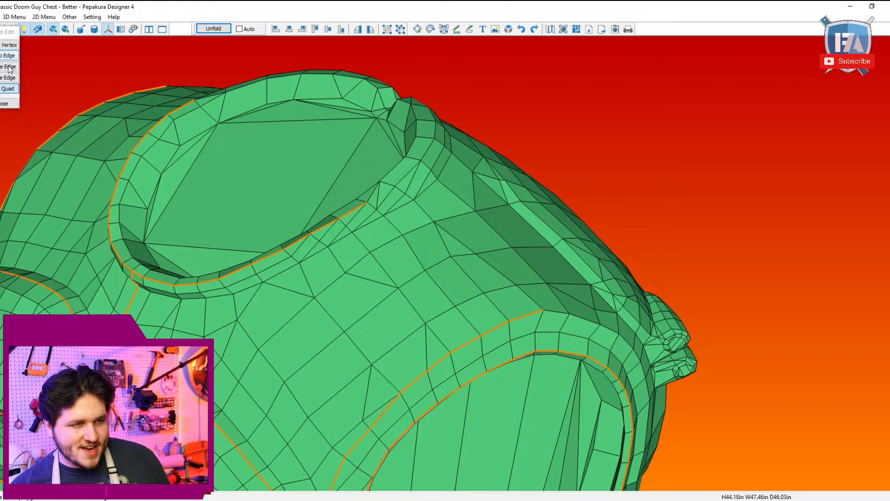
left_click(9, 87)
left_click(379, 204)
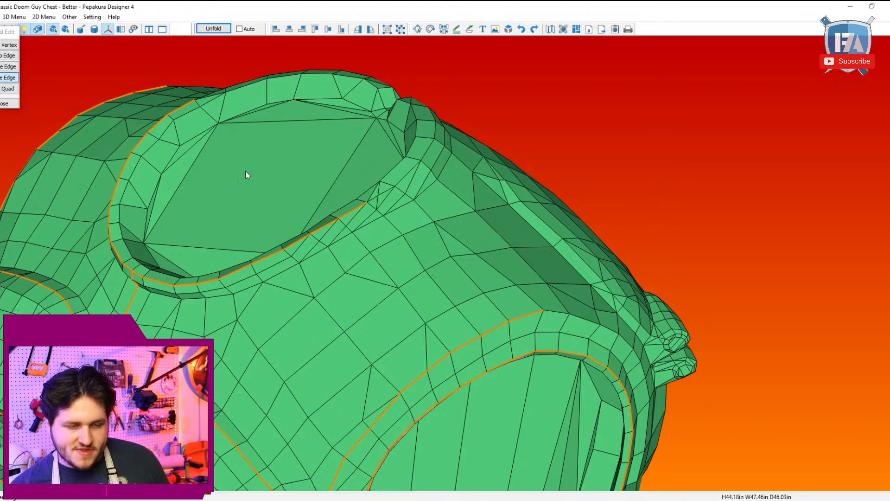
key("ctrl+z")
left_click(9, 56)
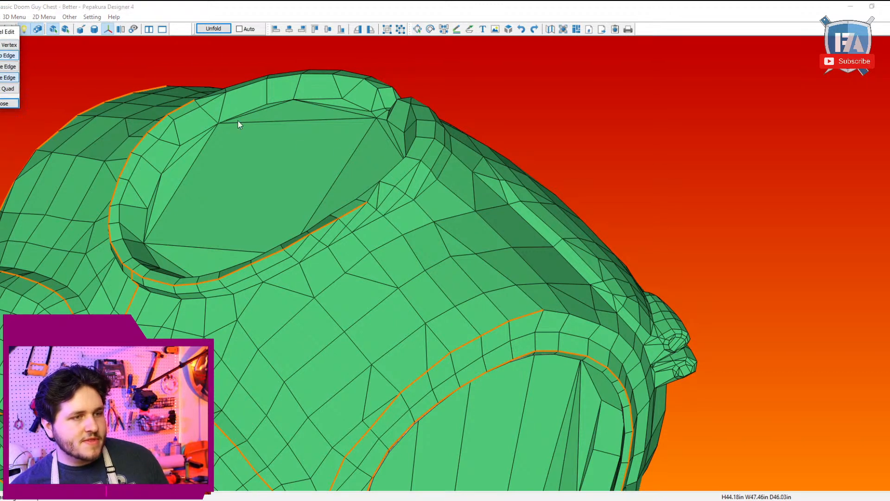
left_click(8, 103)
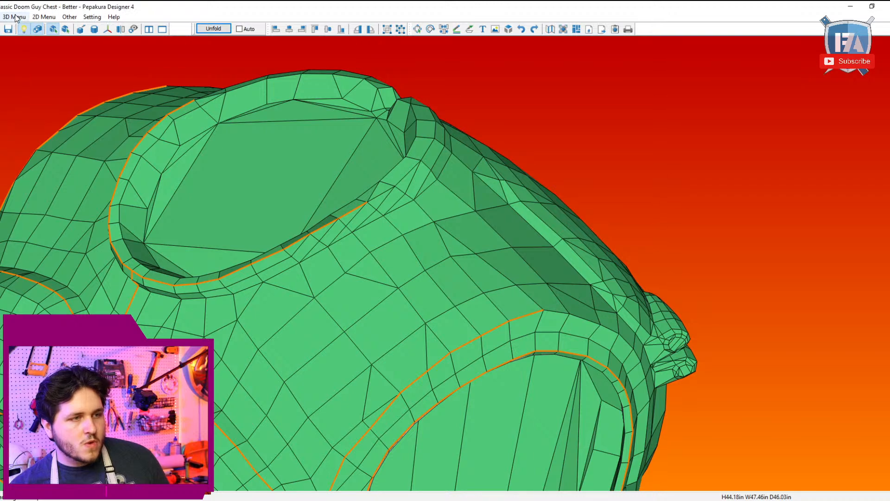
Step: Return to specifying cutline edges and extend the collar's cutline around both shoulders to either side of the back notch
left_click(14, 17)
mouse_move(28, 29)
left_click(174, 28)
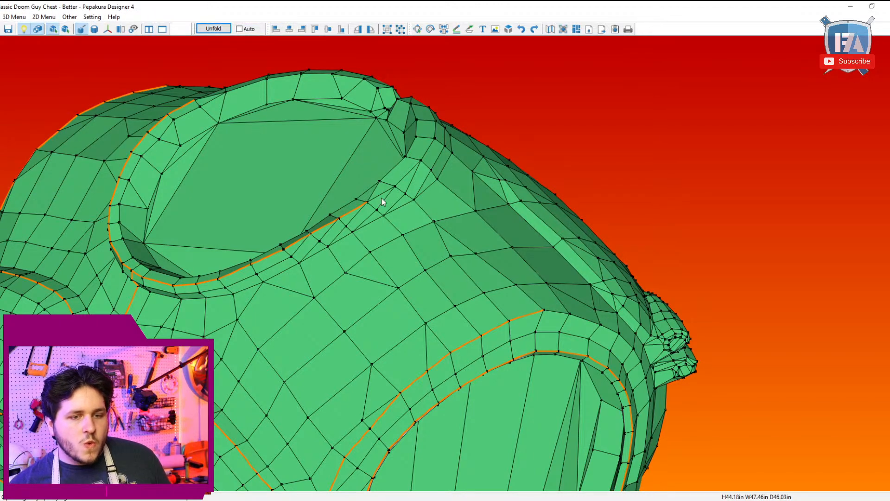
right_click_drag(421, 224, 369, 207)
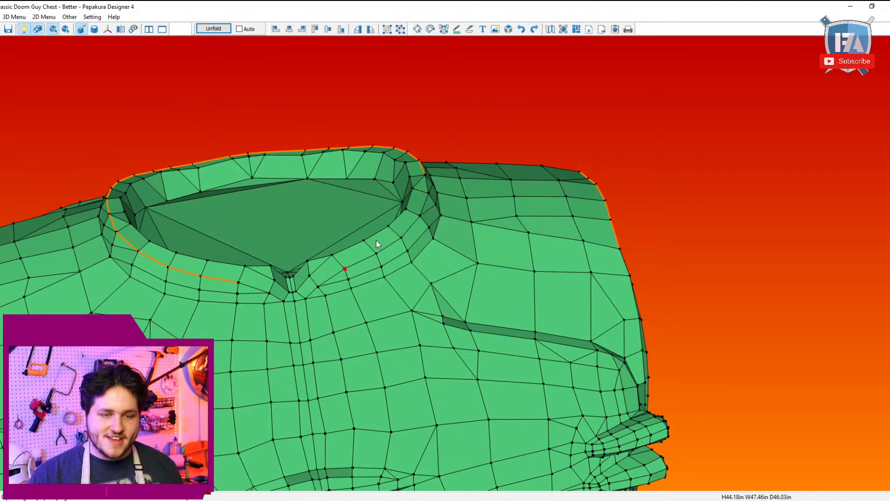
left_click(425, 178)
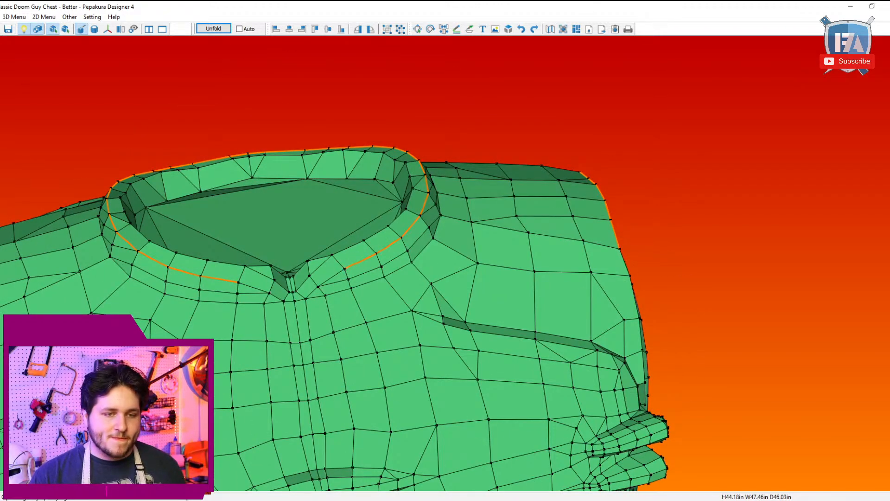
Step: Split the collar quad beside the back notch in model editing and return to specifying cutline edges
left_click(14, 17)
mouse_move(93, 36)
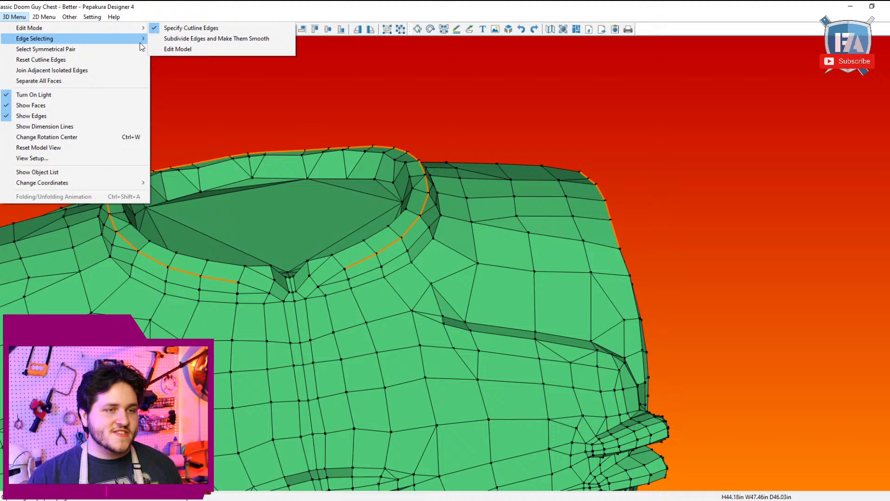
left_click(258, 49)
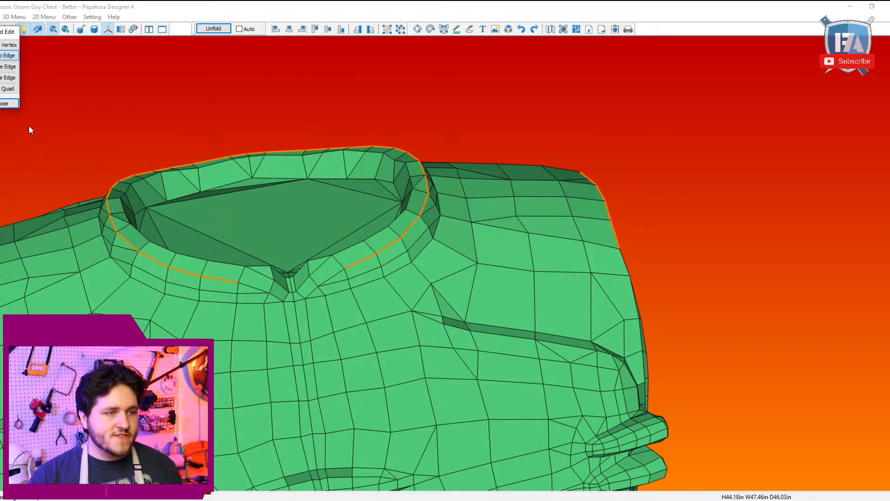
left_click(8, 89)
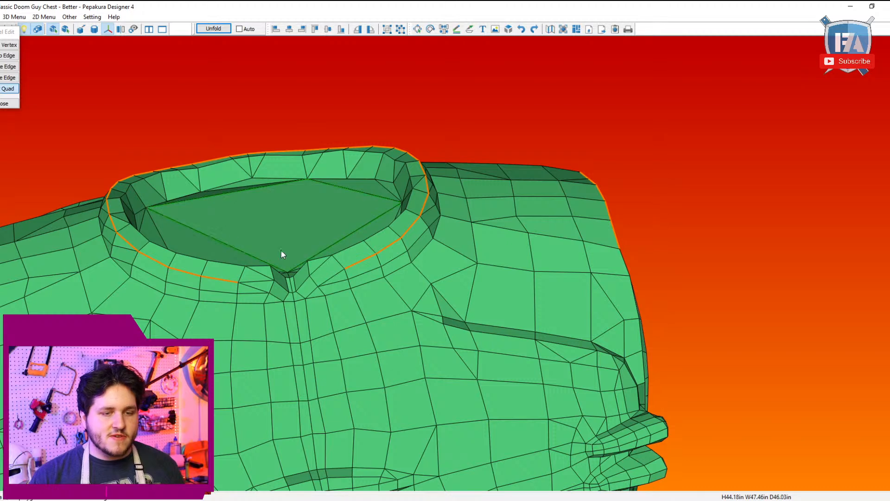
left_click(14, 16)
mouse_move(28, 24)
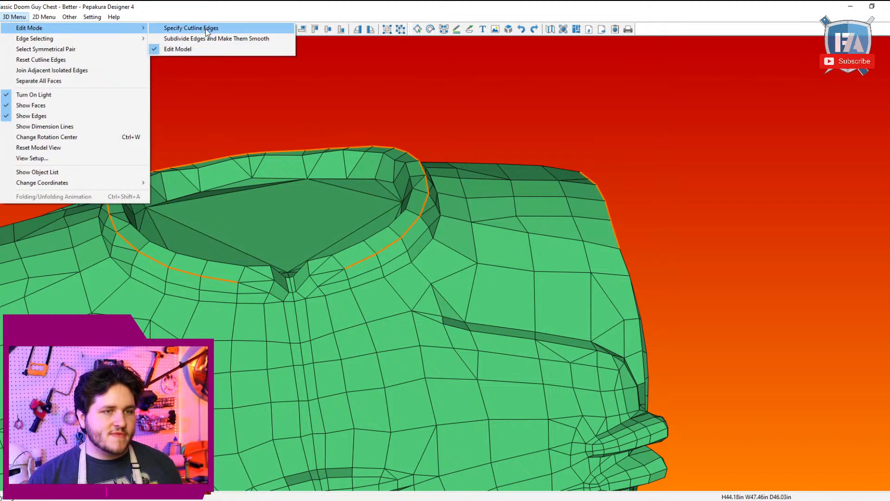
left_click(204, 27)
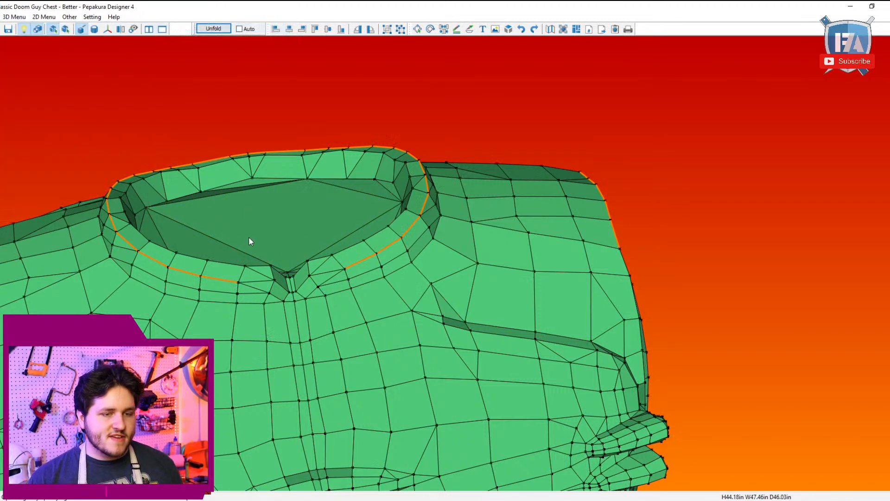
Step: Extend the collar's outer cutline through the back notch to close the loop around the neck
left_click(275, 280)
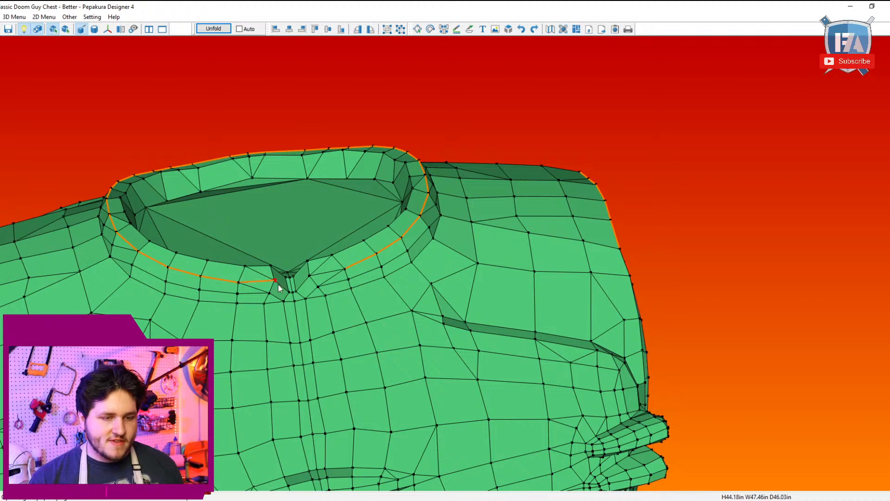
left_click(310, 276)
left_click(345, 270)
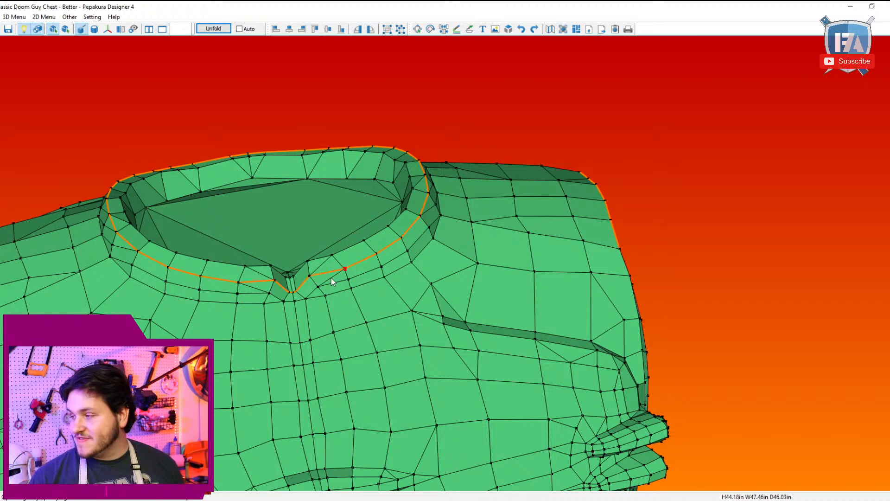
scroll(319, 291, "down", 2)
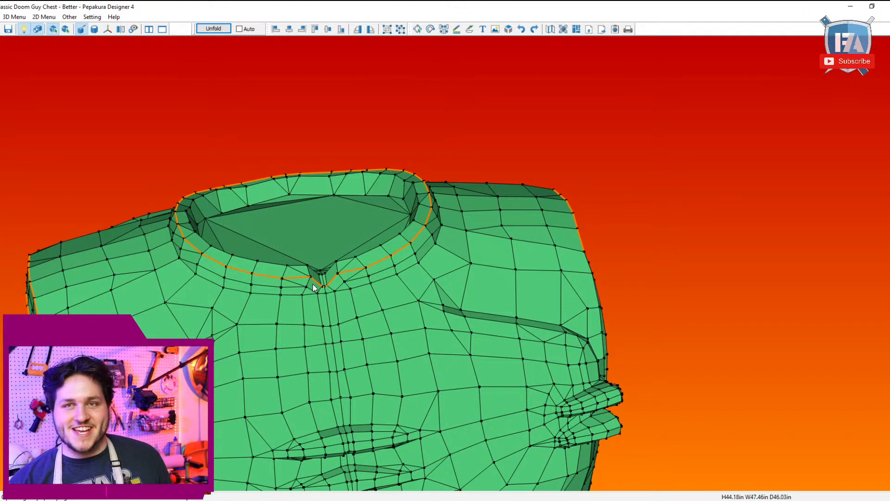
Step: Mark a second cutline around the collar's inner rim from one side of the back notch to the other, joining it to the outer cutline
right_click_drag(313, 287, 341, 156)
right_click_drag(422, 189, 484, 197)
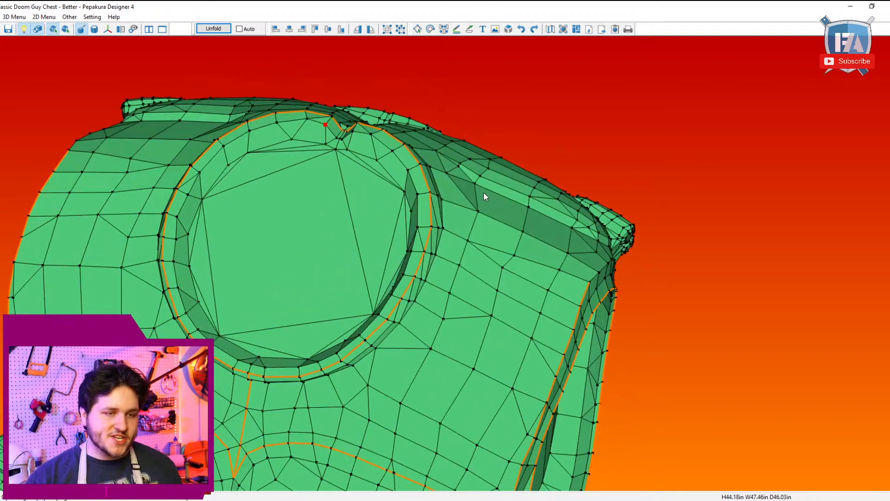
left_click(179, 215)
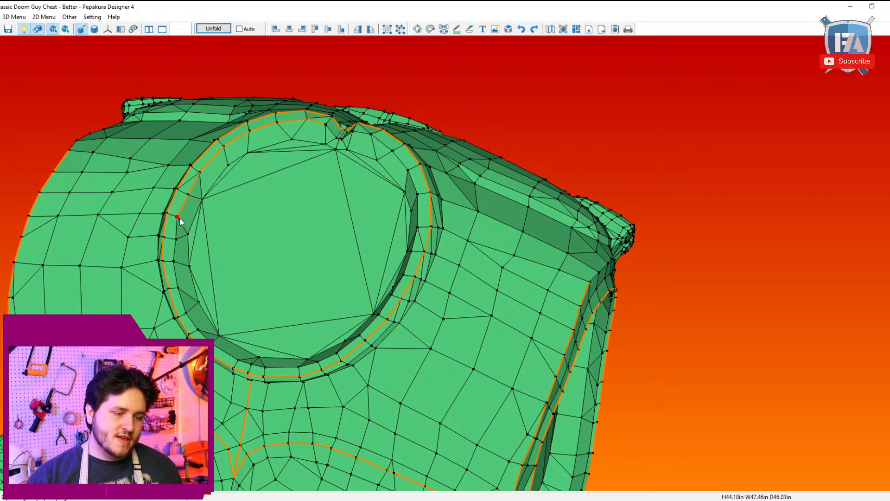
left_click(253, 369)
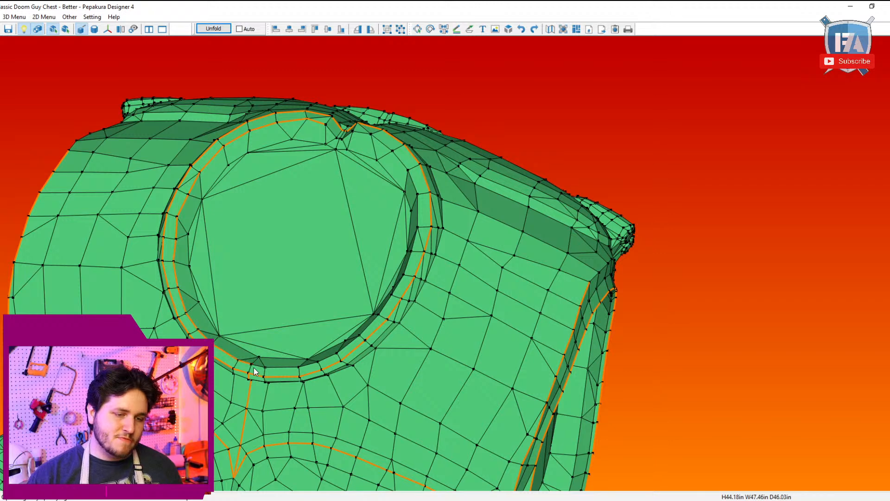
left_click(407, 276)
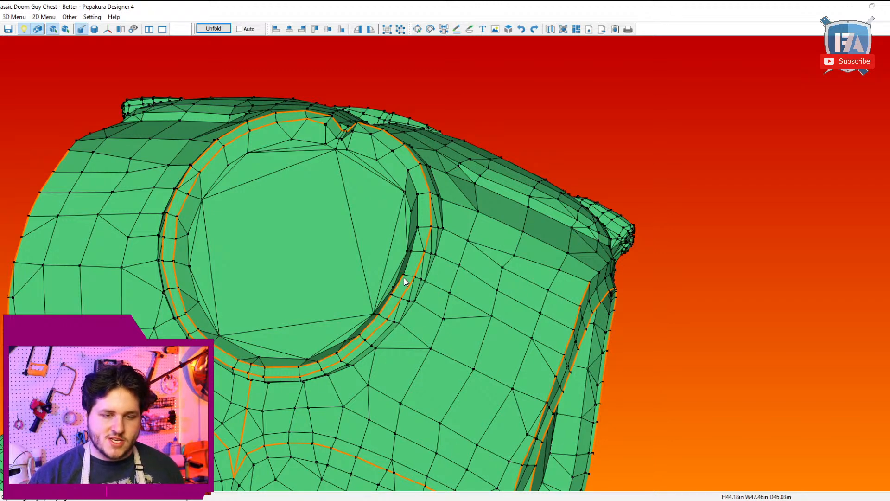
left_click(351, 133)
left_click_drag(351, 134, 352, 153)
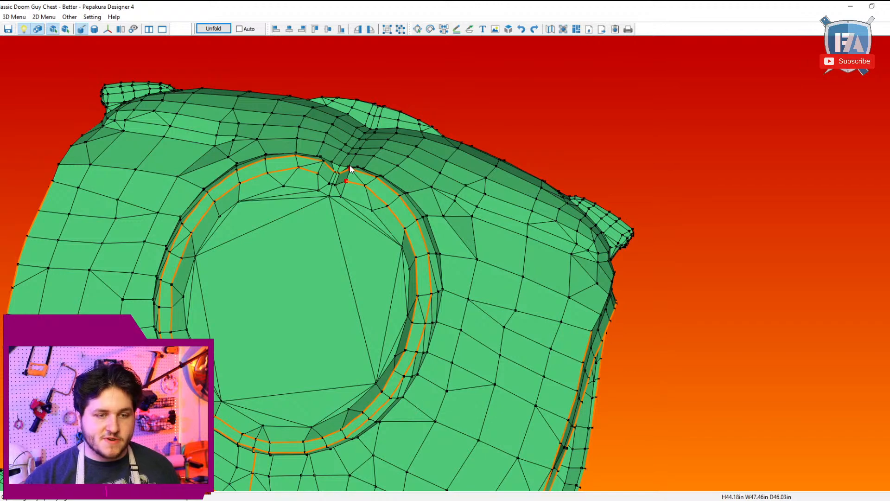
left_click(350, 169)
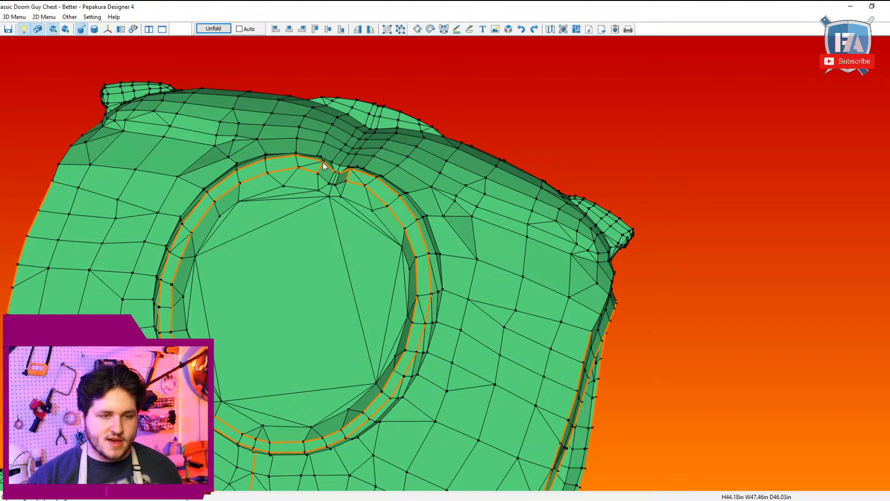
left_click_drag(324, 167, 350, 200)
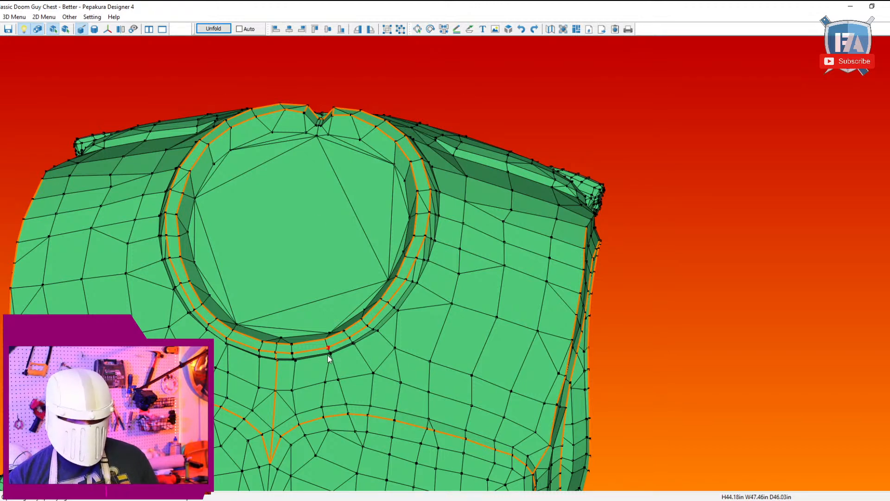
Step: Try to extend the arm opening's outer cutline down past the raised bars and start a cutline from the waist rim toward the opening
left_click_drag(331, 358, 367, 268)
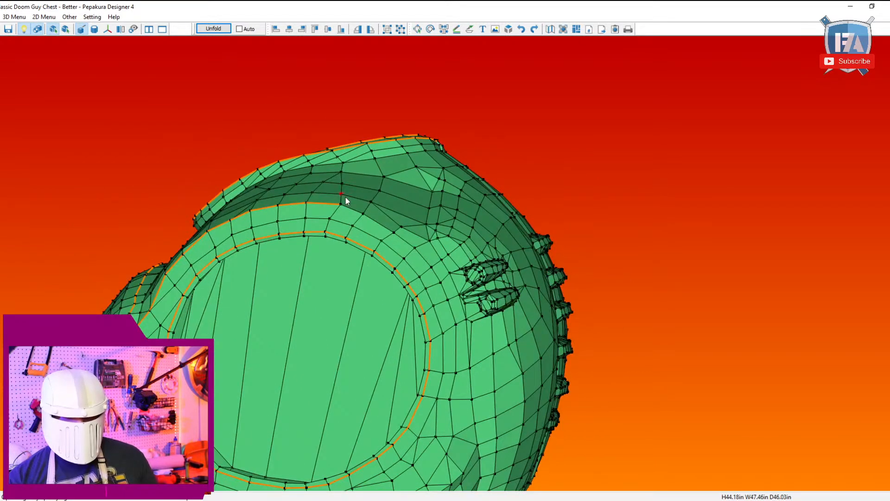
left_click_drag(459, 361, 404, 339)
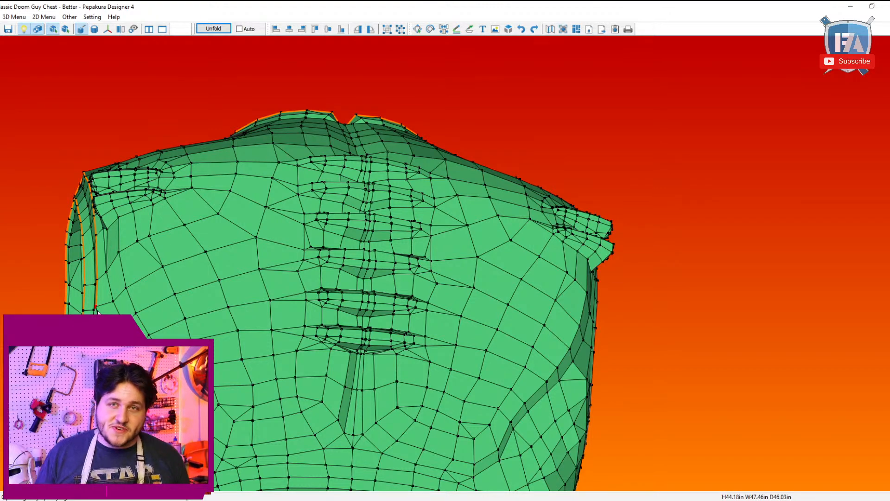
left_click_drag(139, 232, 291, 308)
right_click_drag(291, 308, 345, 271)
right_click_drag(186, 355, 160, 305)
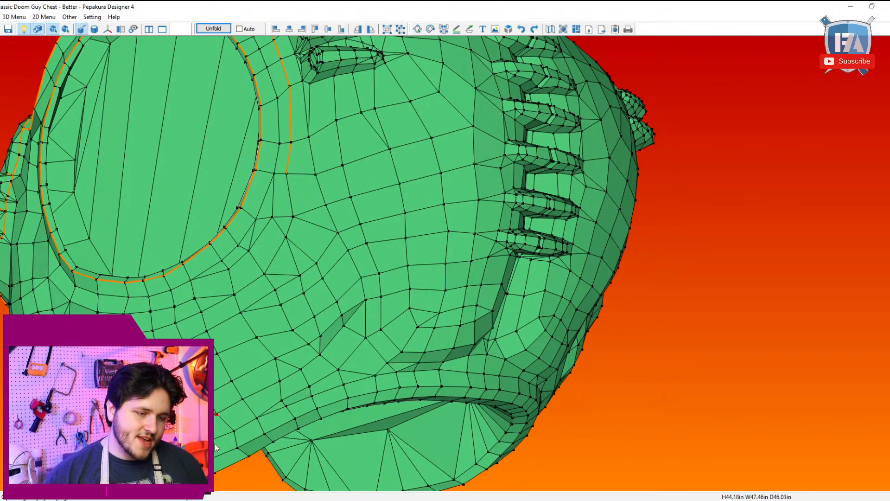
left_click(237, 447)
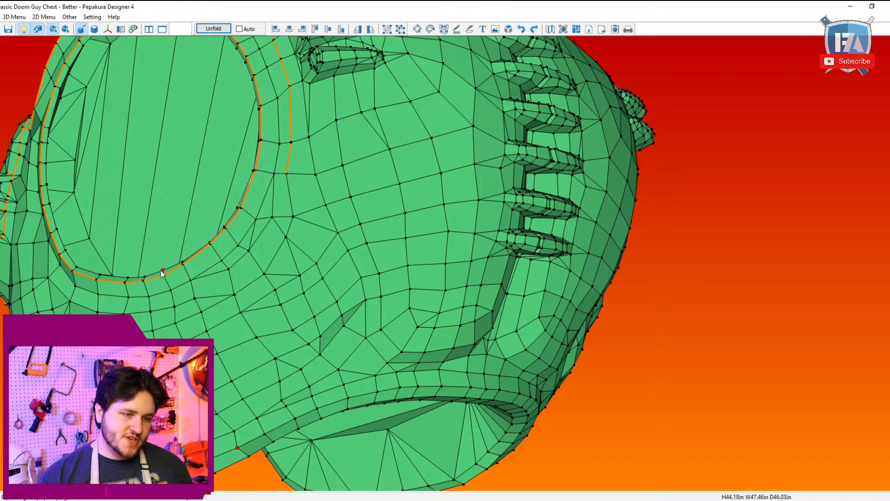
left_click(164, 275)
Step: Examine the torso's side, underarm and waist edges from several angles for a route to continue the arm opening's cutline
right_click_drag(323, 227, 308, 243)
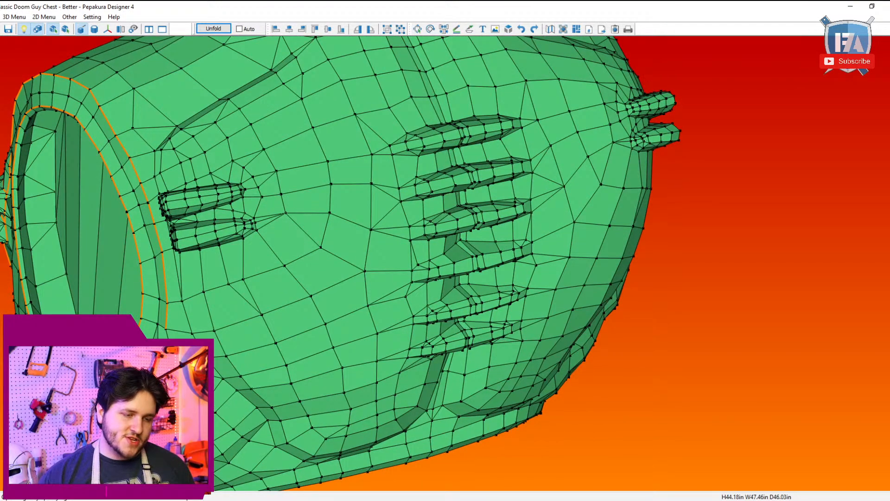
right_click_drag(155, 371, 139, 331)
right_click_drag(123, 207, 127, 233)
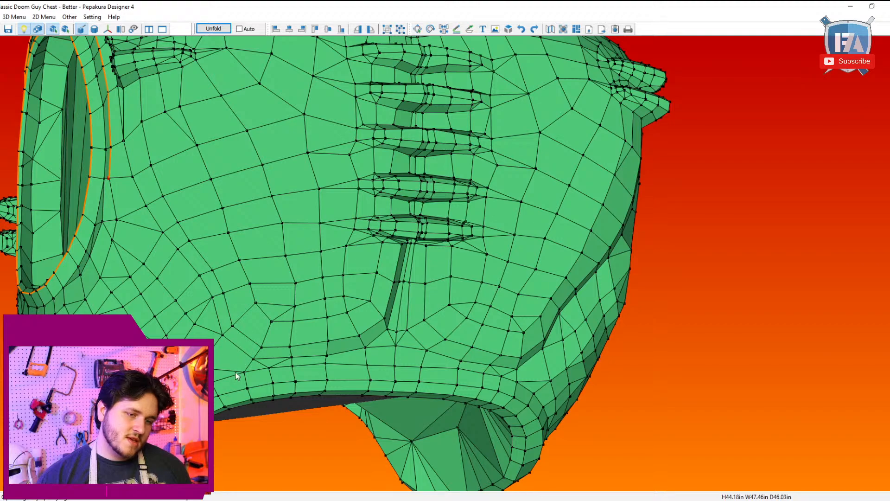
left_click_drag(236, 376, 226, 384)
right_click_drag(145, 359, 174, 337)
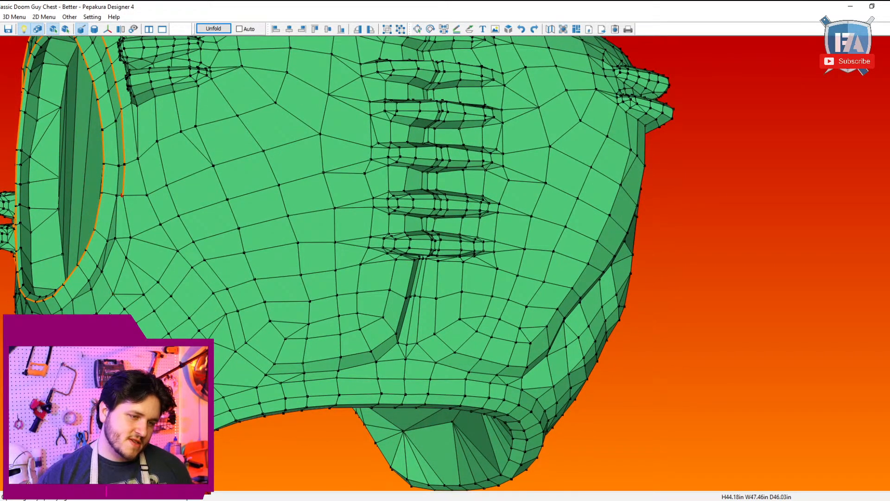
right_click_drag(110, 314, 122, 199)
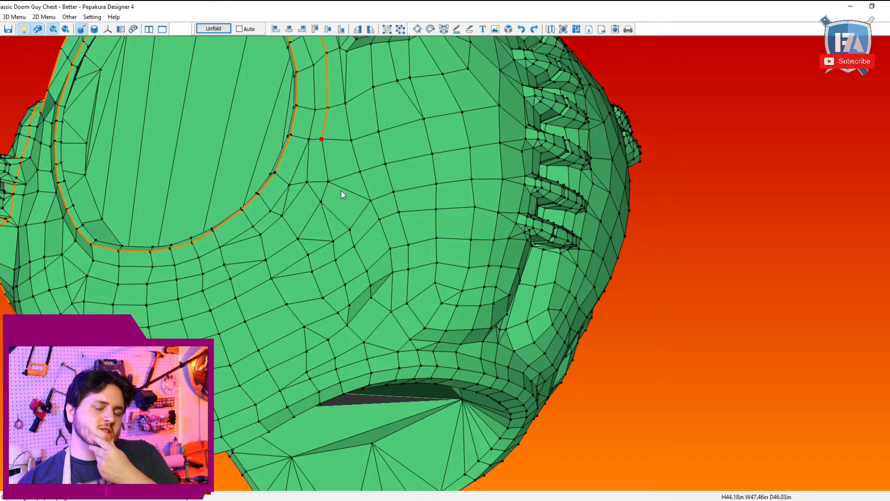
left_click_drag(339, 174, 368, 238)
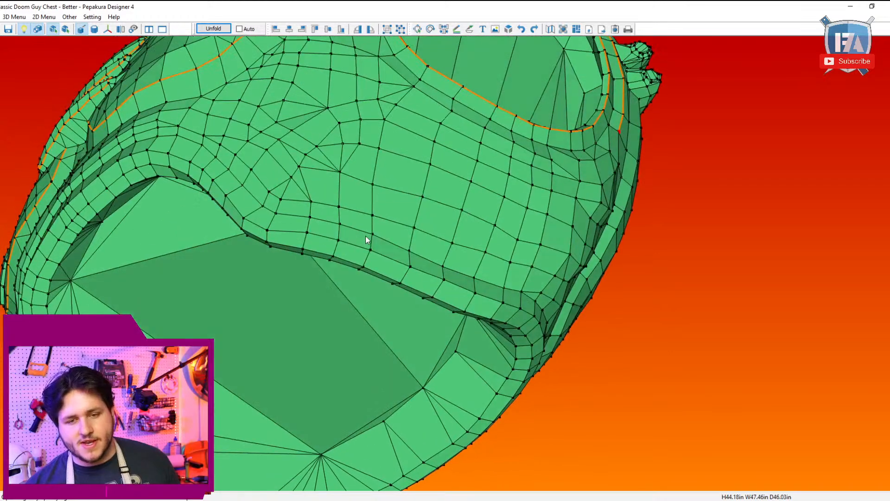
right_click_drag(579, 285, 573, 279)
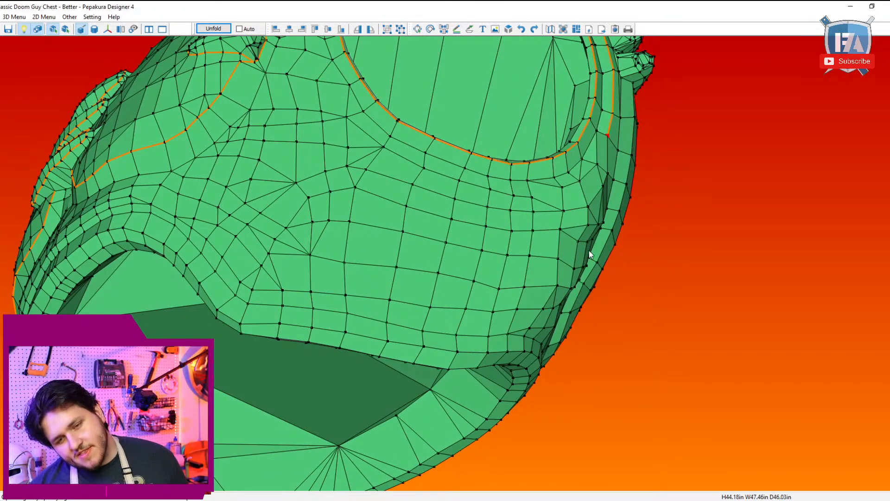
left_click_drag(527, 375, 516, 380)
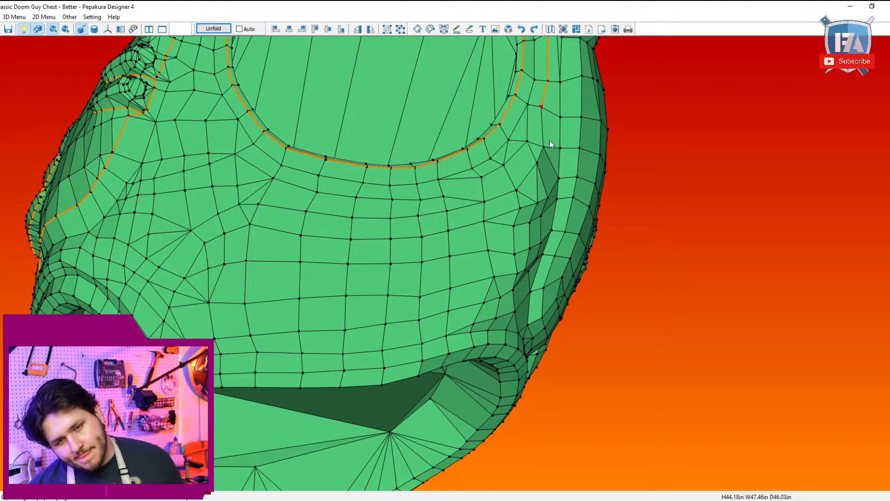
left_click_drag(550, 141, 490, 170)
Step: Extend the arm opening's outer cutline from the shoulder down past the raised chest bars to the vertex just below them
left_click_drag(315, 176, 355, 190)
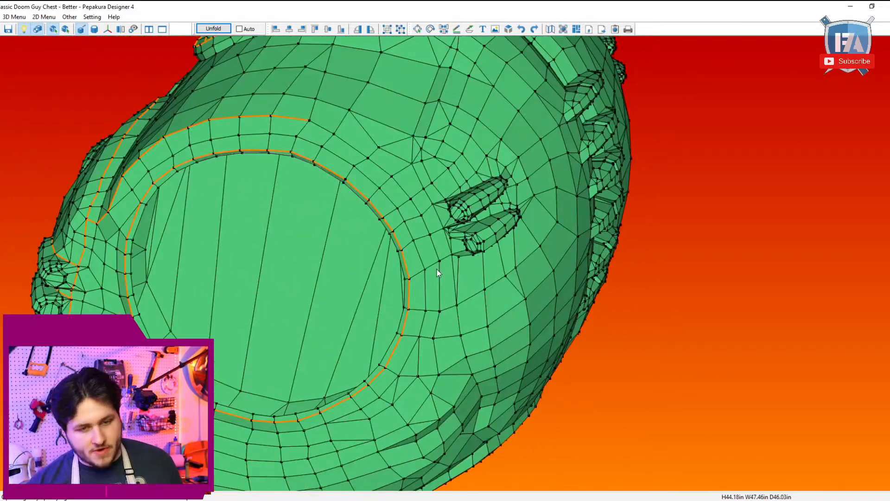
left_click_drag(438, 272, 305, 252)
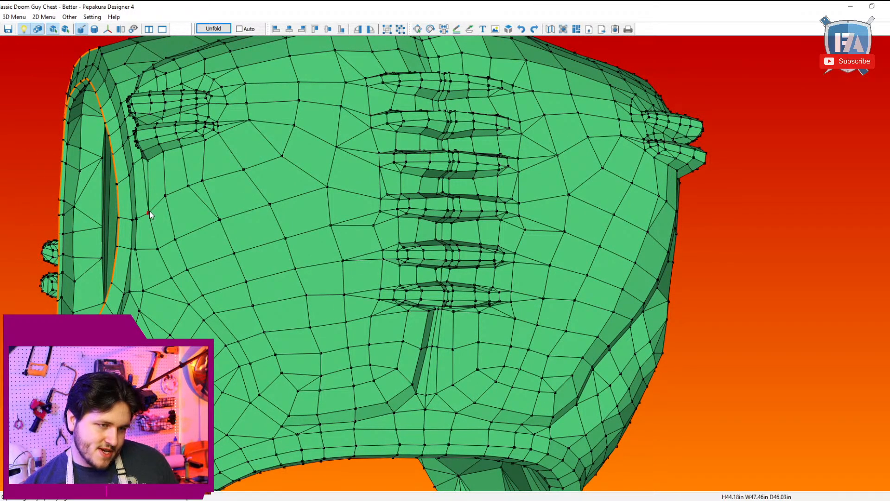
left_click(100, 52)
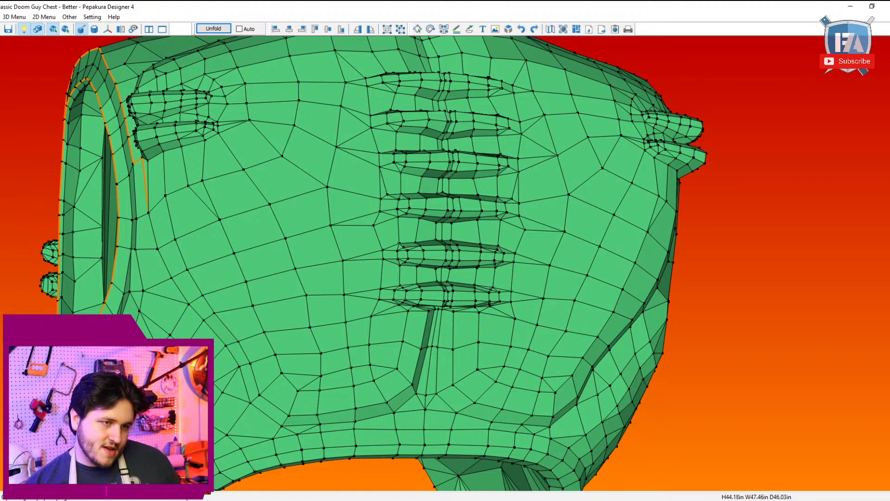
Step: Split the quads just below the raised bars beside both arm openings in model editing and return to specifying cutline edges
left_click(14, 16)
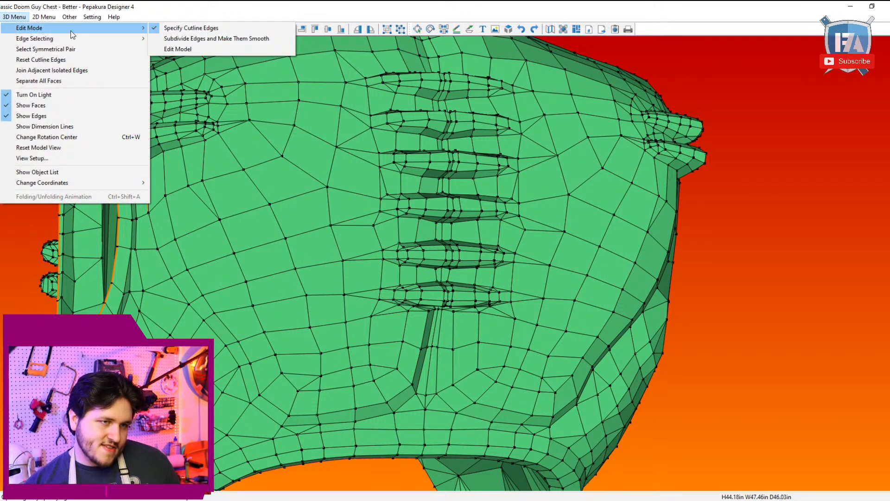
left_click(186, 49)
left_click(1, 89)
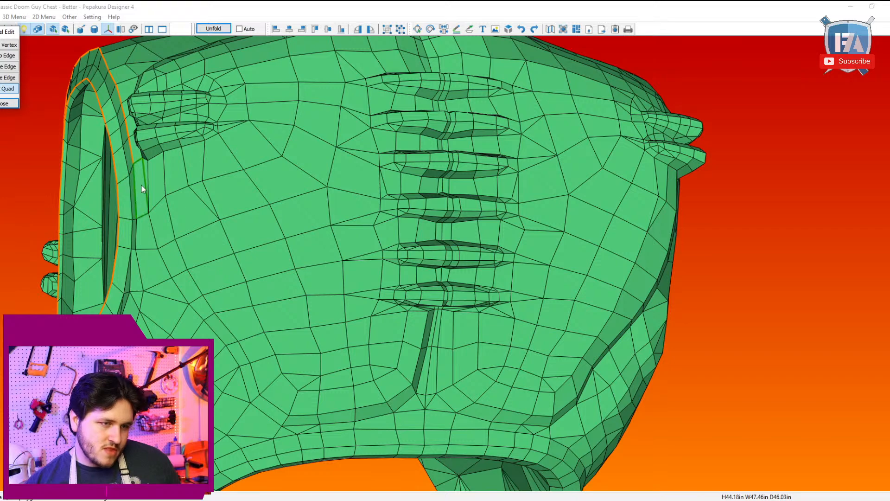
right_click_drag(589, 265, 535, 181)
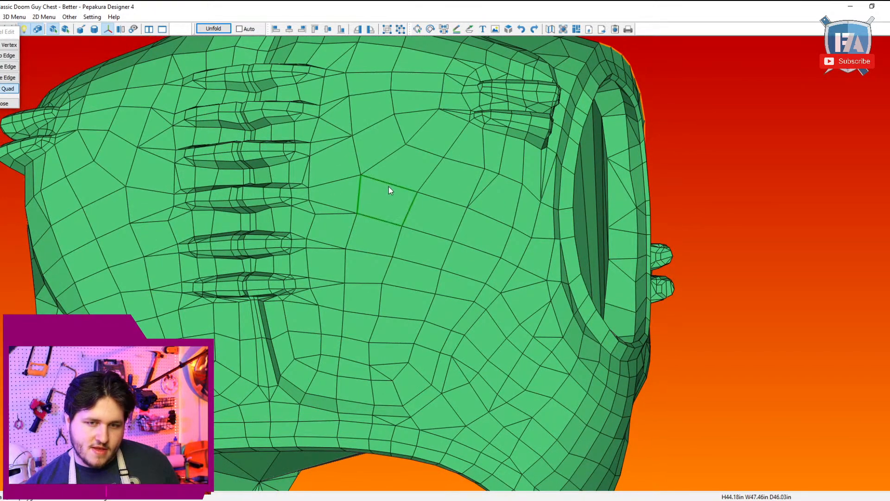
mouse_move(388, 186)
right_mouse_down()
mouse_move(416, 188)
mouse_move(398, 185)
right_mouse_up()
left_click(14, 17)
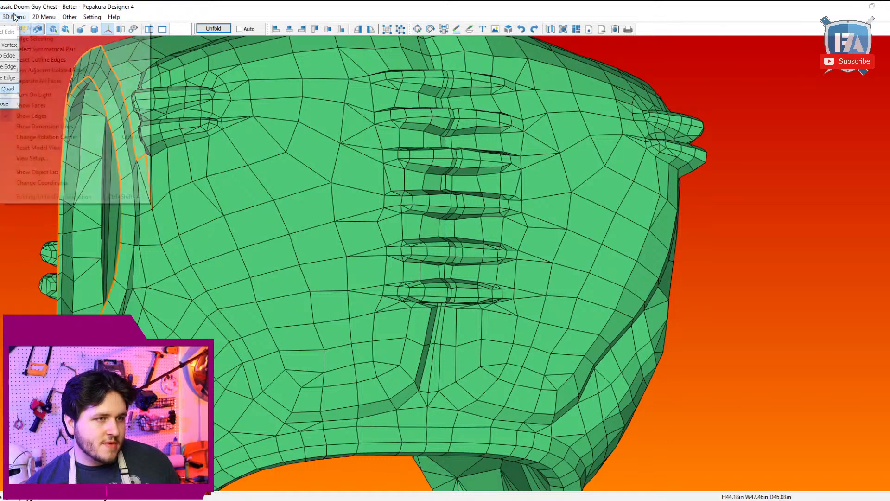
mouse_move(28, 29)
left_click(186, 27)
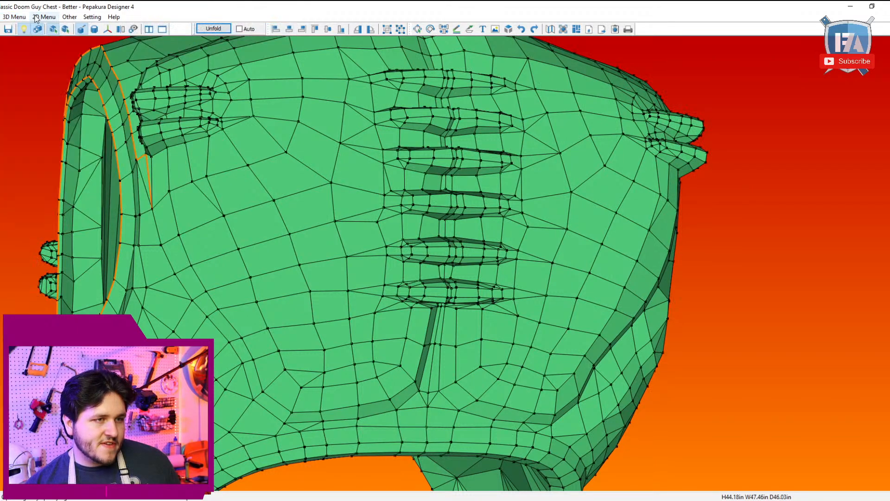
Step: Switch to single edge selection and route the arm opening's cutline along the new diagonal edge below the raised bars
left_click(14, 17)
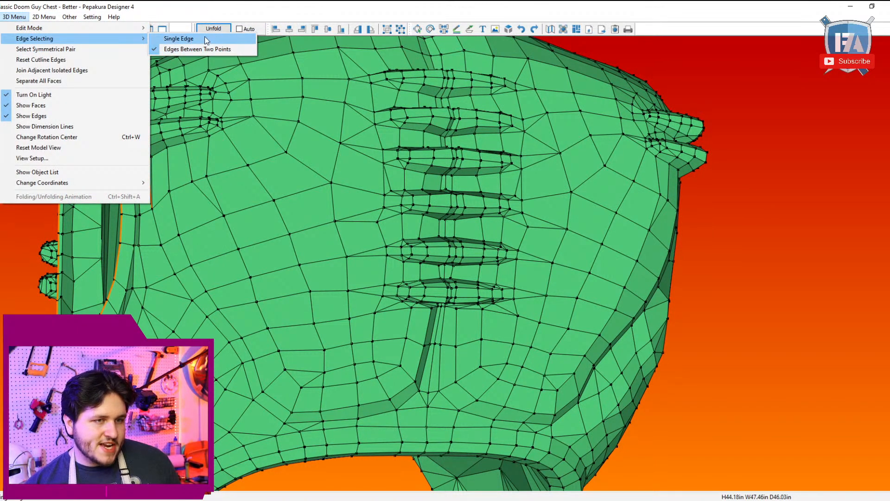
left_click(205, 40)
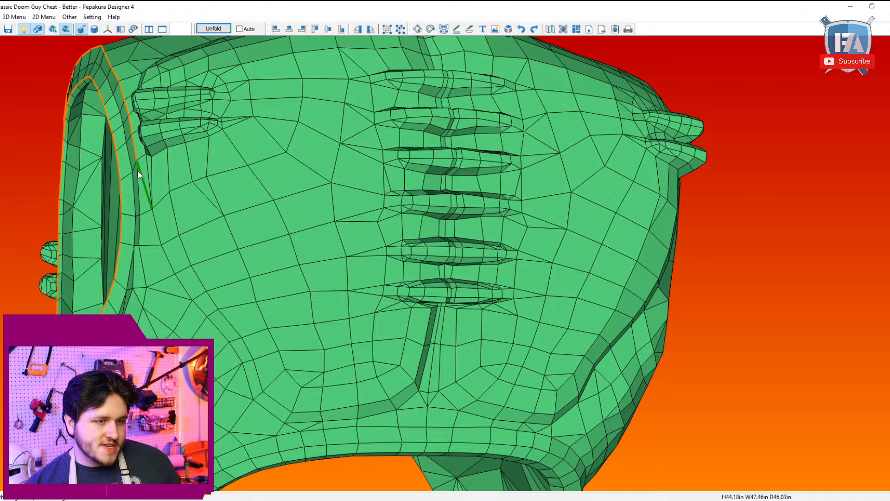
left_click(138, 171)
Step: Mark the opposite arm opening's outer edges from the diagonal below the bars up to the shoulder, and turn on symmetrical pair selection
right_click_drag(485, 211, 444, 212)
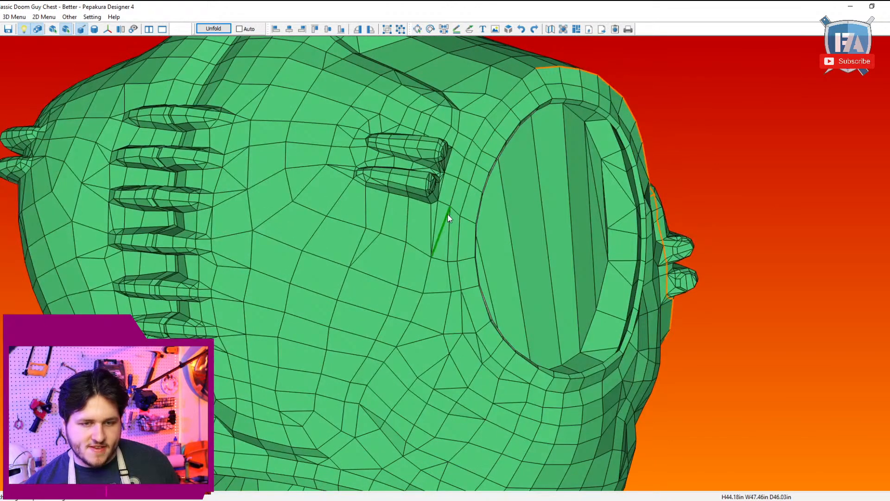
left_click(448, 212)
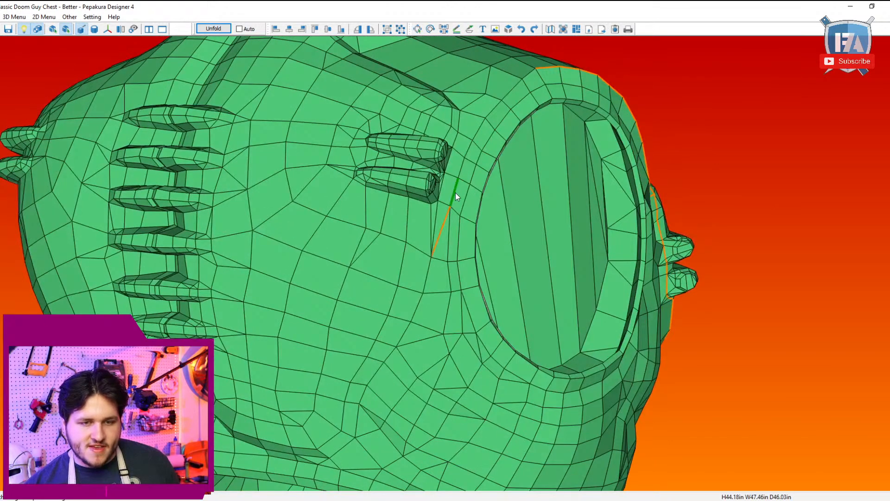
left_click(469, 146)
left_click(480, 127)
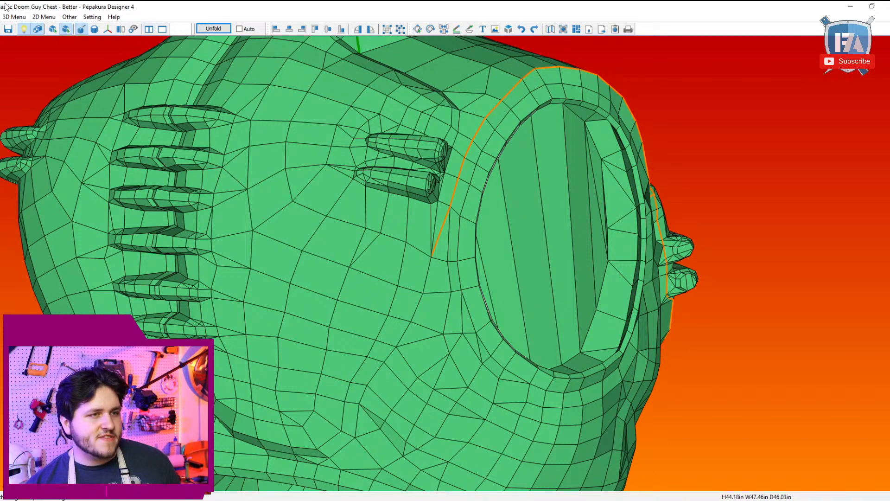
left_click(14, 17)
left_click(30, 47)
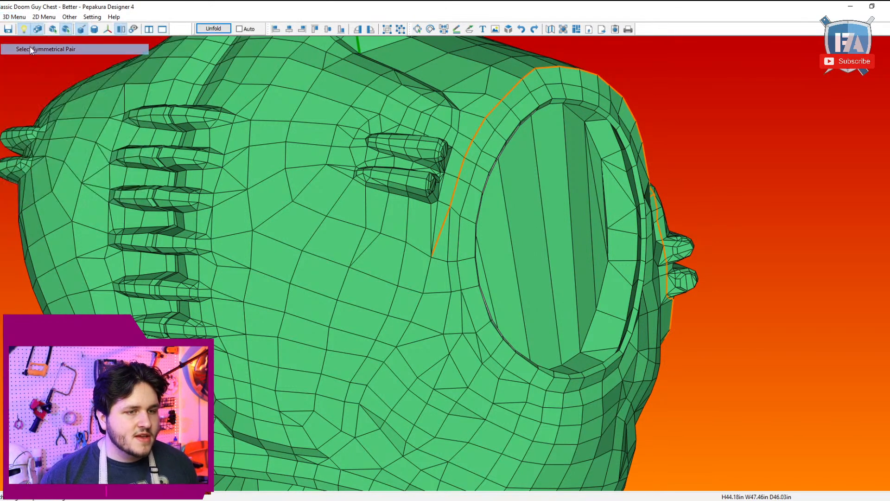
Step: Turn off symmetrical pair selection and switch edge selecting to edges between two points
left_click_drag(290, 204, 343, 174)
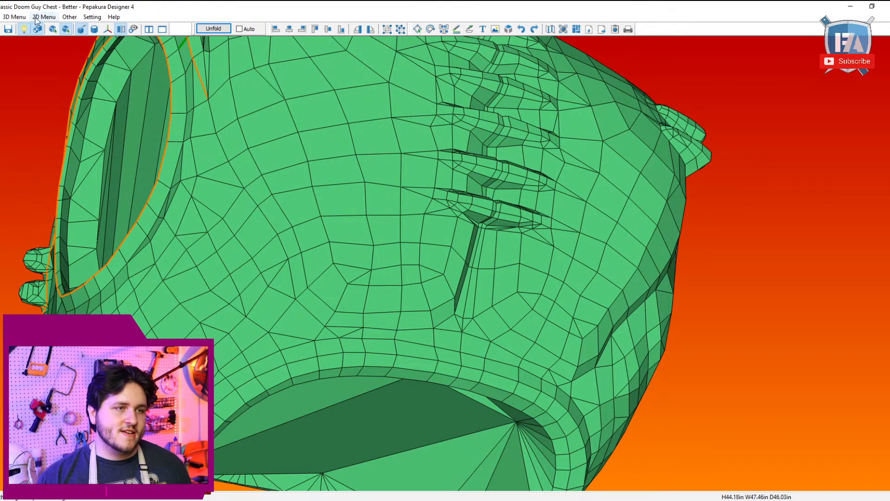
left_click(14, 16)
left_click(47, 50)
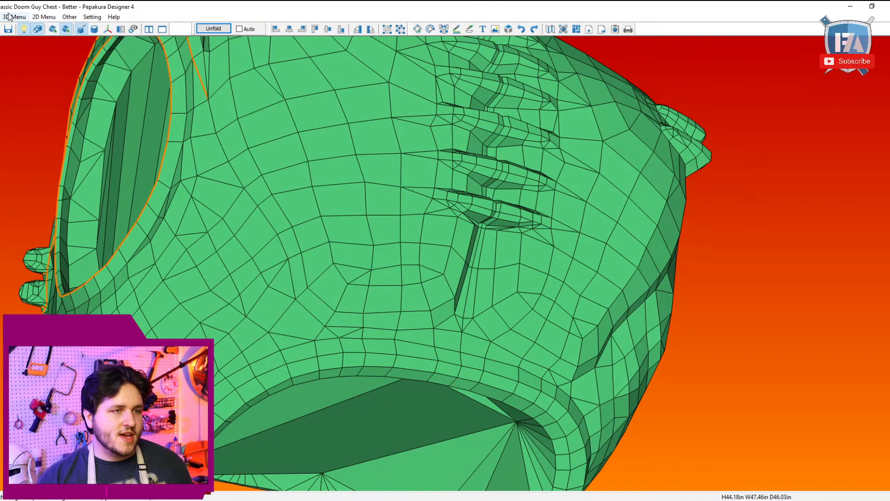
left_click(14, 17)
mouse_move(20, 30)
mouse_move(136, 37)
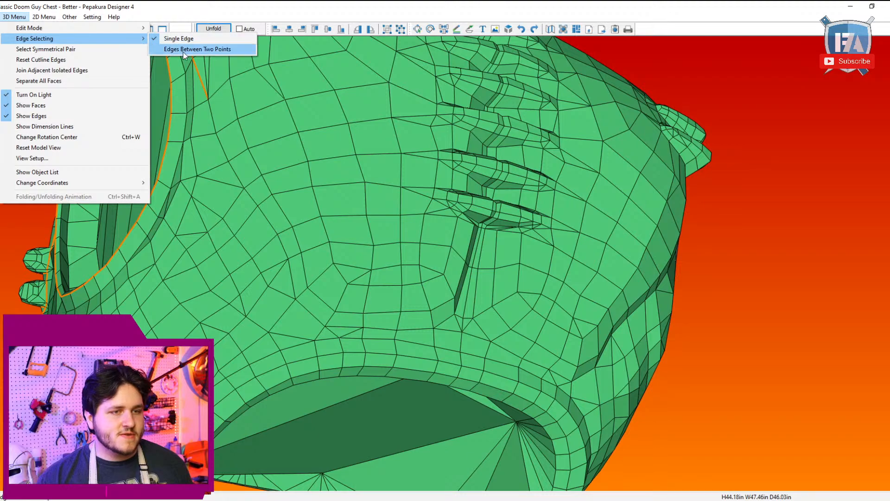
left_click(200, 49)
Step: Reroute the arm opening's cutline through the lower corner of the raised chest bars and down to the vertex below them
left_click_drag(299, 151, 166, 125)
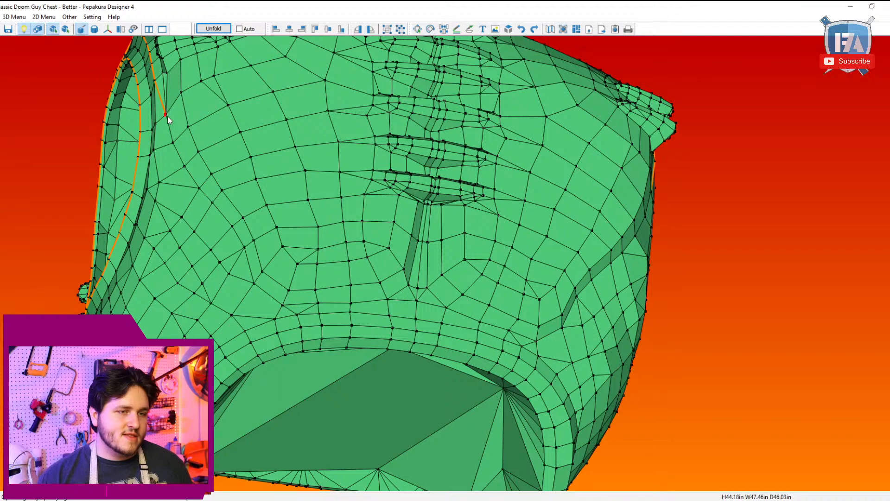
left_click_drag(170, 196, 256, 279)
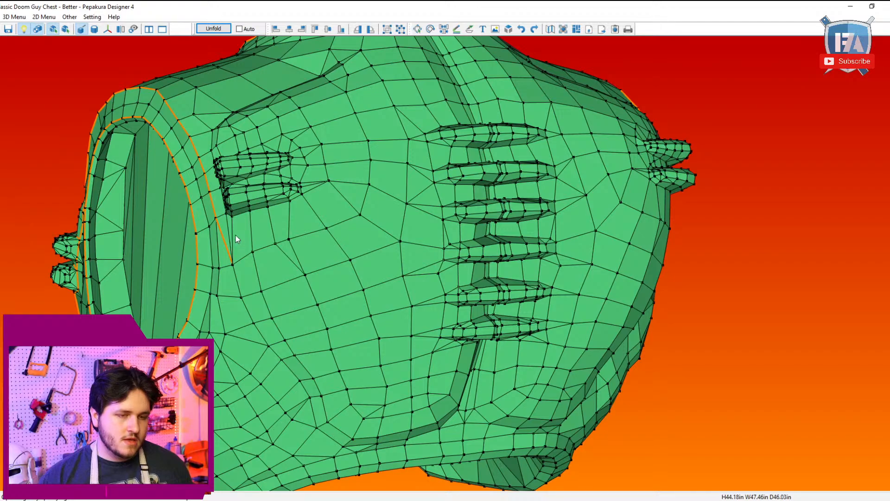
left_click_drag(273, 253, 254, 230)
left_click_drag(229, 139, 240, 139)
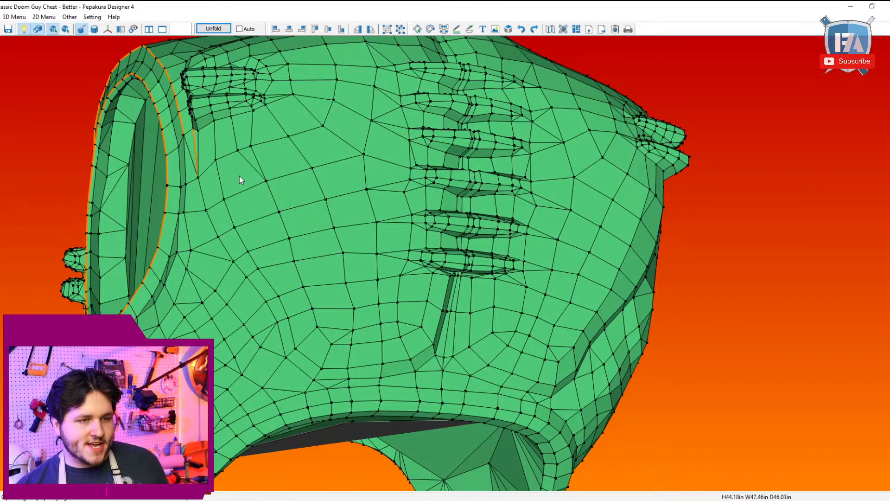
Step: Split the quads between the raised bars' lower corners and both arm openings in model editing, and return to specifying cutline edges
left_click(21, 17)
mouse_move(35, 27)
left_click(194, 50)
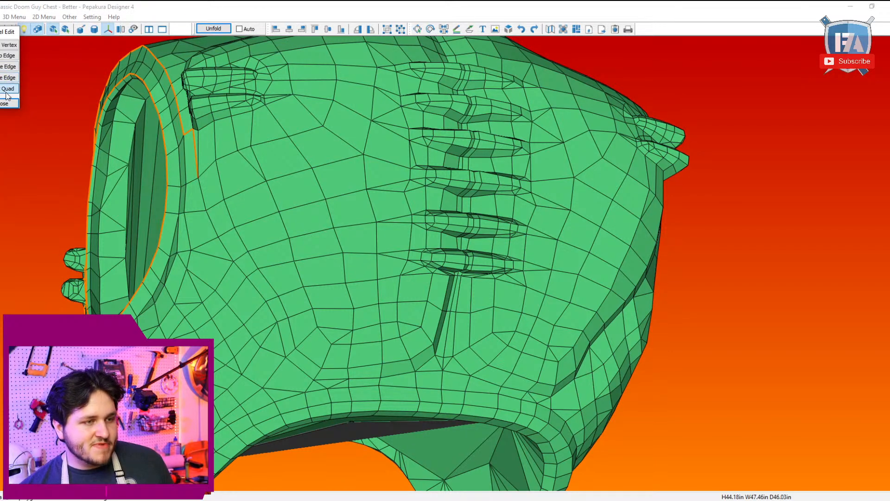
left_click(191, 121)
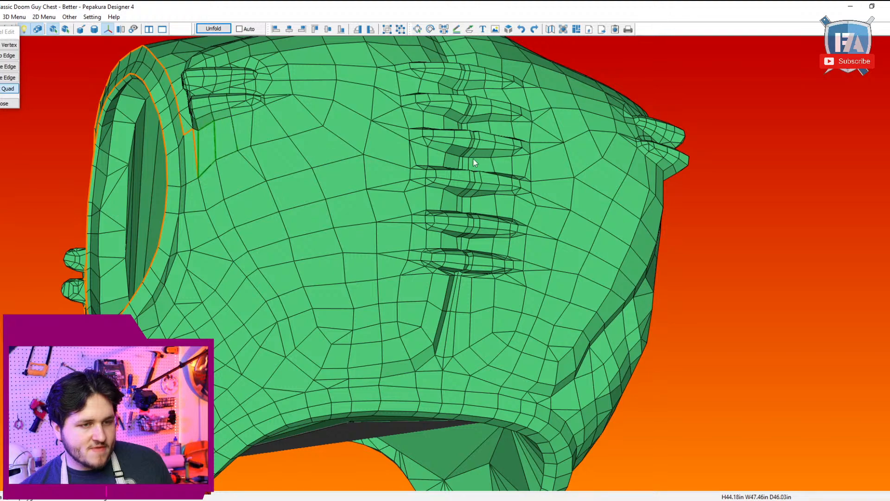
left_click_drag(473, 158, 491, 128)
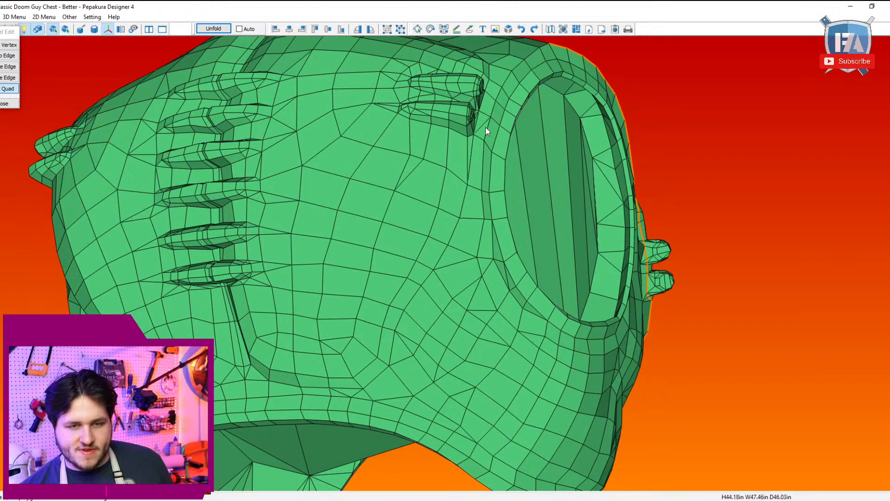
left_click(14, 17)
mouse_move(92, 25)
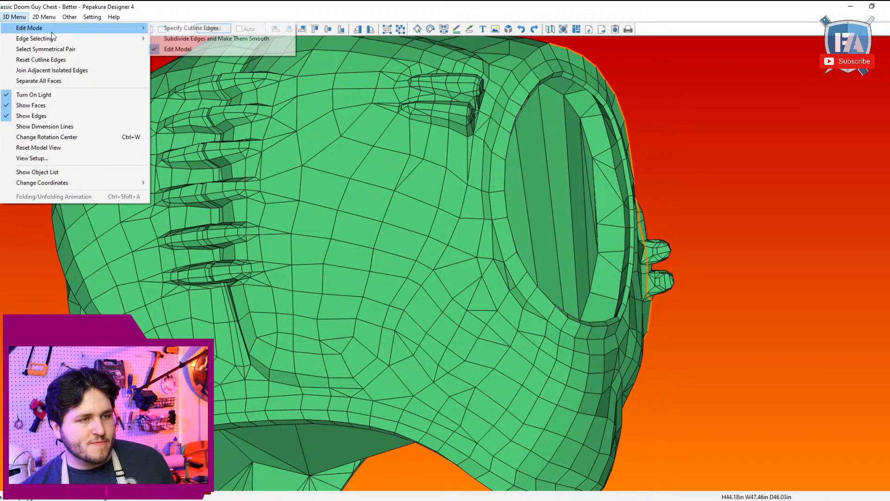
left_click(204, 26)
Step: Mark the new diagonal and the edge under the raised bars as cutline, and unmark the redundant edges with single edge selection
left_click_drag(257, 134, 319, 136)
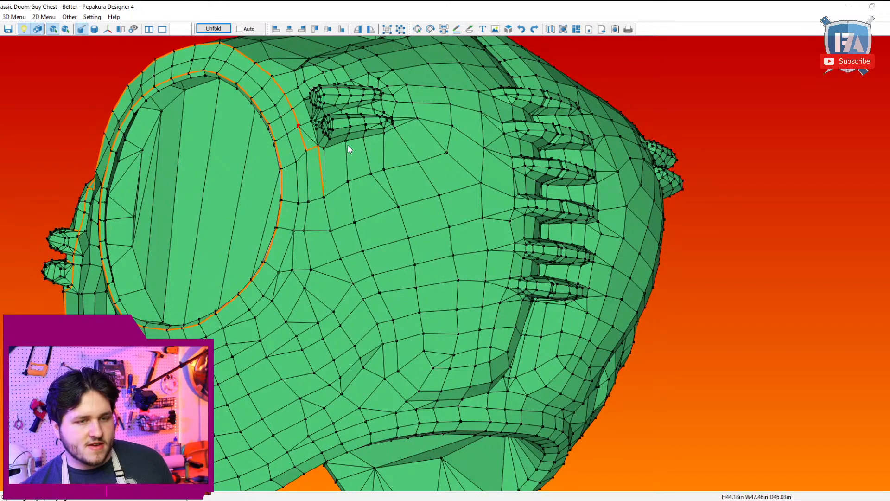
left_click(14, 17)
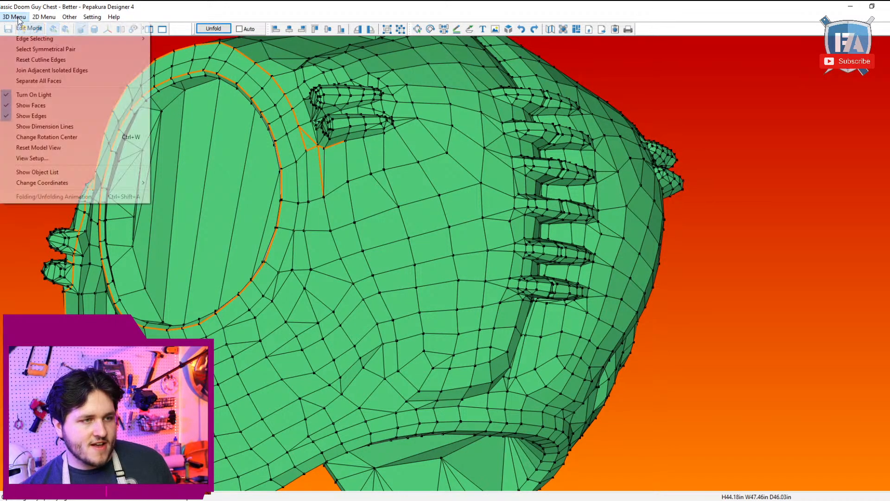
mouse_move(33, 38)
left_click(198, 49)
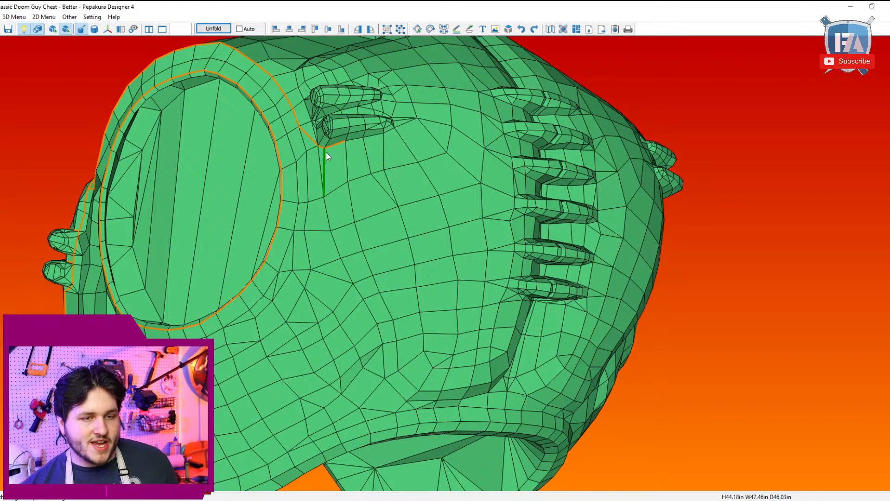
Step: Switch back to selecting edges between two points and extend the cutline from below the raised bars down the torso's side toward the lower abdomen
left_click(14, 17)
mouse_move(47, 27)
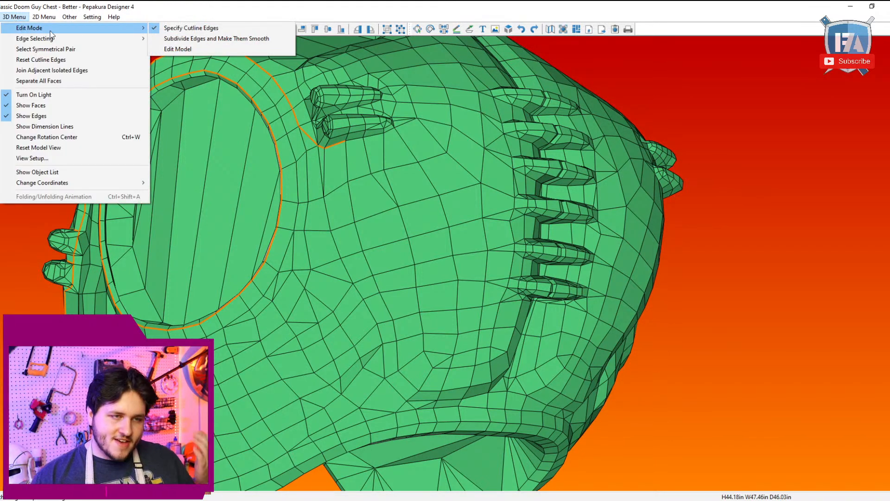
mouse_move(136, 40)
left_click(167, 50)
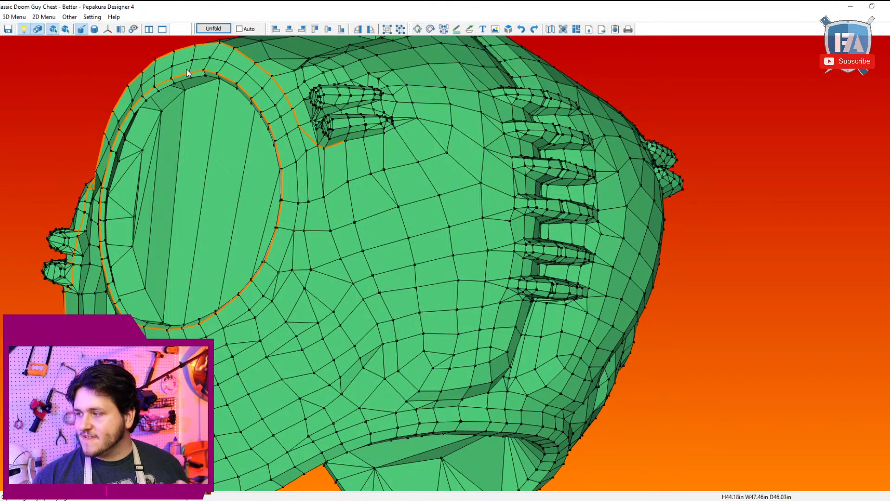
right_click_drag(483, 214, 220, 93)
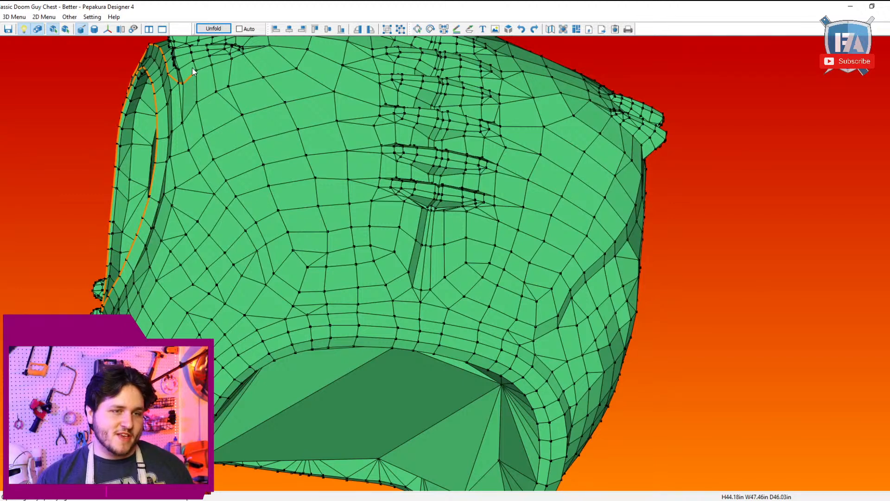
left_click(272, 272)
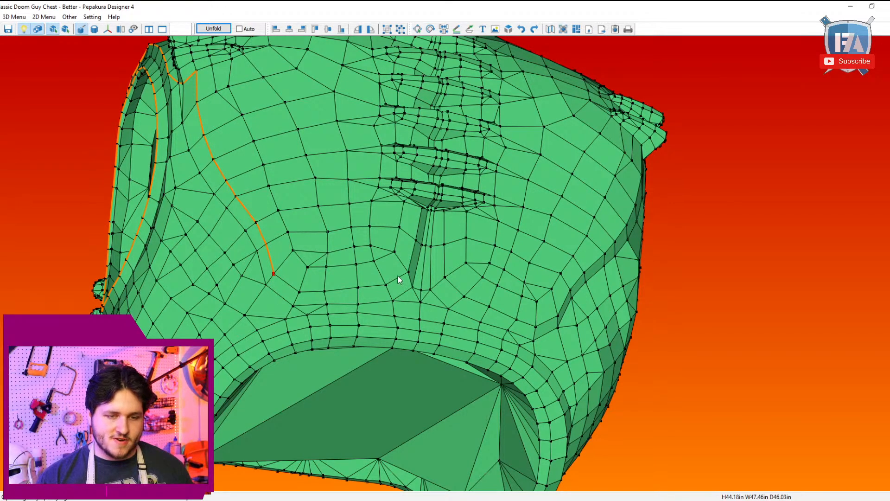
Step: Continue the cutline across the lower abdomen to the central groove and up the groove's edge to the lowest abdominal bar
right_click_drag(409, 274, 383, 279)
right_click_drag(272, 310, 281, 292)
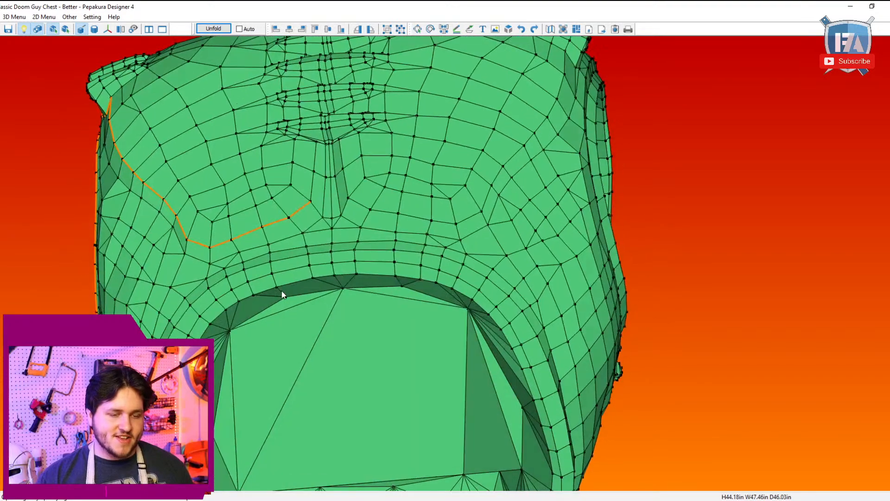
scroll(308, 185, "up", 3)
right_click_drag(300, 172, 371, 236)
scroll(345, 214, "up", 3)
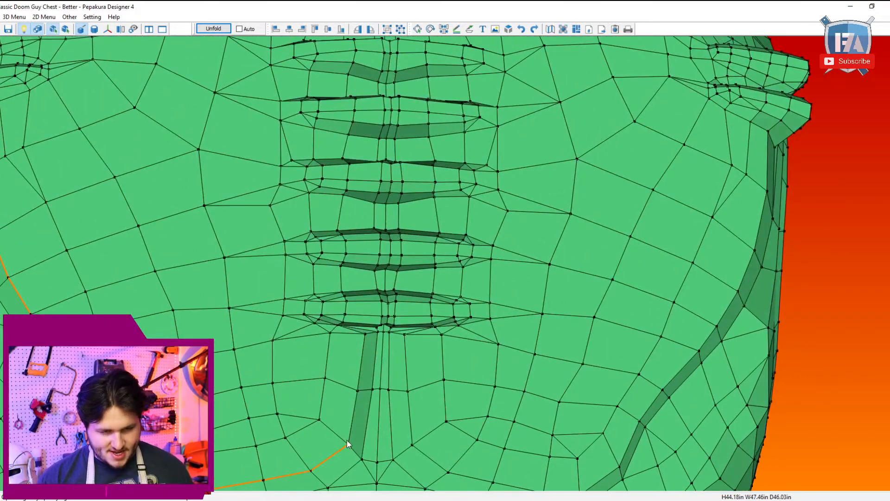
left_click(365, 335)
scroll(368, 340, "down", 3)
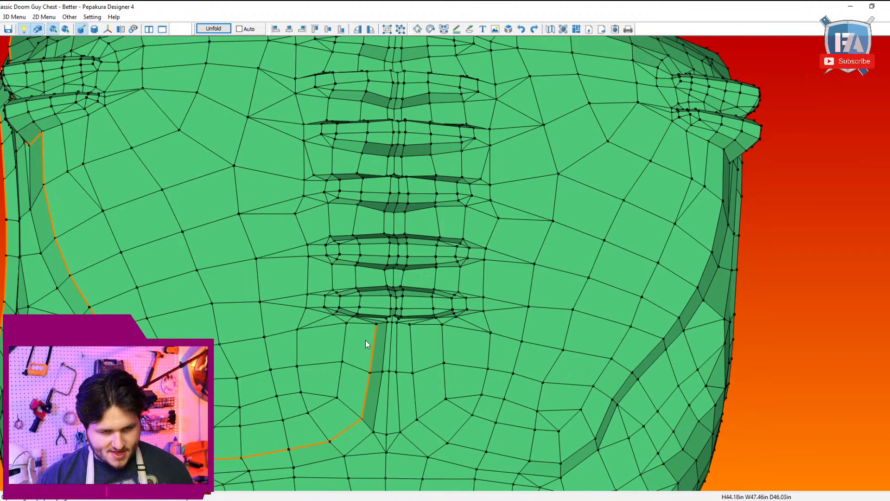
Step: Switch to model editing and flip the diagonal edges beneath the lowest abdominal bar on both sides of the central groove
scroll(365, 327, "up", 5)
scroll(363, 275, "up", 5)
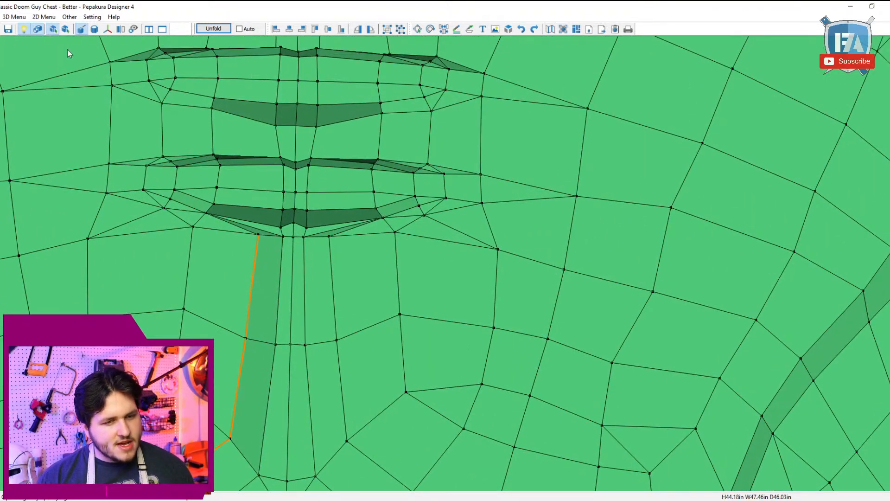
left_click(5, 16)
mouse_move(26, 29)
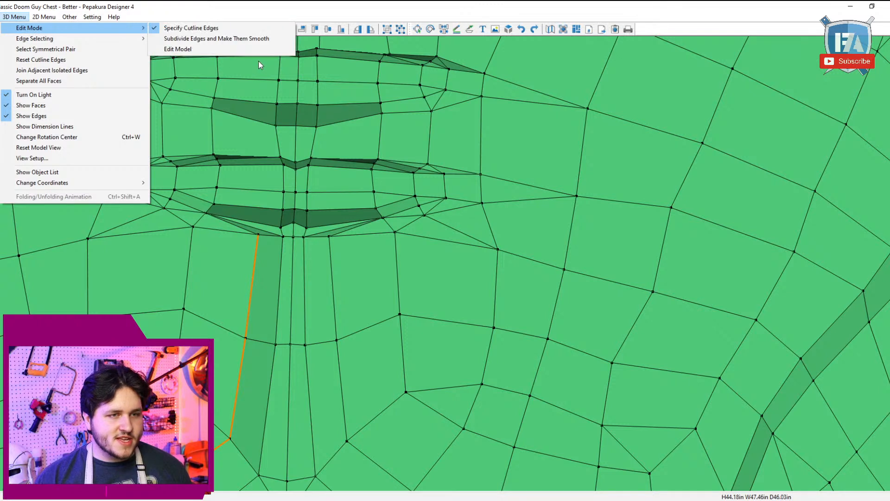
left_click(243, 49)
left_click(260, 259)
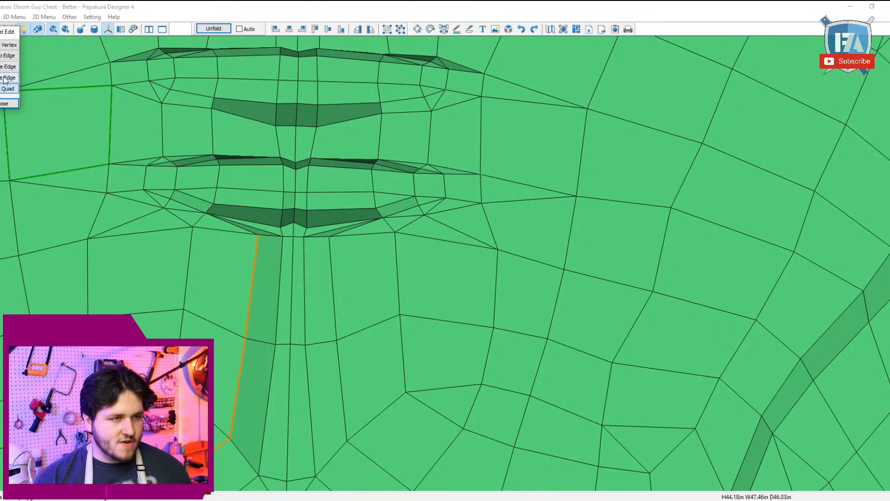
left_click(261, 234)
key("ctrl+z")
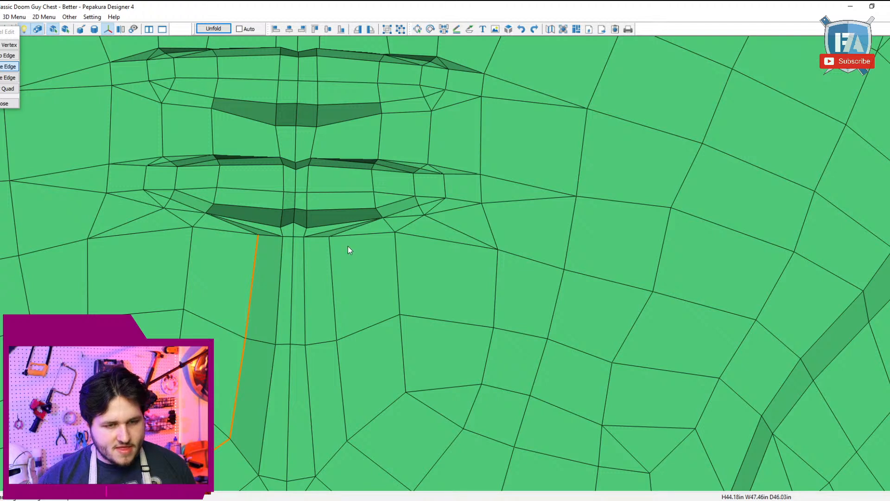
left_click(6, 56)
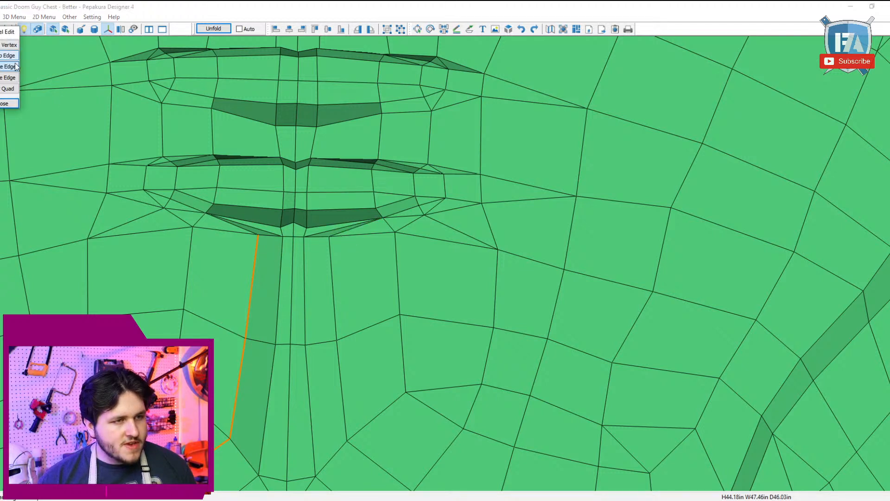
left_click(262, 231)
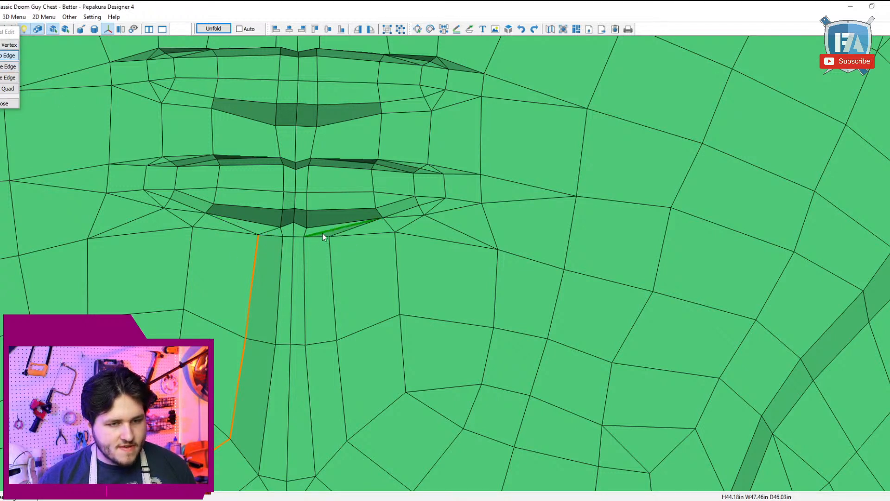
left_click(322, 233)
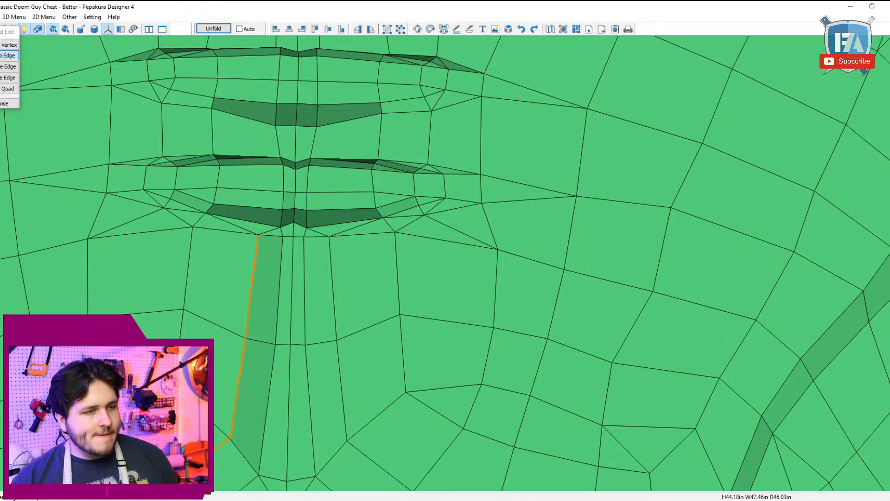
Step: Try collapsing the short edges around the top of the central groove below the lowest abdominal bar, undoing each trial
left_click(10, 67)
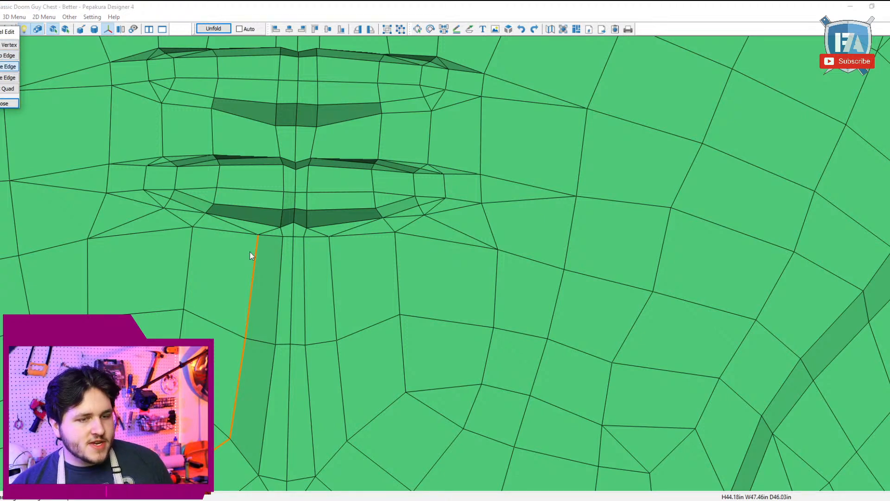
left_click(269, 232)
middle_click_drag(366, 232, 349, 255)
key("ctrl+z")
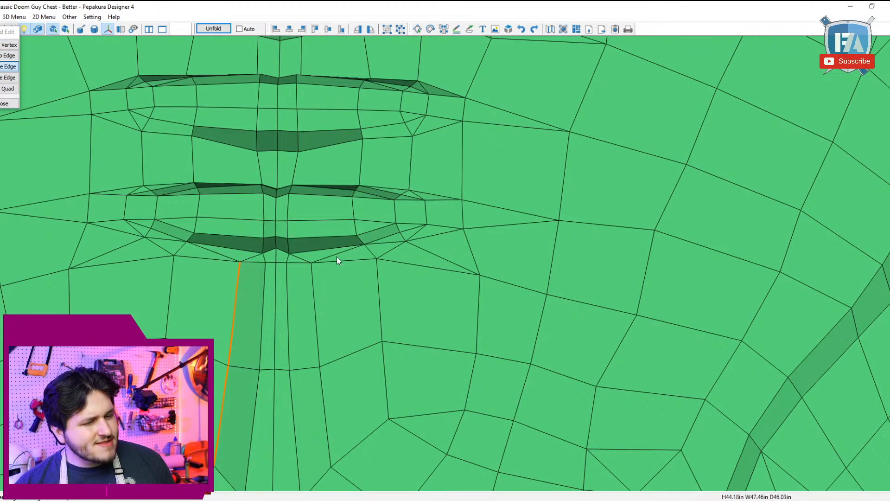
left_click(266, 259)
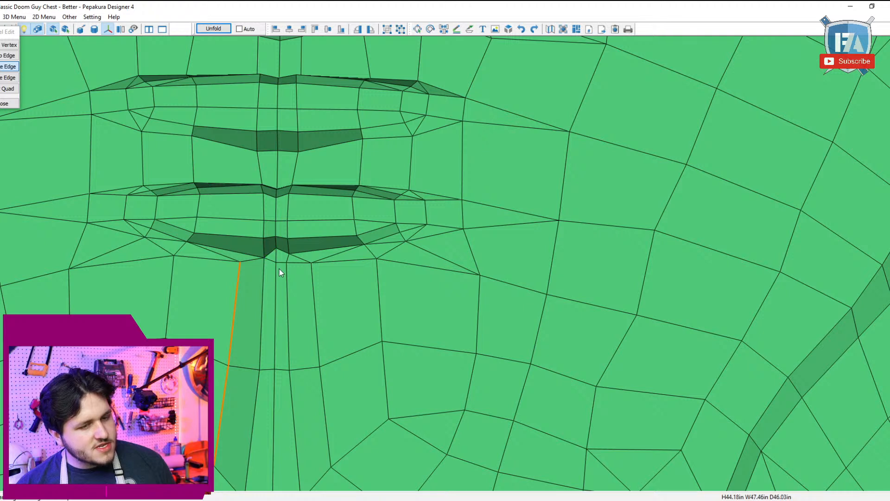
left_click(233, 258)
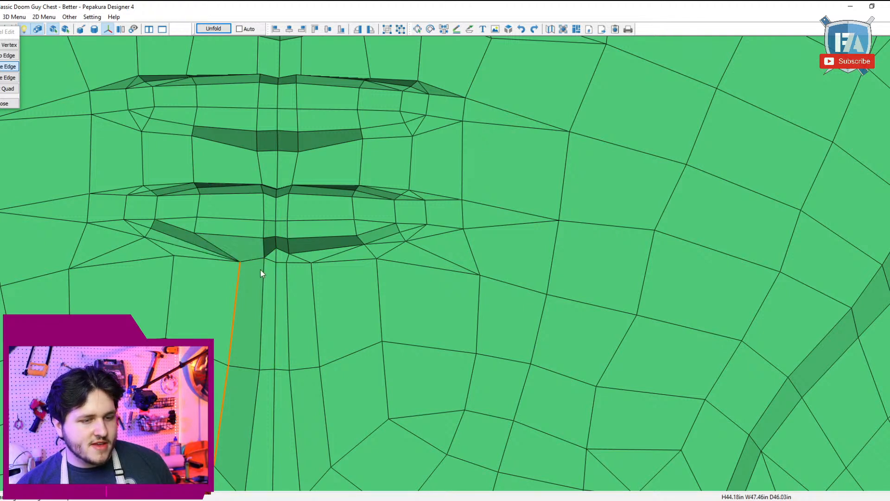
key("ctrl+z")
key("ctrl+z")
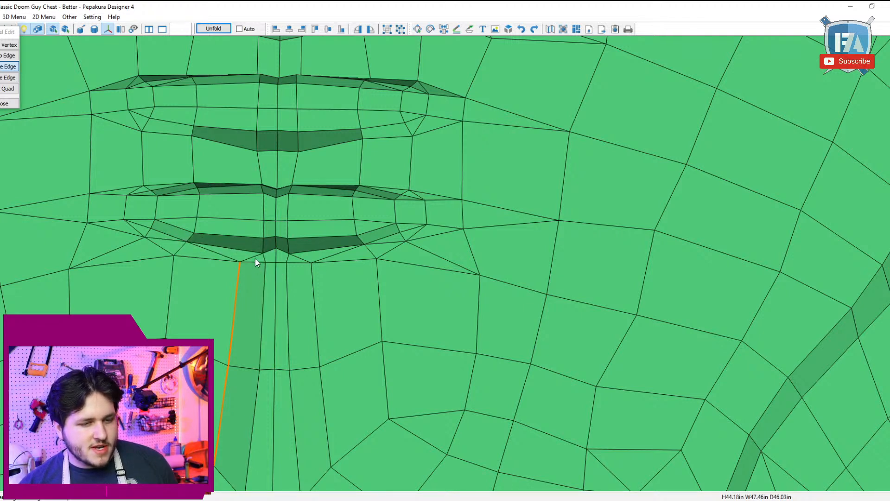
Step: Try collapsing the short slanted edges between the lowest abdominal bar and the central groove's outer corners, undoing the trials
left_click(255, 259)
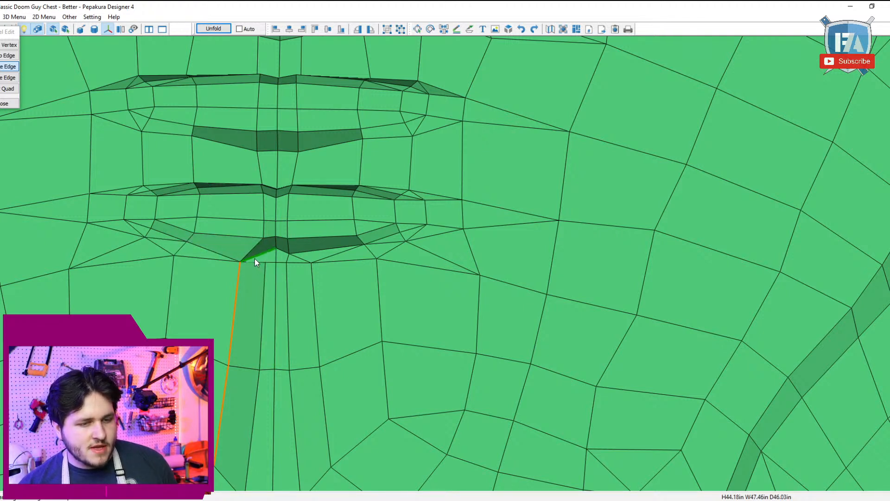
left_click(298, 258)
right_click_drag(319, 270, 286, 163)
key("ctrl+z")
key("ctrl+z")
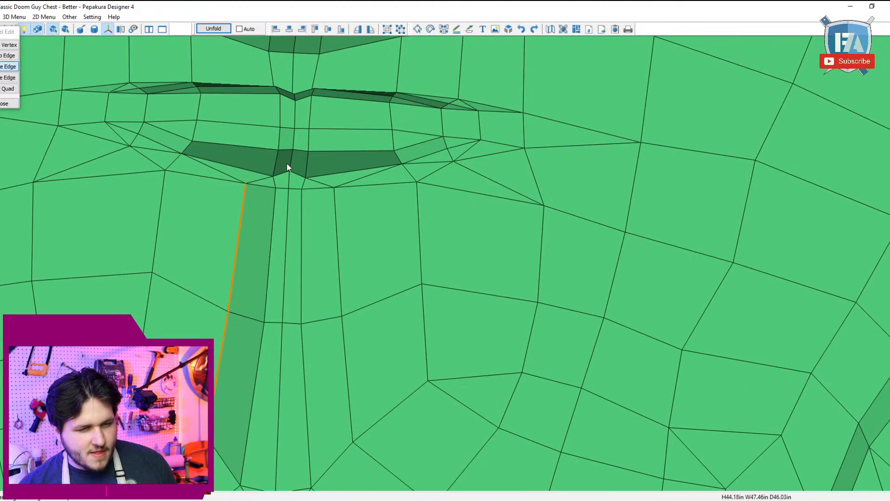
left_click(267, 181)
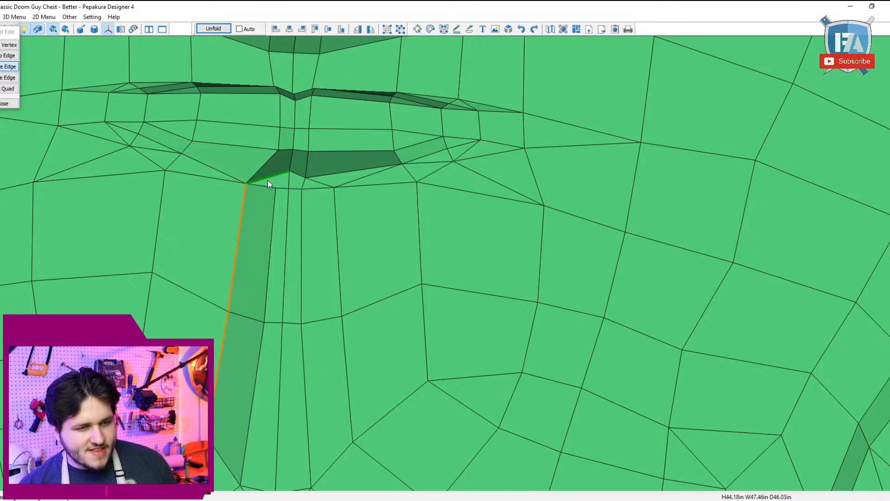
left_click(329, 186)
scroll(308, 190, "down", 3)
middle_click_drag(307, 190, 309, 199)
right_click_drag(309, 199, 310, 199)
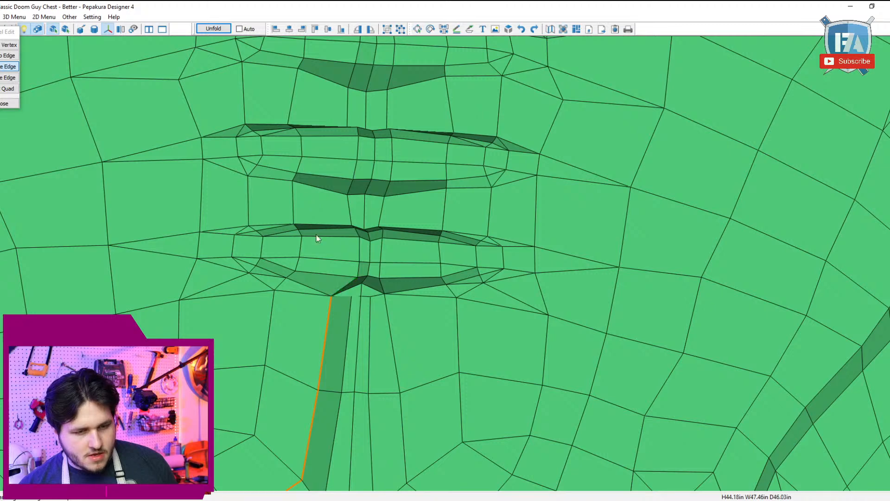
scroll(392, 322, "up", 1)
scroll(389, 327, "up", 2)
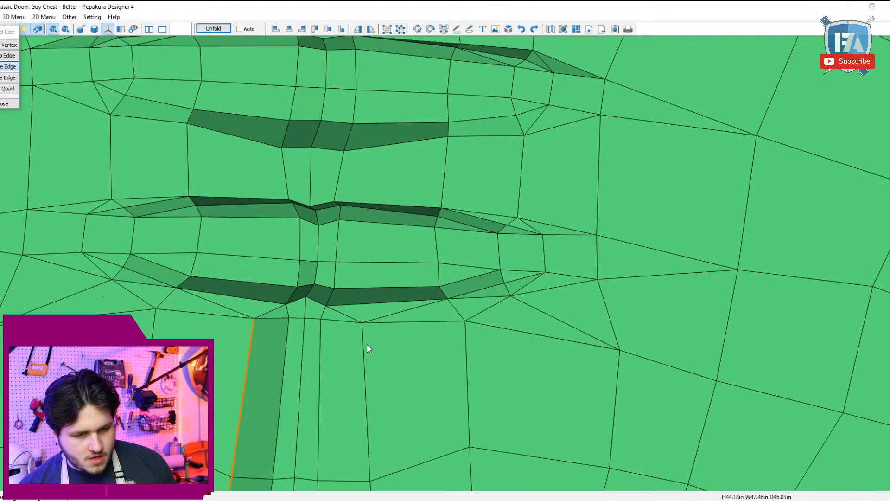
scroll(325, 346, "up", 1)
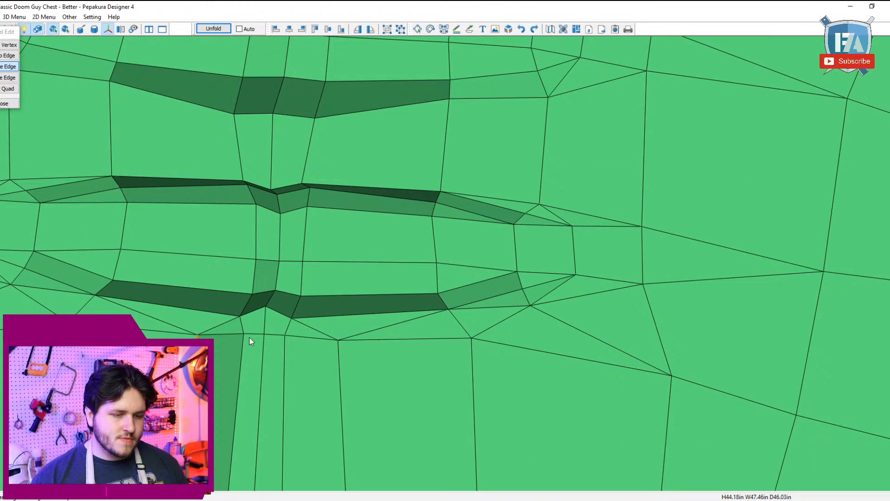
Step: Try collapsing the short horizontal edges across the top of the central groove, undoing the last collapse
left_click(235, 333)
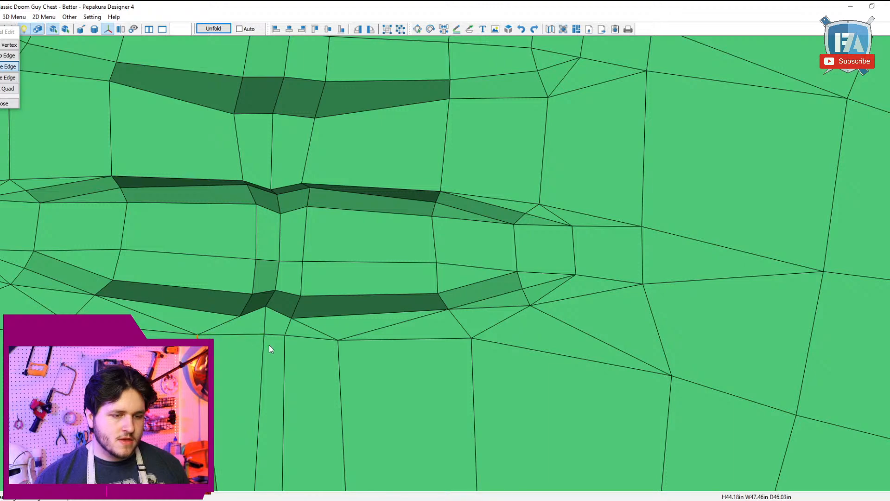
left_click(311, 337)
scroll(315, 341, "down", 4)
mouse_move(324, 347)
right_mouse_down()
mouse_move(337, 325)
mouse_move(335, 340)
mouse_move(328, 335)
right_mouse_up()
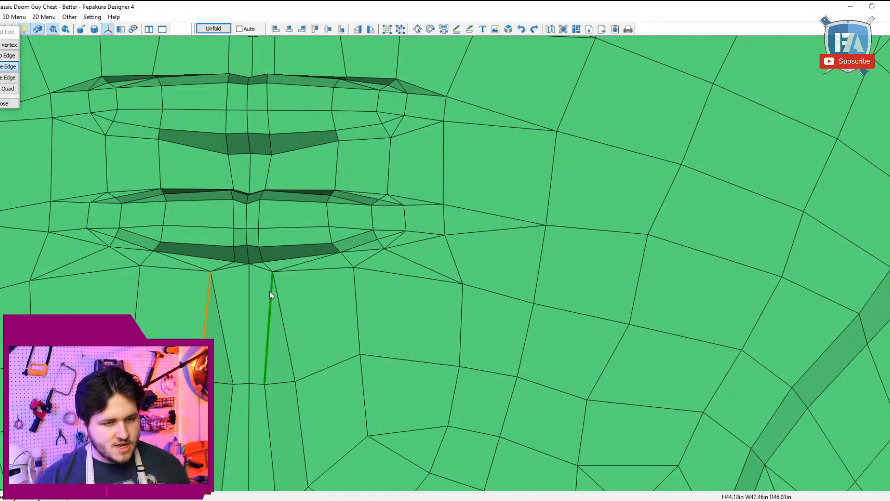
right_click_drag(269, 292, 295, 314)
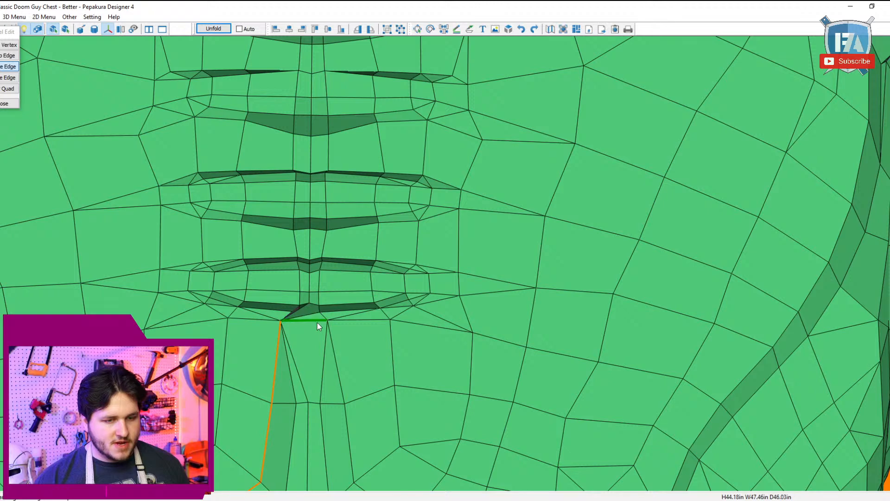
left_click(293, 318)
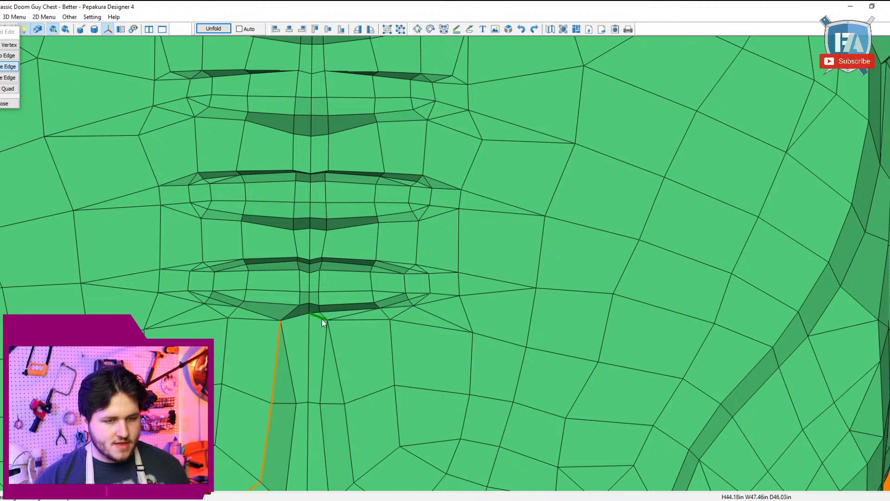
mouse_move(401, 344)
right_mouse_down()
mouse_move(407, 350)
mouse_move(393, 349)
right_mouse_up()
key("ctrl+z")
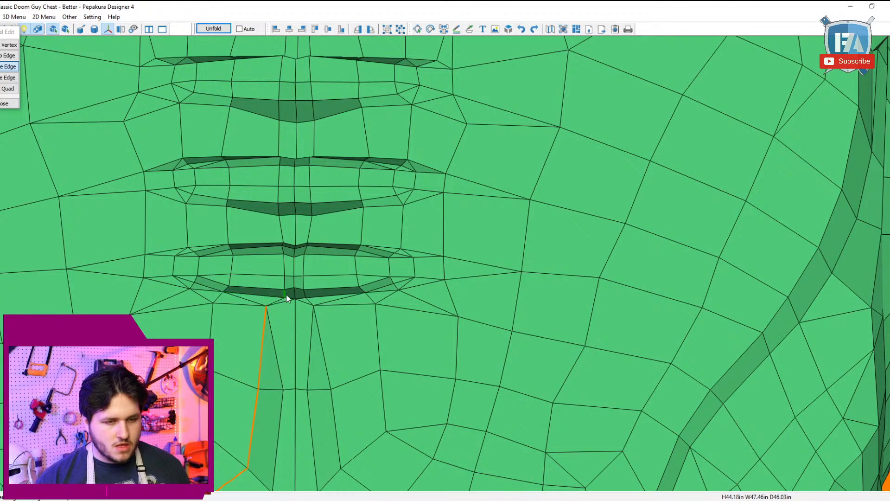
Step: Undo the remaining edge collapses at the top of the central groove
left_click(268, 238)
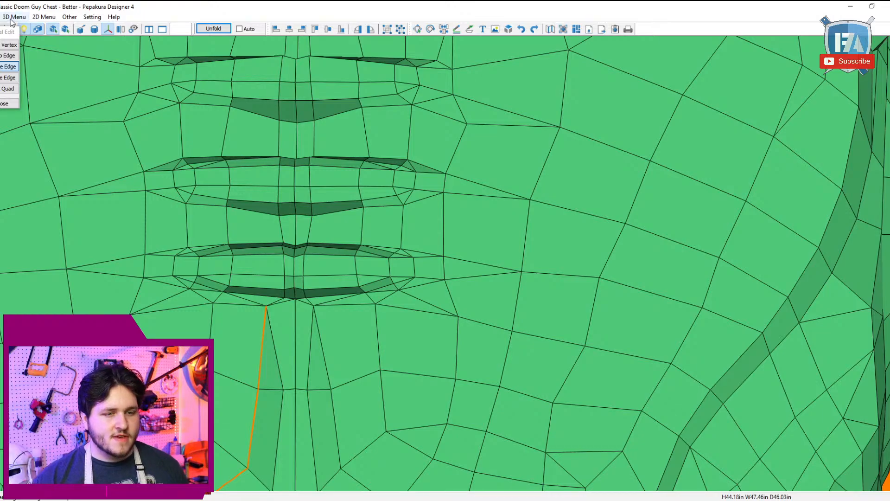
scroll(384, 165, "down", 4)
mouse_move(323, 180)
right_mouse_down()
mouse_move(321, 188)
mouse_move(442, 201)
mouse_move(319, 183)
mouse_move(328, 177)
right_mouse_up()
scroll(327, 177, "up", 3)
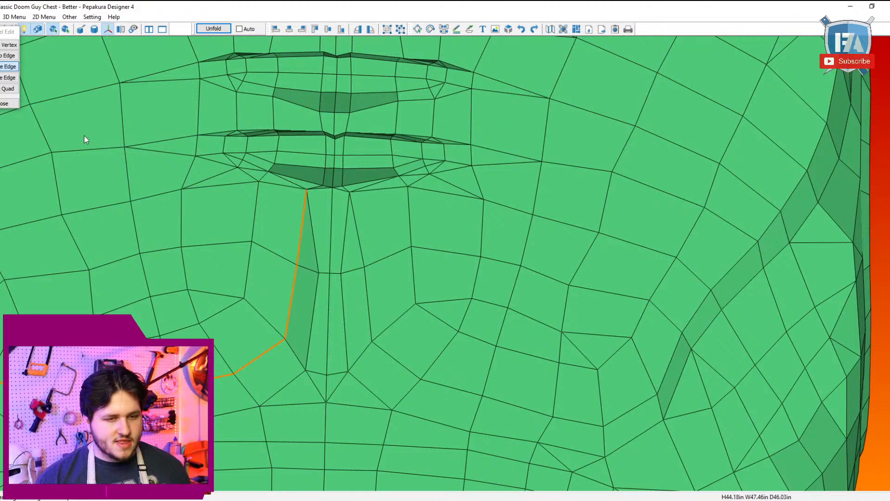
right_click_drag(189, 152, 188, 157)
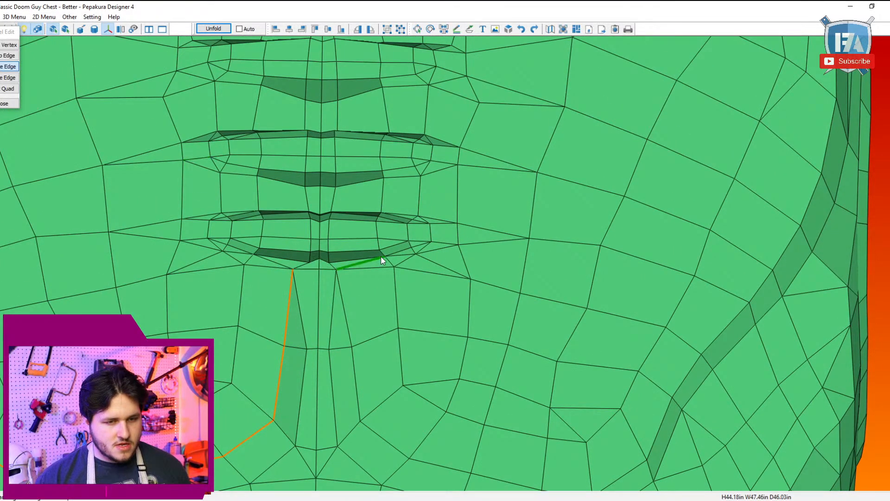
key("ctrl+z")
key("ctrl+z")
Step: Try collapsing one short horizontal edge on each side of the groove's top and undo both collapses
scroll(299, 289, "up", 2)
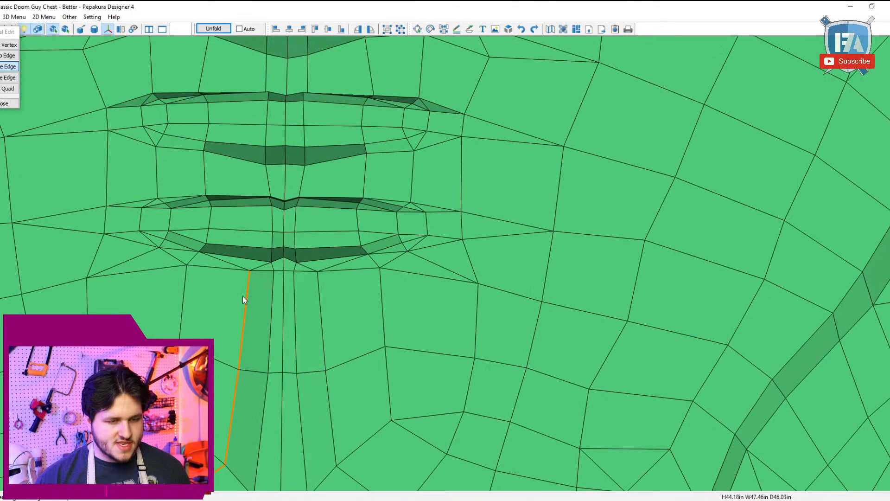
left_click(270, 272)
left_click(305, 273)
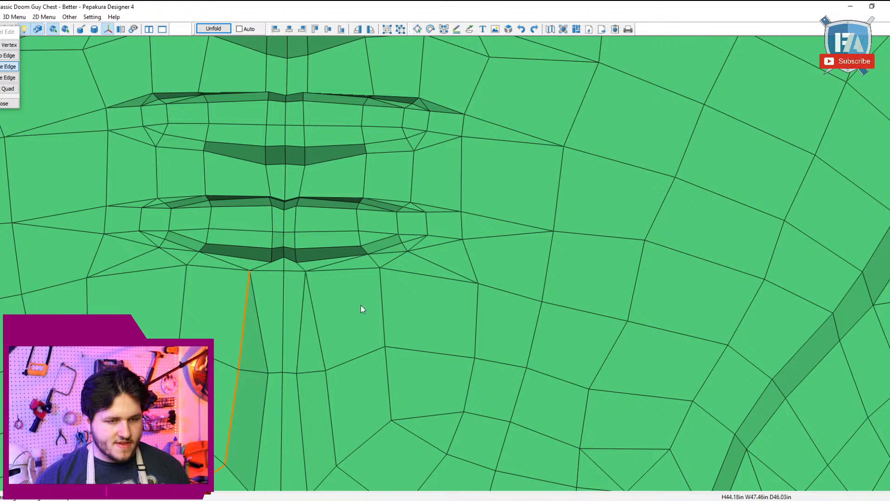
key("ctrl+z")
key("ctrl+z")
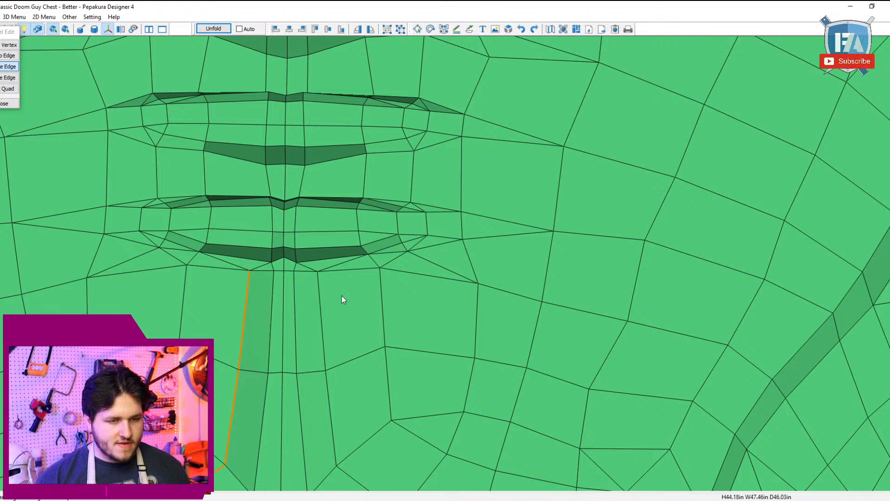
Step: Split the upper side quads of the central groove diagonally and flip the small edges at its top to meet the centre point
left_click(3, 77)
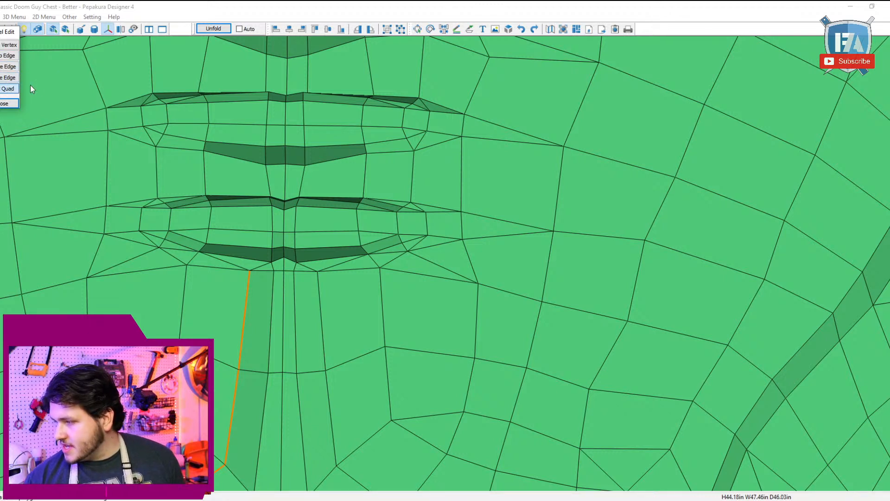
left_click(257, 308)
left_click(316, 315)
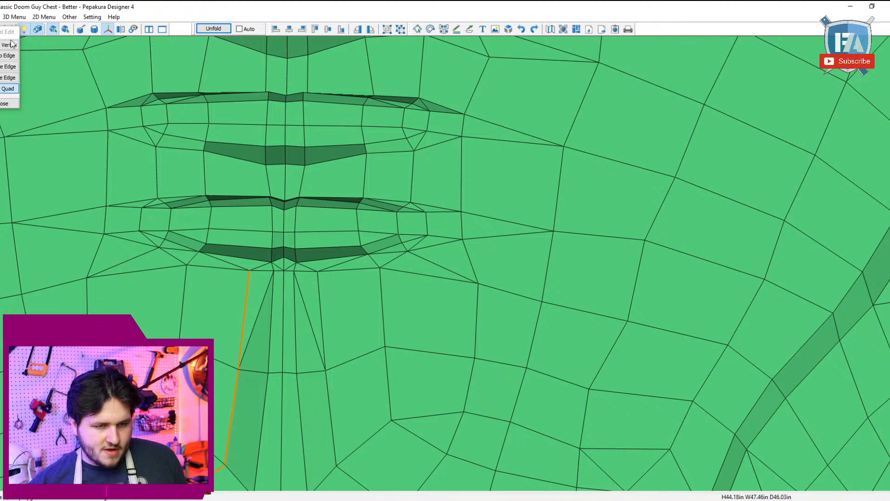
left_click(4, 54)
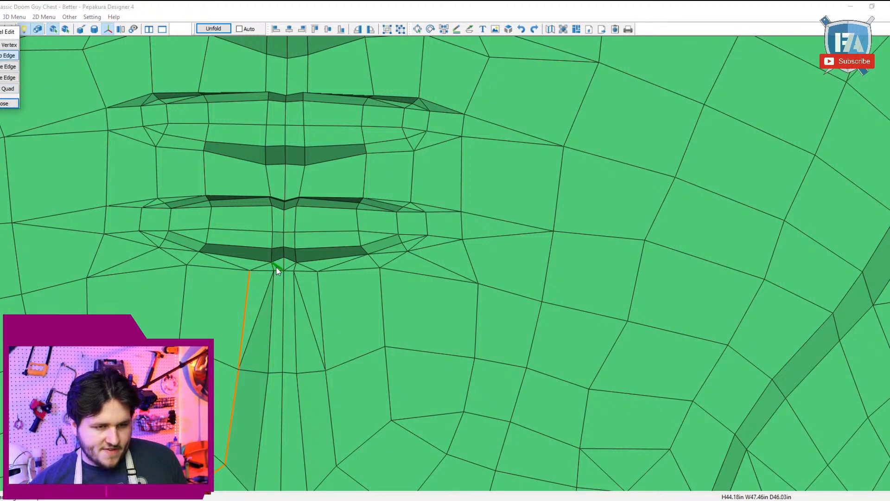
left_click(290, 269)
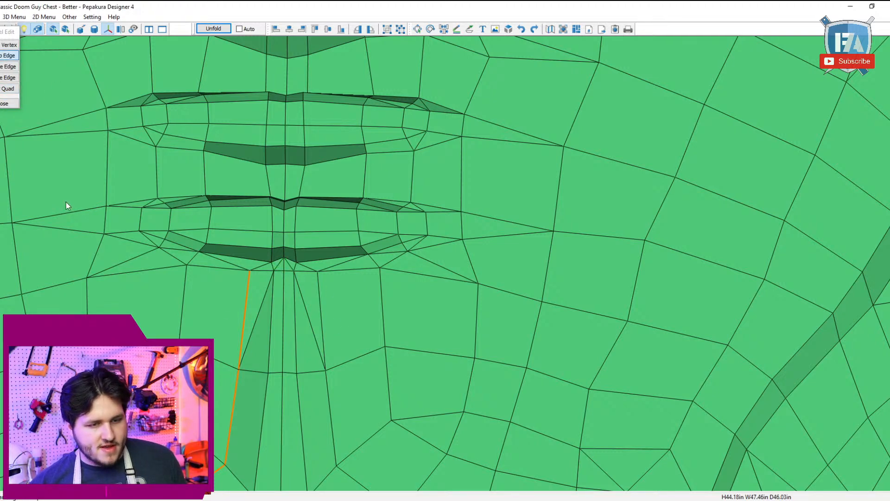
Step: Split the groove's lower side quads and flip the cross edges so one straight edge runs from each lower corner to the top
scroll(453, 284, "down", 1)
right_click_drag(458, 265, 458, 263)
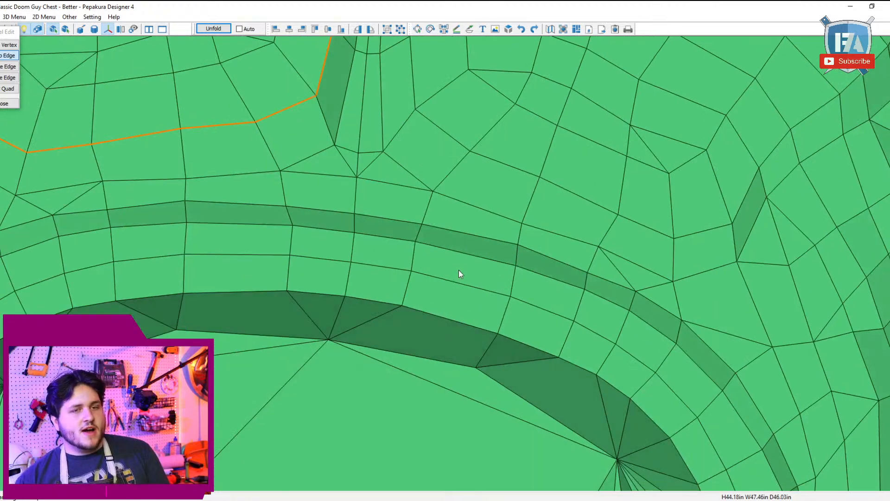
middle_click_drag(458, 269, 459, 310)
right_click_drag(459, 310, 449, 313)
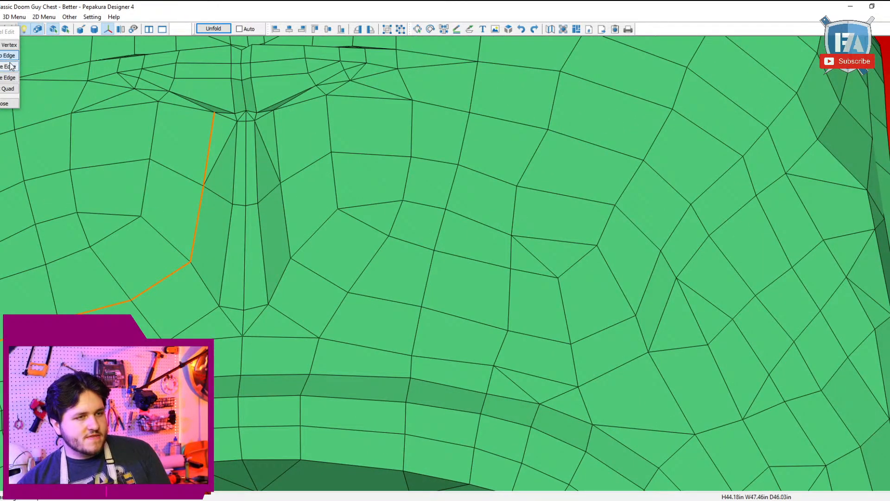
left_click(9, 89)
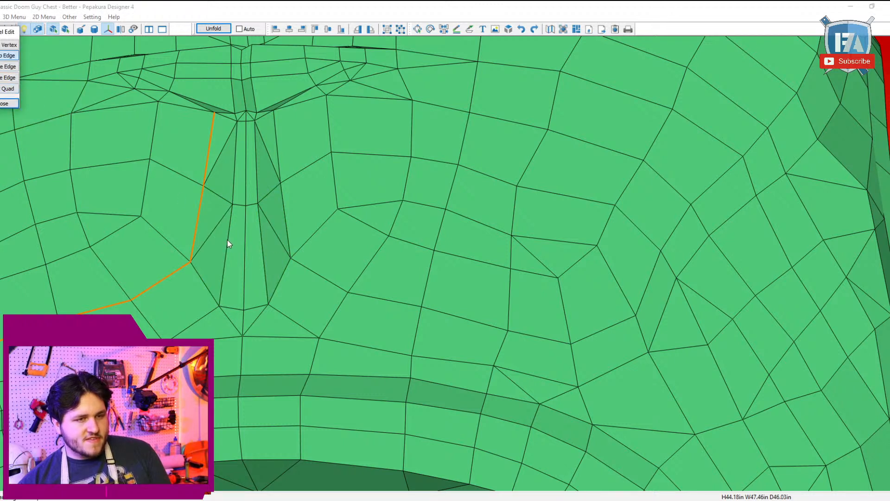
left_click(219, 195)
left_click(277, 192)
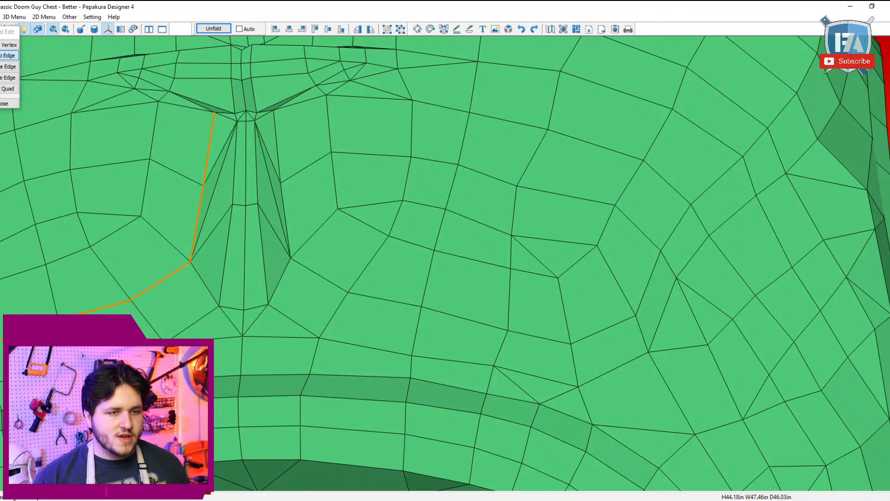
Step: Return to specifying cutline edges and mark the cutline up one flipped groove edge, over the centre point and down the opposite edge
left_click(14, 17)
mouse_move(121, 28)
left_click(154, 29)
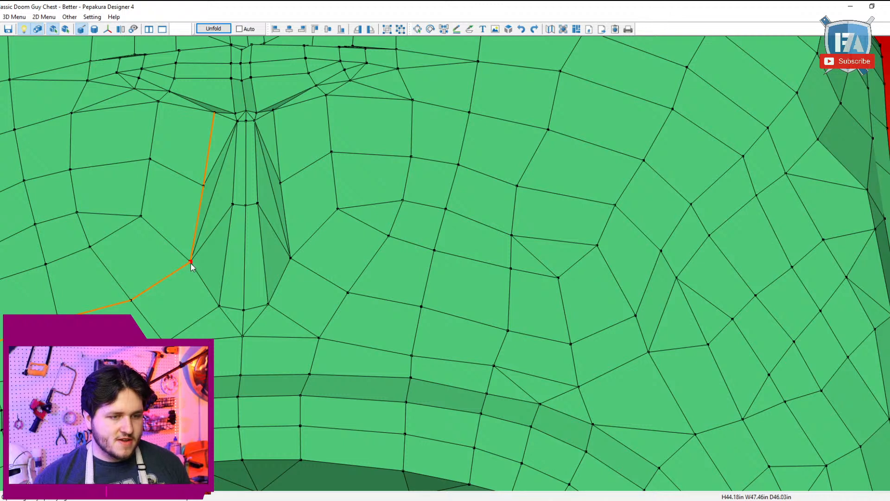
left_click(246, 112)
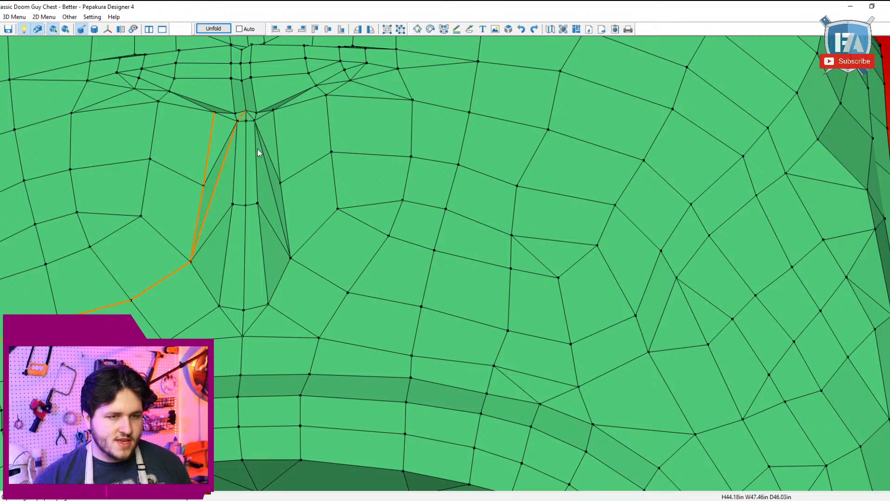
left_click(254, 119)
right_click_drag(294, 158, 320, 166)
Step: Switch to single edge selection and remove the old cutline along the groove's outer side
left_click(17, 17)
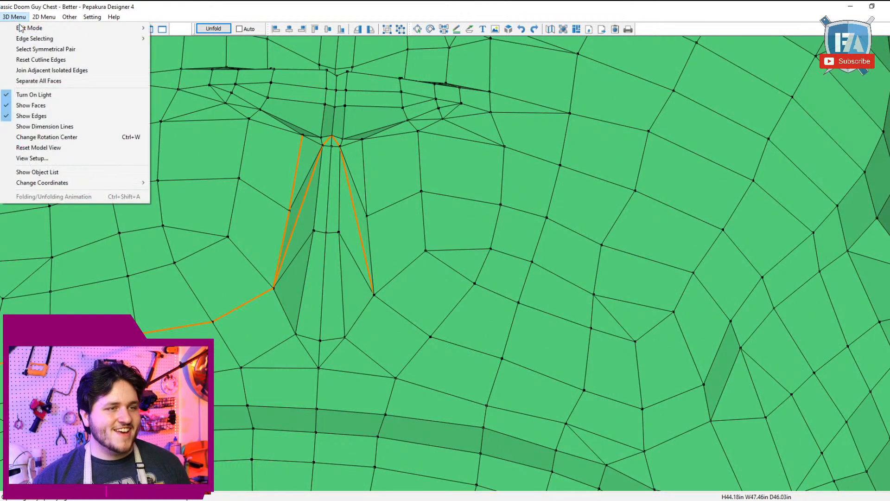
left_click(179, 39)
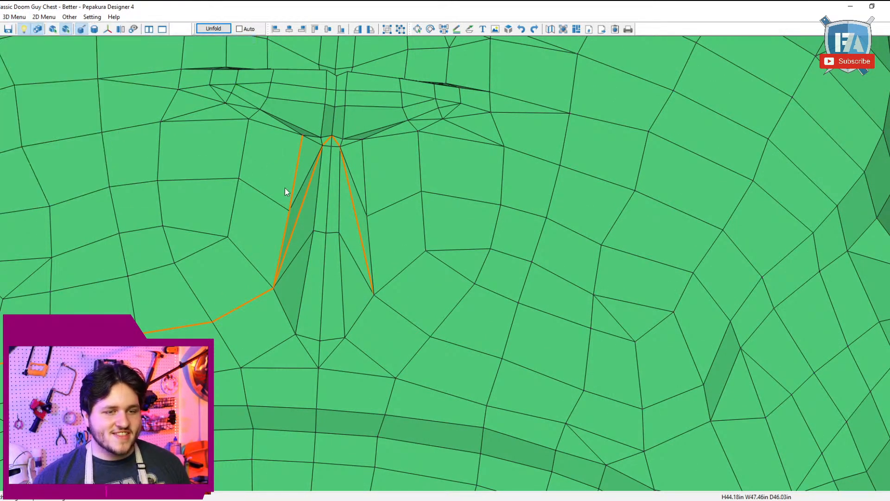
left_click(293, 218)
left_click(296, 181)
Step: Clear the leftover old cutline beside the central groove and switch edge selection to edges between two points
scroll(295, 179, "down", 4)
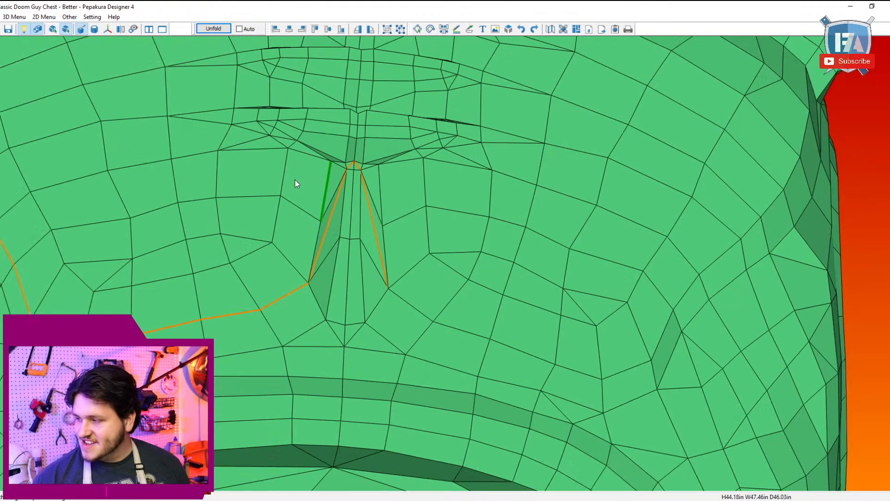
scroll(295, 179, "down", 2)
right_click_drag(297, 182, 312, 204)
scroll(320, 204, "up", 5)
right_click_drag(468, 411, 435, 352)
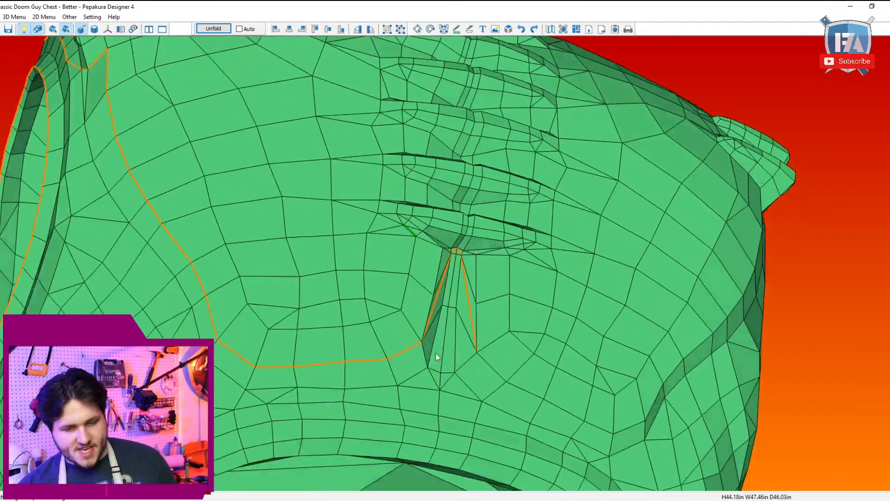
middle_click_drag(436, 353, 385, 299)
scroll(440, 254, "up", 4)
left_click(14, 17)
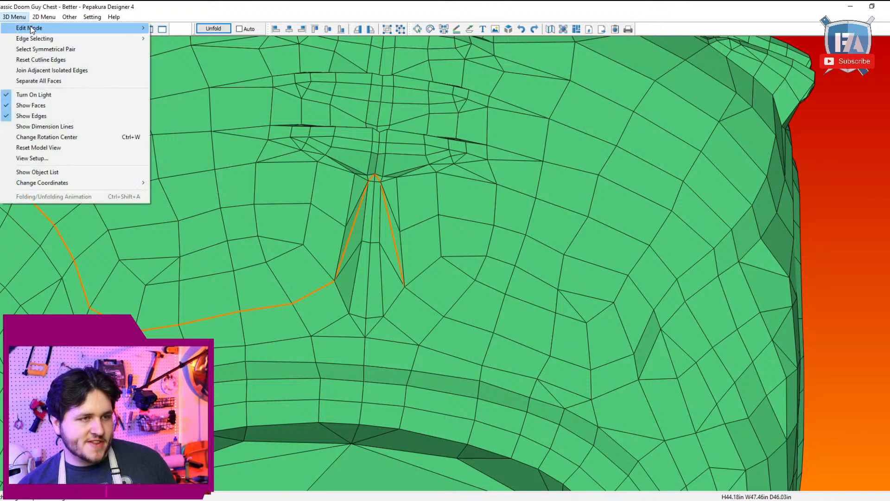
mouse_move(121, 32)
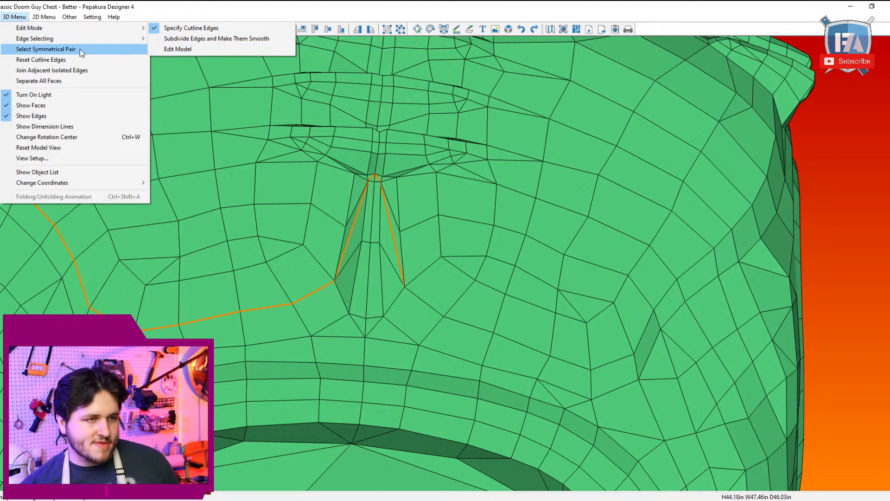
mouse_move(82, 39)
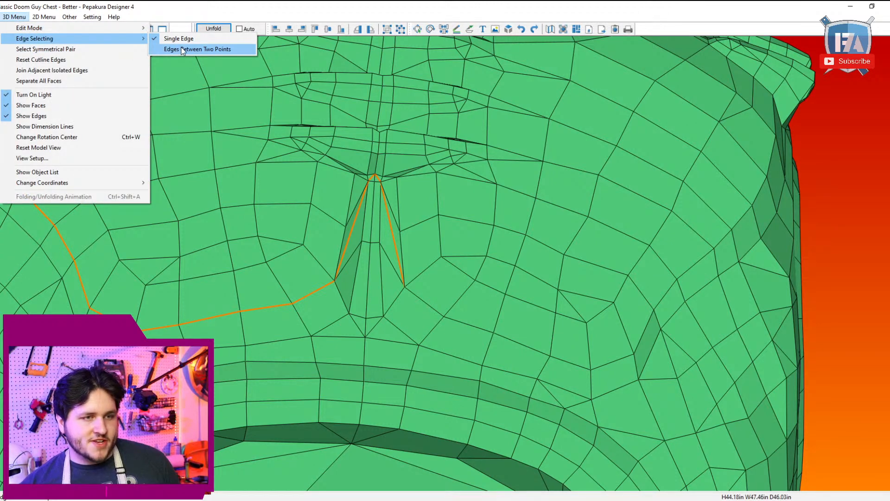
left_click(183, 50)
Step: Mark a cutline from the groove's top centre point along the lower rim and around the left end of the lowest abdominal recess
scroll(366, 174, "up", 4)
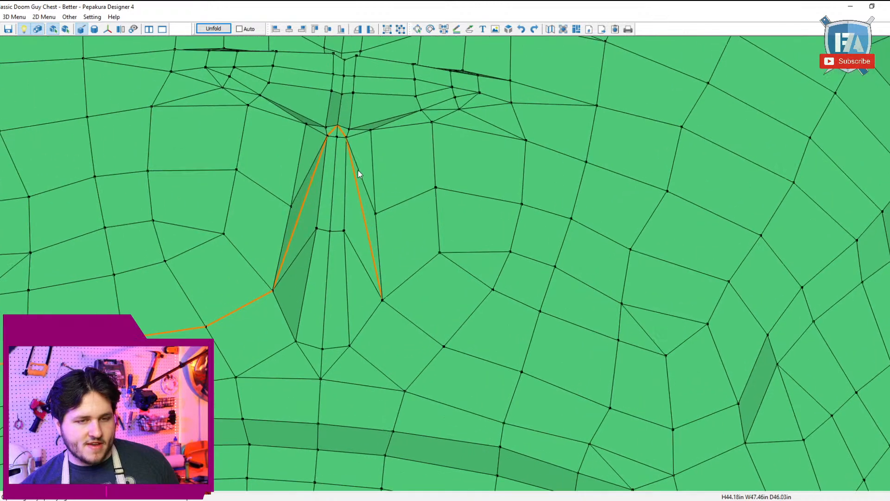
right_click_drag(358, 170, 361, 179)
scroll(361, 179, "up", 3)
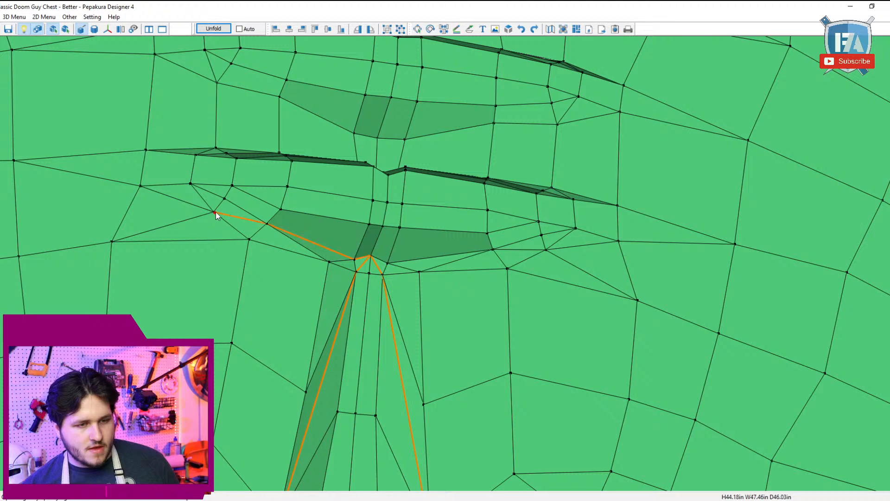
right_click_drag(216, 213, 203, 248)
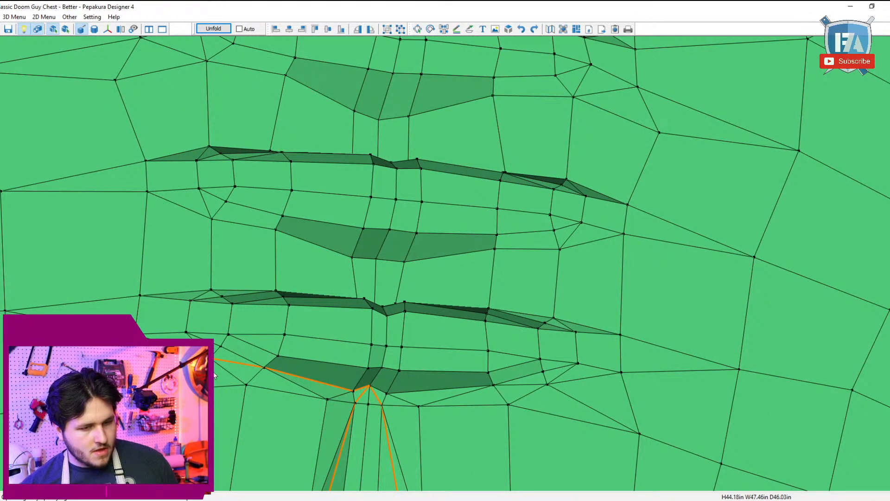
left_click(190, 300)
left_click(211, 290)
right_click_drag(212, 290, 244, 249)
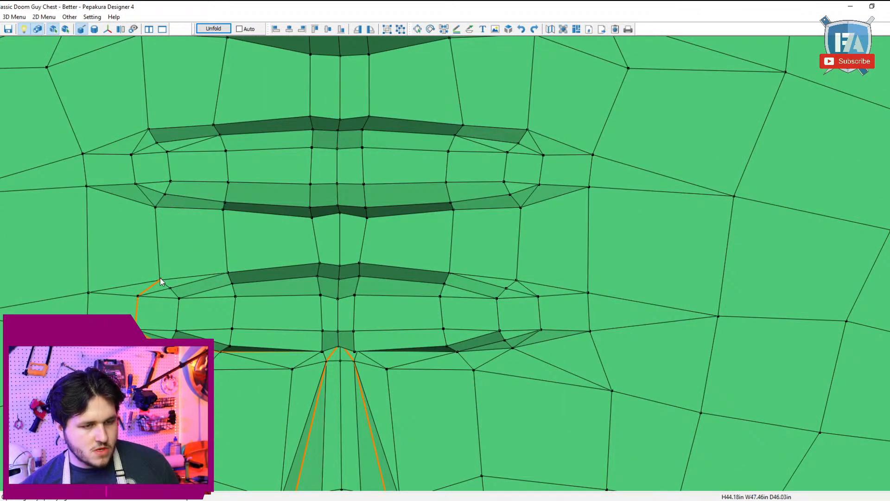
Step: Continue the cutline along the upper rim of the lowest abdominal recess, through the centre and down its right end
left_click(340, 264)
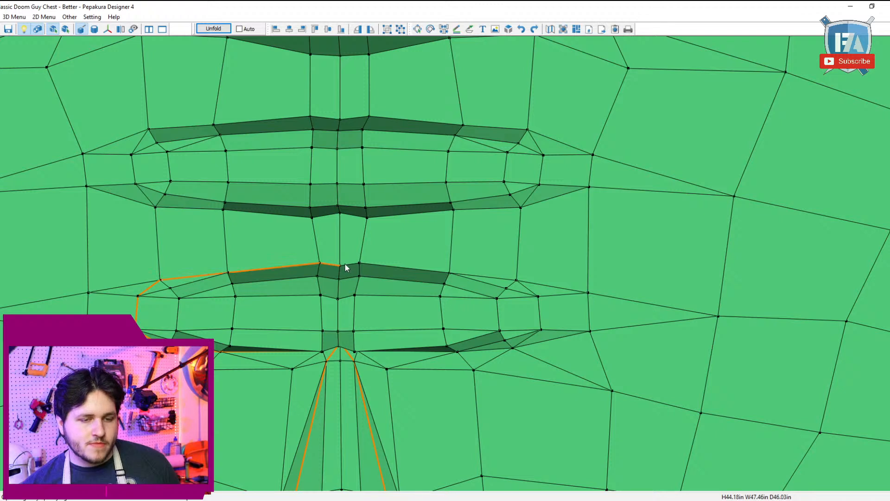
left_click(516, 280)
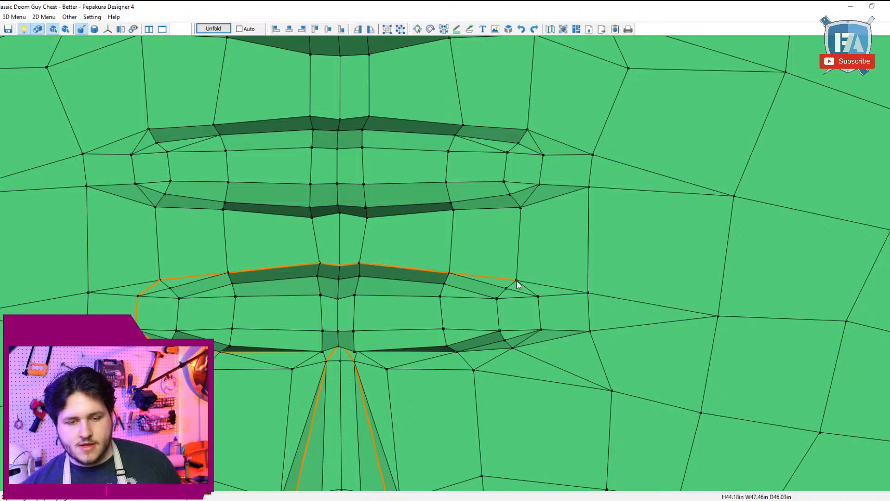
left_click(542, 331)
right_click_drag(540, 332, 548, 364)
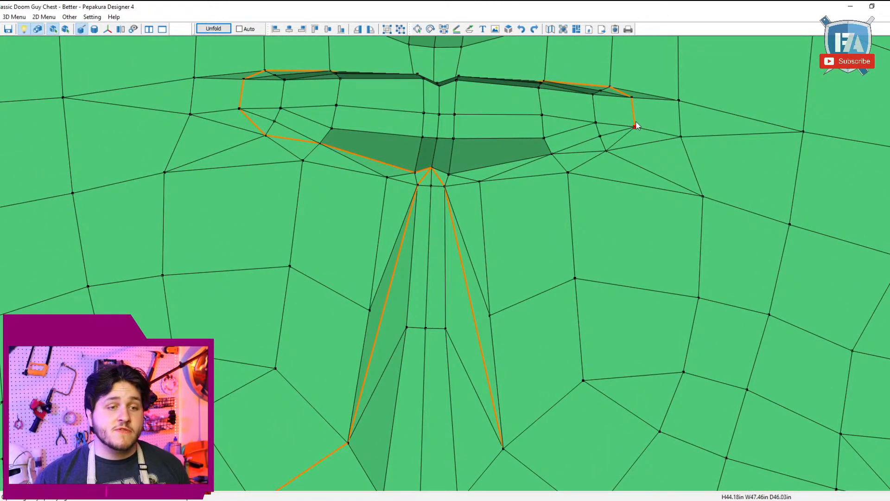
Step: Close the cutline loop around the lowest recess along its lower right rim back to the groove's top centre point
left_click(605, 151)
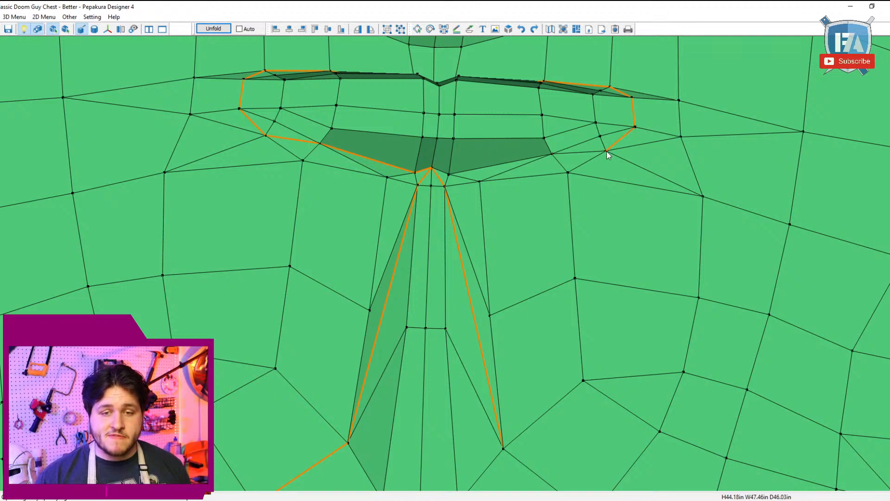
left_click(431, 168)
scroll(467, 201, "down", 1)
scroll(466, 199, "down", 3)
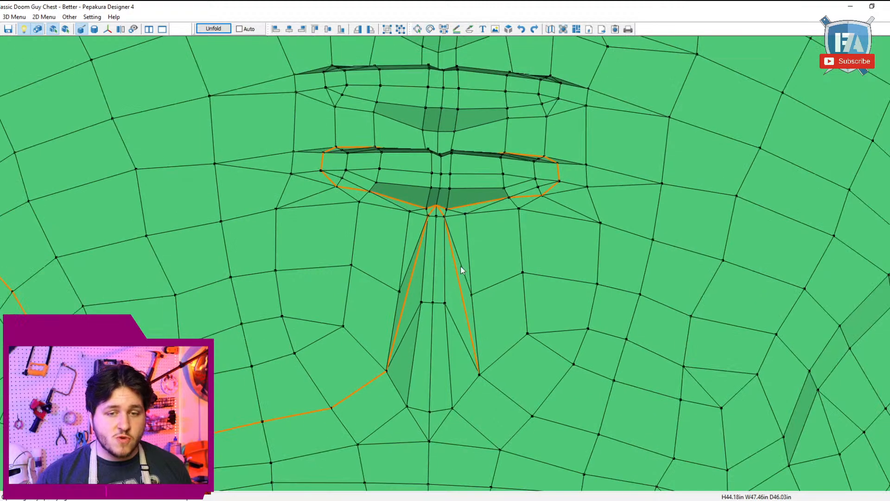
Step: Undo all the cutlines marked around the rim of the lowest abdominal recess
right_click_drag(461, 265, 479, 243)
right_click_drag(479, 367, 481, 333)
scroll(482, 296, "up", 1)
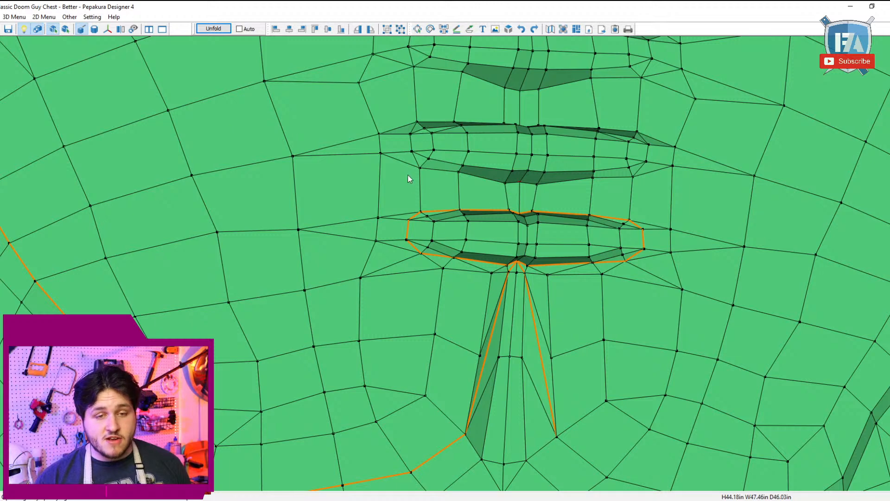
right_click_drag(442, 160, 438, 160)
key("ctrl+z")
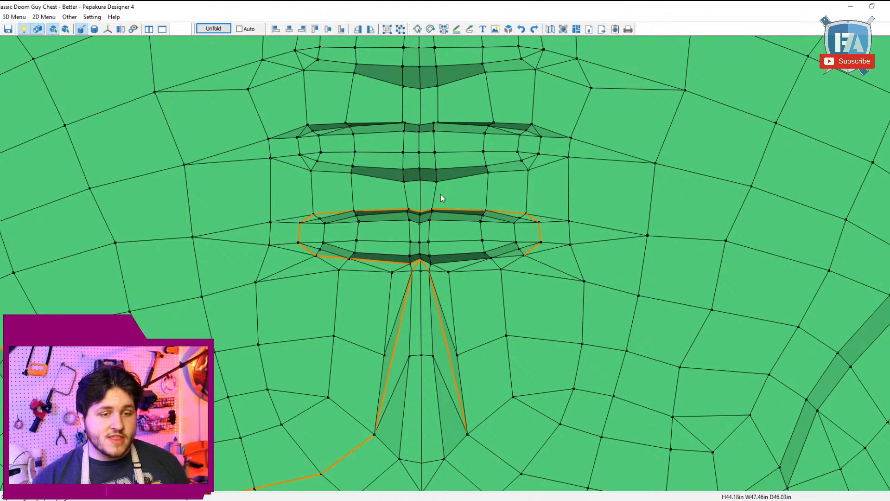
key("ctrl+z")
key("ctrl+z")
key("ctrl+z")
key("ctrl+z")
key("ctrl+z")
key("ctrl+z")
key("ctrl+z")
key("ctrl+z")
key("ctrl+z")
key("ctrl+z")
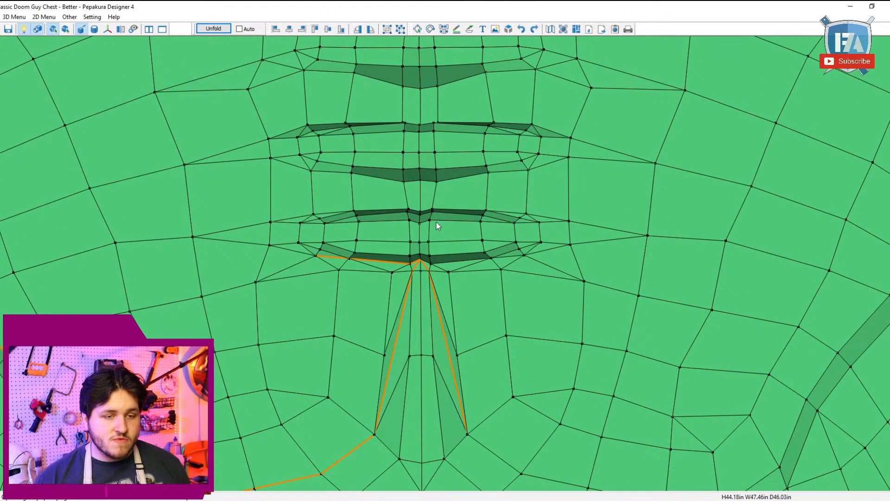
key("ctrl+z")
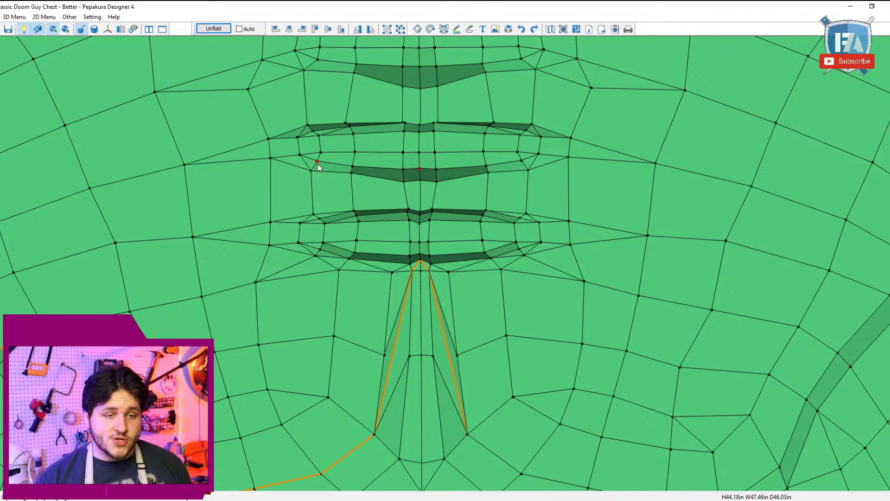
Step: Mark a cutline along the inner lower crease of the next recess up, from its centre to its left end point
left_click(300, 157)
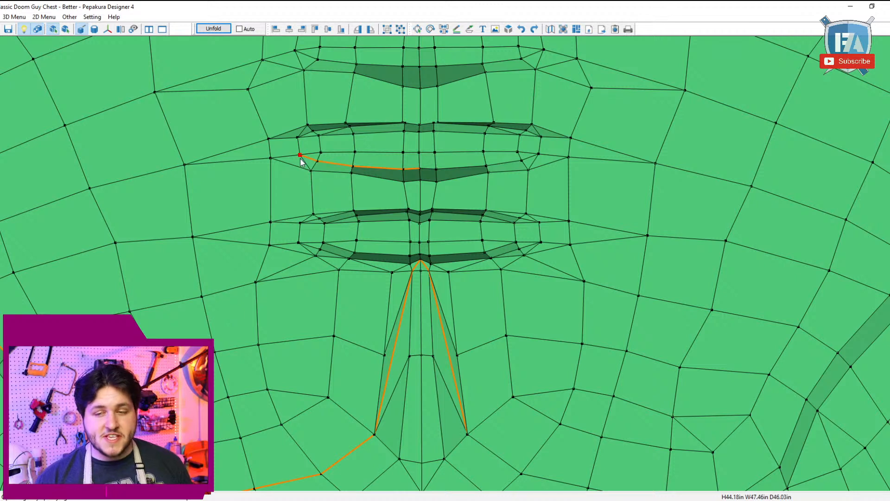
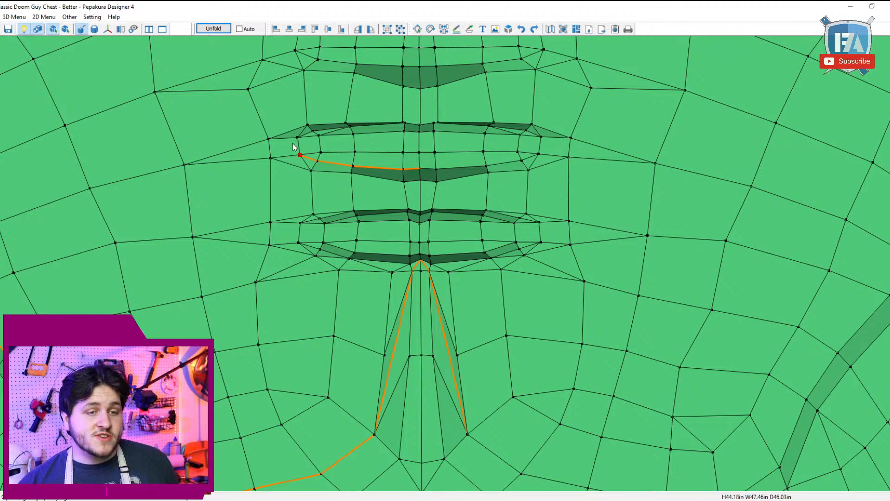
Step: Continue the cutline around the recess's left end, along its inner upper crease and down its right end, closing the loop at the lower centre
left_click(314, 132)
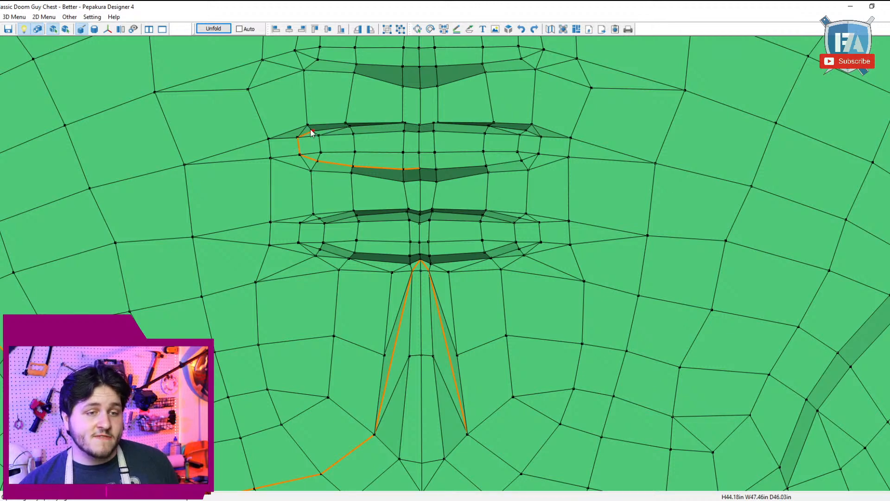
right_click_drag(411, 127, 409, 144)
middle_click_drag(409, 144, 444, 241)
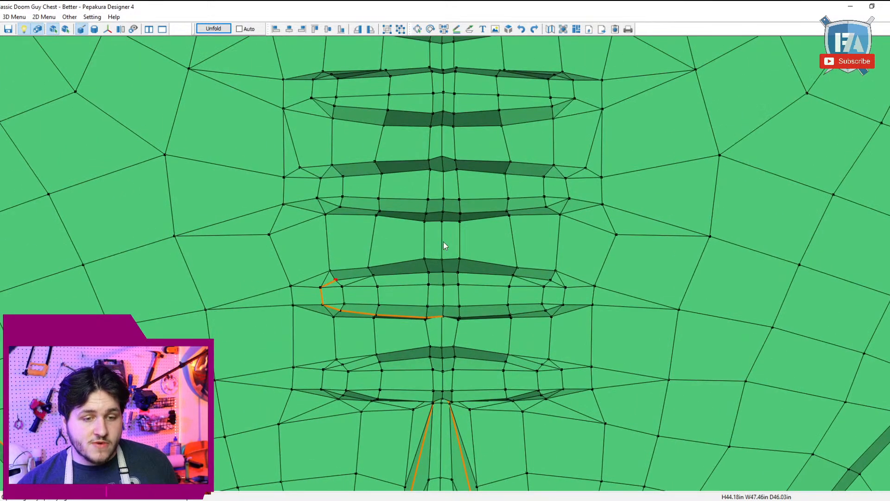
left_click(551, 280)
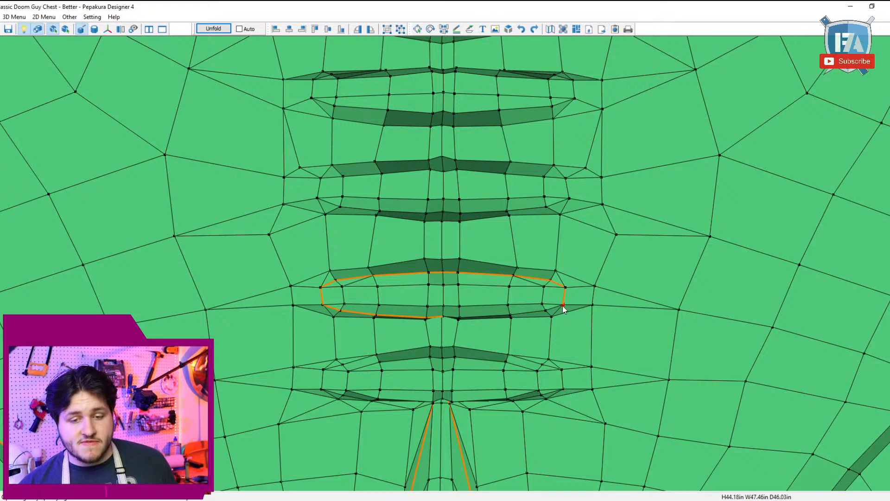
middle_click_drag(490, 341, 451, 302)
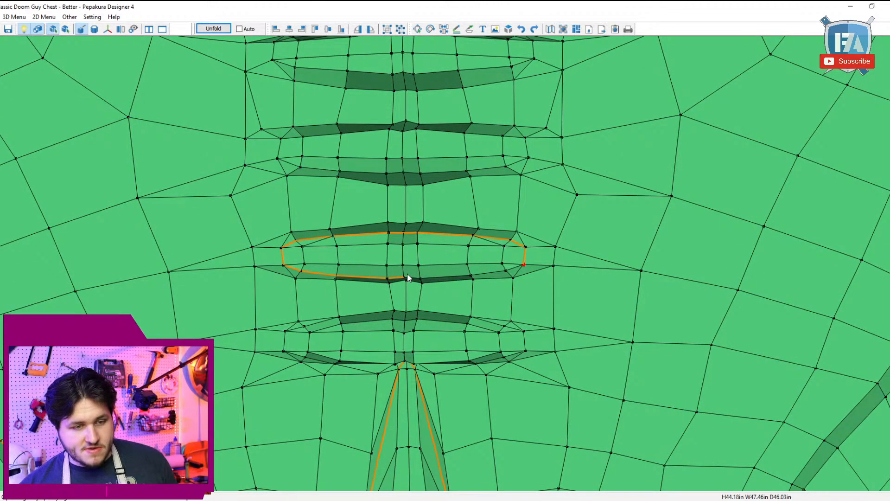
left_click(407, 277)
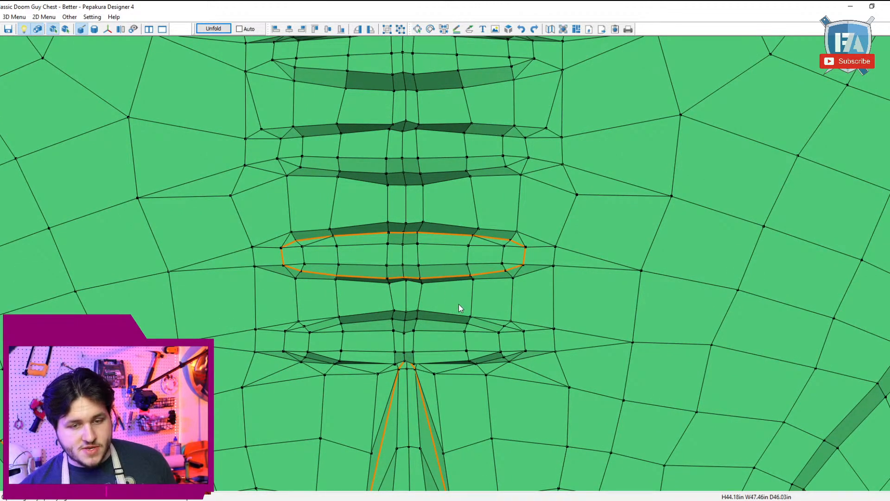
scroll(461, 304, "down", 1)
right_click_drag(461, 303, 469, 297)
scroll(469, 296, "down", 2)
right_click_drag(477, 105, 451, 238)
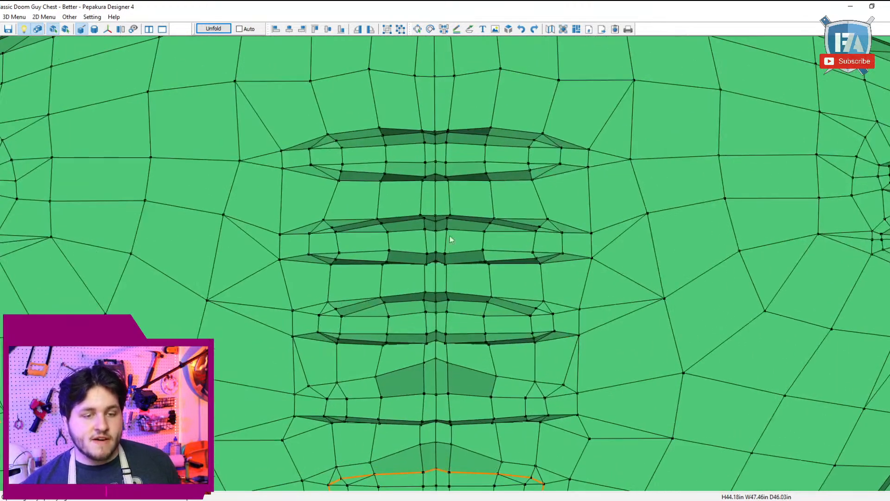
left_click(318, 315)
right_click_drag(417, 297, 427, 295)
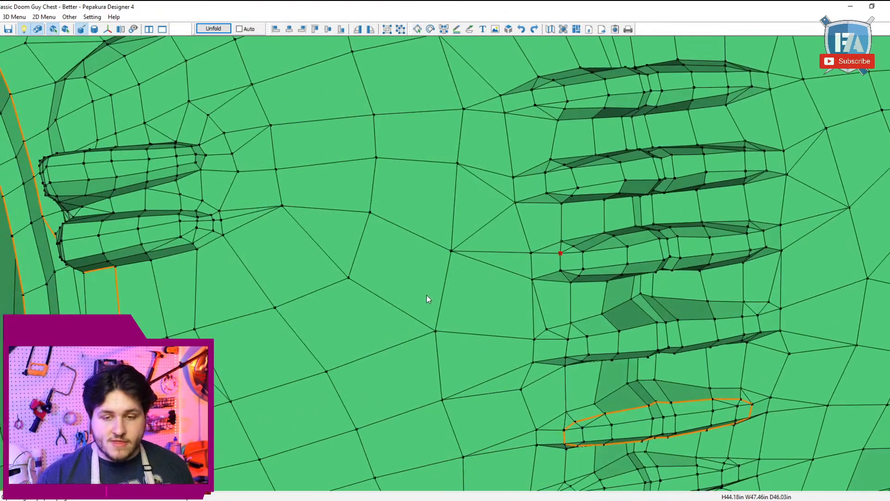
right_click_drag(676, 265, 680, 272)
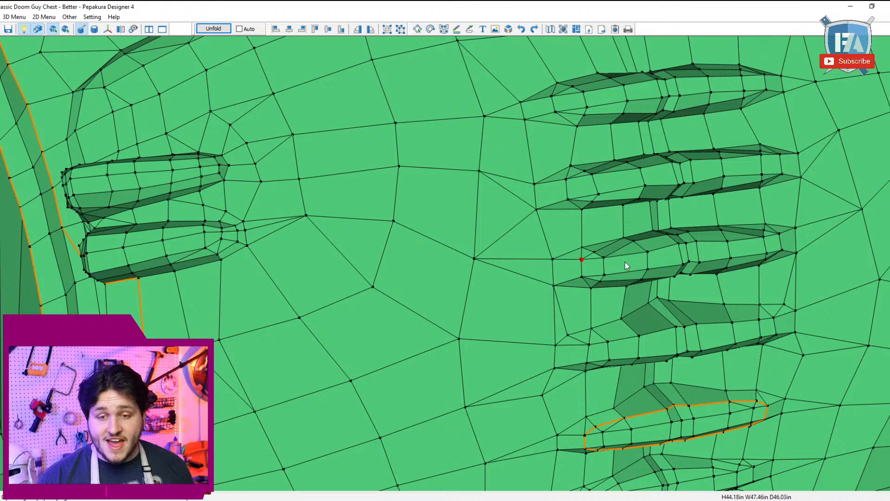
right_click_drag(625, 262, 619, 267)
scroll(610, 298, "up", 1)
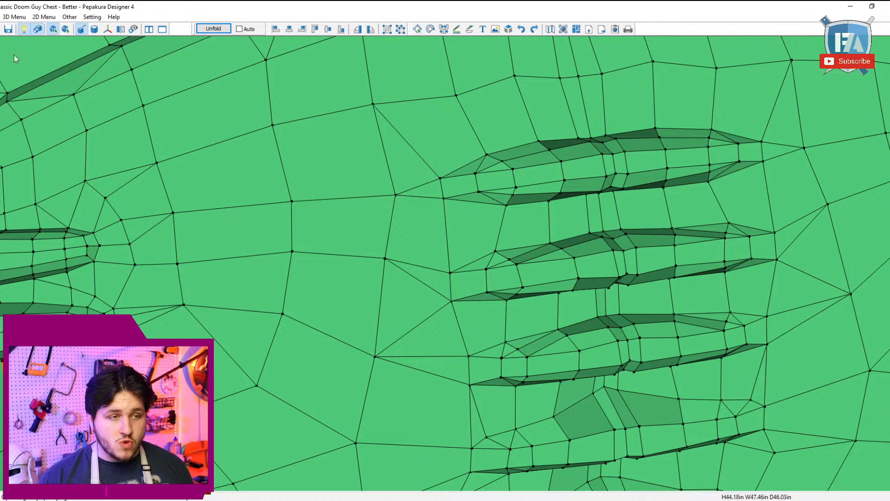
Step: In Edit Model mode, split the quad faces at both ends of the upper crease on the recess two above the marked one
left_click(14, 17)
mouse_move(19, 30)
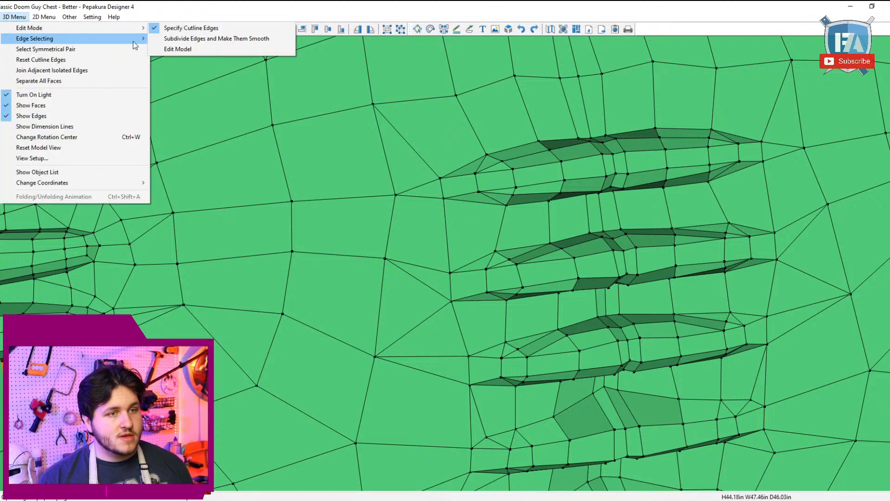
left_click(160, 50)
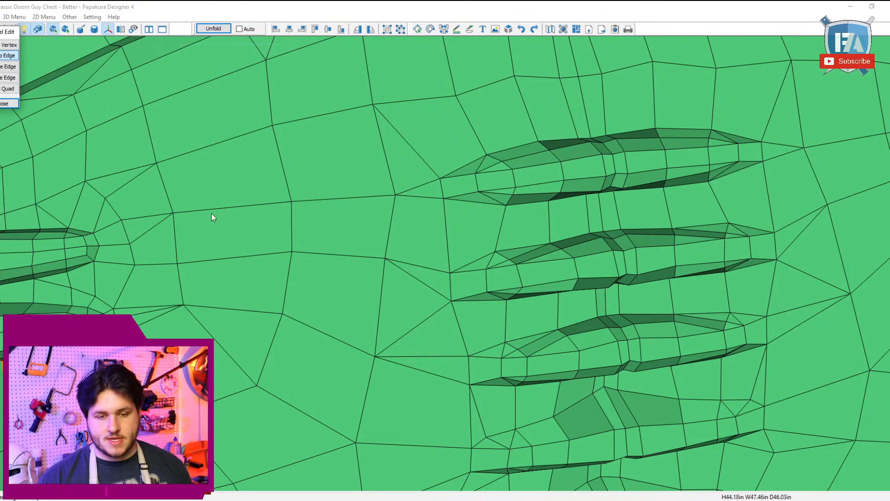
left_click(8, 88)
left_click(546, 338)
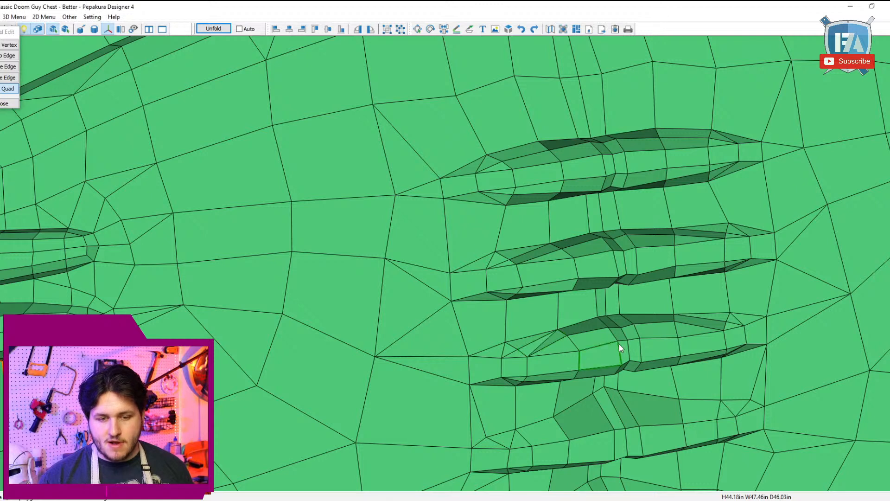
left_click(715, 326)
Step: Flip the diagonals of the two split faces so their edges follow that recess's upper crease
left_click(8, 56)
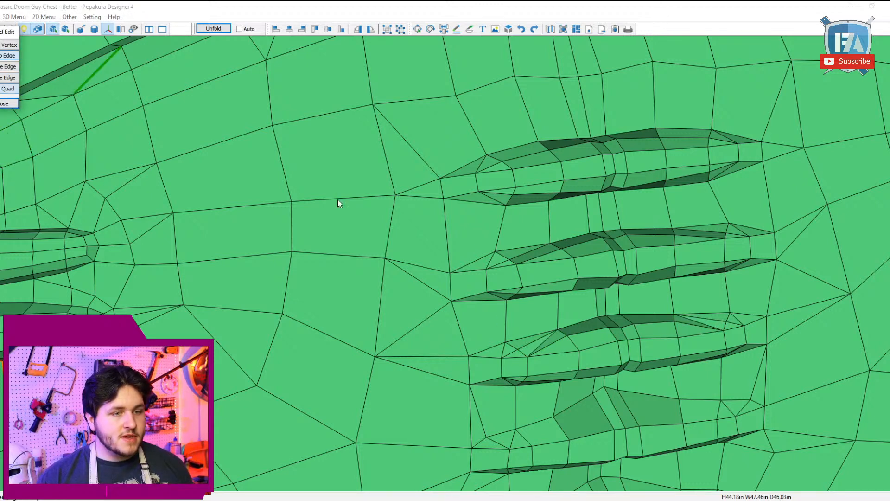
left_click(541, 350)
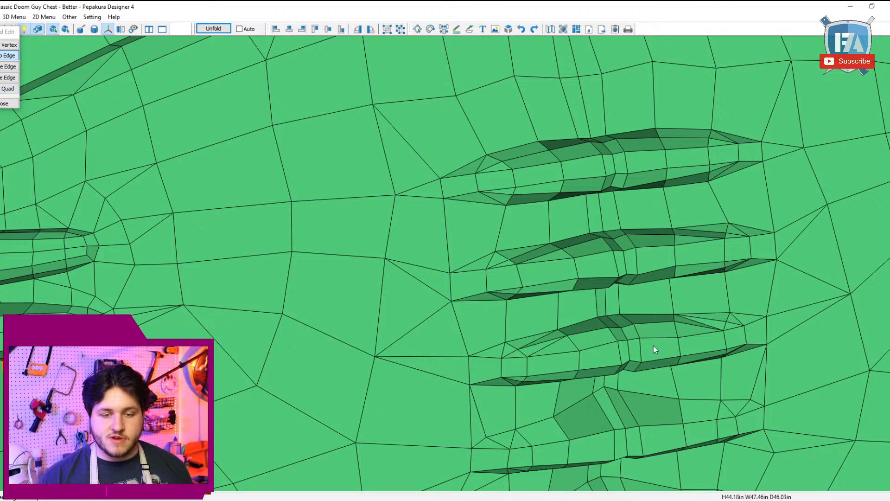
left_click(704, 327)
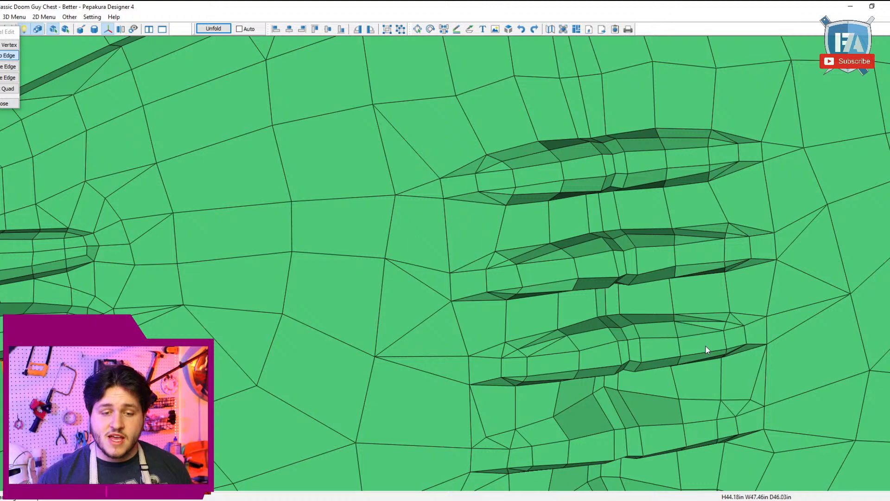
Step: Return to Specify Cutline Edges and mark that recess's inner lower crease from its left end point to its right end point
mouse_move(707, 346)
right_mouse_down()
mouse_move(716, 376)
mouse_move(711, 351)
right_mouse_up()
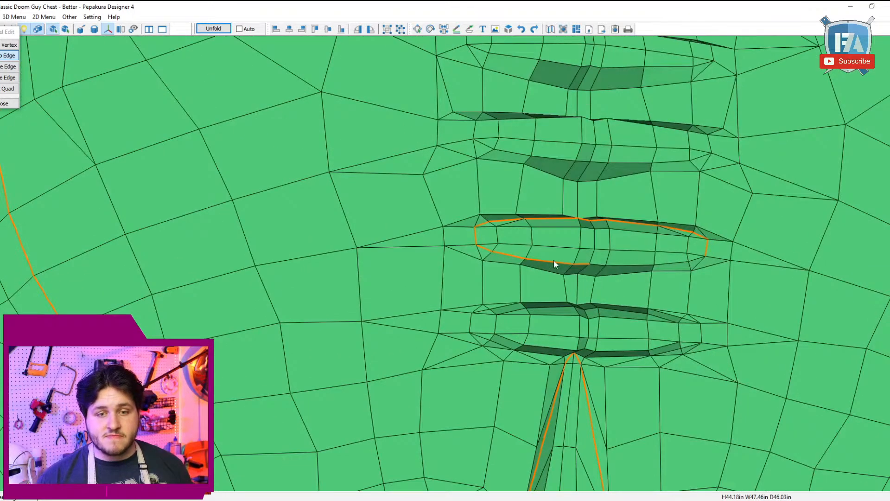
right_click_drag(553, 263, 520, 270)
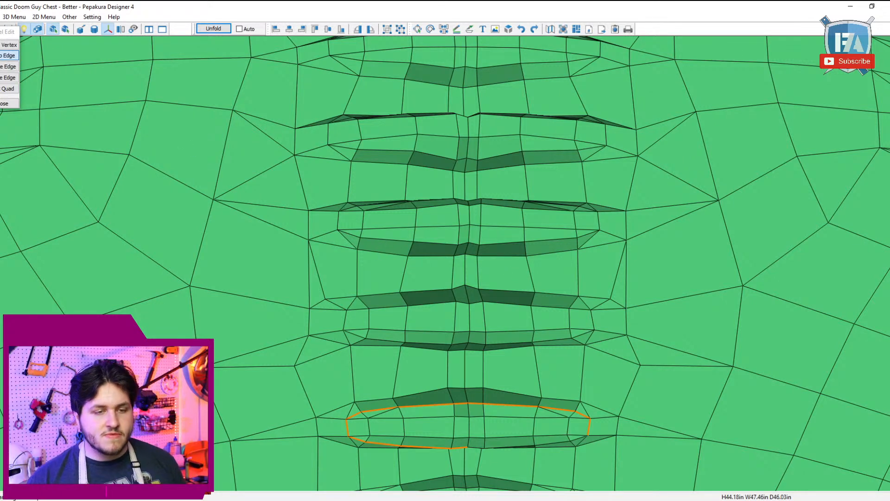
left_click(14, 16)
mouse_move(34, 32)
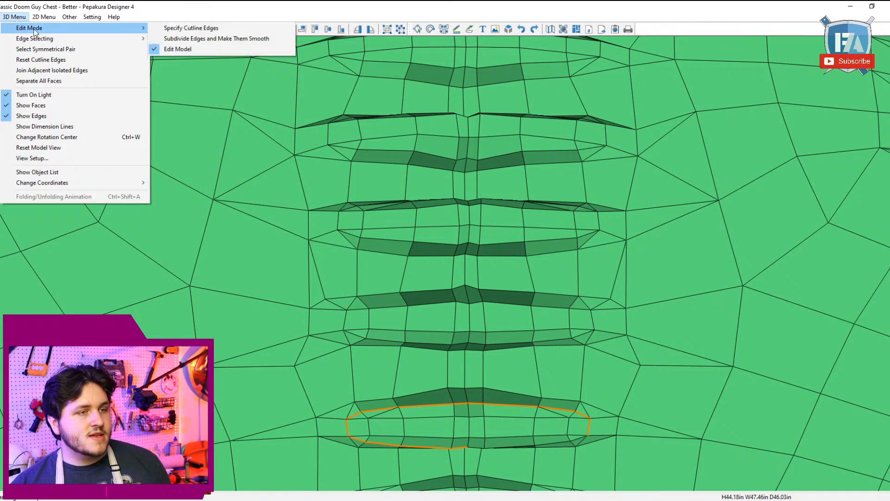
left_click(200, 28)
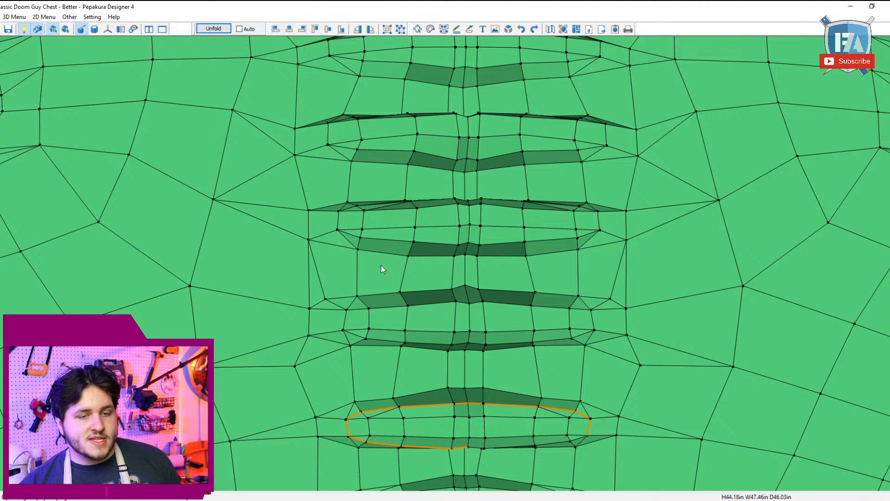
left_click(337, 229)
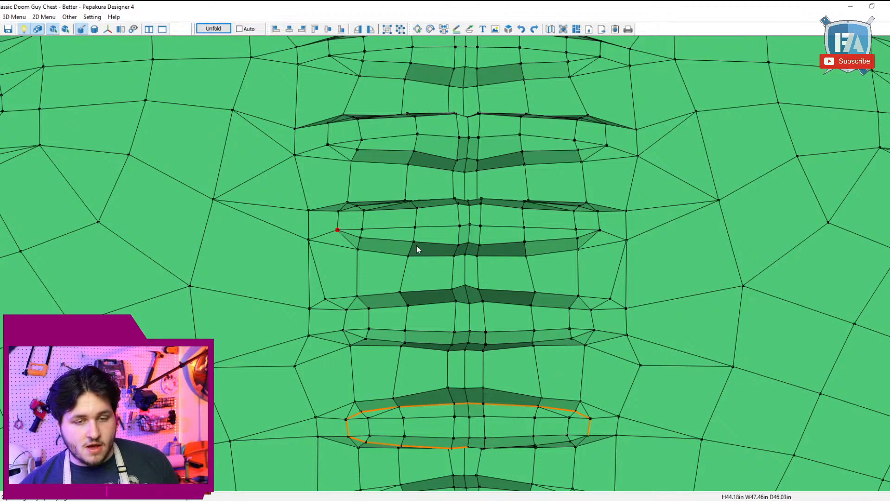
left_click(600, 229)
Step: Try continuing the cutline up the recess's right end onto its upper crease, and undo that segment
middle_click_drag(600, 234, 600, 268)
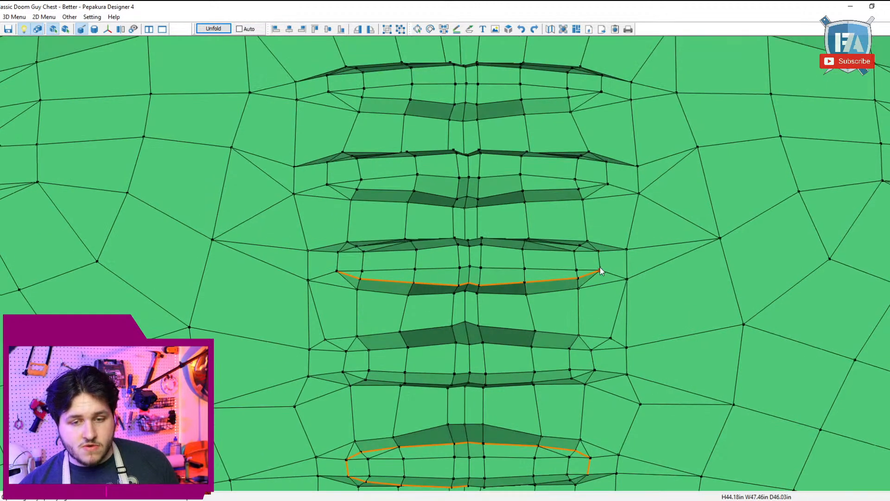
left_click(581, 246)
right_click_drag(581, 245, 588, 253)
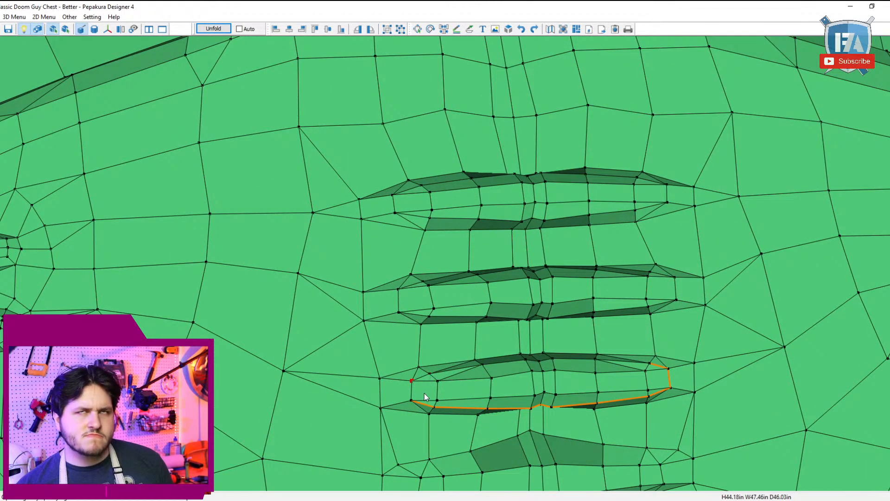
key("ctrl+z")
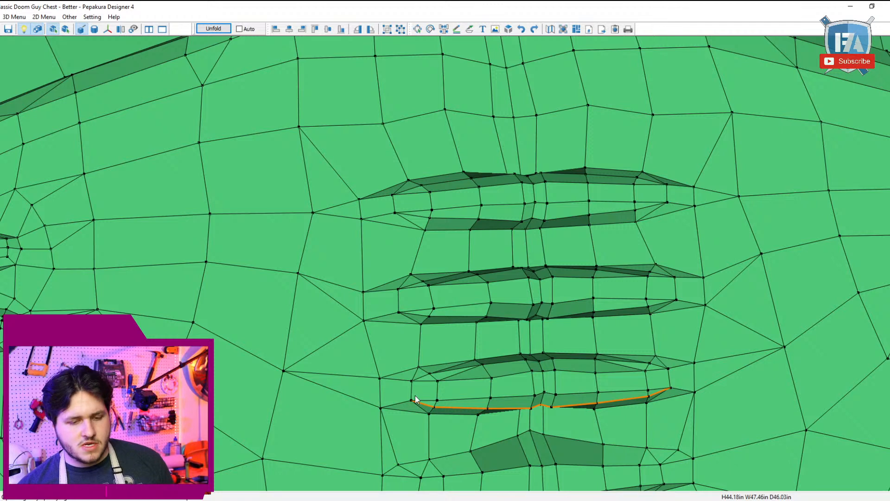
Step: Mark the cutline up the recess's left end and along its inner upper crease to the upper right end point
left_click(480, 366)
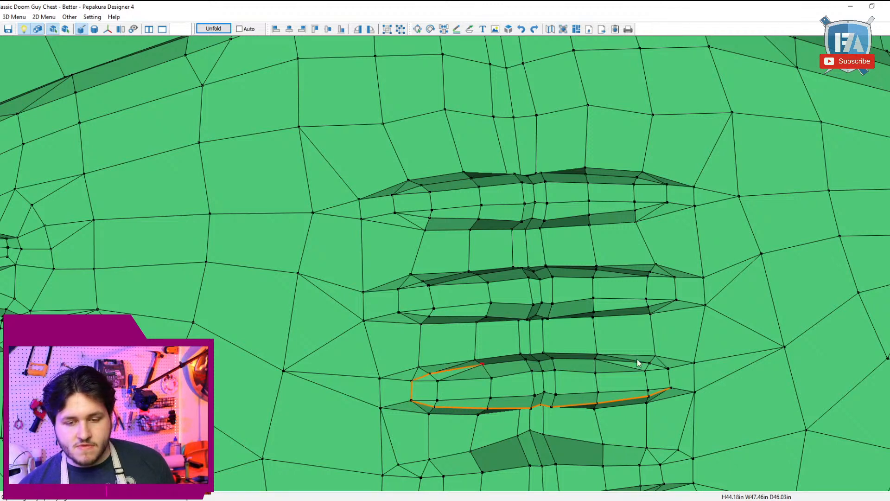
left_click(669, 369)
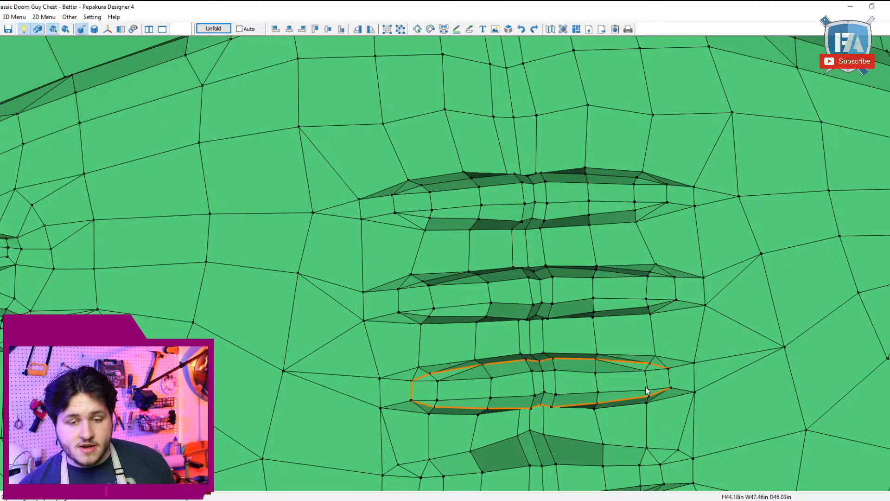
Step: In Edit Model mode, split the quads at both ends of the lowest recess's upper crease and flip their diagonals to follow the crease
scroll(602, 400, "down", 2)
scroll(576, 402, "down", 2)
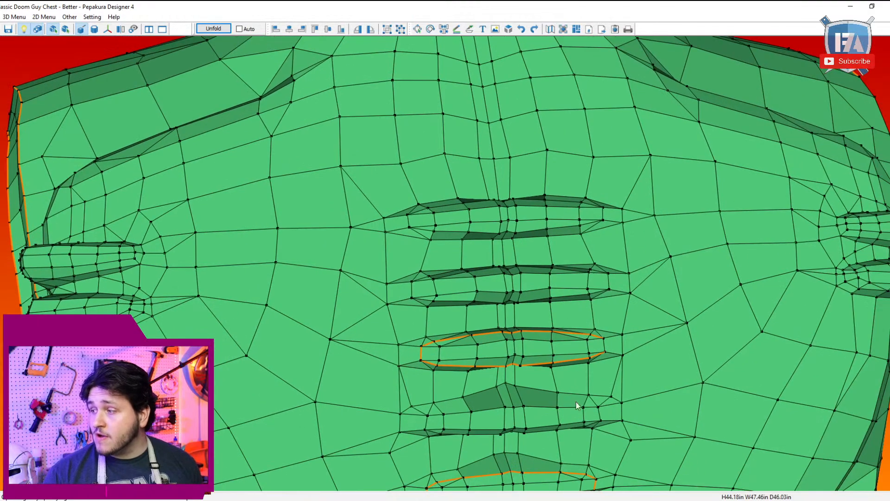
scroll(576, 401, "down", 3)
scroll(552, 317, "up", 5)
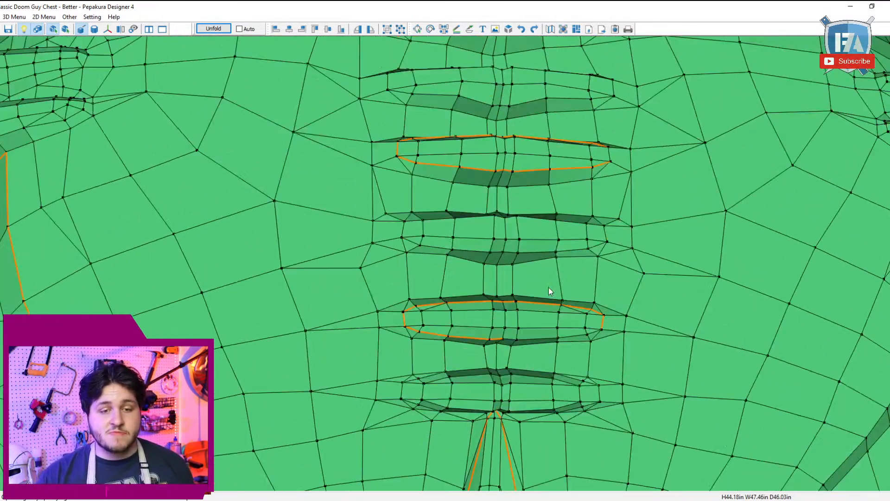
scroll(549, 288, "up", 1)
mouse_move(547, 303)
right_mouse_down()
mouse_move(538, 352)
mouse_move(544, 296)
right_mouse_up()
scroll(535, 317, "up", 1)
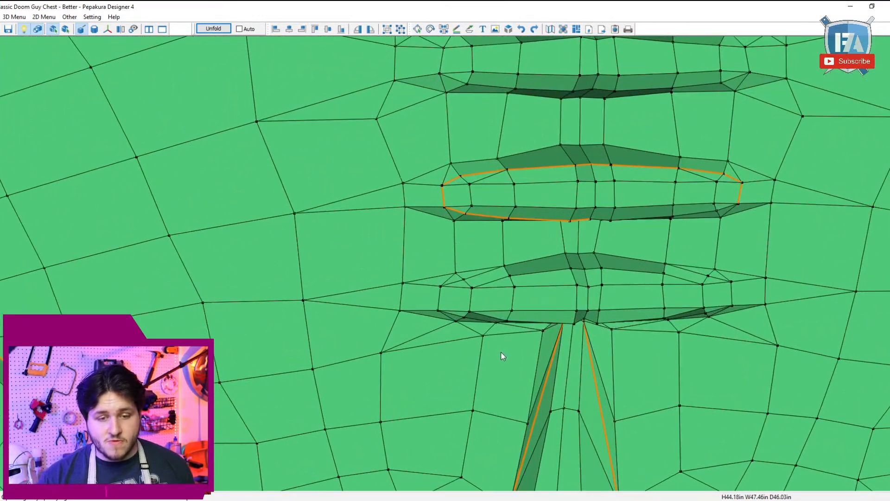
right_click_drag(501, 352, 493, 354)
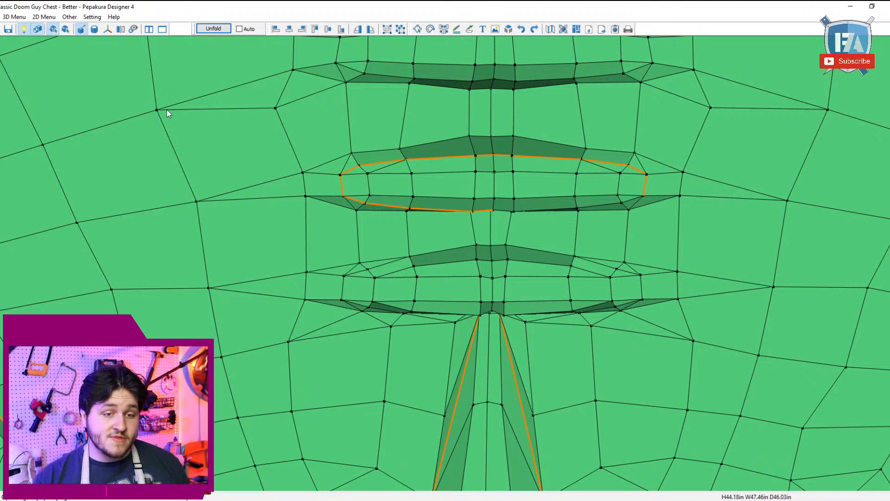
left_click(14, 16)
mouse_move(29, 29)
left_click(206, 49)
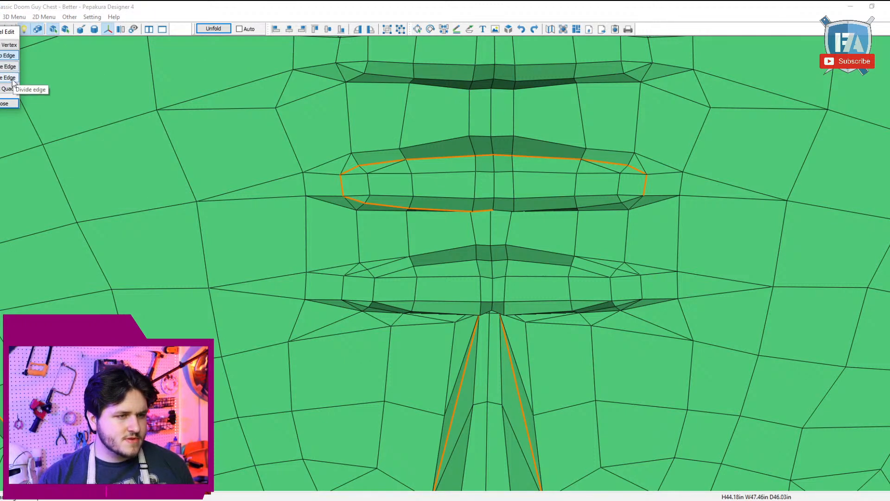
left_click(11, 88)
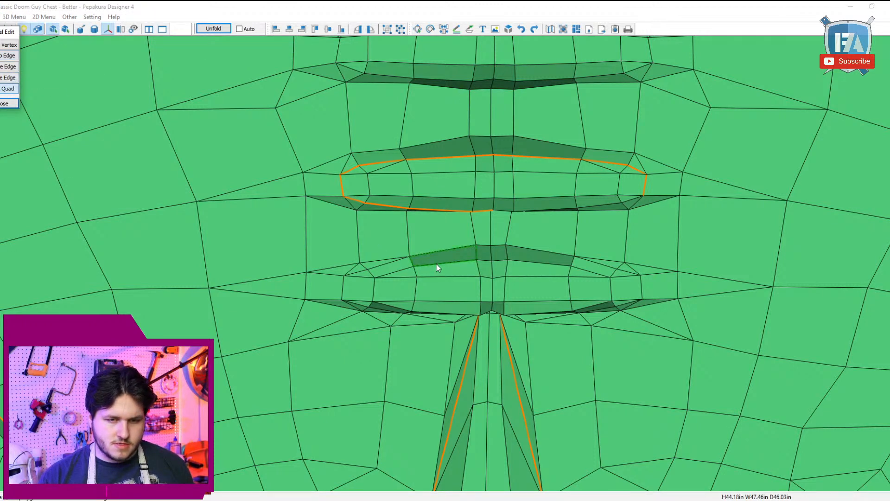
left_click(394, 273)
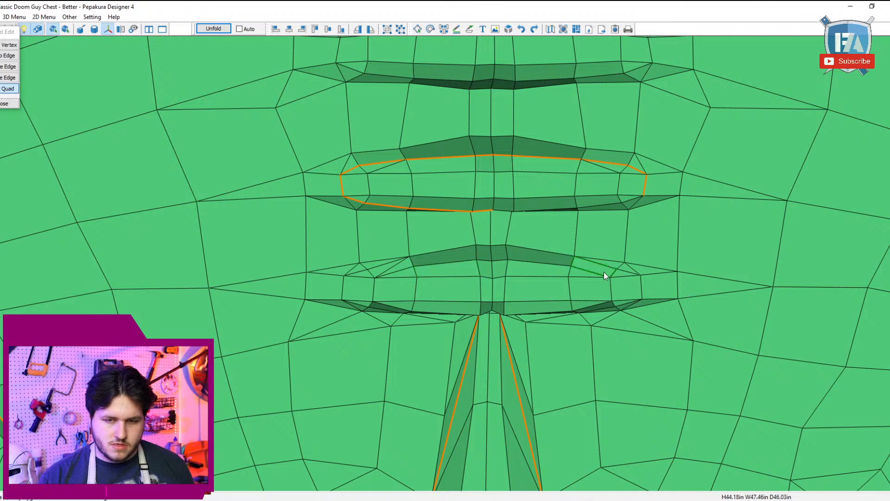
left_click(391, 268)
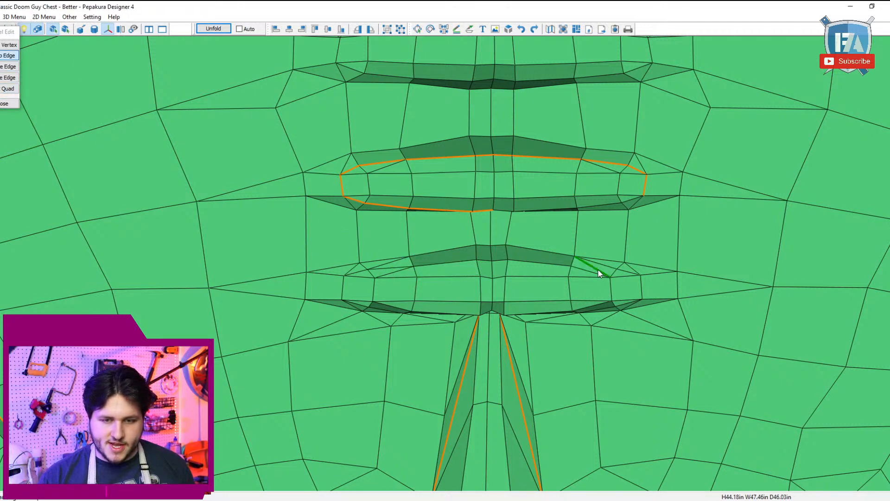
Step: Switch the edit mode back to Specify Cutline Edges
left_click(11, 18)
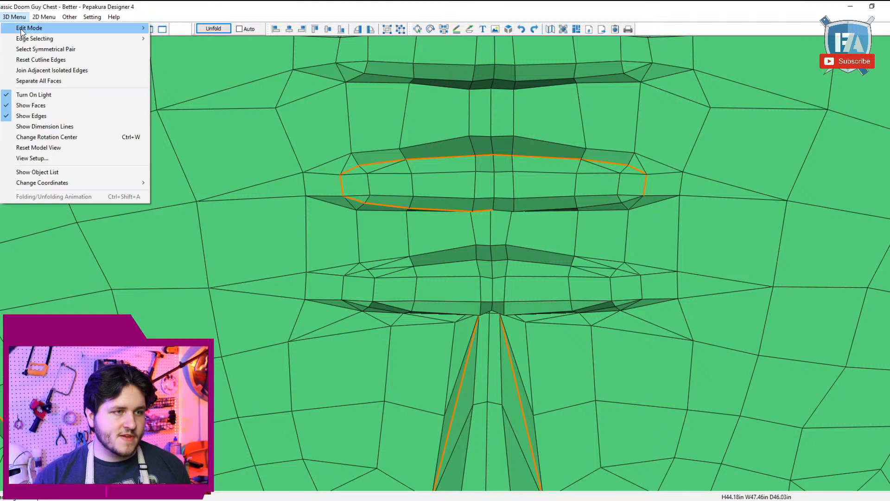
mouse_move(21, 30)
left_click(209, 30)
left_click(346, 276)
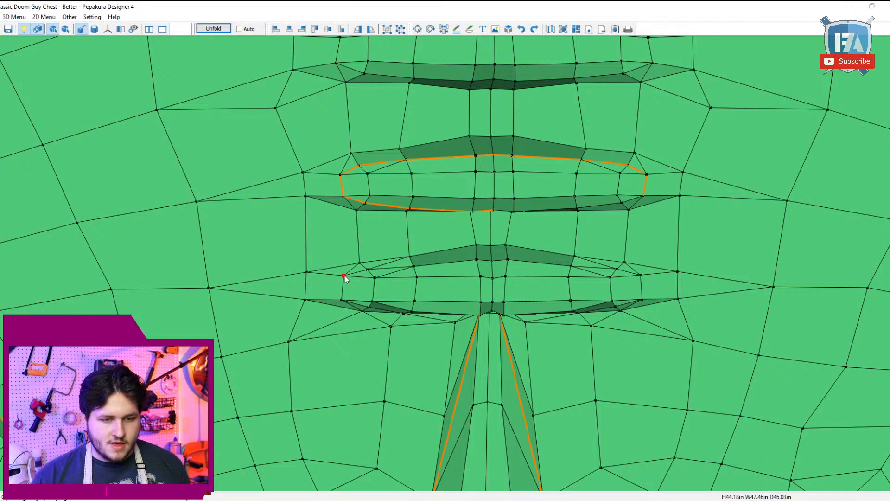
left_click(645, 274)
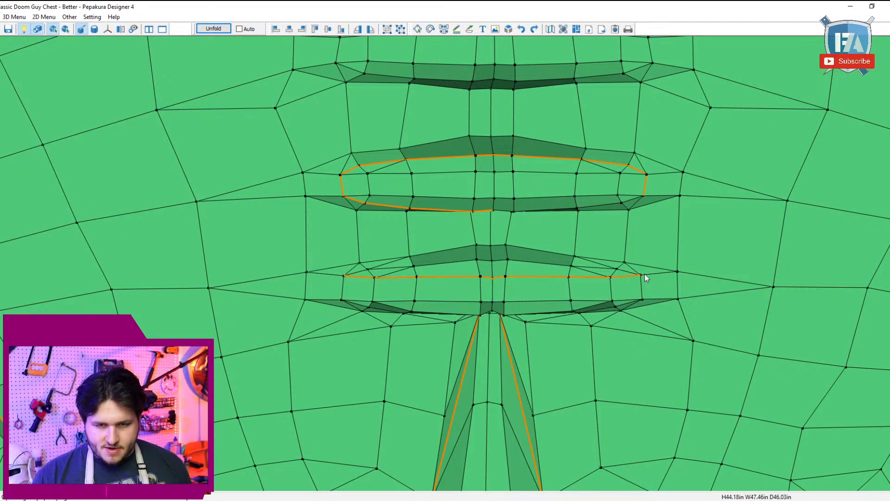
key("ctrl+z")
Step: Mark the lowest recess's upper crease through its centre, and finish the lower crease of the recess above from its centre to its right end
left_click(644, 274)
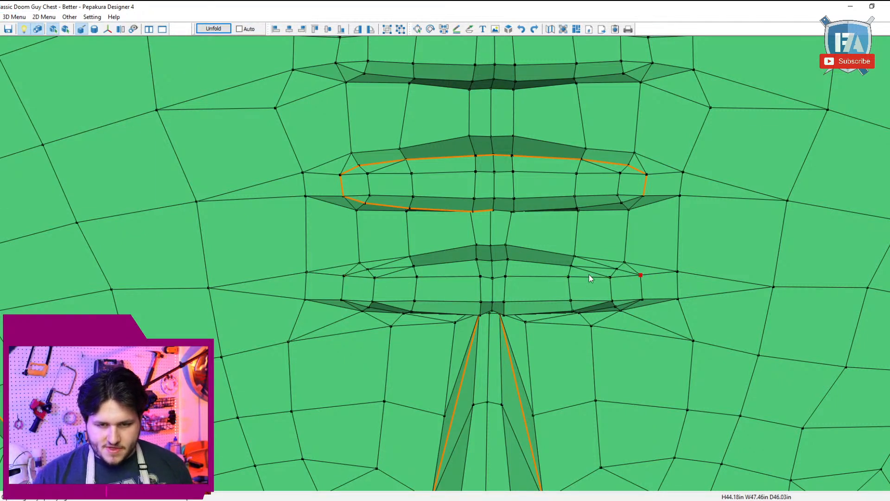
left_click(493, 261)
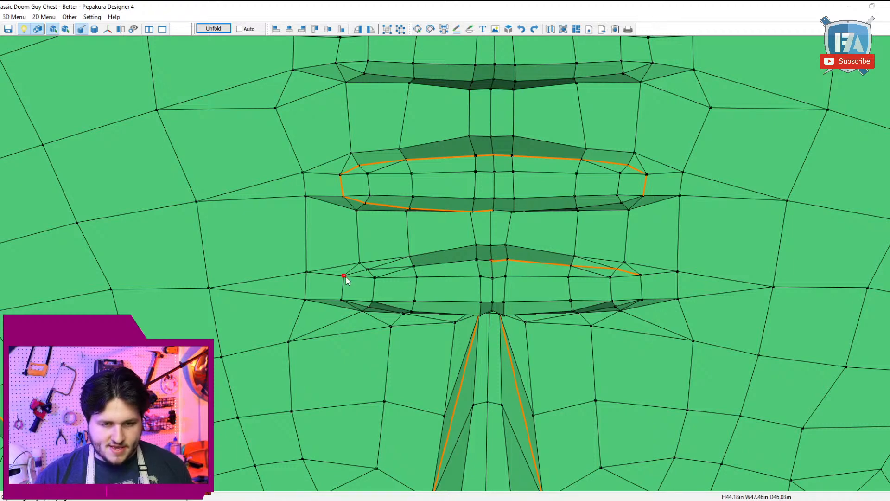
left_click_drag(414, 285, 440, 343)
right_click_drag(440, 344, 436, 342)
left_click(570, 108)
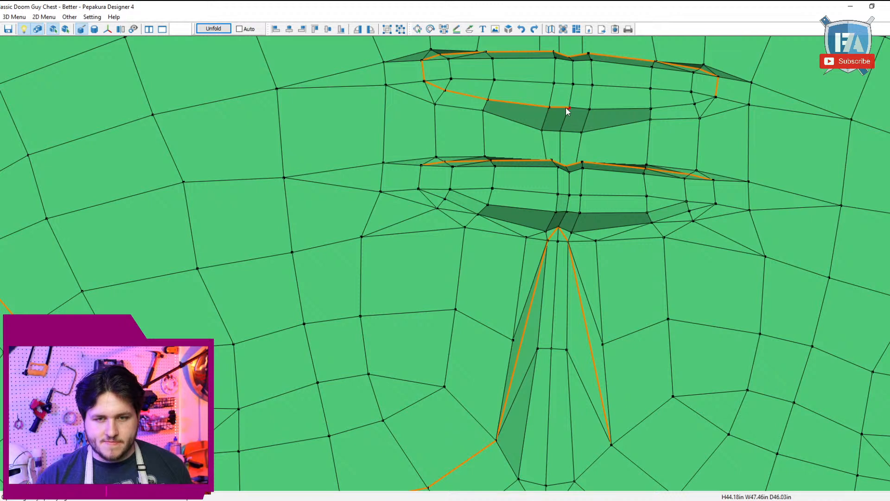
left_click(716, 97)
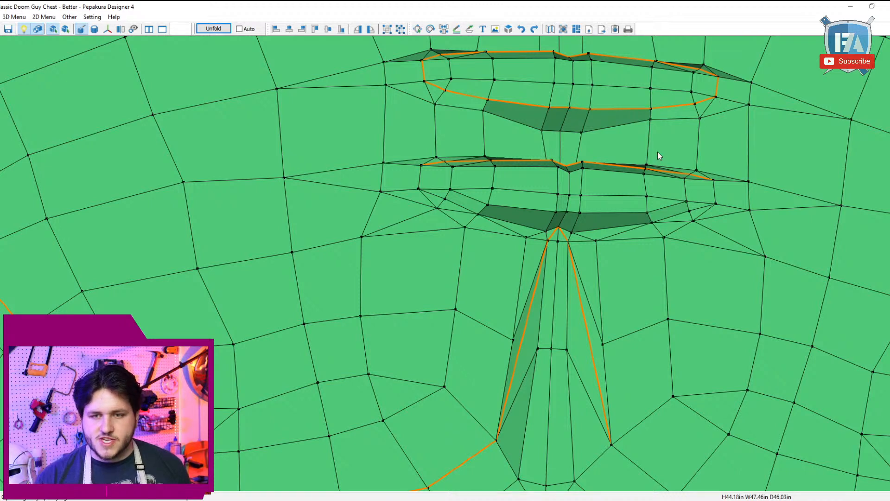
Step: Close the lowest recess's cutline down its left end, along its lower crease and up its right end
left_click(420, 166)
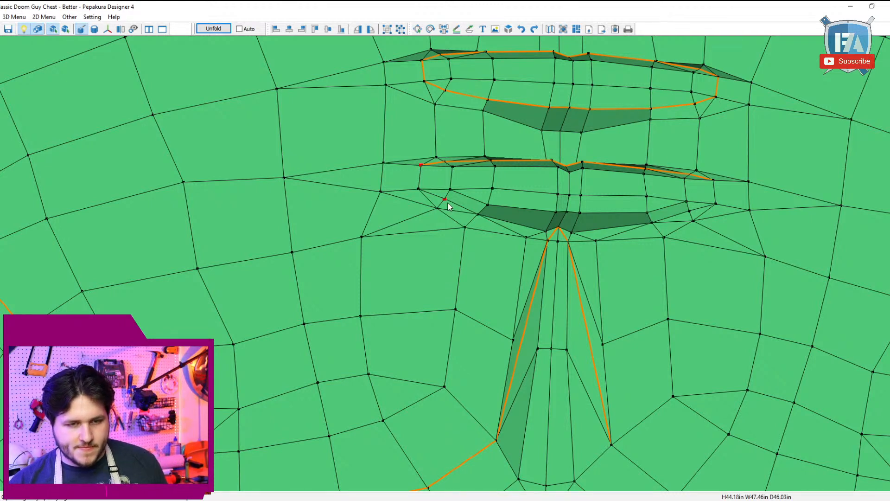
left_click(444, 200)
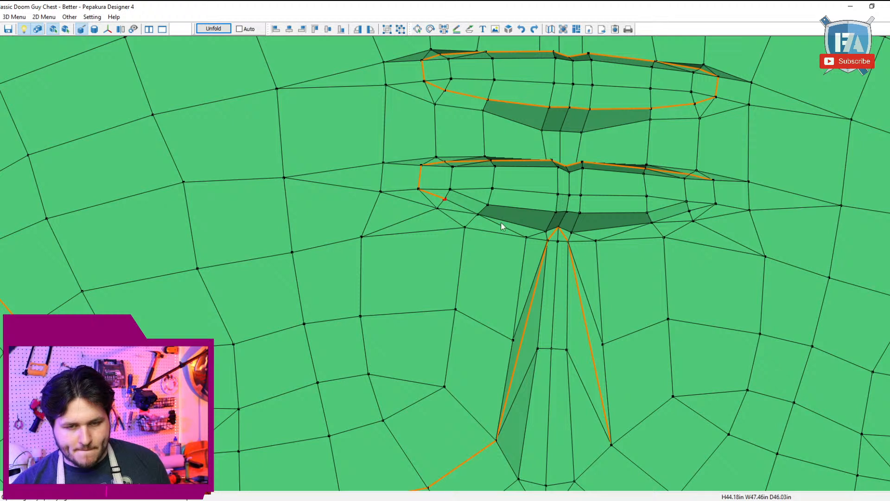
left_click(547, 232)
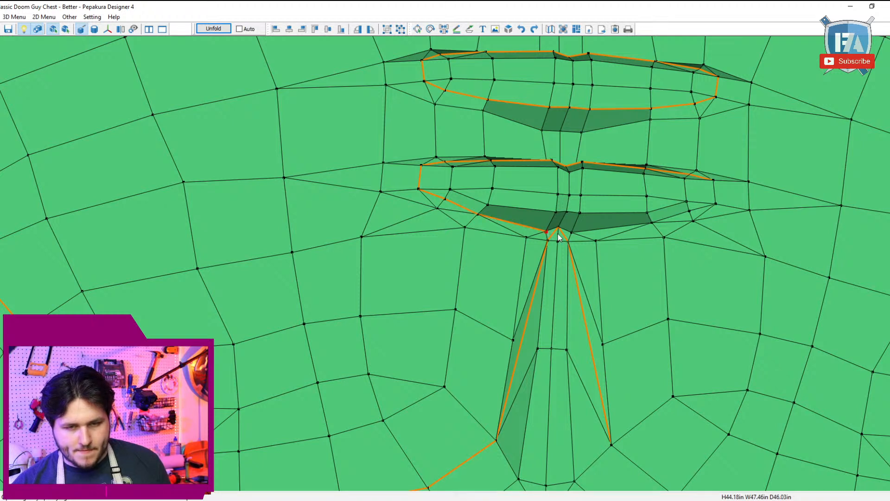
left_click(715, 204)
left_click(714, 180)
scroll(572, 180, "down", 4)
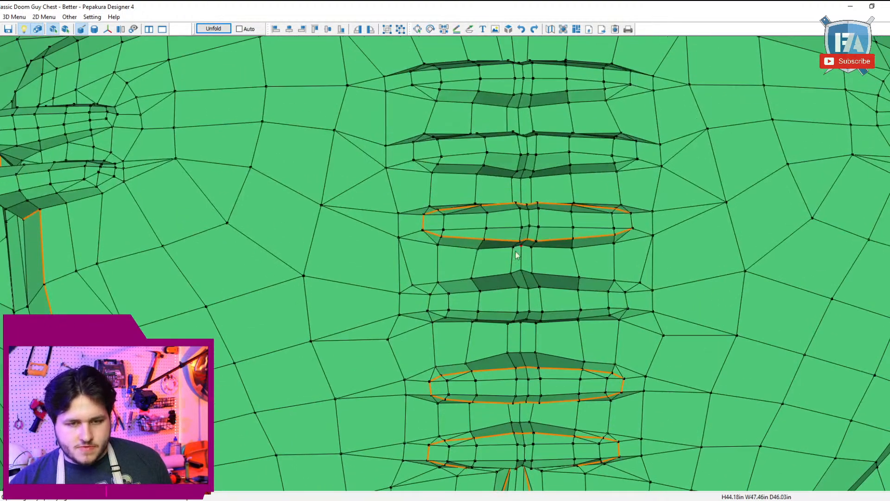
scroll(533, 338, "up", 2)
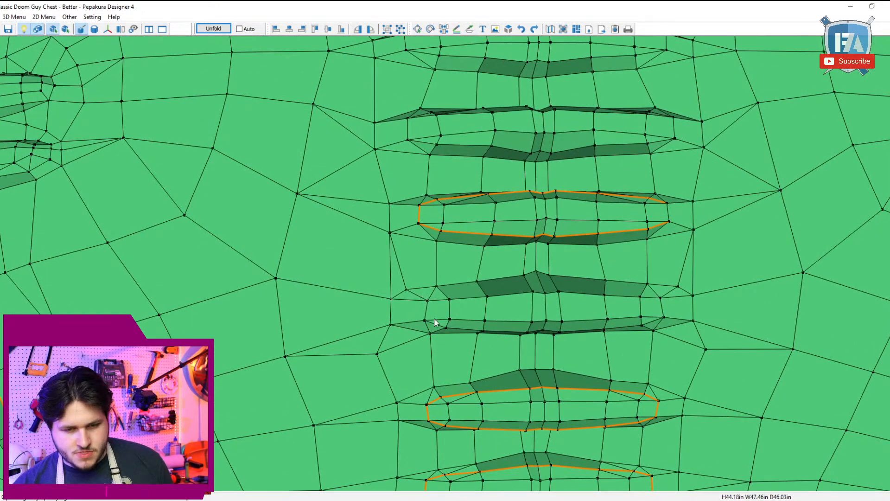
right_click_drag(497, 290, 561, 300)
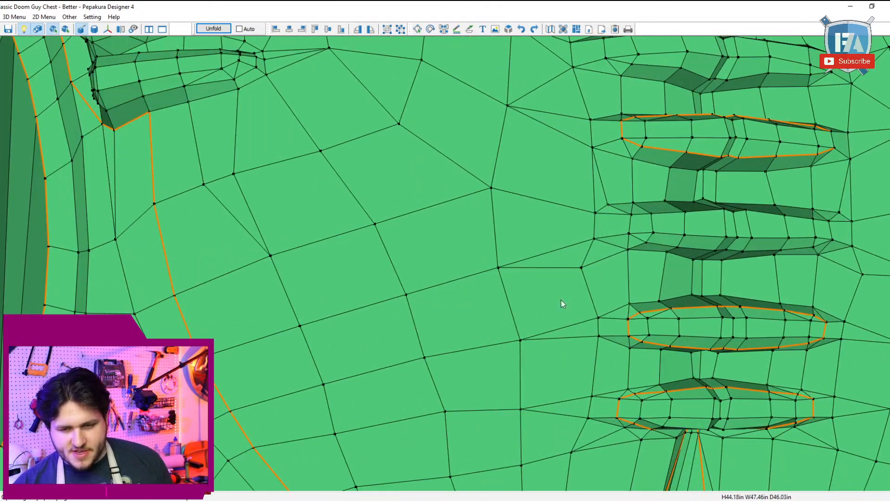
right_click_drag(722, 272, 702, 327)
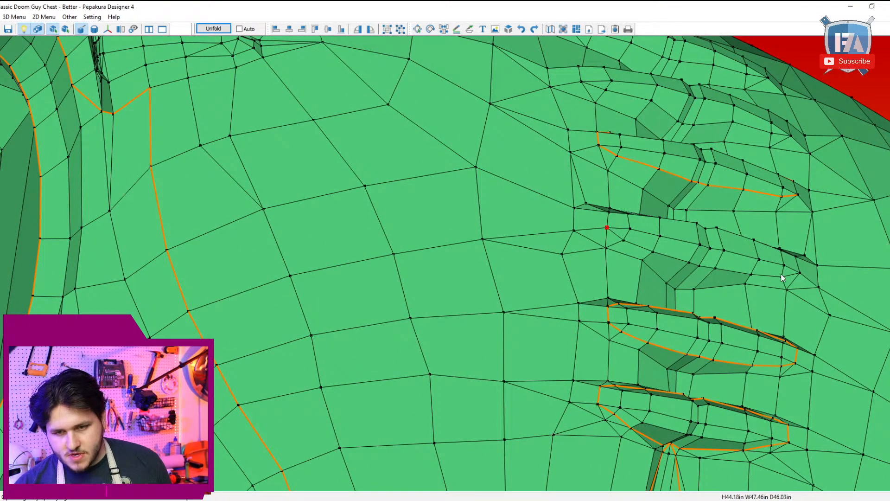
left_click(797, 272)
right_click_drag(797, 271, 795, 278)
key("ctrl+z")
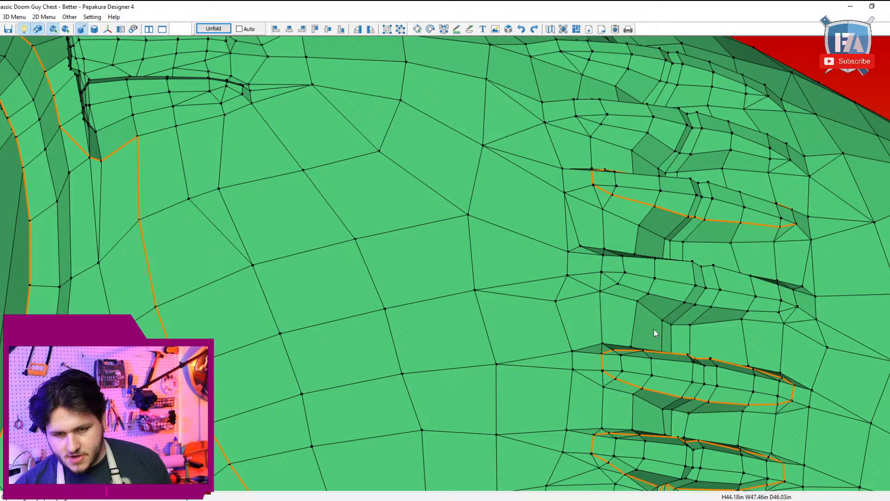
Step: Mark a cutline around the third recess from the bottom, along its lower crease, left end, upper crease and right end
left_click(602, 271)
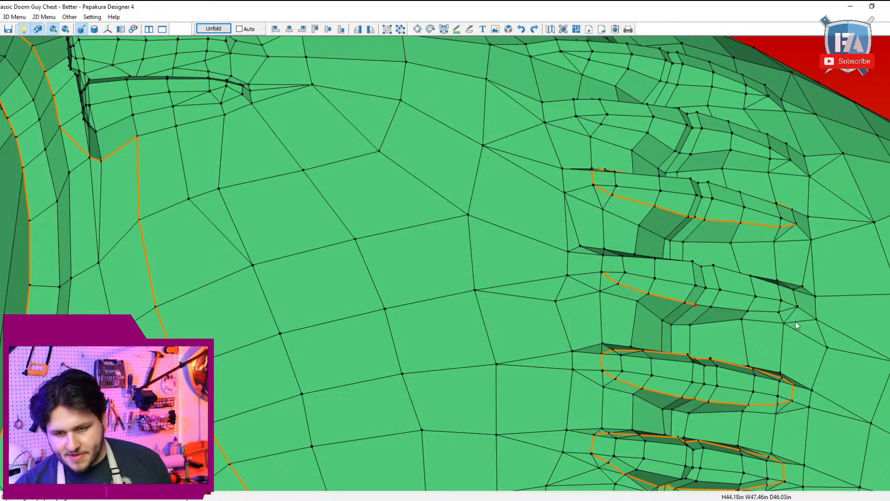
left_click(797, 307)
right_click_drag(795, 325, 675, 297)
left_click(422, 207)
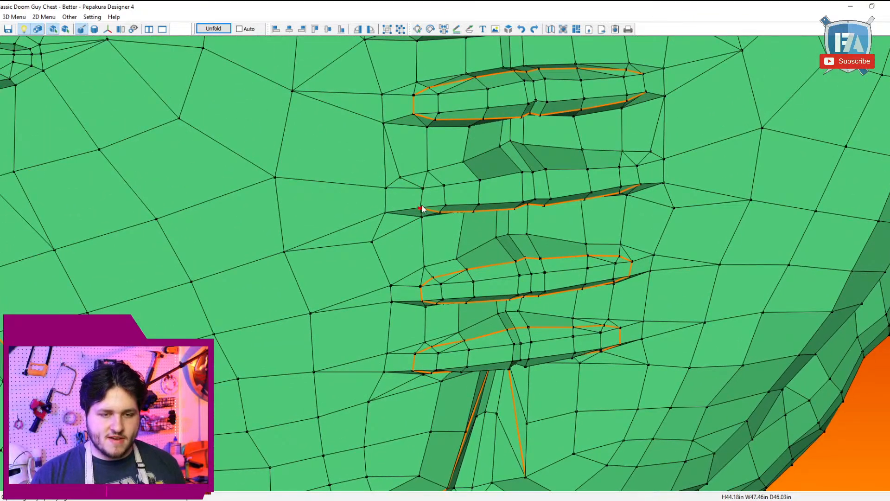
left_click(445, 187)
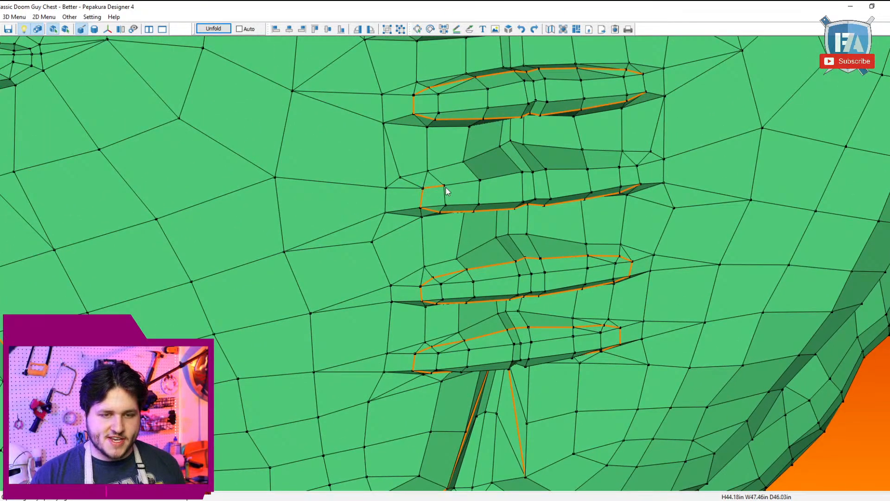
left_click(620, 167)
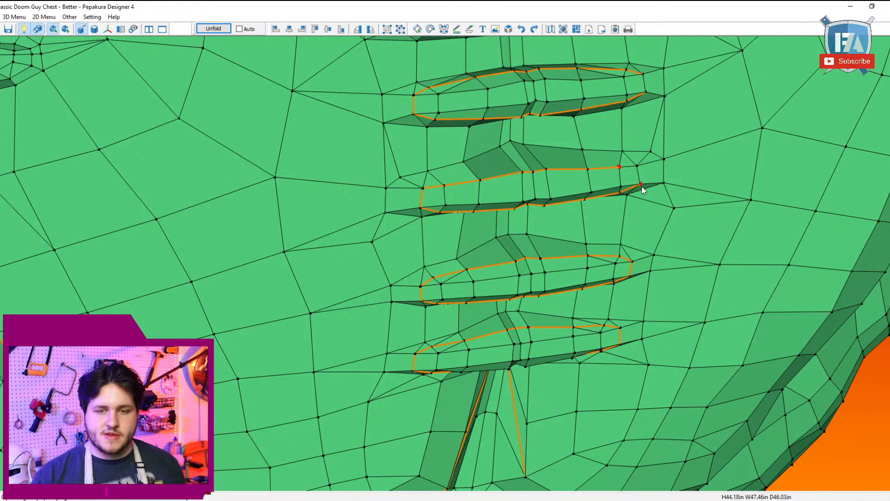
Step: Mark a closed cutline around the topmost abdominal recess, along its upper crease, right end, lower crease and left end
right_click_drag(626, 217, 525, 354)
left_click(525, 353)
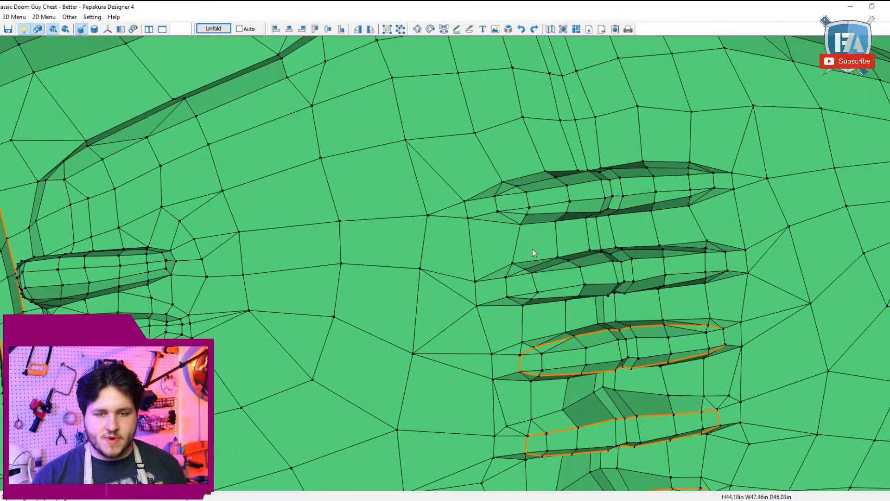
left_click(496, 195)
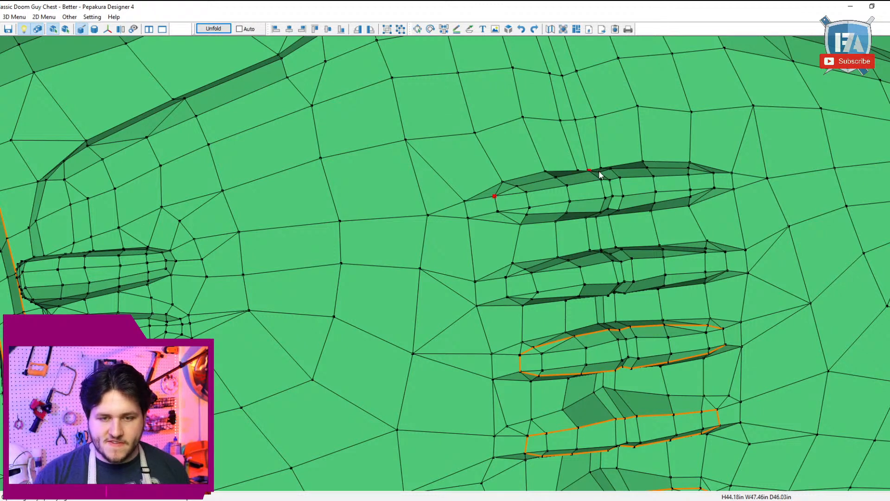
left_click(602, 169)
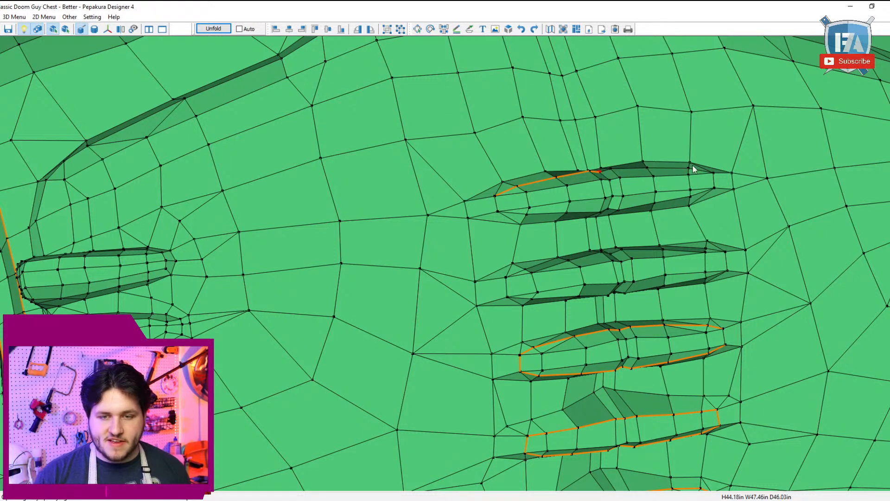
left_click(713, 173)
left_click(715, 189)
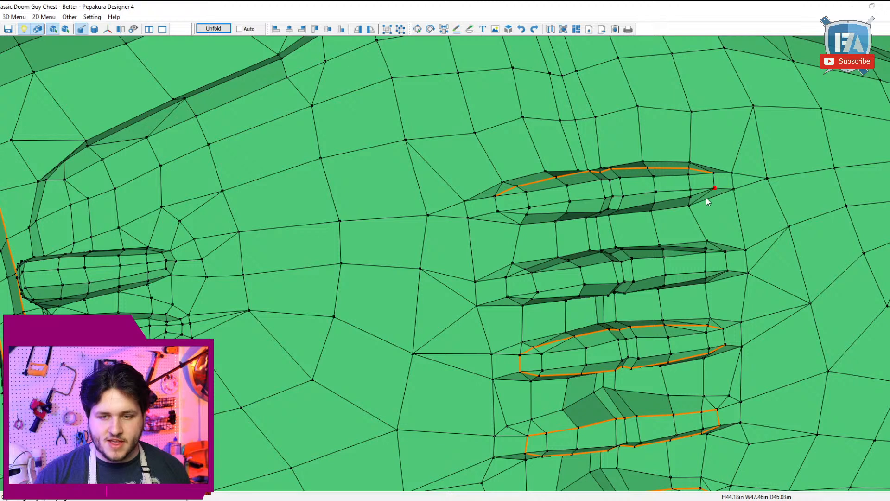
left_click(706, 198)
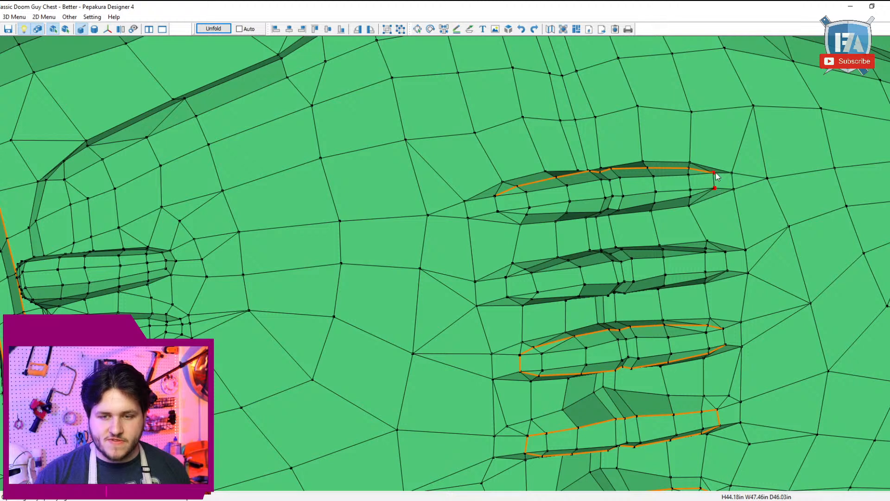
left_click(608, 210)
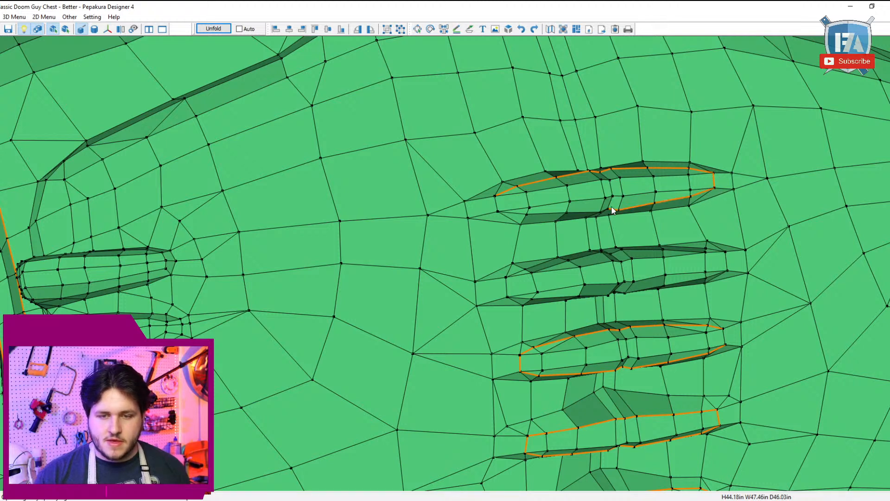
left_click(498, 212)
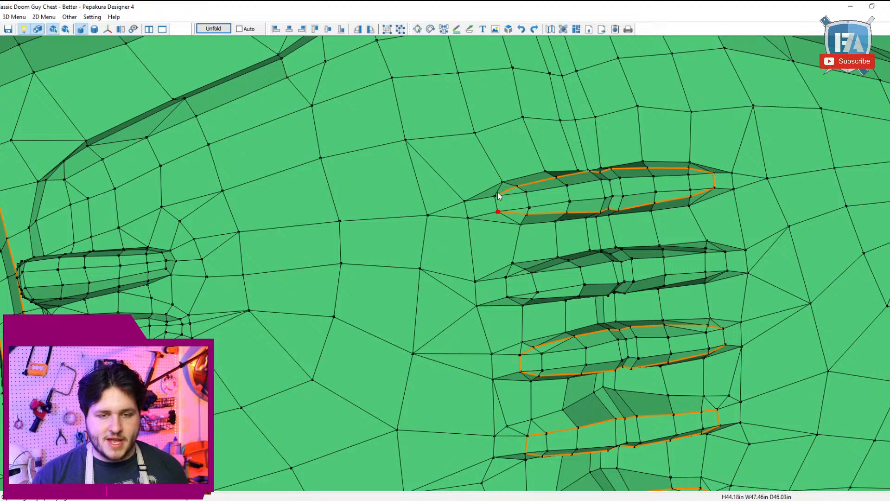
left_click(496, 195)
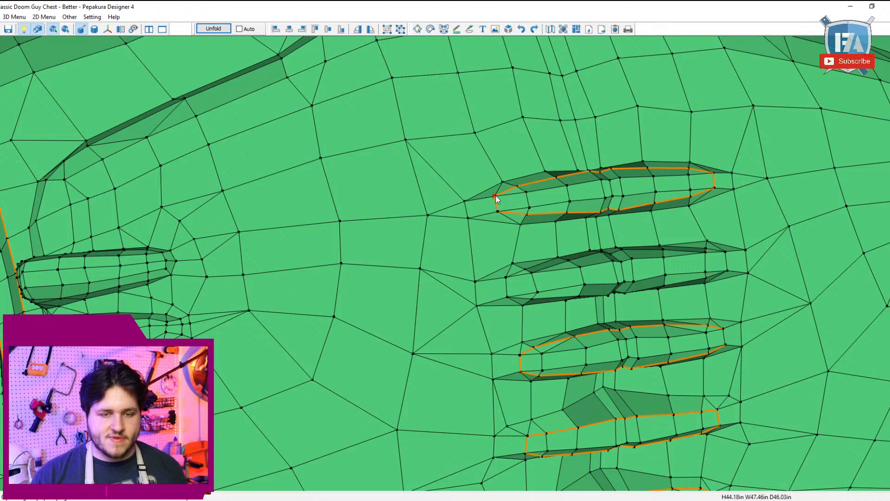
left_click(15, 17)
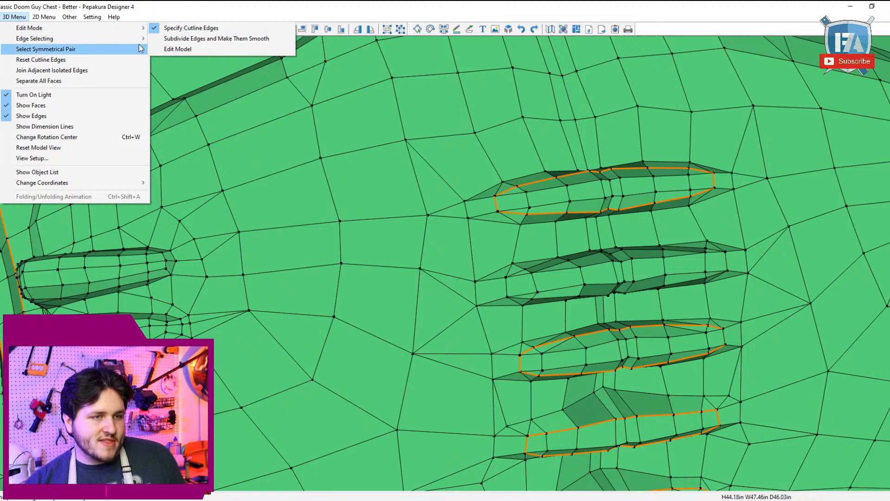
mouse_move(141, 39)
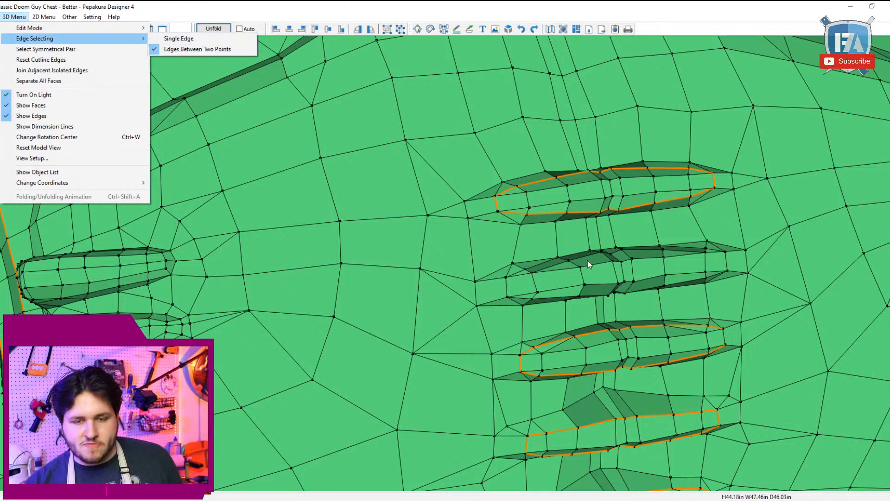
left_click(533, 269)
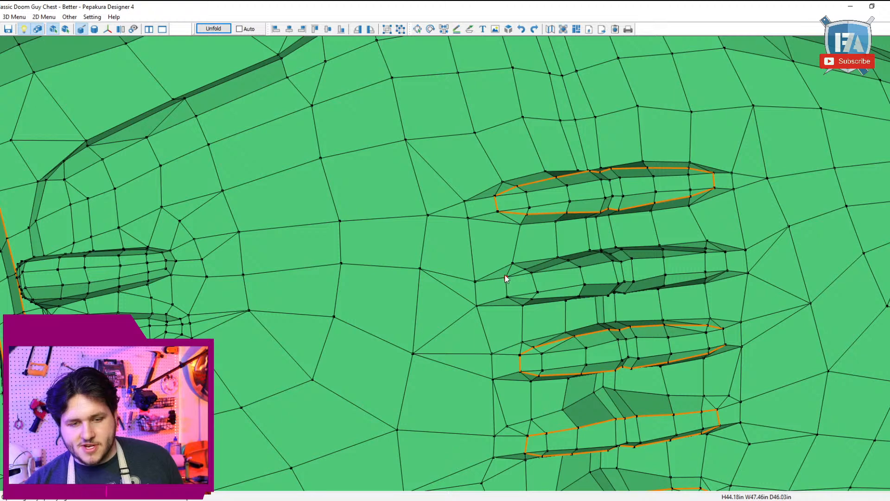
Step: In Edit Model mode, split the quads at both ends of the upper crease of the second recess from the top
left_click(14, 17)
mouse_move(79, 28)
left_click(174, 49)
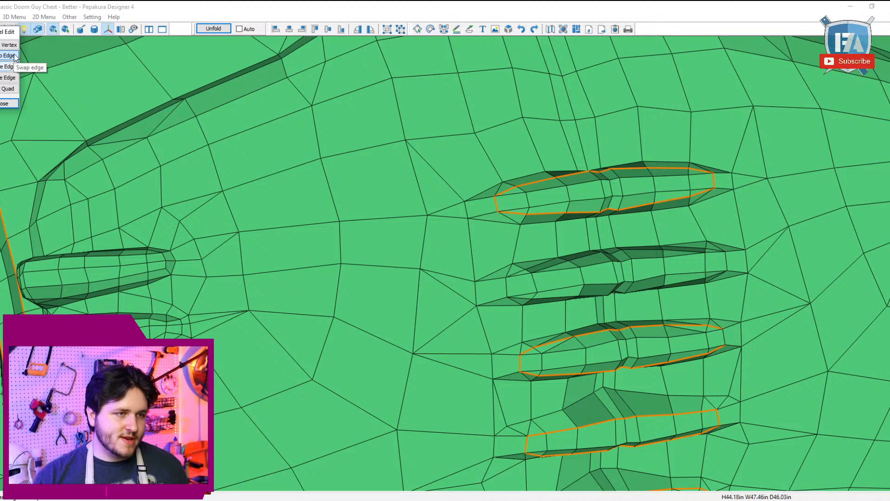
left_click(4, 89)
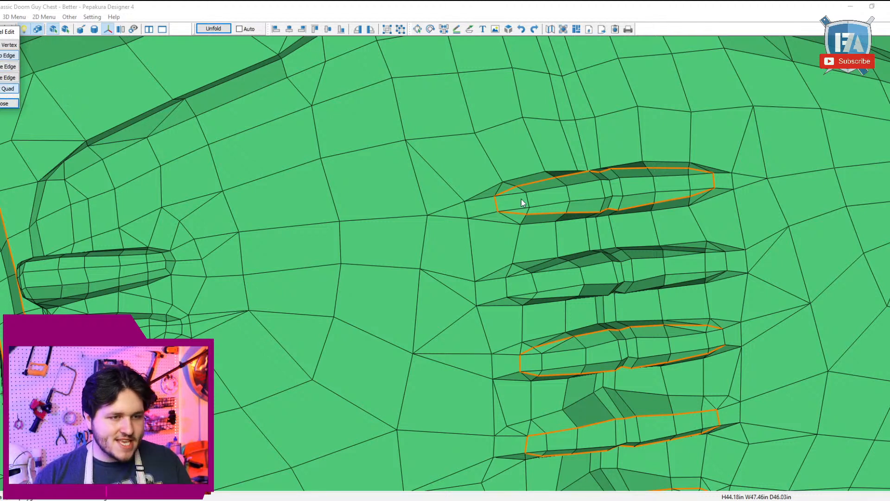
left_click(546, 262)
right_click_drag(596, 290, 591, 288)
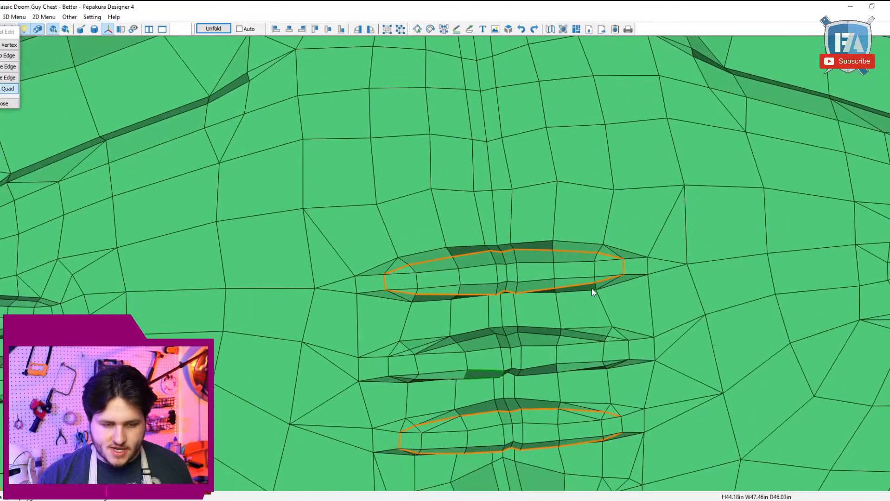
left_click(449, 353)
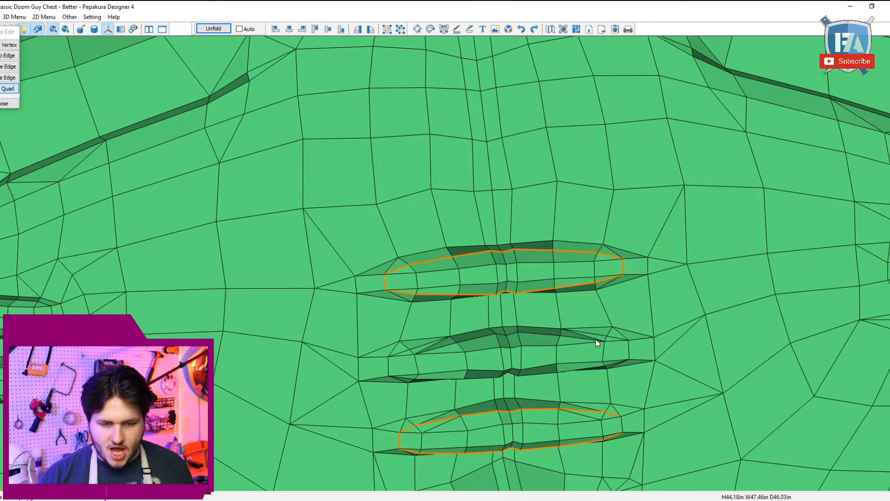
right_click_drag(596, 342, 613, 327)
Step: Swap the diagonal edges at both ends of the second recess from the top so they follow its upper crease, and finish model editing
right_click_drag(480, 228, 485, 180)
left_click(10, 67)
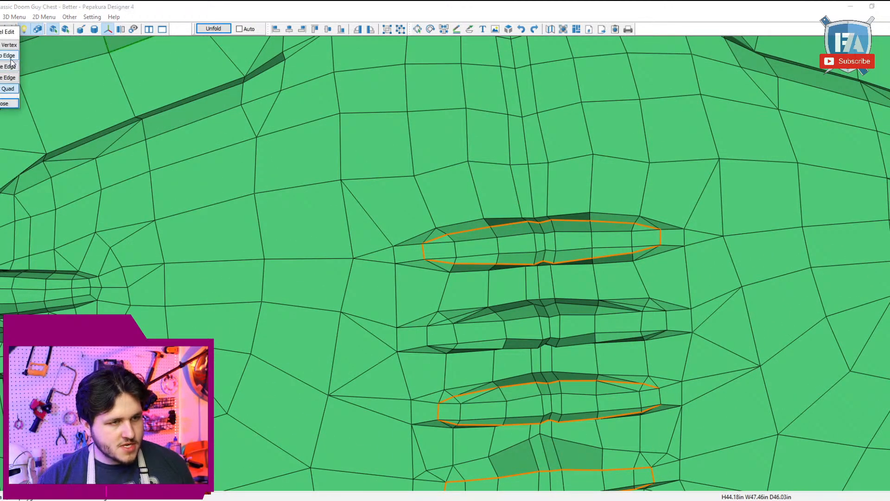
left_click(462, 318)
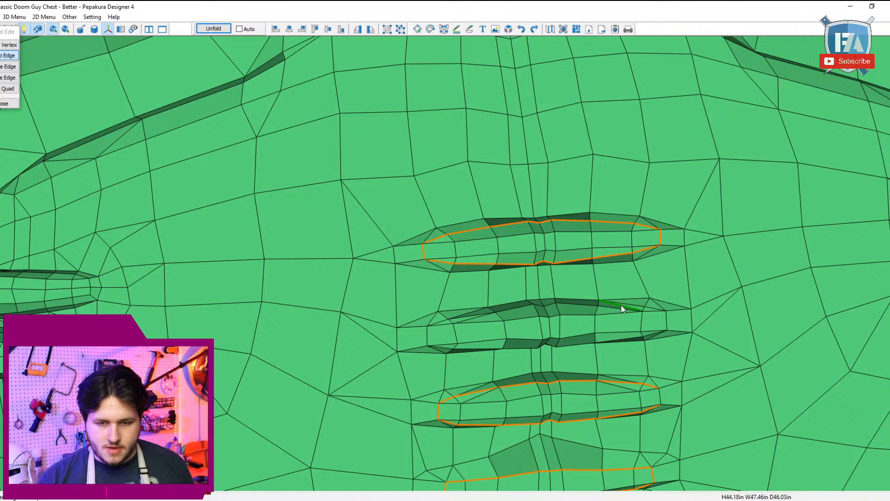
left_click(4, 103)
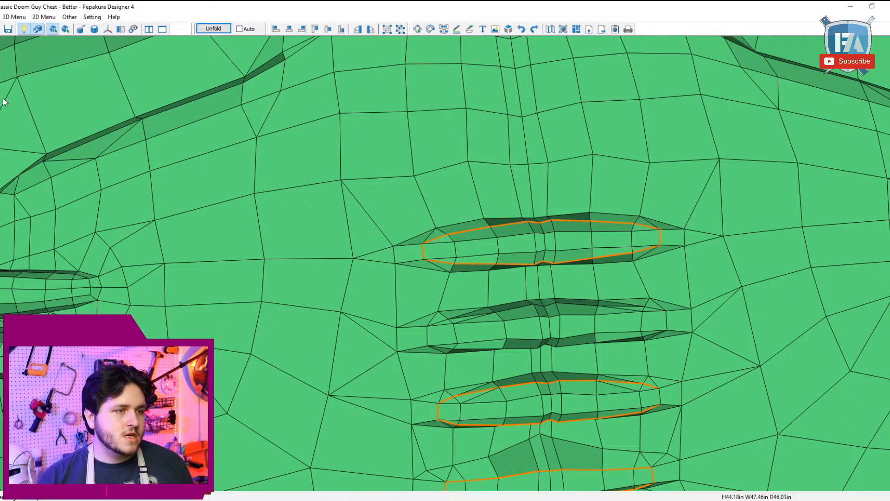
Step: In Specify Cutline Edges mode, mark a closed cutline around the second recess from the top
left_click(14, 16)
mouse_move(120, 28)
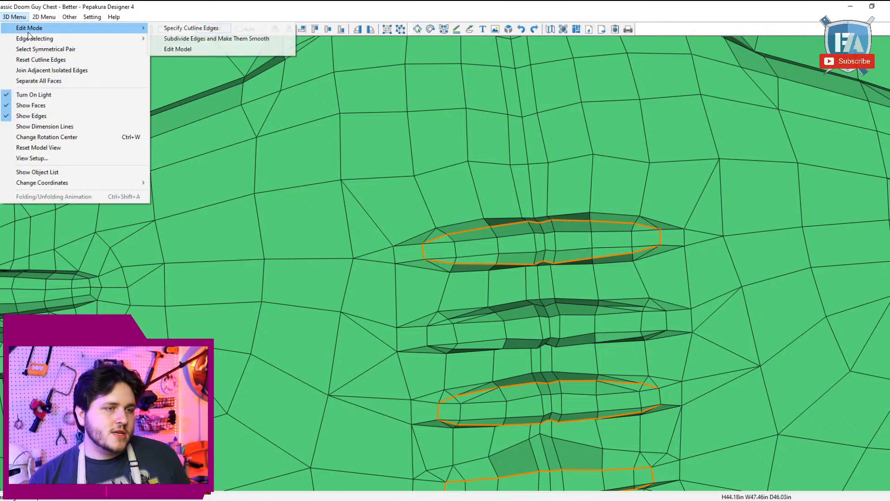
left_click(204, 28)
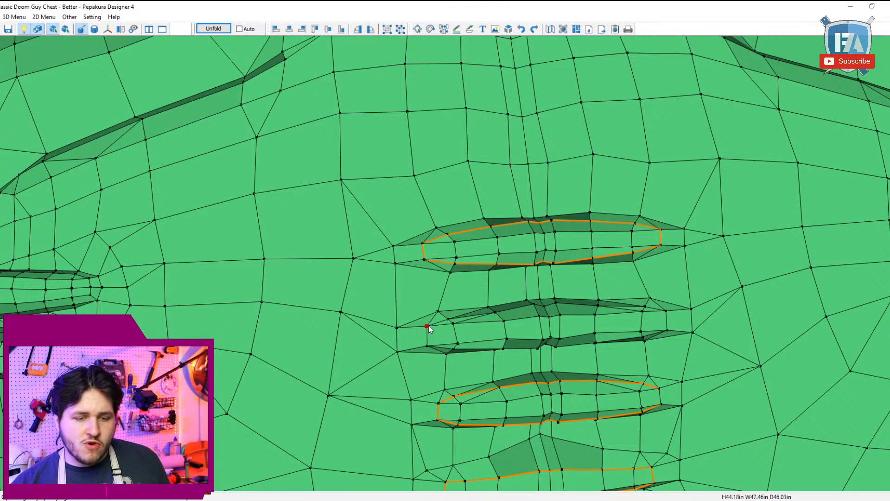
left_click(545, 309)
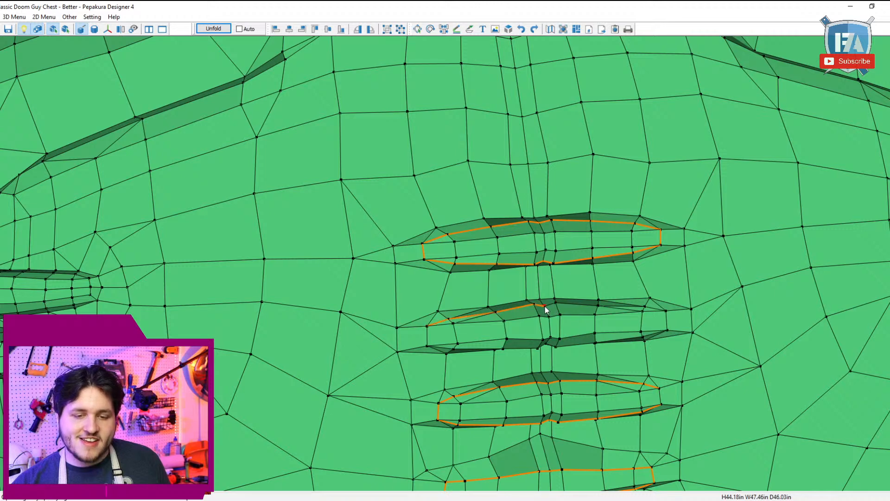
left_click(666, 309)
left_click(669, 332)
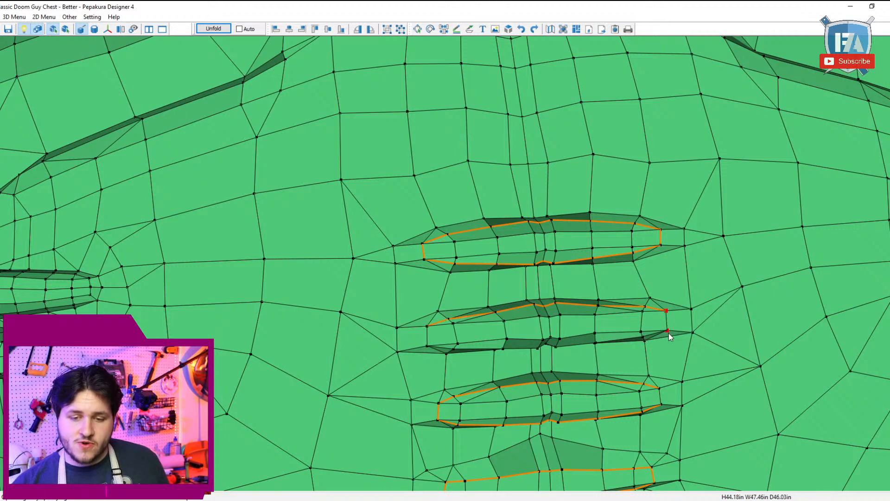
mouse_move(669, 333)
right_mouse_down()
mouse_move(673, 349)
mouse_move(668, 339)
right_mouse_up()
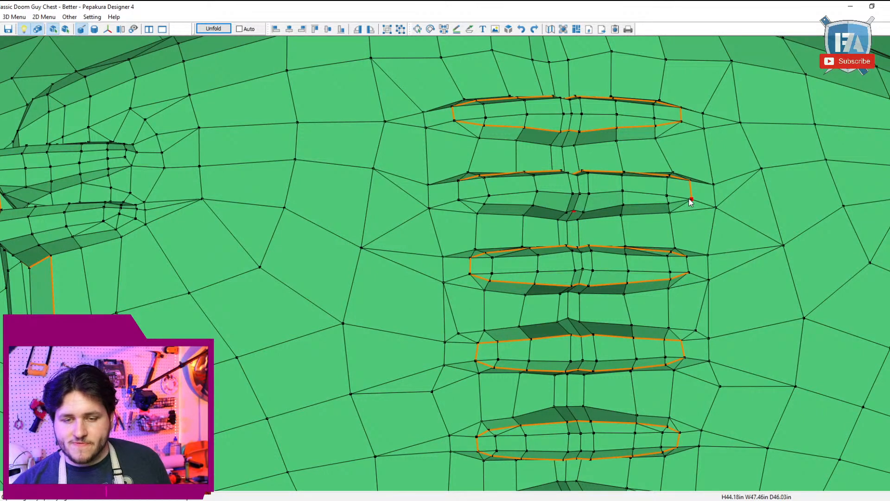
left_click(577, 211)
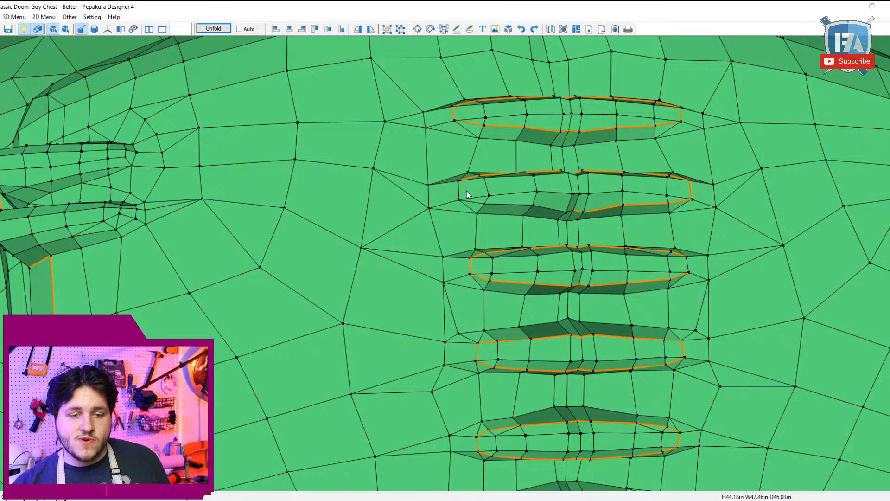
left_click(458, 200)
left_click(458, 181)
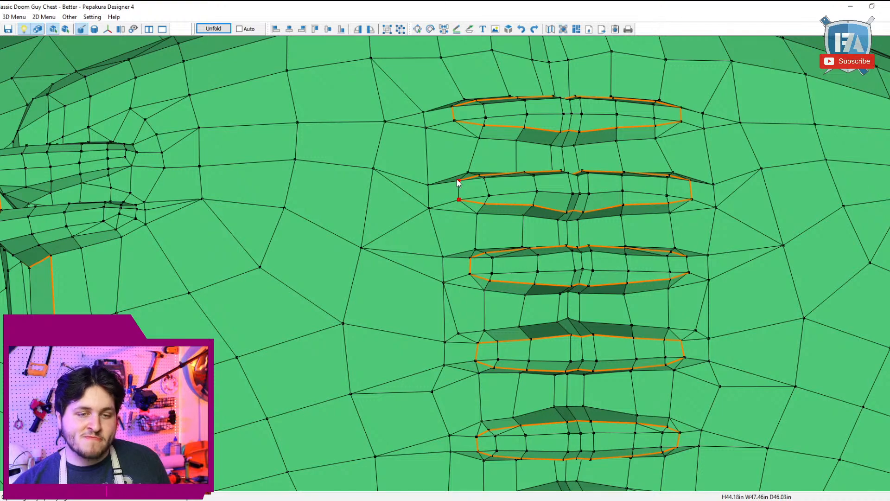
Step: Mark a cutline from the upper chest's central ridge outward along the left pectoral crease, down to the upper side rib
right_click_drag(588, 175, 576, 206)
scroll(574, 204, "down", 4)
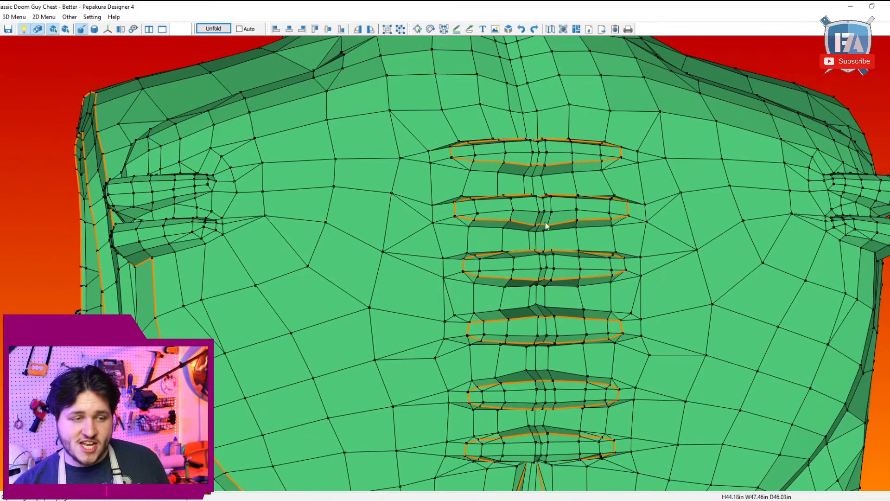
middle_click_drag(409, 179, 416, 144)
right_click_drag(415, 145, 443, 139)
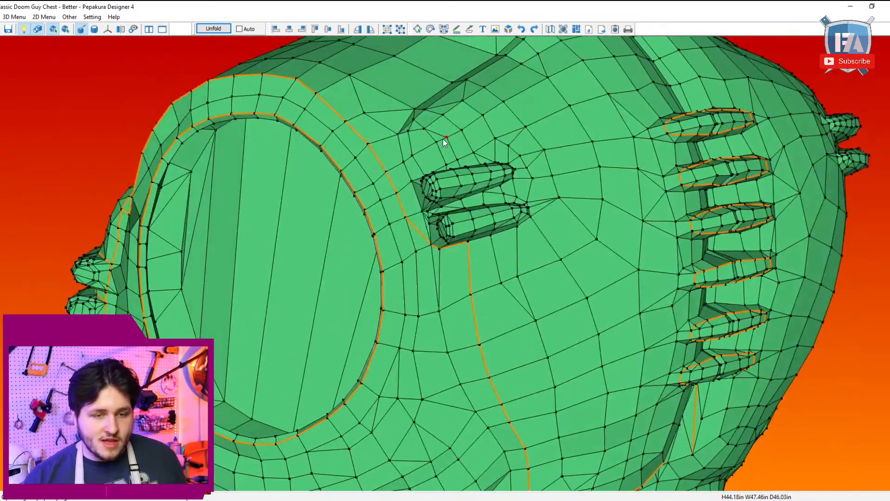
right_click_drag(457, 178, 470, 179)
scroll(572, 222, "up", 1)
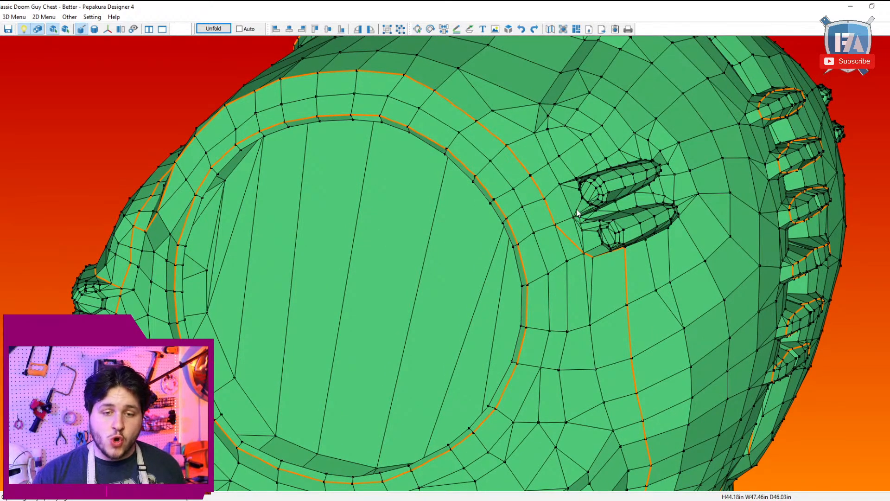
right_click_drag(588, 210, 566, 226)
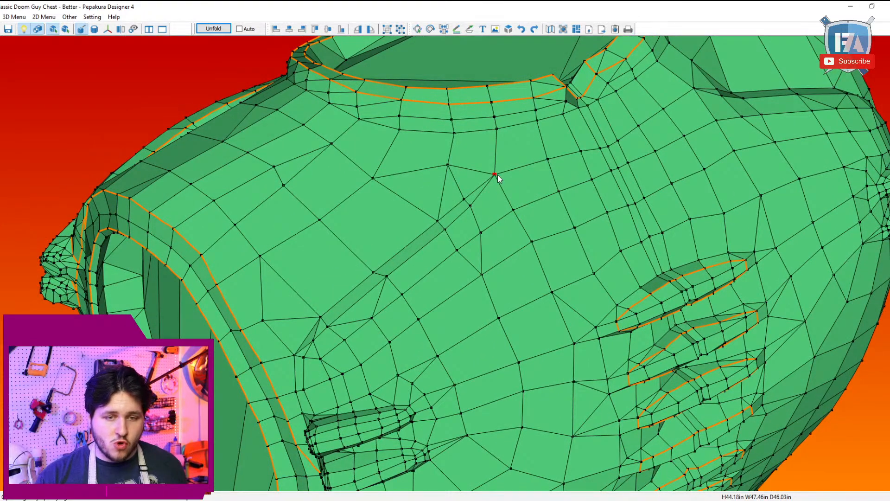
right_click_drag(551, 172, 574, 155)
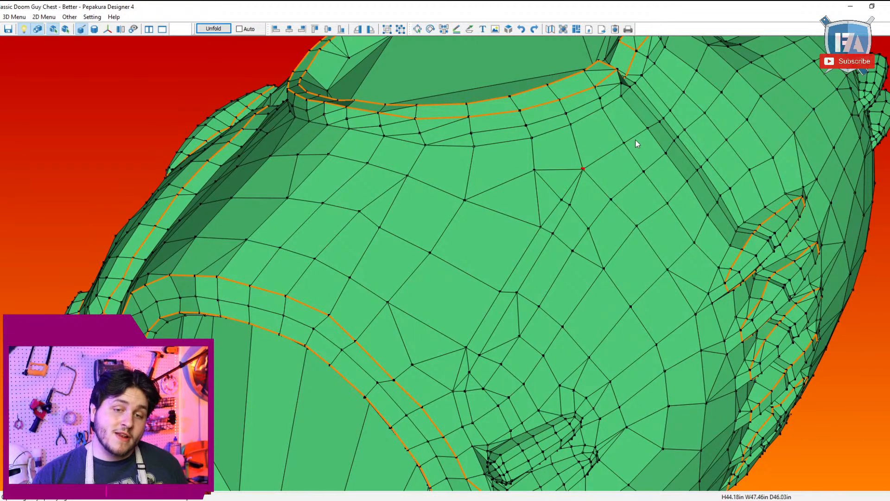
left_click(648, 129)
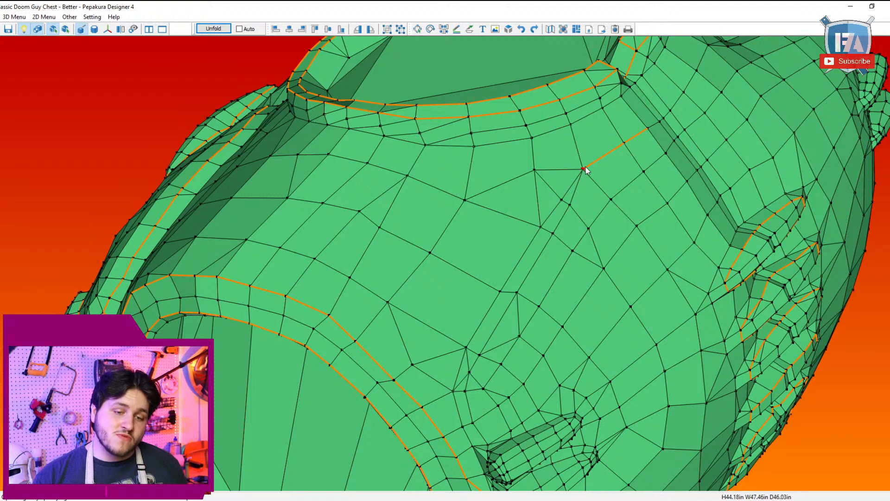
right_click_drag(579, 189, 578, 244)
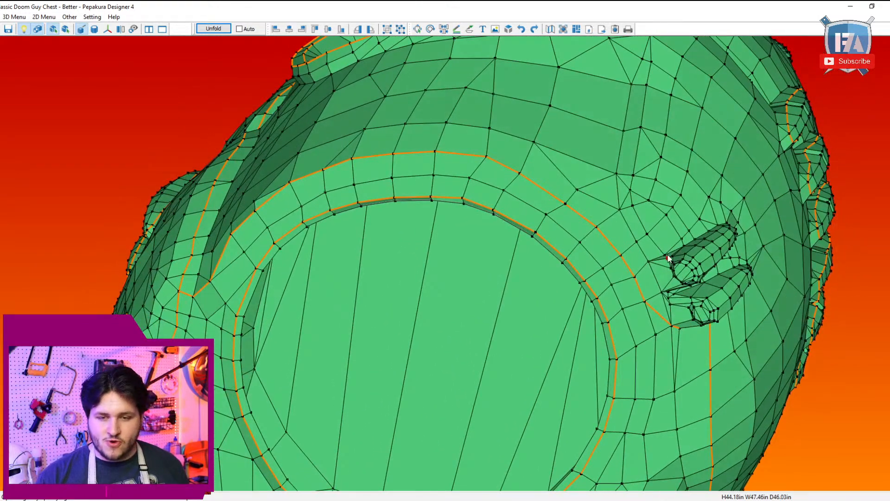
right_click_drag(663, 255, 100, 278)
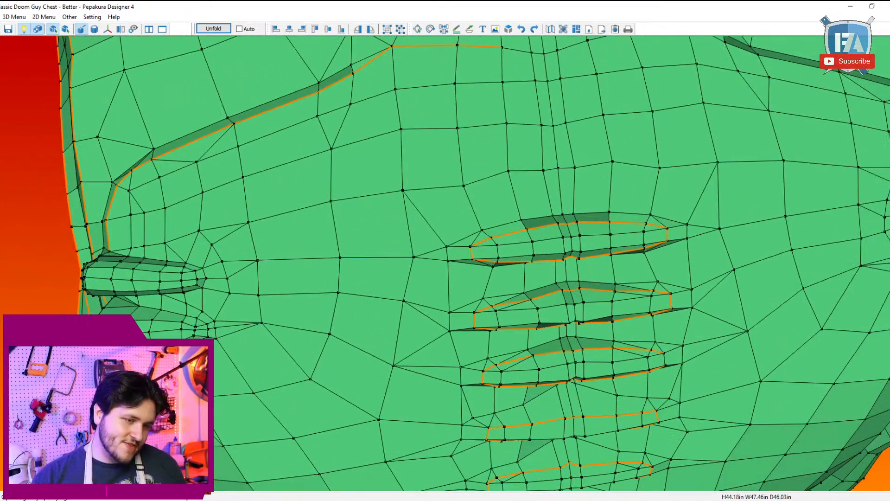
Step: Mark a cutline around the upper left side rib's base, along its upper edge, inner tip and lower edge
scroll(88, 275, "up", 2)
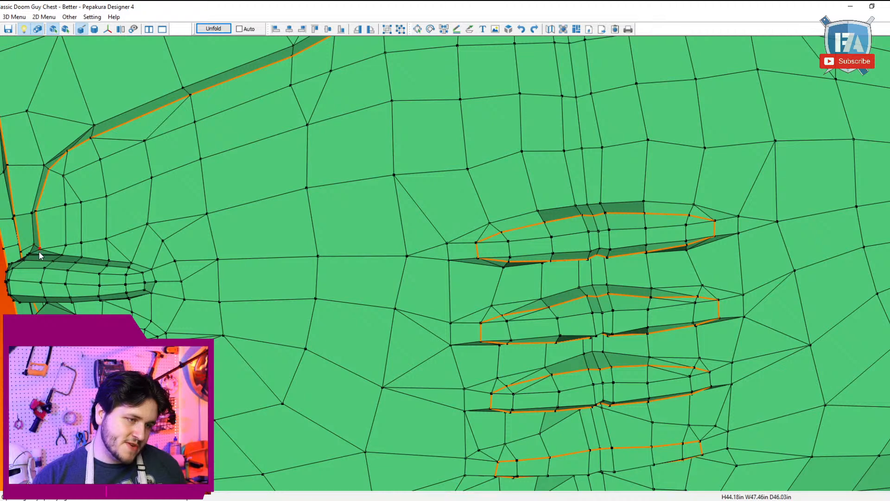
left_click(159, 279)
right_click_drag(179, 291, 239, 291)
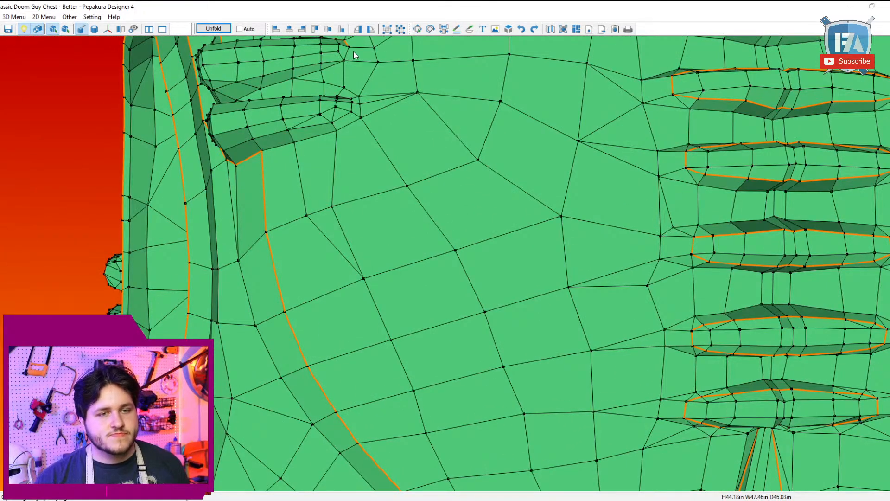
left_click(259, 89)
mouse_move(262, 93)
right_mouse_down()
mouse_move(265, 106)
mouse_move(273, 102)
right_mouse_up()
scroll(391, 278, "up", 2)
left_click(366, 296)
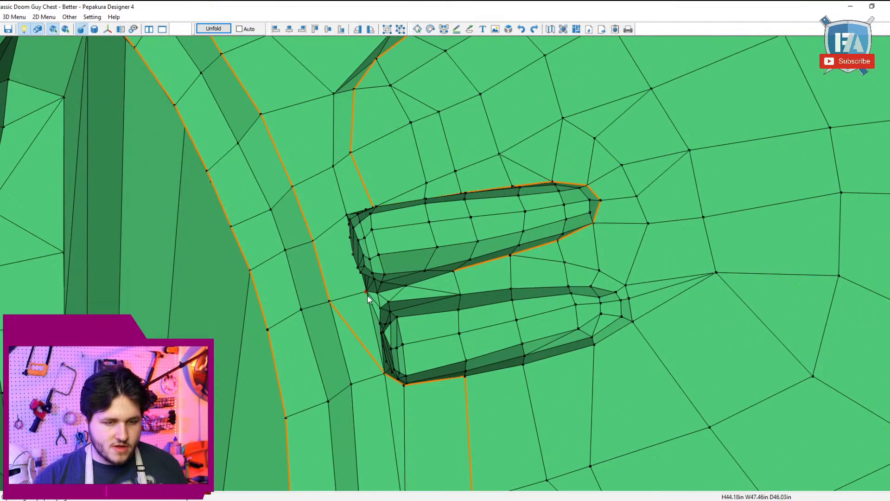
left_click(455, 272)
Step: Close the upper side rib's cutline across its outer end beside the arm opening
right_click_drag(404, 302, 418, 293)
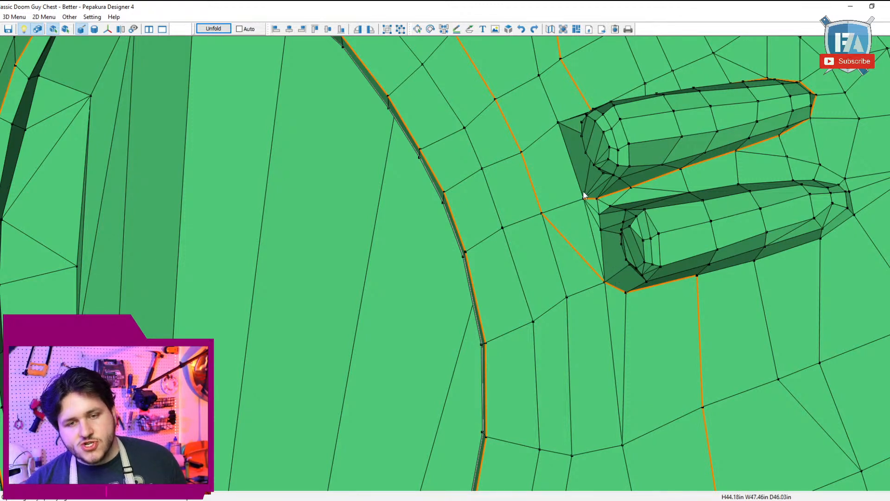
left_click(557, 123)
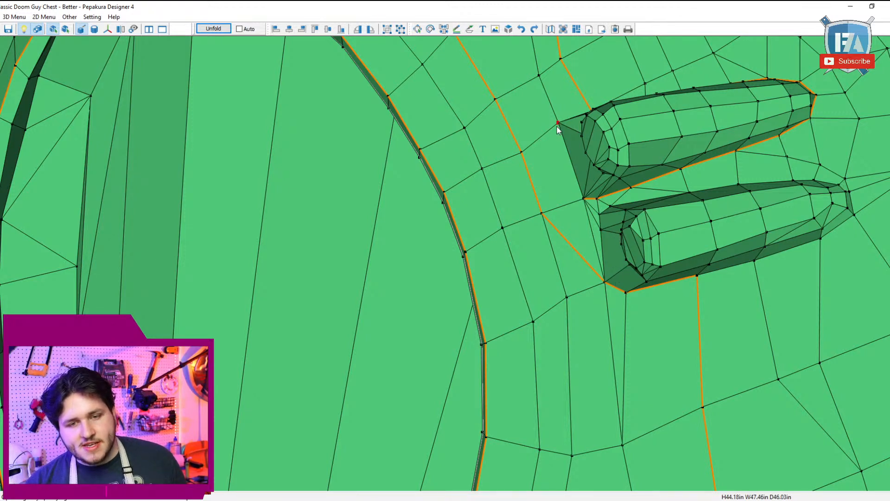
left_click(582, 201)
right_click_drag(582, 200, 607, 228)
left_click(706, 295)
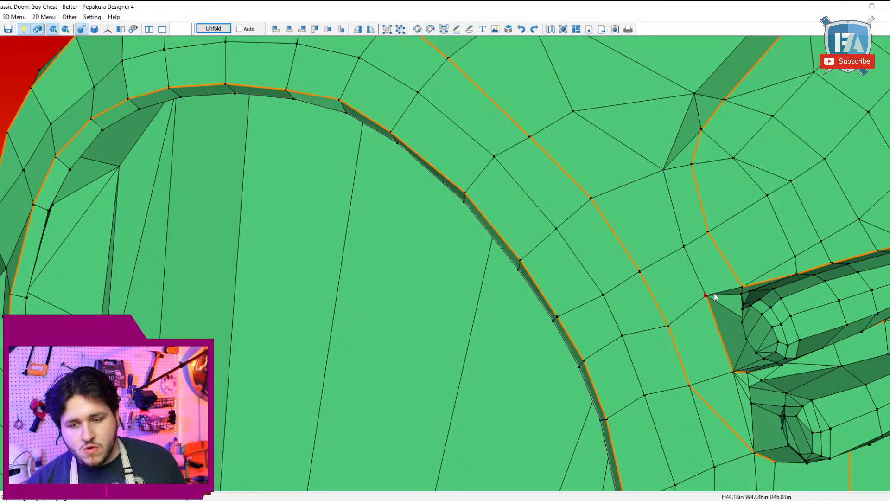
Step: Mark a cutline down the lower side rib's outer end and along its upper edge to the inner tip
right_click_drag(725, 337, 700, 333)
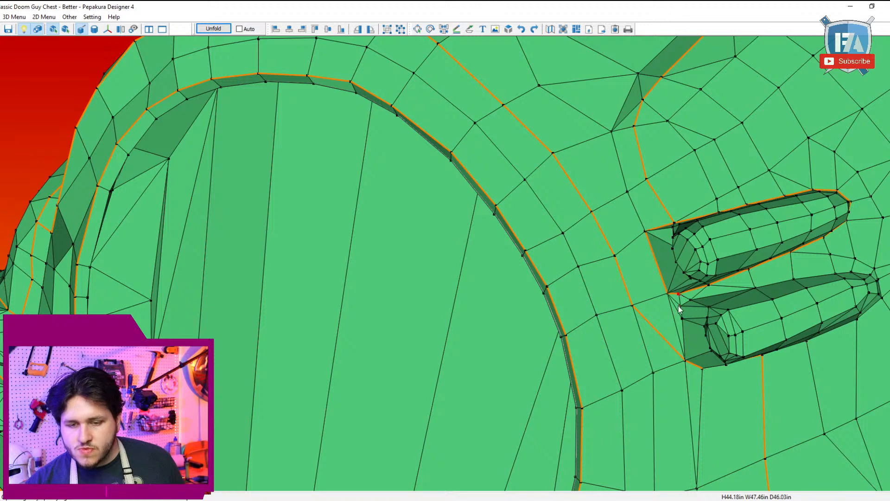
left_click(686, 361)
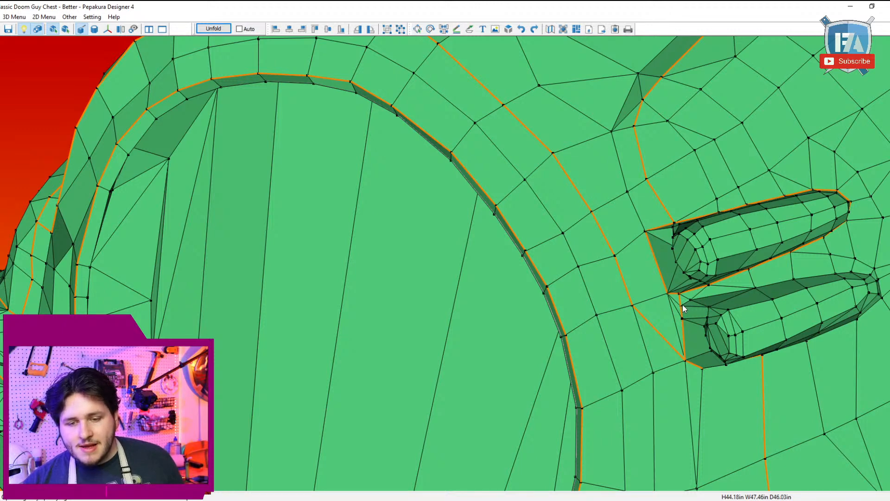
right_click_drag(714, 300, 690, 300)
left_click(605, 288)
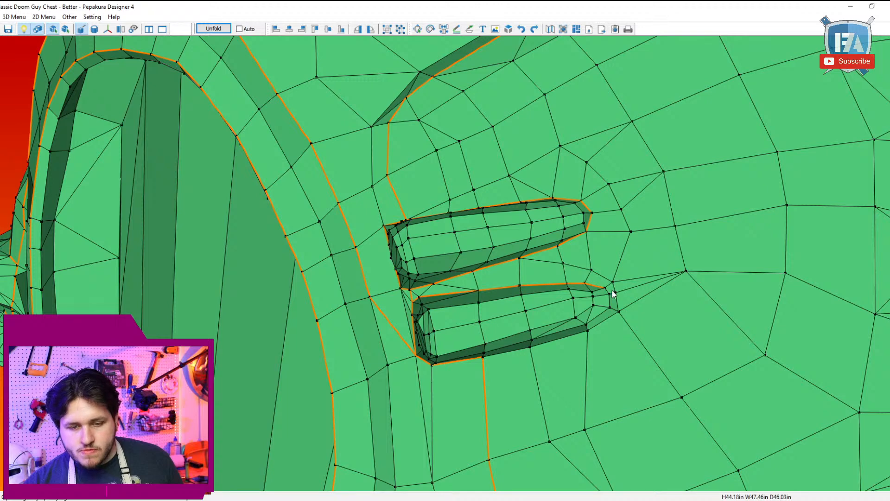
Step: Try to continue the lower side rib's cutline around its inner tip onto the underside
left_click(588, 325)
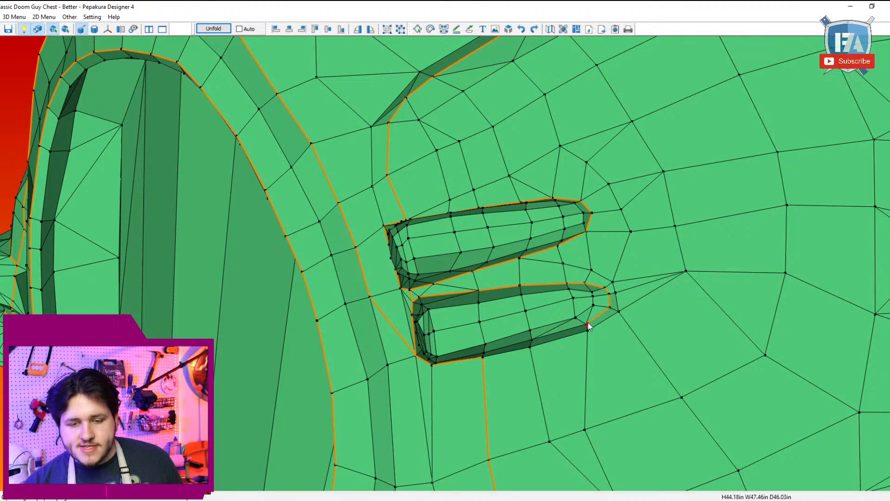
right_click_drag(493, 344, 503, 337)
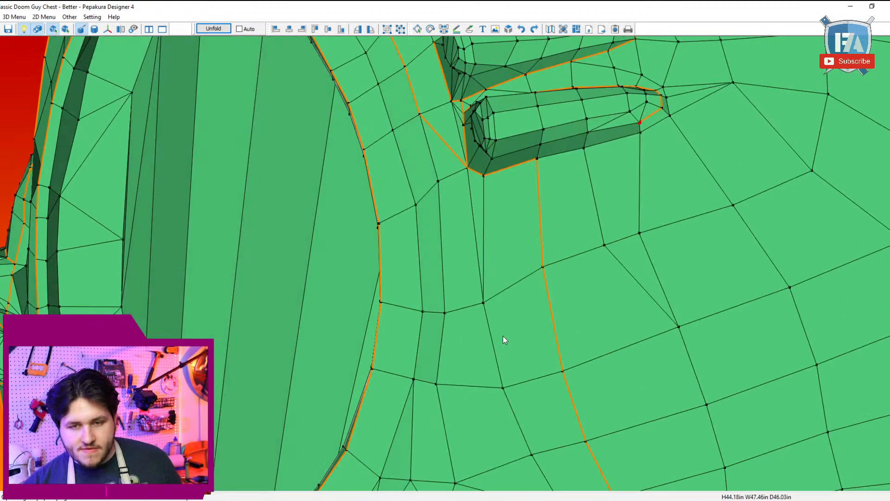
right_click_drag(599, 223, 633, 249)
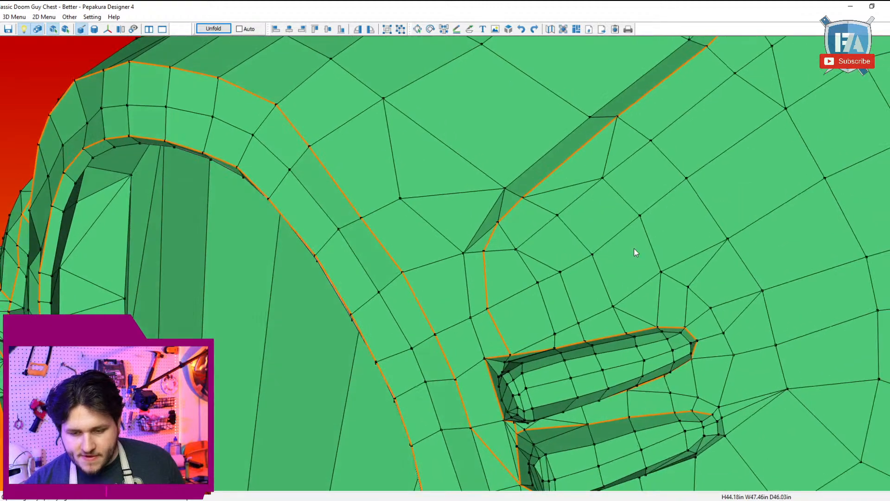
right_click_drag(717, 454, 694, 435)
right_click_drag(536, 318, 566, 357)
right_click_drag(478, 321, 446, 317)
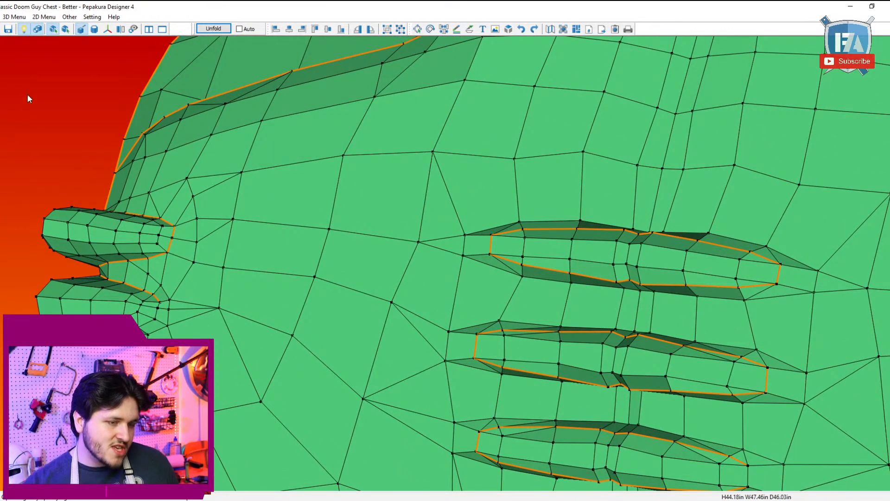
left_click(14, 16)
mouse_move(119, 28)
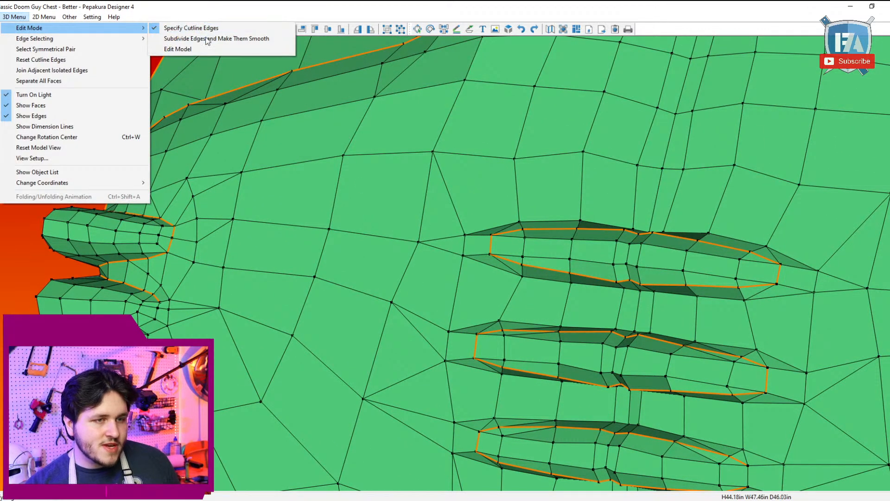
left_click(203, 41)
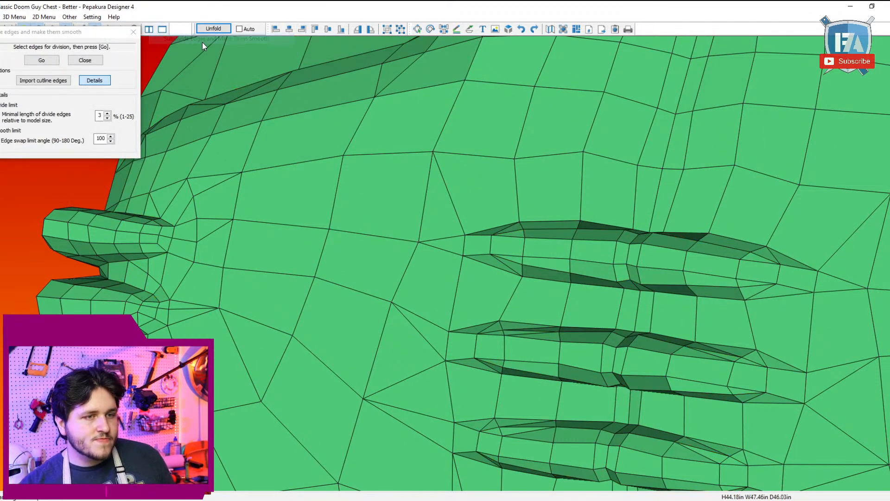
left_click(136, 27)
Step: Adjust the mesh edge at the lower left side rib's inner tip so it follows the rib's base toward the underside
left_click(14, 16)
mouse_move(116, 27)
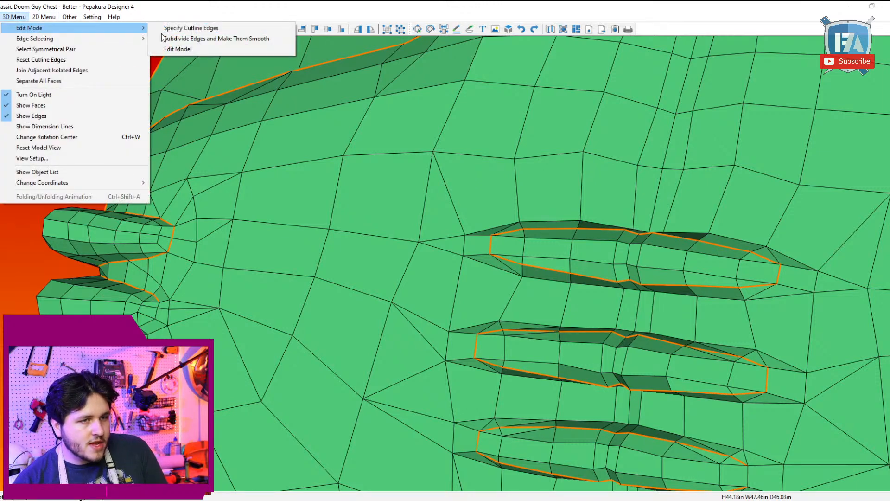
left_click(178, 52)
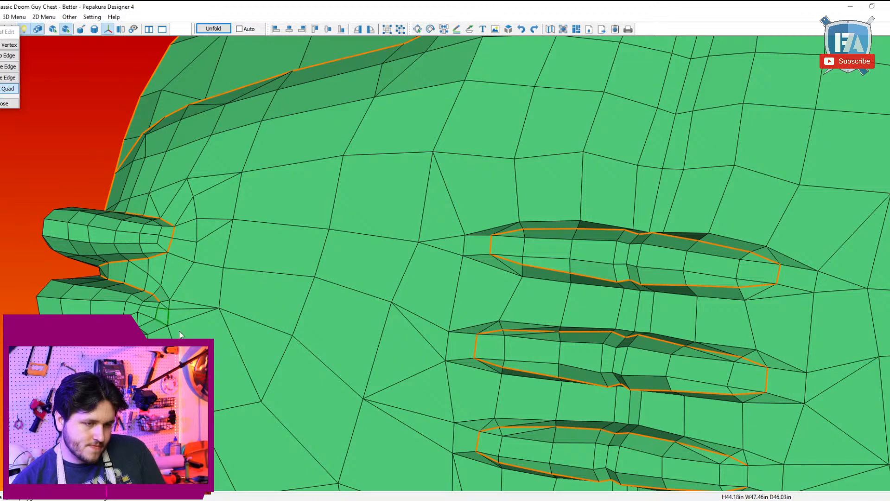
left_click_drag(193, 262, 231, 259)
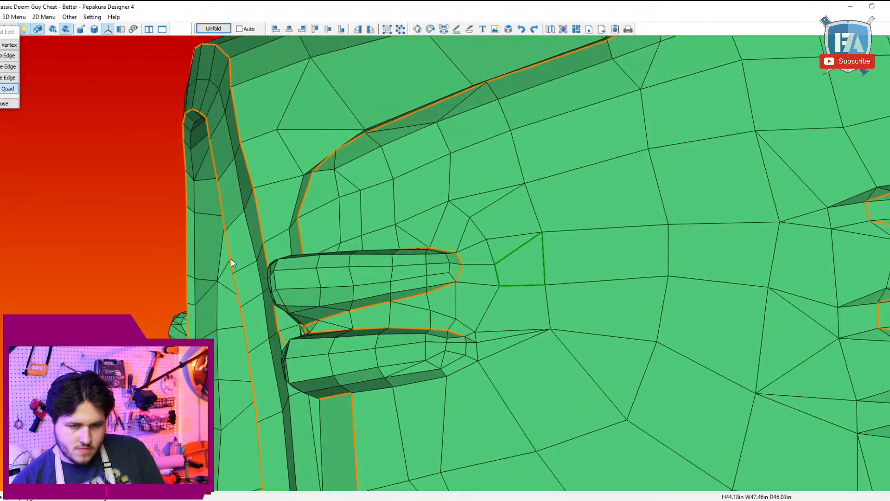
left_click(22, 17)
mouse_move(40, 30)
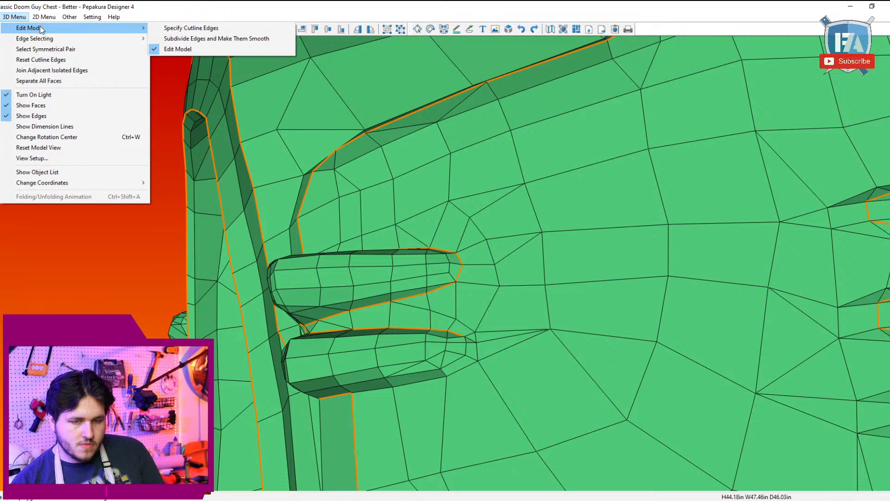
left_click(448, 374)
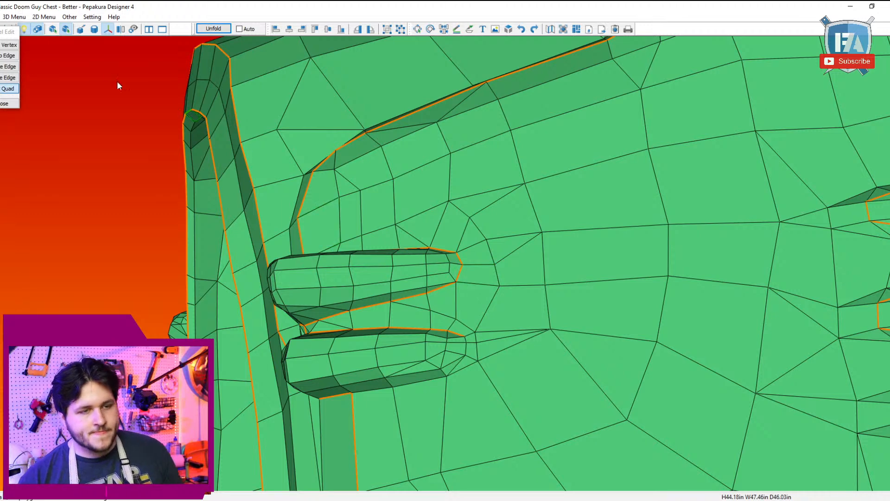
Step: Mark the lower left side rib's cutline around its inner tip and along its underside to the existing body cutline
left_click(14, 17)
mouse_move(31, 28)
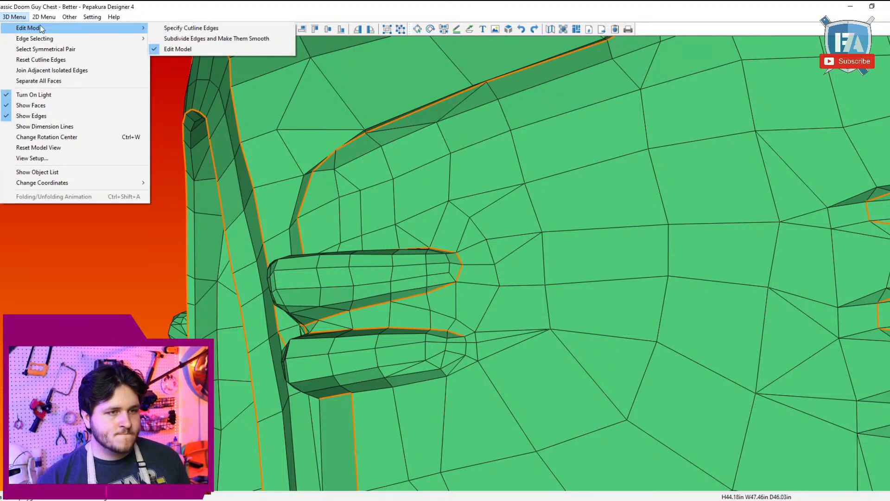
left_click(185, 28)
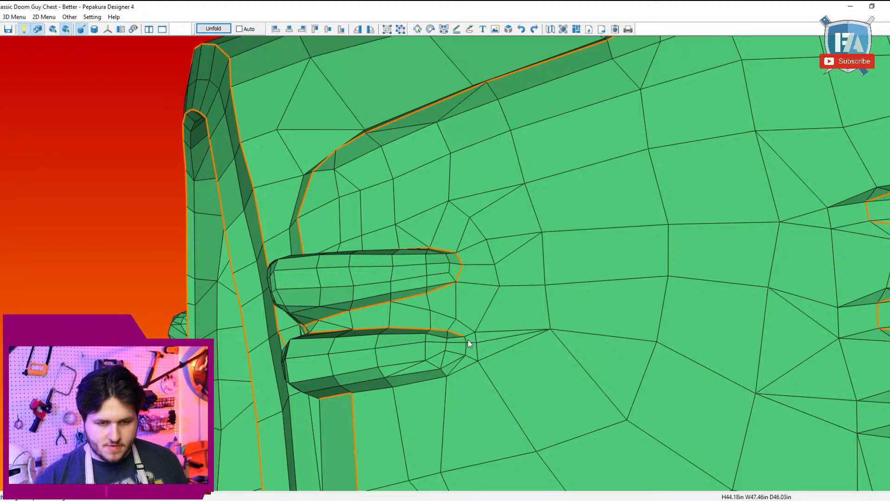
left_click(14, 17)
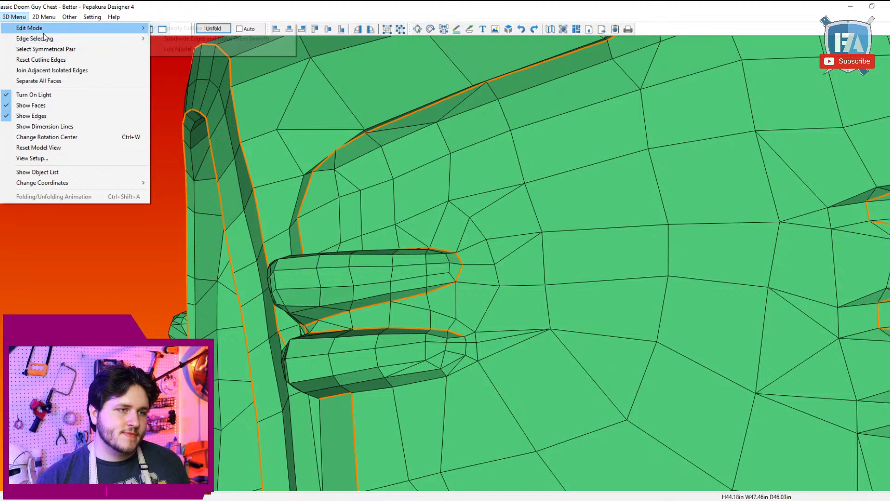
mouse_move(62, 43)
left_click(178, 49)
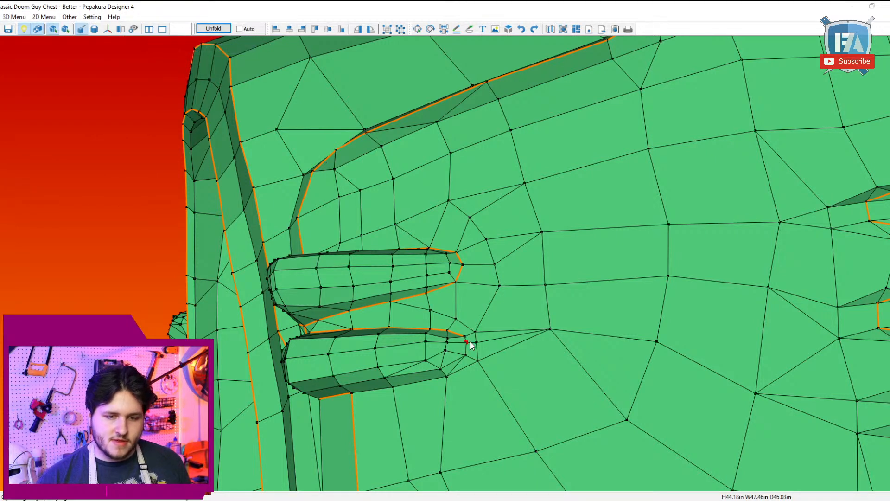
left_click(447, 377)
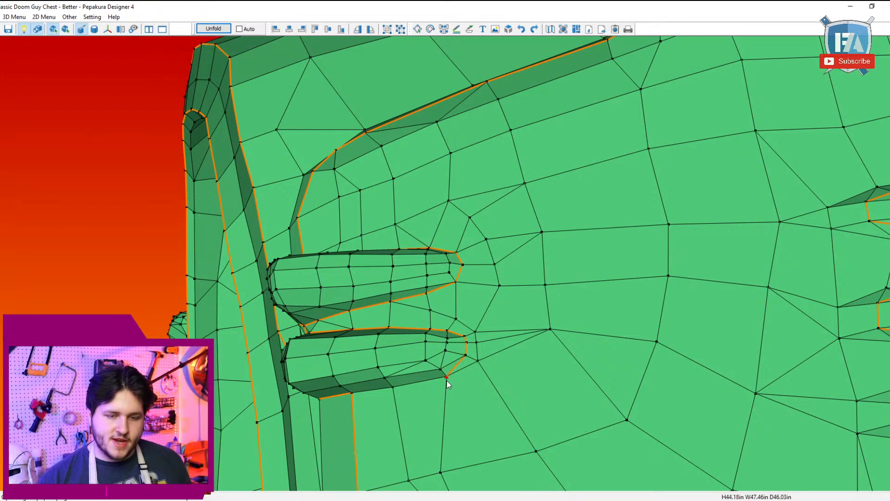
left_click(352, 394)
scroll(530, 385, "down", 5)
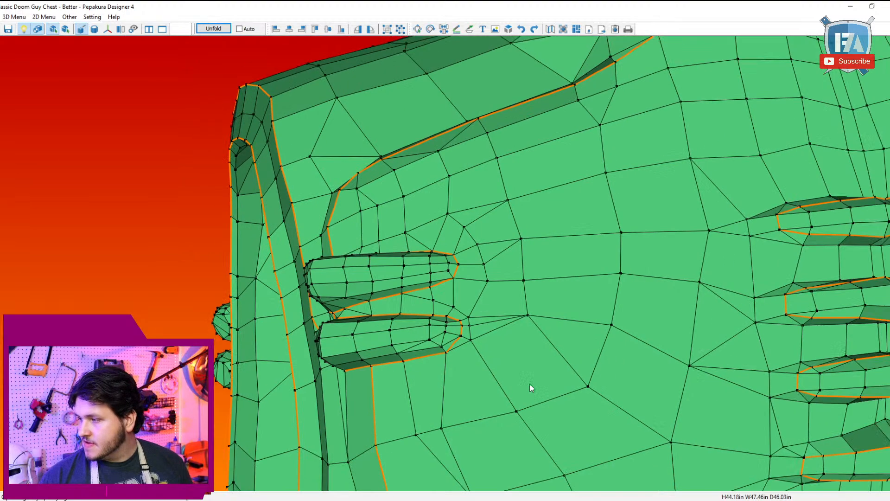
Step: Adjust the mesh edge at the inner tip of the lower side rib on the opposite side of the chest
middle_click_drag(677, 354, 665, 337)
right_click_drag(665, 339, 573, 357)
scroll(573, 357, "up", 3)
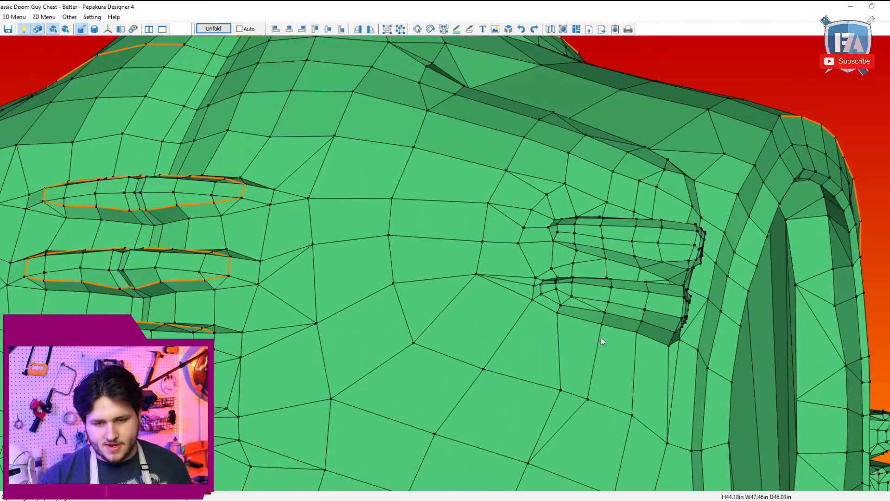
left_click(19, 17)
mouse_move(93, 26)
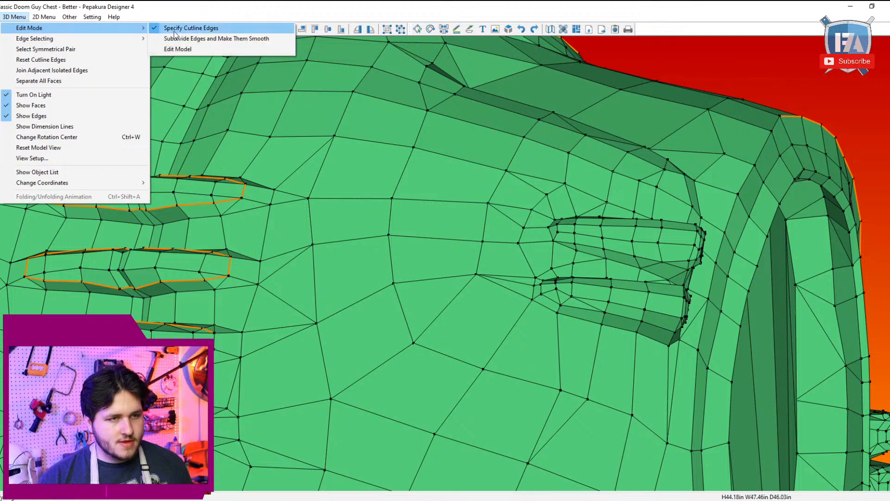
left_click(181, 48)
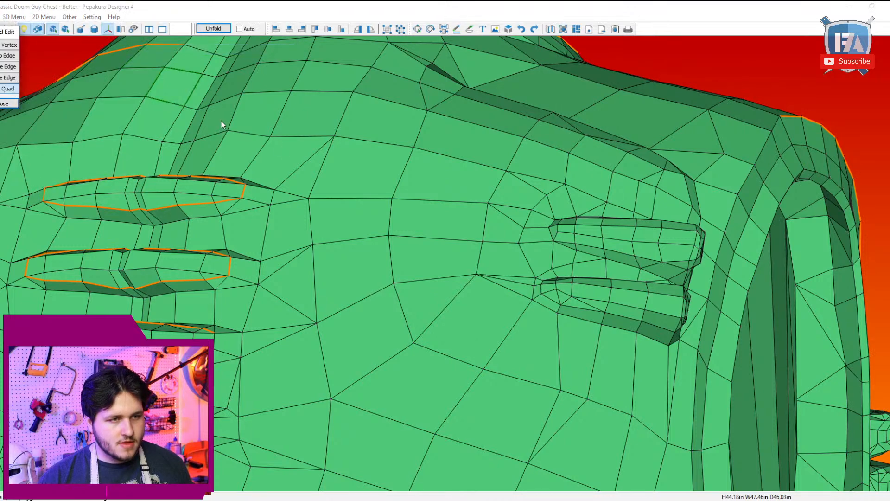
left_click(550, 307)
Step: Mark a cutline along the opposite lower side rib's underside, from its outer end to its inner tip
left_click(14, 16)
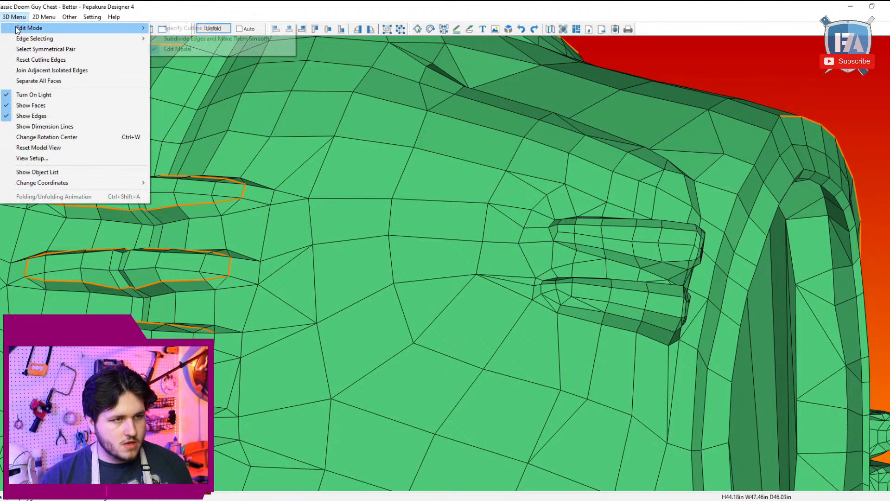
mouse_move(92, 27)
left_click(203, 27)
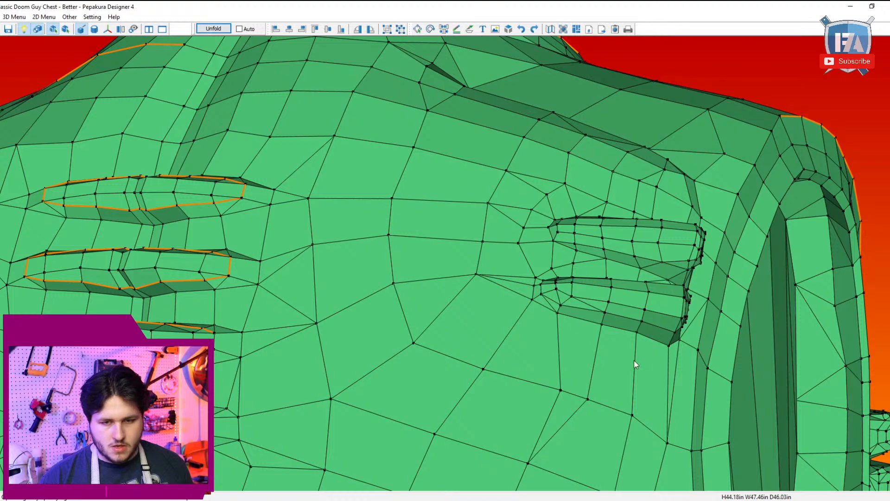
left_click(541, 294)
scroll(564, 302, "down", 5)
Step: Mark vertical cutlines along the centreline between the lower abdominal recesses
middle_click_drag(319, 297, 344, 274)
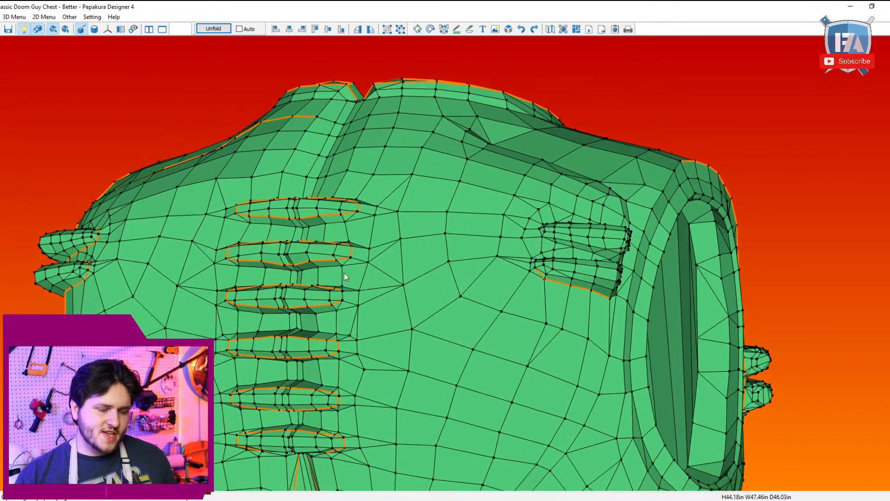
right_click_drag(344, 273, 364, 248)
scroll(423, 313, "up", 5)
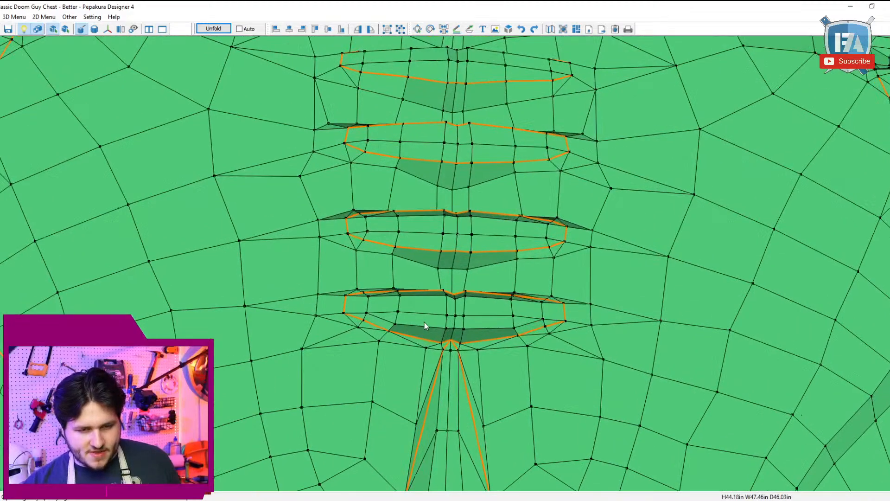
scroll(431, 323, "up", 2)
mouse_move(452, 300)
right_mouse_down()
mouse_move(450, 318)
mouse_move(452, 307)
right_mouse_up()
middle_click_drag(452, 308, 472, 246)
scroll(443, 333, "up", 1)
right_click_drag(450, 316, 468, 302)
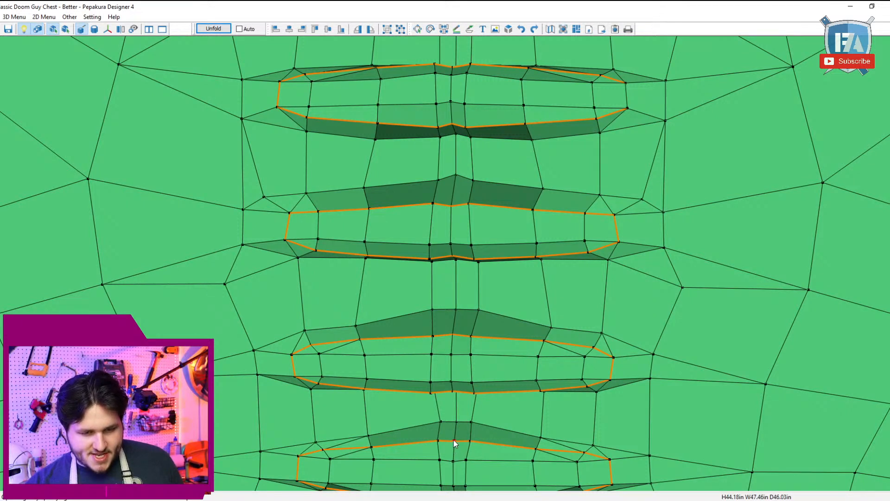
left_click(455, 392)
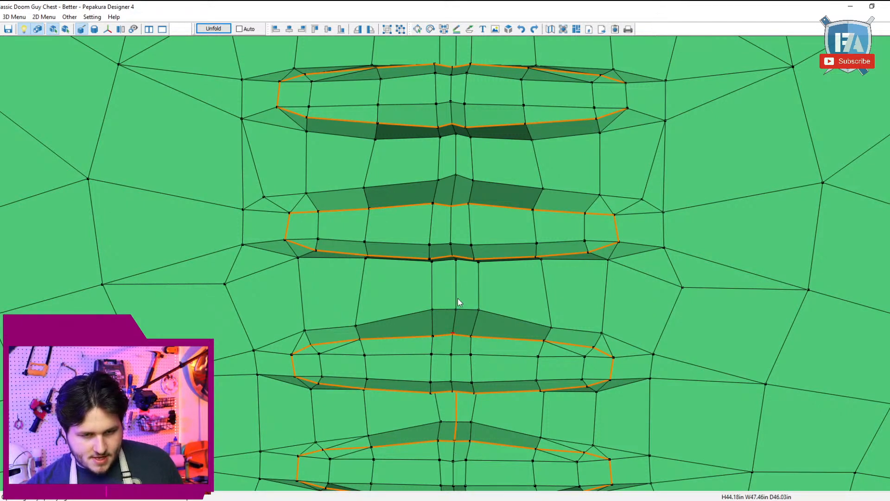
left_click(456, 258)
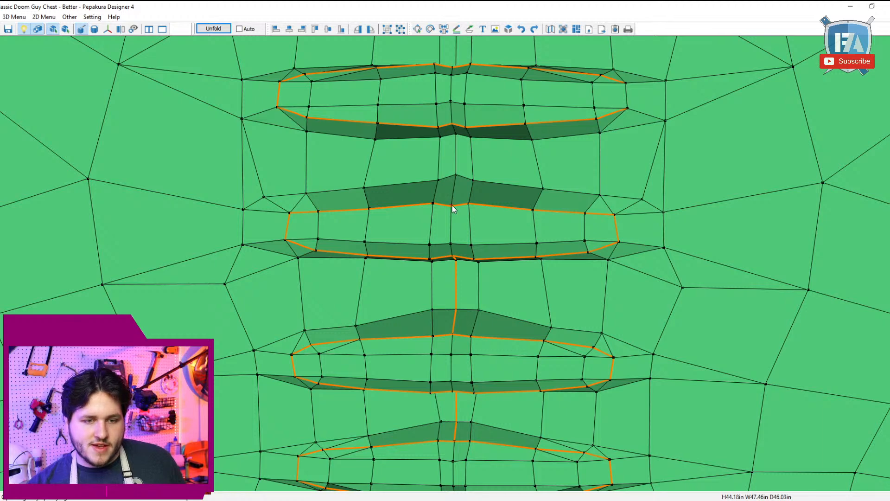
Step: Continue the vertical centreline cutlines between the remaining abdominal recesses up to the topmost one
left_click(453, 125)
middle_click_drag(452, 124, 450, 162)
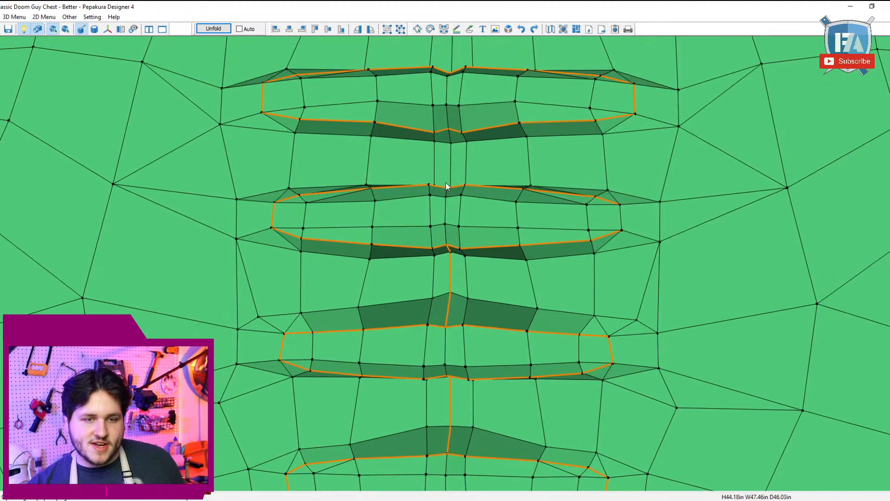
left_click(449, 129)
middle_click_drag(449, 129, 450, 167)
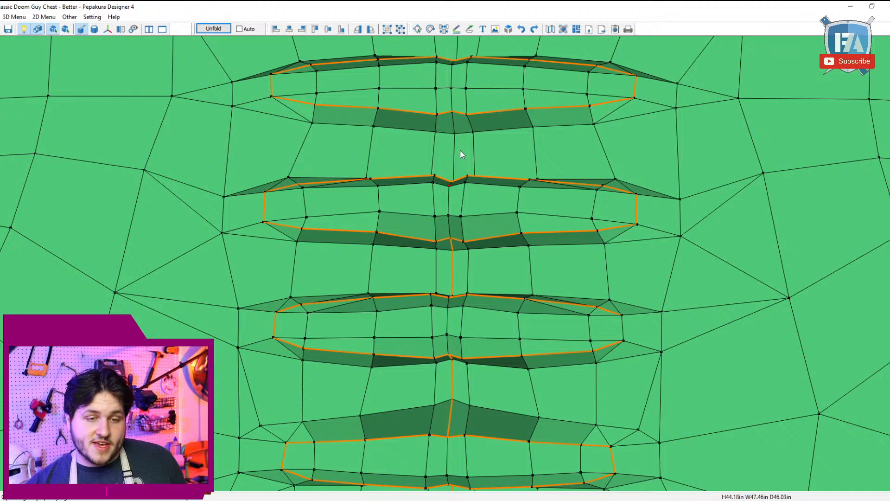
left_click(453, 124)
middle_click_drag(453, 125, 457, 213)
Step: Mark a centreline cutline from the neck notch to the top abdominal recess, and extend the pectoral crease cutline across to the opposite crease
scroll(430, 187, "down", 6)
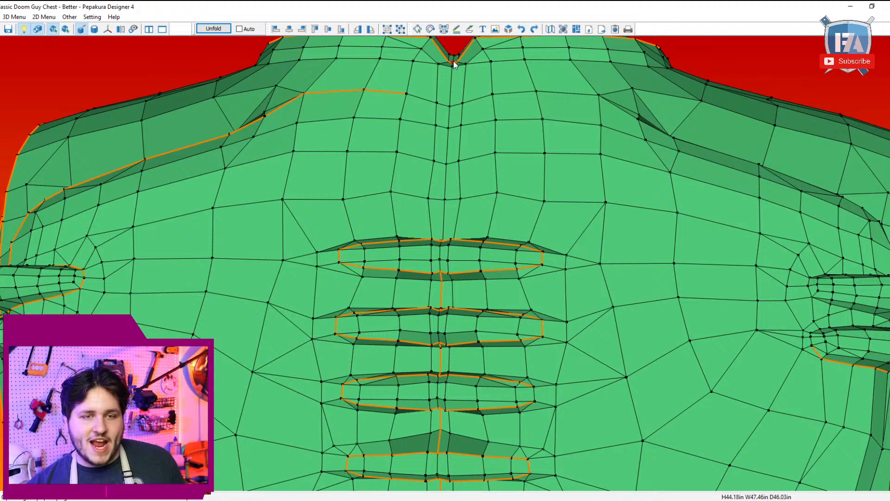
scroll(453, 85, "up", 6)
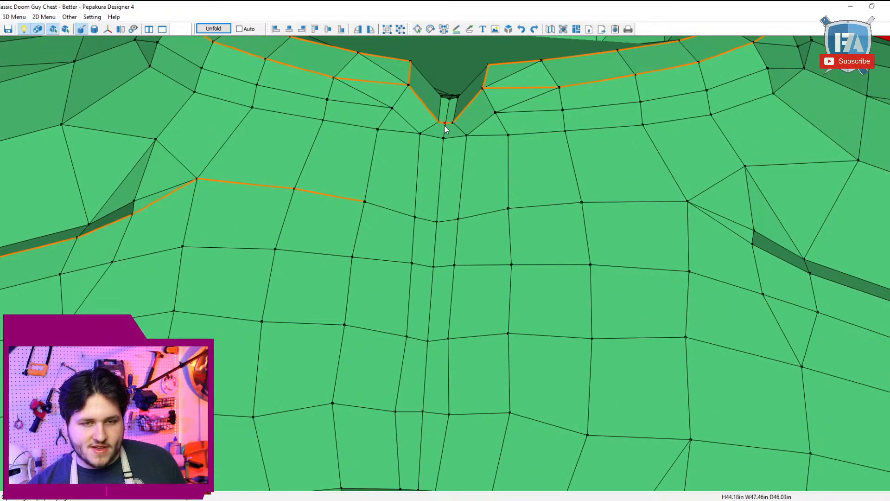
left_click(445, 128)
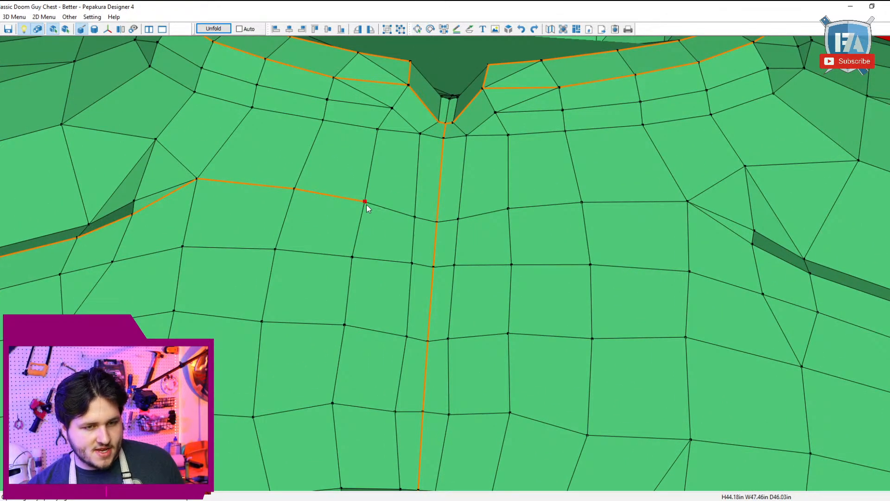
left_click(688, 202)
scroll(689, 204, "down", 8)
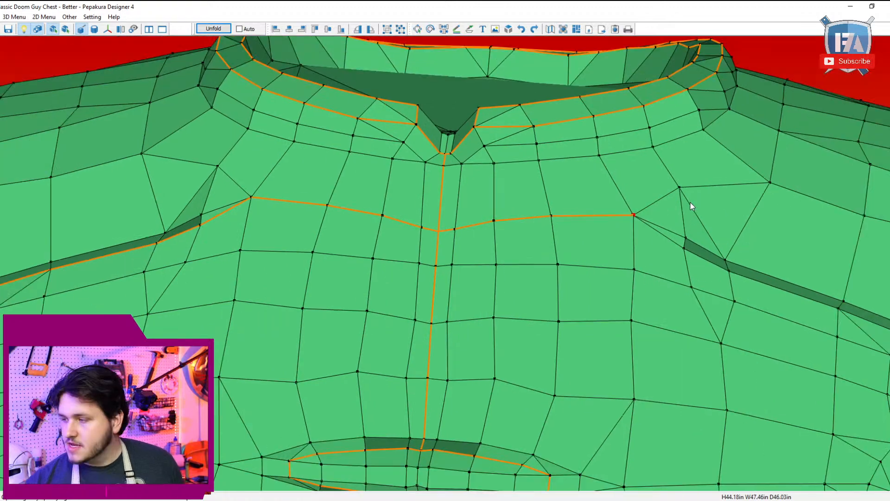
Step: Mark a cutline along the lower waist rim from the front centre to the corner at the side of the torso
left_click_drag(218, 365, 454, 125)
right_click_drag(452, 121, 459, 129)
scroll(459, 130, "up", 2)
left_click_drag(304, 199, 250, 240)
left_click(178, 297)
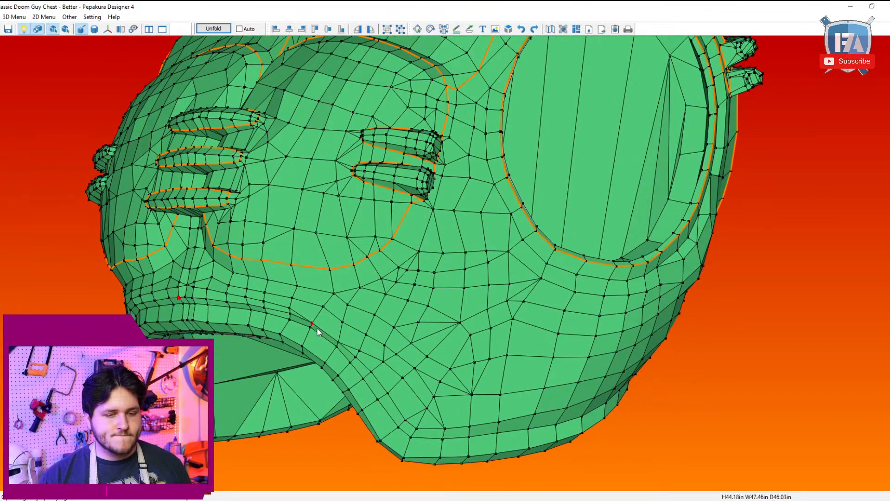
left_click(337, 344)
right_click_drag(357, 355, 359, 353)
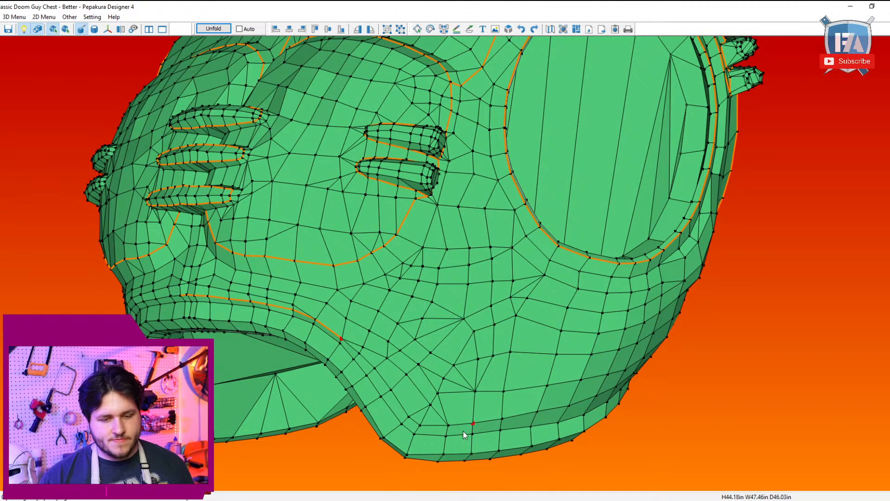
left_click(419, 425)
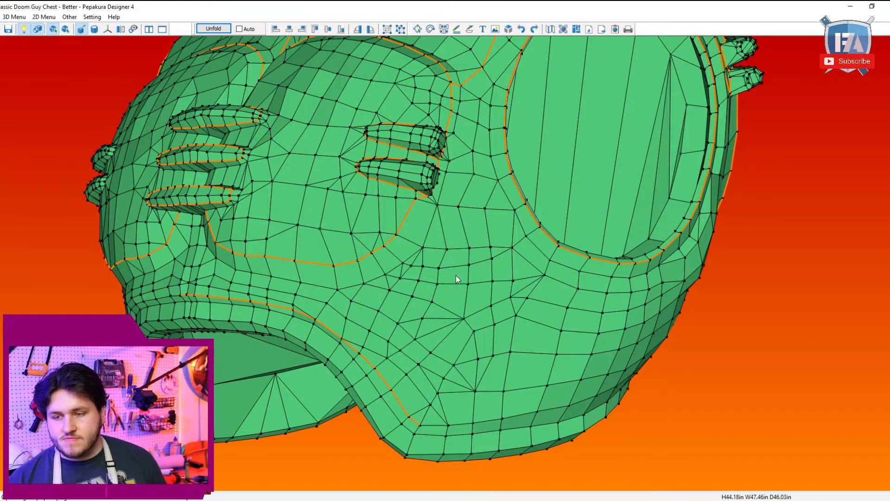
right_click_drag(565, 429, 536, 396)
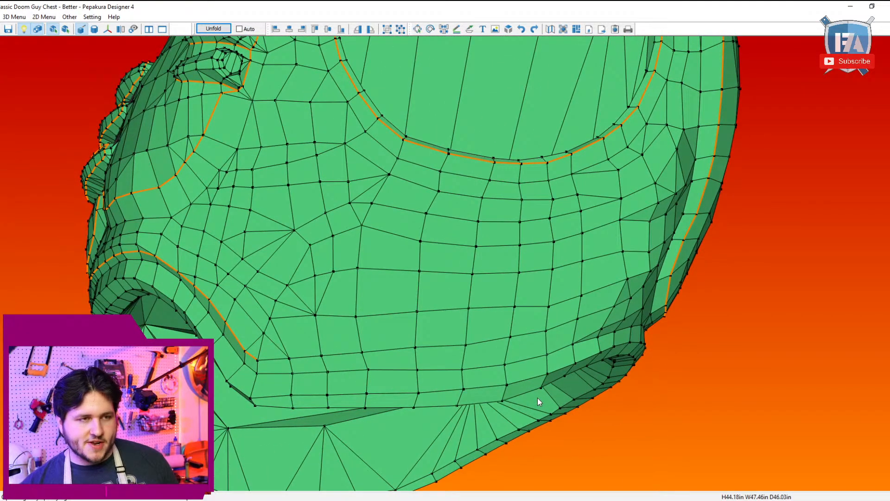
left_click(25, 18)
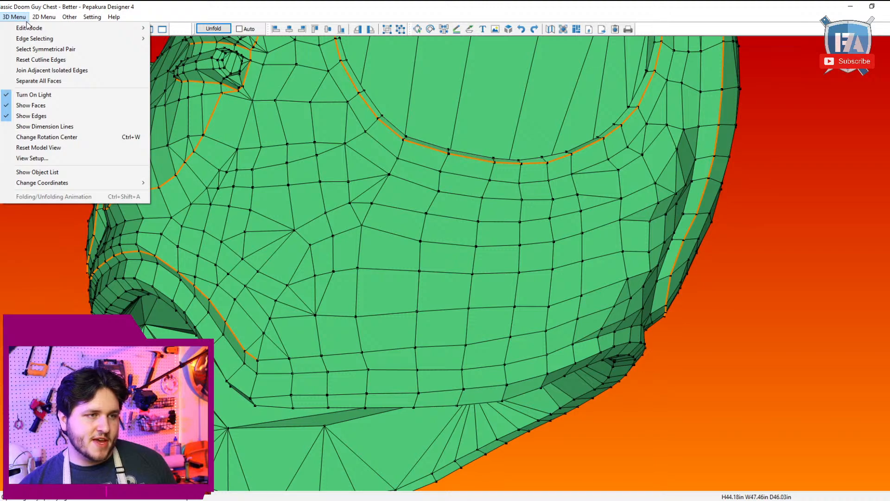
mouse_move(27, 28)
left_click(186, 54)
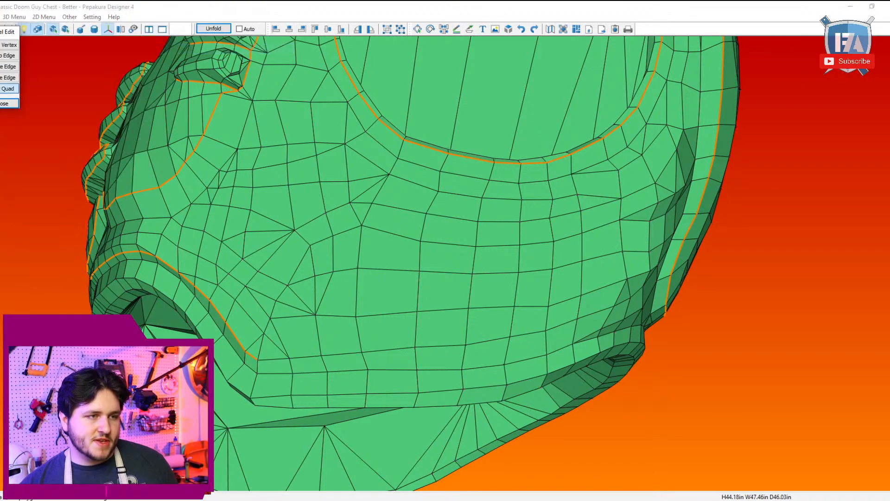
right_click_drag(372, 321, 315, 331)
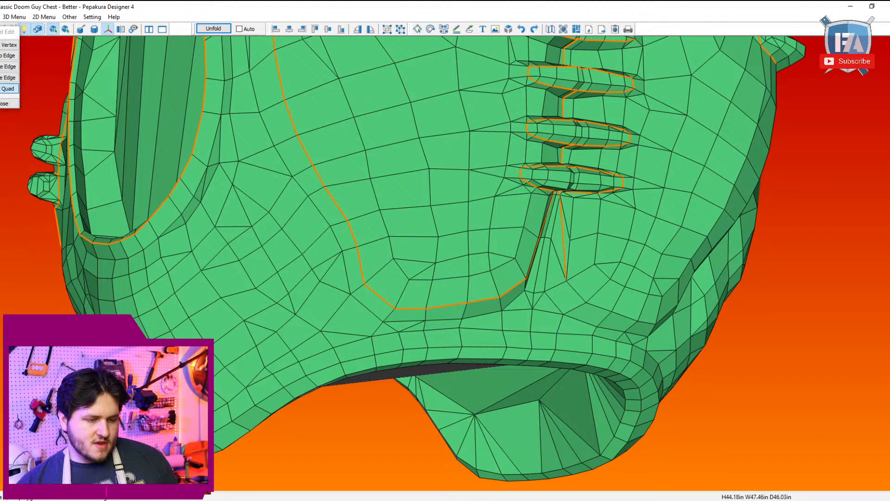
right_click_drag(310, 433, 343, 445)
right_click_drag(228, 435, 324, 381)
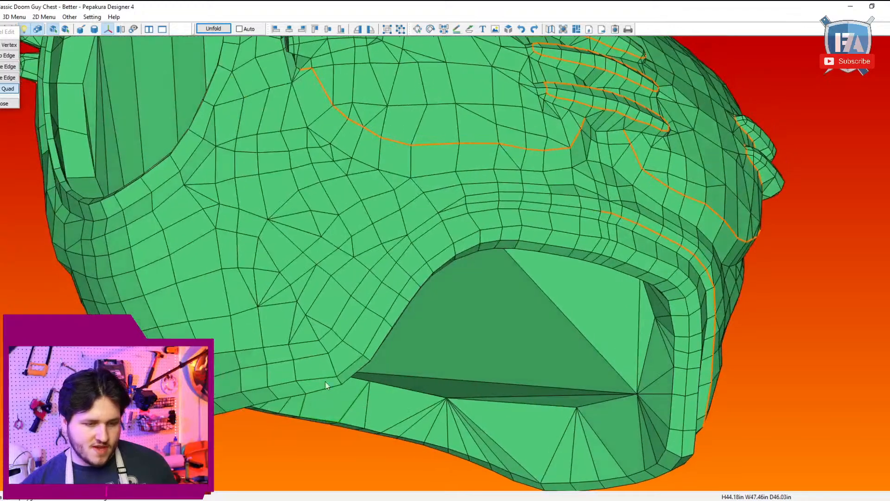
left_click(14, 17)
mouse_move(56, 28)
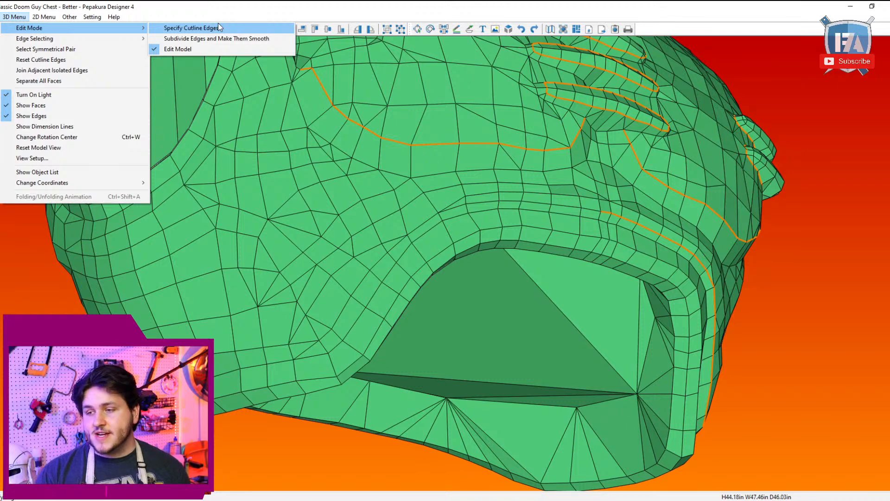
left_click(190, 28)
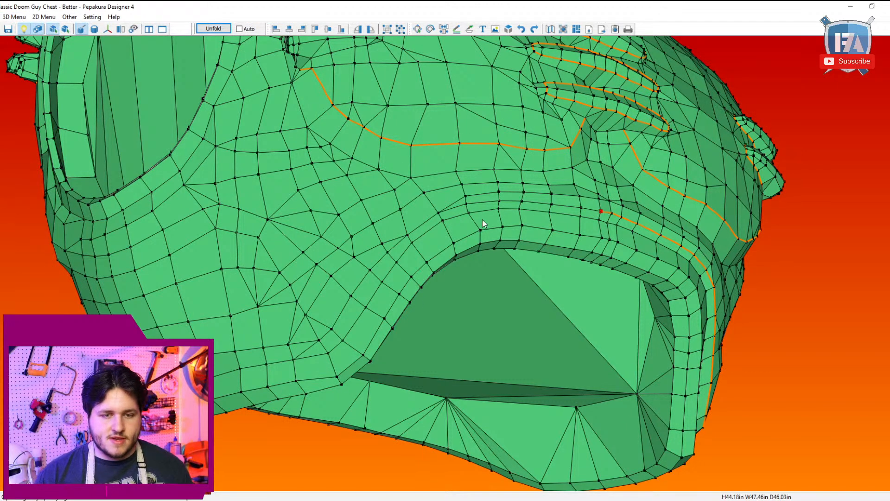
Step: Extend the waist rim cutline from the side corner along the lower edge of the torso's side
left_click_drag(467, 230, 490, 236)
left_click_drag(621, 255, 646, 260)
left_click_drag(667, 296, 397, 339)
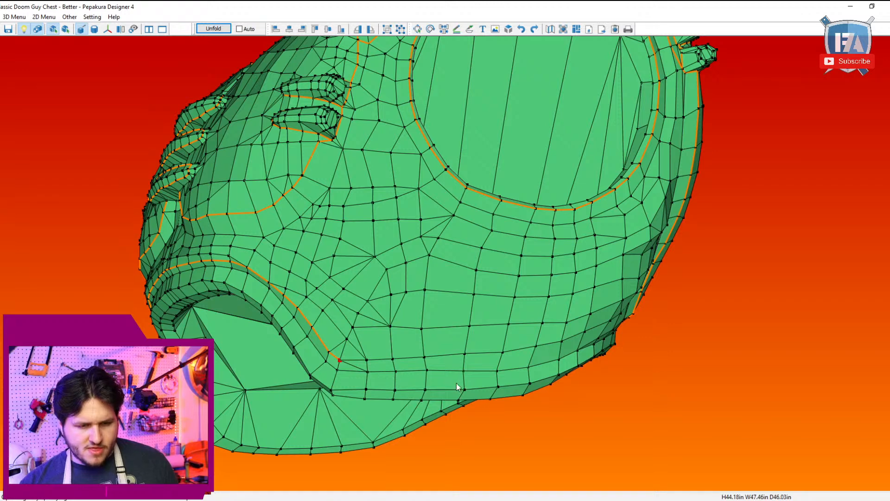
left_click(531, 371)
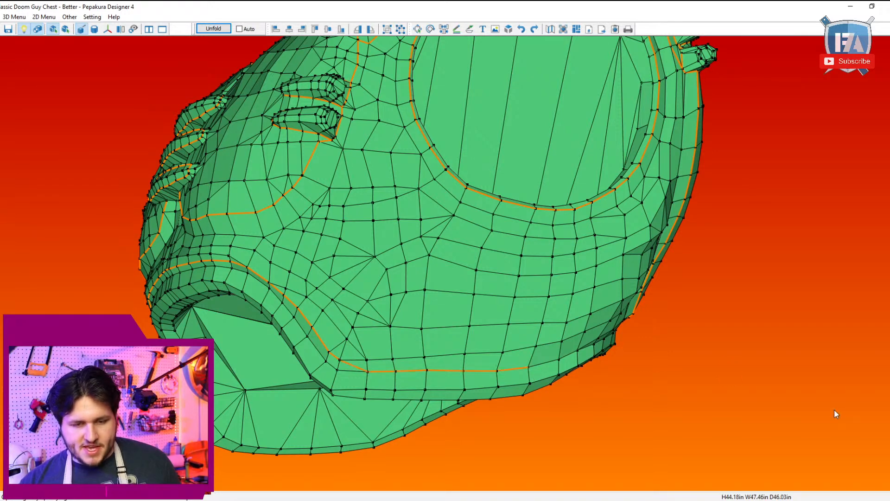
left_click_drag(835, 413, 825, 396)
left_click(9, 17)
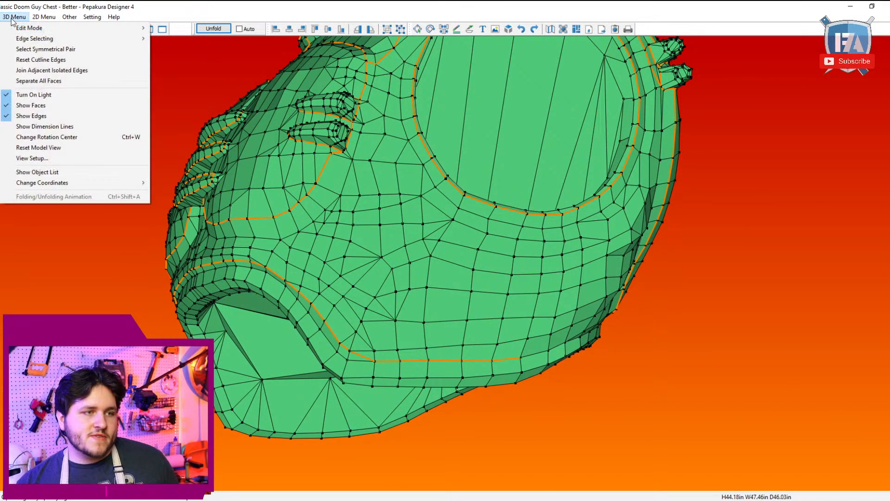
mouse_move(93, 28)
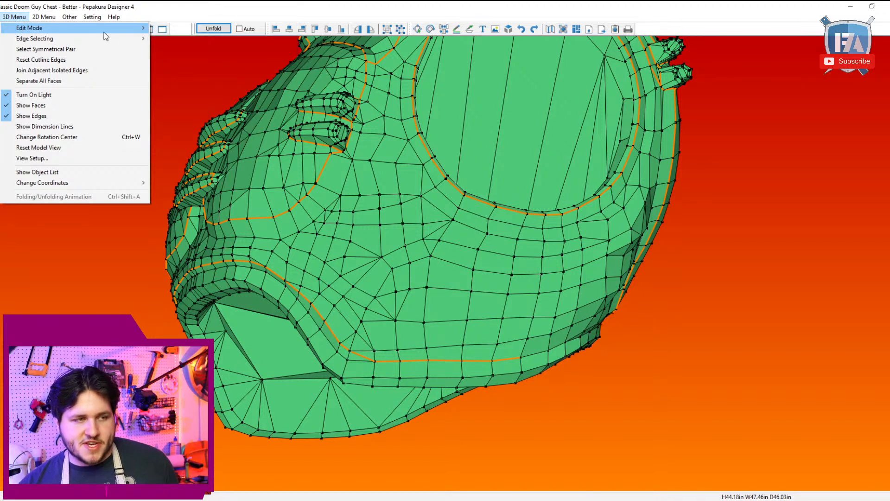
mouse_move(103, 45)
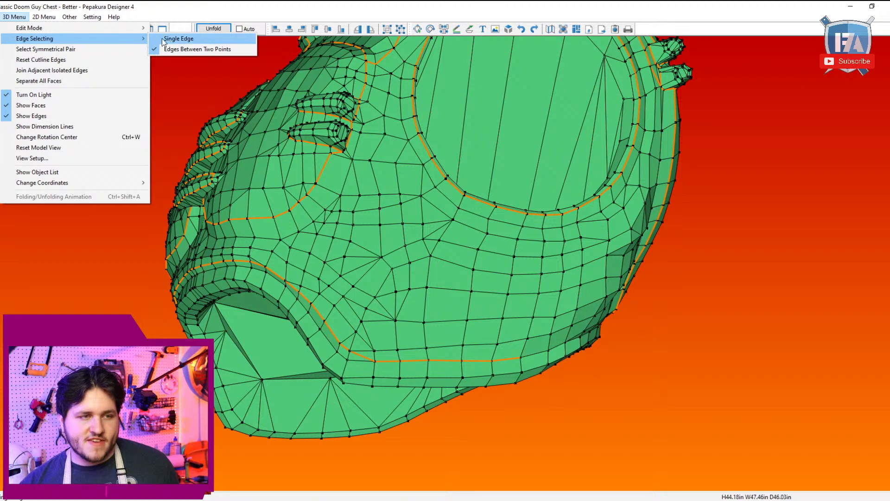
left_click(206, 394)
Step: Continue the lower side rim cutline around to the back and up to the lower corner of the back panel crease
left_click_drag(503, 348, 504, 382)
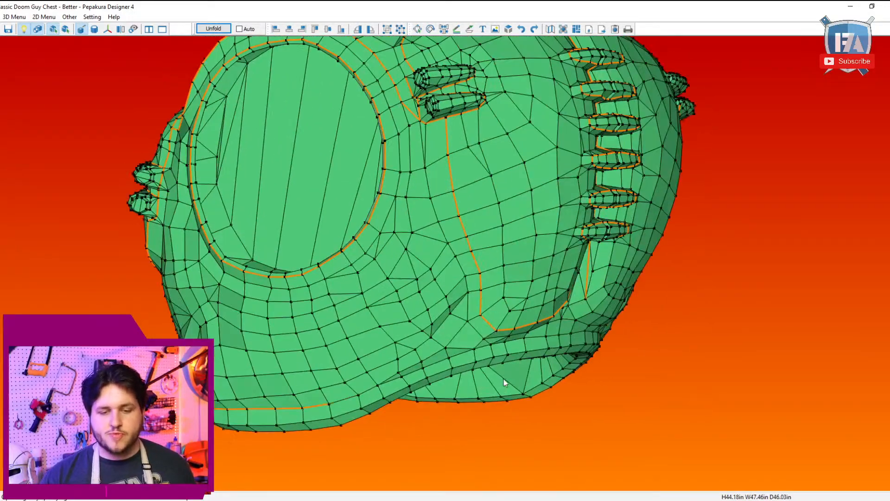
mouse_move(468, 358)
left_mouse_down()
mouse_move(468, 340)
mouse_move(459, 344)
left_mouse_up()
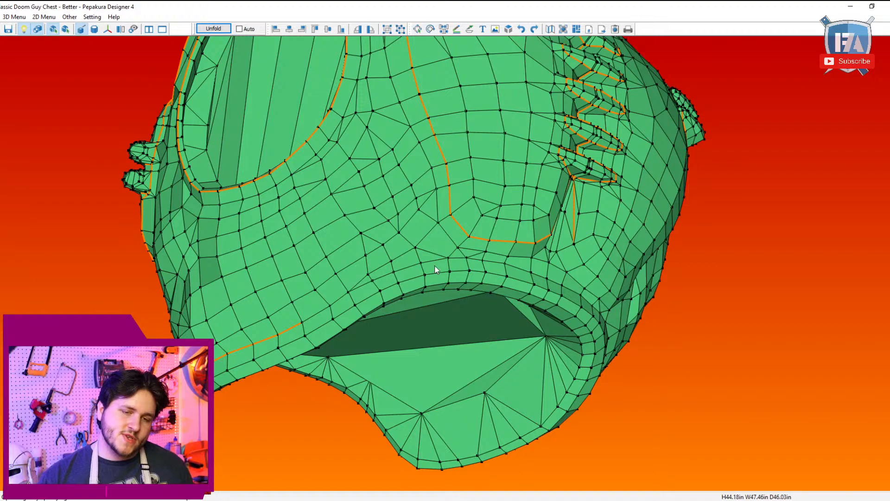
left_click_drag(435, 270, 435, 344)
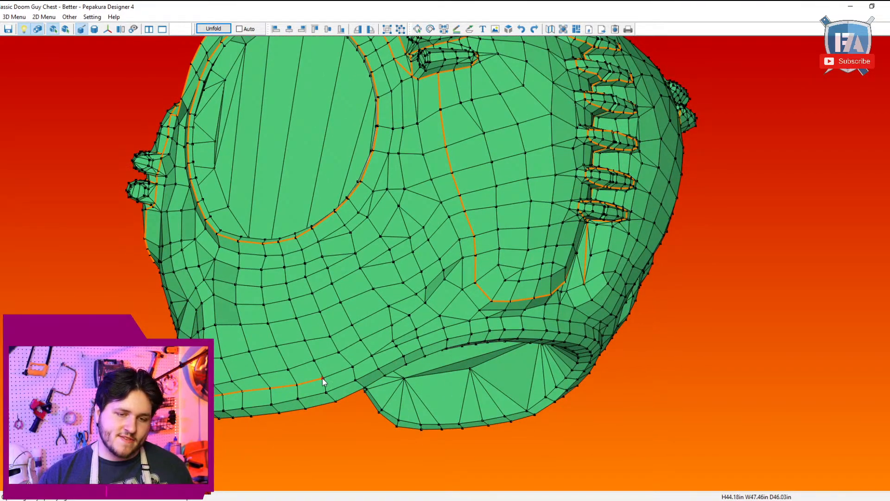
left_click_drag(324, 381, 547, 307)
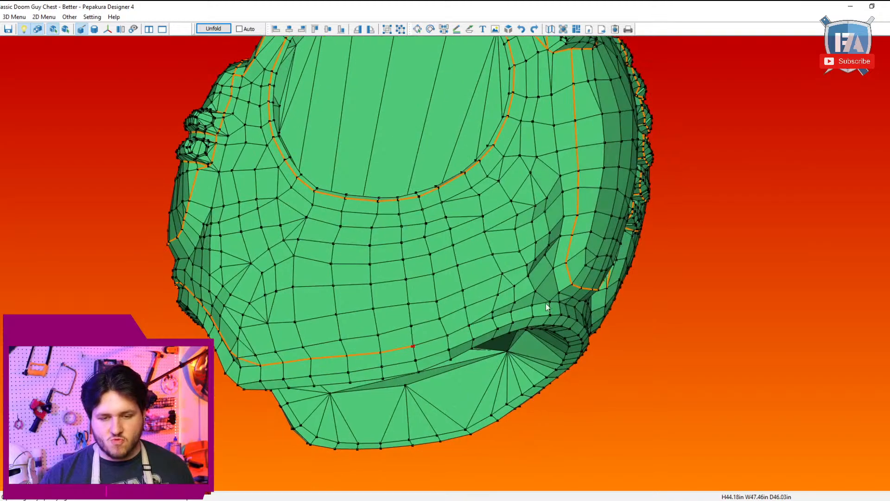
left_click(566, 263)
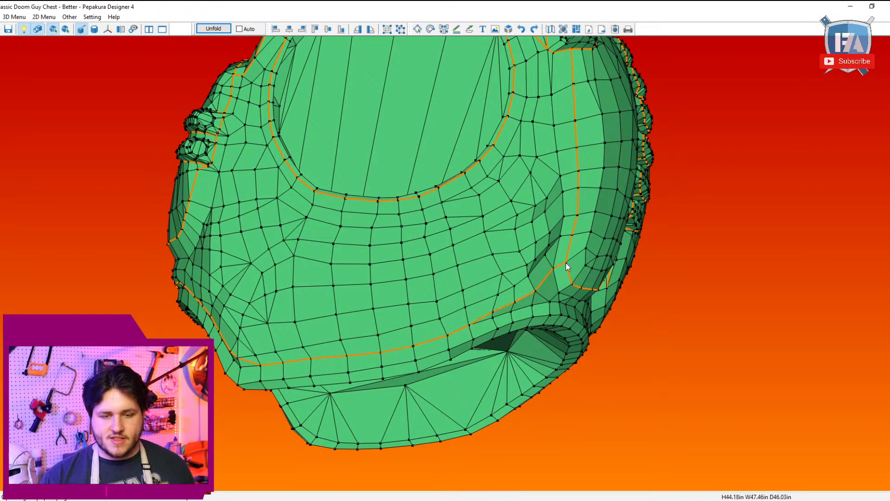
Step: Mark a dart on the lower side of the torso, with cutlines from the waist curve out to the side and down to the bottom rim
left_click_drag(573, 297, 500, 300)
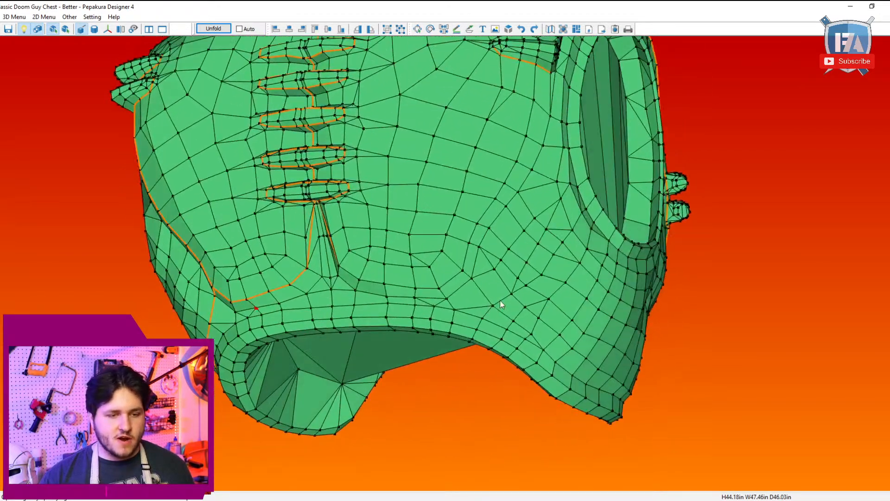
left_click_drag(402, 287, 586, 324)
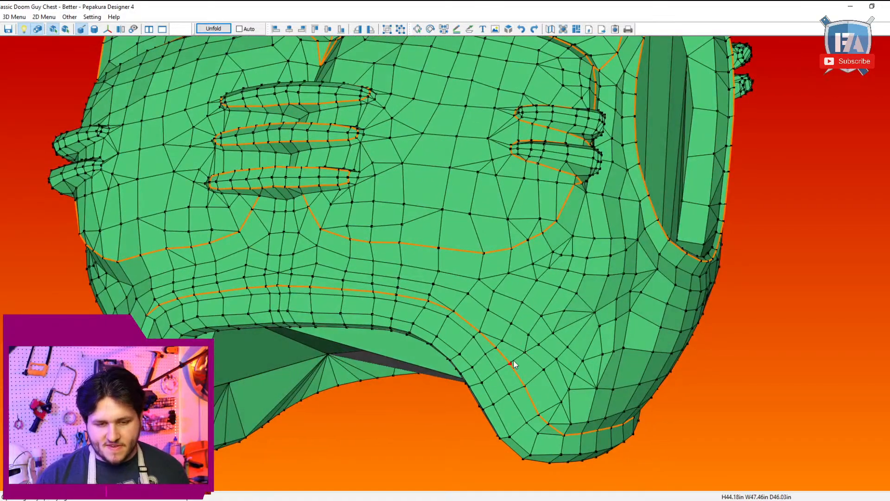
left_click_drag(513, 360, 568, 318)
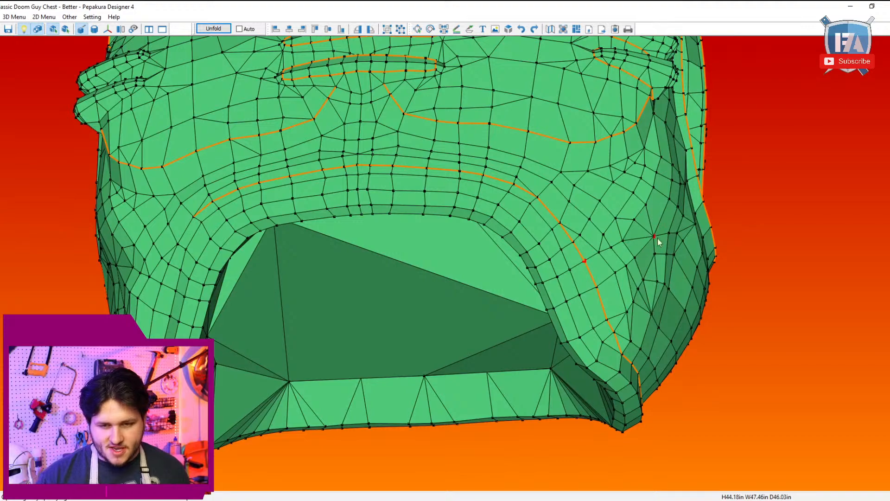
left_click_drag(655, 238, 605, 305)
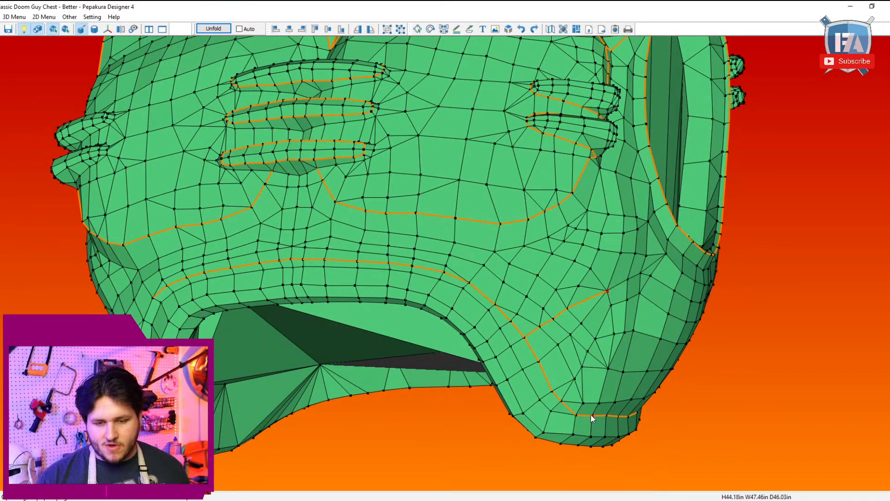
left_click(599, 403)
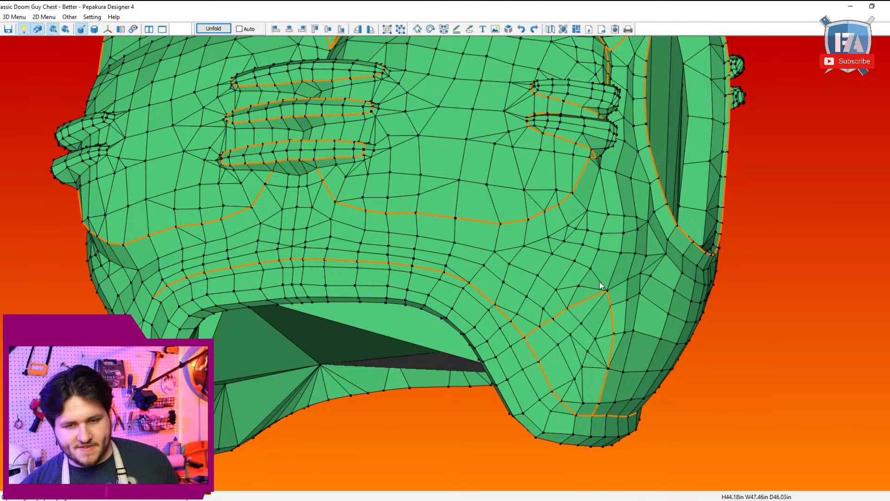
Step: Extend the cutline from the dart's upper corner up the side of the torso to the armhole rim
mouse_move(601, 285)
left_mouse_down()
mouse_move(578, 285)
mouse_move(594, 273)
mouse_move(610, 283)
mouse_move(585, 292)
left_mouse_up()
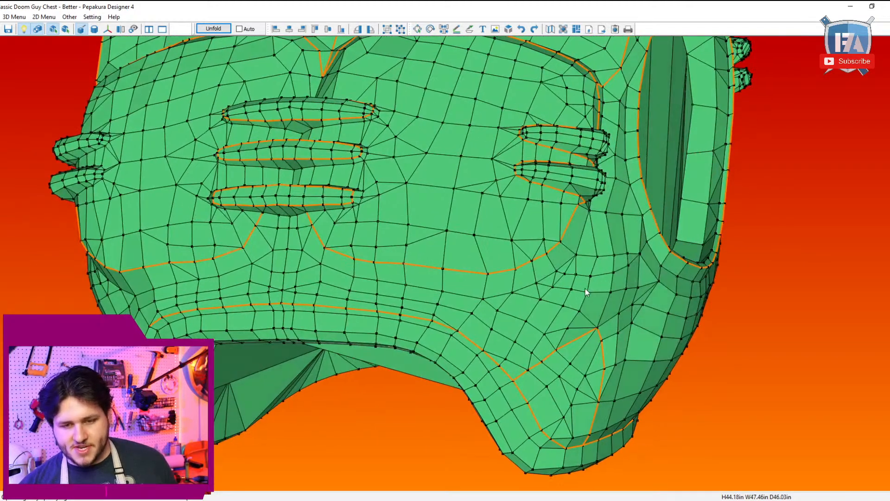
left_click_drag(628, 311, 656, 227)
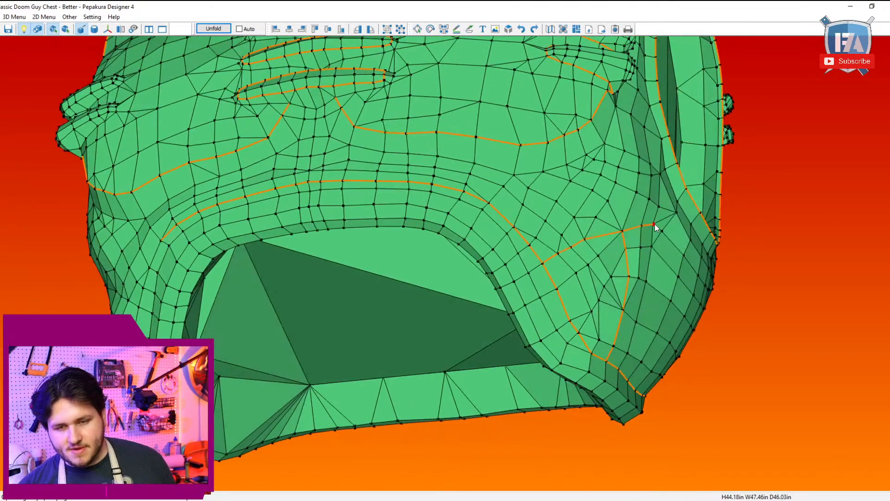
left_click(670, 136)
Step: Mark a cutline from the side area below the front abdominal crease up to the end of the lower side rib
left_click_drag(605, 231, 469, 201)
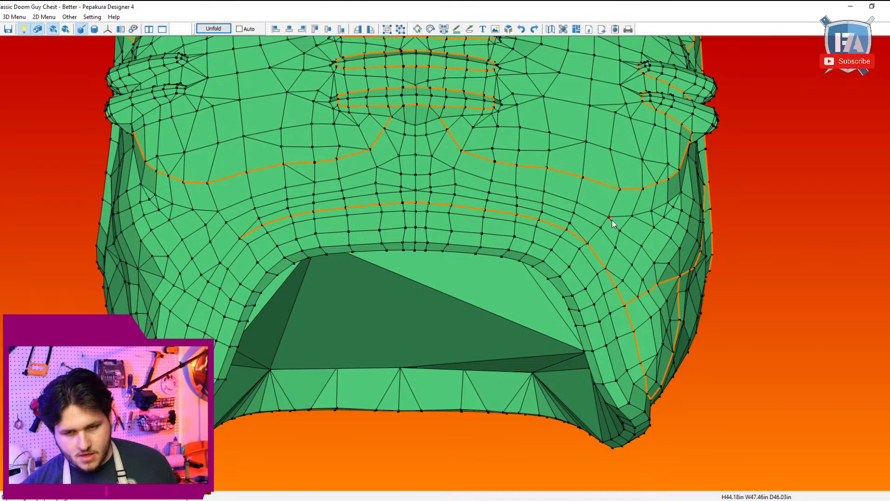
left_click_drag(613, 225, 577, 223)
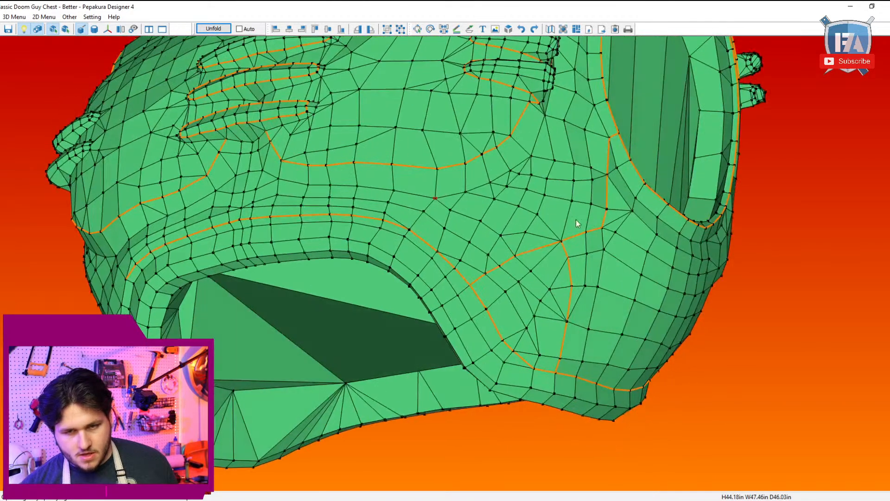
left_click(546, 115)
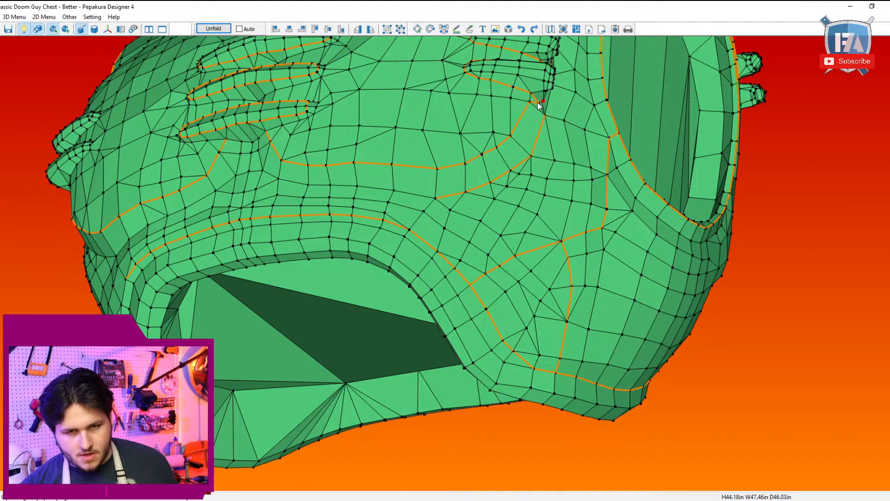
left_click_drag(548, 122, 451, 280)
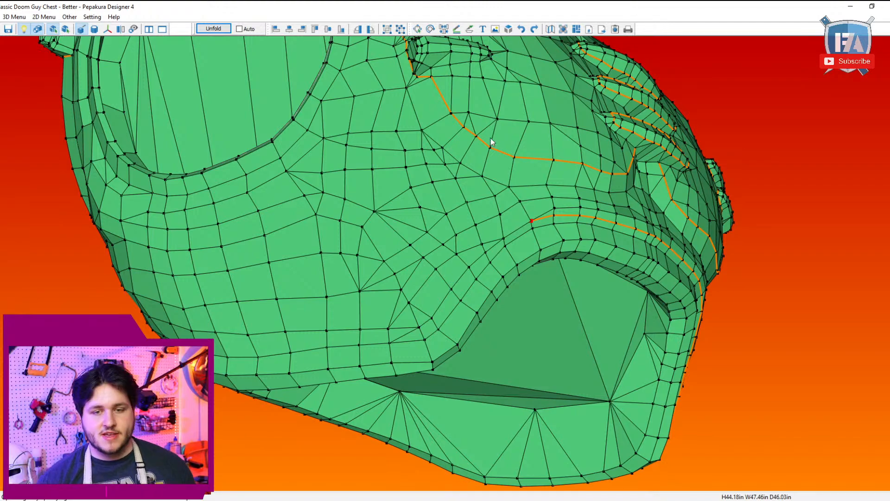
Step: Mark a cutline from the open end of the waist rim cutline up to the unfinished side's lower abdominal crease
left_click_drag(493, 142, 642, 252)
scroll(642, 253, "up", 3)
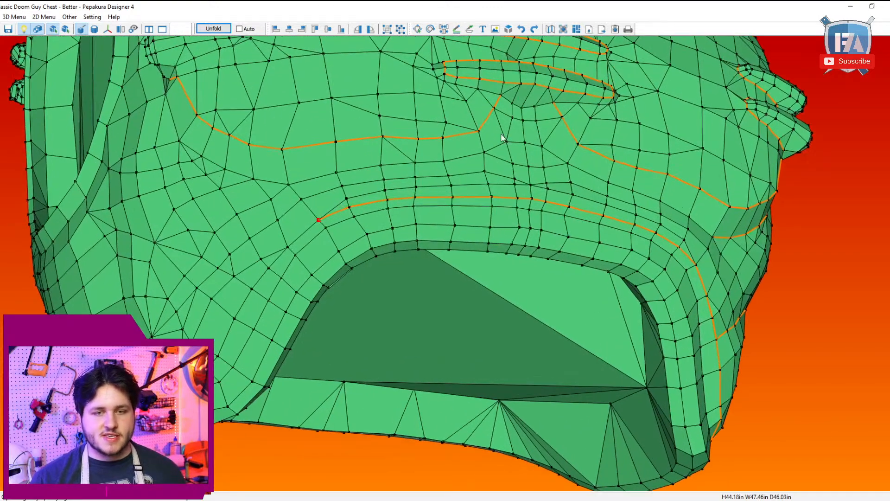
right_click_drag(502, 114, 482, 115)
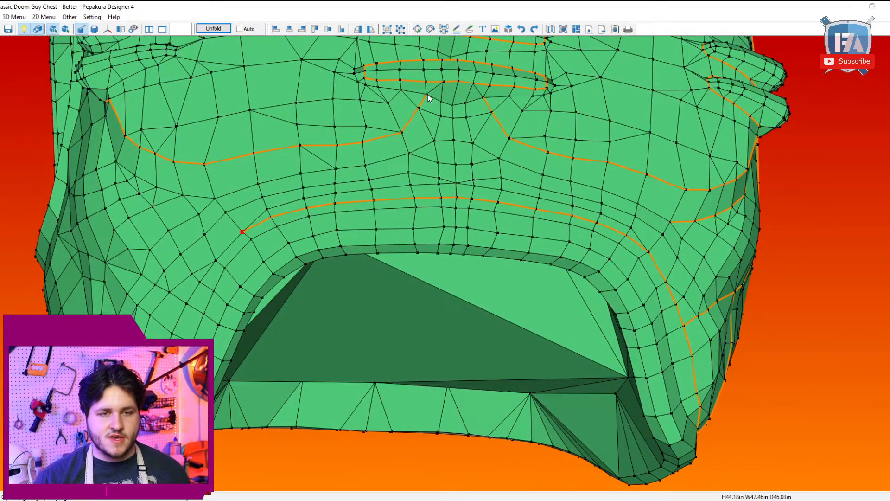
left_click(428, 94)
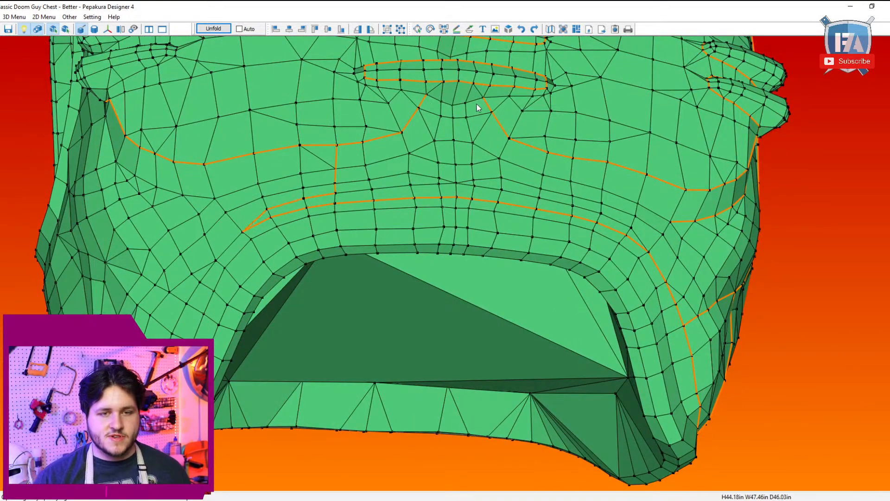
Step: Join the two lower abdominal creases beneath the lowest recess and mark a centreline cutline between their junction and the waist rim
left_click(429, 95)
left_click(457, 197)
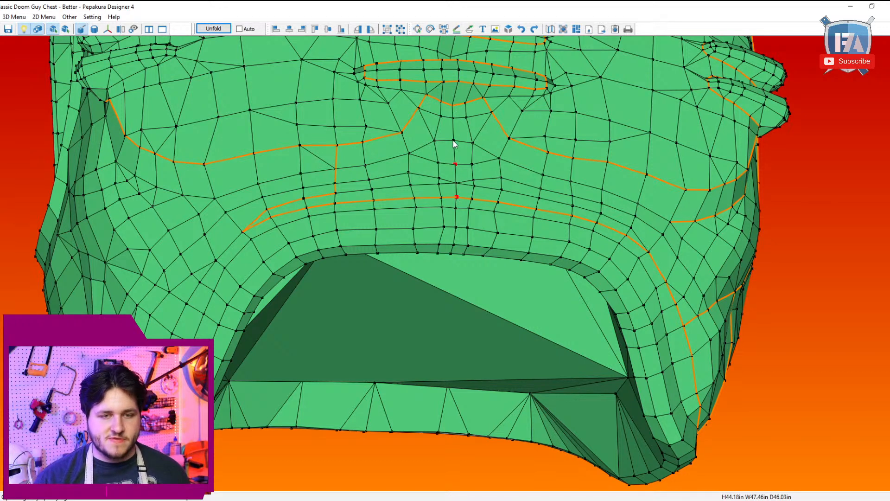
left_click(454, 107)
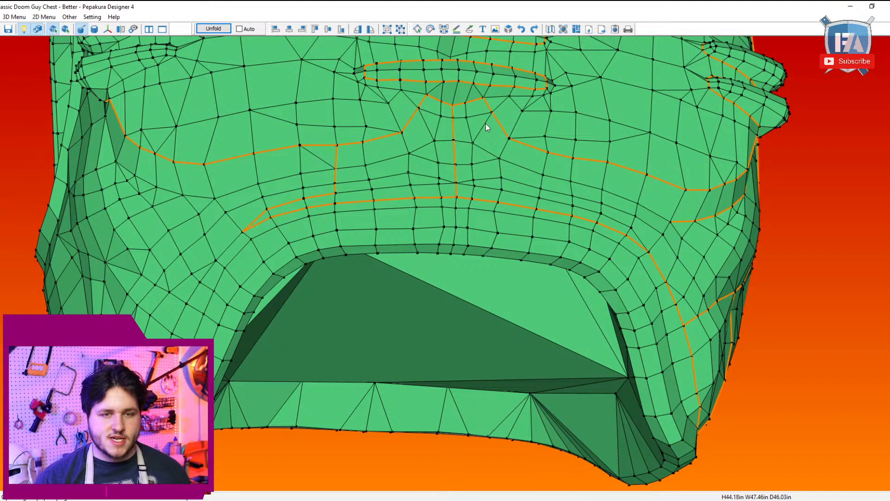
right_click_drag(485, 123, 475, 224)
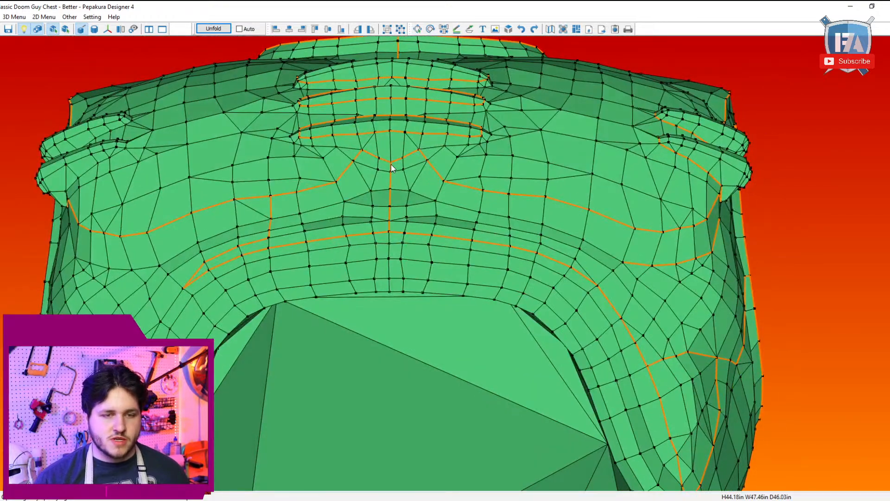
right_click_drag(393, 140, 394, 307)
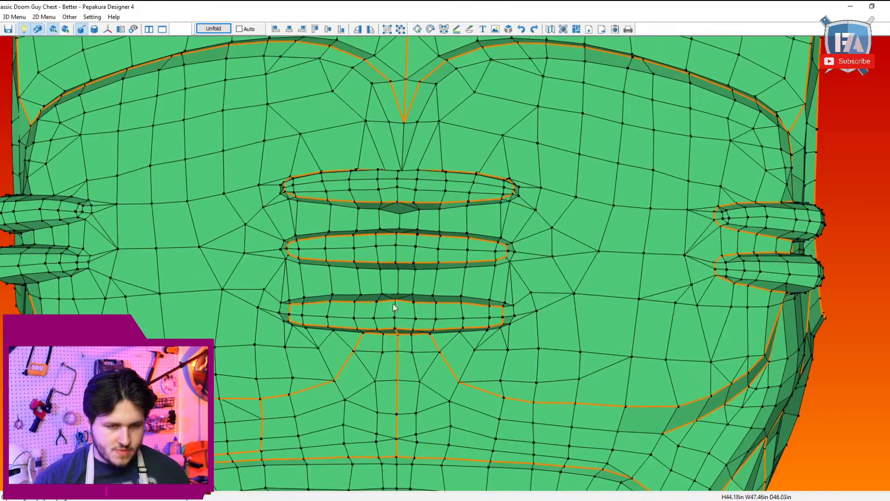
left_click(403, 263)
key("ctrl+z")
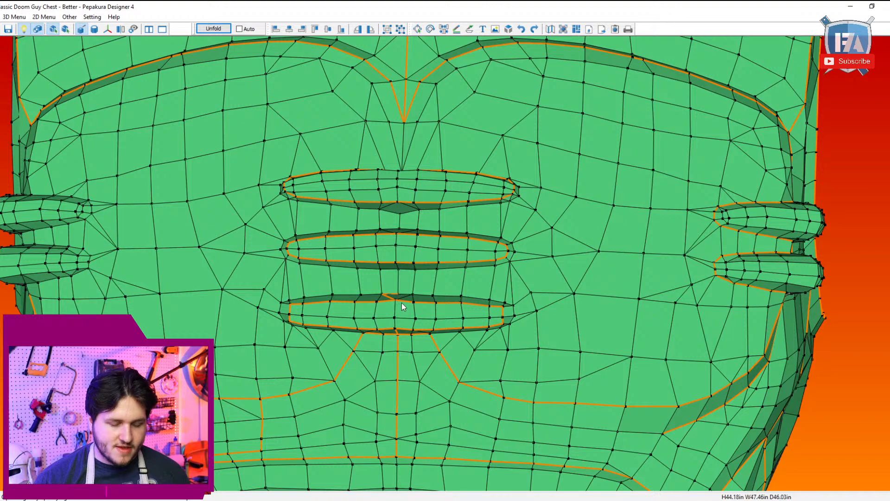
scroll(398, 293, "down", 2)
scroll(423, 281, "up", 5)
right_click_drag(423, 279, 425, 283)
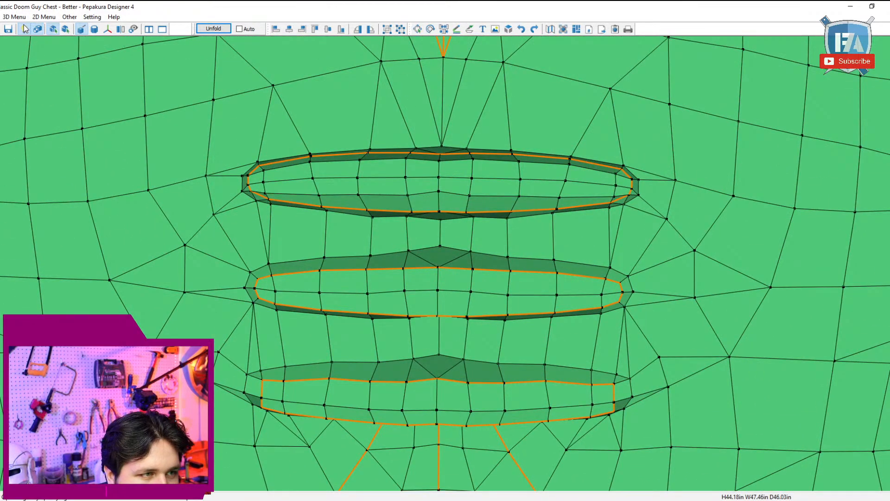
Step: Switch to model editing and flip the mesh edge at the centre of the lowest front recess's upper lip
left_click(14, 17)
mouse_move(13, 42)
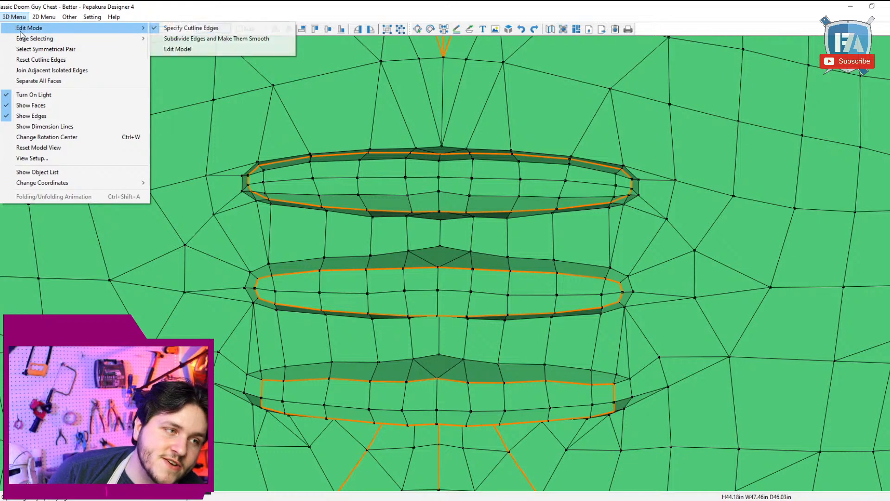
left_click(174, 48)
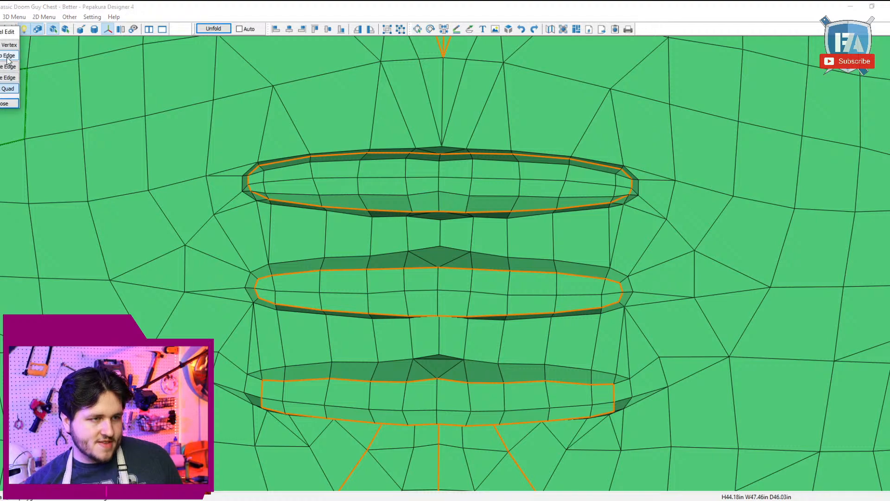
left_click(447, 360)
mouse_move(496, 372)
middle_mouse_down()
mouse_move(501, 456)
mouse_move(494, 373)
middle_mouse_up()
Step: Flip the mesh edge at the centre of the middle front recess's upper lip
left_click(2, 69)
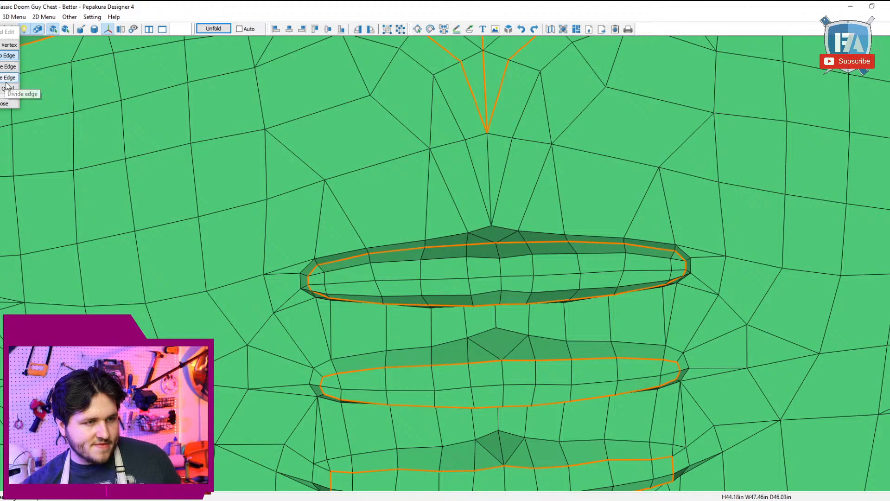
left_click(495, 239)
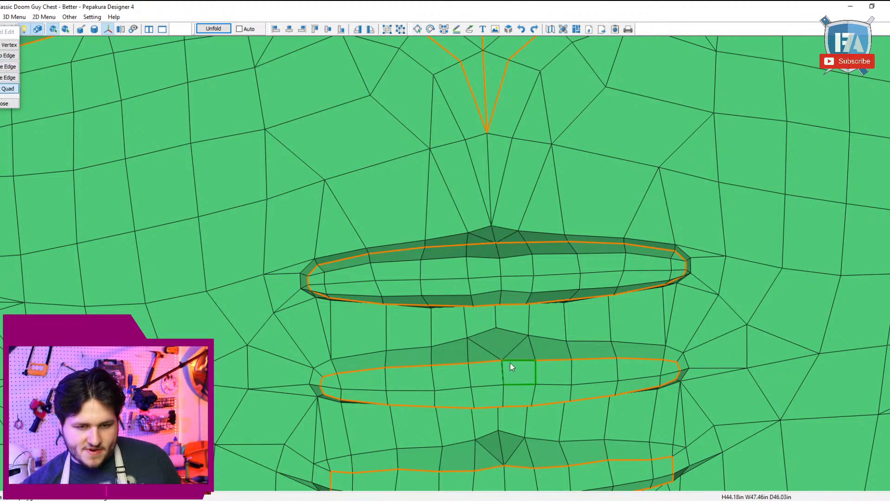
middle_click_drag(502, 350, 455, 299)
left_click(8, 56)
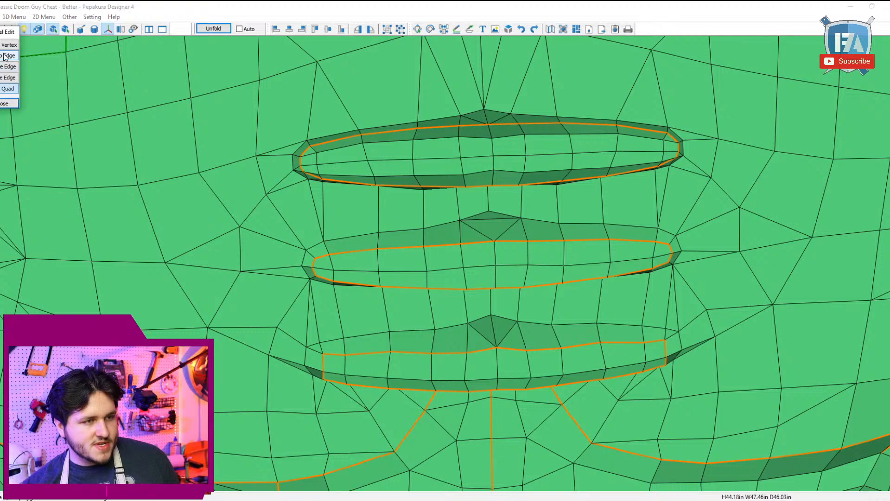
left_click(501, 219)
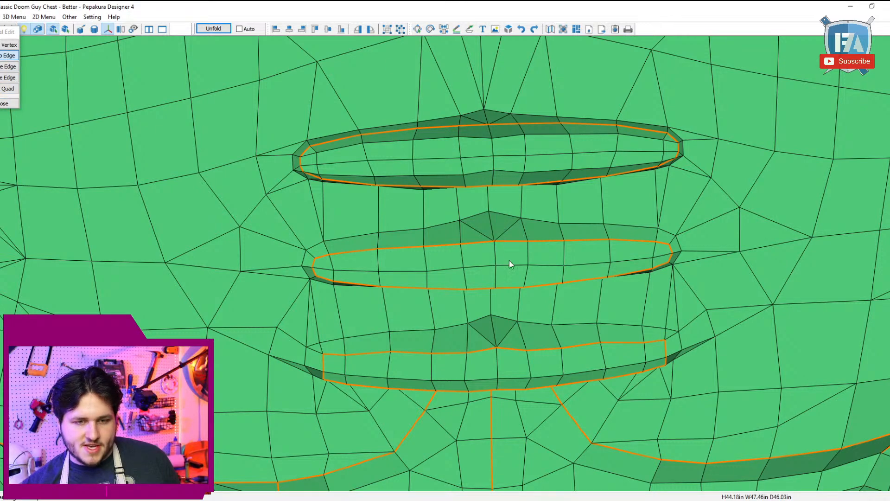
right_click_drag(513, 329, 511, 385)
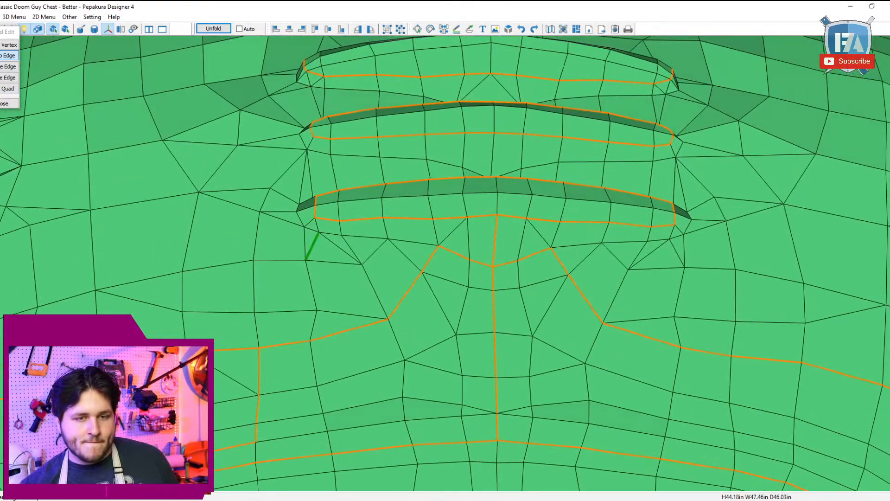
Step: Rework the mesh edges beneath the centre of the top front recess and return to specifying cutline edges
left_click(9, 88)
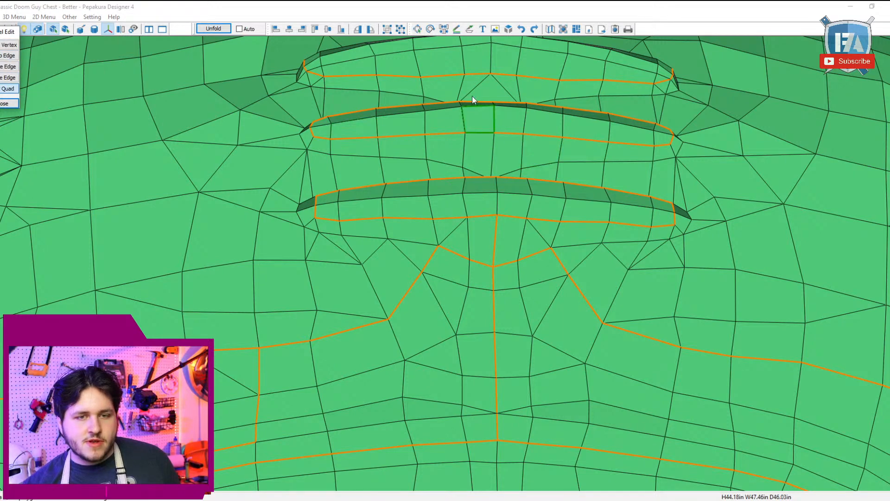
left_click(485, 88)
right_click_drag(485, 87, 483, 99)
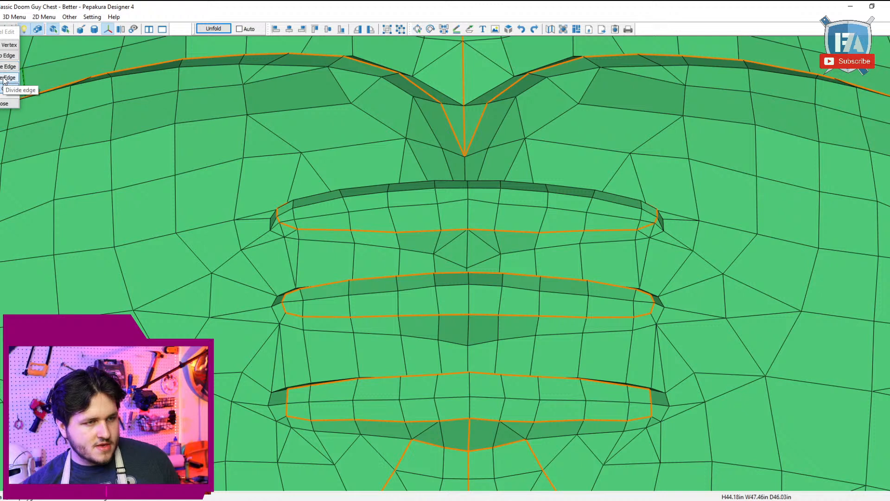
left_click(8, 56)
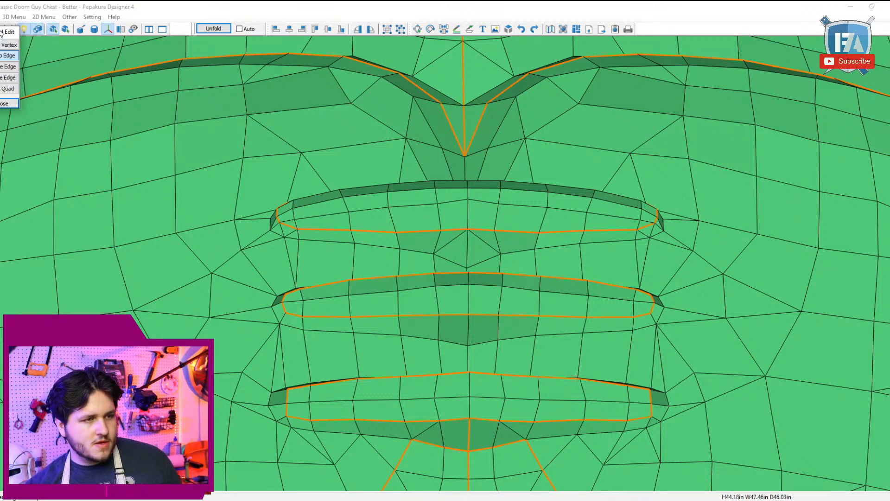
left_click(14, 16)
mouse_move(56, 28)
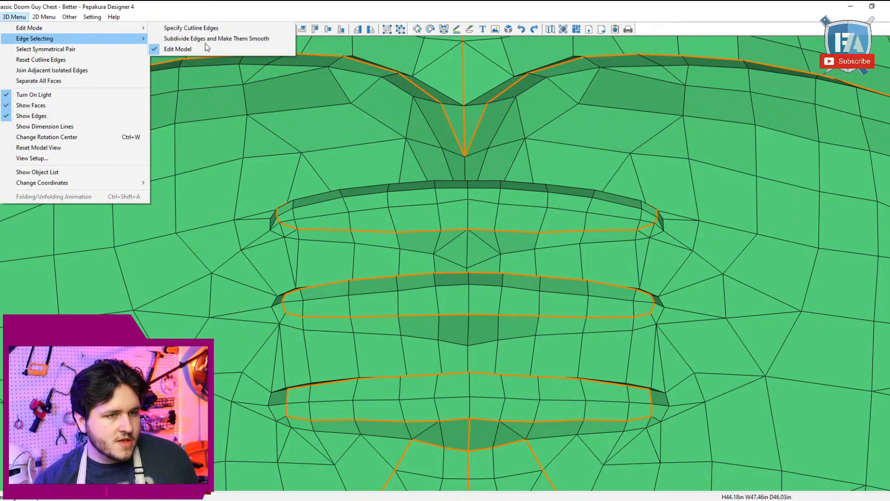
left_click(237, 28)
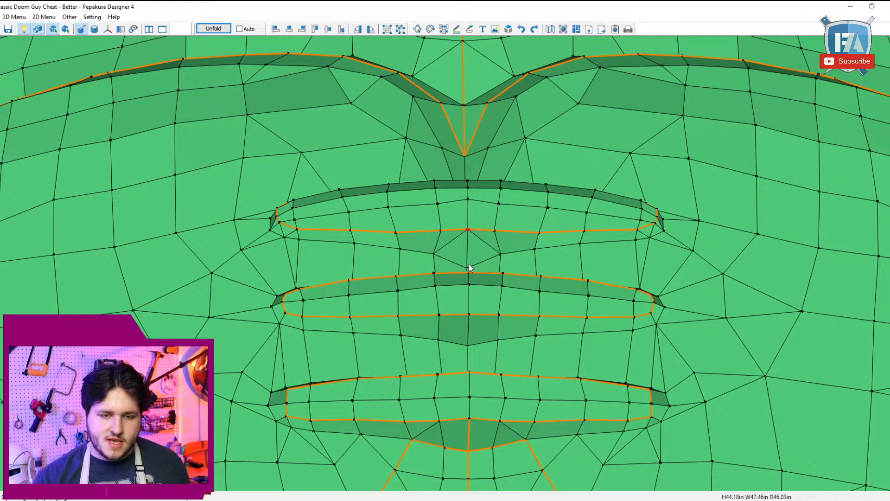
Step: Mark centreline cutlines joining the top recess to the middle one and the middle recess to the lowest one on the front
middle_click_drag(501, 305, 508, 257)
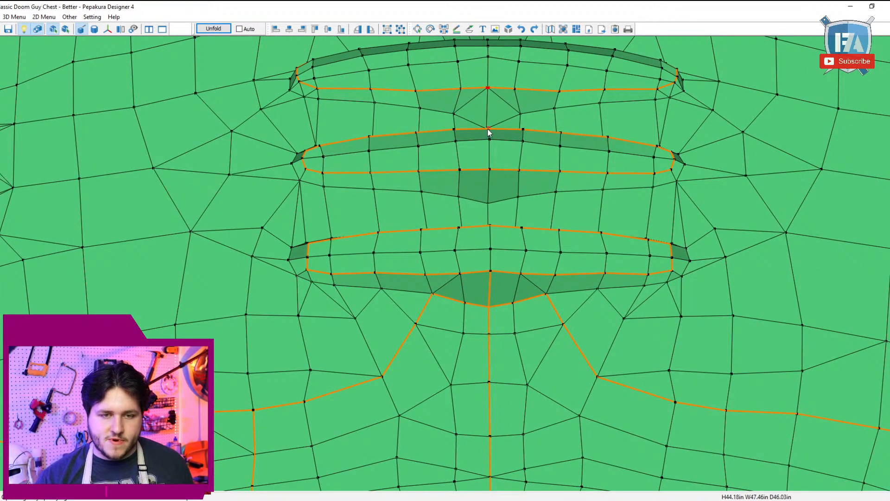
scroll(520, 181, "up", 3)
middle_click_drag(525, 213, 531, 166)
middle_click_drag(507, 340, 523, 358)
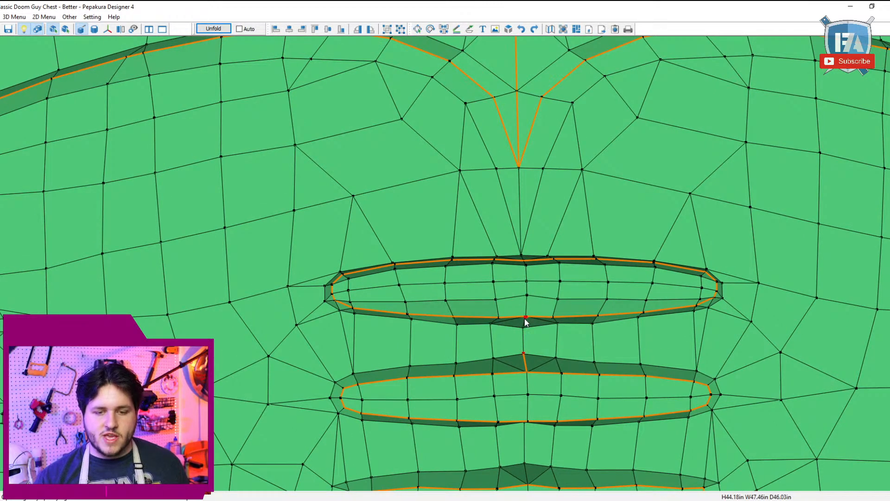
left_click(524, 324)
right_click_drag(578, 374, 566, 377)
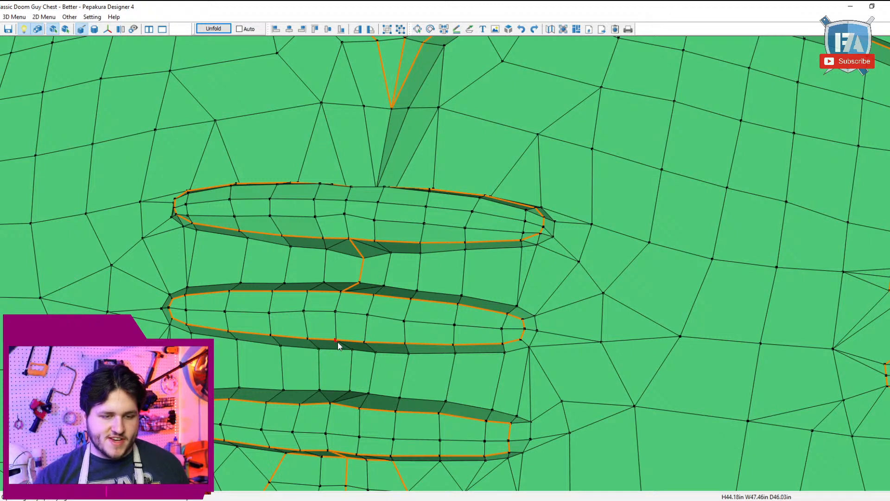
left_click(348, 392)
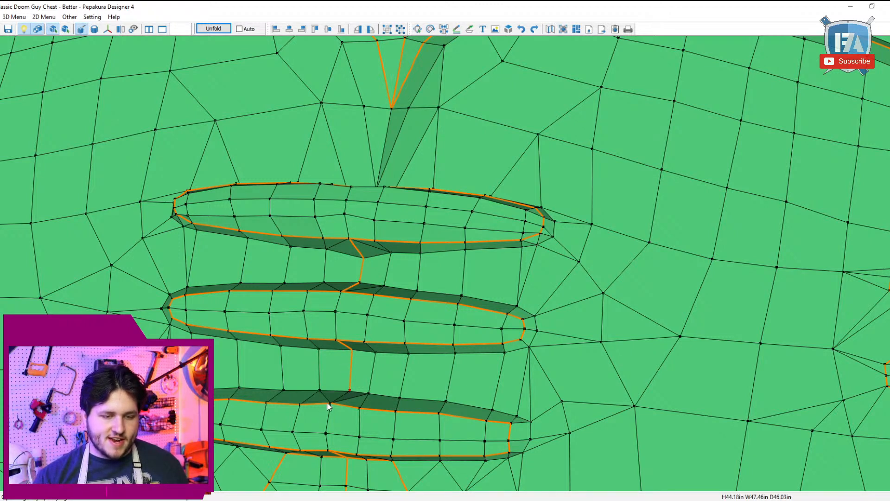
left_click(330, 404)
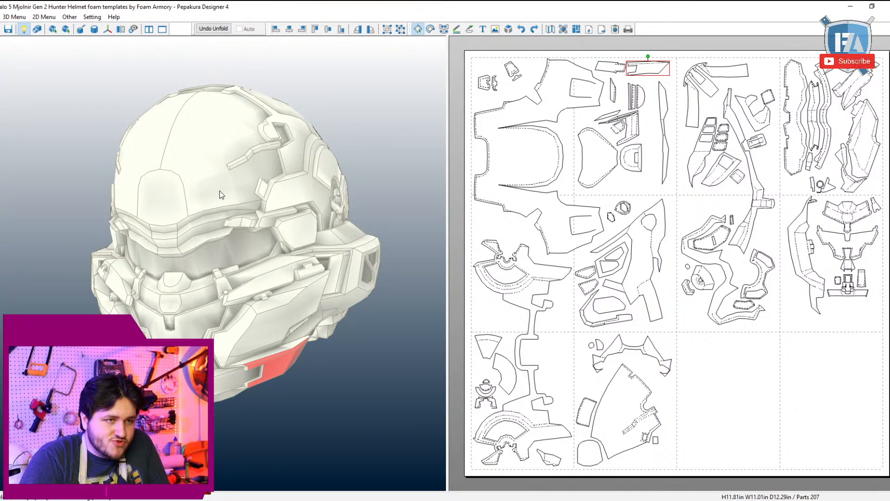
Step: Switch to the Halo 5 Mjolnir Gen 2 Hunter Helmet foam templates and examine the helmet's panels and details from several sides
left_click_drag(218, 195, 280, 207)
right_click_drag(278, 203, 280, 208)
scroll(281, 209, "down", 1)
scroll(290, 227, "up", 3)
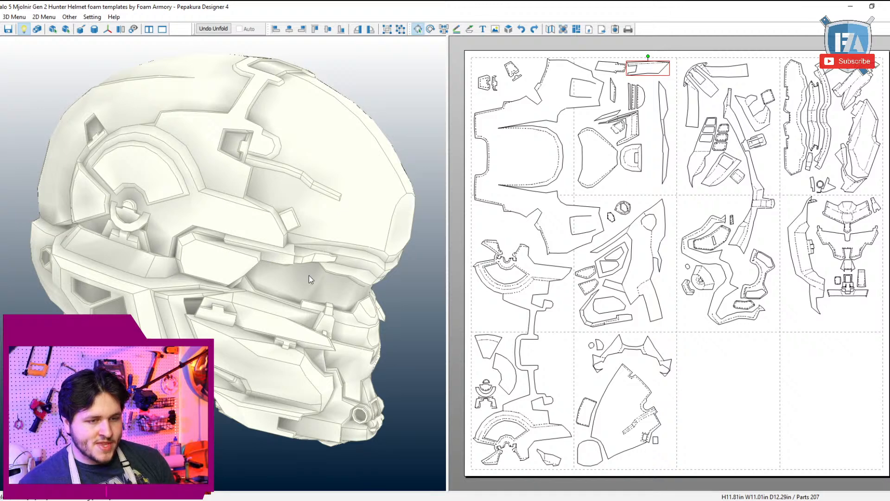
left_click_drag(309, 274, 259, 271)
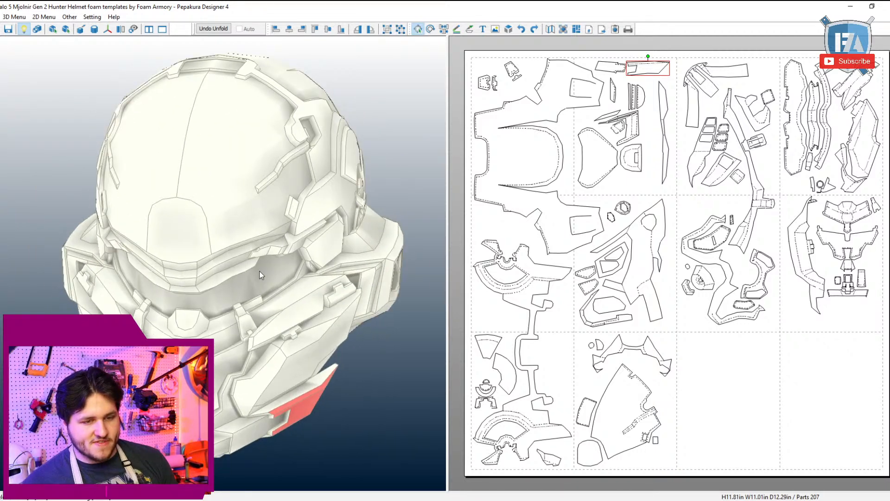
left_click(379, 363)
right_click_drag(380, 362, 343, 345)
scroll(366, 355, "up", 4)
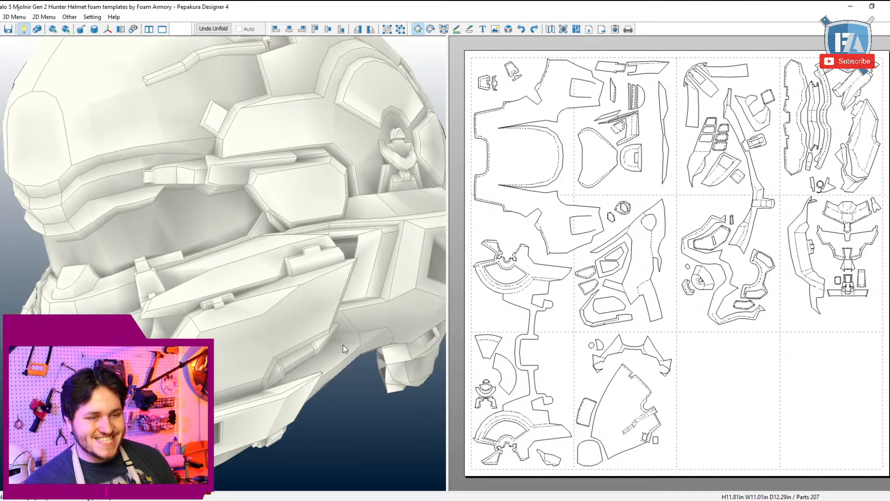
scroll(346, 324, "down", 4)
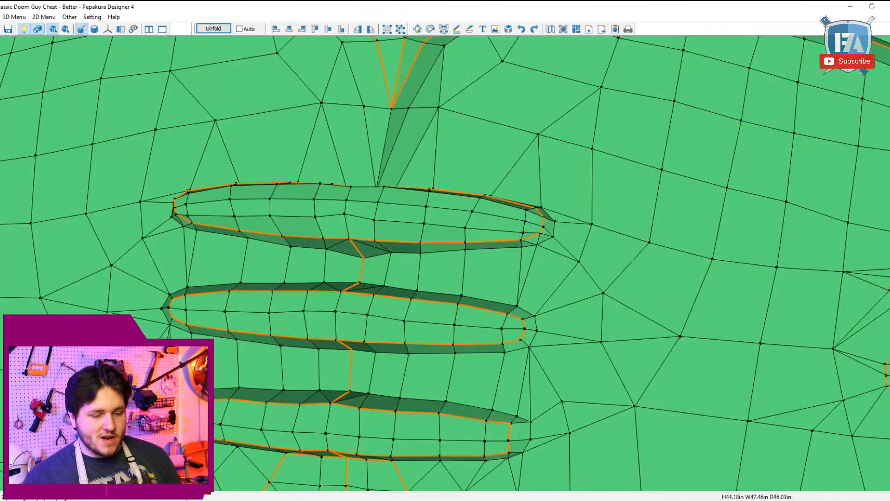
Step: Return to the Classic Doom Guy chest and extend the front centreline cutline from the chest crease's lower tip to the top recess
scroll(386, 318, "down", 5)
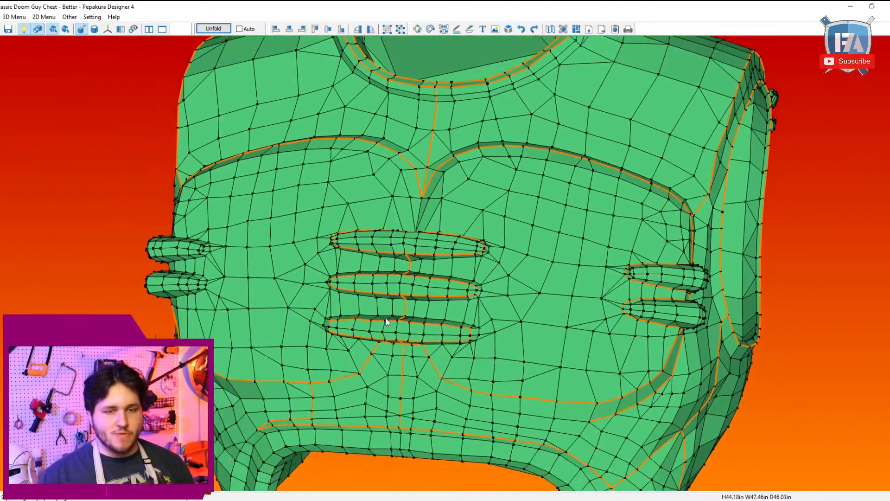
scroll(385, 318, "down", 6)
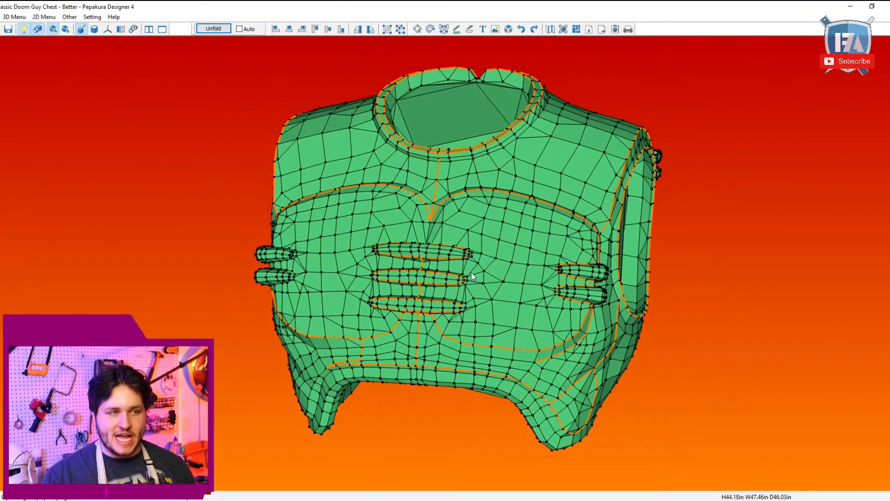
left_click_drag(472, 276, 577, 335)
scroll(577, 335, "up", 5)
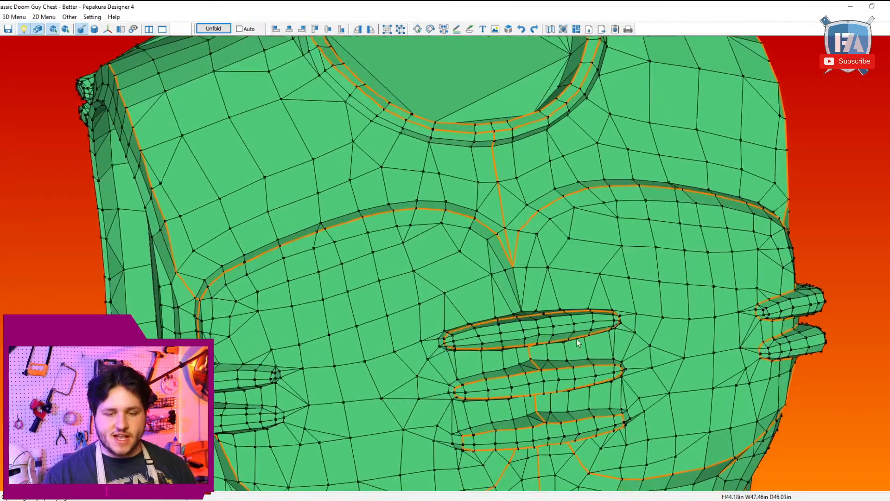
scroll(532, 327, "up", 1)
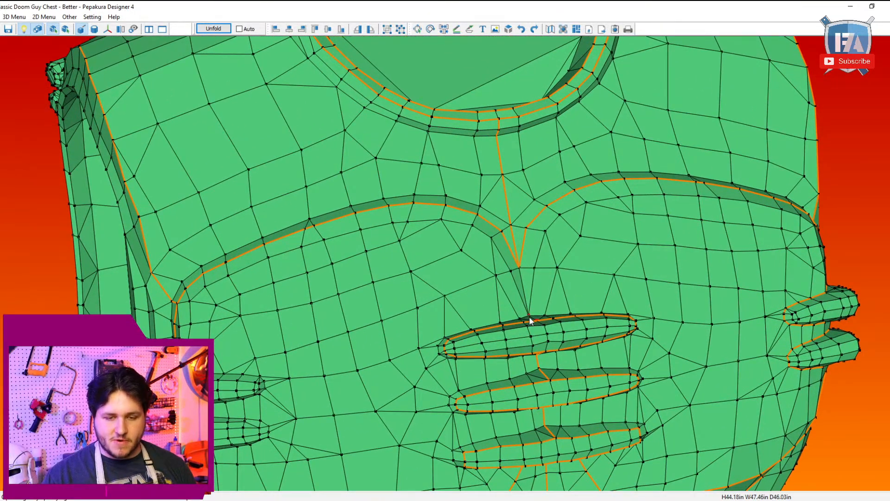
scroll(559, 280, "down", 2)
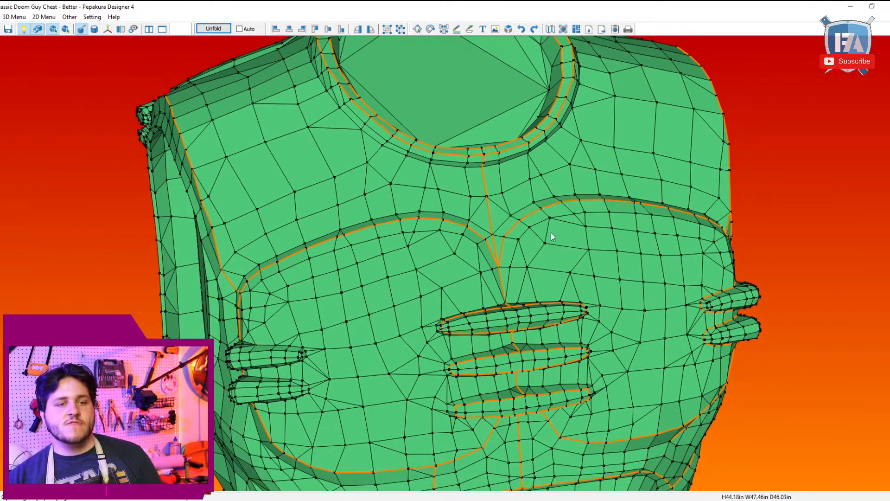
Step: Mark a cutline along the inner edge of the armhole rim from its top down the front side to near the chest crease's outer end
right_click_drag(551, 233, 424, 293)
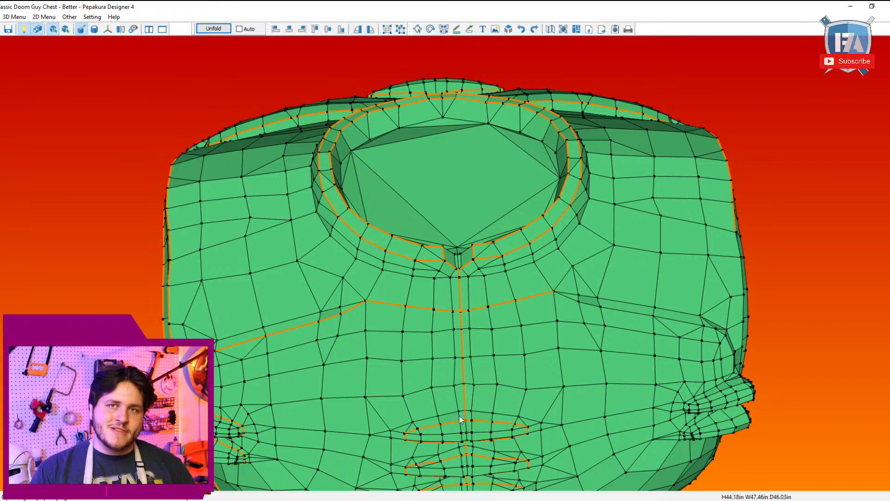
left_click_drag(461, 419, 495, 302)
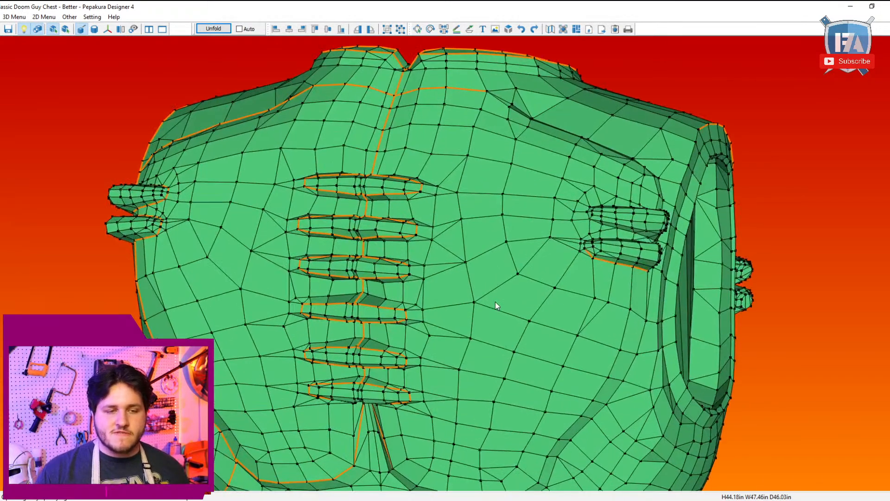
scroll(496, 301, "up", 4)
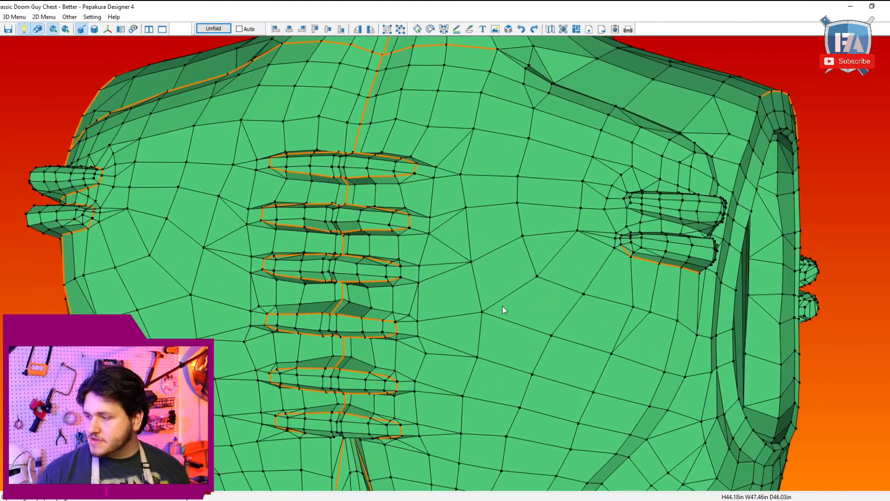
scroll(505, 310, "down", 5)
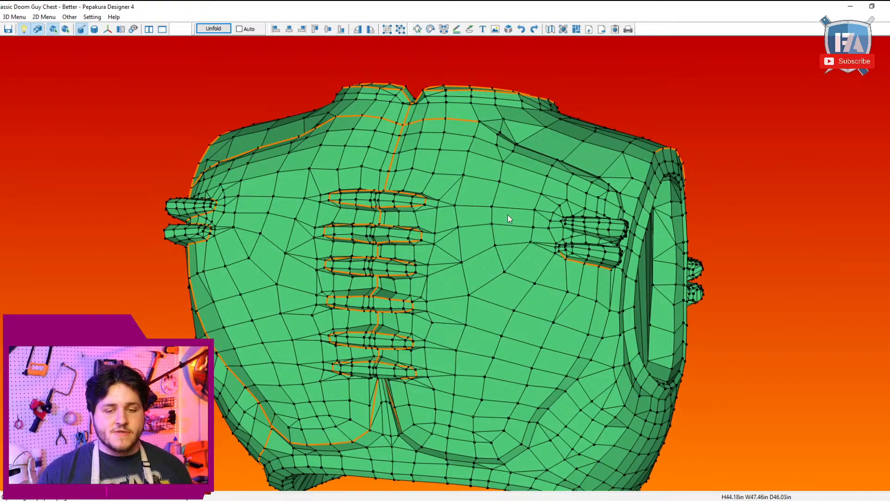
mouse_move(508, 215)
left_mouse_down()
mouse_move(529, 199)
mouse_move(519, 222)
left_mouse_up()
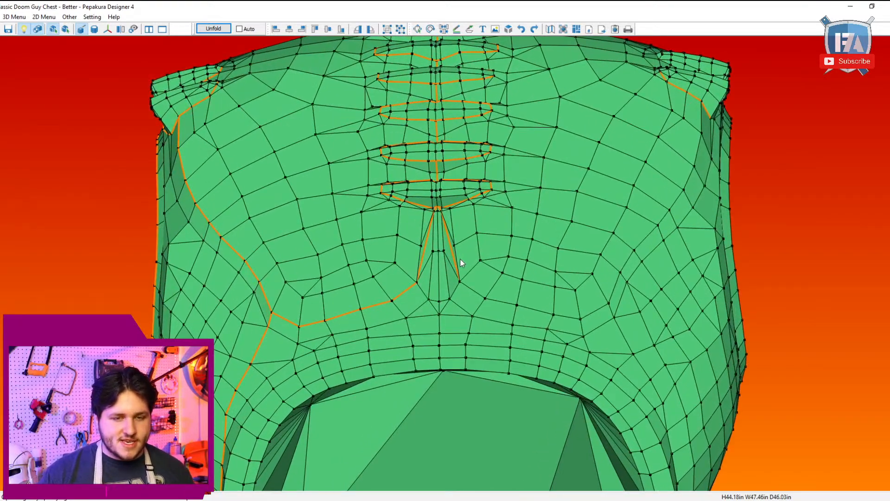
left_click_drag(459, 259, 215, 205)
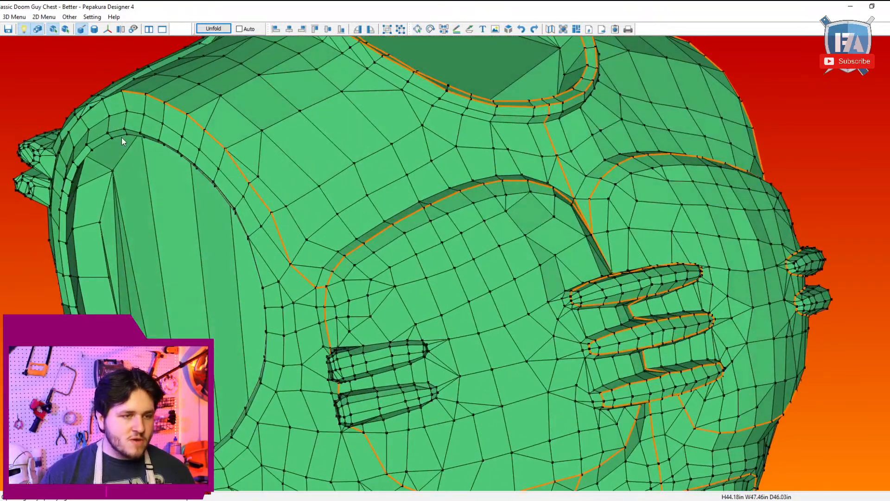
left_click(263, 288)
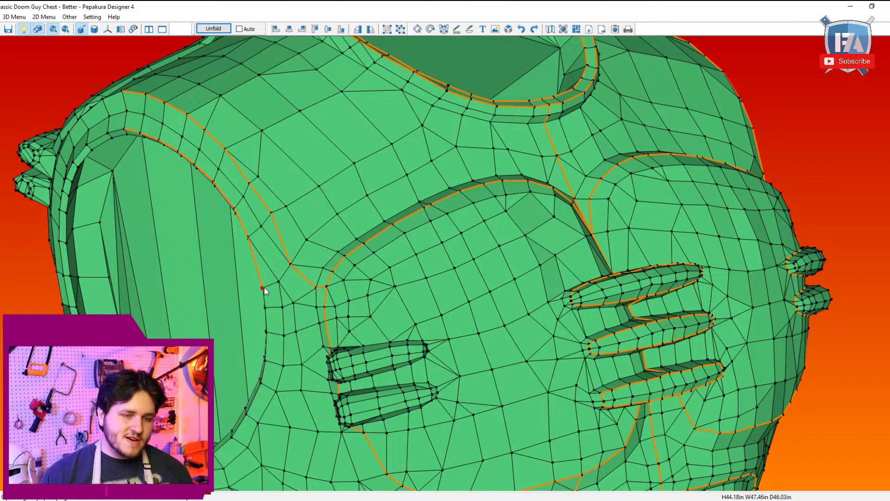
Step: Complete the cutline around the armhole rim's inner edge, down its front side, along the underside and up the back to its top
left_click(214, 459)
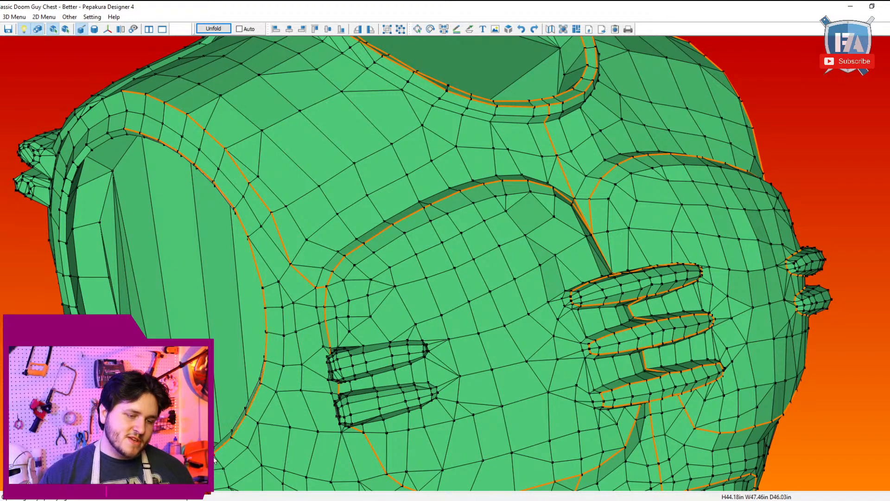
right_click_drag(288, 371, 450, 336)
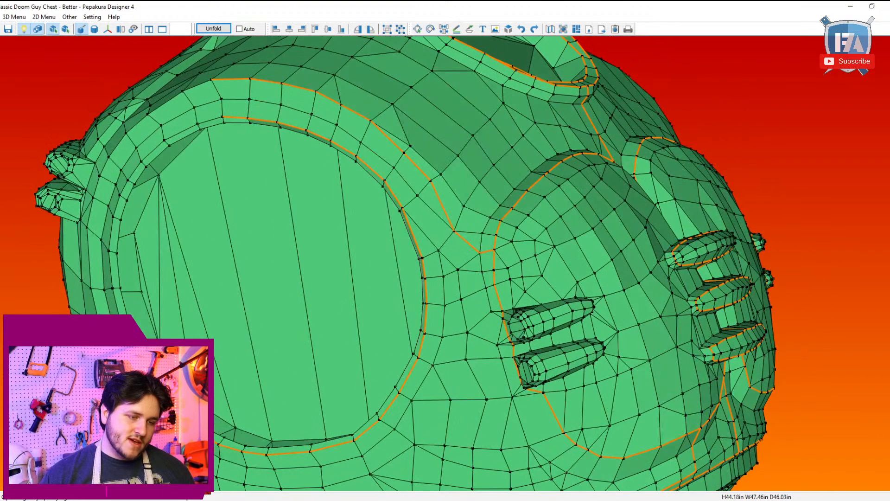
left_click(108, 250)
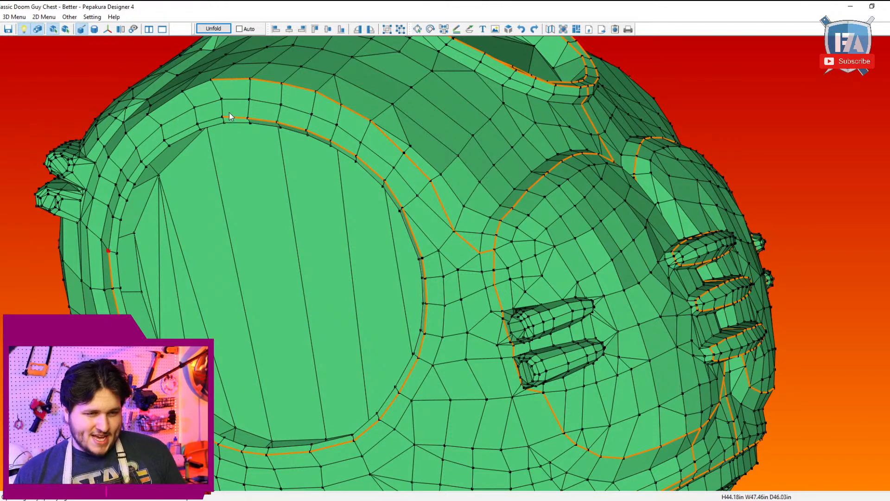
right_click_drag(223, 122, 545, 188)
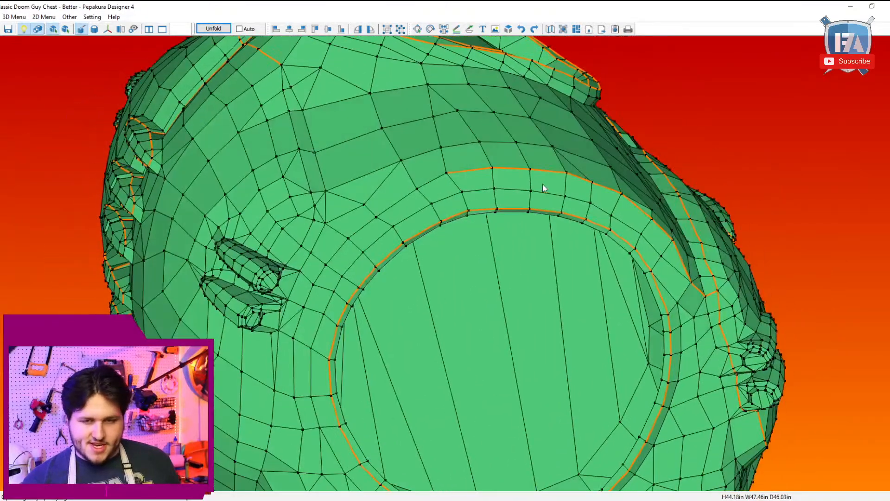
left_click(446, 174)
right_click_drag(401, 202, 646, 159)
scroll(646, 158, "down", 5)
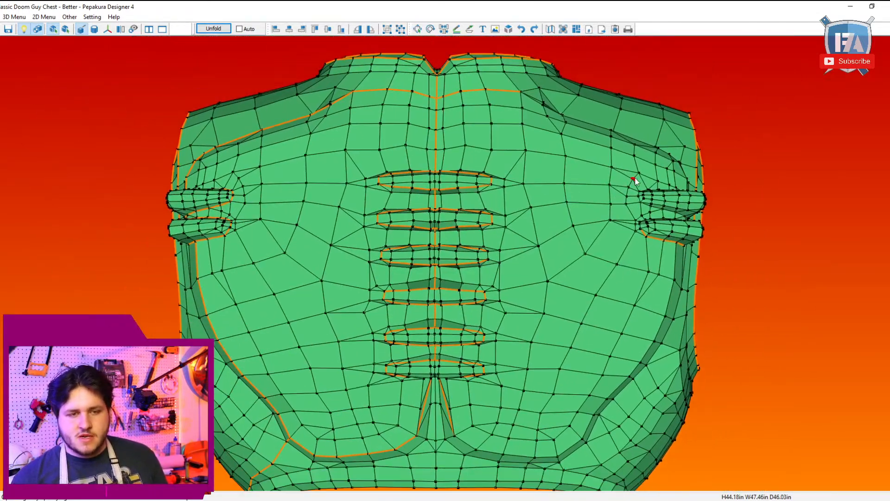
right_click_drag(373, 147, 165, 192)
Step: Save the chest as Classic Doom Guy Chest - Better.pdo, and open the Classic Doom Shoulder Right.pdo model
left_click(7, 30)
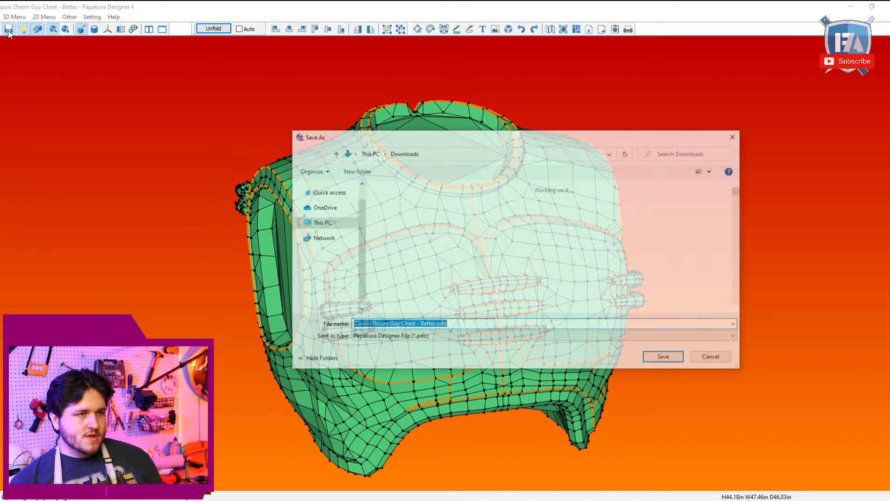
left_click(665, 358)
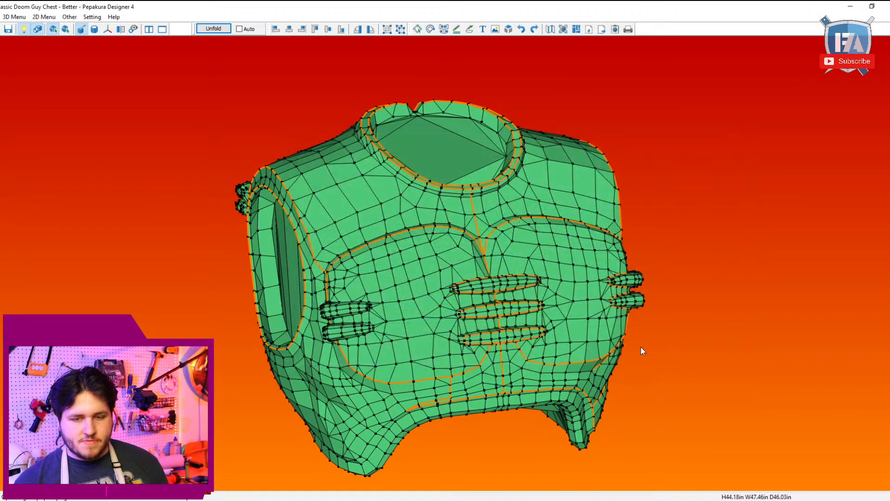
left_click(0, 29)
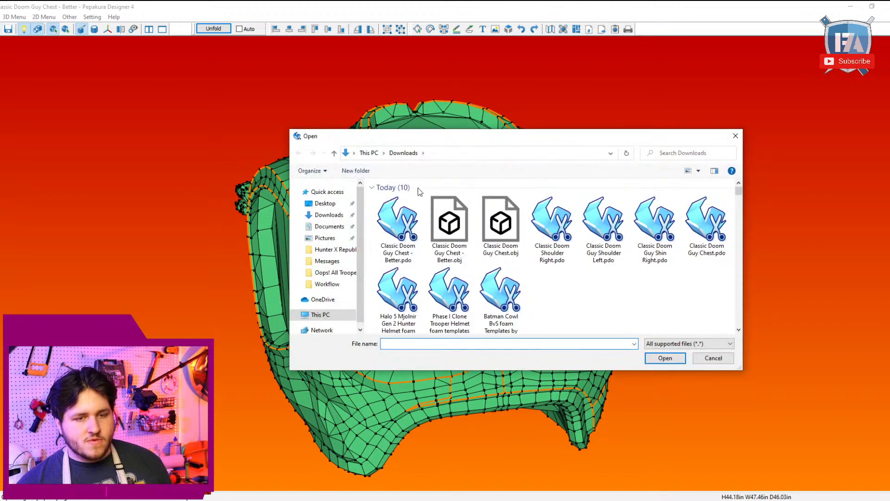
double_click(552, 253)
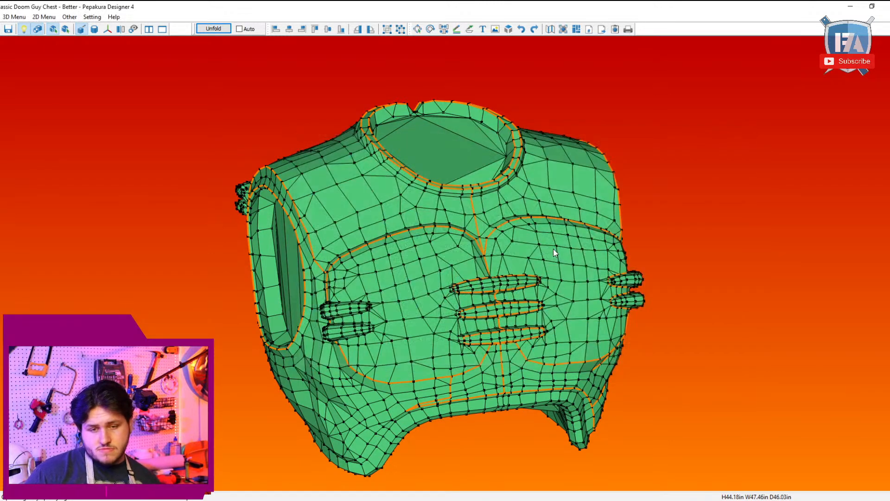
left_click(476, 294)
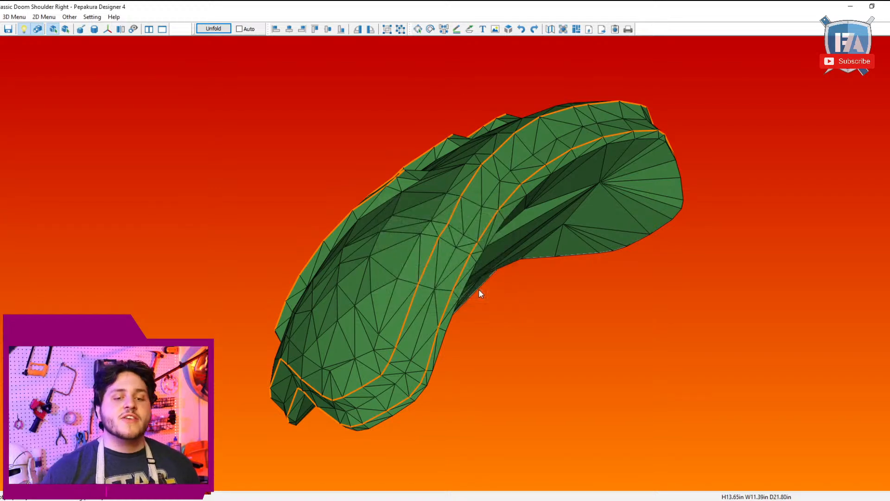
Step: Switch the shoulder to specifying cutline edges and mark a cutline along the rim's inner edge, from its upper corner partway down one side
right_click_drag(434, 311, 511, 311)
scroll(511, 310, "down", 4)
right_click_drag(413, 238, 320, 227)
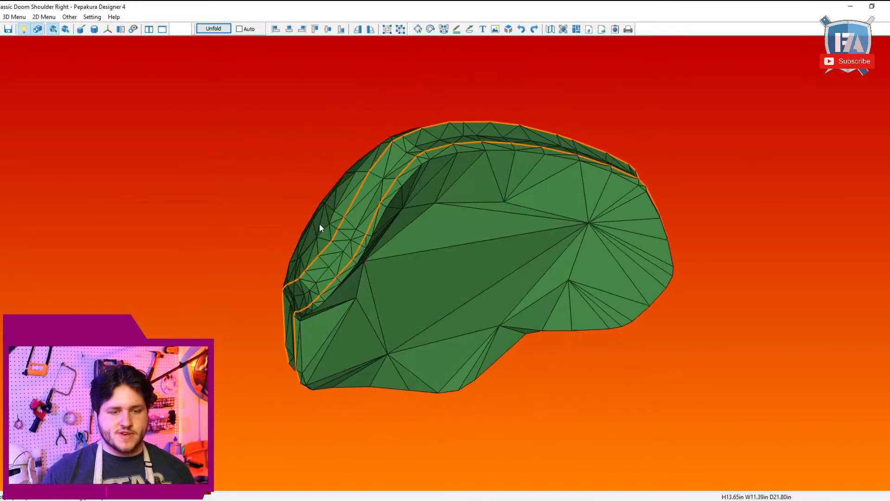
left_click(15, 17)
mouse_move(31, 28)
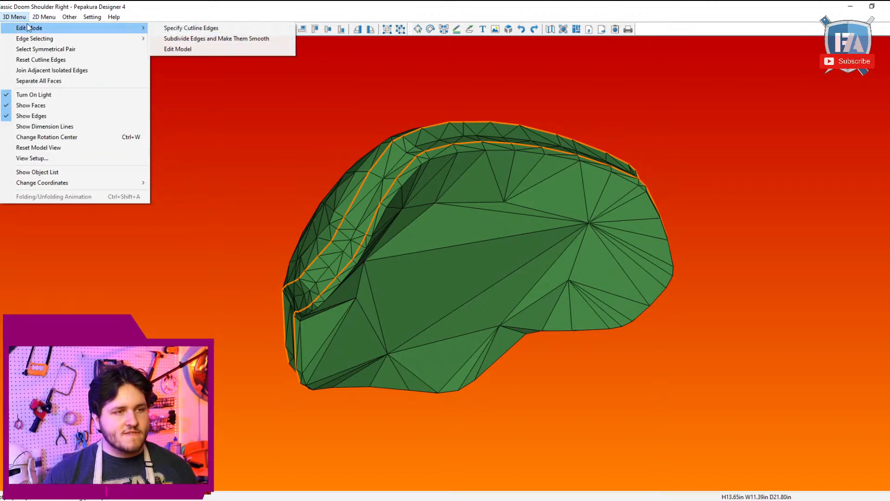
left_click(181, 21)
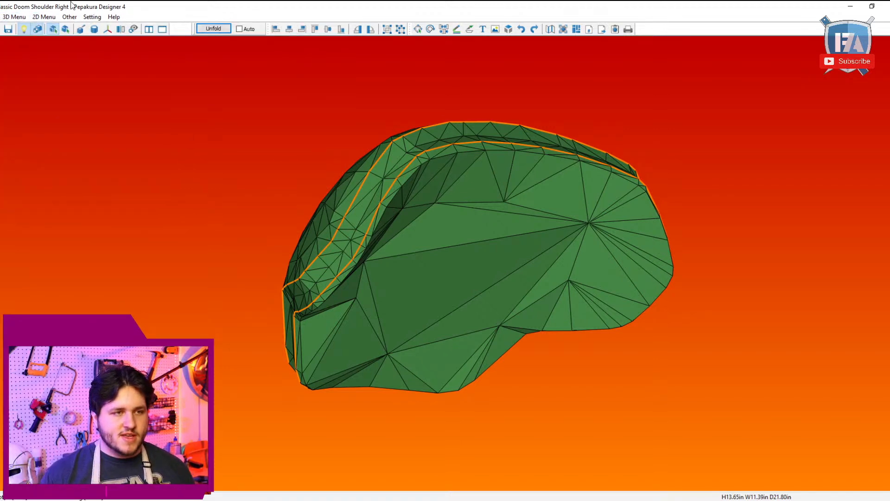
left_click(14, 16)
mouse_move(31, 27)
left_click(175, 29)
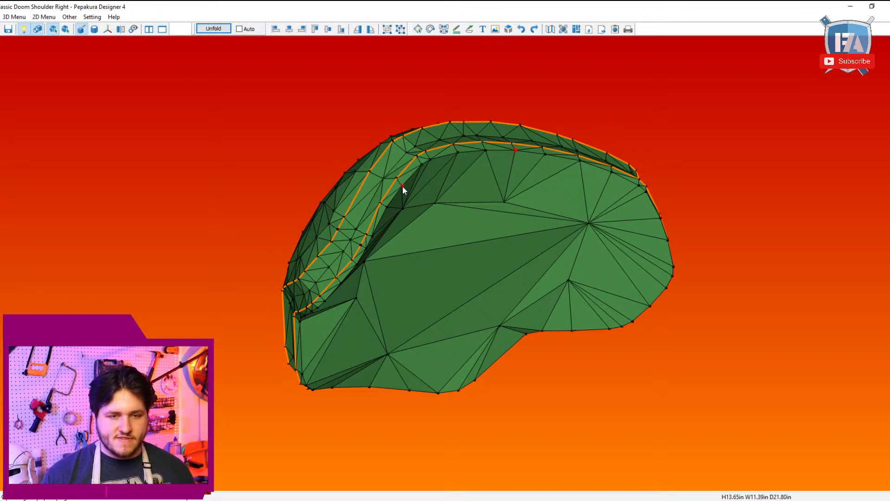
right_click_drag(403, 195, 406, 91)
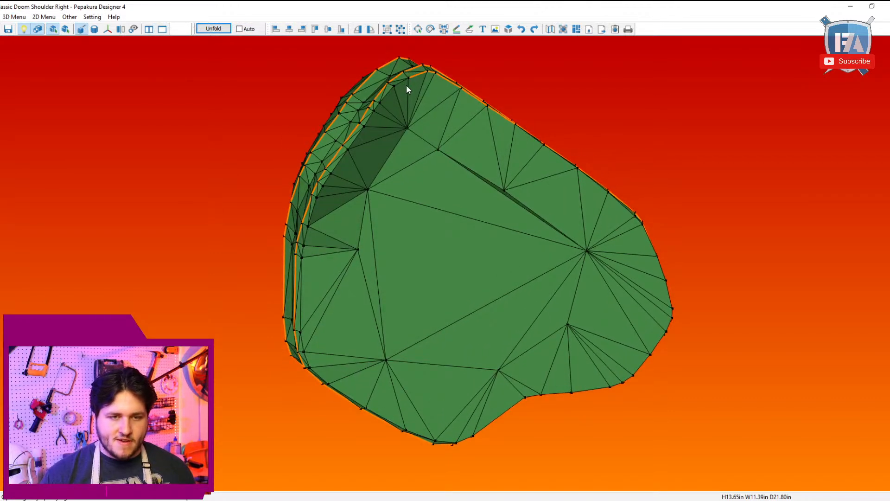
left_click(350, 149)
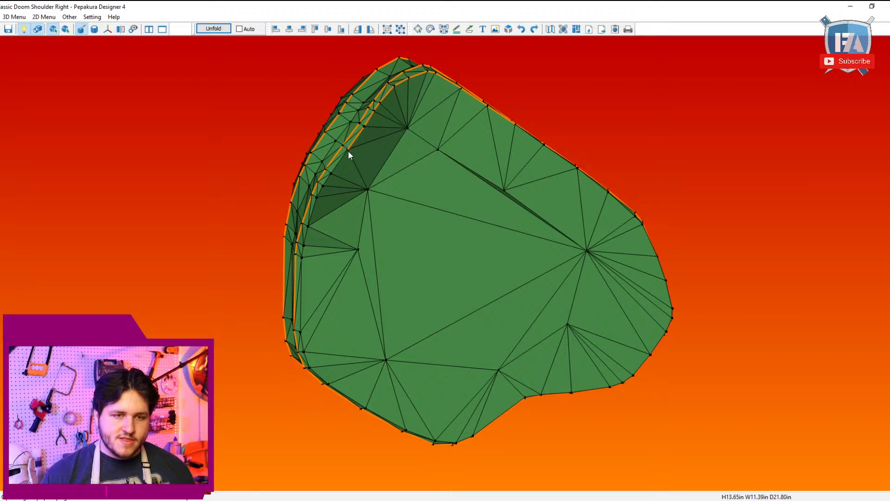
left_click(303, 265)
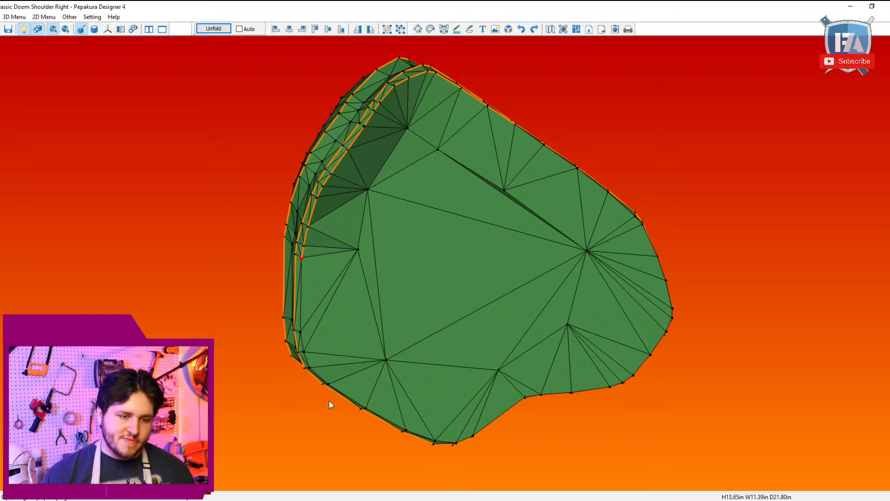
Step: Finish the cutline along the rim's inner edge around the rest of the shoulder's curved underside
right_click_drag(328, 387, 455, 211)
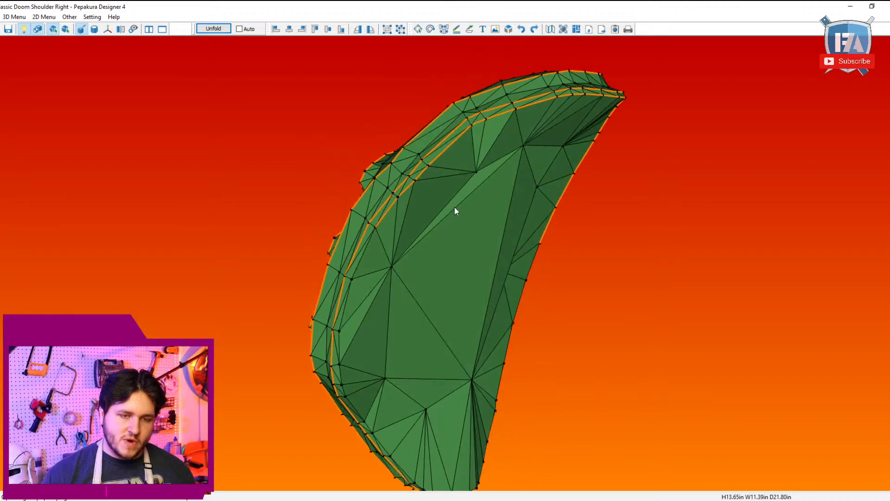
right_click_drag(349, 280, 448, 200)
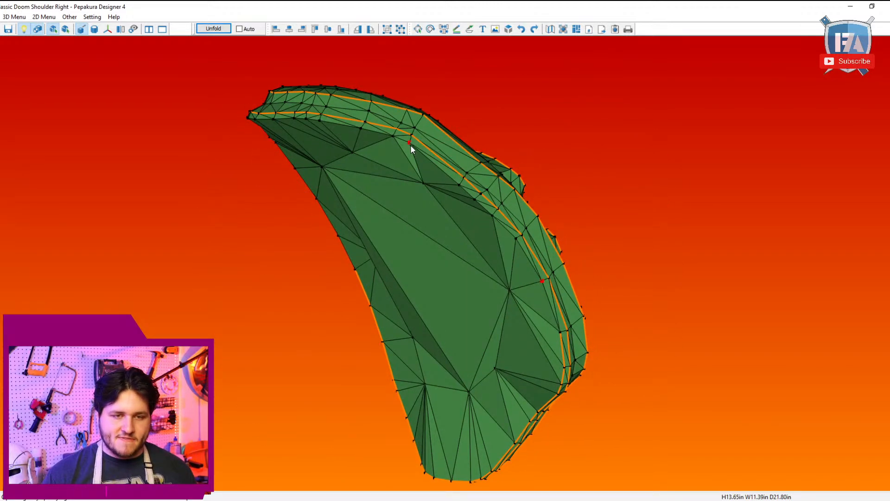
right_click_drag(410, 145, 453, 192)
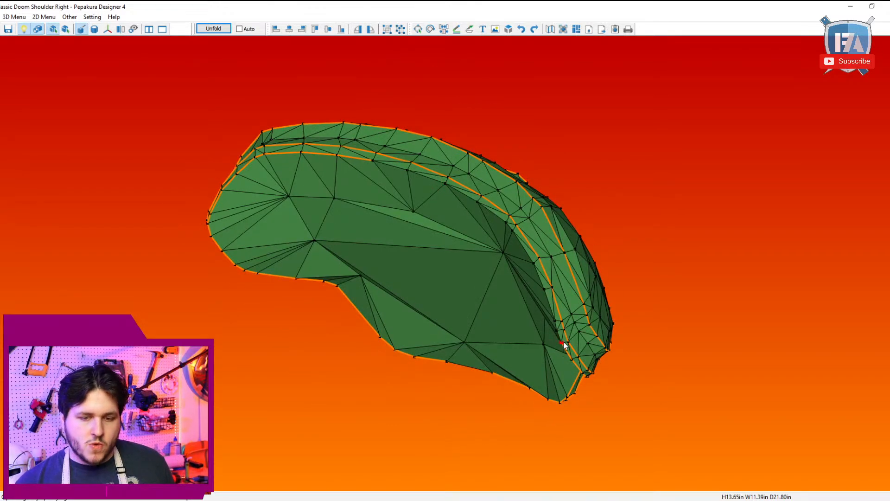
left_click(505, 224)
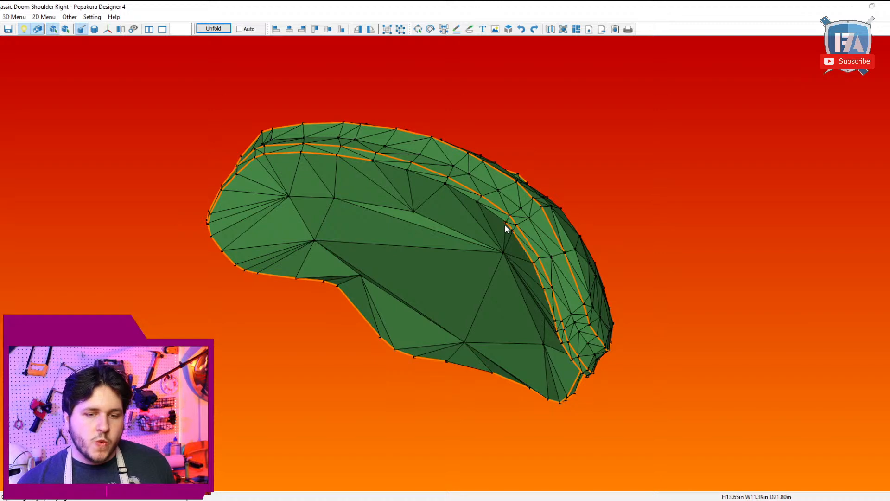
left_click(371, 160)
right_click_drag(374, 159, 454, 203)
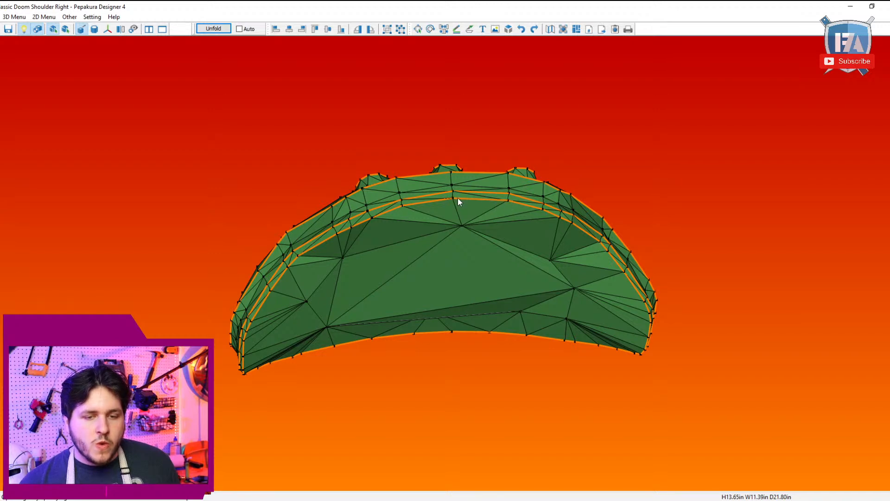
Step: In model editing mode, divide the short edges beyond both ends of the shoulder's middle raised rib
right_click_drag(449, 177, 455, 269)
right_click_drag(462, 329, 510, 264)
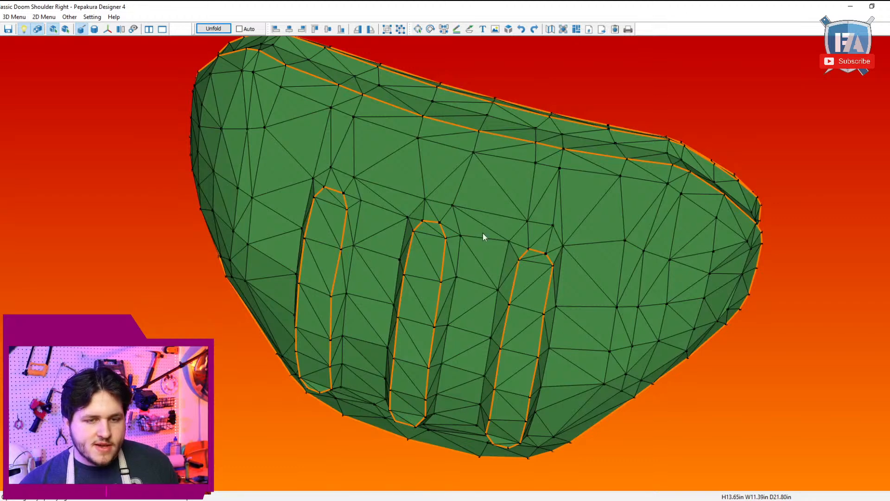
right_click_drag(430, 136, 462, 86)
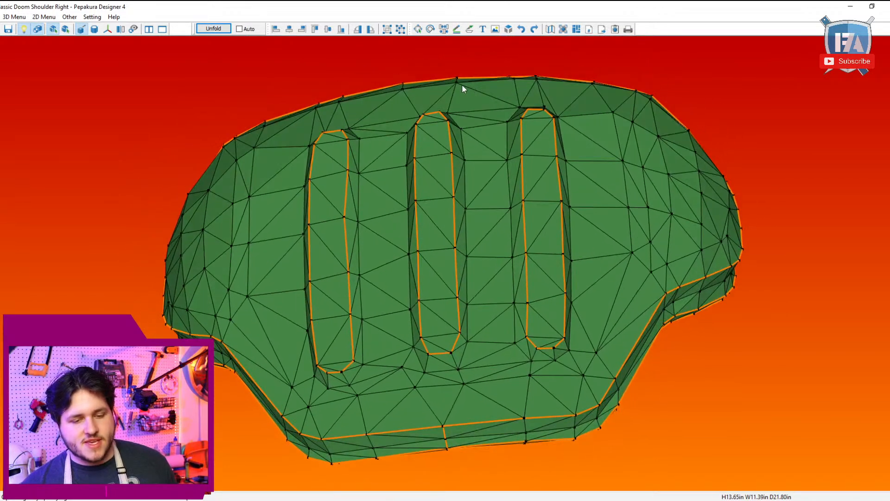
left_click(10, 17)
mouse_move(70, 38)
left_click(167, 49)
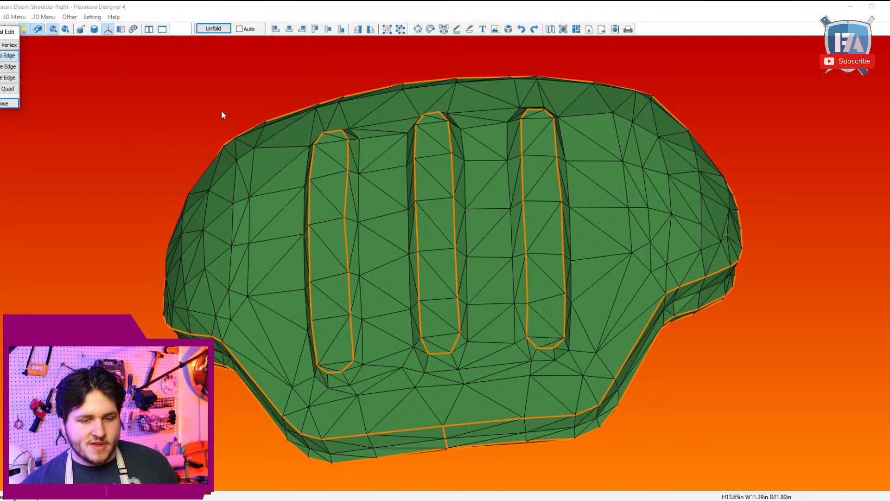
left_click(5, 80)
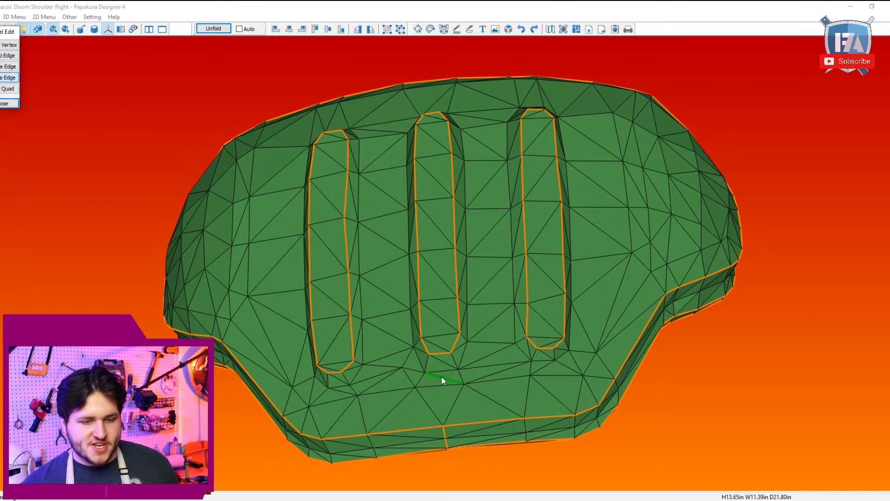
left_click(442, 377)
left_click(444, 364)
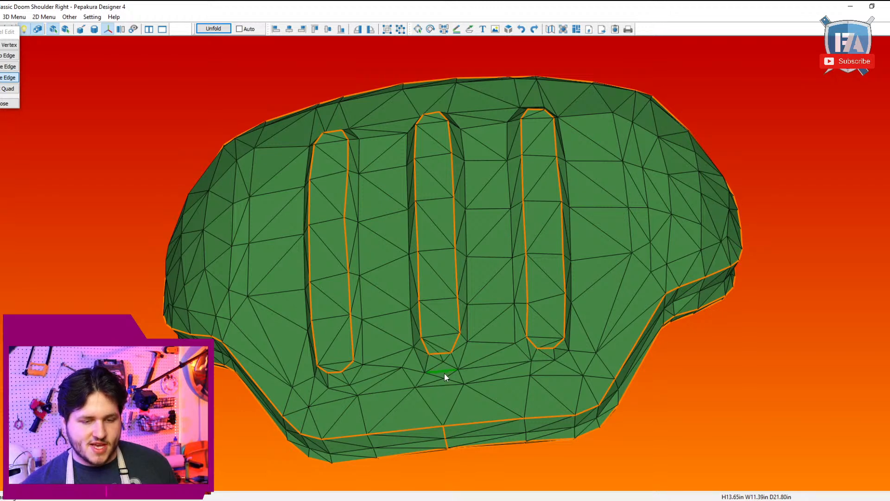
left_click_drag(461, 299, 458, 219)
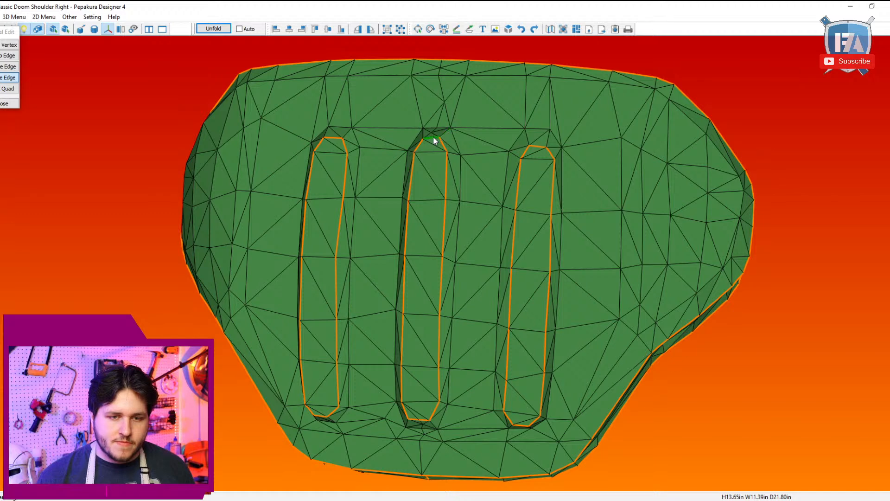
right_click_drag(486, 119, 454, 107)
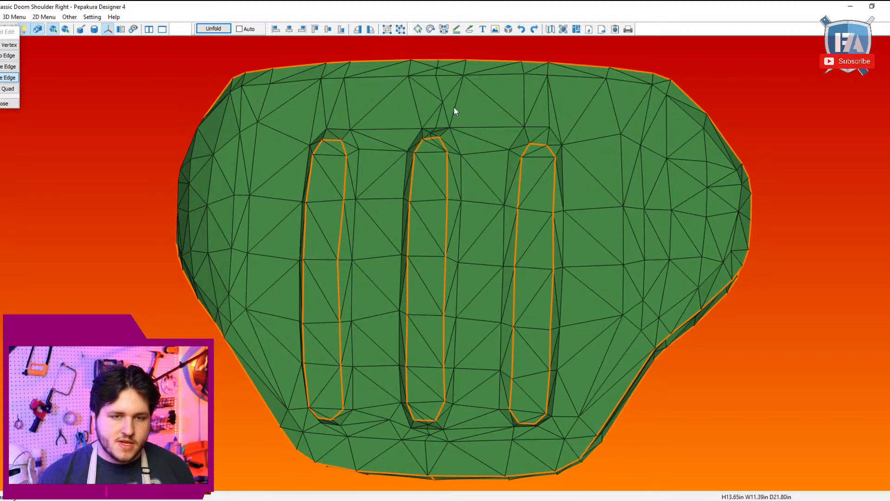
Step: Subdivide and smooth the edge lines running from both ends of the middle rib to the rim, with a 10% minimal divide length
left_click(4, 17)
mouse_move(70, 28)
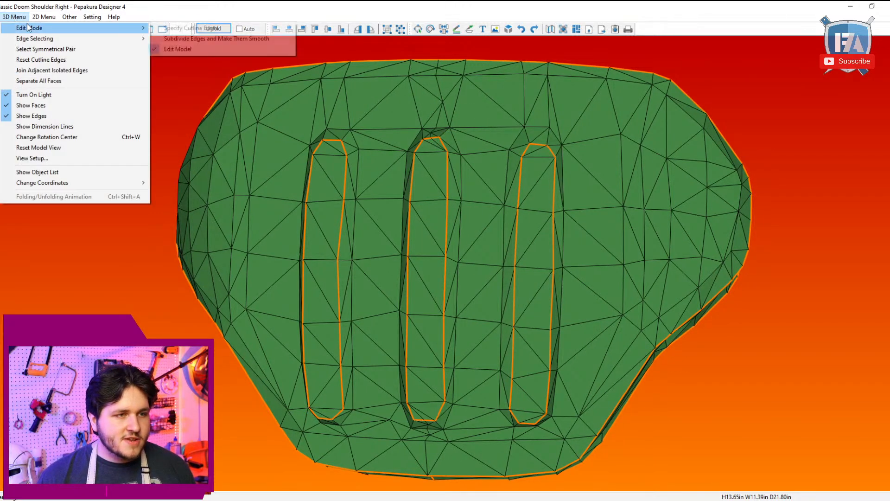
left_click(251, 39)
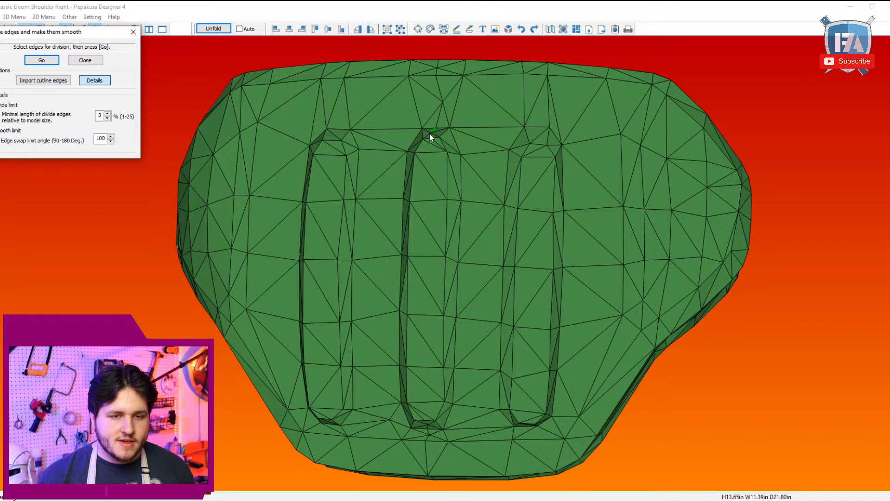
left_click(433, 129)
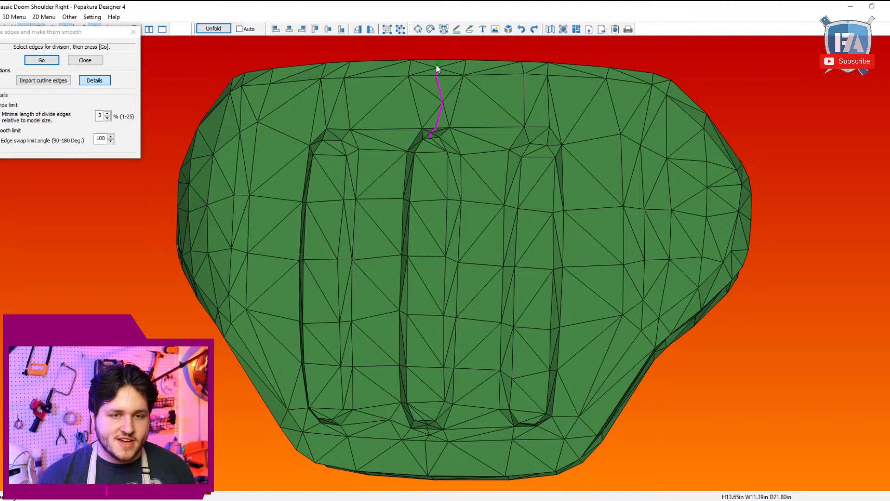
left_click_drag(461, 175, 436, 279)
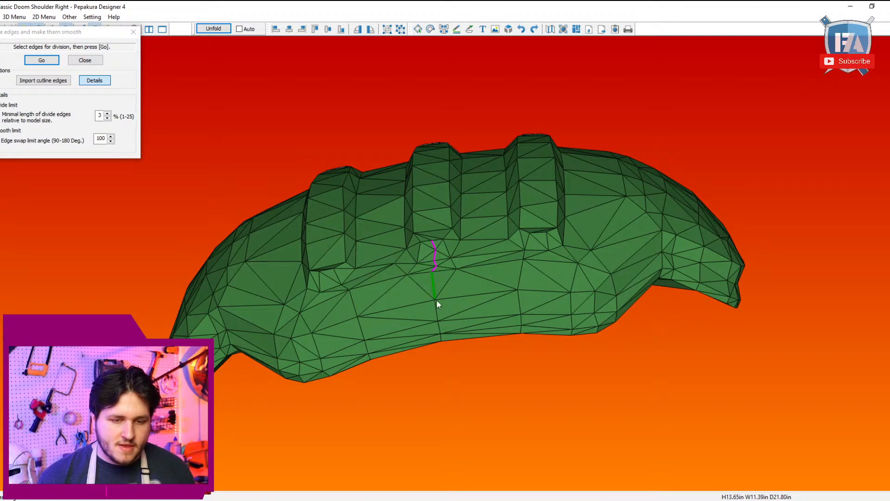
left_click_drag(438, 302, 353, 227)
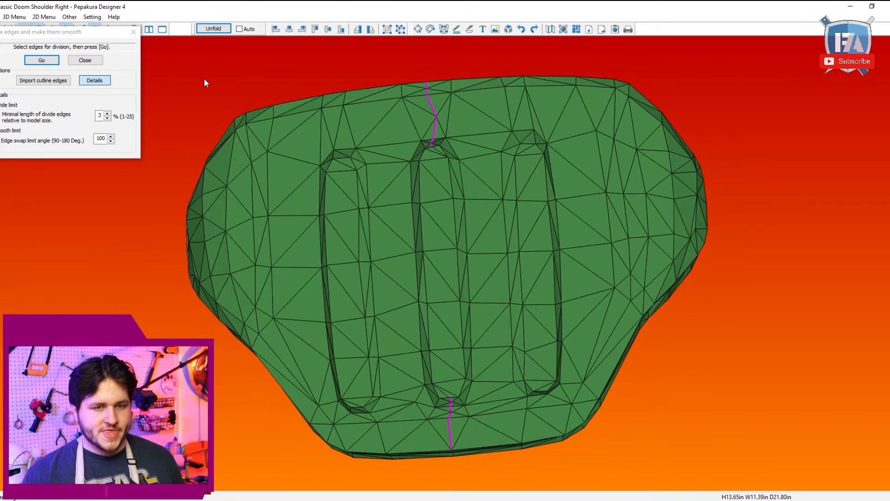
left_click(107, 113)
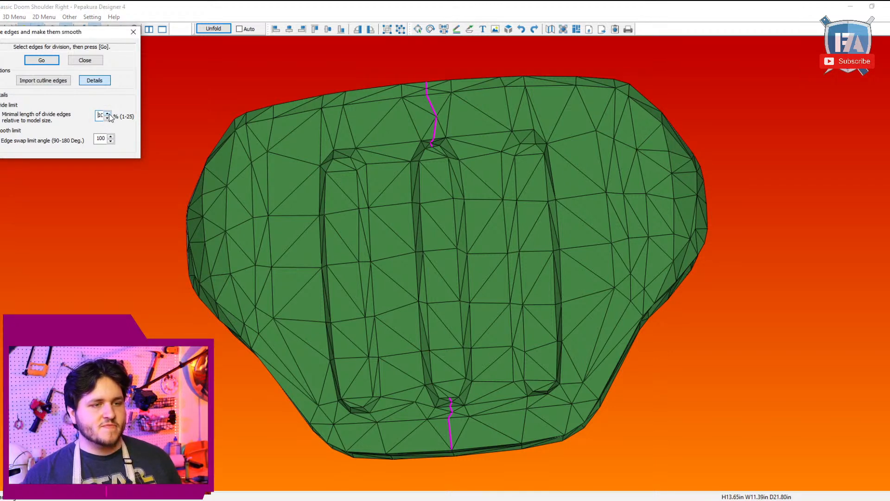
left_click(41, 59)
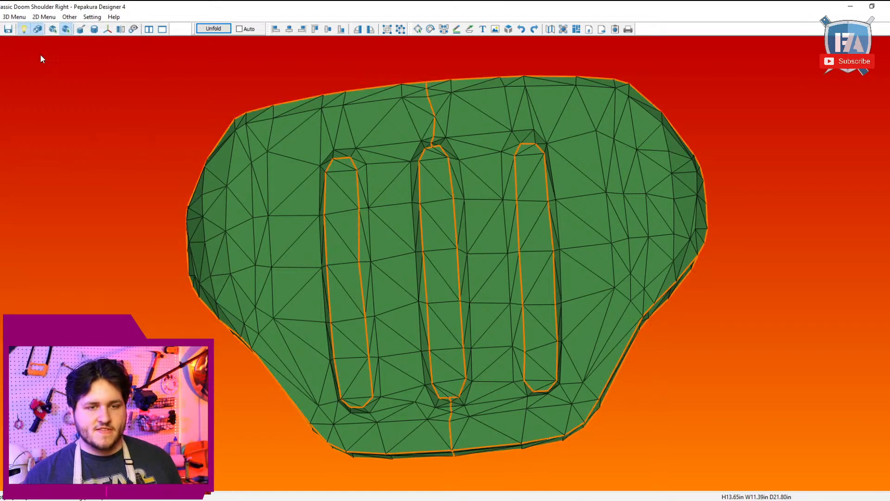
Step: Repeat the subdivide-and-smooth pass three more times on the same two edge lines beyond the middle rib's ends
left_click(14, 16)
mouse_move(93, 29)
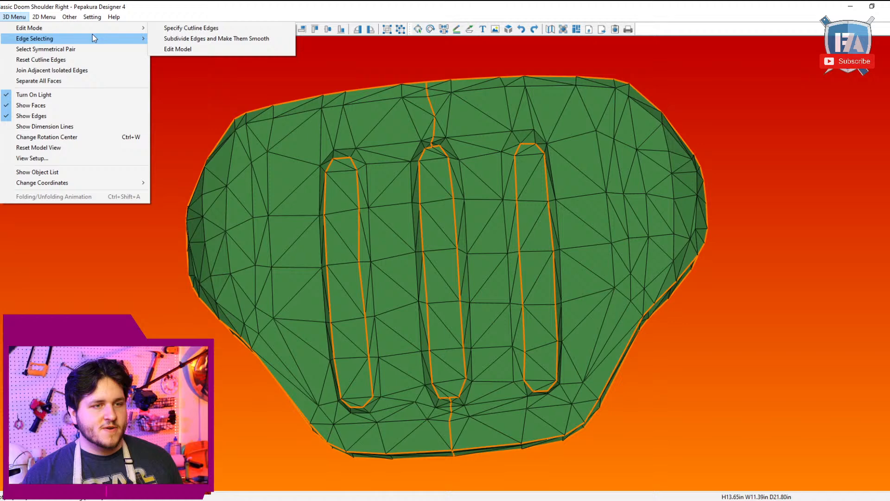
left_click(160, 38)
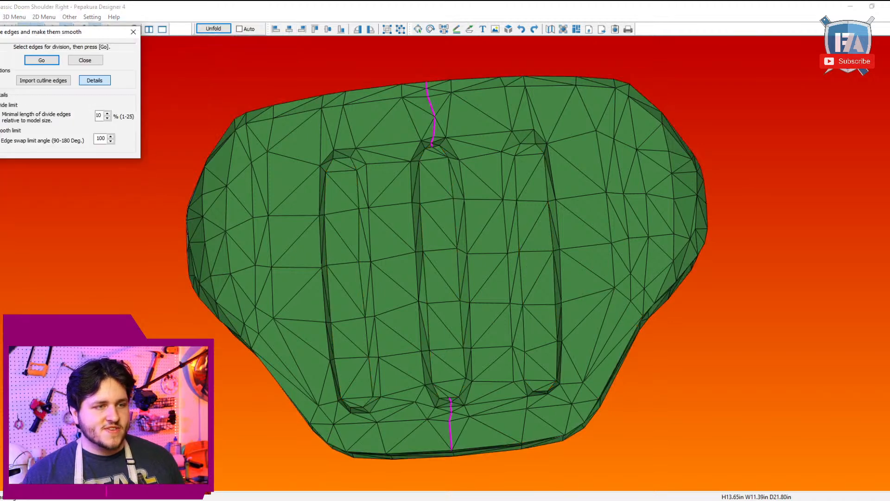
left_click(41, 60)
mouse_move(56, 38)
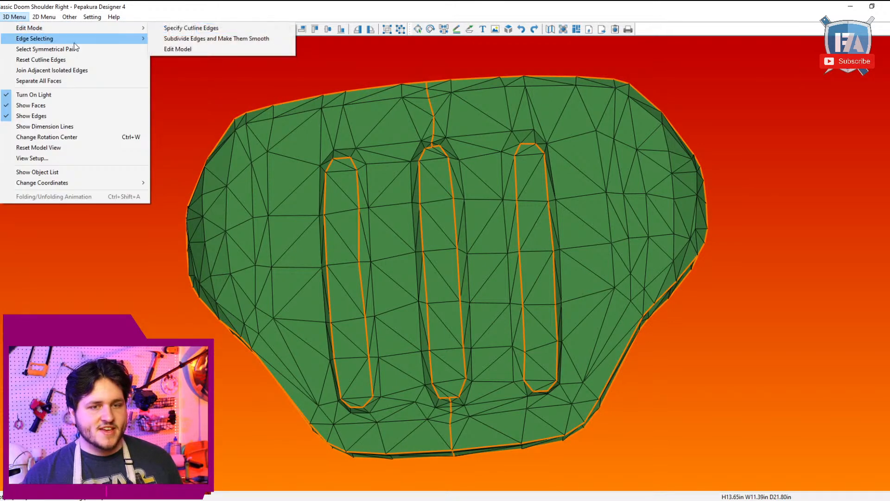
left_click(212, 40)
left_click(37, 61)
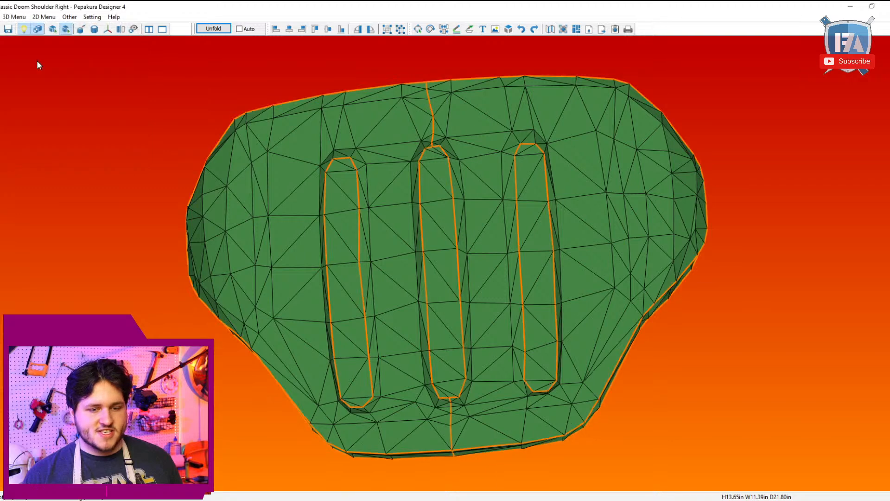
left_click_drag(313, 162, 373, 170)
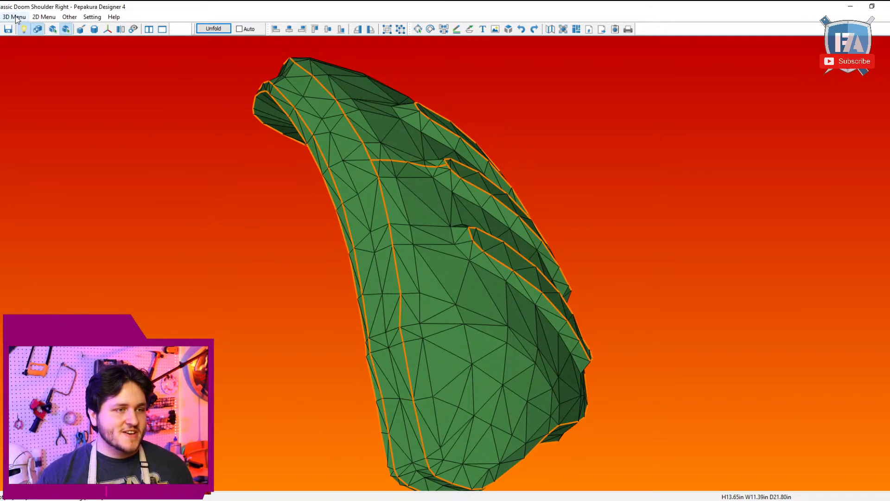
left_click(15, 17)
mouse_move(71, 33)
left_click(213, 36)
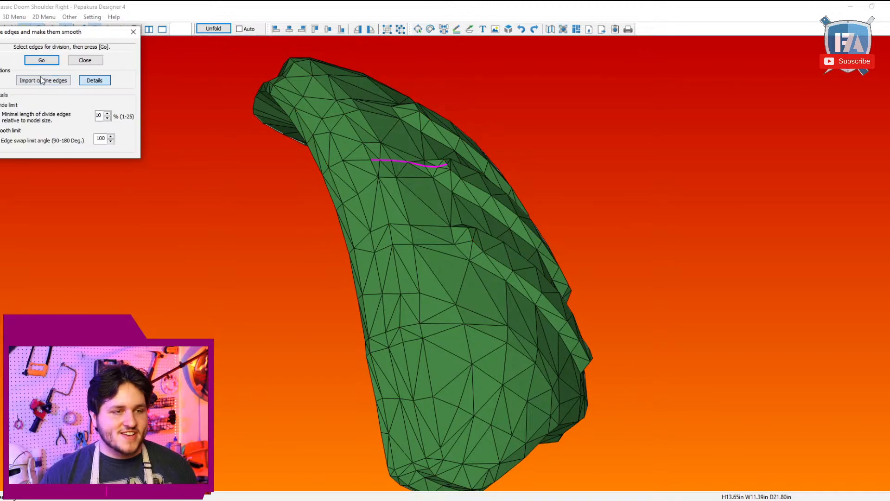
left_click(41, 60)
left_click_drag(394, 195, 420, 211)
right_click_drag(461, 221, 464, 201)
scroll(466, 192, "up", 2)
left_click(14, 17)
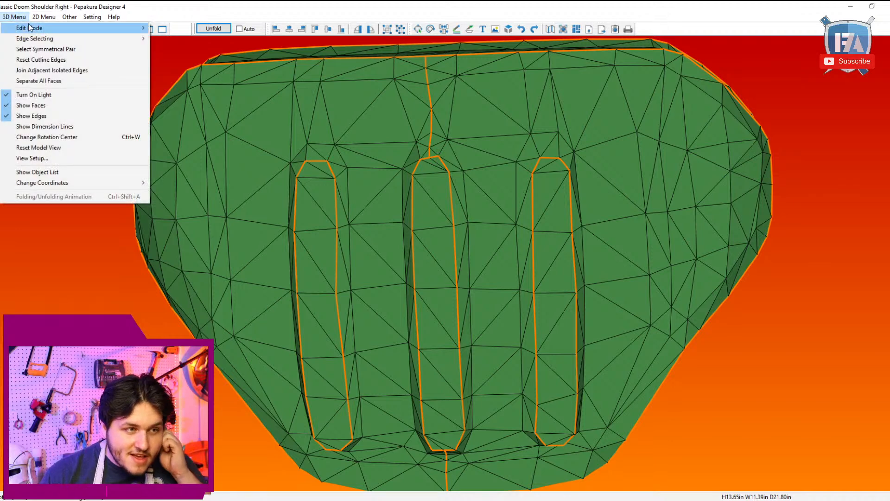
mouse_move(120, 28)
left_click(187, 39)
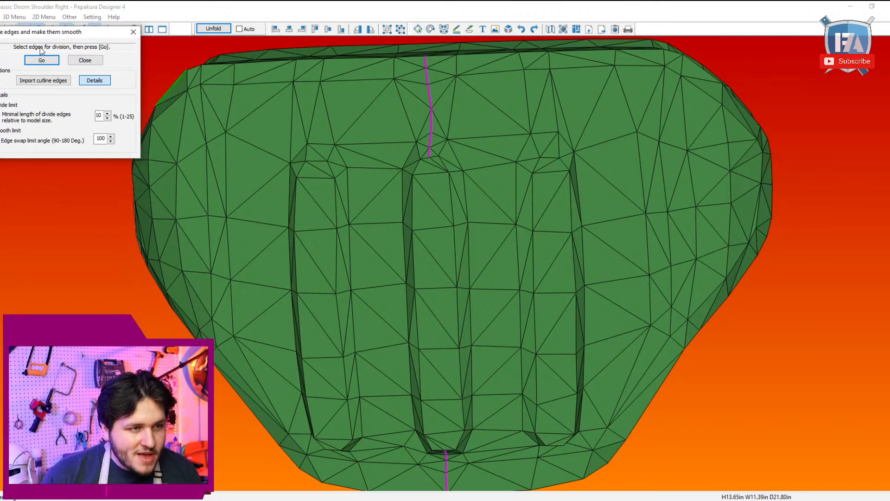
left_click(134, 32)
Step: In model editing mode, move the vertex midway along the cutline above the middle rib to straighten that line, and finish editing
left_click(18, 17)
mouse_move(120, 28)
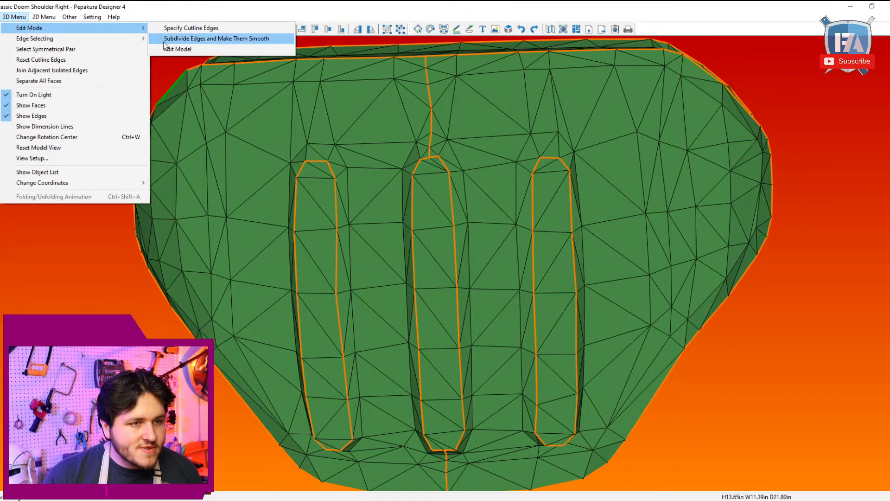
left_click(185, 48)
left_click(2, 45)
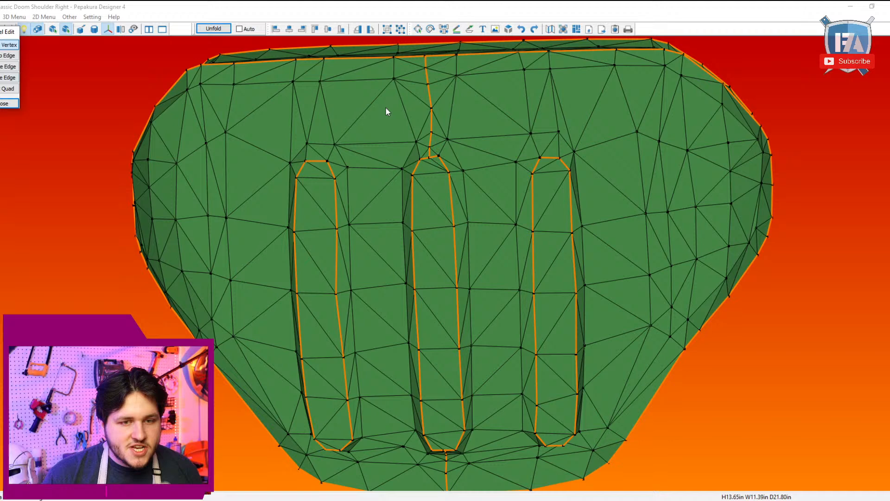
left_click(431, 109)
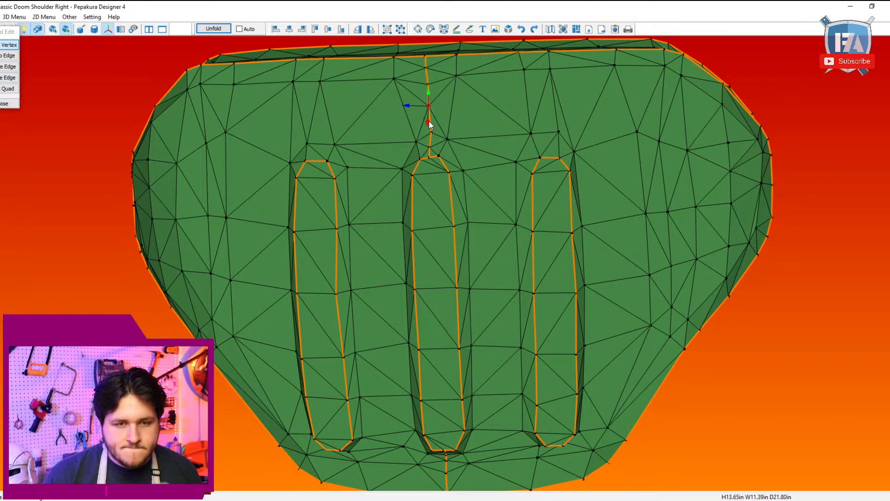
left_click_drag(429, 121, 478, 108)
left_click_drag(515, 142, 584, 157)
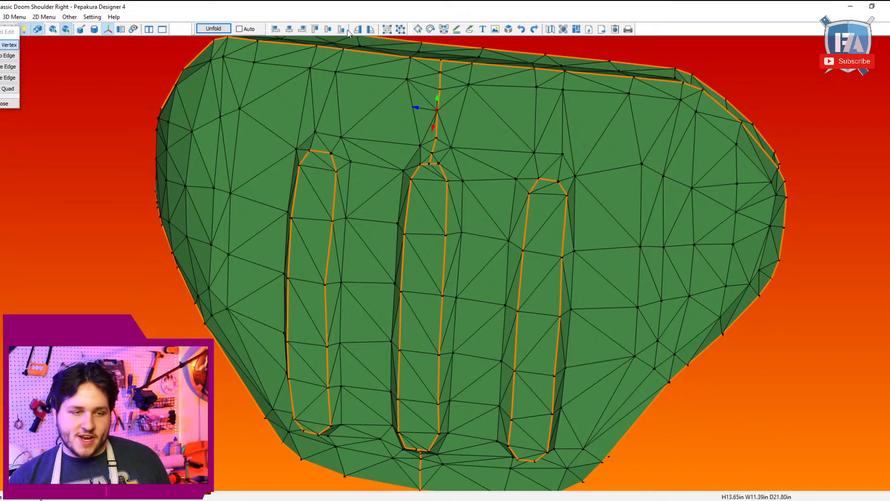
left_click(9, 103)
Step: Start unfolding the right shoulder to bring up the parts layout settings
left_click_drag(525, 226, 162, 31)
left_click(214, 29)
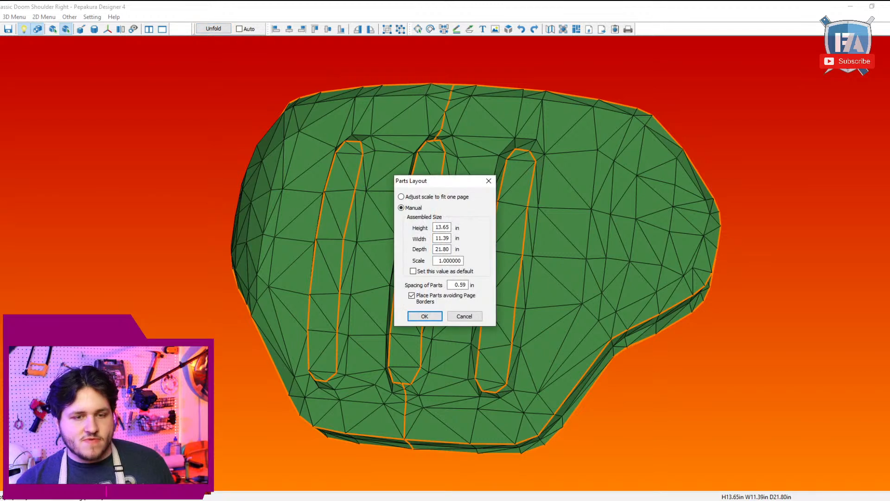
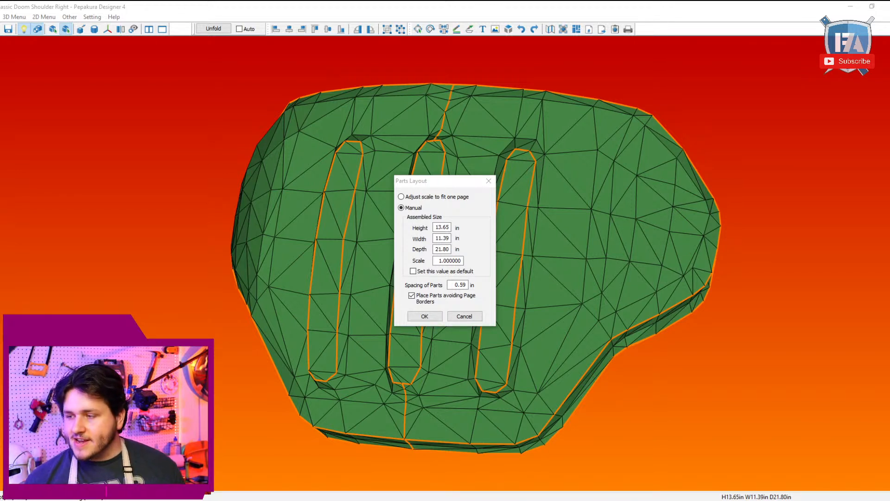
Step: Set the assembled height to 6 in, let parts cross the page borders, and unfold the shoulder
left_click(435, 230)
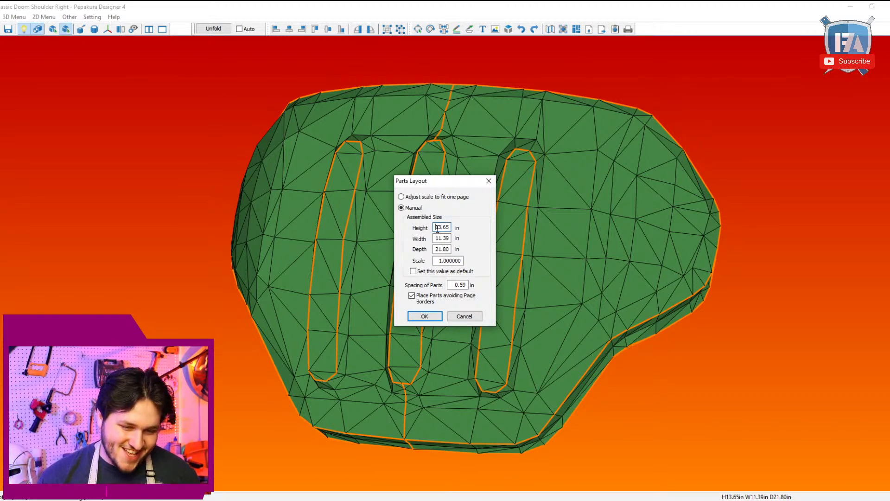
double_click(437, 229)
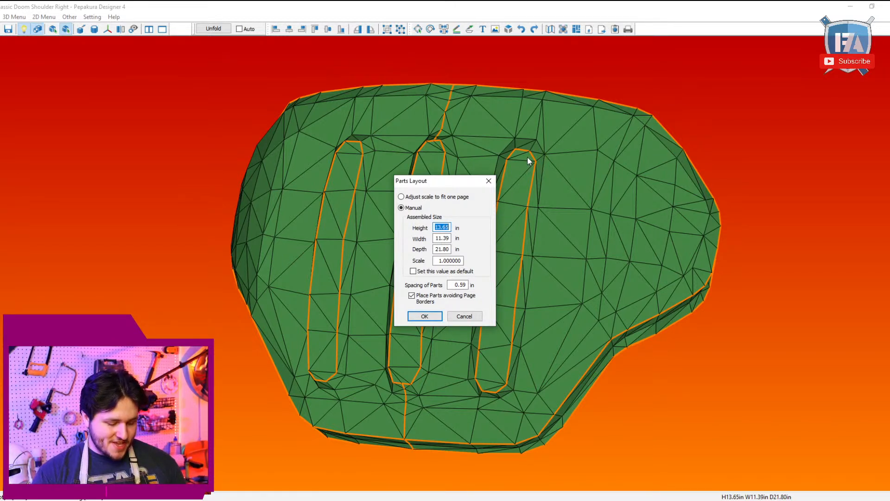
type("6")
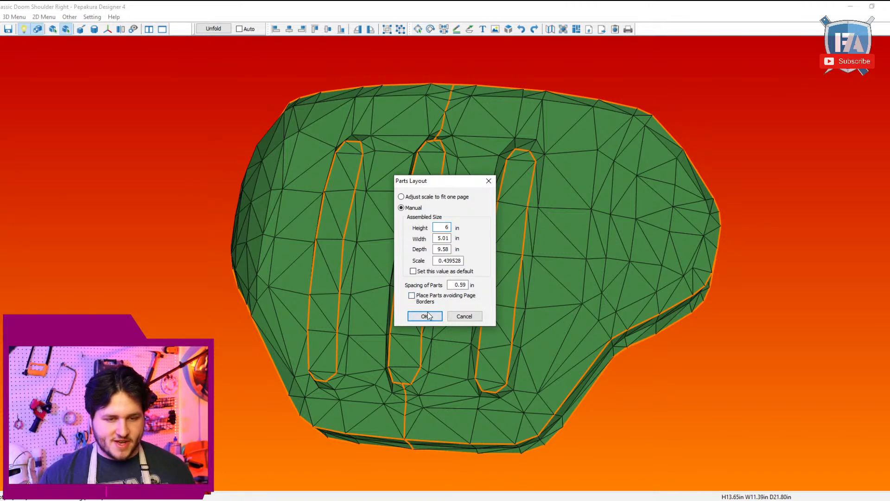
left_click(424, 315)
Step: Narrow the 3D view to give the pattern more room, and hide the flaps on all parts
left_click_drag(889, 169, 229, 168)
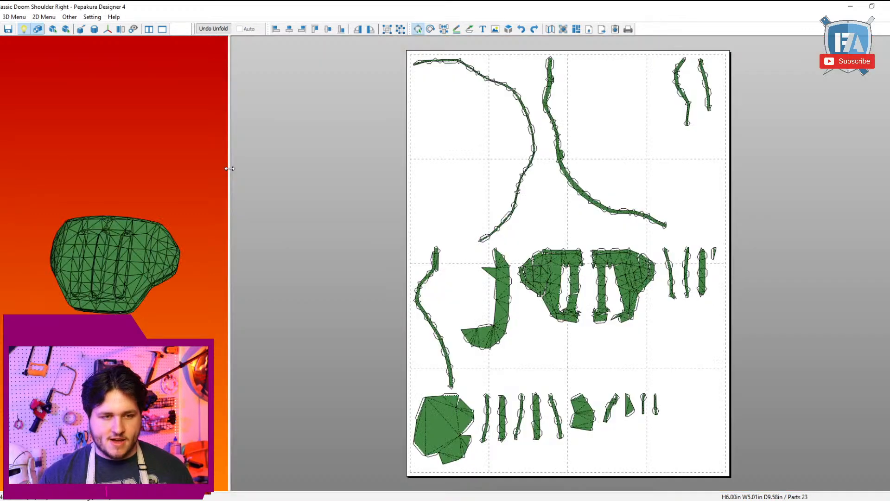
scroll(430, 146, "up", 7)
scroll(474, 165, "down", 8)
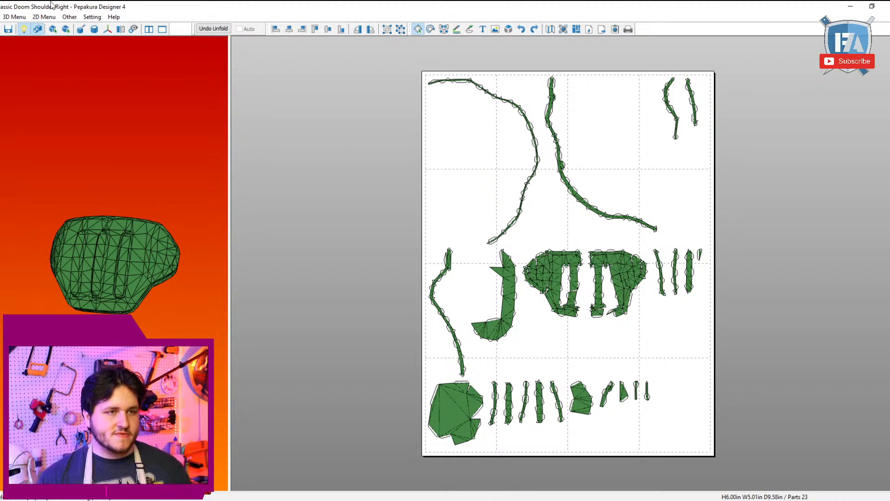
left_click(44, 17)
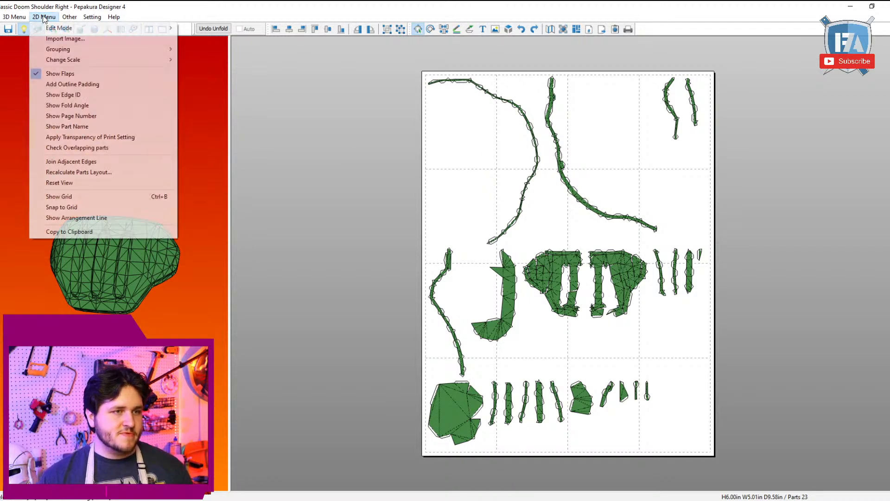
left_click(80, 74)
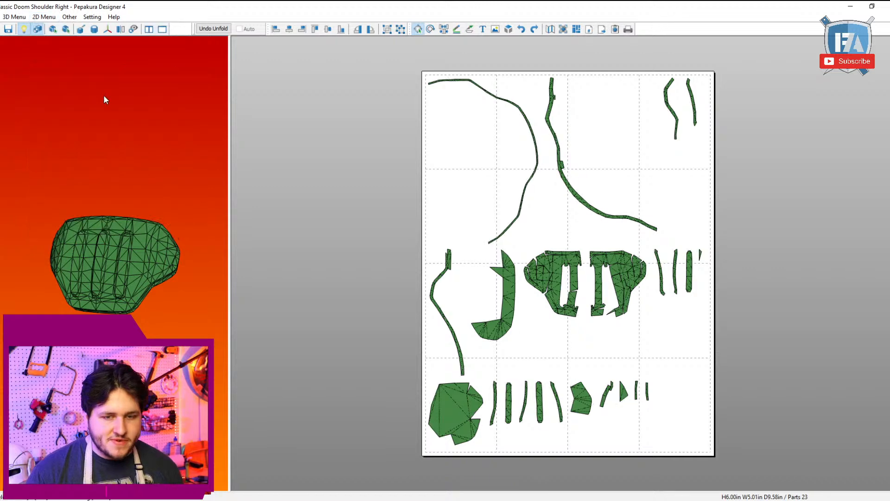
Step: Move the long curved rim strip from the page's upper corner to the empty area beside the layout
left_click_drag(382, 135, 493, 40)
left_click_drag(95, 217, 155, 226)
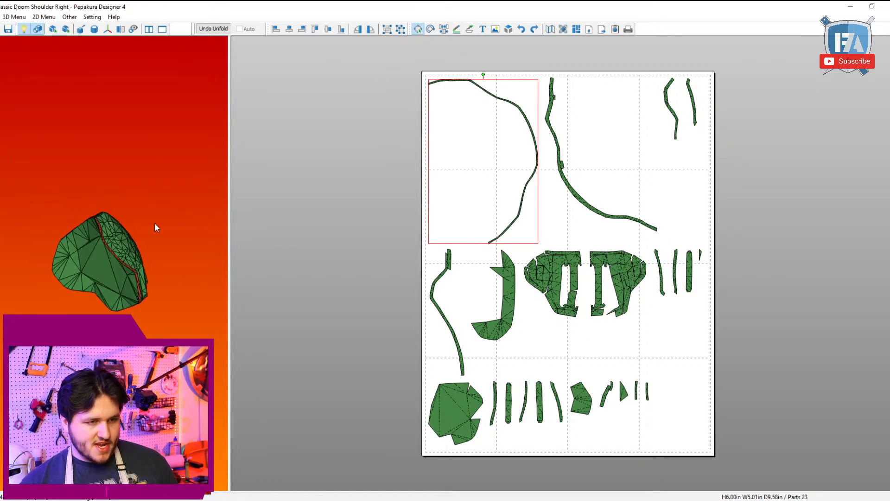
scroll(399, 205, "down", 2)
left_click_drag(399, 204, 720, 247)
scroll(639, 234, "up", 3)
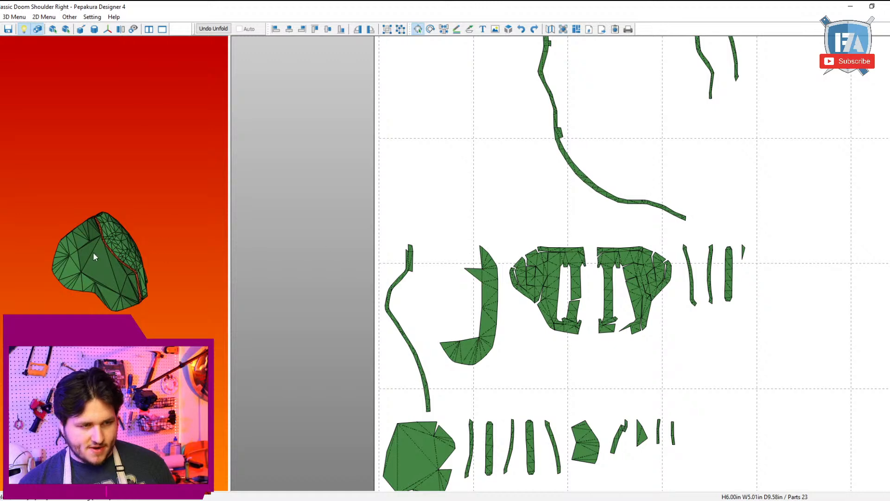
Step: Find the large inner panel through the 3D model and move its part to free space beside the layout
right_click_drag(92, 252, 131, 271)
left_click(131, 270)
scroll(408, 265, "down", 3)
left_click_drag(427, 332, 631, 322)
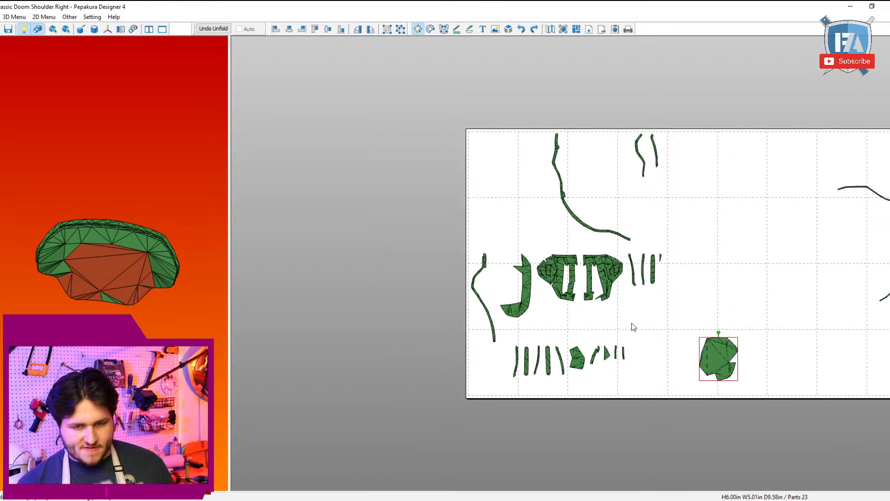
middle_click_drag(631, 323, 501, 193)
Step: Rotate the large inner panel part roughly a quarter turn clockwise so its notched side faces down
scroll(502, 195, "up", 3)
middle_click_drag(575, 184, 543, 224)
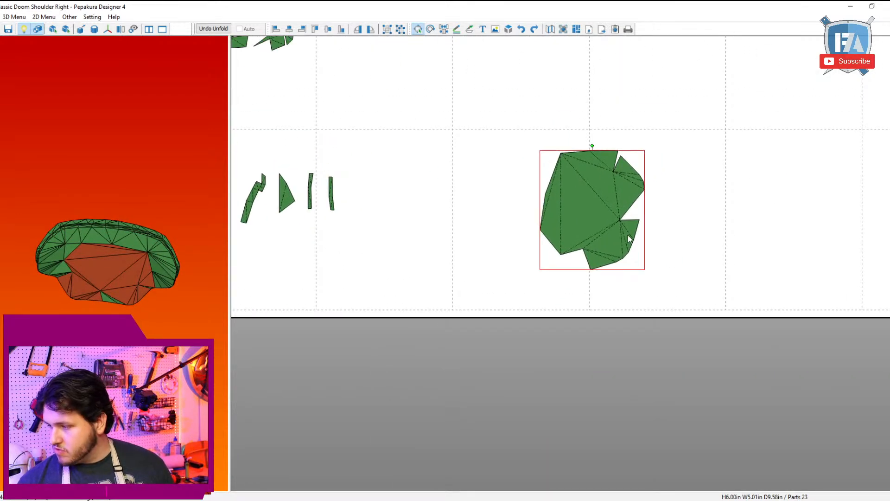
scroll(625, 234, "up", 2)
middle_click_drag(621, 233, 614, 320)
scroll(620, 308, "up", 2)
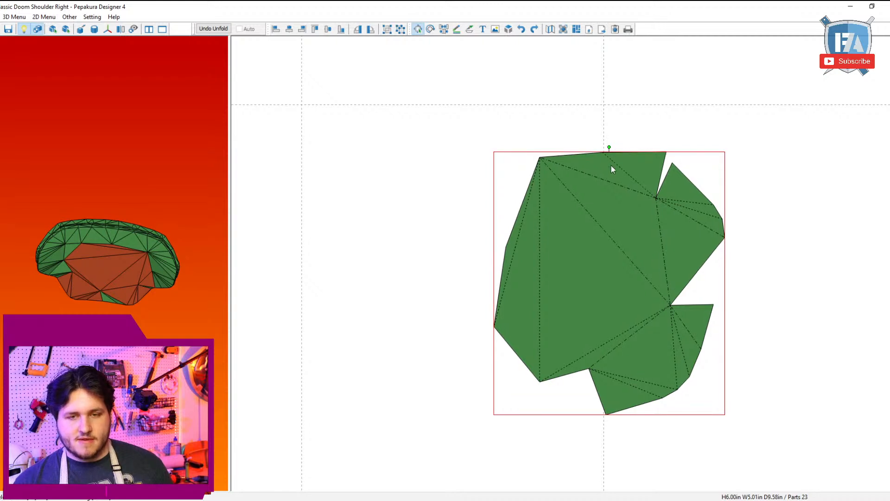
left_click_drag(610, 148, 749, 252)
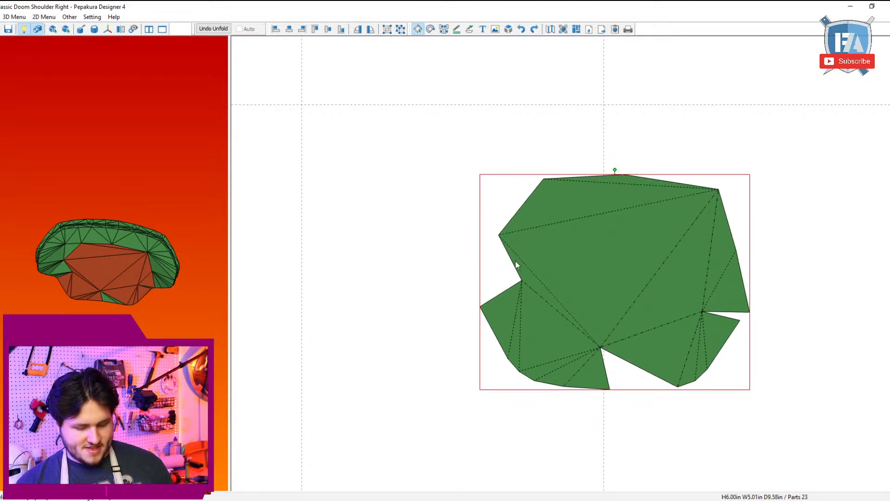
left_click(502, 250)
left_click(521, 212)
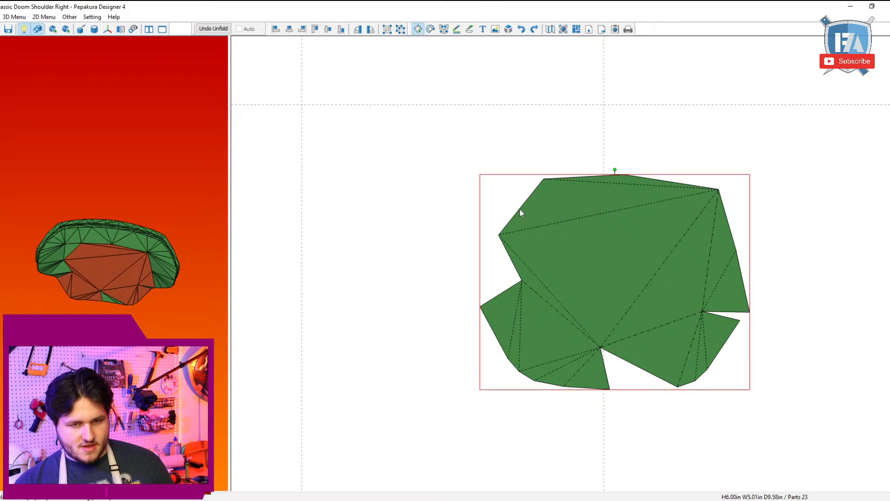
left_click(560, 163)
right_click(559, 162)
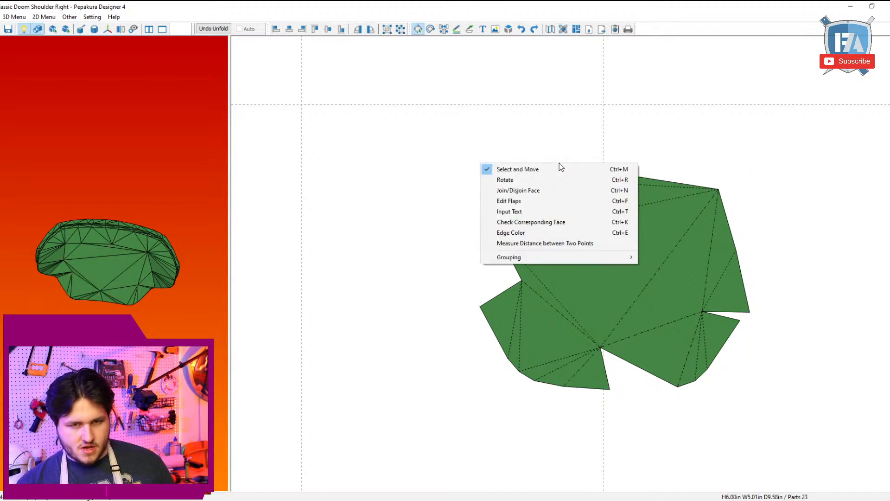
left_click(620, 137)
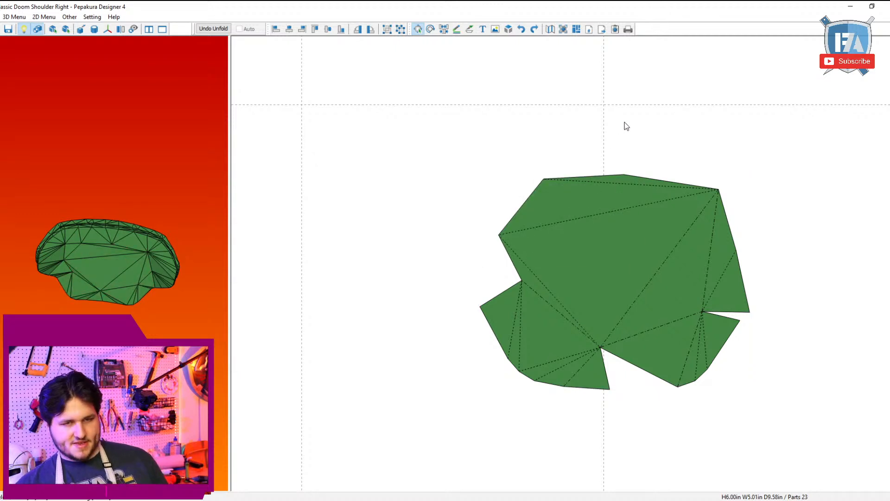
Step: Close the shoulder file with its changes saved, close the Halo 5 helmet file, and restart Pepakura Designer in a maximized window
left_click(883, 5)
left_click(436, 279)
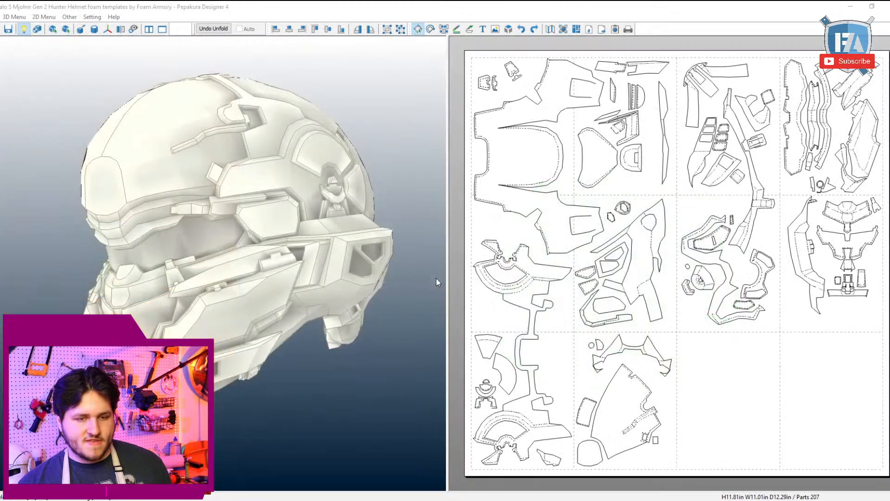
left_click(883, 6)
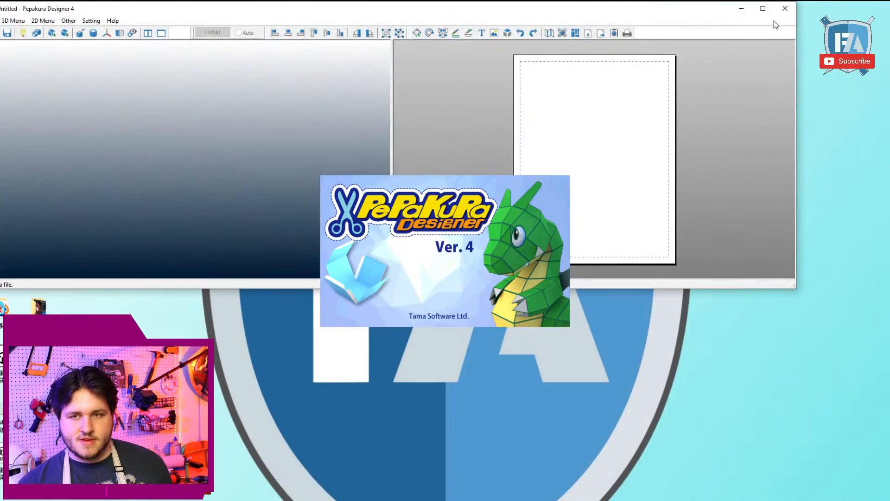
left_click(764, 8)
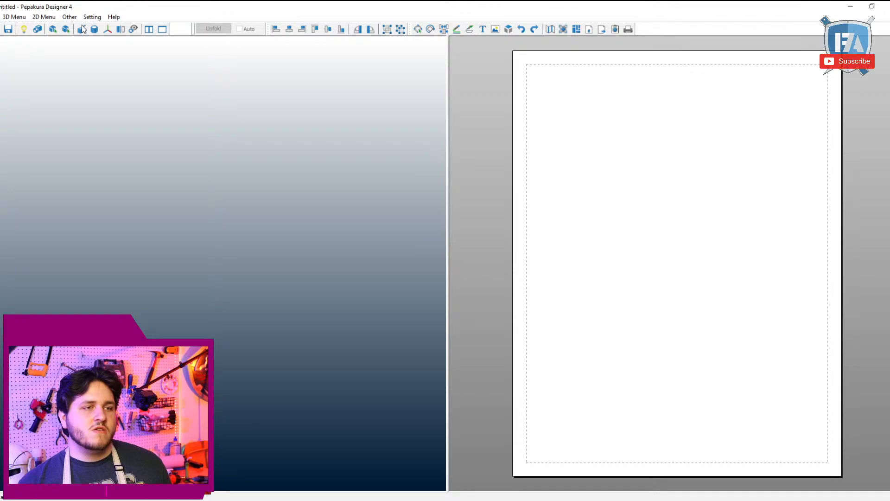
Step: In the colour settings, change the model window's top background colour to dark red
left_click(113, 17)
mouse_move(91, 17)
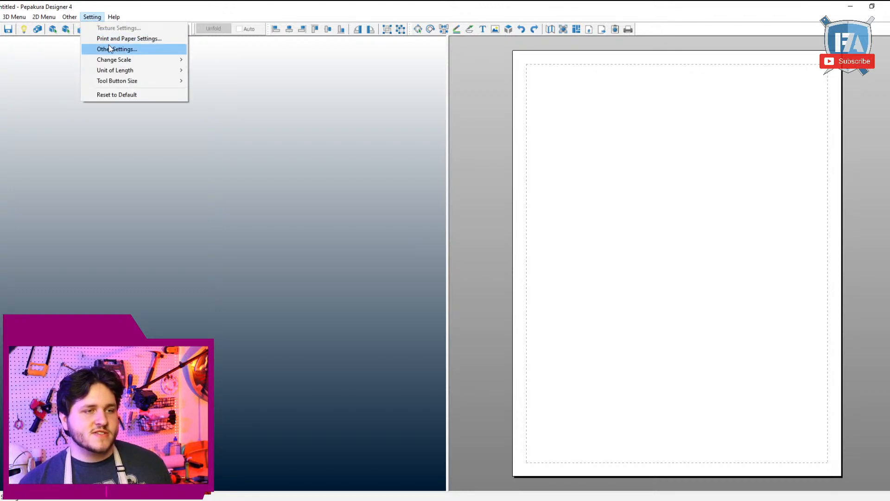
left_click(108, 46)
left_click(405, 186)
left_click(476, 248)
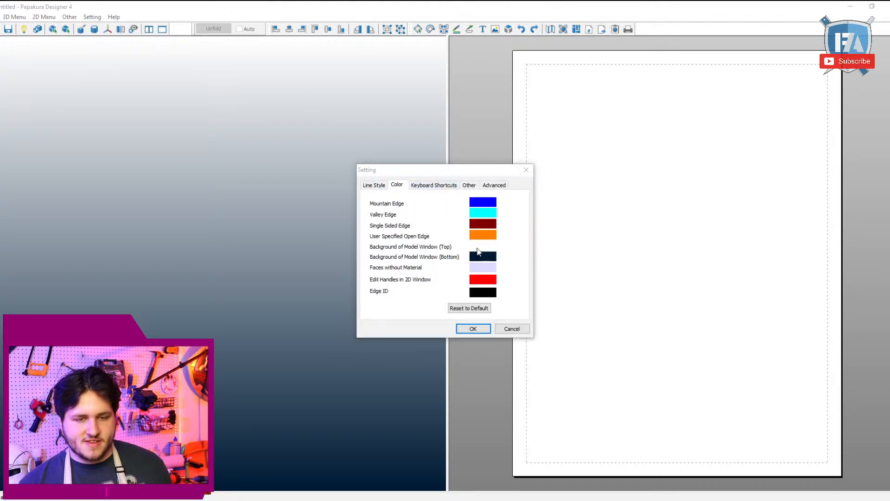
left_click(398, 320)
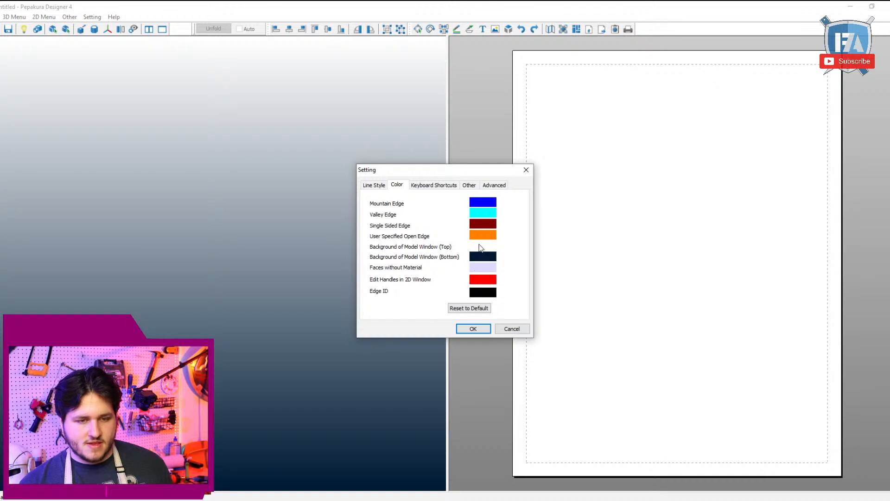
left_click(478, 243)
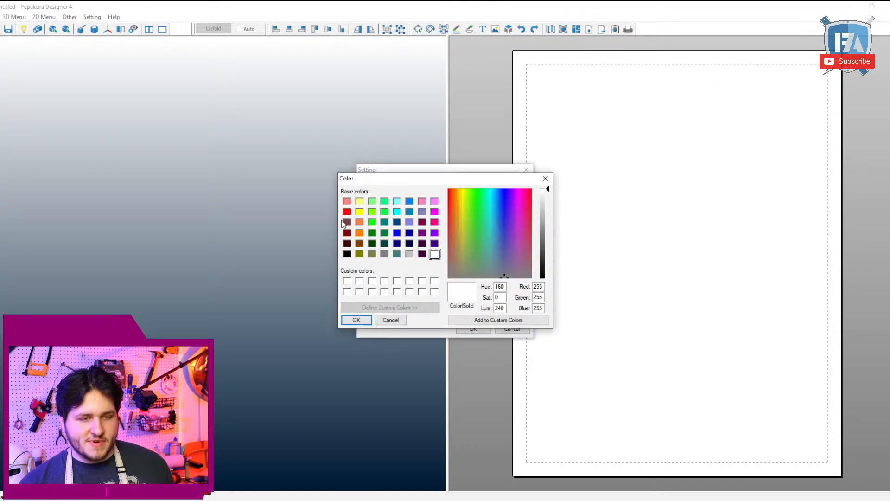
left_click(347, 234)
left_click(357, 323)
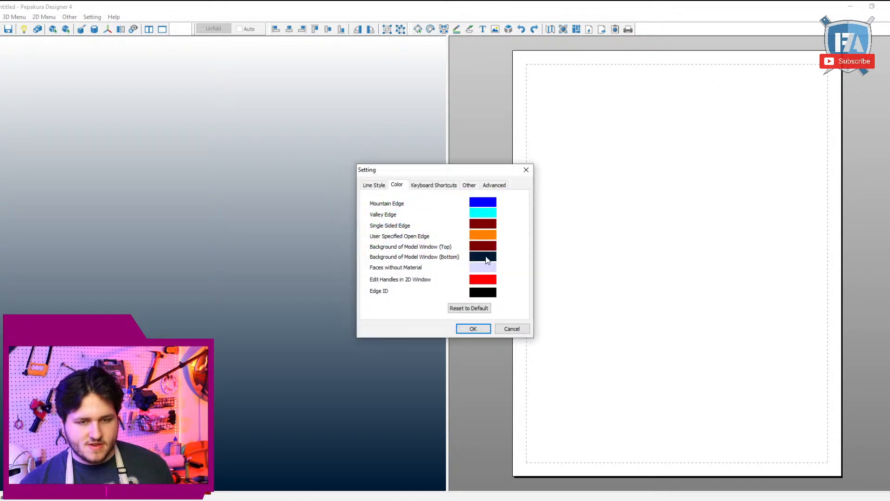
Step: Set the model window's bottom background colour to orange and apply the settings
left_click(479, 255)
left_click(359, 232)
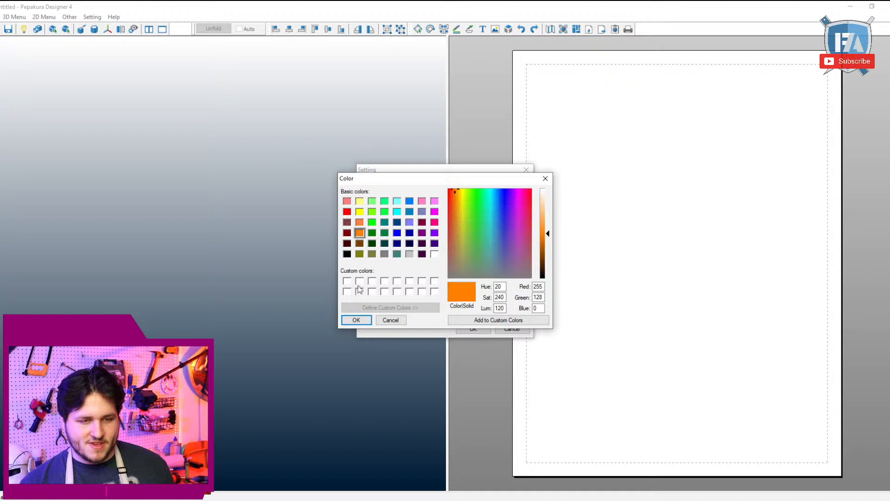
left_click(356, 320)
left_click(473, 329)
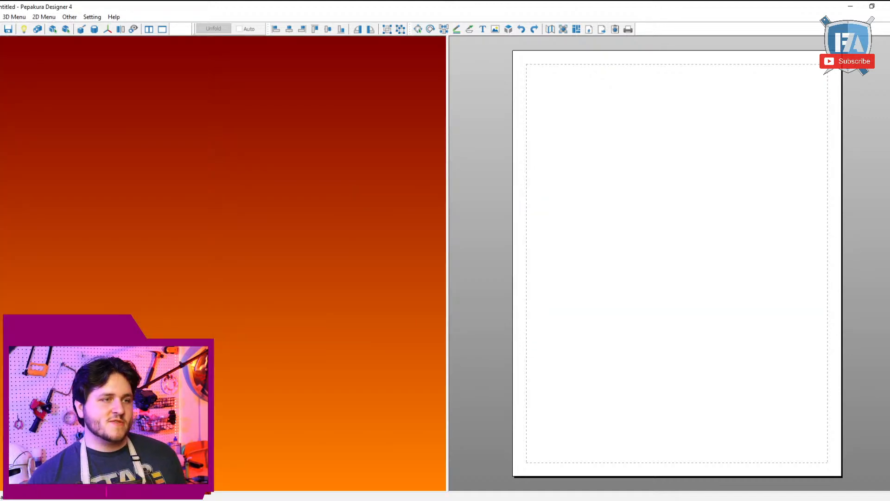
Step: Open Classic Doom Shoulder Right.pdo from the Downloads folder
left_click(0, 17)
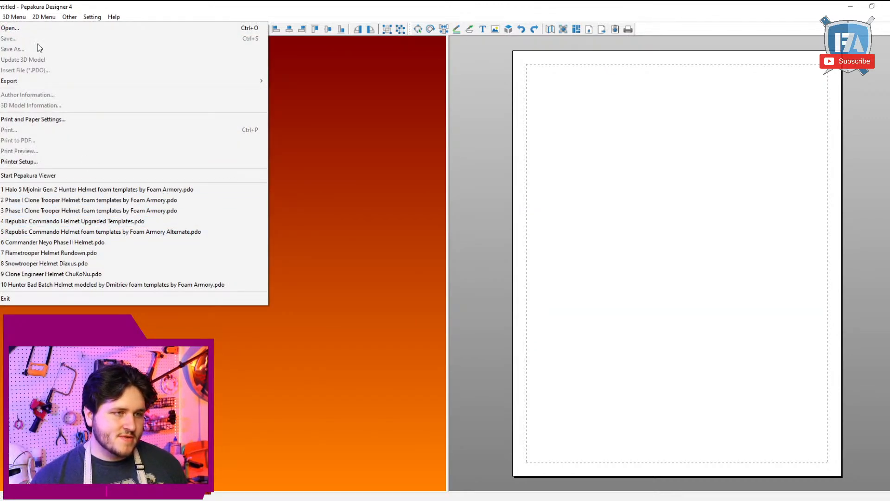
left_click(40, 28)
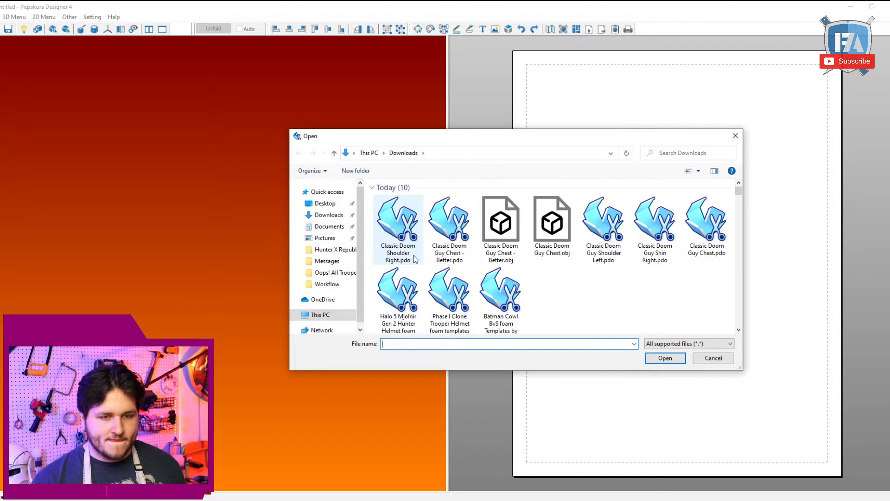
double_click(414, 255)
Step: In join/disjoin mode, attach the matching small part to the short edge above the inner panel's left flap
right_click_drag(334, 319, 394, 339)
scroll(631, 412, "up", 3)
middle_click_drag(632, 411, 580, 249)
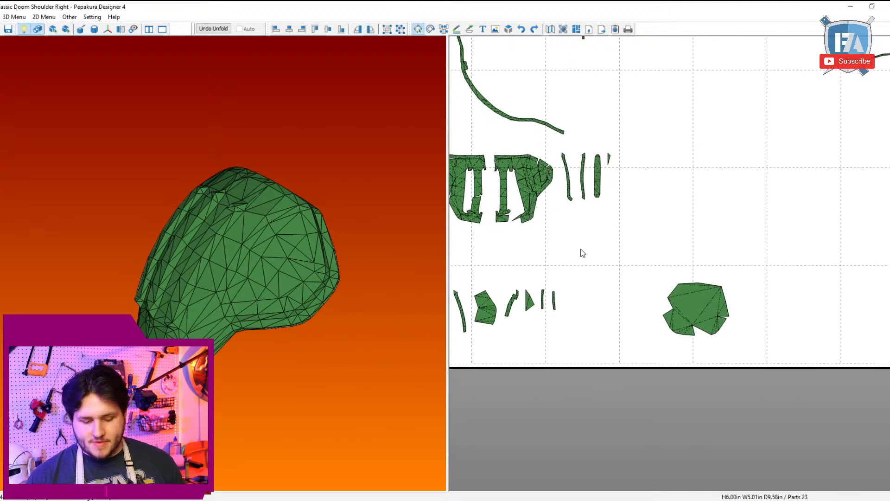
key("ctrl+j")
scroll(661, 352, "up", 3)
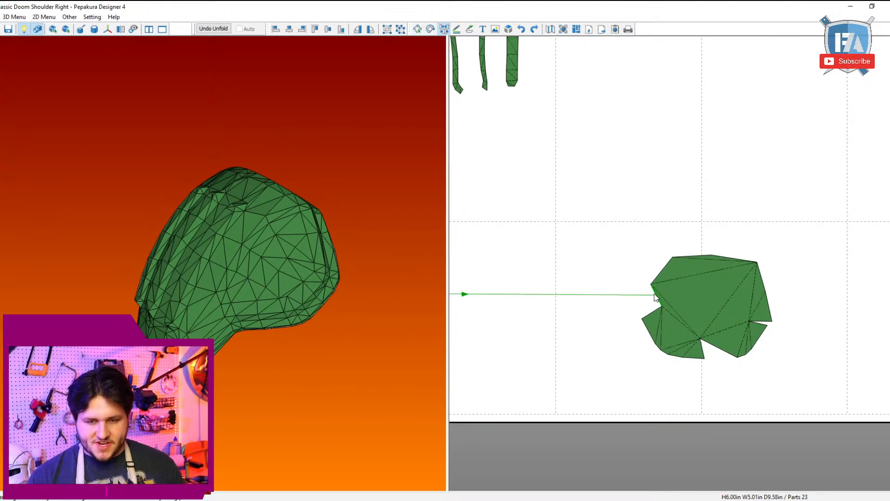
left_click(656, 297)
scroll(665, 294, "up", 3)
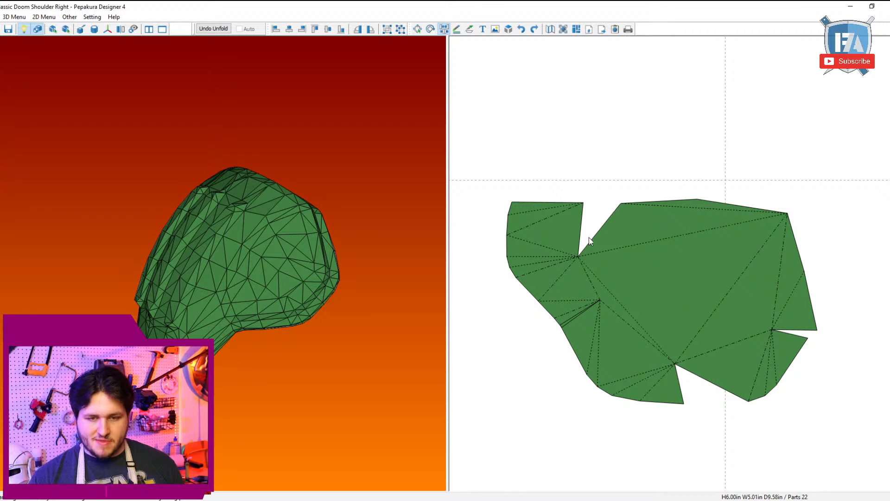
Step: Split the four-sided end section off the joined flap and attach the adjoining rim pieces around the inner panel's upper edges
left_click(571, 258)
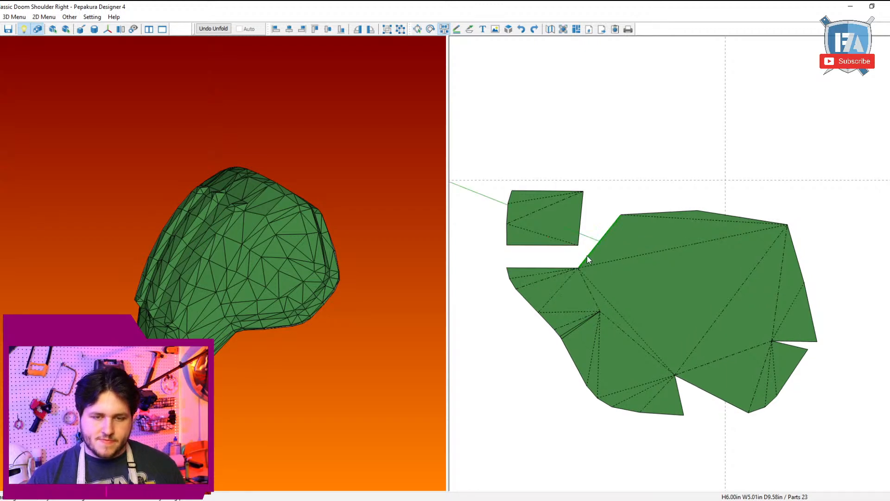
left_click(586, 255)
left_click(579, 257)
left_click(580, 215)
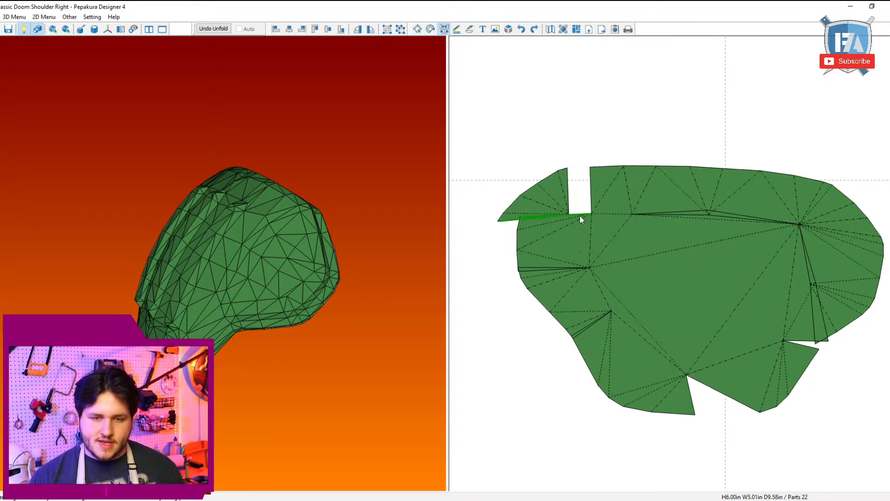
Step: Separate the fan-shaped end piece from the rim and rejoin the loose triangles to the section at the panel's upper-left corner
left_click(580, 218)
left_click(575, 234)
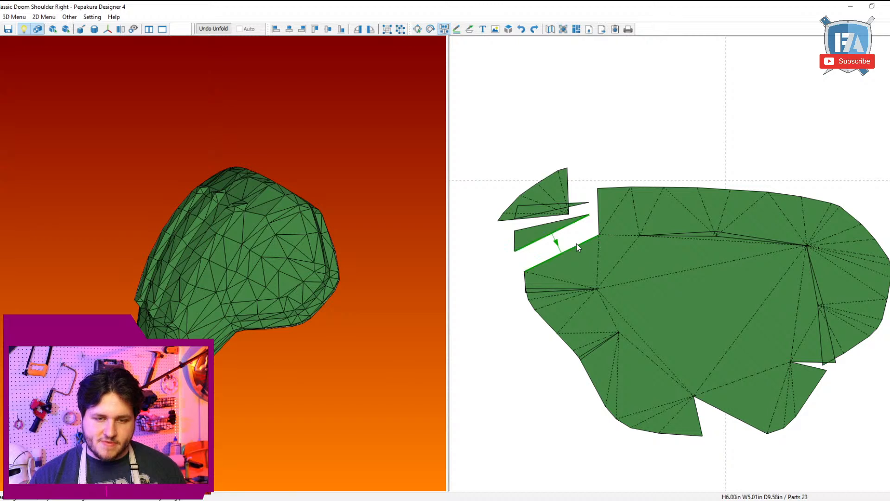
left_click(577, 243)
left_click(573, 242)
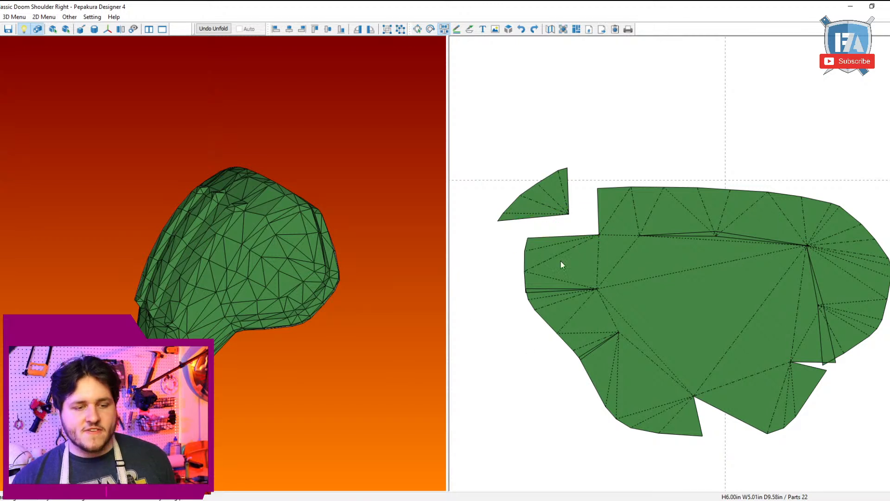
Step: Attach the fan-shaped piece at the inner panel's upper-left corner, then split it and rejoin its lower triangles to the left rim section
left_click(599, 224)
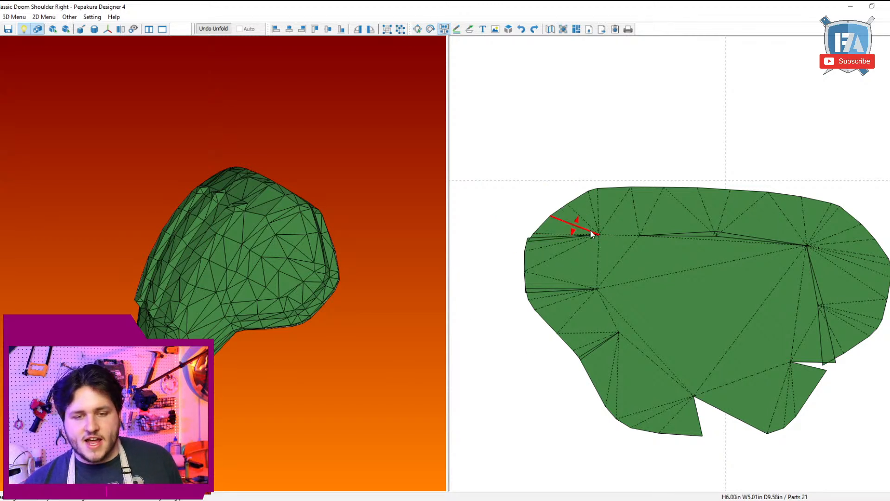
left_click(591, 222)
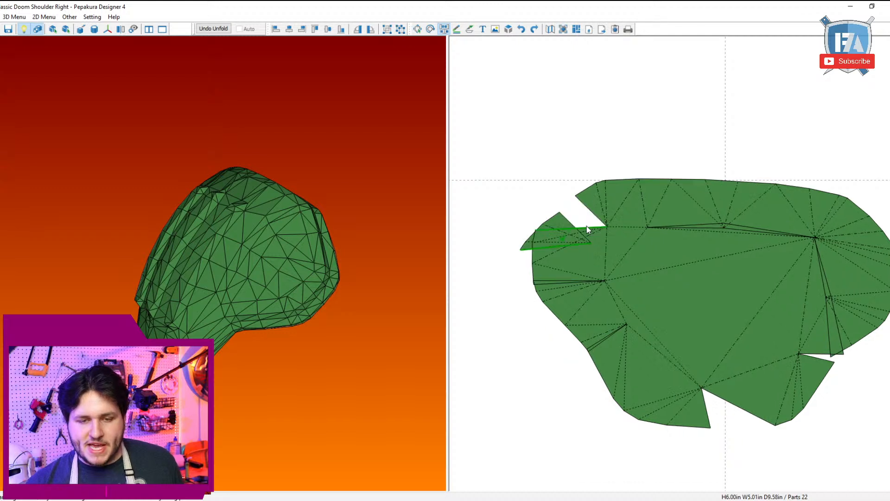
left_click(586, 226)
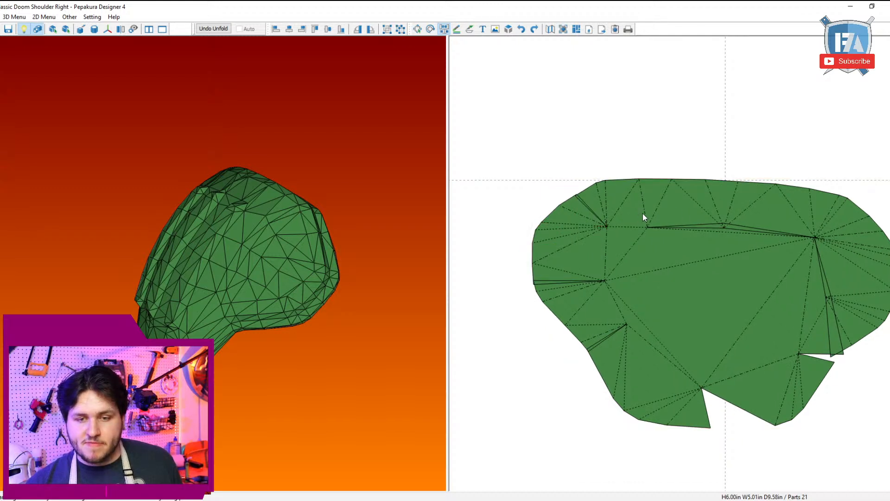
Step: Join the upper rim to the panel's top edge, split it midway and attach its right-hand section along the rest of that edge
left_click(647, 226)
left_click(650, 228)
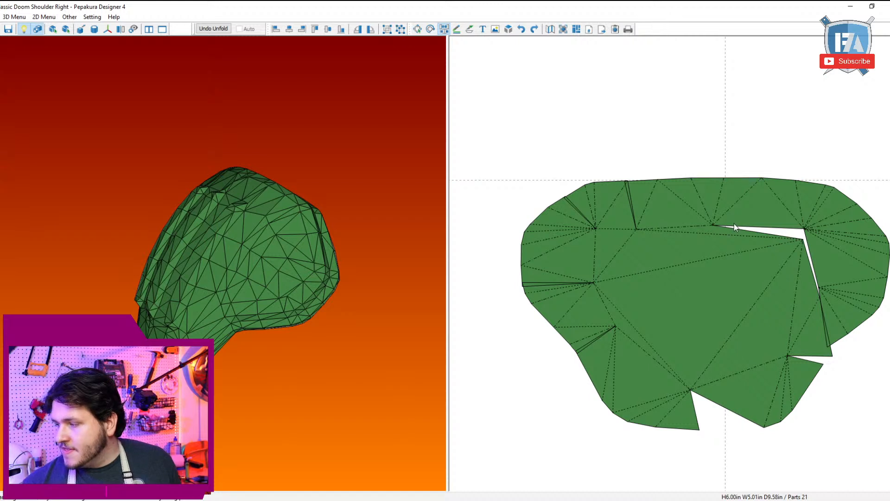
left_click(715, 209)
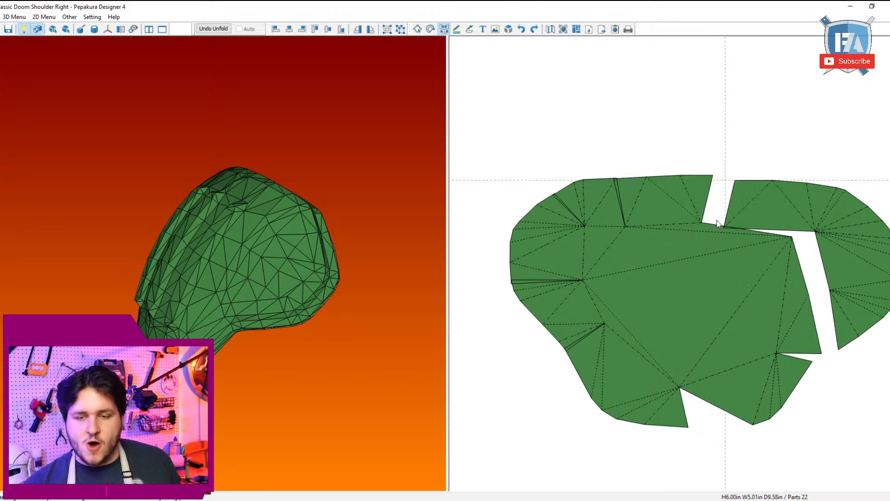
left_click(716, 224)
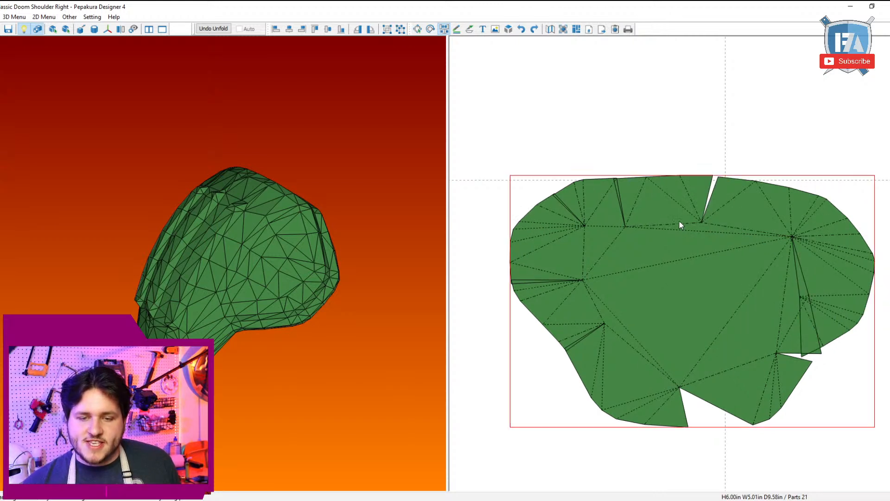
Step: Move the middle of the upper rim to the right-hand section, then split it off and rejoin it to the left-hand section
left_click(695, 223)
left_click(707, 226)
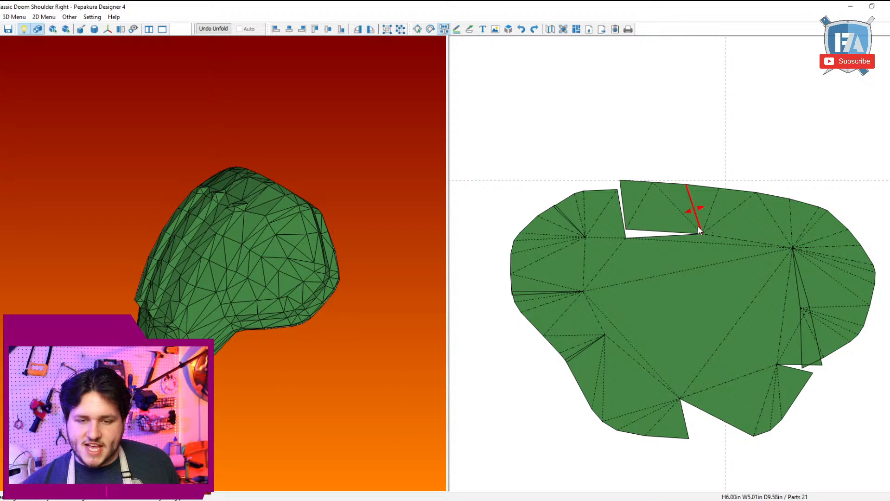
left_click_drag(695, 219, 696, 218)
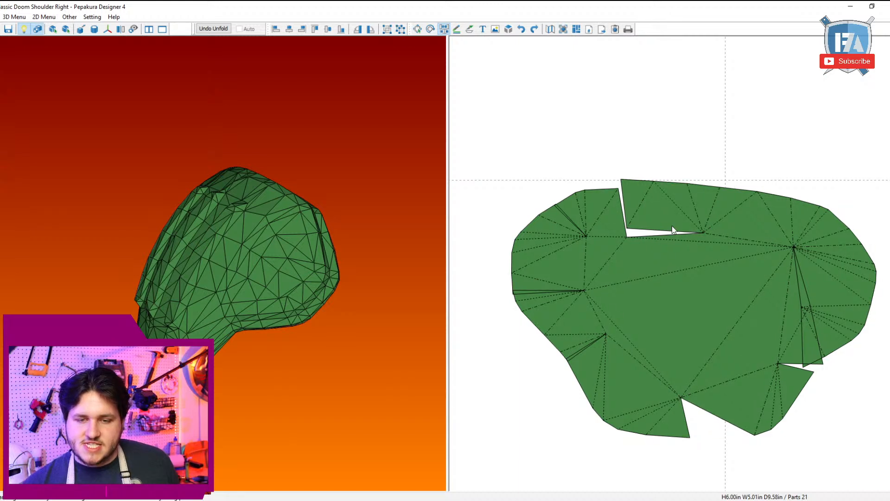
left_click(694, 199)
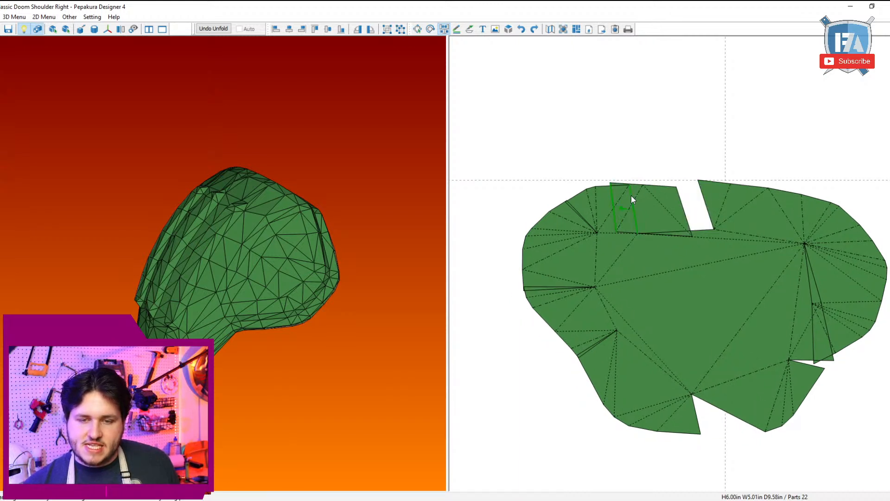
left_click(631, 199)
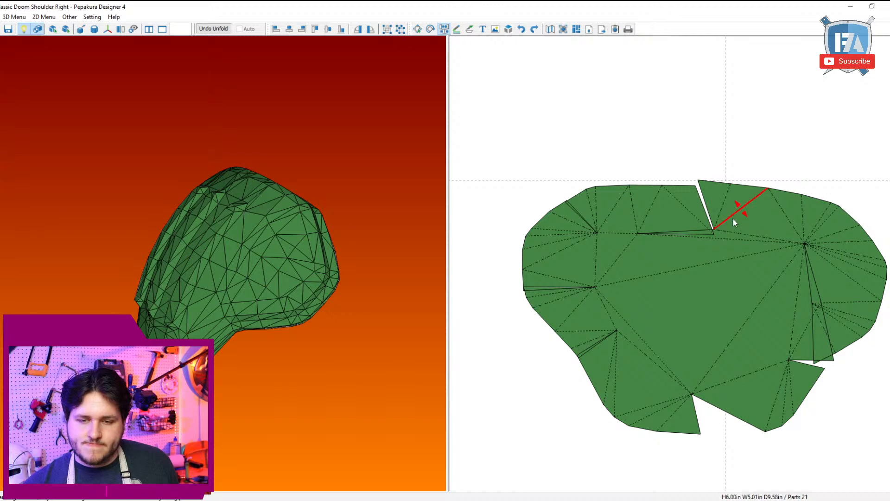
Step: Split the rim near the panel's upper-right corner and reattach the right-hand section along the panel's right edge
middle_click_drag(771, 252, 689, 214)
left_click(738, 200)
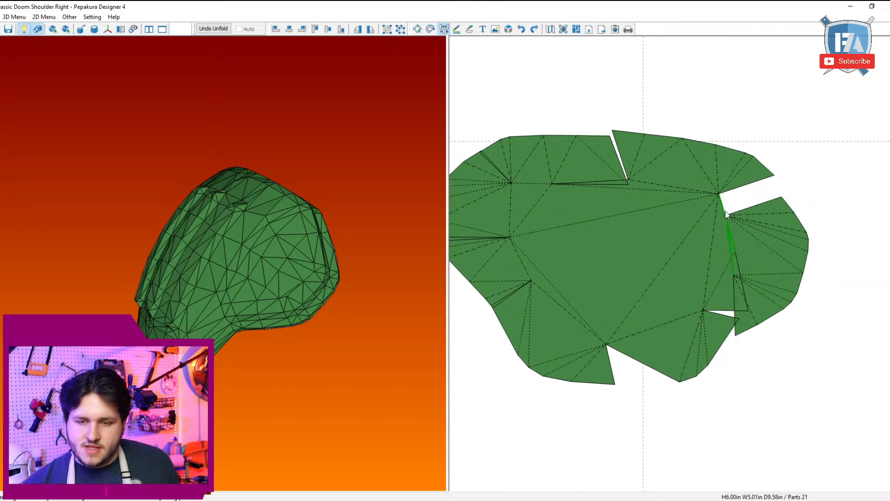
left_click(726, 213)
left_click(761, 248)
left_click(737, 262)
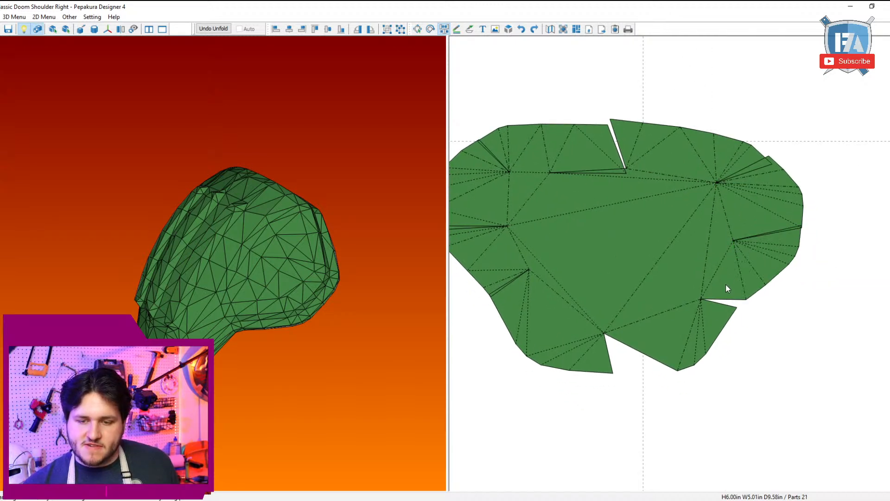
Step: Attach the two missing rim pieces in the gaps at the panel's lower-right corner and bottom edge, and leave join/disjoin mode
left_click(726, 293)
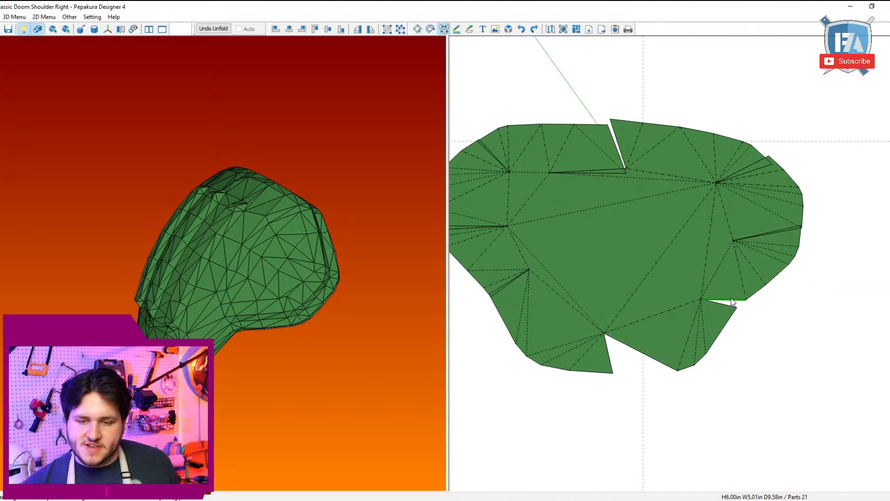
left_click(638, 356)
scroll(649, 315, "down", 3)
key("Escape")
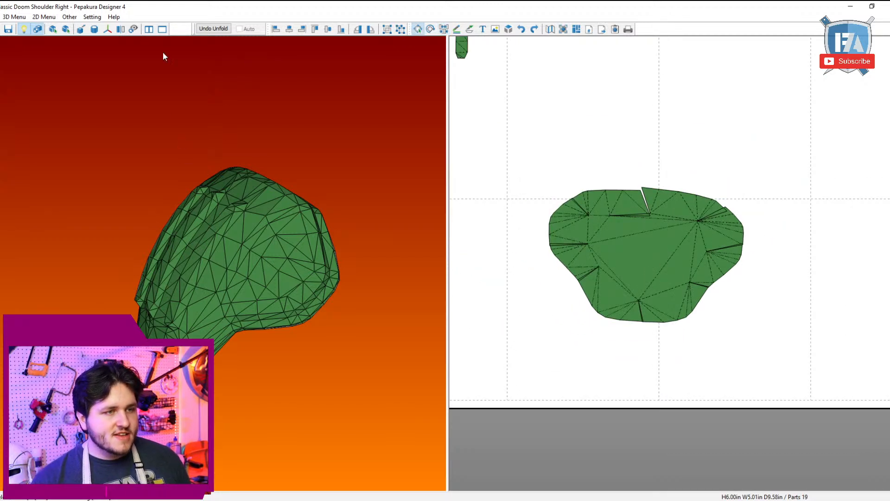
Step: Try joining adjacent edges automatically on the unfolded parts and undo the result
left_click(44, 17)
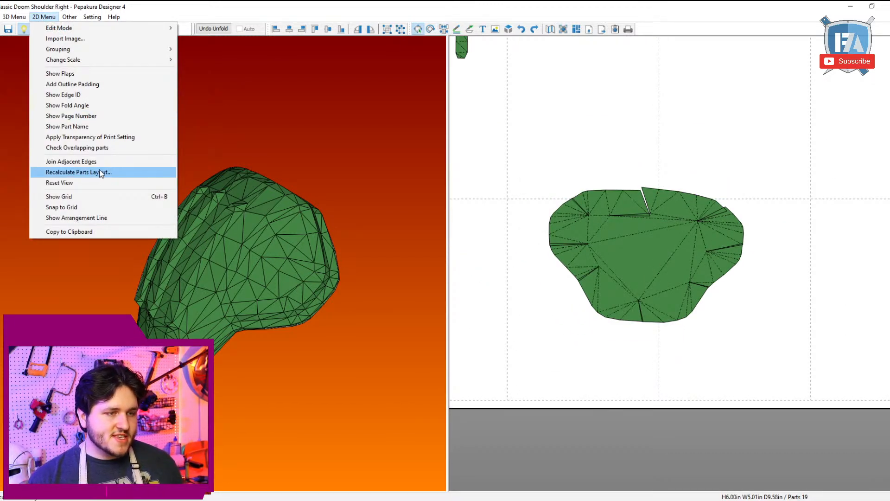
left_click(83, 161)
left_click(438, 266)
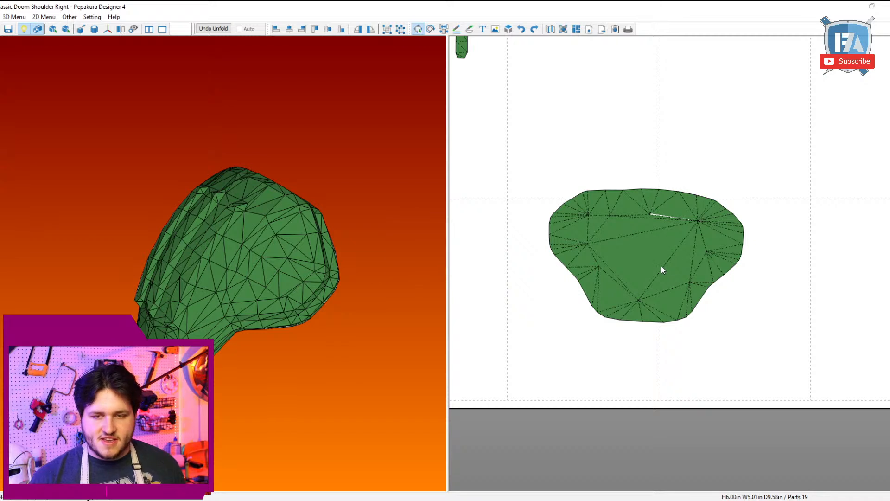
key("ctrl+z")
Step: Rejoin the upper rim along the panel's top edge and move the triangle beside the central gap to the left-hand rim section
key("ctrl+j")
scroll(672, 140, "up", 3)
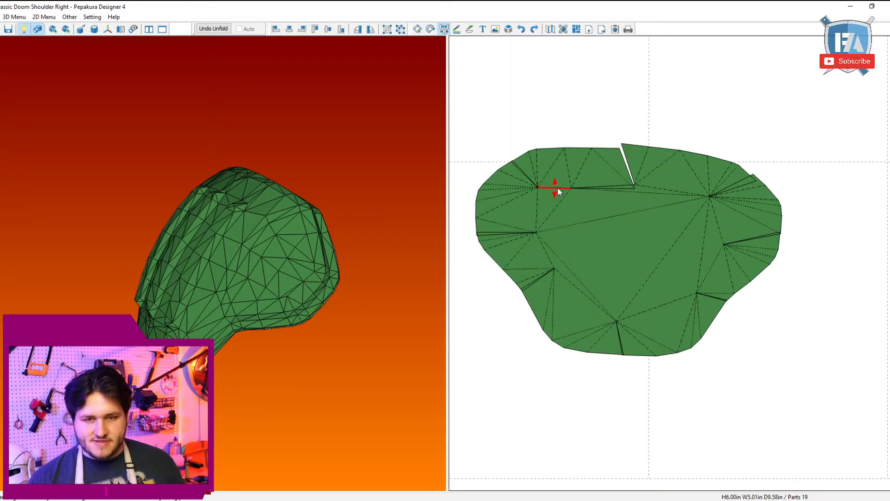
left_click(557, 190)
key("Escape")
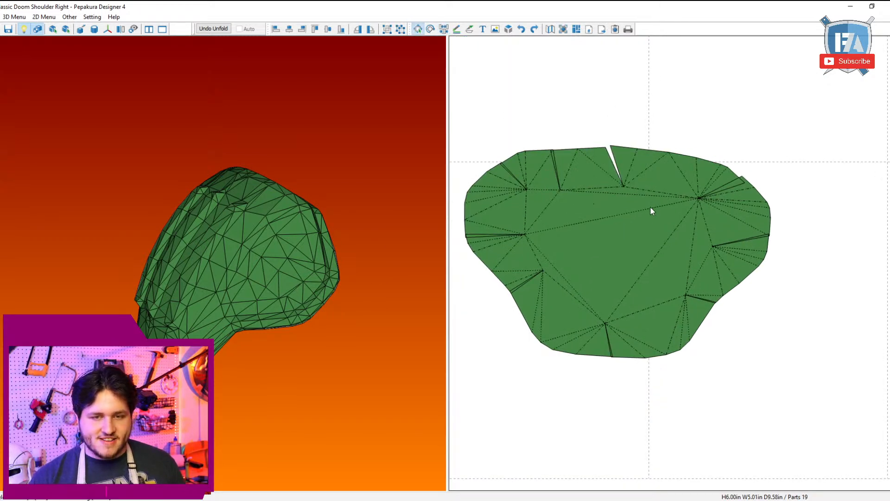
left_click(636, 241)
key("ctrl+j")
left_click(636, 186)
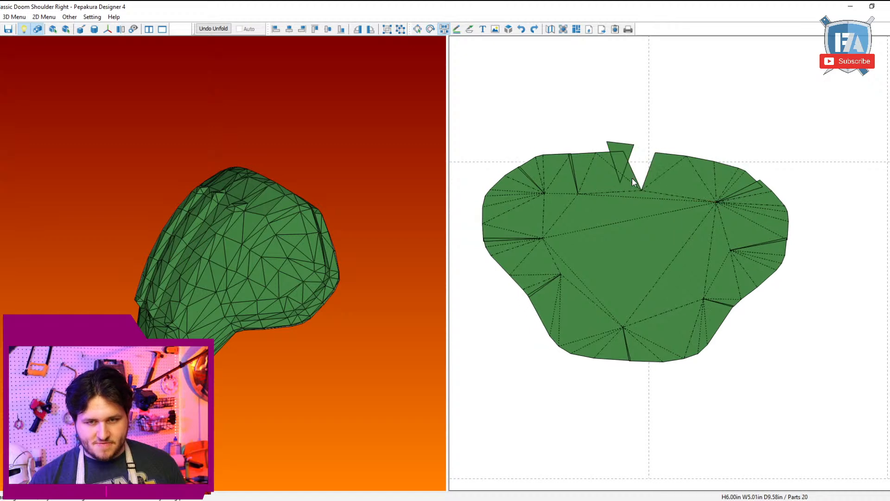
left_click(633, 178)
key("Escape")
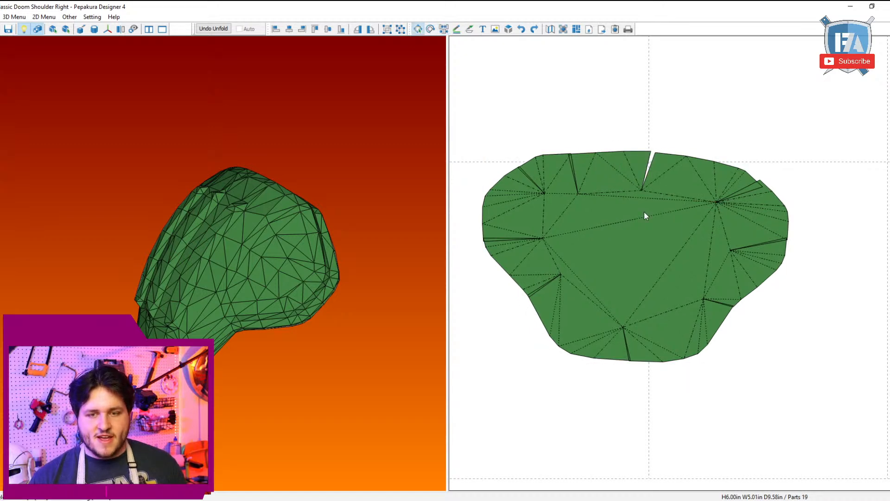
Step: Detach the end triangle of the upper rim at the panel's upper-right corner and rejoin it to the right-hand rim section
left_click_drag(639, 221, 712, 186)
scroll(686, 225, "down", 9)
scroll(674, 242, "up", 8)
key("ctrl+j")
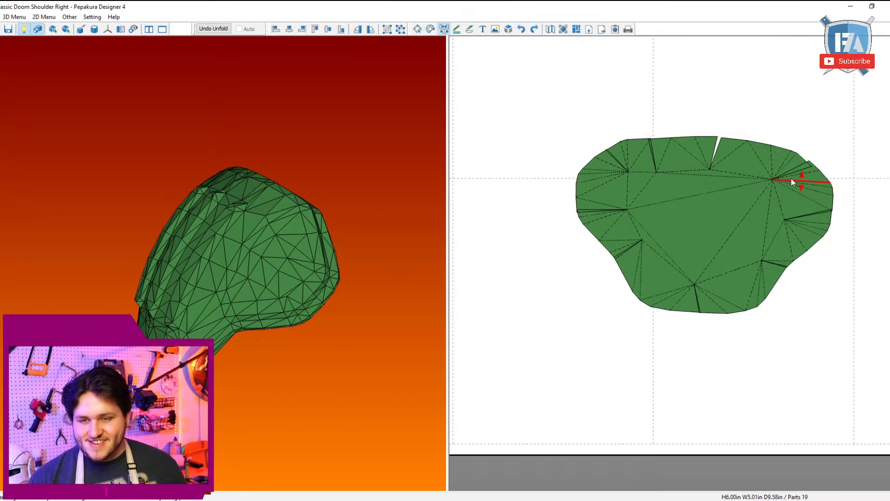
left_click(788, 163)
left_click(788, 154)
key("Escape")
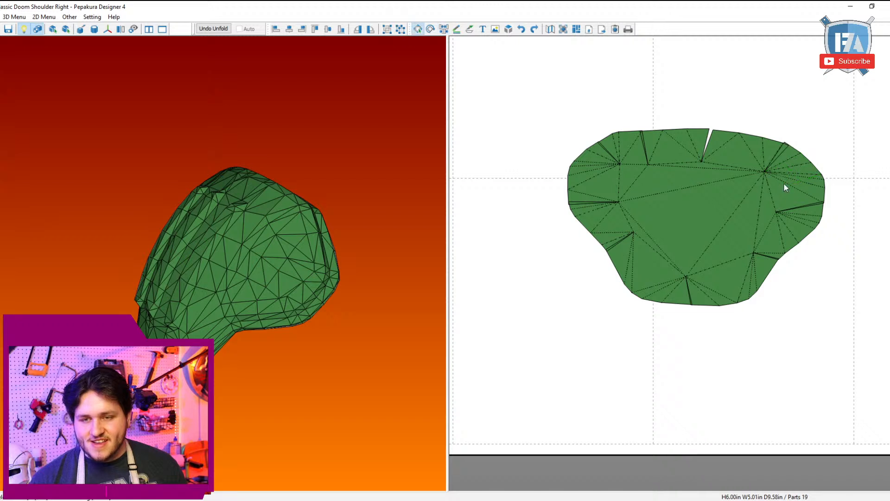
Step: Move the completed inner panel part to the right side of the page, inside the long curved strip
left_click_drag(746, 220, 787, 151)
scroll(783, 158, "down", 9)
left_click_drag(709, 259, 745, 207)
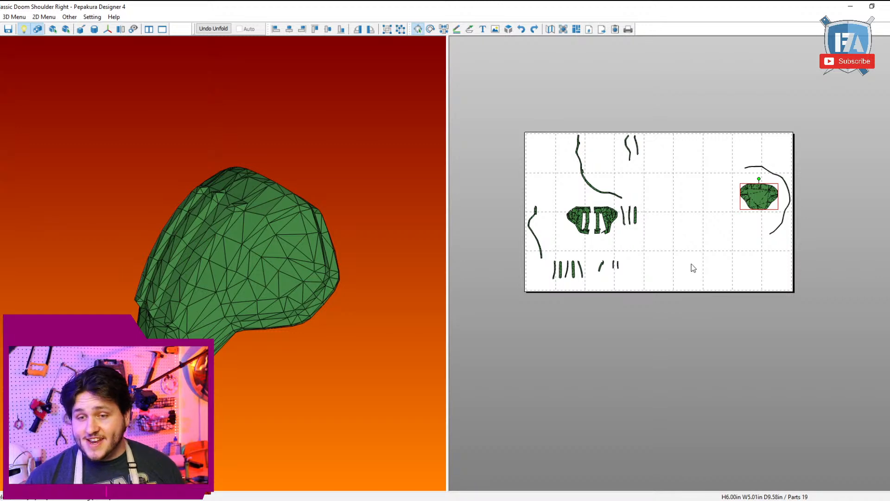
left_click_drag(734, 244, 800, 164)
Step: Select the slotted outer shell on the 3D model and move its two halves to the page's lower right, below the inner panel
right_click_drag(99, 203, 202, 285)
left_click(143, 258)
left_click_drag(443, 292, 642, 371)
right_click_drag(212, 291, 241, 298)
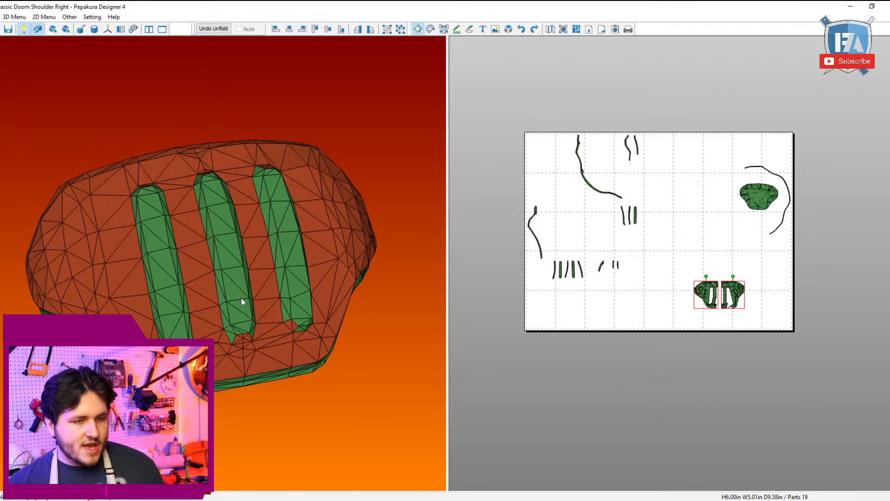
Step: Select the three recessed slot faces on the 3D model and move their strips beside the outer shell halves
left_click(241, 297)
left_click(169, 275, "shift")
left_click(280, 244, "shift")
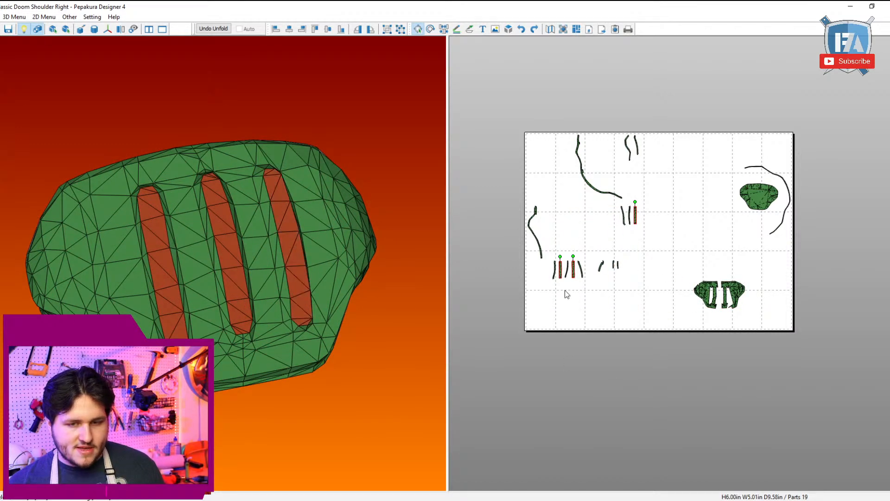
left_click_drag(565, 290, 852, 342)
left_click(852, 342)
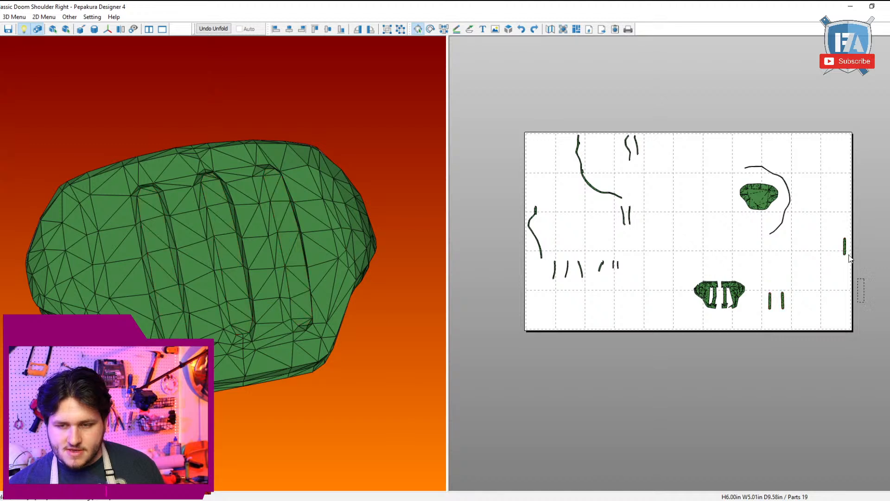
Step: Arrange the three slot strips side by side next to the shell halves, in the order they have on the model
left_click_drag(844, 234, 767, 298)
left_click(787, 330)
left_click(782, 302)
left_click(770, 303, "shift")
left_click(778, 302, "shift")
left_click(773, 311)
left_click(763, 324)
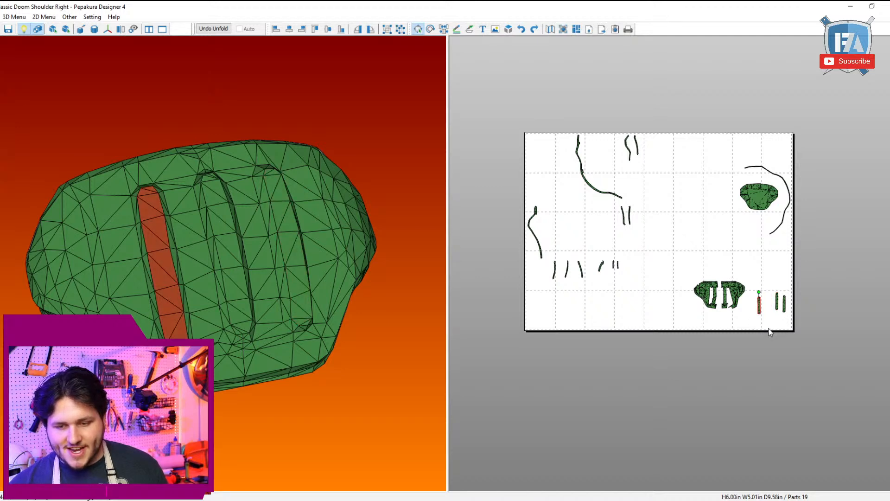
left_click_drag(808, 349, 708, 259)
Step: Locate the lower side rim's strips on the 3D model, move the long one below the small strips and rotate it to lie horizontally
right_click_drag(182, 250, 169, 204)
left_click(127, 278)
left_click(220, 313, "shift")
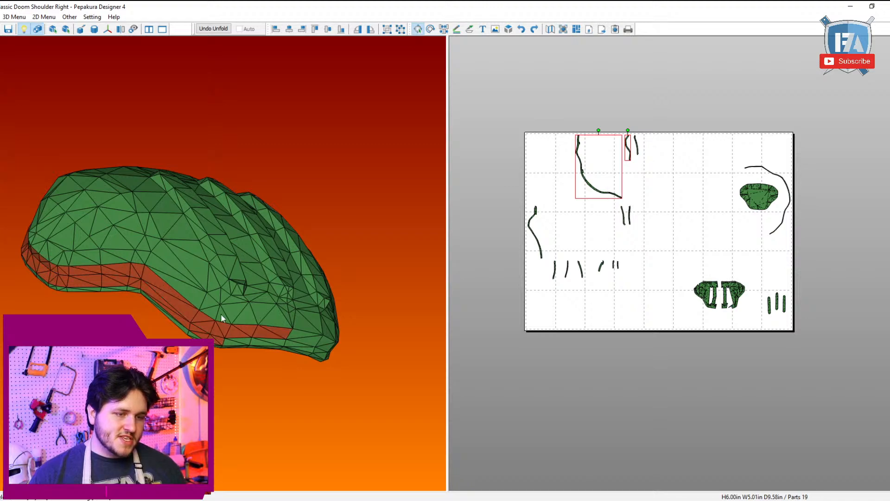
right_click_drag(221, 314, 275, 328)
left_click(550, 302)
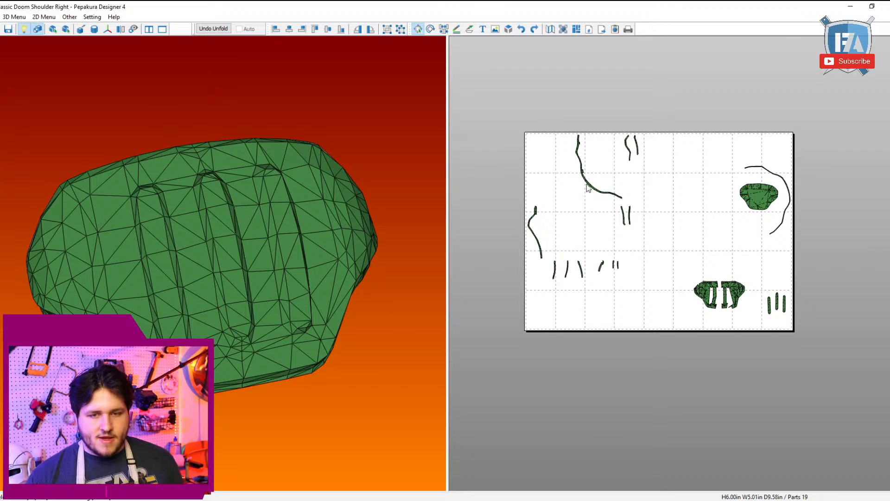
left_click_drag(587, 183, 628, 342)
scroll(644, 274, "up", 1)
left_click_drag(635, 293, 761, 421)
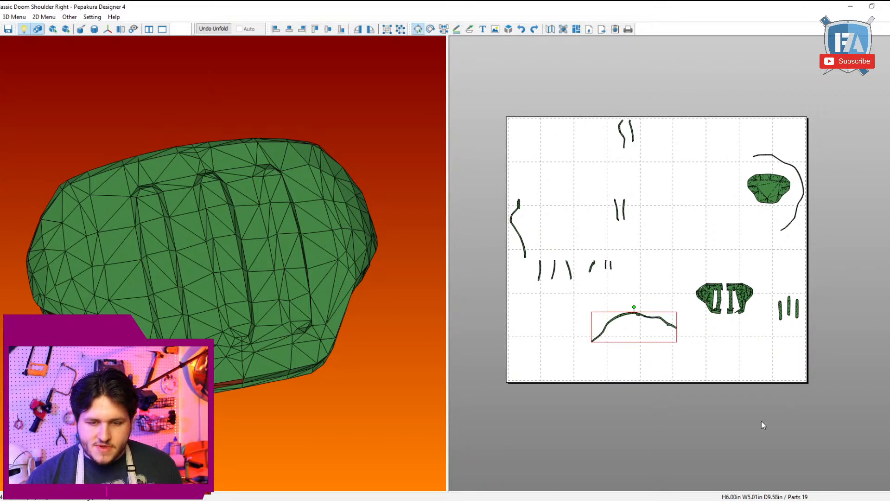
Step: Examine the long rim strip and its small attached tabs up close and on the 3D model
right_click_drag(244, 296, 278, 259)
scroll(672, 256, "up", 2)
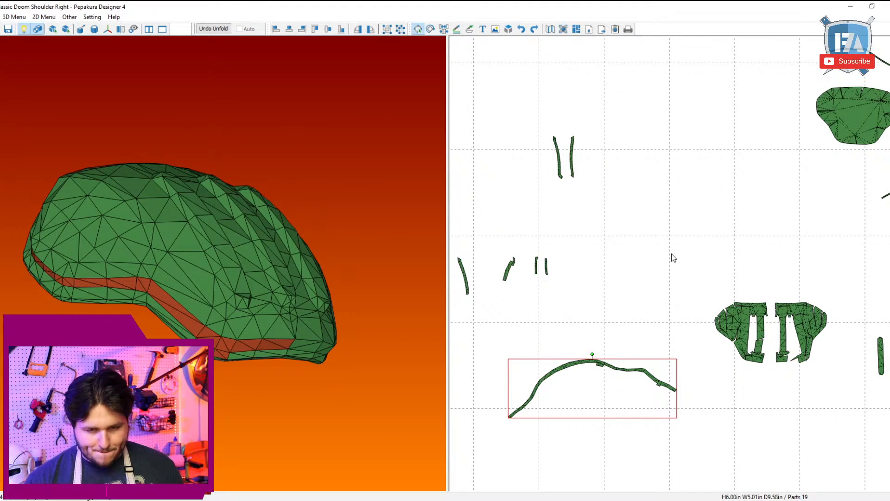
scroll(672, 257, "up", 1)
middle_click_drag(639, 350, 726, 216)
scroll(735, 196, "up", 5)
key("ctrl+n")
middle_click_drag(621, 317, 730, 267)
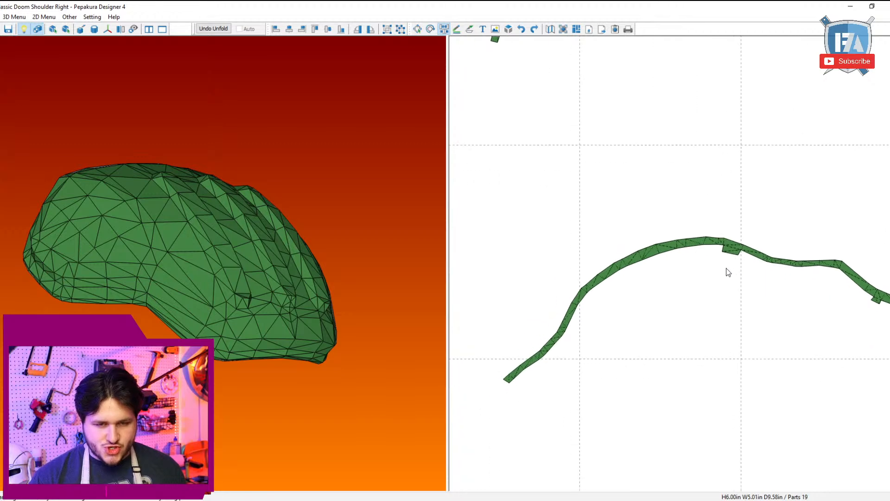
key("Escape")
Step: Shift the long strip slightly right, select the adjoining side rim face on the model and move its short strip beneath the long one
left_click_drag(629, 255, 683, 257)
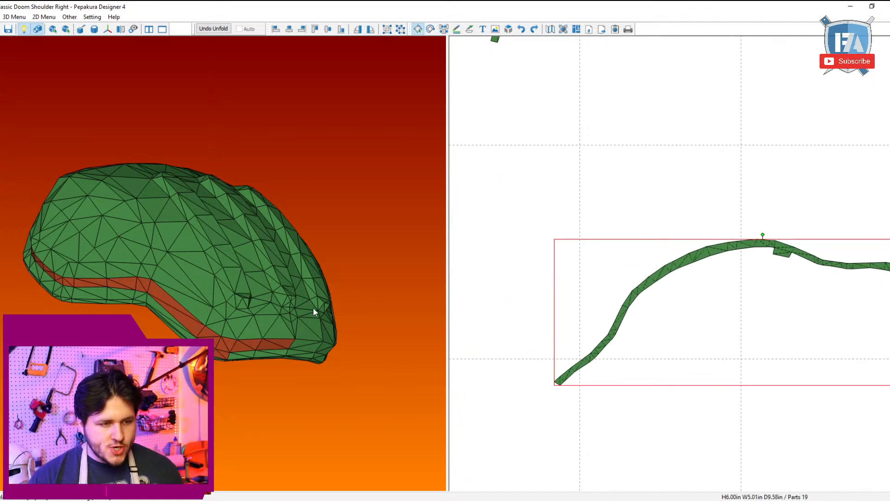
left_click(47, 278)
scroll(617, 273, "down", 6)
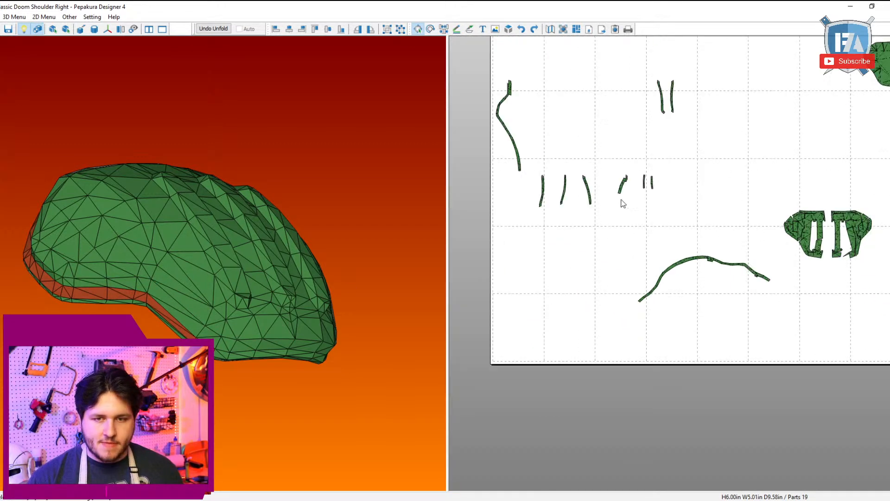
left_click_drag(658, 41, 699, 387)
scroll(619, 289, "up", 4)
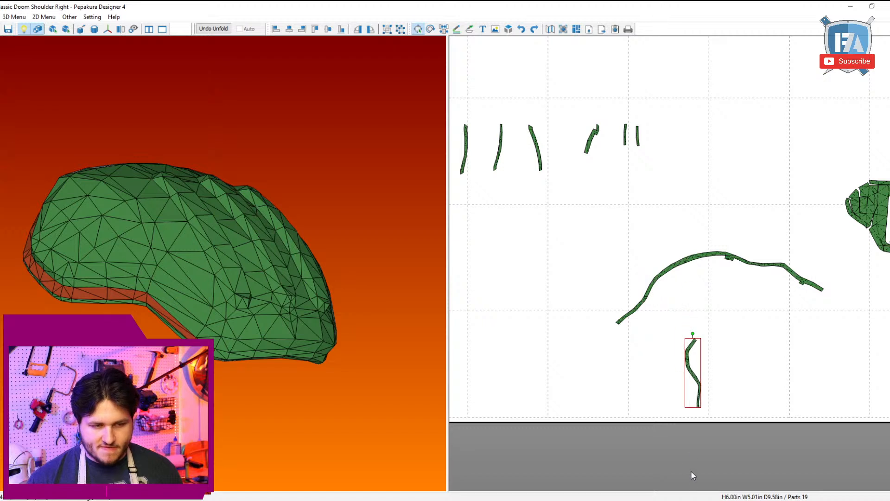
Step: Try to join the short rim strip's lower end to the small tab on the long rim strip and undo the join
middle_click_drag(690, 471, 645, 383)
scroll(648, 371, "up", 7)
key("ctrl+n")
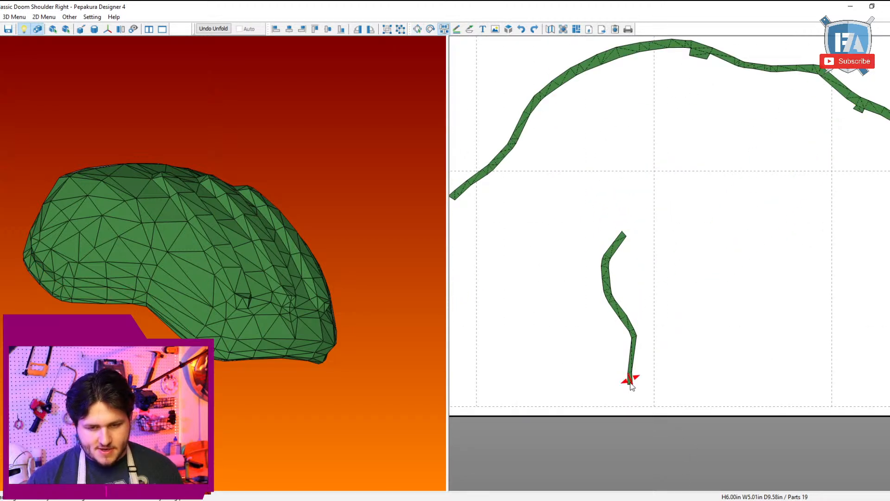
left_click(632, 390)
key("ctrl+z")
left_click_drag(631, 384, 629, 391)
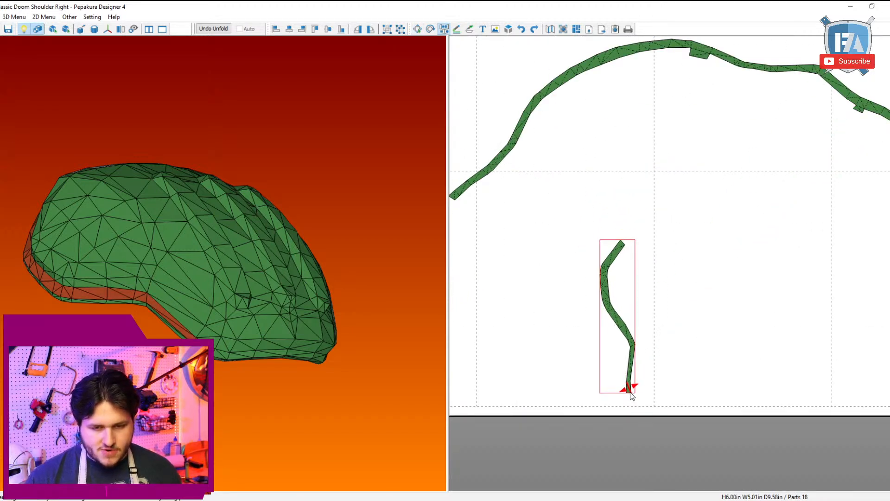
key("ctrl+n")
left_click(628, 391)
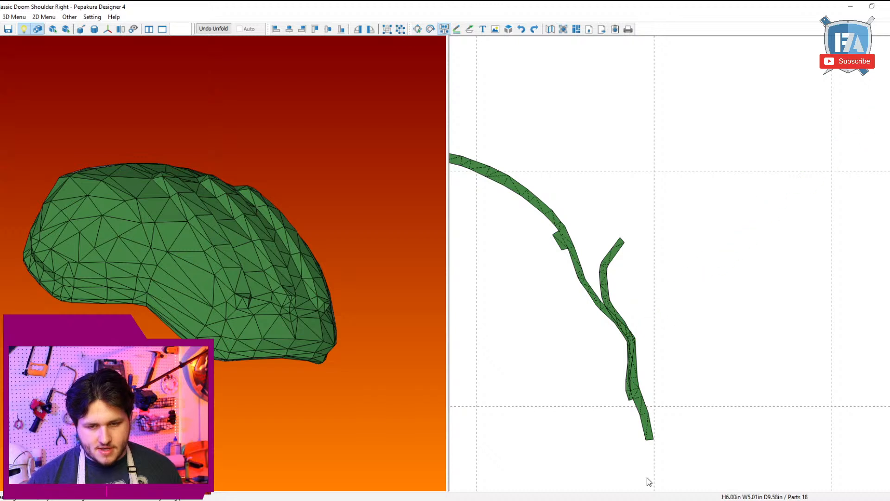
key("ctrl+z")
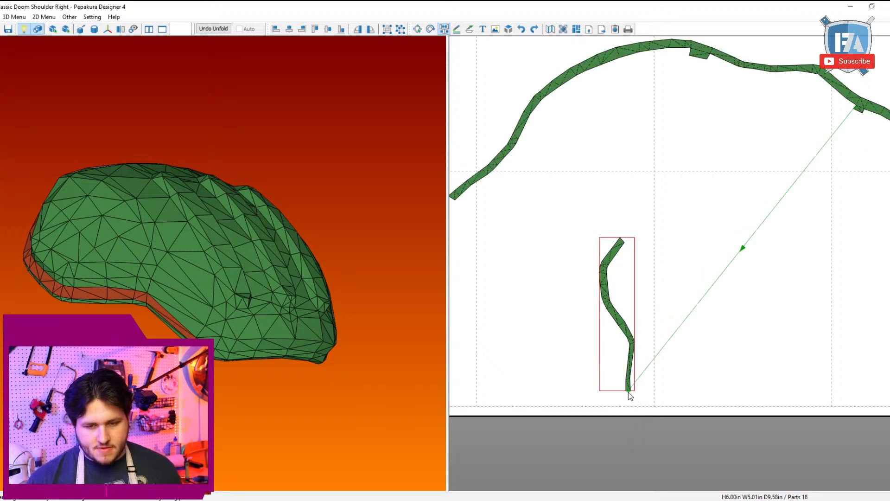
Step: Join the short strip's lower end at the long strip's tab, detach the long strip, and attach the adjoining end segments to the short one
left_click(628, 392)
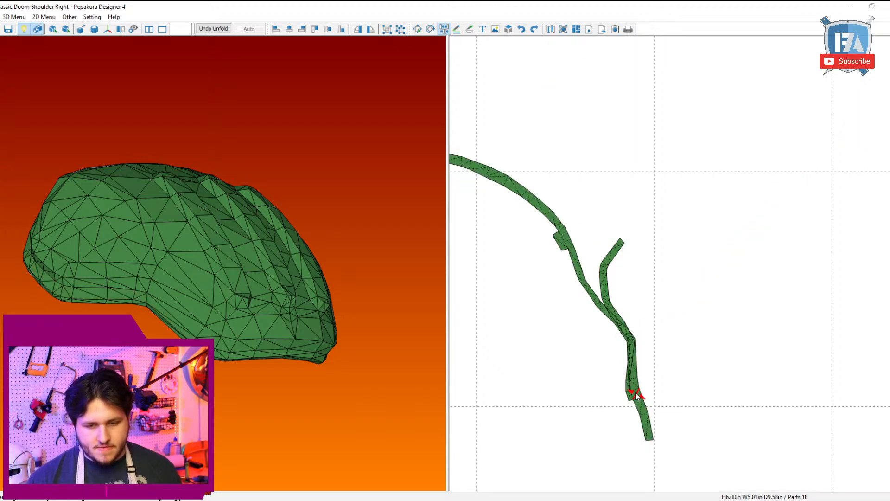
left_click(634, 396)
left_click(622, 405)
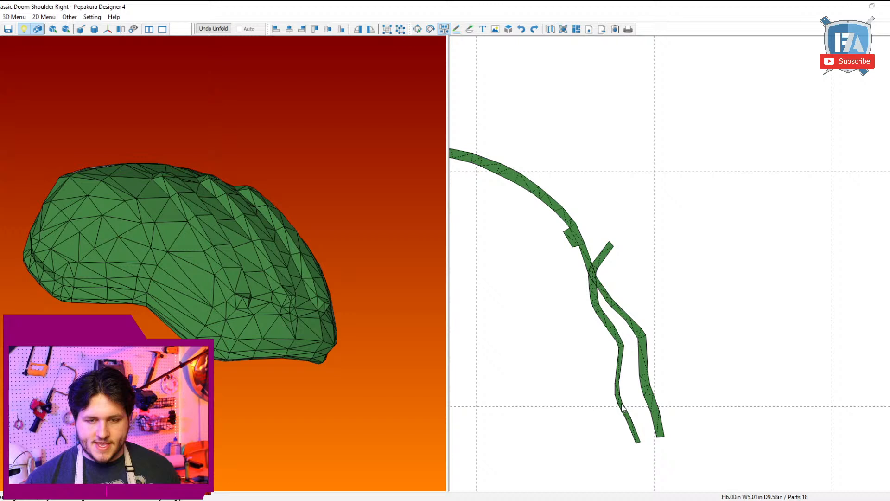
left_click(639, 444)
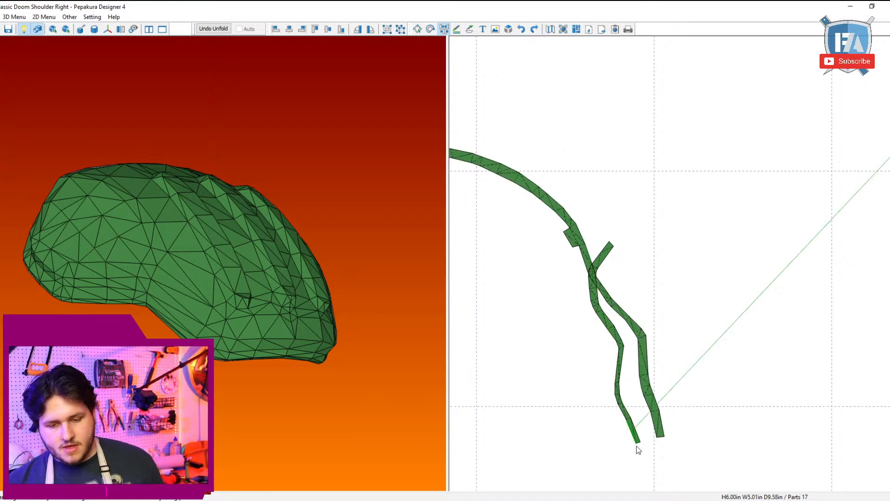
left_click(640, 444)
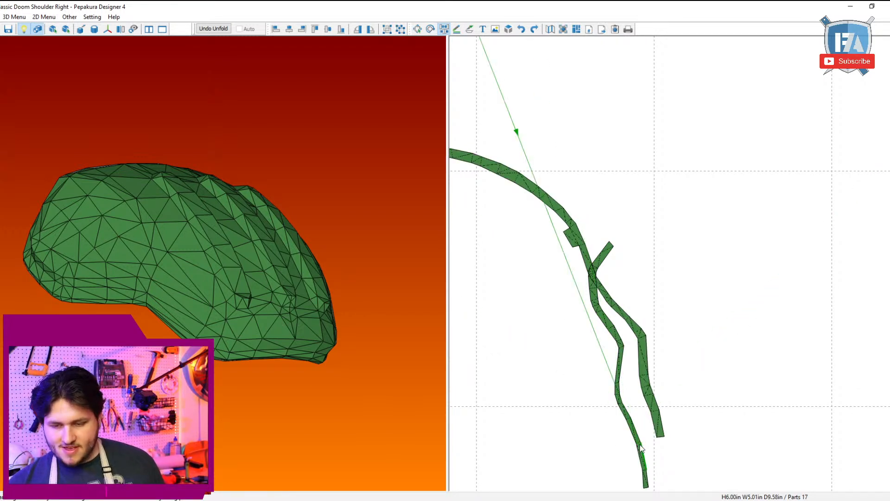
key("Escape")
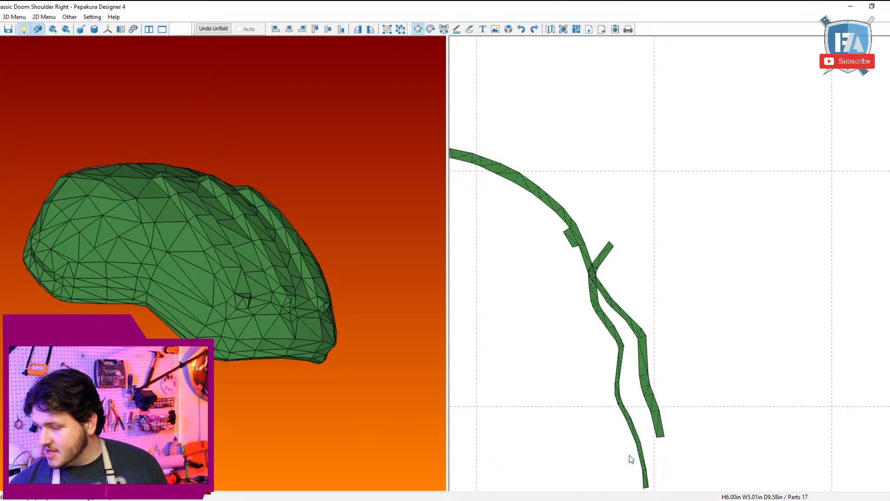
Step: Move the short strip clear of the long one and transfer the long strip's remaining tab onto its upper end
scroll(635, 440, "down", 2)
left_click_drag(643, 327, 708, 321)
left_click(666, 350, "shift")
key("ctrl+j")
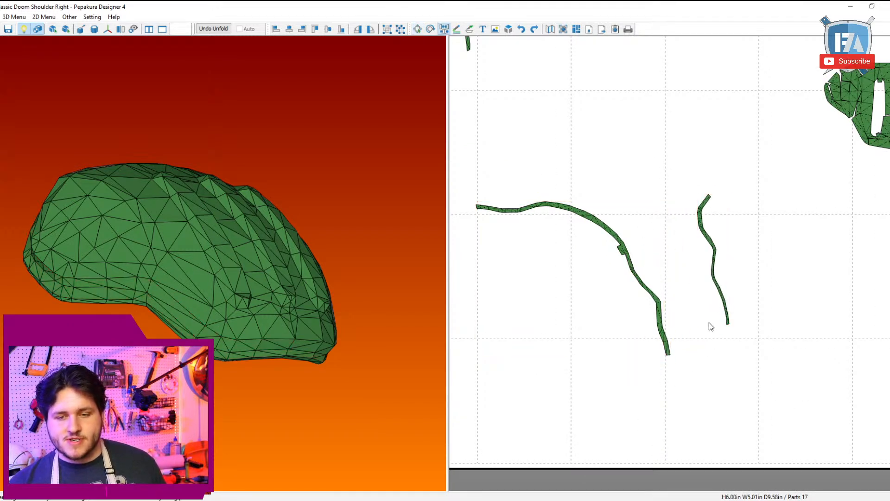
left_click(708, 197)
scroll(689, 244, "up", 3)
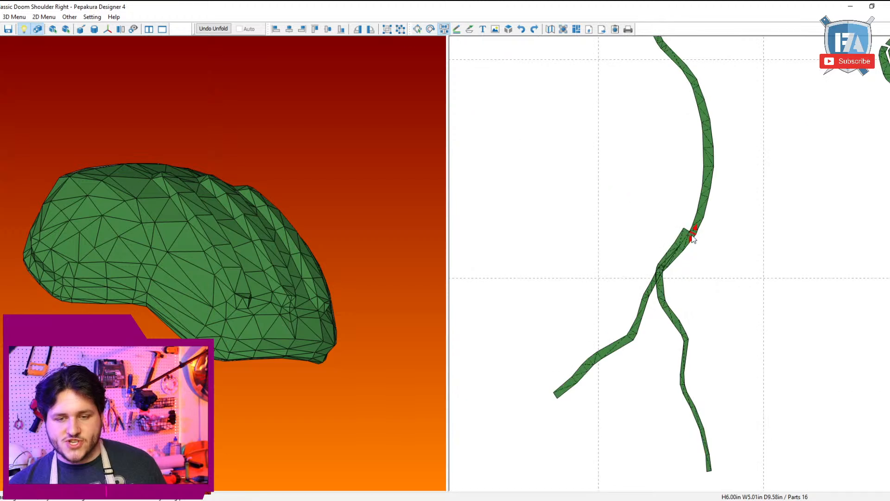
left_click(683, 236)
left_click_drag(675, 229, 736, 318)
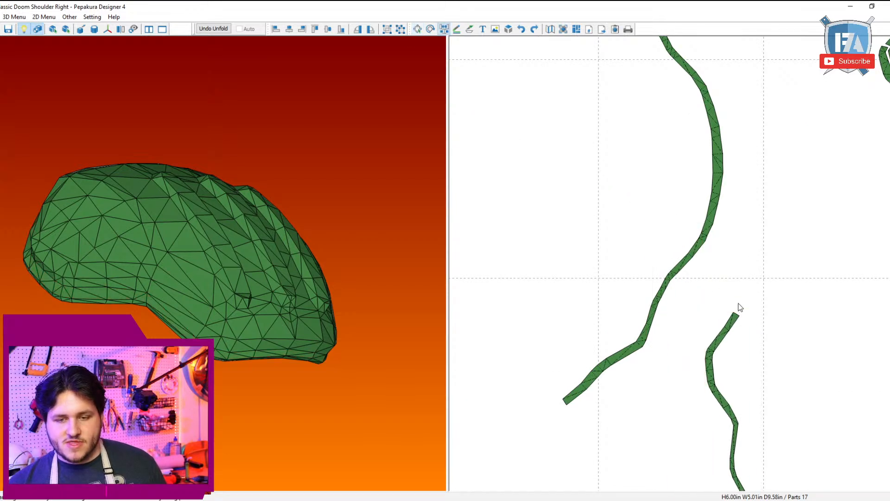
Step: Join the adjoining rim strip to the short strip's upper end and move the combined strip away from the shell halves
left_click(736, 316)
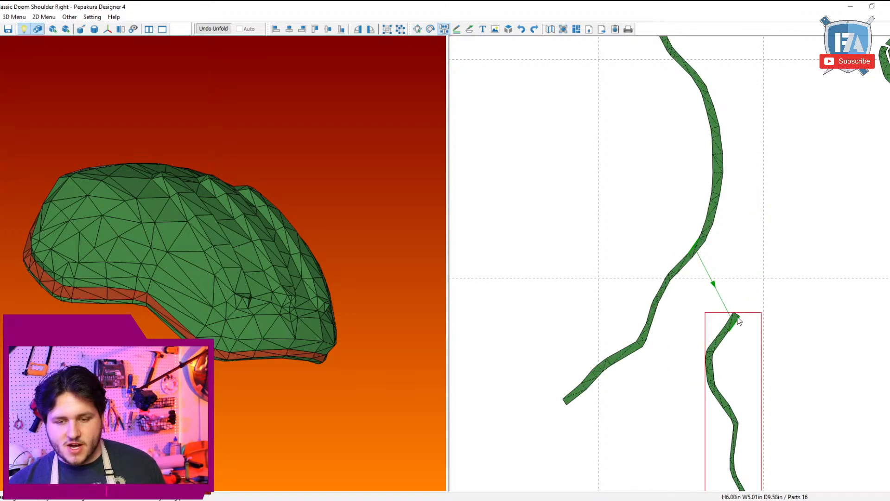
scroll(766, 261, "down", 1)
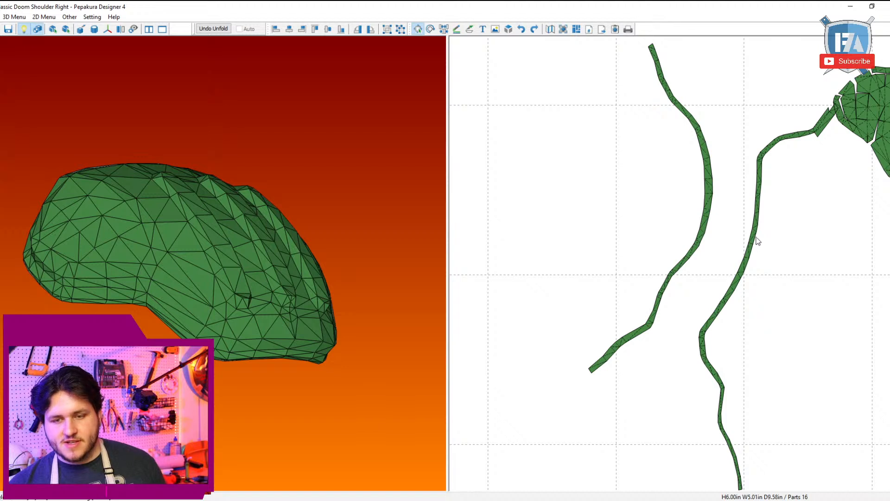
left_click_drag(756, 237, 734, 343)
key("ctrl+j")
Step: Detach the small side strip at the combined strip's upper end, attach the adjoining end face and separate the second small strip
left_click(798, 230)
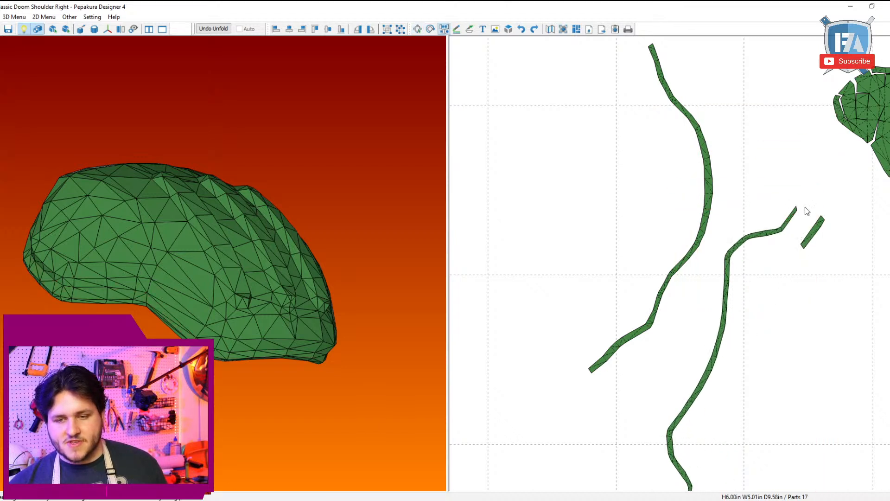
left_click(795, 210)
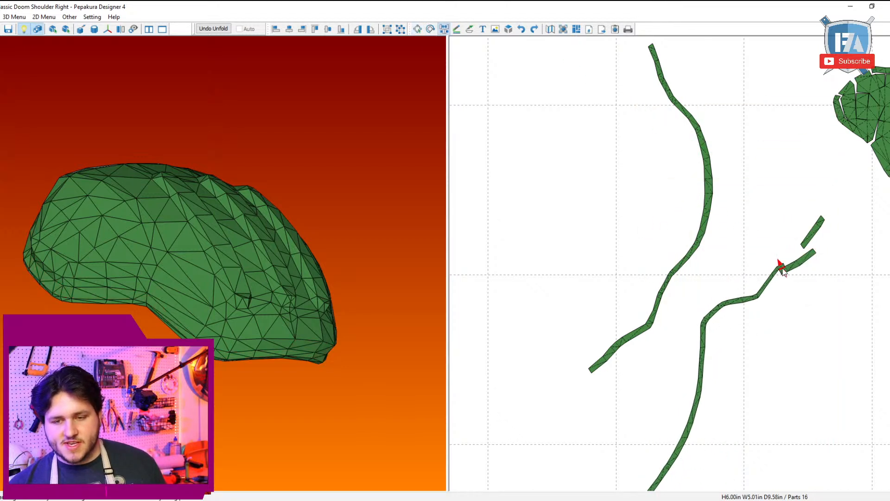
left_click(781, 268)
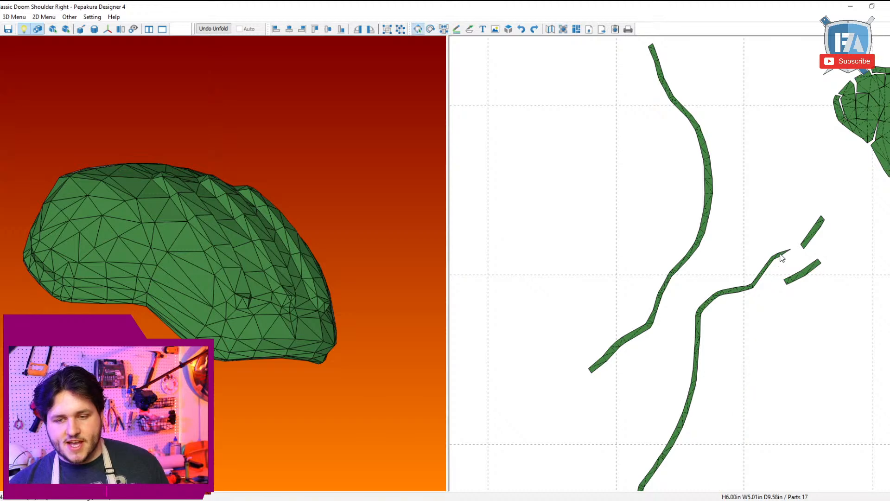
scroll(764, 338, "down", 2)
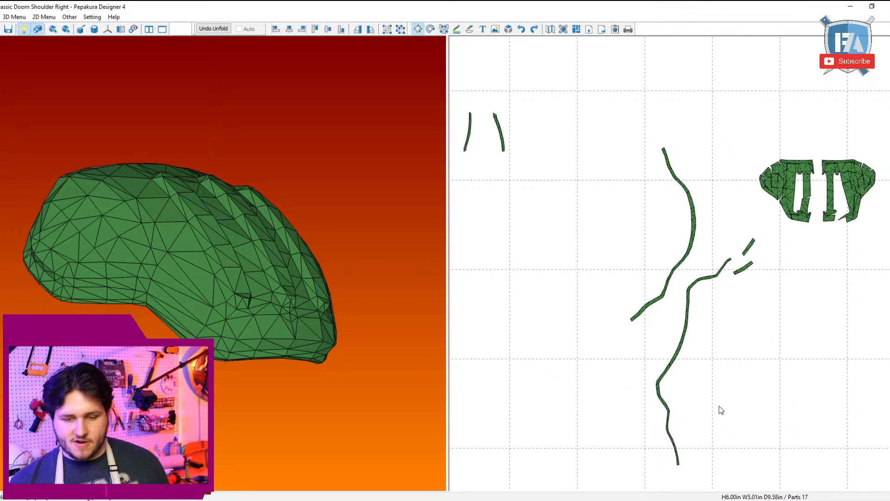
Step: Split off the combined strip's lower end segment and extend the strip's upper end with the adjoining rim segment
left_click_drag(254, 387, 218, 384)
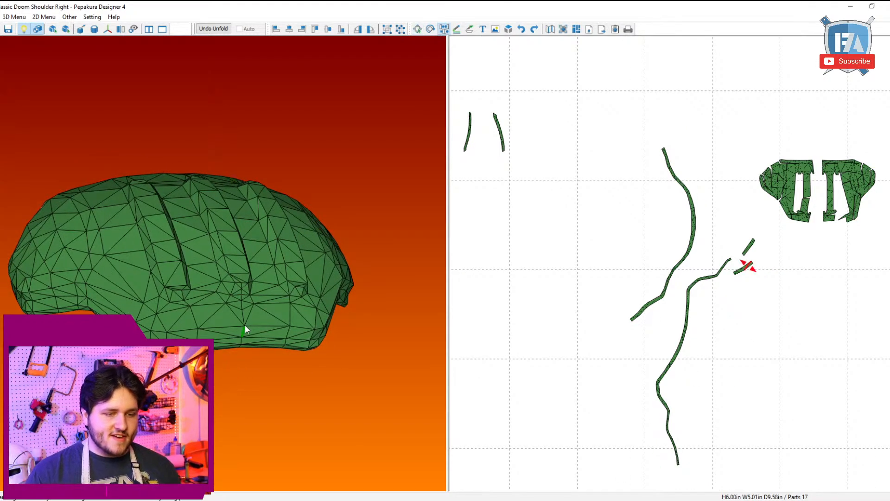
left_click(241, 342)
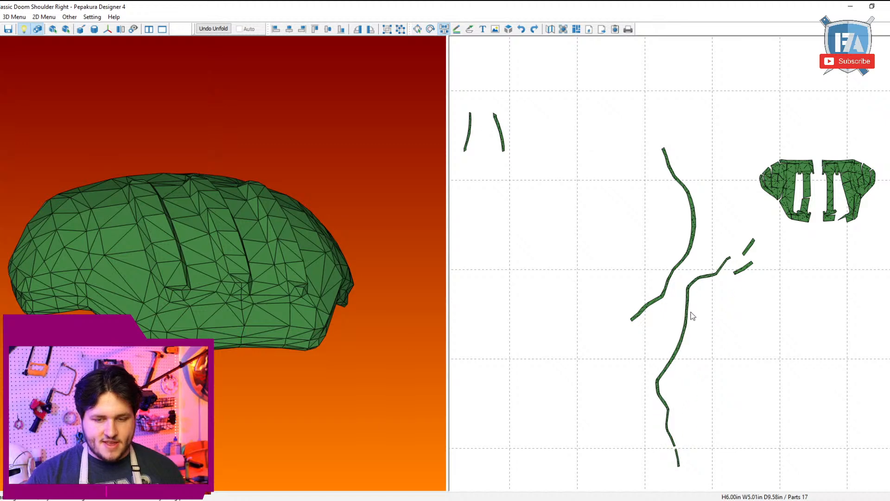
left_click(733, 262)
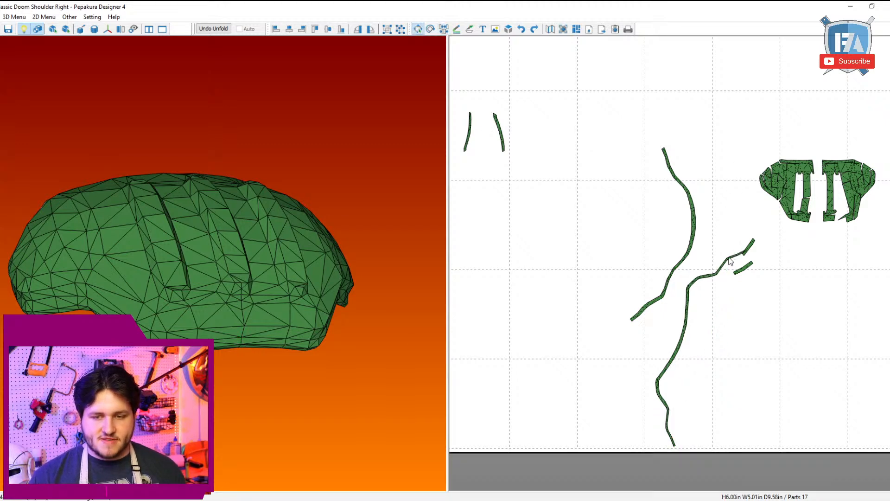
Step: Move the combined strip into the empty area below the shell halves and locate its end segment on the 3D model
left_click(738, 376)
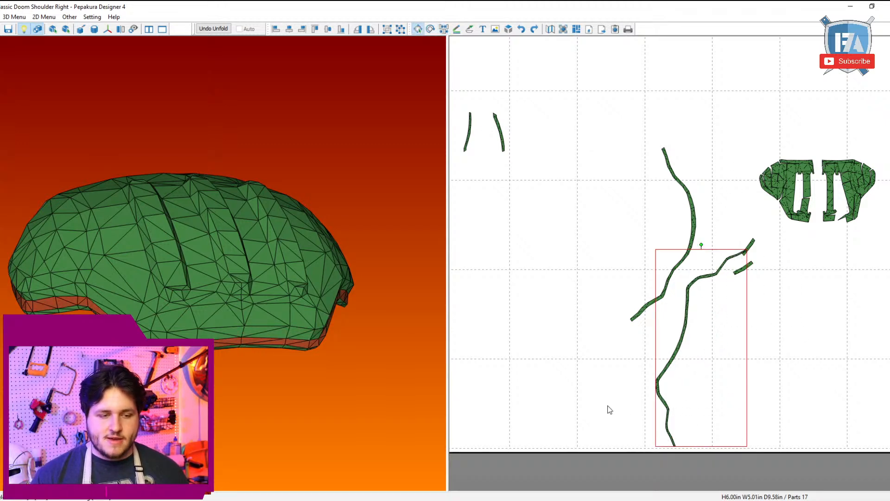
left_click_drag(667, 418, 790, 438)
middle_click_drag(695, 411, 407, 310)
key("ctrl+b")
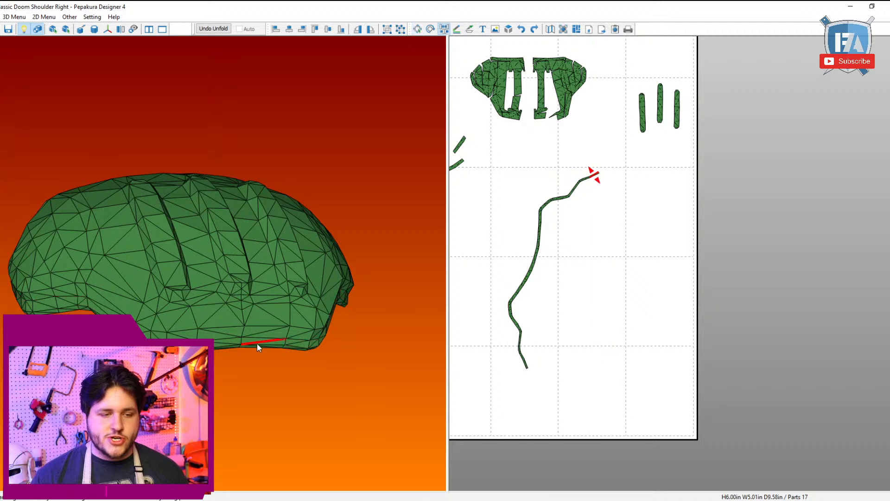
middle_click_drag(612, 318, 778, 298)
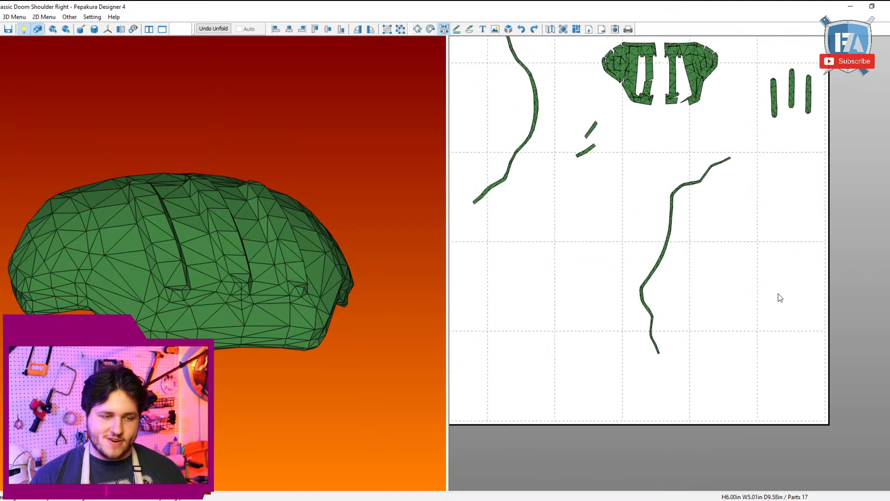
scroll(686, 433, "up", 3)
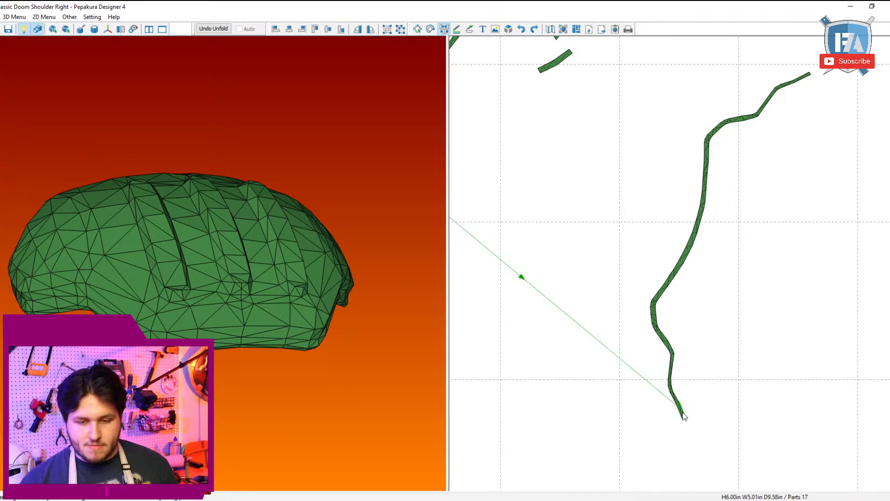
Step: Join the other long rim strip to the combined strip's lower end and transfer its end segments alongside, edge by edge
left_click(686, 416)
scroll(740, 304, "up", 5)
left_click(782, 363)
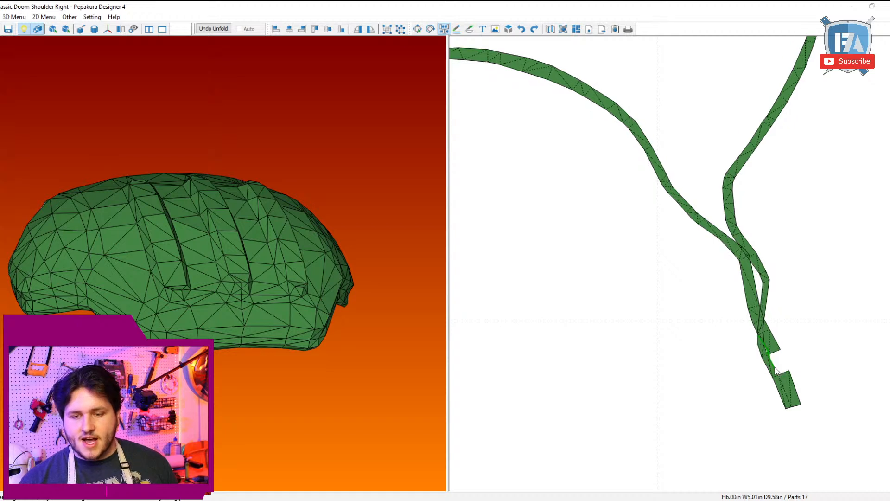
left_click(771, 351)
left_click(772, 355)
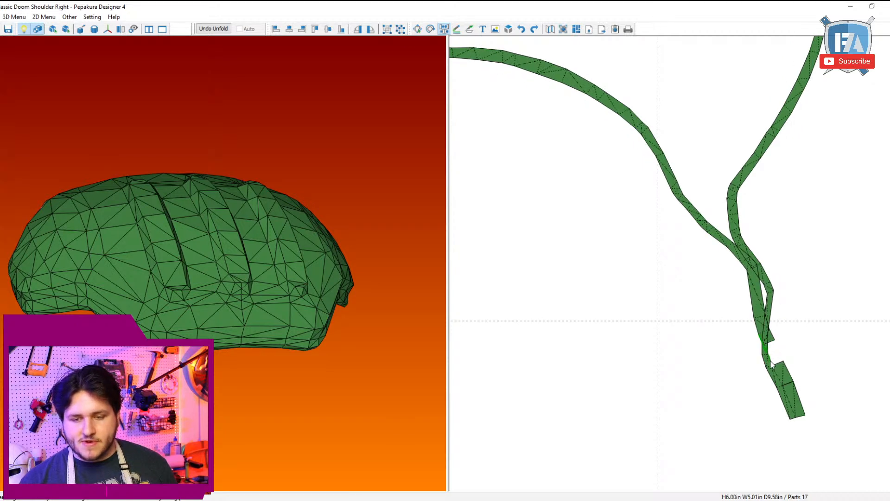
left_click(772, 353)
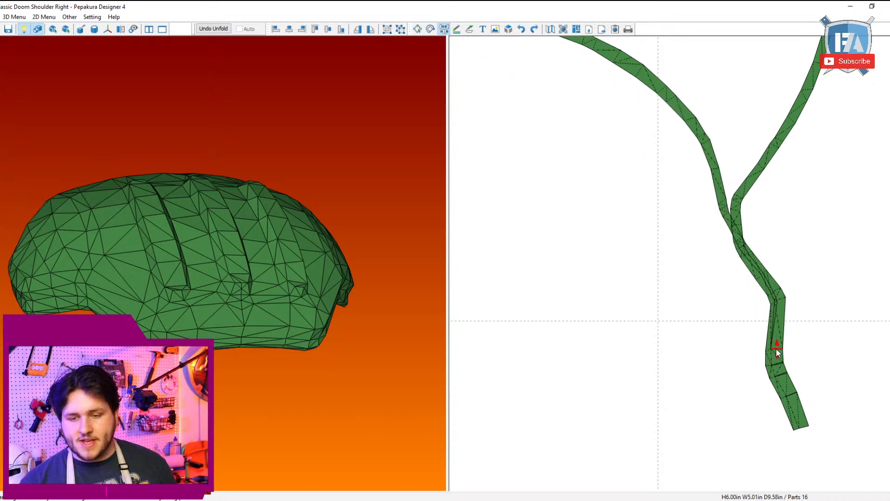
Step: Transfer the next segments of the curved rim strip onto the combined strip, up to the second bend from its lower end
left_click(776, 350)
left_click(777, 351)
left_click(780, 315)
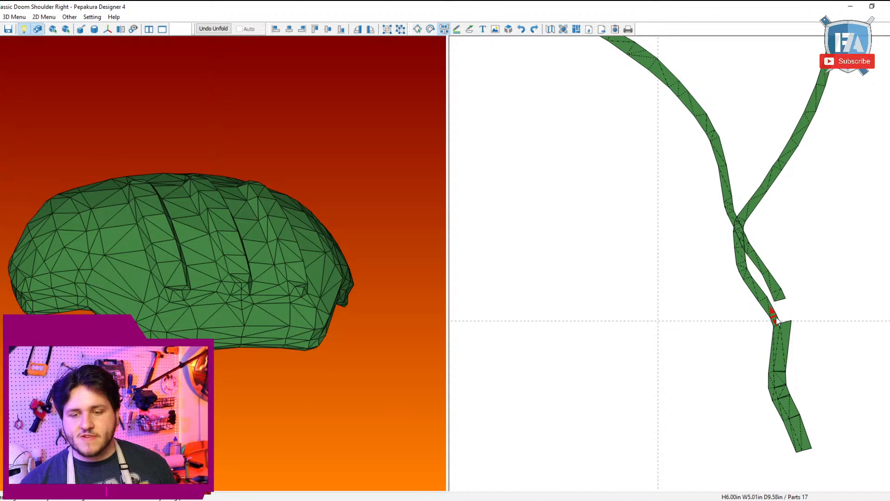
left_click(780, 317)
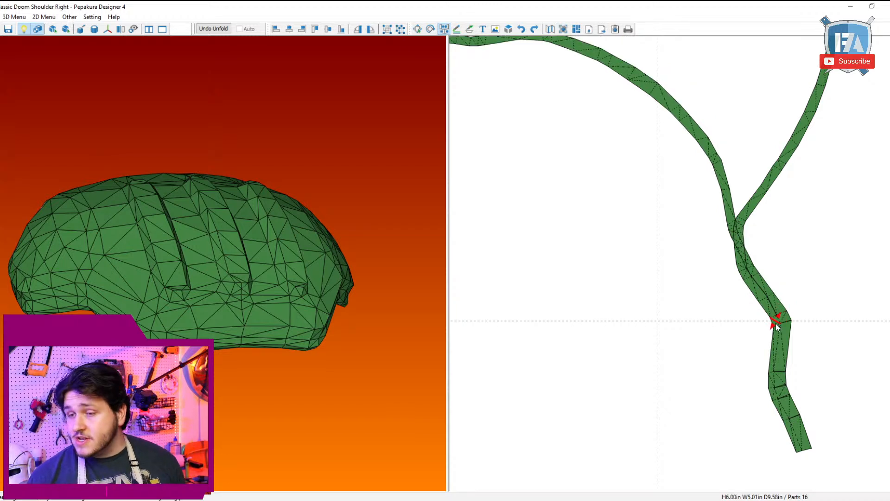
left_click(780, 318)
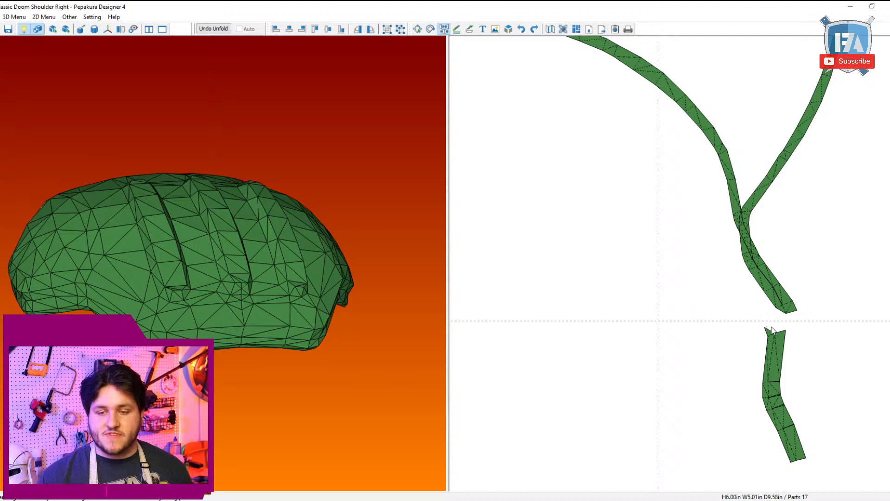
Step: Transfer the curved rim strip's segments onto the combined strip just above its second bend, reattaching the loose triangle
left_click(772, 330)
left_click(776, 323)
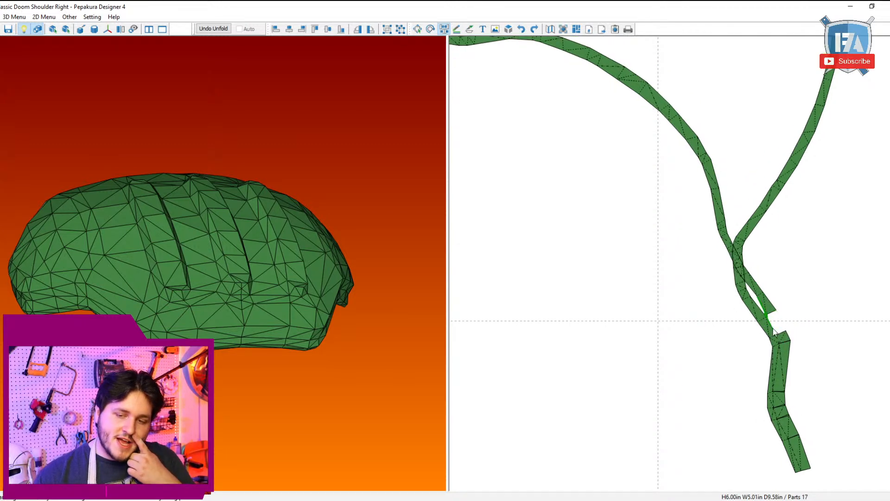
left_click(774, 327)
left_click(771, 314)
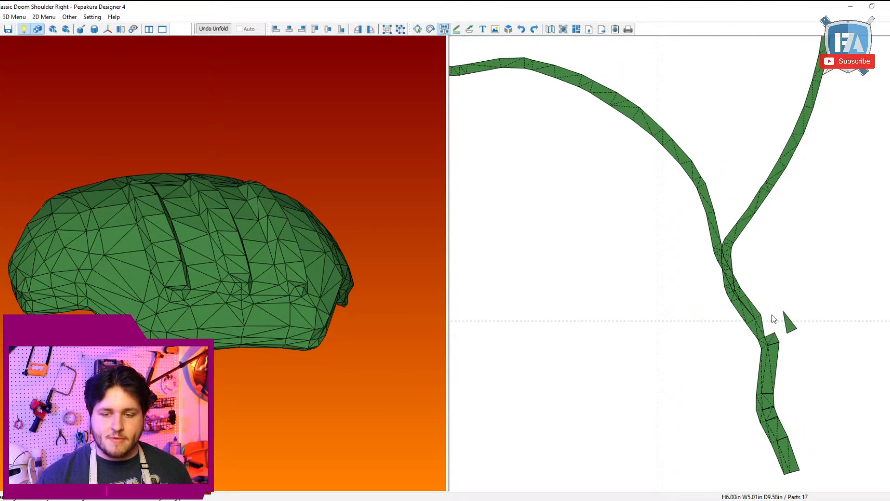
left_click(759, 321)
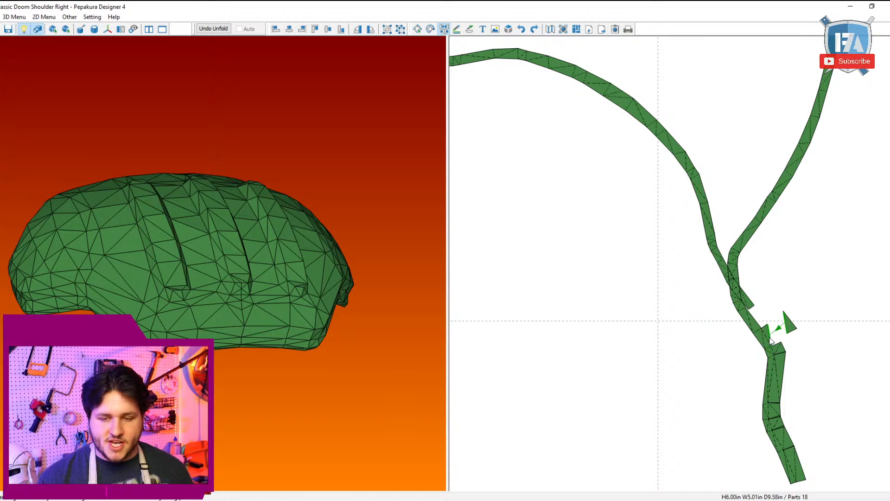
left_click(760, 324)
left_click(740, 312)
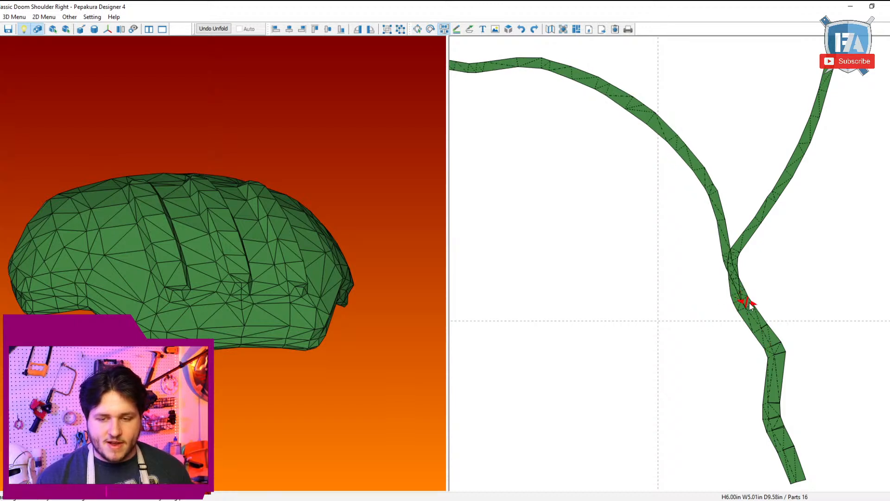
Step: Move the curved strip's attachment edge by edge up the combined strip's run between the second and third bends
left_click(748, 314)
left_click(749, 315)
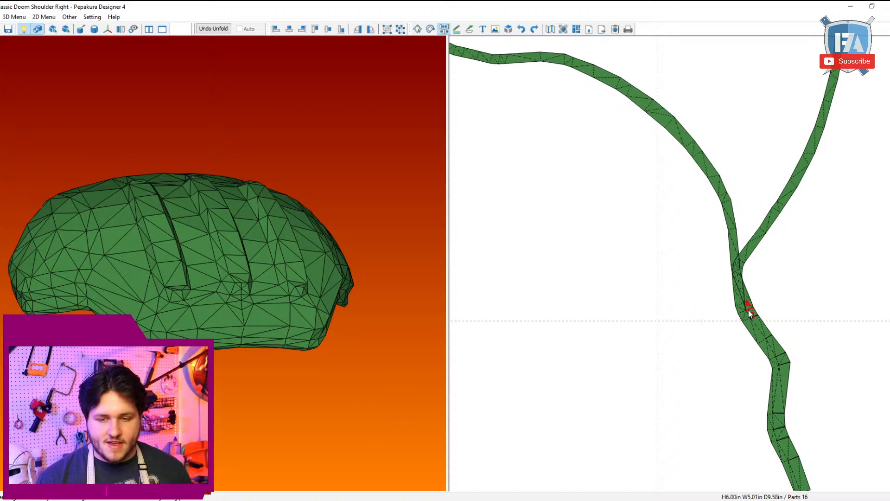
left_click(748, 310)
left_click(753, 318)
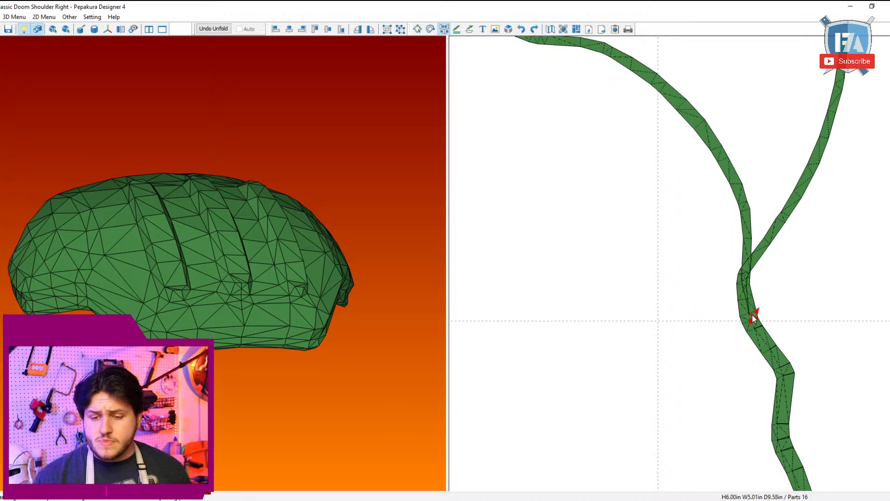
left_click(753, 316)
left_click(753, 315)
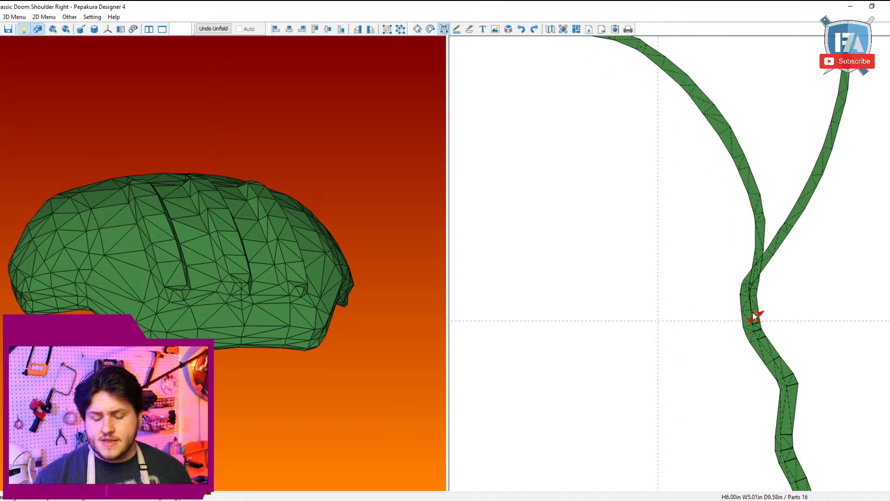
Step: Transfer the curved strip's segments alongside the combined strip around its third bend
left_click(753, 315)
left_click(754, 314)
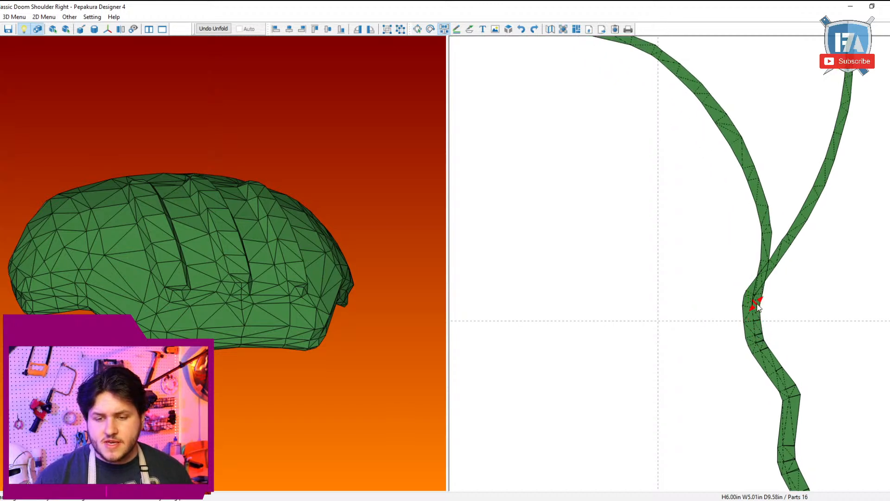
left_click(755, 311)
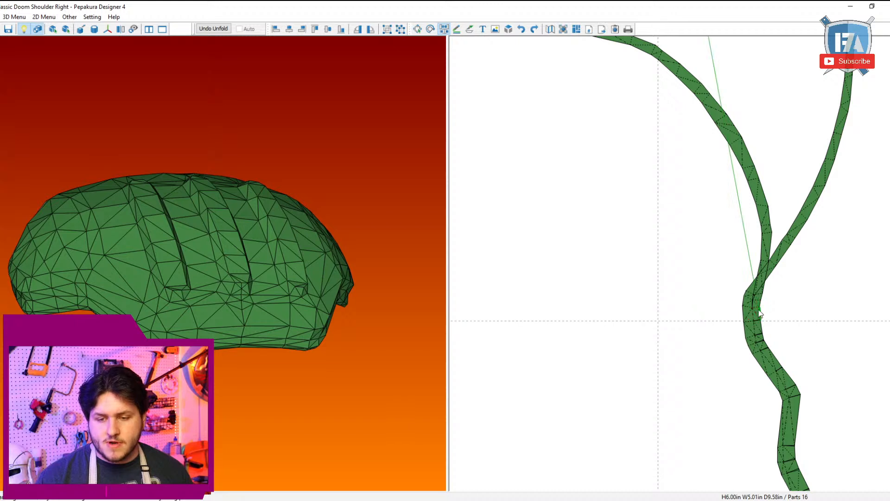
left_click(755, 311)
left_click(756, 309)
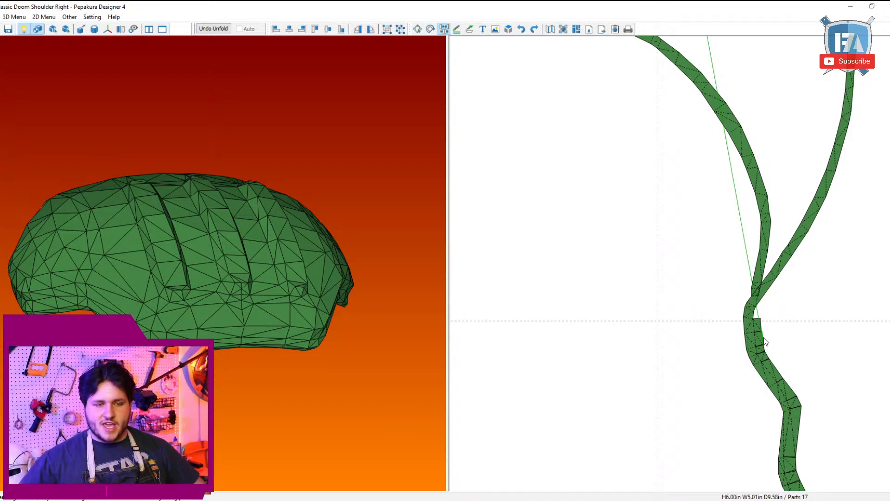
left_click(750, 314)
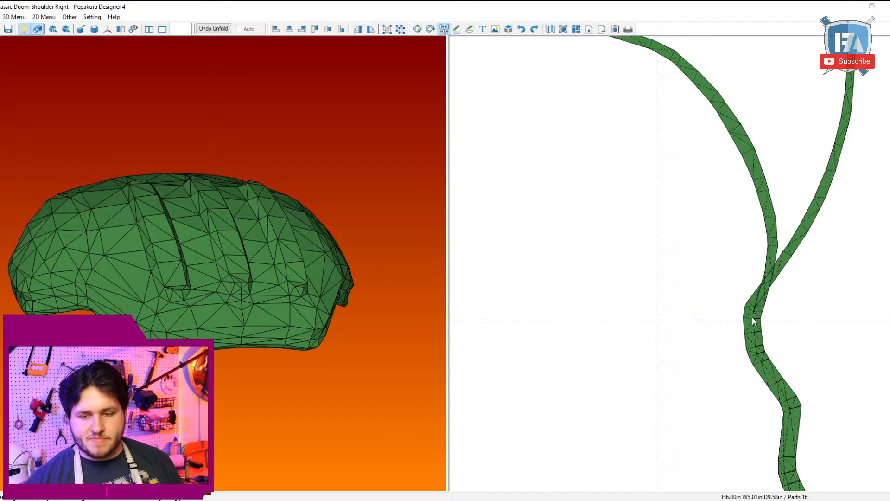
Step: Join the curved strip's next segments to the combined strip along the slanted run above the third bend
scroll(760, 347, "up", 2)
left_click(809, 358)
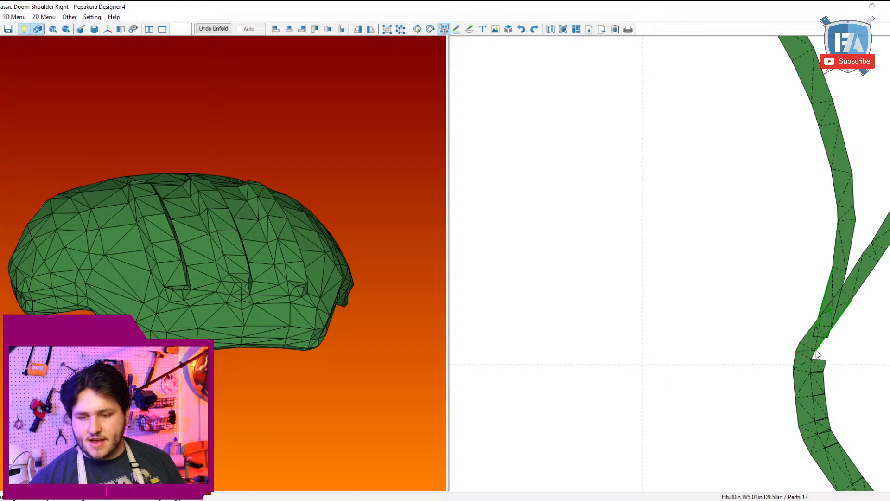
left_click(816, 356)
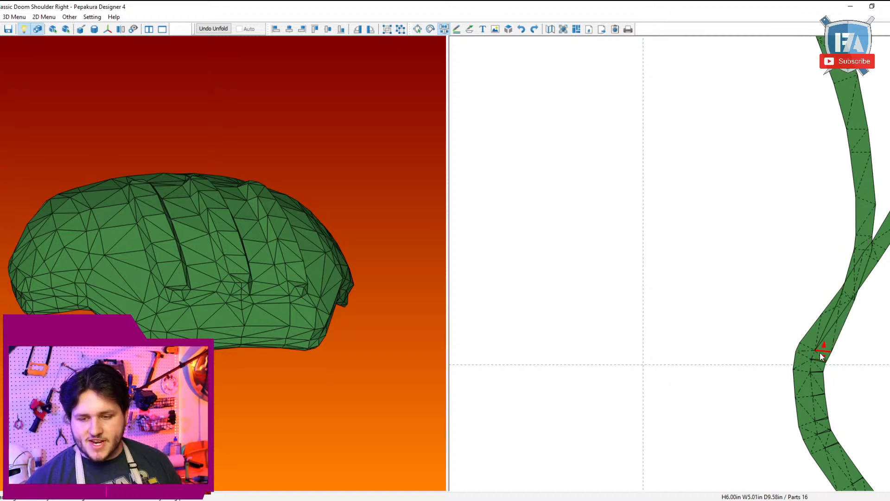
left_click(826, 356)
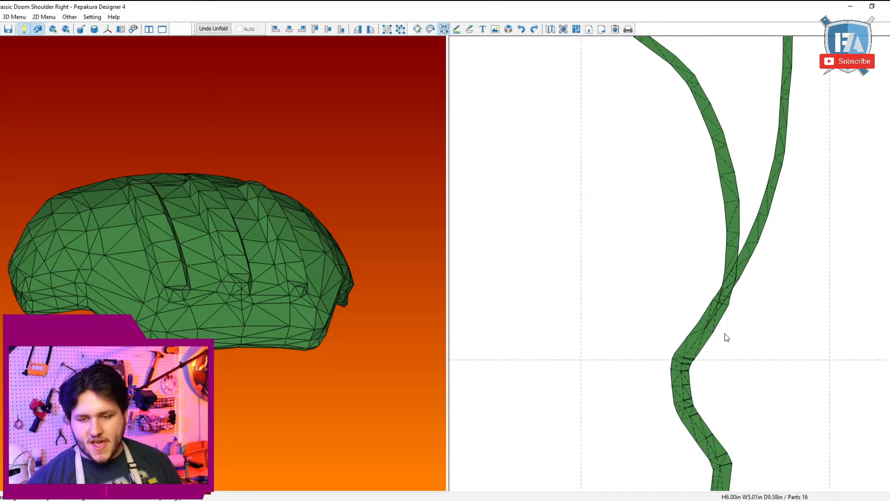
left_click(708, 334)
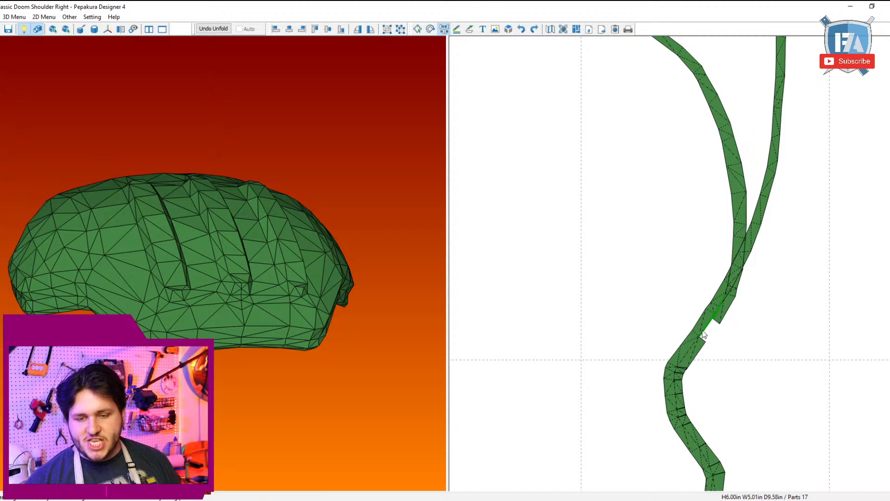
left_click(713, 319)
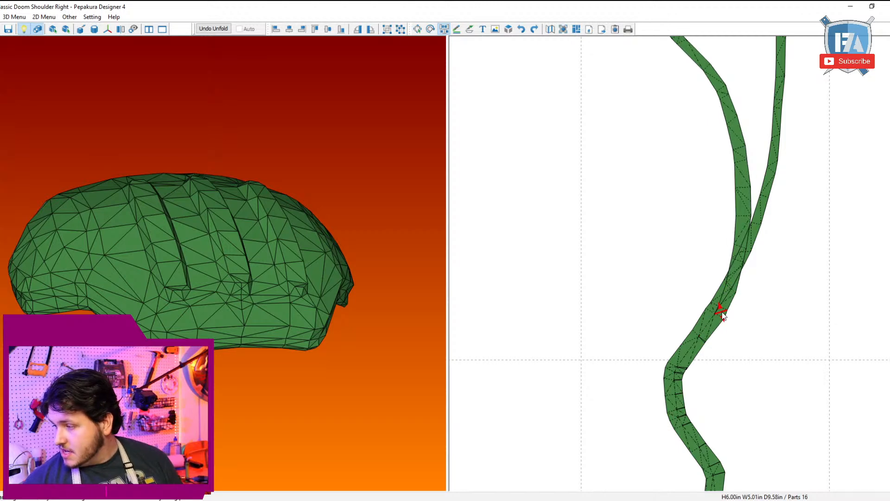
Step: Check the shoulder model from another side and continue joining the curved strip's segments up to where the two strips run side by side
scroll(757, 131, "down", 4)
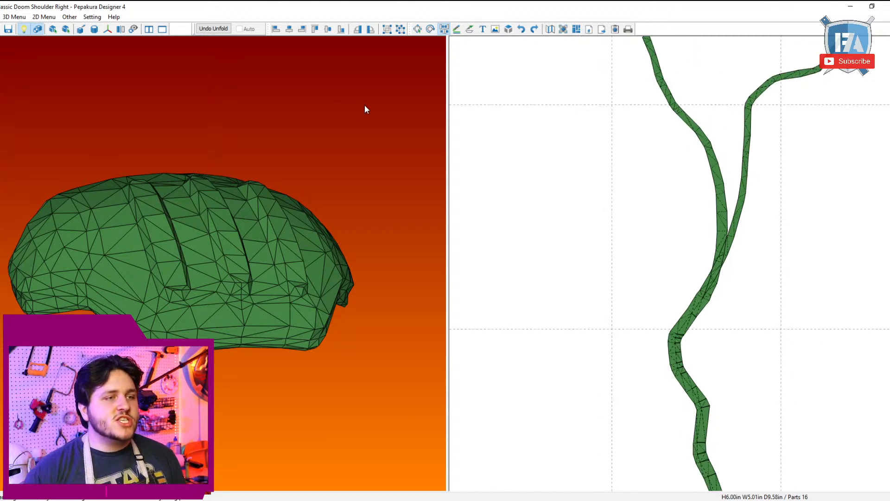
left_click_drag(365, 110, 353, 221)
scroll(722, 332, "up", 4)
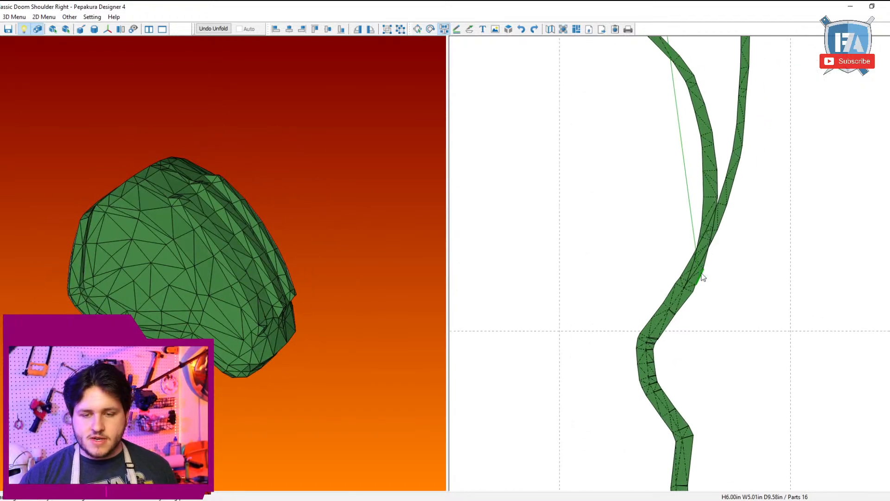
left_click(694, 299)
left_click(687, 304)
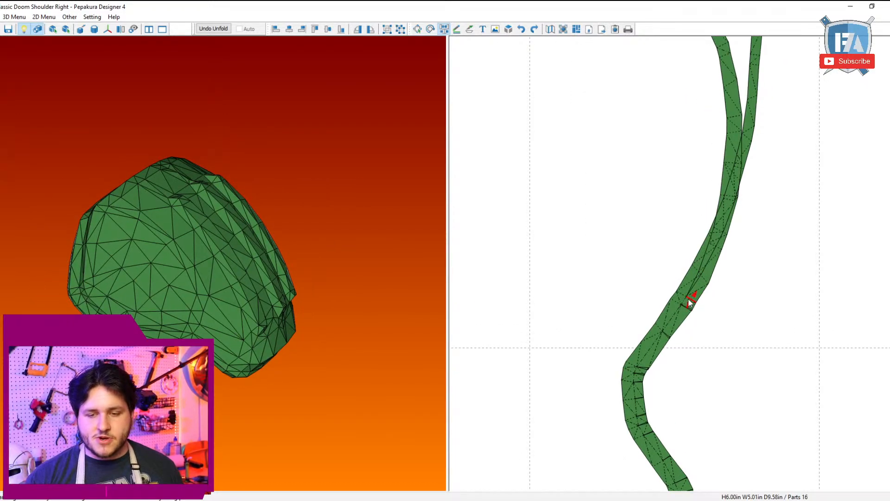
left_click(689, 301)
left_click(690, 299)
left_click(697, 282)
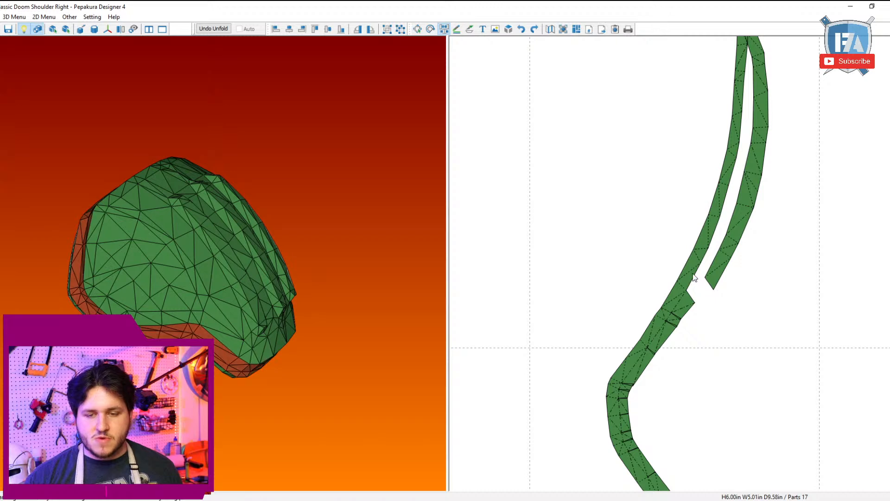
left_click(705, 268)
left_click(726, 259)
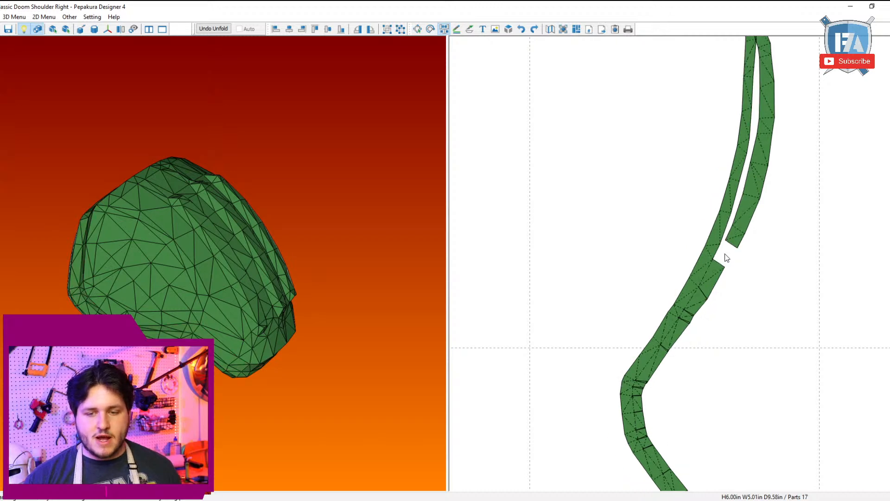
left_click(719, 255)
scroll(718, 255, "down", 6)
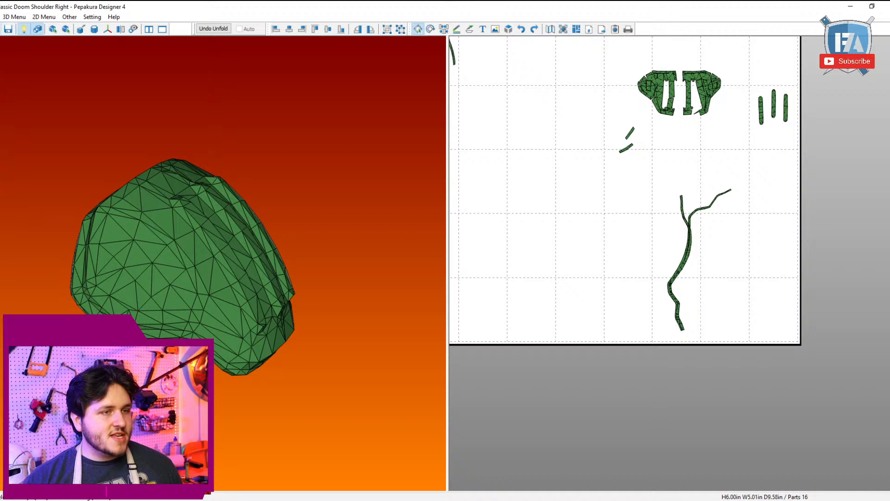
Step: Open the Classic Doom Guy Shoulder Left.pdo file and view the shell from the side
key("ctrl+o")
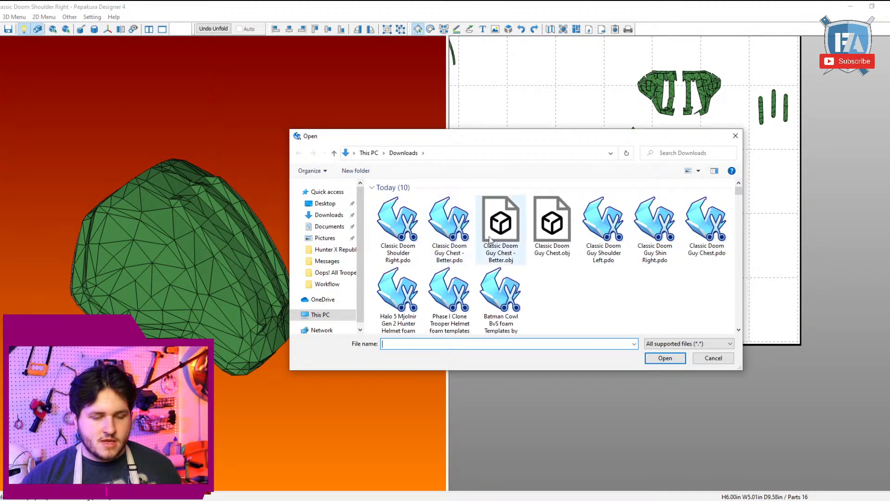
double_click(605, 235)
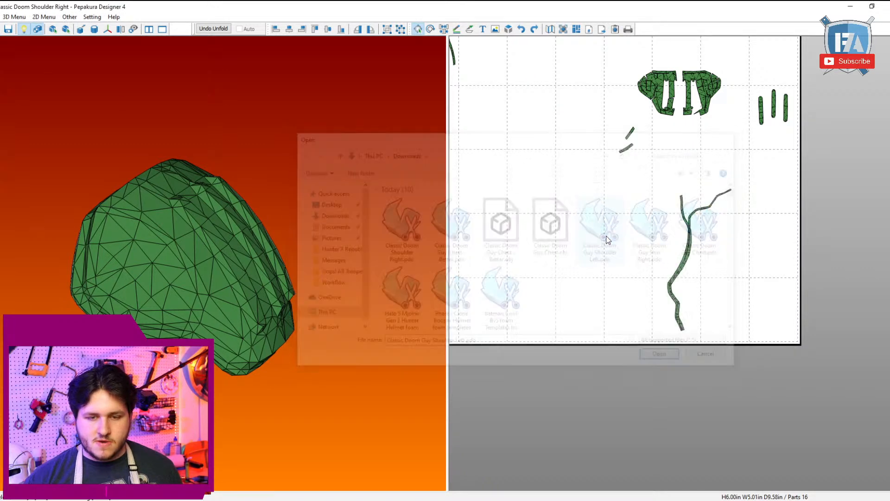
left_click(424, 295)
left_click_drag(384, 294, 366, 315)
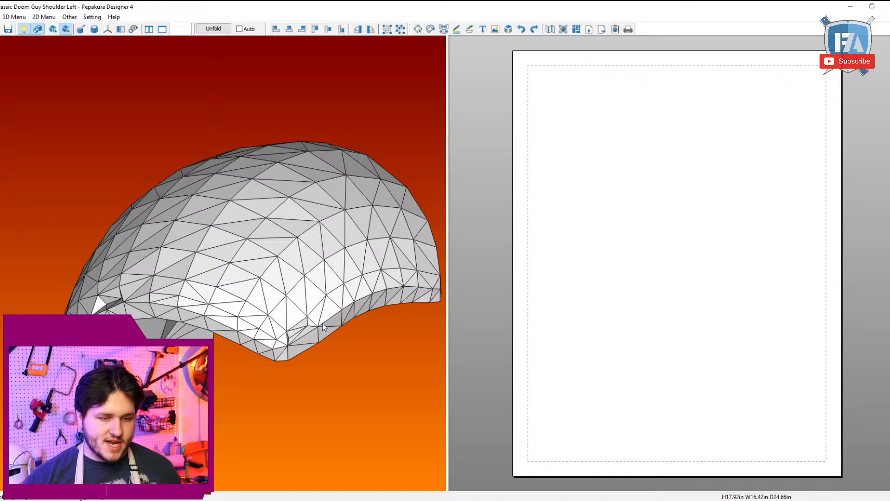
Step: Apply the green texture image to the left shoulder model and save the file
left_click(91, 17)
left_click(120, 29)
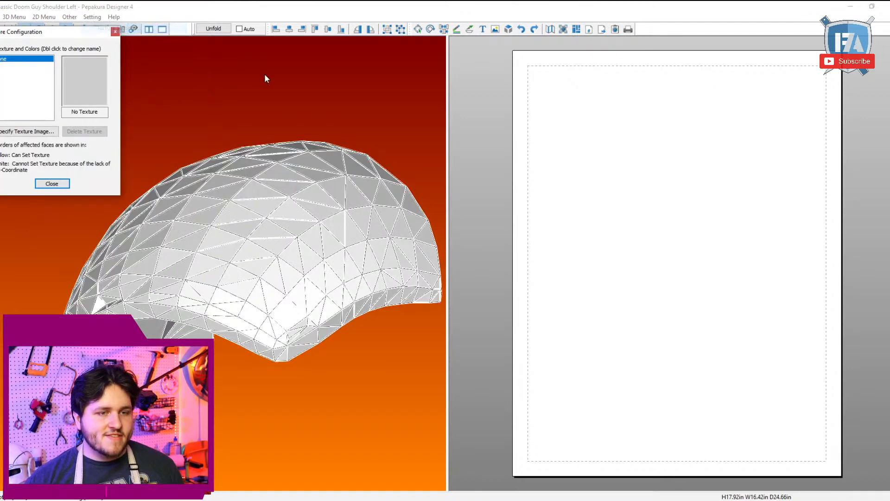
left_click(105, 130)
double_click(121, 110)
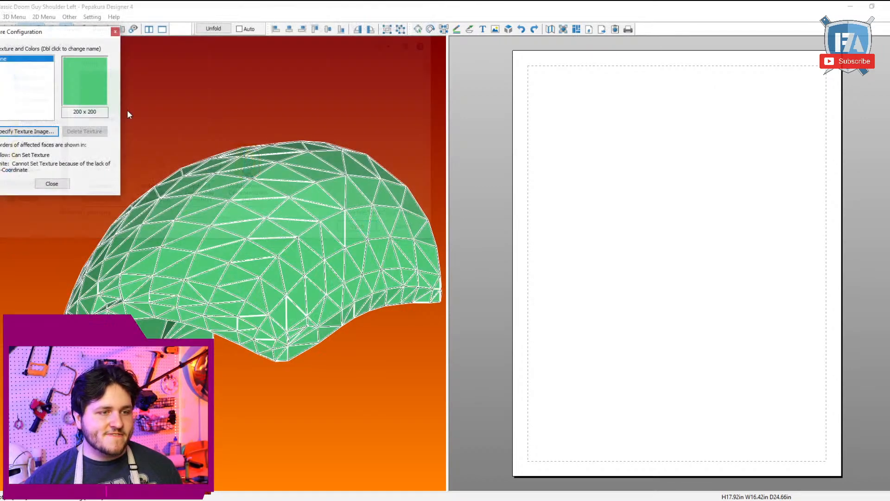
left_click(66, 183)
left_click_drag(168, 226, 167, 187)
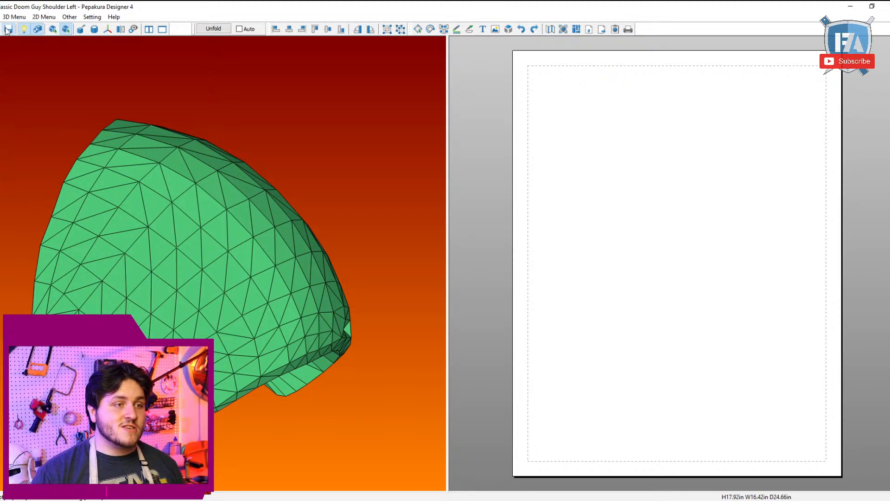
left_click(7, 30)
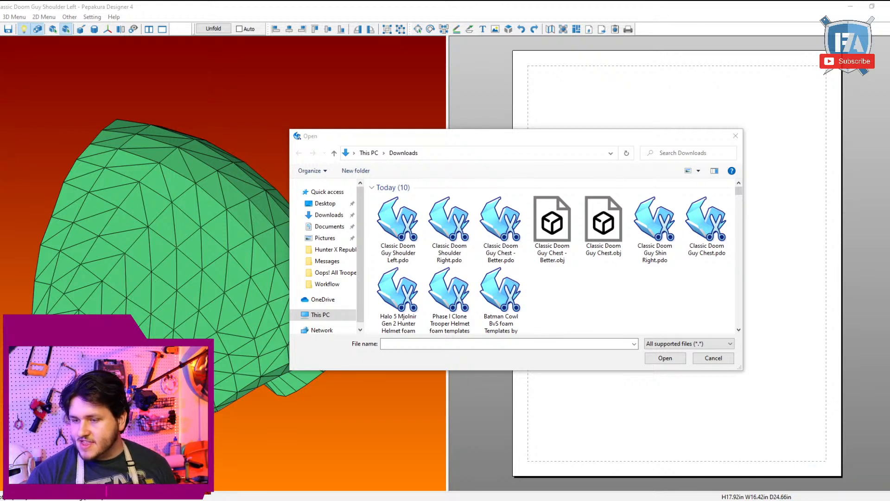
Step: Open the Halo 5 Mjolnir Gen 2 Hunter Helmet foam templates and view the helmet from the front, side and below
left_click(547, 293)
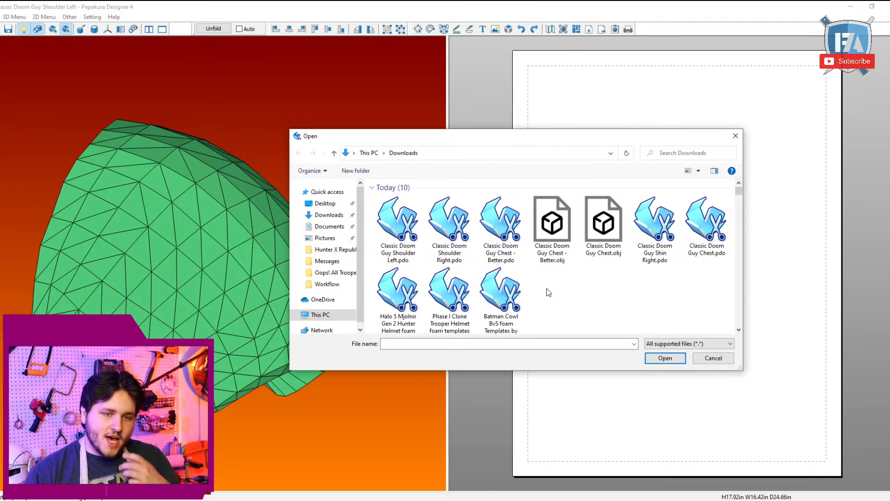
double_click(408, 303)
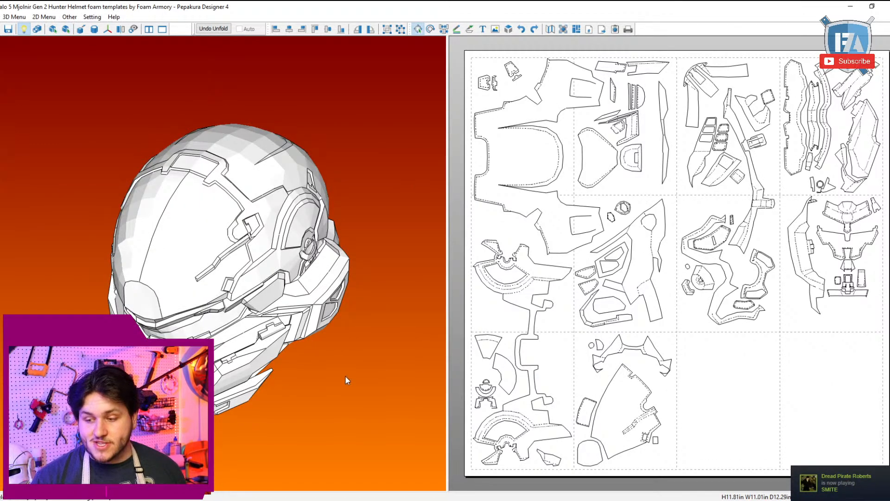
left_click_drag(346, 376, 347, 257)
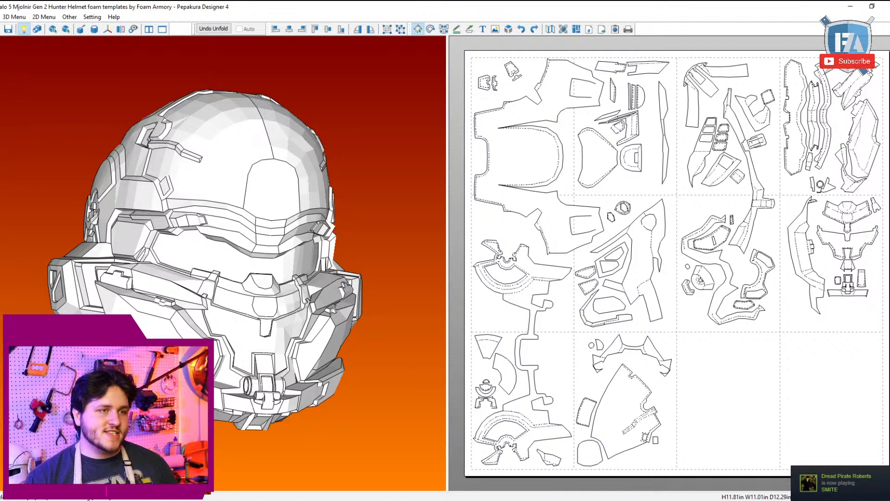
left_click_drag(96, 102, 111, 164)
right_click_drag(191, 248, 248, 144)
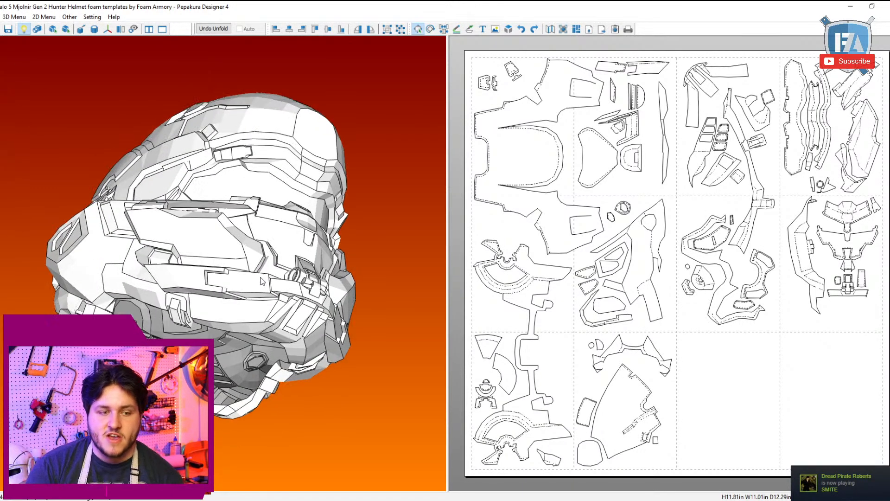
Step: Set the helmet's face display to Shade in the display settings and turn the model to a front view
left_click(14, 17)
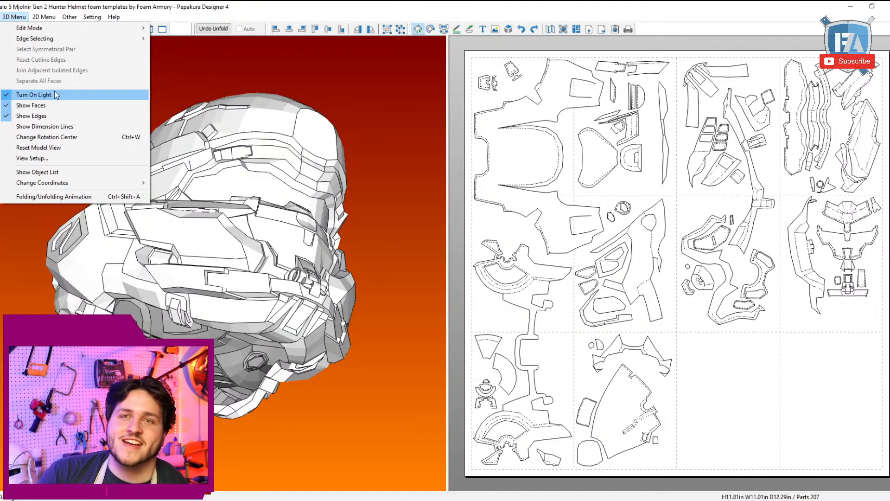
left_click(63, 161)
left_click(109, 43)
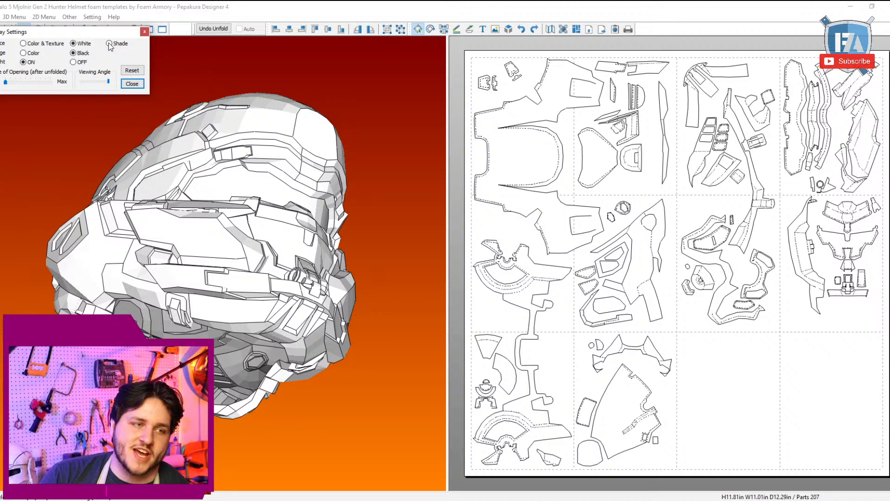
left_click(136, 84)
right_click_drag(181, 139, 312, 236)
scroll(295, 254, "down", 1)
scroll(312, 236, "up", 1)
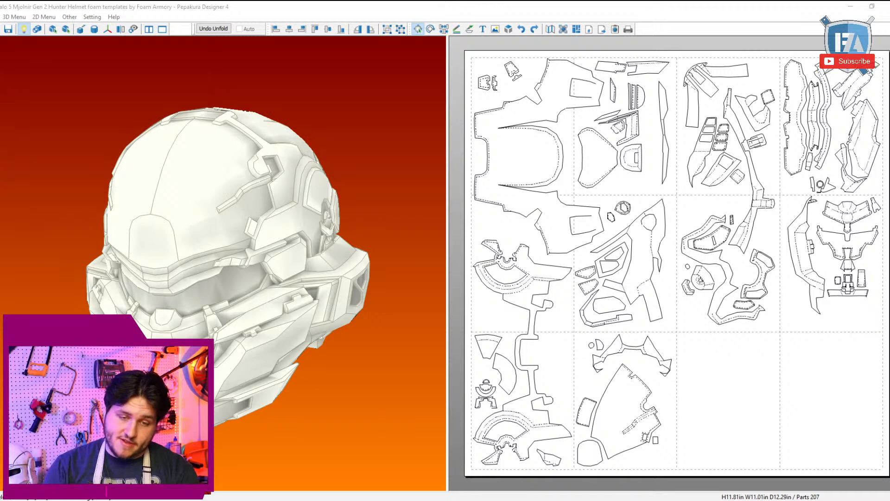
Step: Inspect which templates form the helmet's back shell, forehead panel and side band by selecting them on the model from several angles
right_click_drag(160, 197, 155, 228)
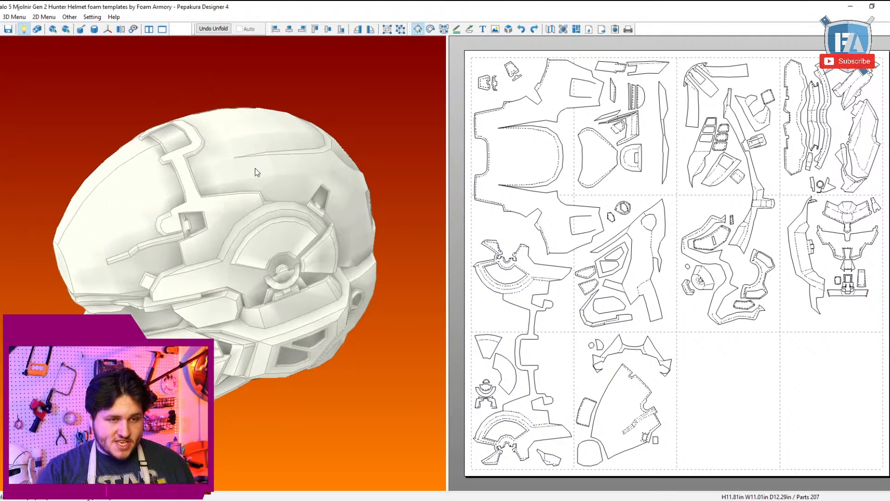
left_click(255, 168)
right_click_drag(300, 185, 231, 180)
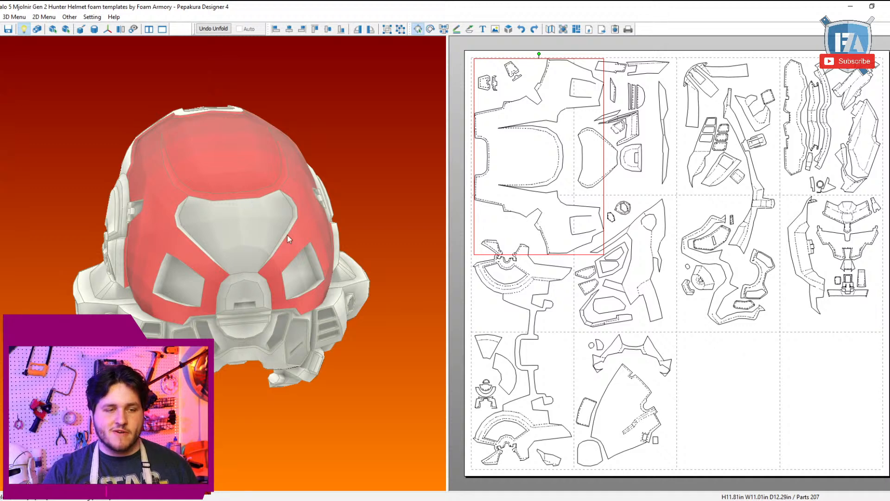
left_click(277, 246, "shift")
right_click_drag(285, 244, 365, 230)
left_click(94, 187)
right_click_drag(93, 188, 130, 187)
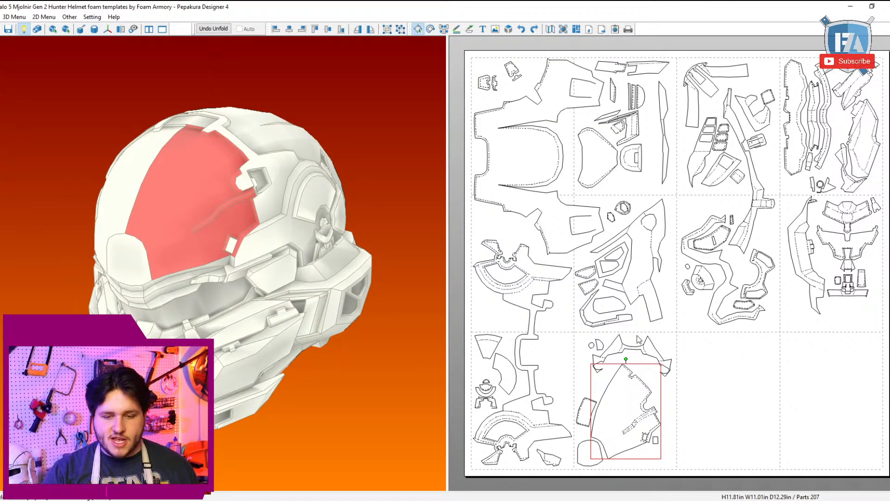
left_click(285, 209)
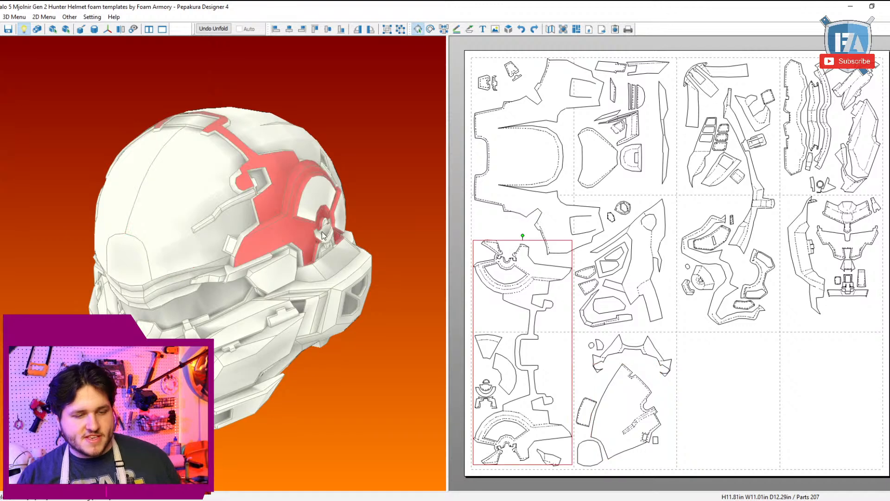
right_click_drag(322, 232, 326, 208)
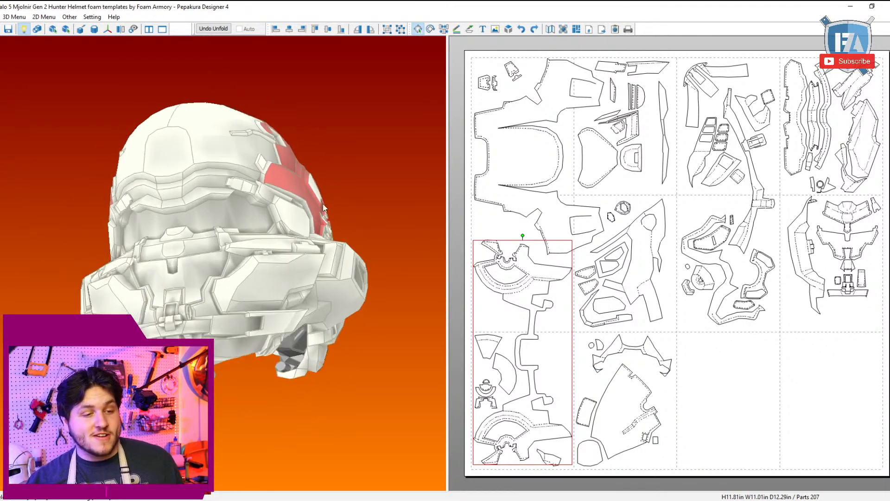
Step: Select the mouthpiece and the other small front parts in the layout to examine where they sit on the helmet
left_click(205, 271)
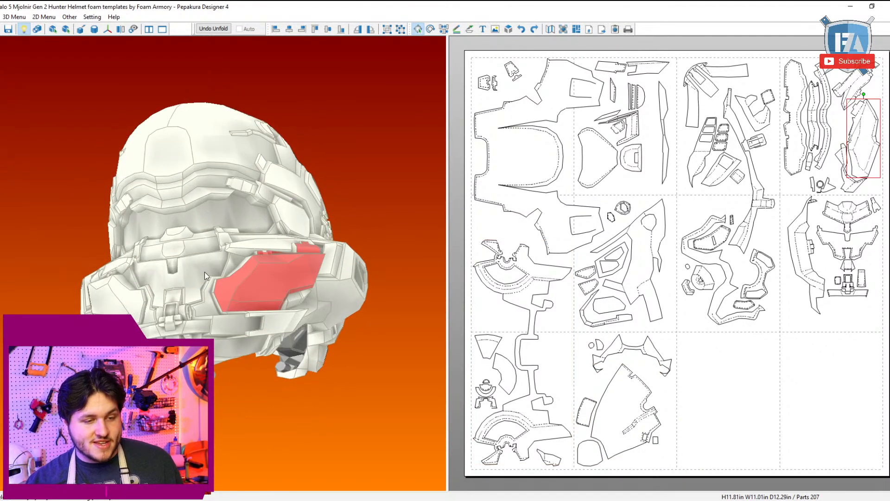
left_click(200, 304)
left_click_drag(889, 304, 827, 202)
right_click_drag(150, 316, 162, 364)
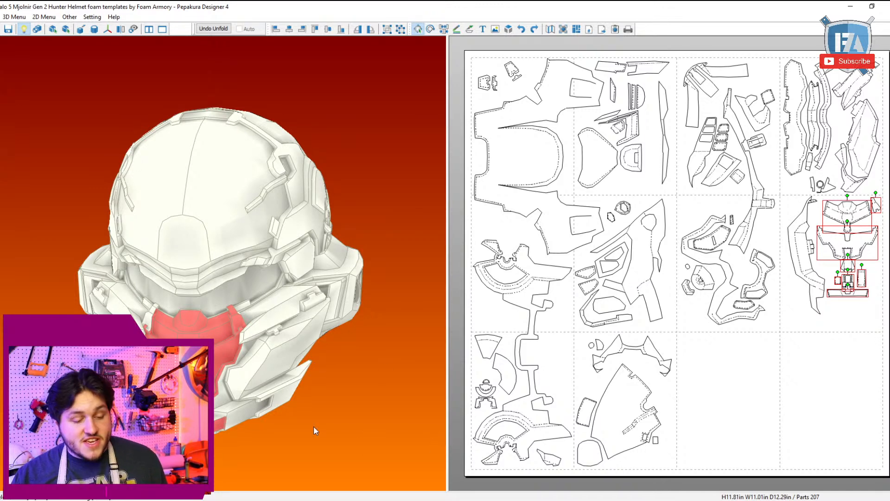
Step: Reopen the Classic Doom Shoulder Right.pdo file and view the shoulder shell face-on
left_click(1, 17)
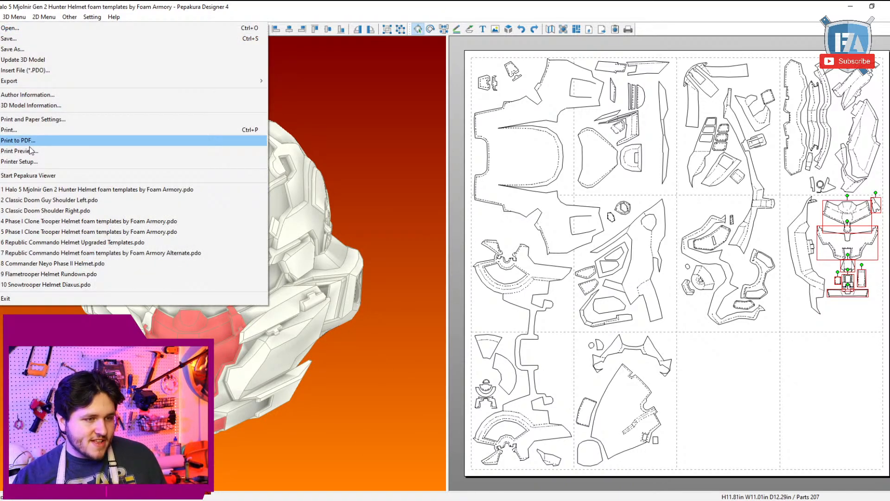
left_click(59, 210)
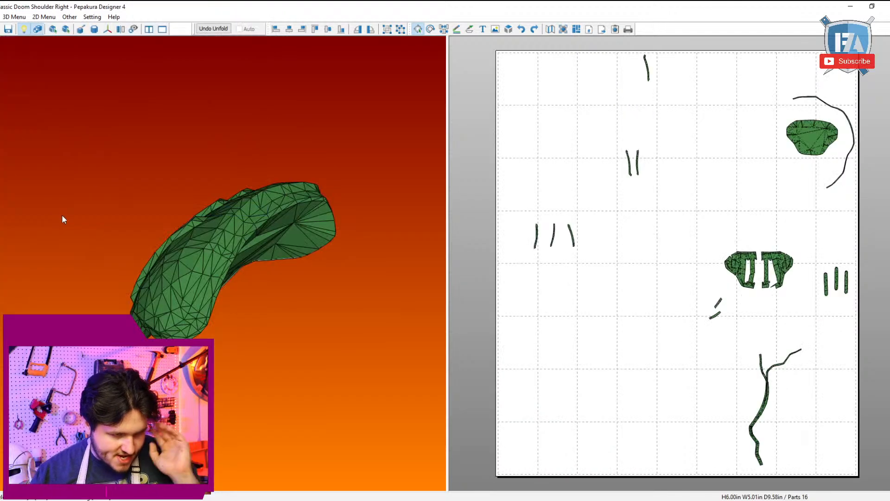
left_click_drag(61, 218, 293, 274)
scroll(748, 227, "up", 5)
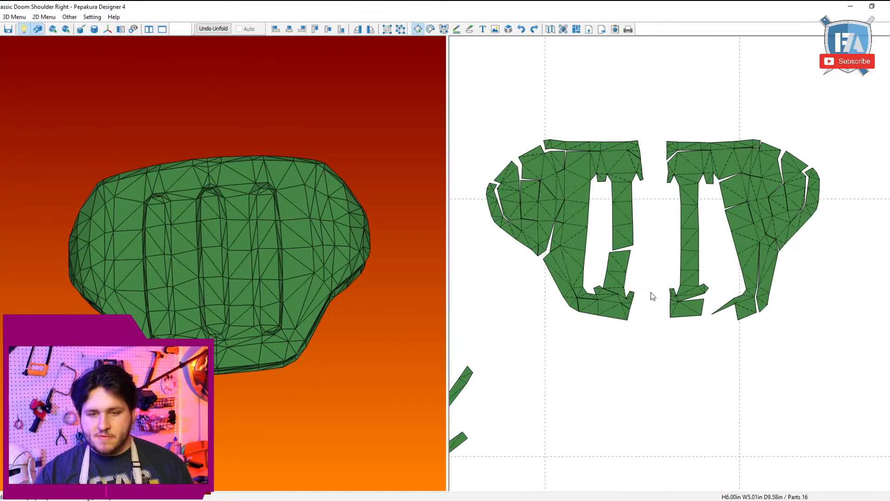
Step: Separate the two overlapping rim strips below the fork and rejoin the narrow strip to the long lower section
middle_click(731, 351)
scroll(740, 364, "down", 5)
middle_click_drag(742, 385, 700, 145)
scroll(700, 145, "up", 4)
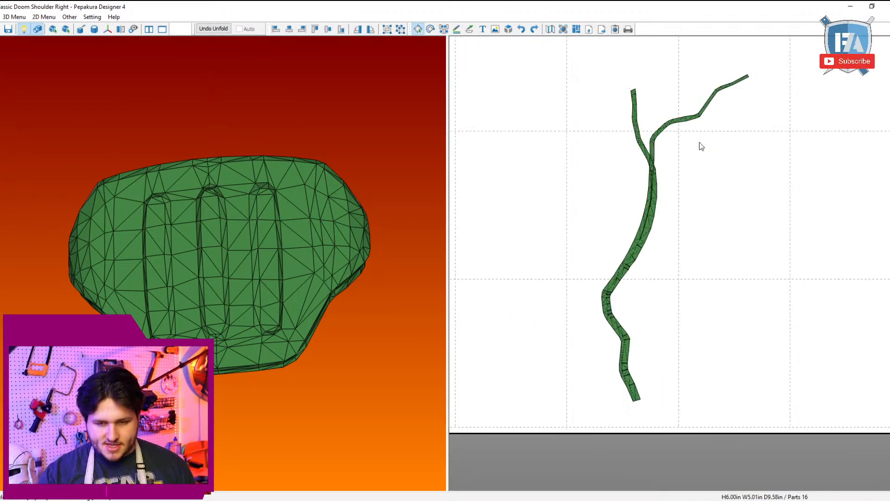
middle_click_drag(699, 182, 710, 284)
scroll(710, 292, "up", 4)
middle_click(710, 293)
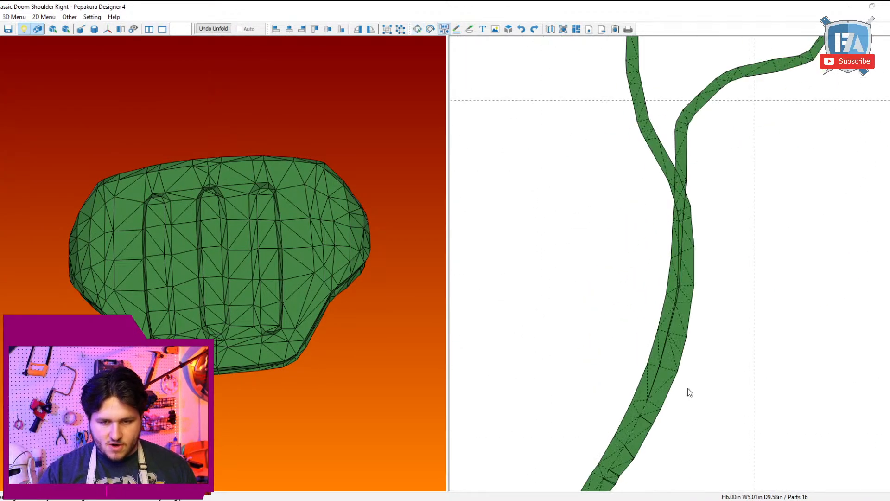
left_click(653, 408)
left_click(644, 402)
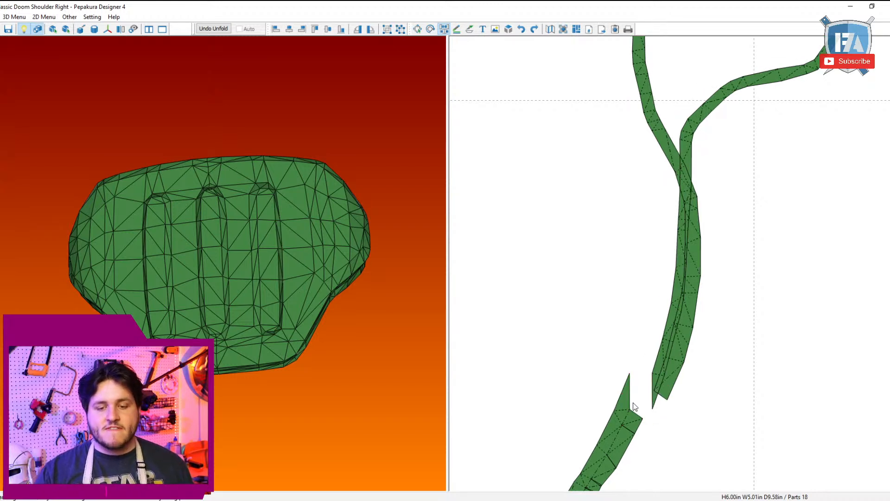
left_click(631, 395)
left_click(631, 395)
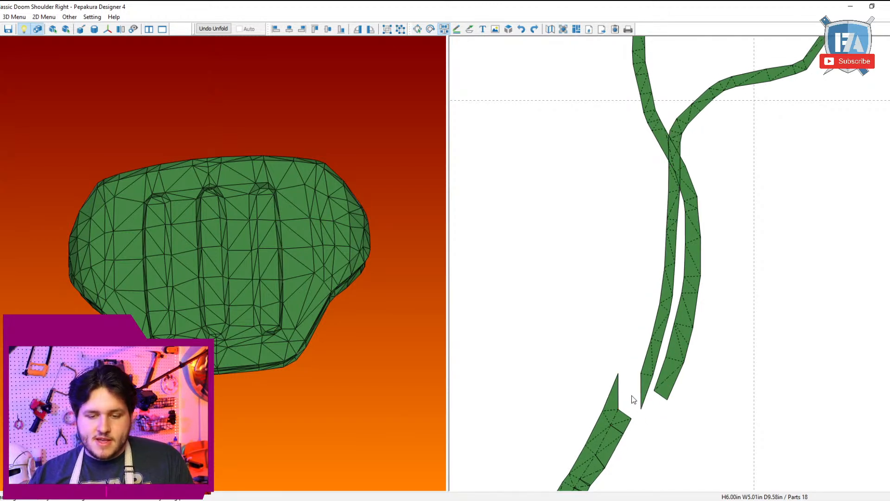
left_click(619, 395)
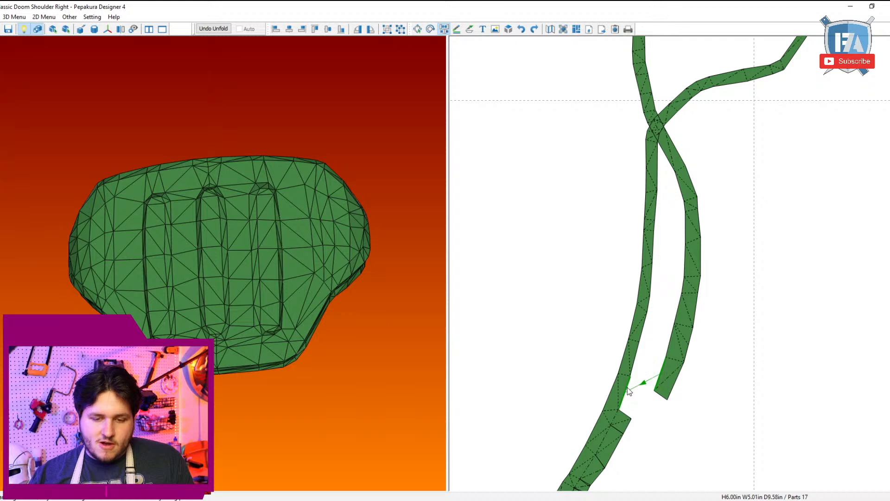
Step: Join the loose strip's next segments to the side of the narrow strip, cutting each free from the rest of its strip
left_click(628, 388)
left_click(639, 374)
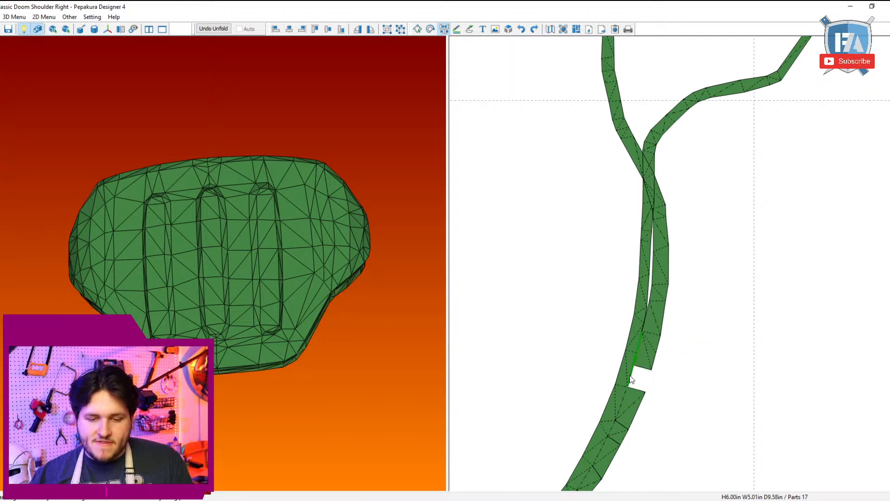
left_click(638, 371)
left_click(639, 357)
left_click(644, 339)
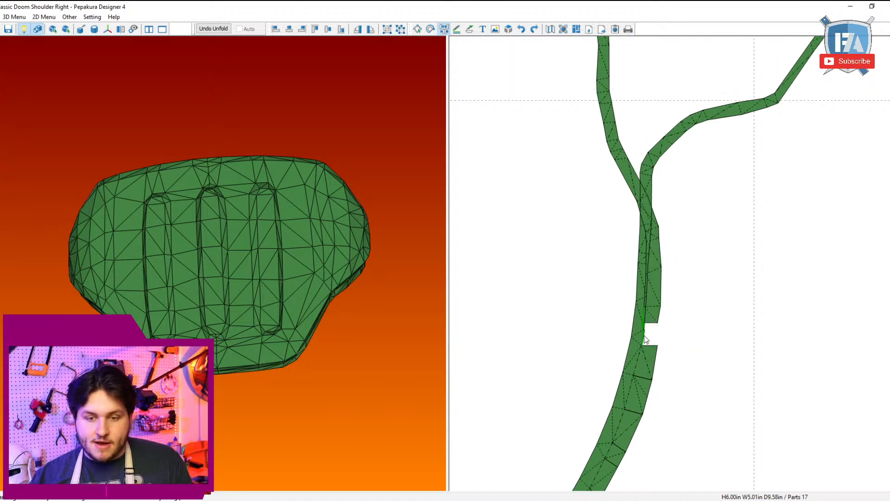
left_click(653, 328)
left_click(653, 329)
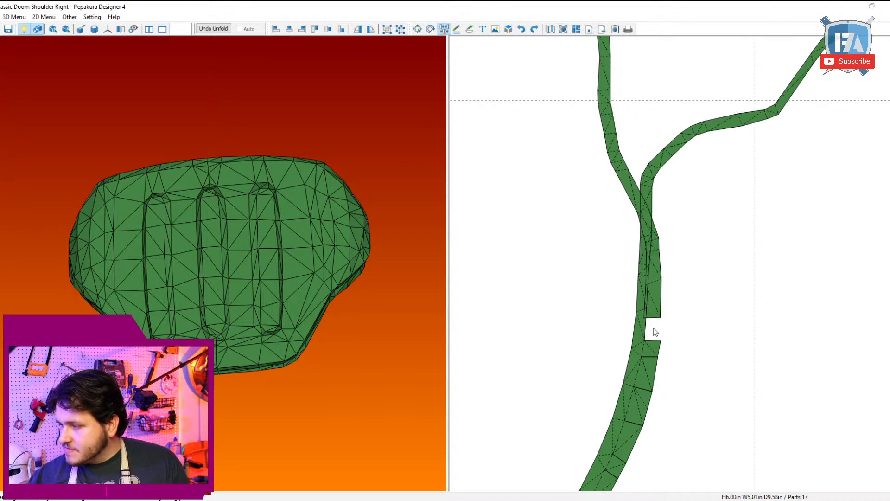
Step: Continue joining the two strips side by side along the straight stretch just below the fork
scroll(653, 328, "down", 3)
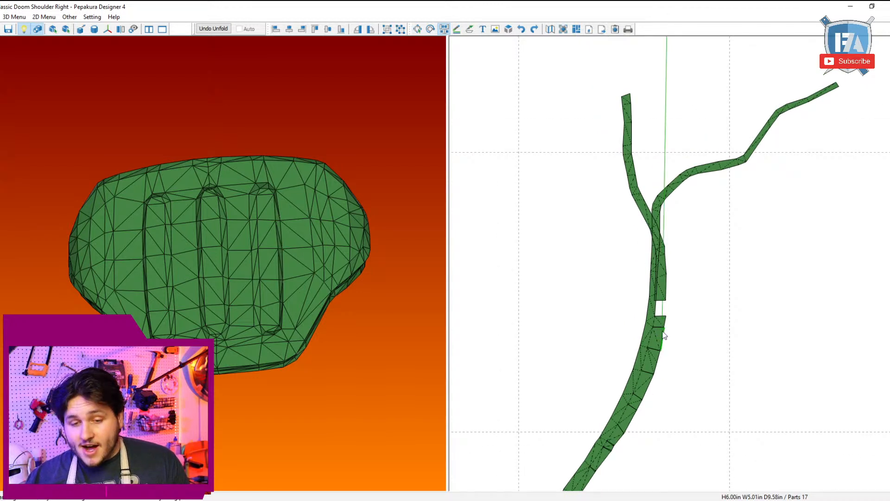
left_click(661, 301)
left_click(662, 292)
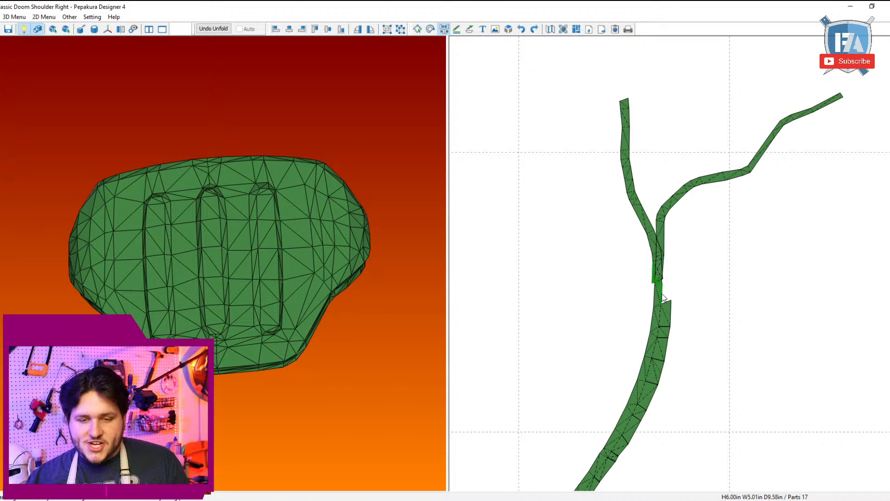
left_click(663, 292)
left_click(666, 283)
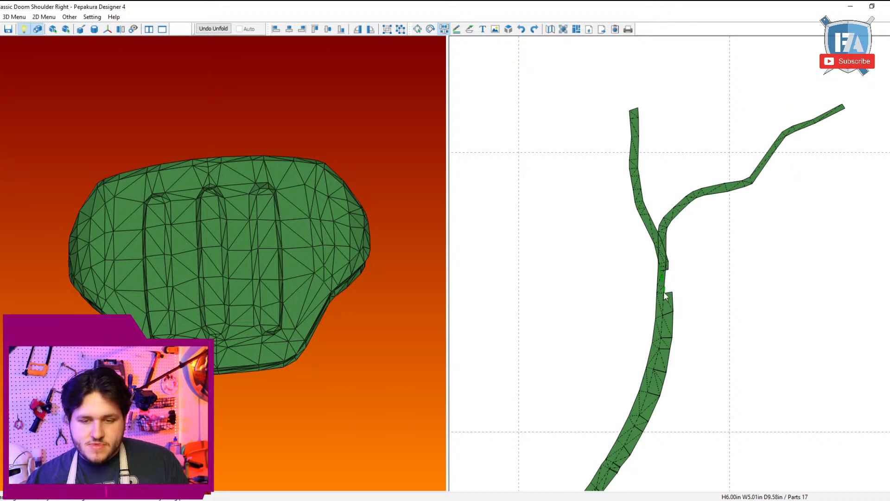
left_click(664, 291)
left_click(669, 285)
left_click(668, 287)
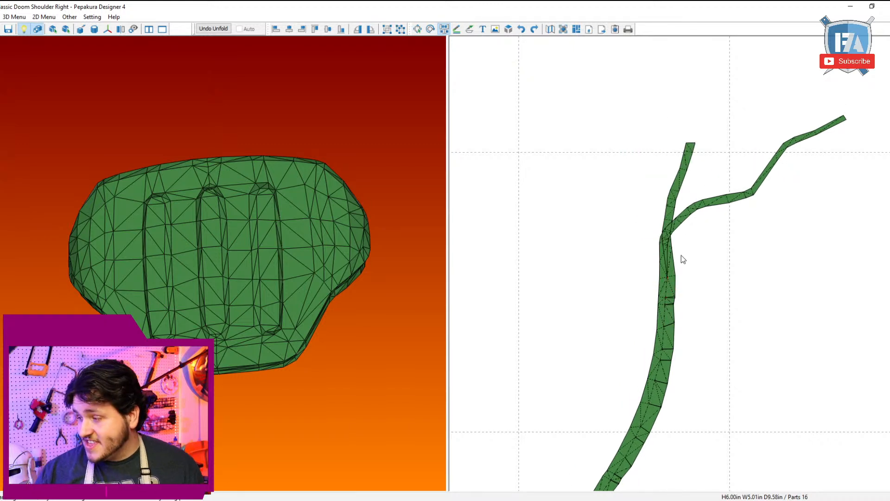
Step: Cut across the inner strip at each segment and join its pieces to the outer strip around the bend
scroll(710, 223, "up", 5)
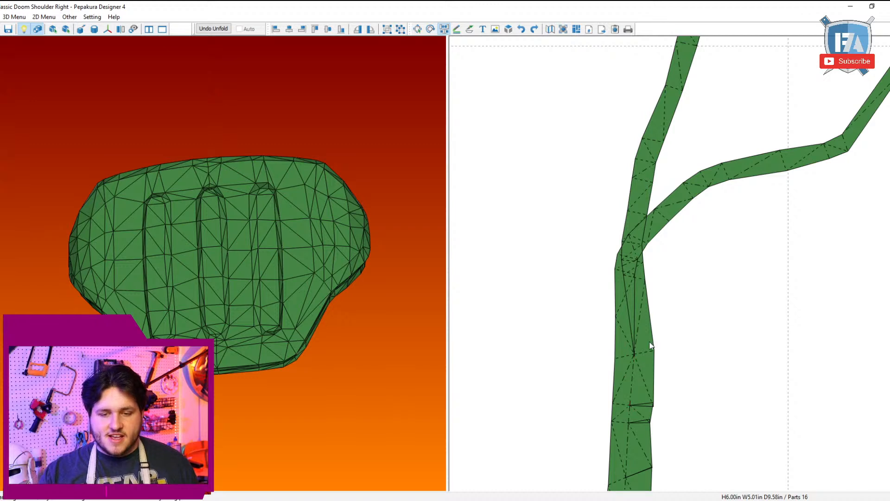
left_click(642, 355)
left_click(637, 305)
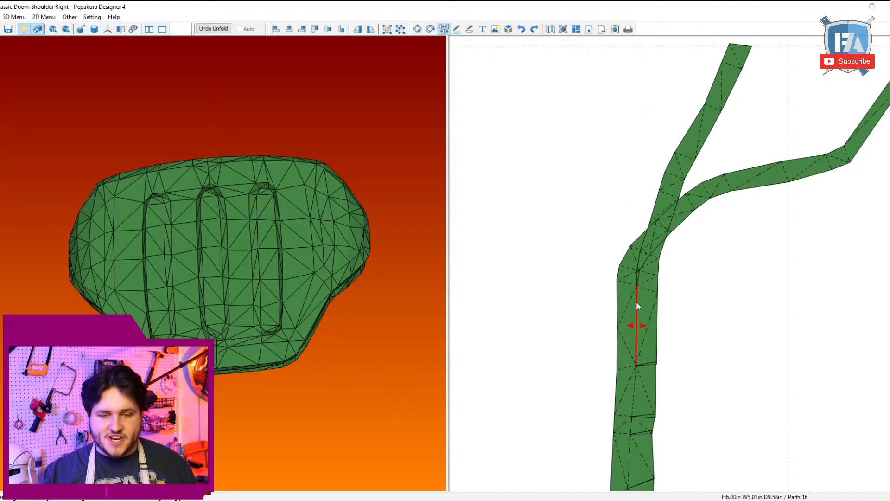
left_click(645, 288)
left_click(643, 288)
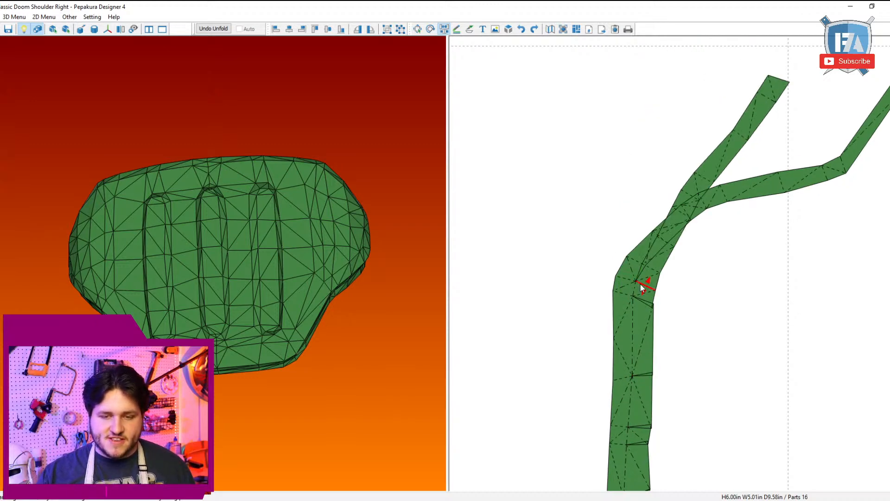
left_click(643, 288)
left_click(648, 278)
left_click(648, 279)
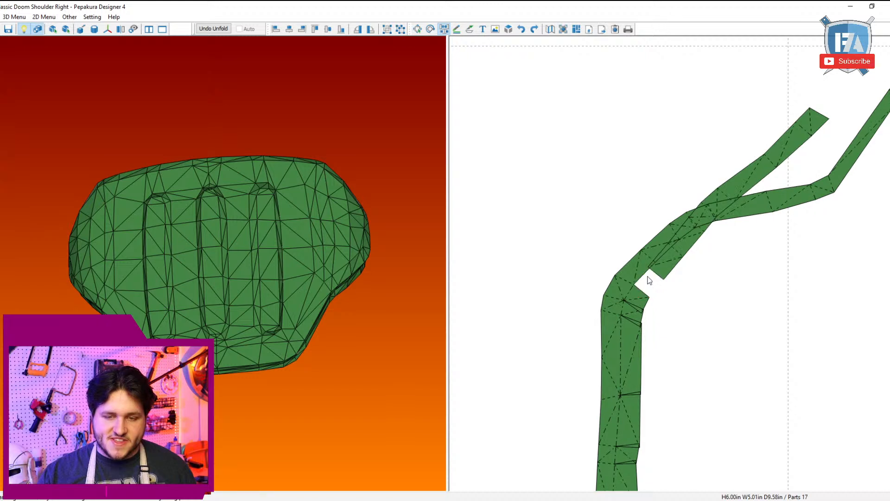
left_click(646, 272)
left_click(660, 264)
left_click(660, 264)
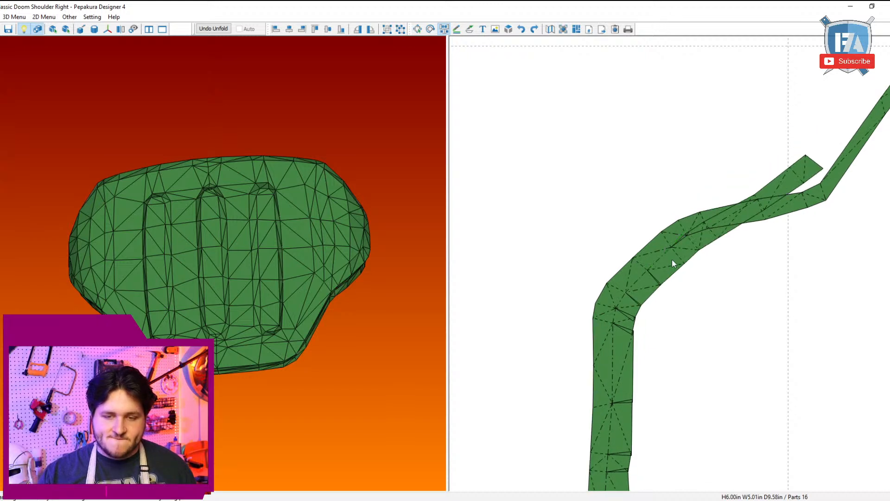
Step: Join the inner strip's remaining segments beyond the bend, cutting between them up to the corner where the outer strip turns away
left_click(673, 257)
left_click(673, 247)
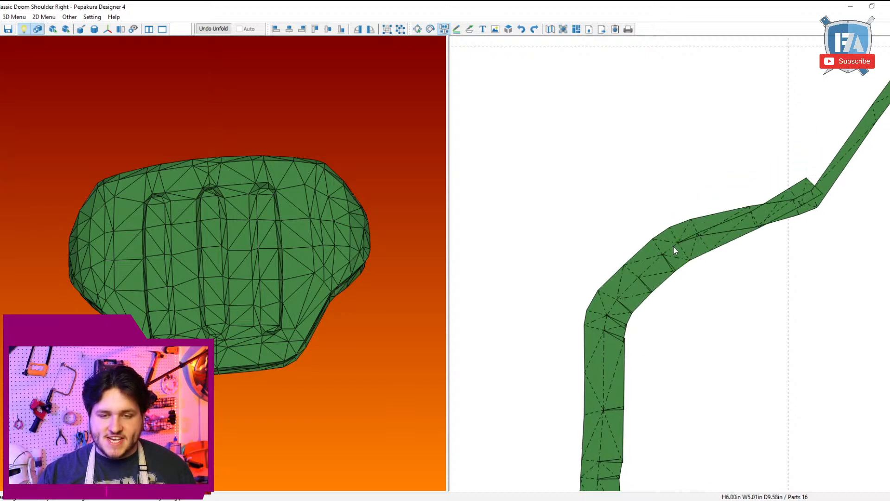
left_click(681, 247)
left_click(680, 244)
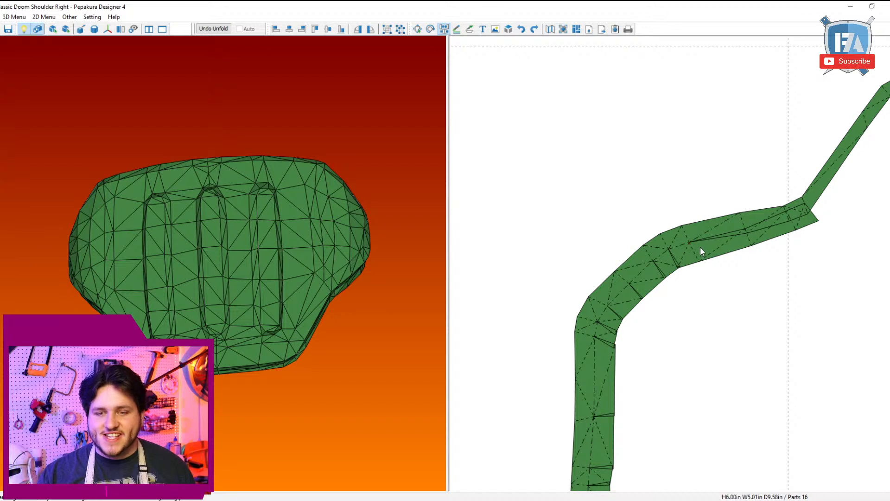
left_click(696, 252)
left_click(694, 244)
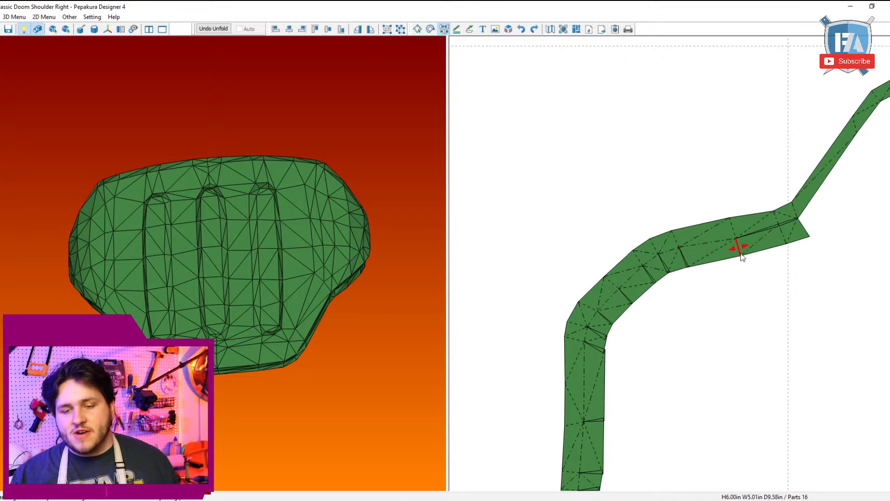
left_click(739, 252)
left_click(734, 243)
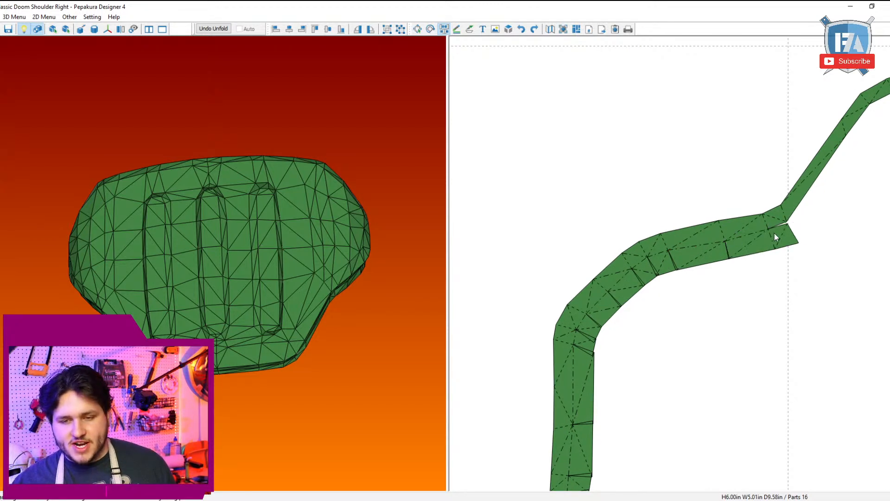
left_click(773, 232)
left_click(768, 228)
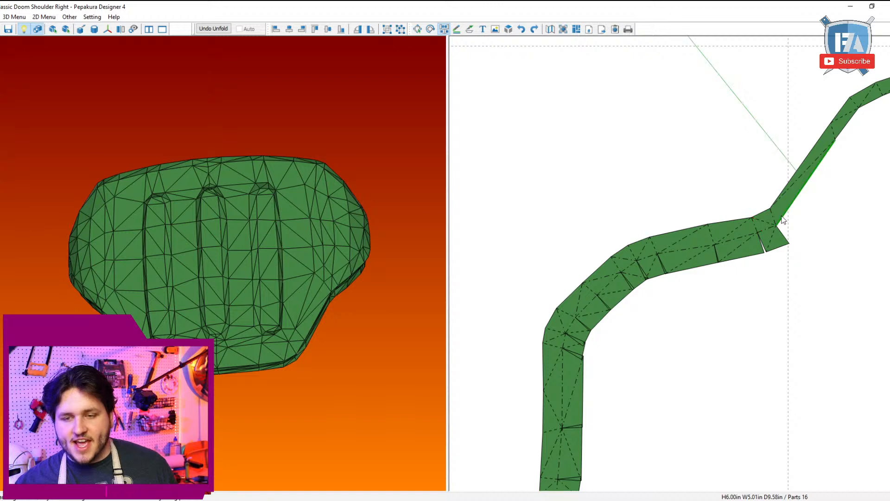
Step: Join the inner strip's segments to the outer strip along the slanted stretch past the corner, cutting across at the next bend
left_click(786, 216)
scroll(784, 213, "down", 2)
scroll(763, 221, "up", 2)
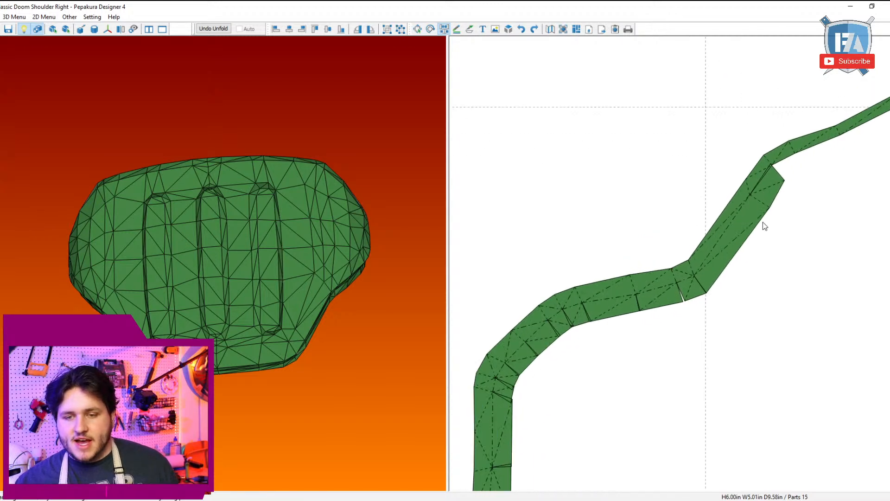
left_click(760, 201)
left_click(750, 198)
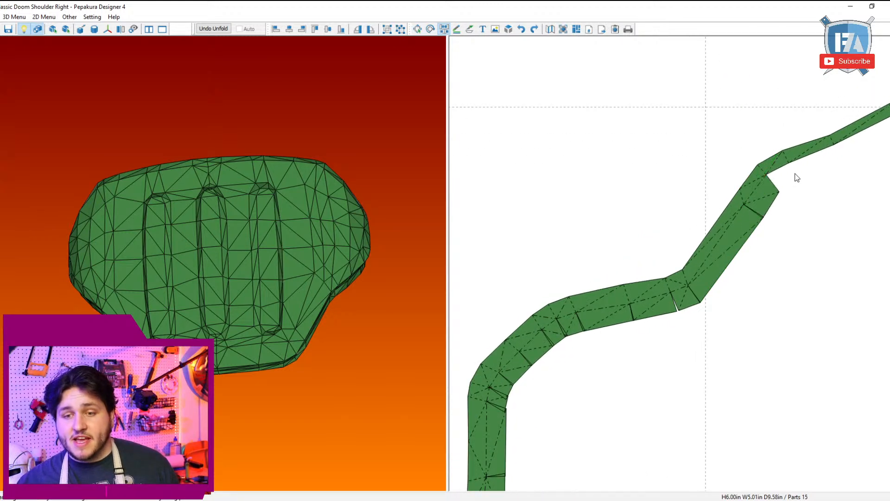
left_click(778, 171)
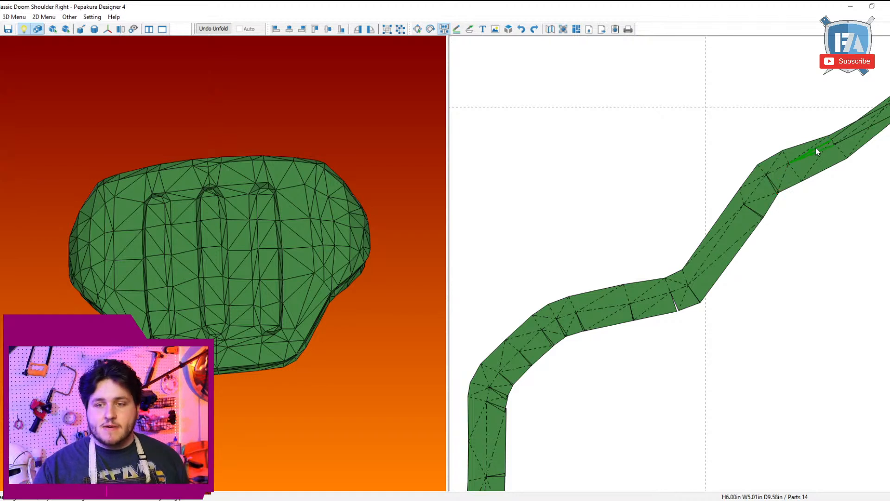
Step: Cut the remaining inner segments apart and join each to the outer strip up to the rim strip's end
left_click(796, 166)
left_click(796, 161)
left_click(781, 154)
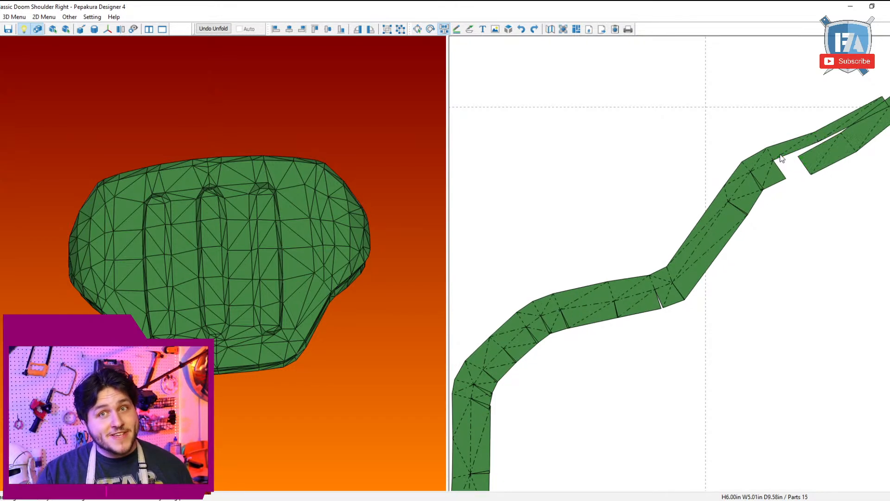
left_click(782, 155)
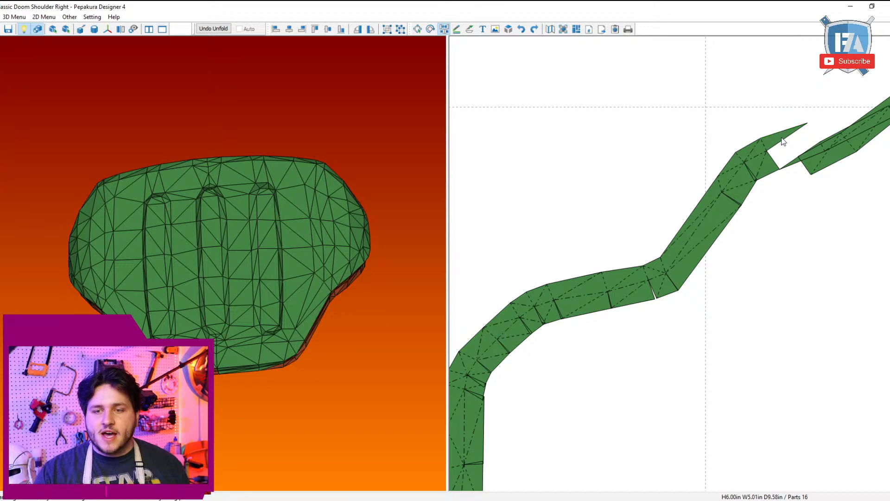
left_click(784, 139)
left_click(819, 139)
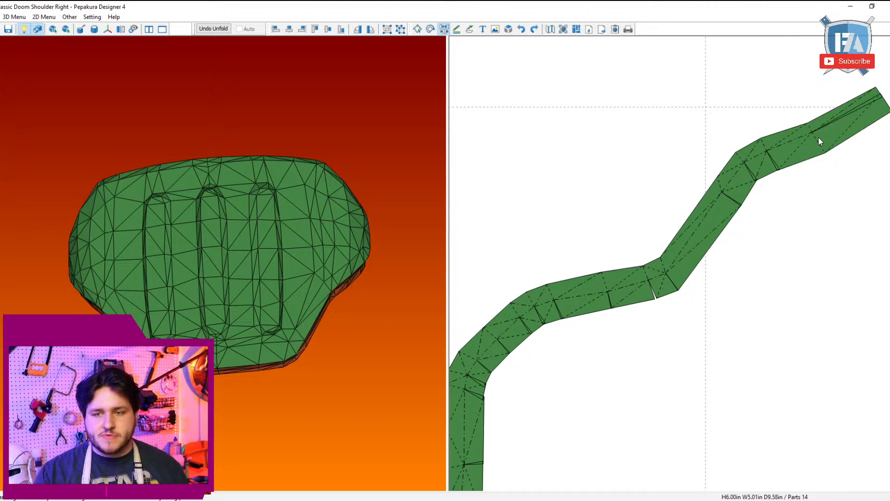
left_click(819, 138)
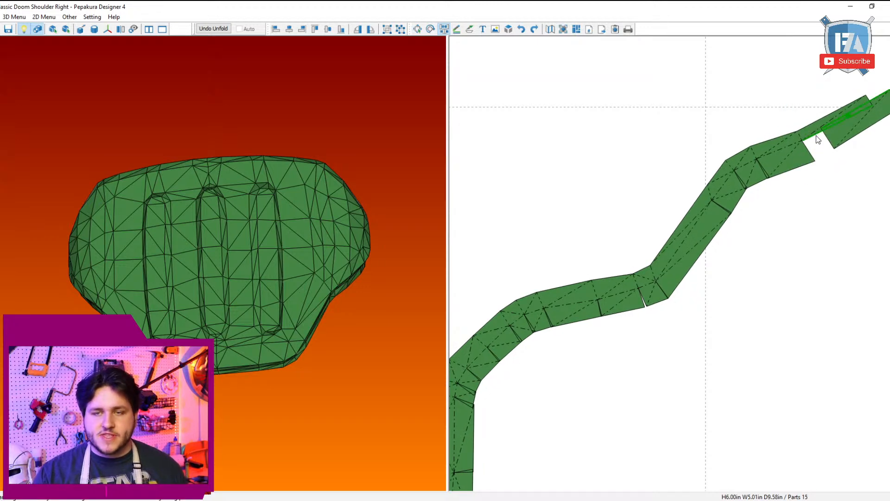
left_click(816, 136)
Step: Leave join mode and move the finished rim strip beside the three narrow slot strips
scroll(793, 179, "down", 5)
scroll(793, 178, "down", 7)
key("Escape")
middle_click_drag(773, 367, 777, 281)
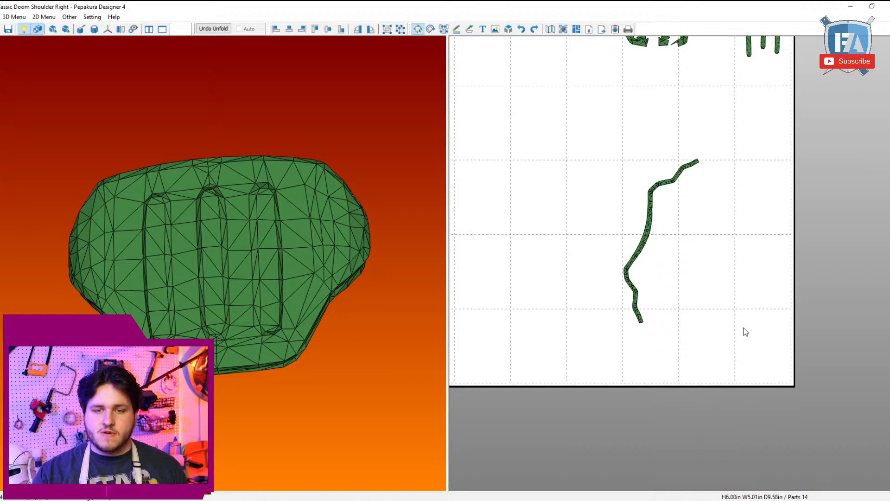
left_click_drag(741, 324, 585, 288)
left_click_drag(664, 358, 718, 202)
middle_click_drag(716, 214, 722, 358)
left_click_drag(730, 340, 760, 304)
scroll(687, 252, "down", 2)
scroll(668, 320, "up", 7)
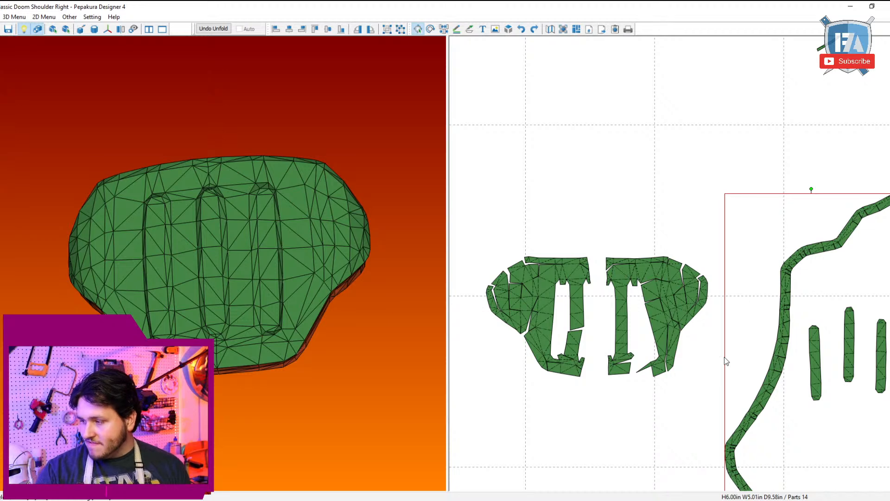
middle_click_drag(726, 356, 763, 311)
scroll(765, 312, "up", 4)
Step: Cut the right-hand plate's vertical bar across its middle and join its lower half and bottom pieces to the plate's lower corner
key("ctrl+b")
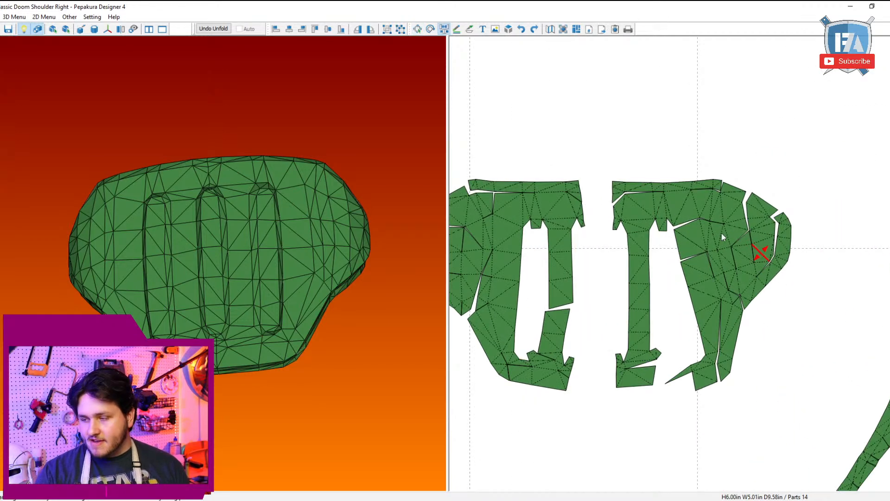
left_click(644, 278)
left_click(695, 369)
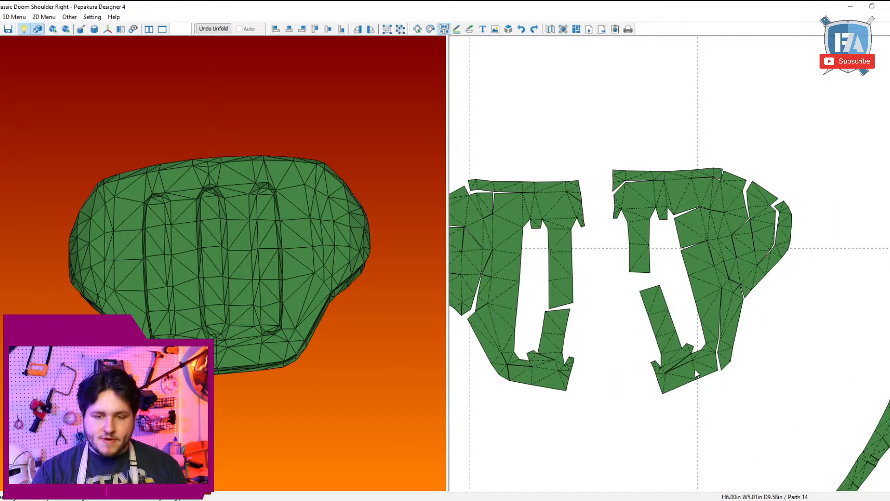
left_click(696, 360)
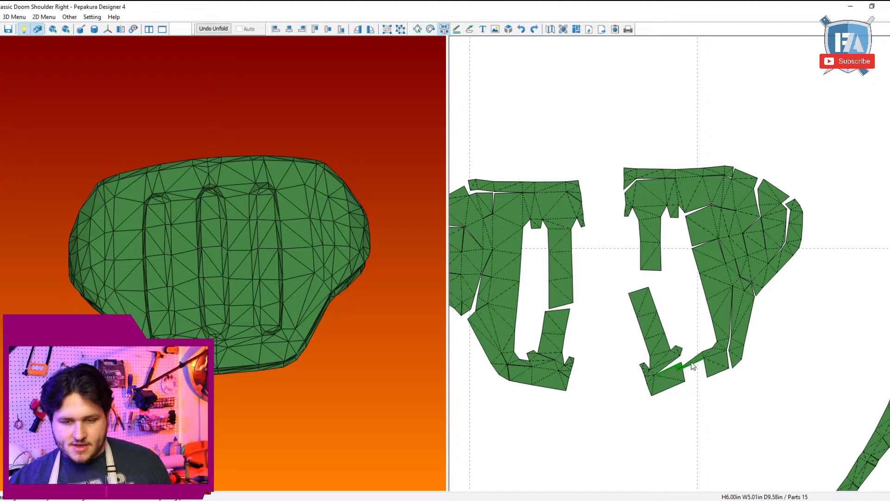
left_click(692, 367)
left_click(673, 373)
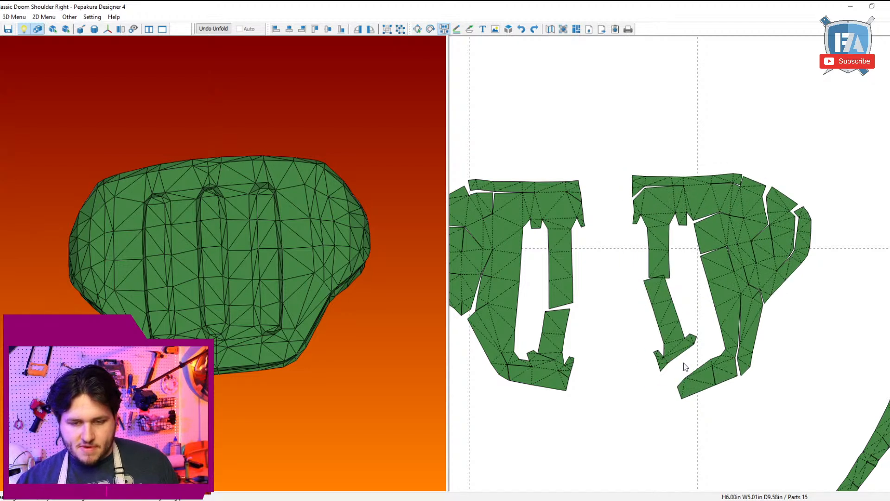
left_click(691, 361)
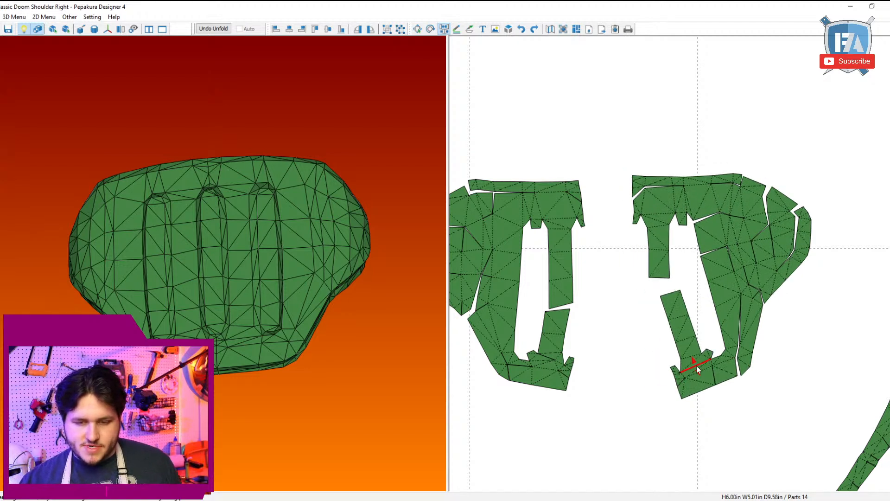
Step: Join the slot wall strip to the side of the split vertical bar, cutting it free segment by segment up to the slot's top
left_click(699, 340)
left_click(700, 337)
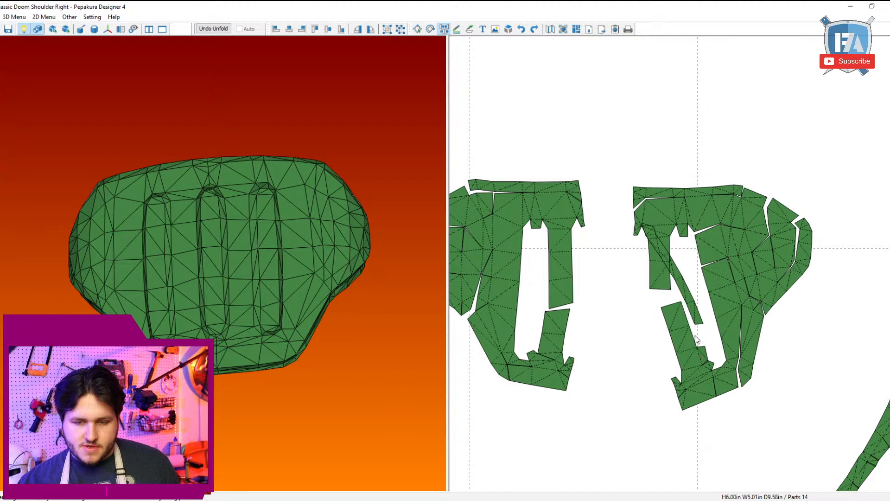
left_click(690, 330)
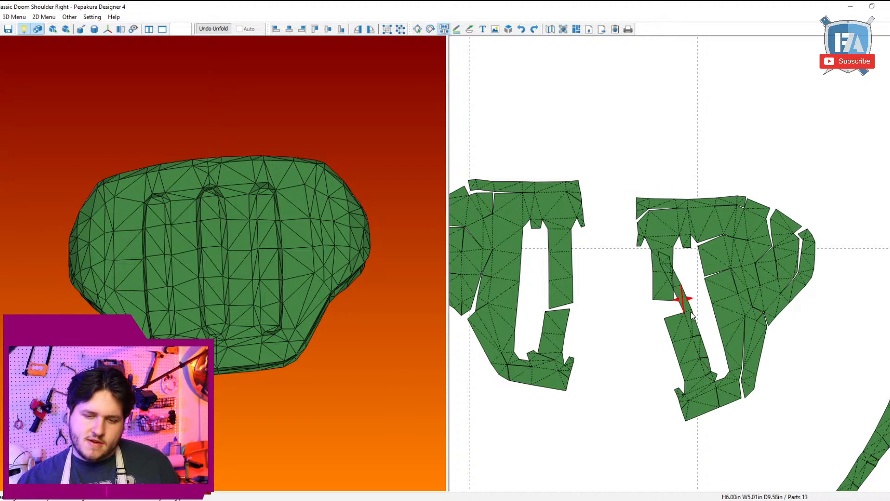
left_click(687, 314)
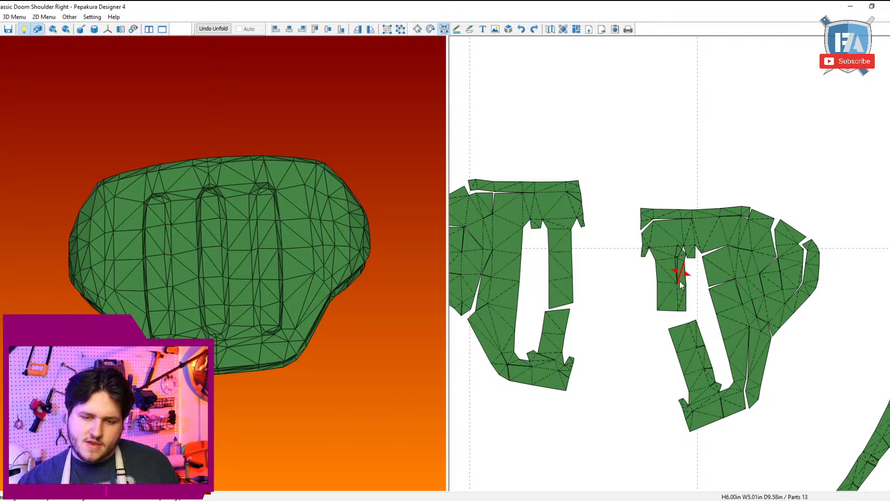
left_click(678, 286)
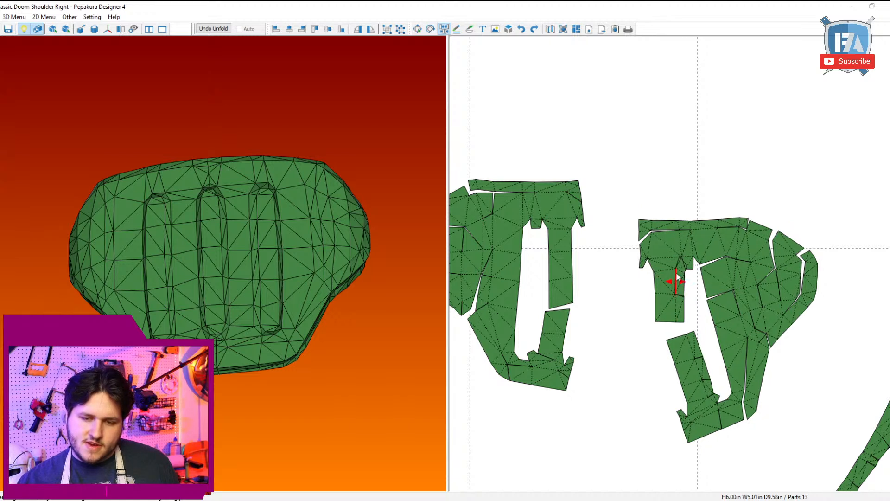
left_click(676, 278)
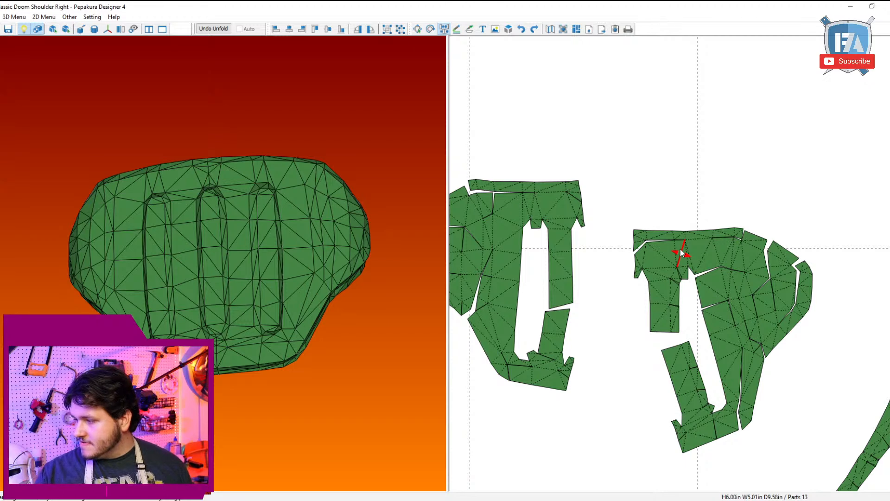
Step: Cut the strip above the right-hand plate into segments and join each to the plate's top edge up to its corner
middle_click_drag(681, 248, 673, 280)
scroll(675, 262, "up", 4)
left_click(678, 268)
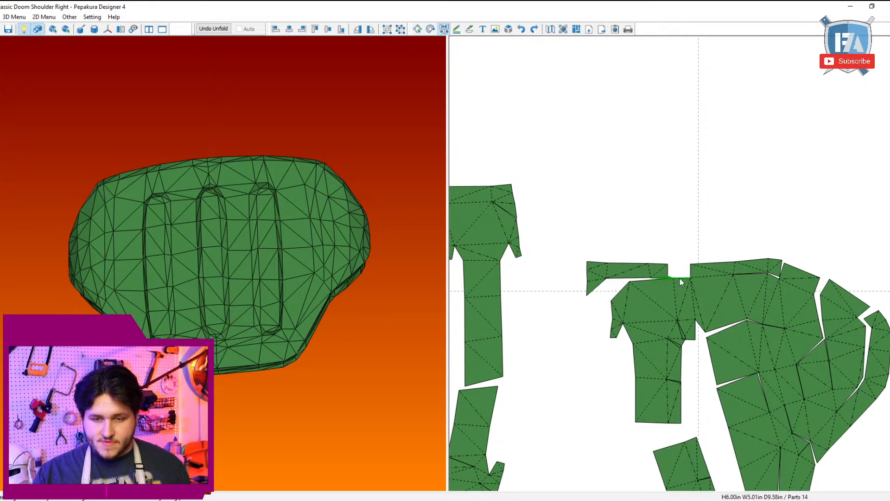
left_click(681, 279)
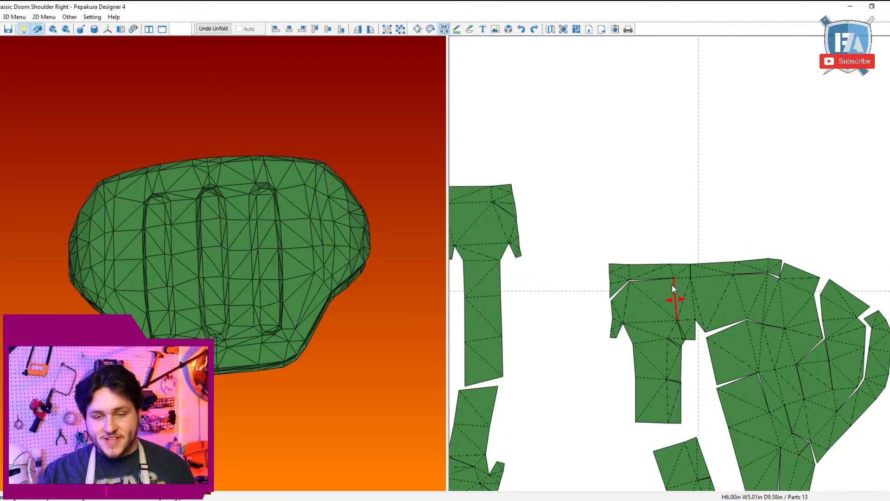
left_click(671, 274)
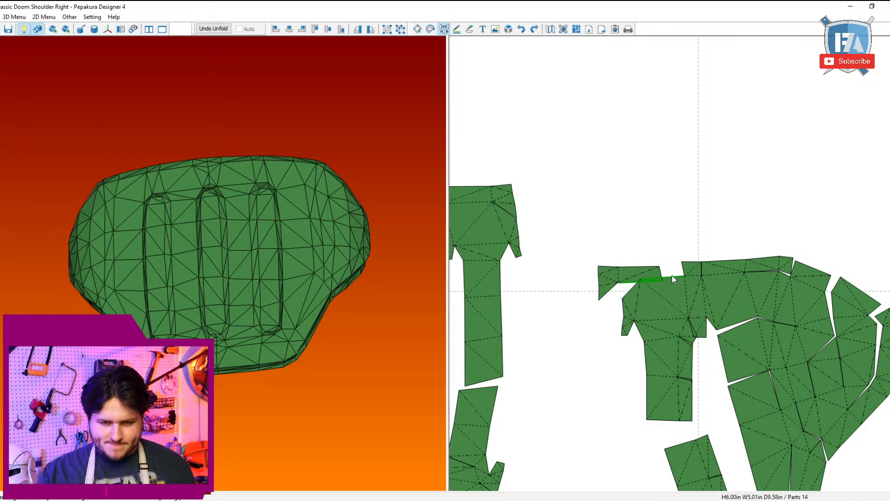
left_click(643, 277)
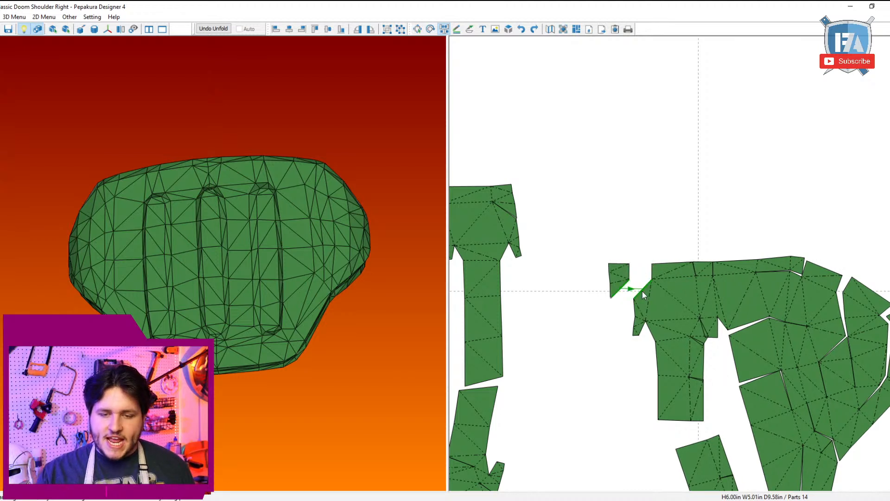
left_click(642, 291)
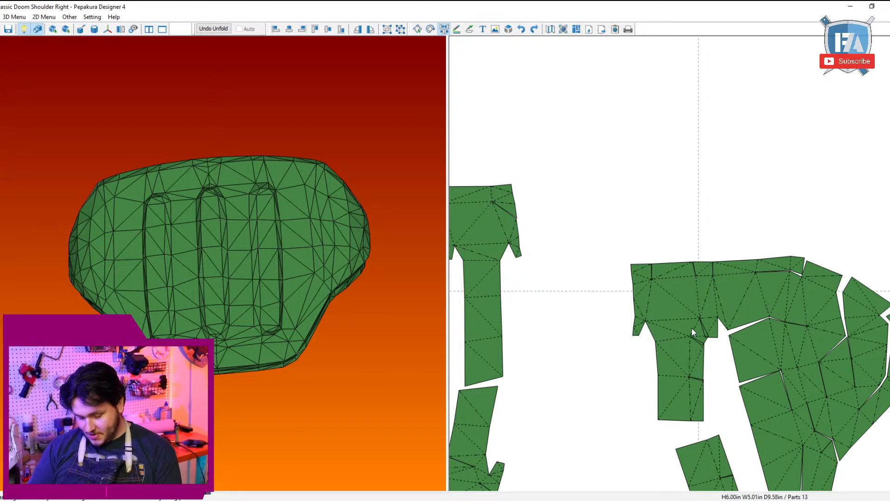
Step: Join the slot's outer wall strip to the plate, cutting it below the slot's top and reattaching it along the upper side
scroll(736, 307, "down", 1)
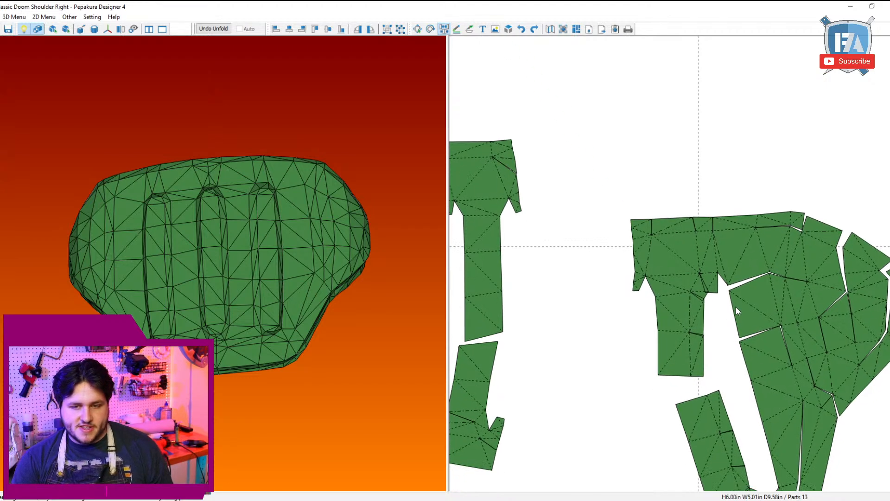
scroll(736, 307, "down", 3)
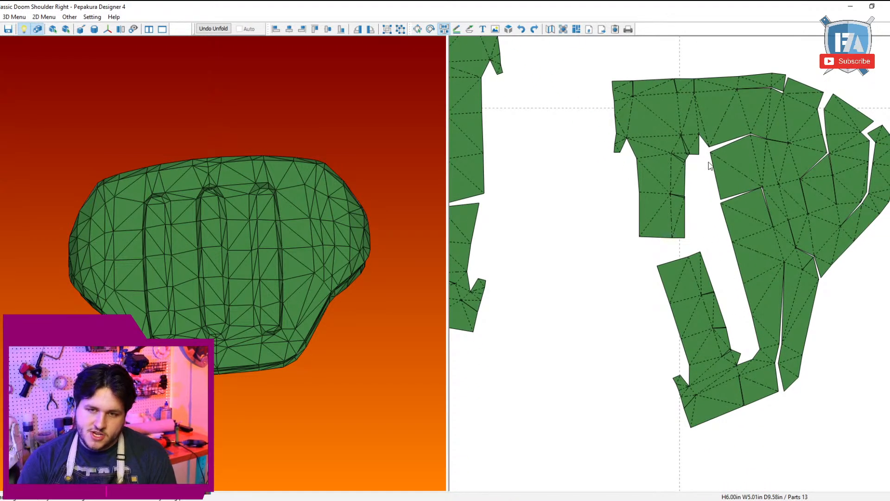
left_click(708, 158)
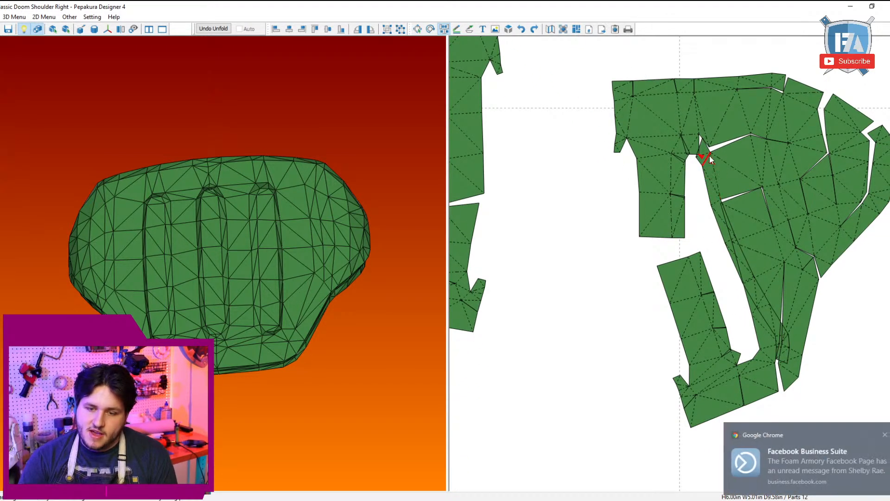
left_click(885, 435)
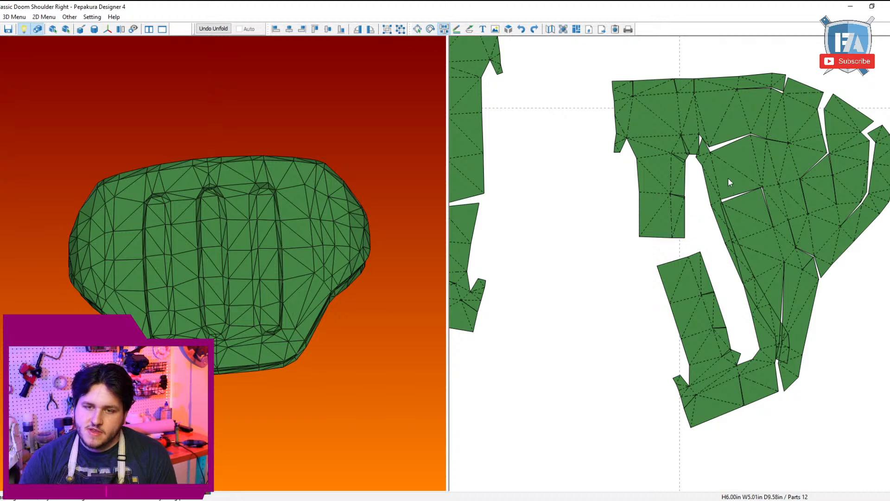
left_click(708, 161)
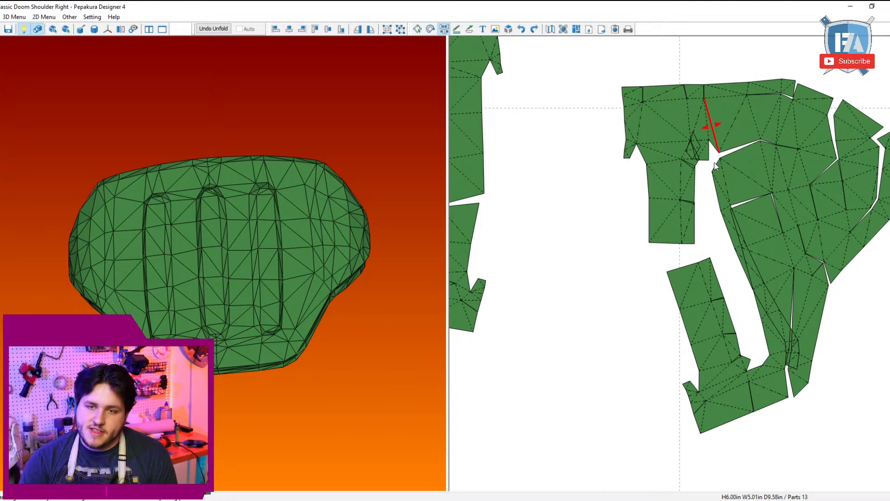
left_click(727, 208)
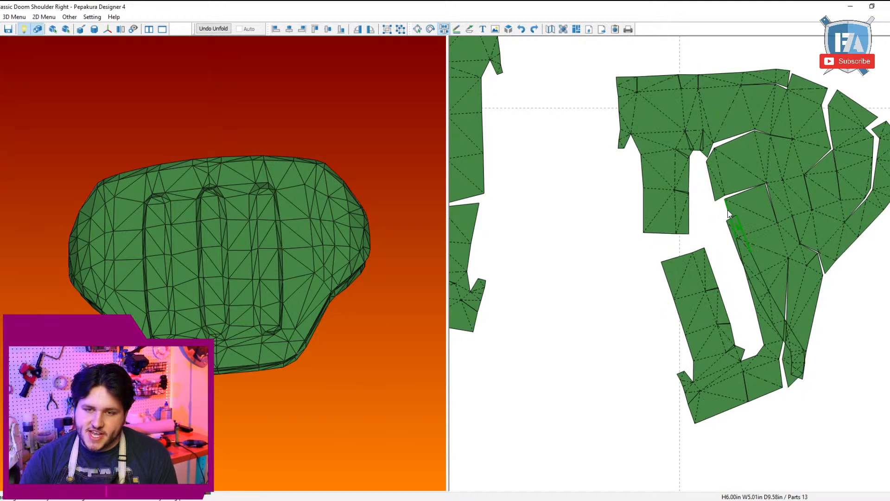
left_click(734, 233)
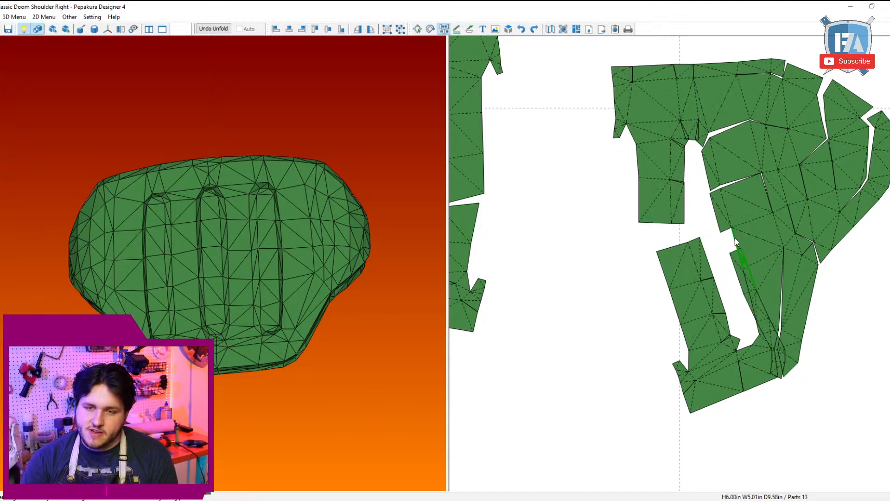
Step: Cut the slot's outer wall strip segment by segment and join it to the plate down to the slot's rounded lower end
left_click(740, 271)
right_click(743, 272)
left_click(708, 222)
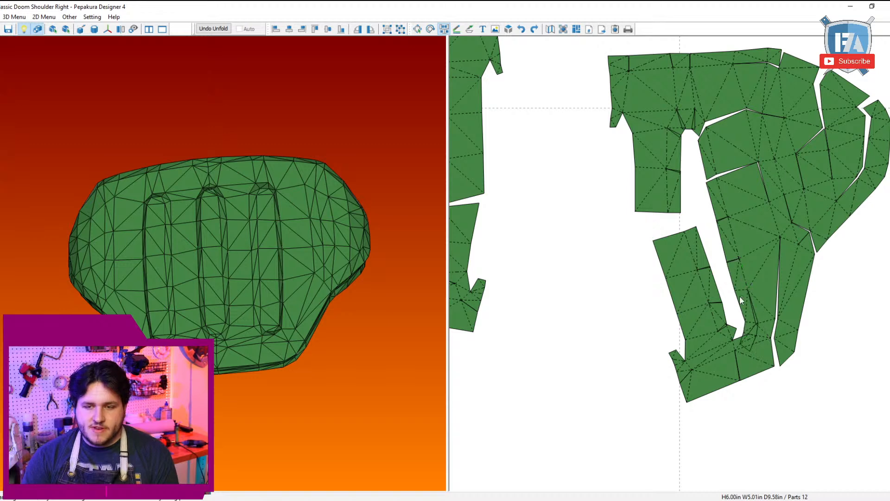
left_click(740, 293)
left_click(749, 289)
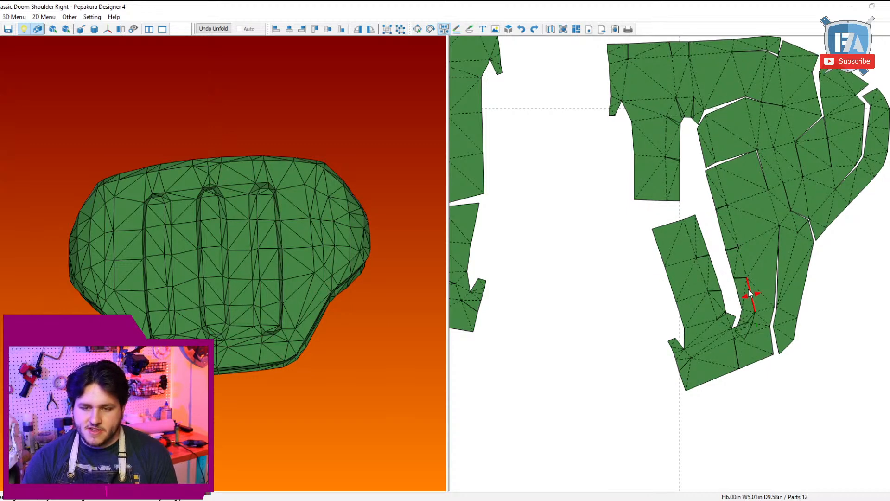
scroll(751, 294, "up", 3)
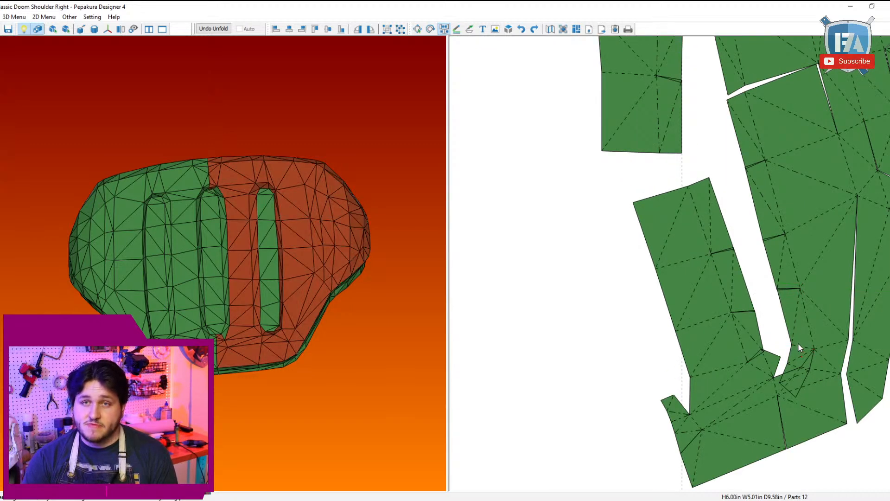
left_click(798, 344)
left_click(809, 347)
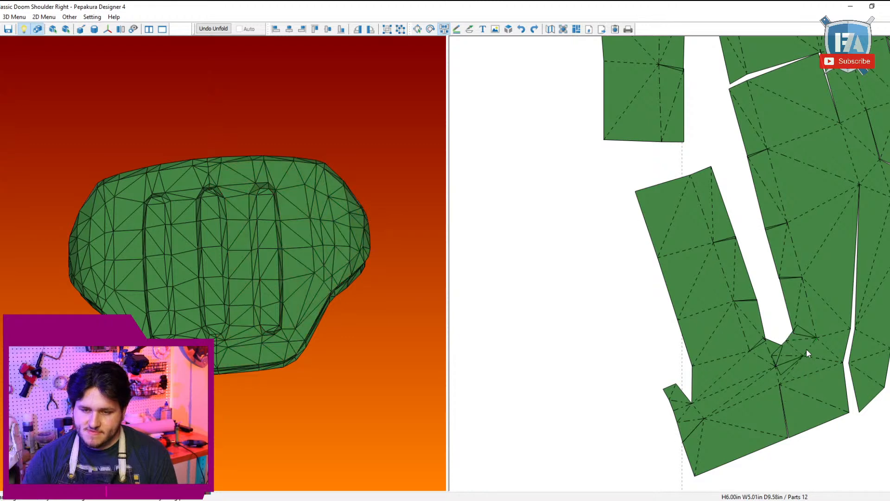
scroll(794, 336, "down", 4)
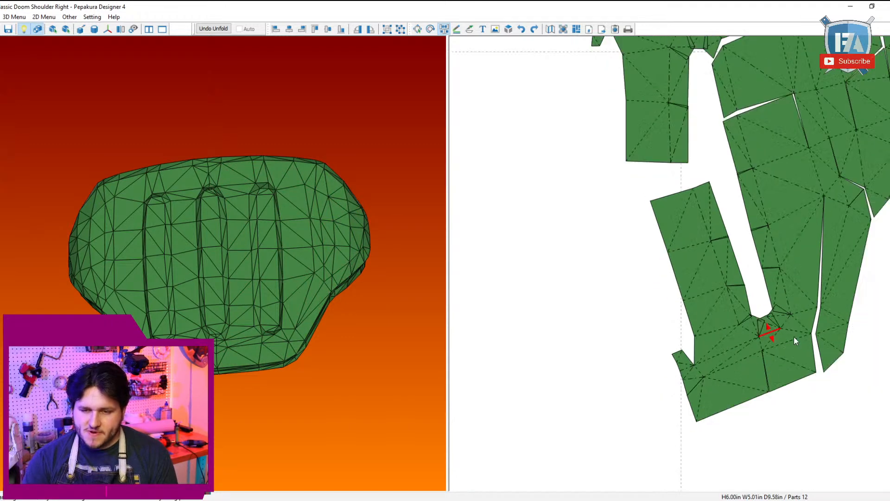
Step: Cut the last segments of the plate's upper edge strip apart and join them flush to the plate near its upper corner
scroll(749, 247, "up", 3)
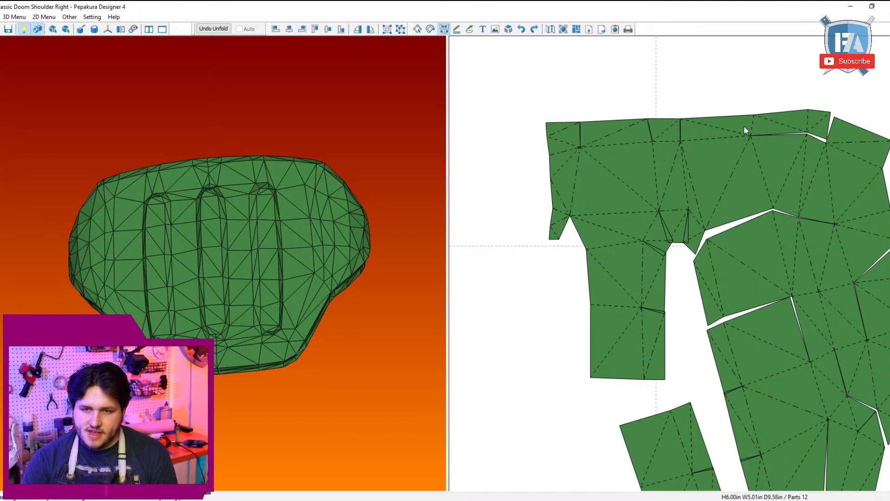
left_click(807, 123)
left_click(803, 138)
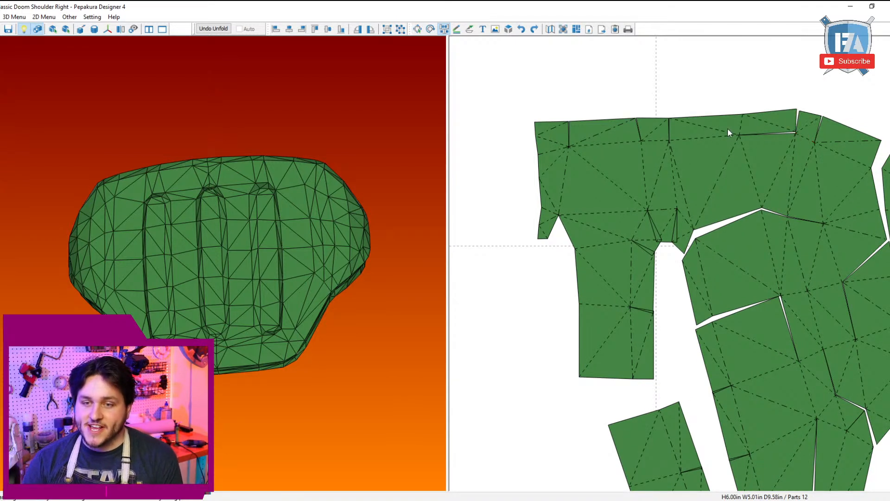
left_click(740, 130)
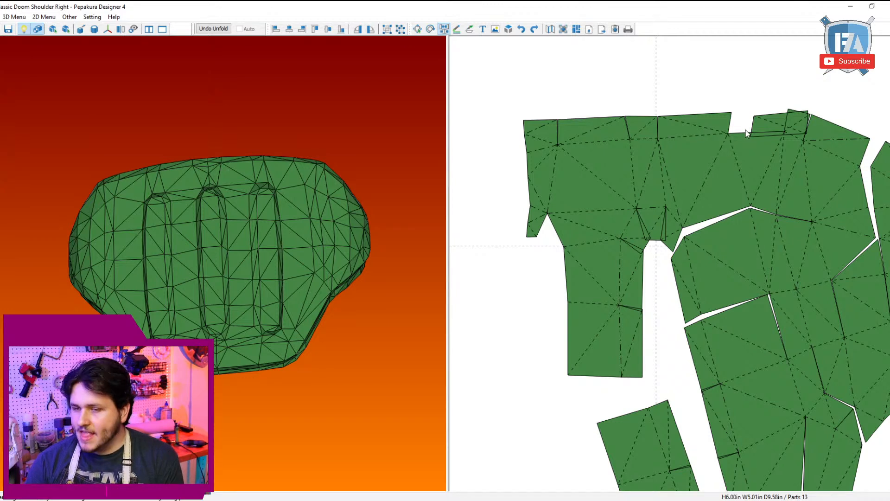
left_click(741, 132)
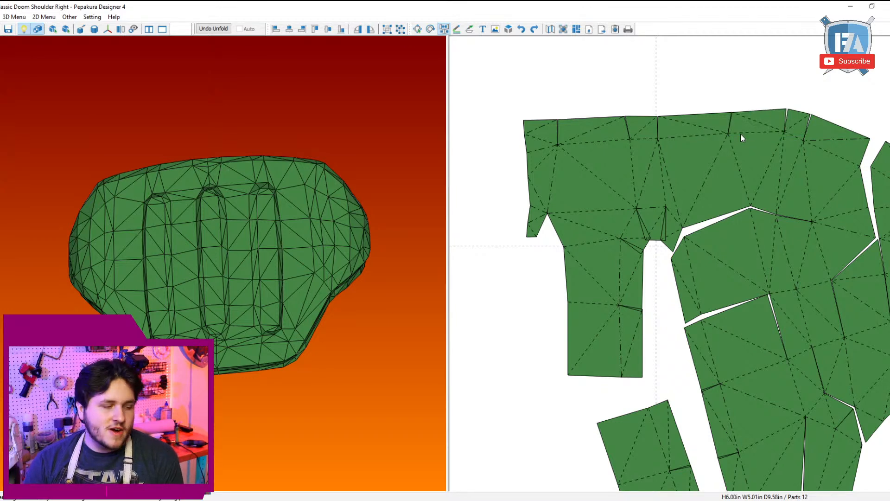
Step: Close the seam between the upper plate and the central section segment by segment, moving the gaps to cuts in the upper edge
left_click(809, 186)
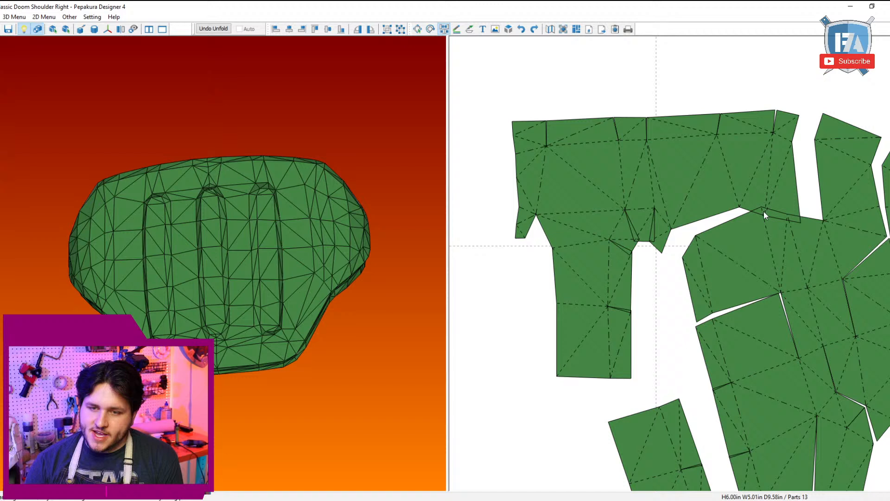
left_click(736, 218)
left_click(768, 182)
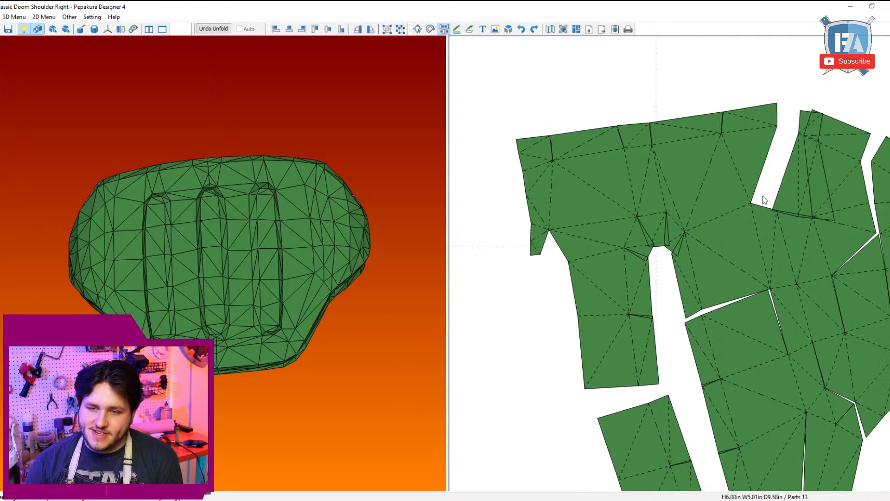
left_click(760, 206)
left_click(781, 186)
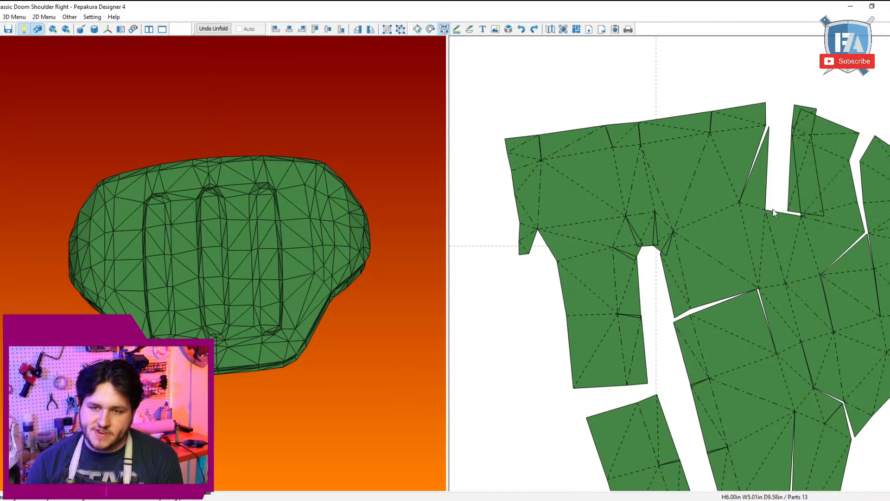
left_click(772, 210)
left_click(751, 312)
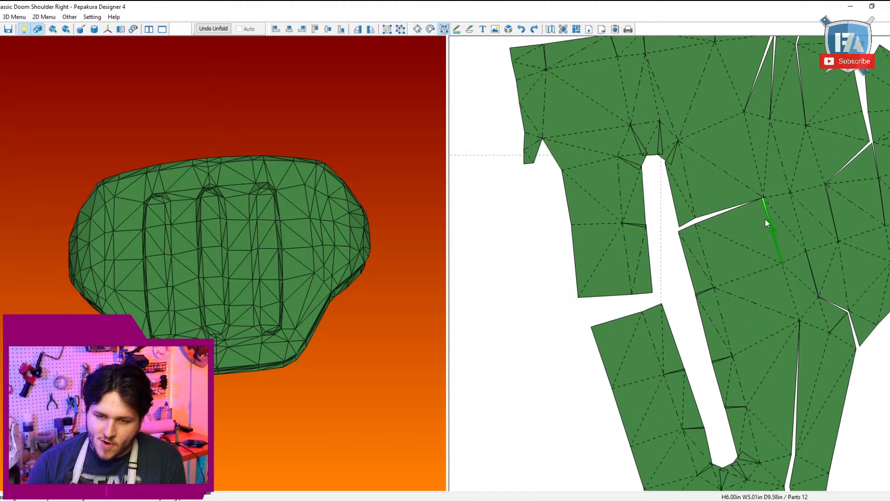
Step: Join the plate's lengthwise seams and the lower outer strip, moving the gaps to crosswise cuts along the slot side
left_click(773, 266)
middle_click_drag(768, 317, 725, 222)
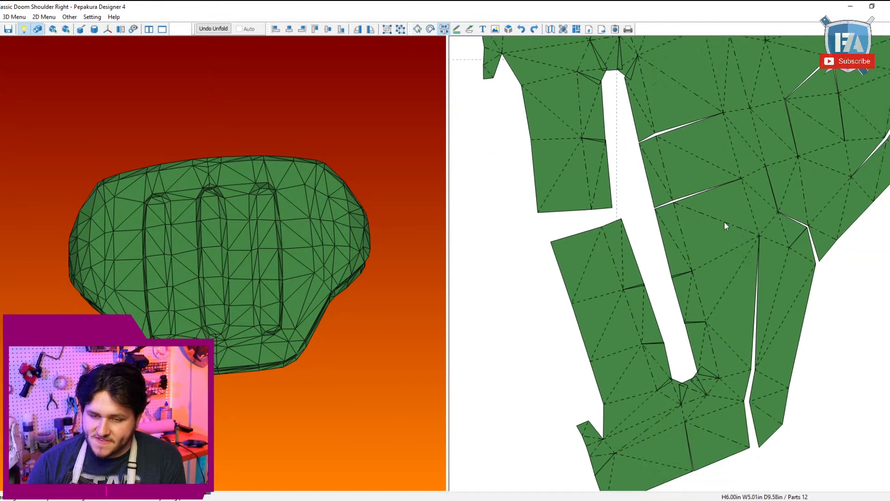
left_click(740, 244)
middle_click_drag(779, 216, 738, 291)
scroll(717, 296, "down", 3)
middle_click_drag(629, 280, 677, 267)
scroll(693, 257, "up", 3)
left_click(697, 255)
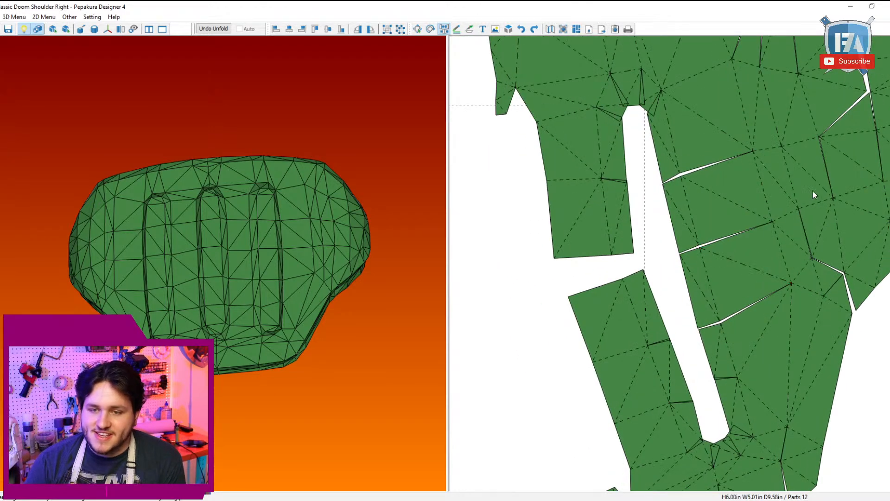
Step: Join the upper outer corner pieces to their neighbouring sections and shift the inner seams so the gaps open at the outer edge
middle_click_drag(834, 210, 688, 266)
left_click(760, 143)
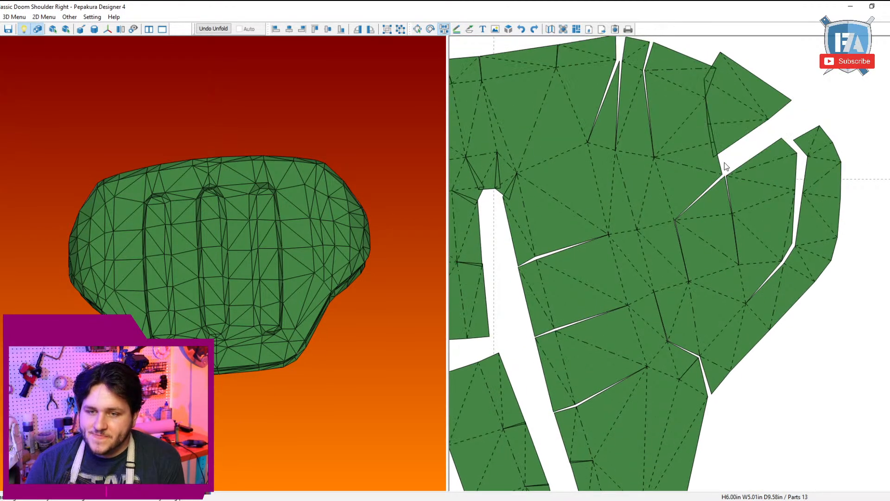
left_click(719, 162)
left_click(666, 194)
left_click(674, 215)
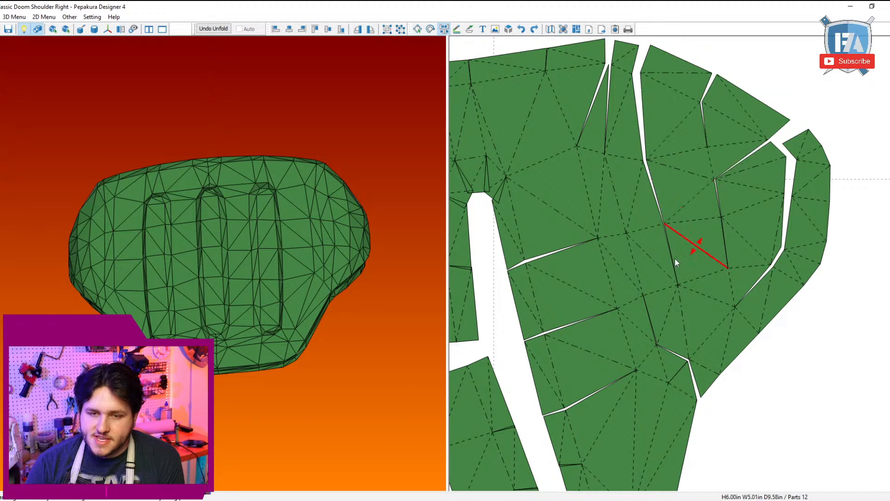
left_click(683, 341)
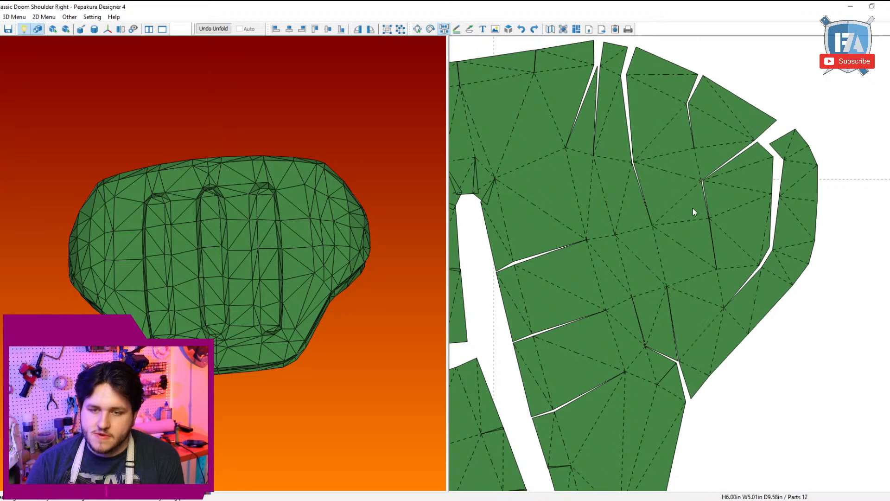
Step: Cut the curved outer rim strip across and join its segments to the plate's rounded outer edge
left_click(736, 321)
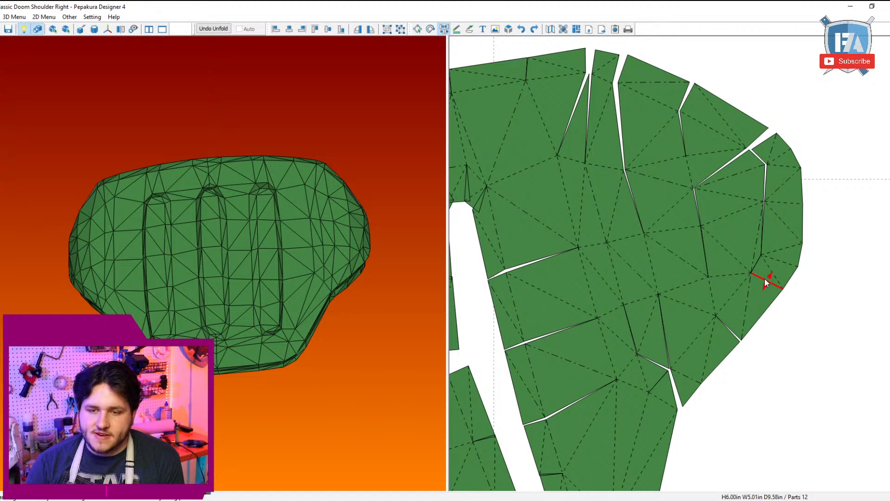
left_click(764, 278)
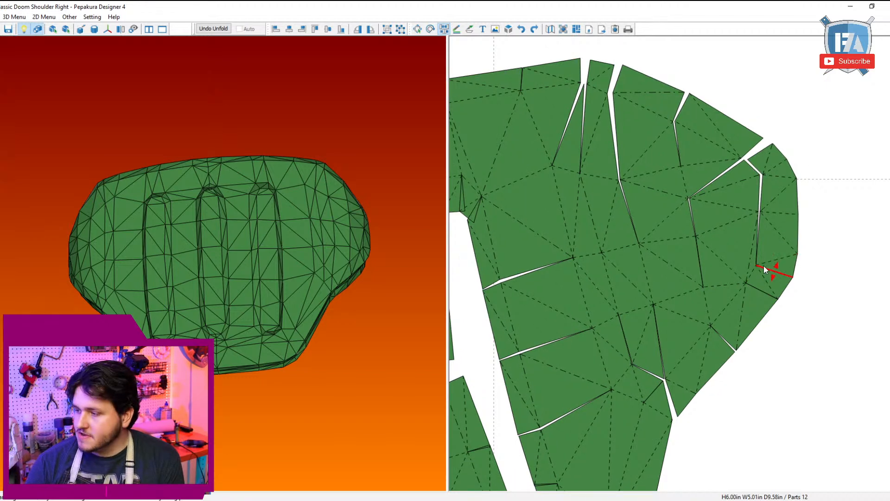
left_click(765, 271)
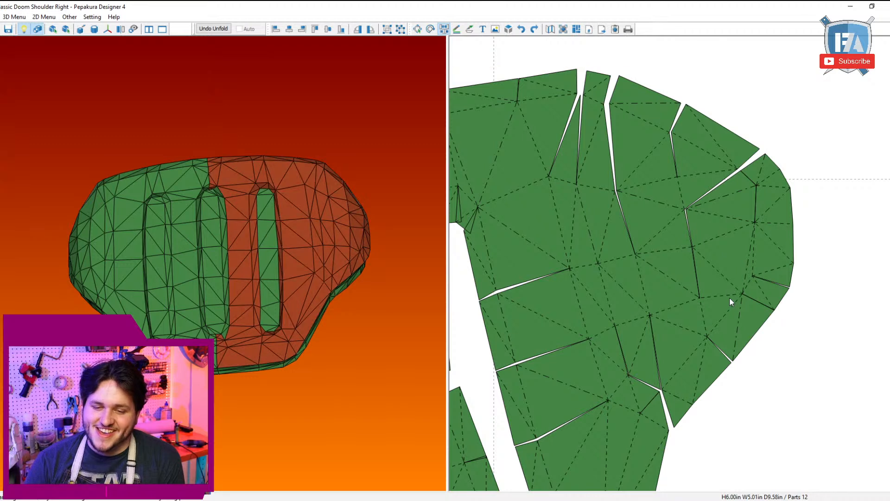
Step: Cut the plate crosswise inside the rounded outer corner and rejoin the pieces to close the inner seam and rim seam
left_click_drag(728, 293, 729, 304)
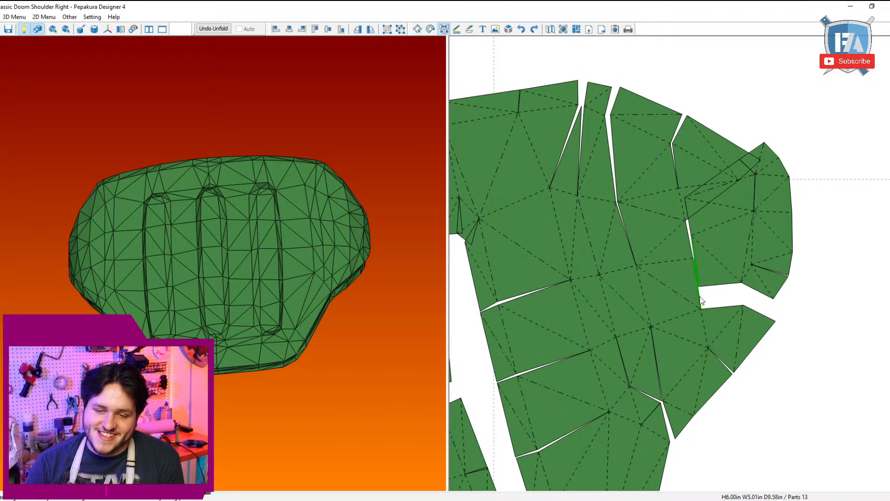
left_click(734, 238)
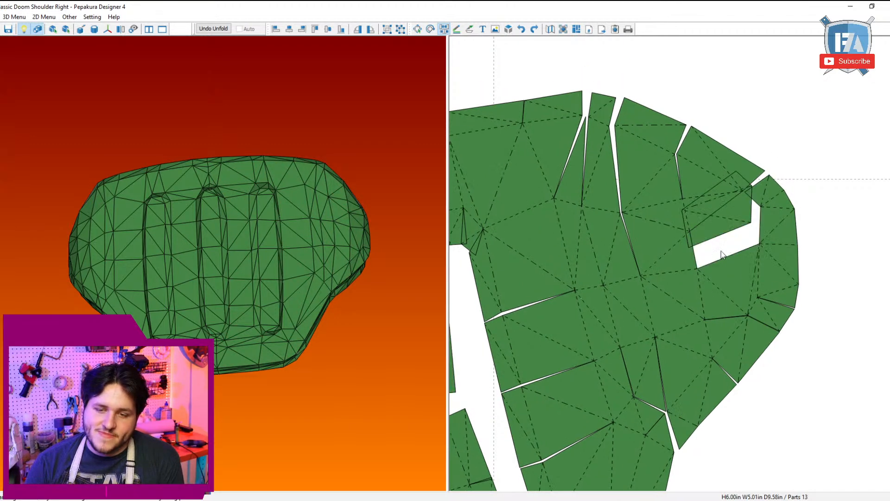
left_click(785, 247)
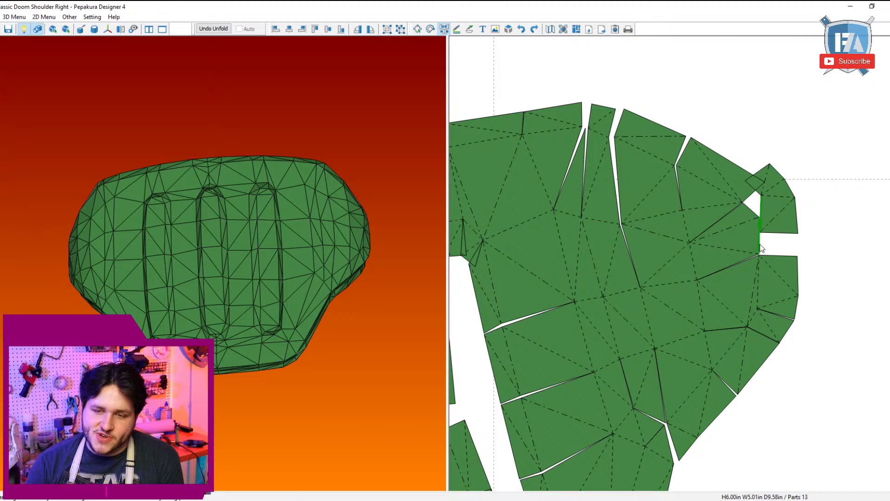
left_click(760, 246)
Step: Cut the small triangle beside the notch on the plate's lower outer edge and join it to the section above
scroll(759, 251, "down", 3)
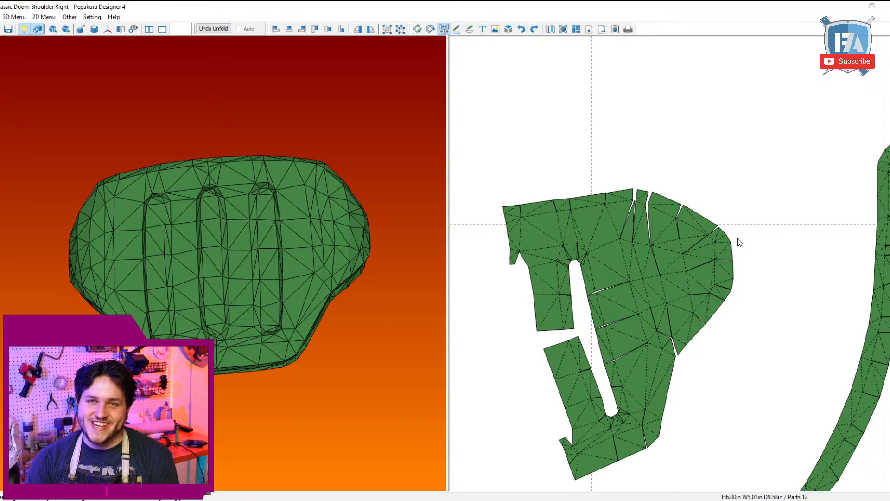
scroll(738, 241, "up", 2)
scroll(741, 241, "up", 1)
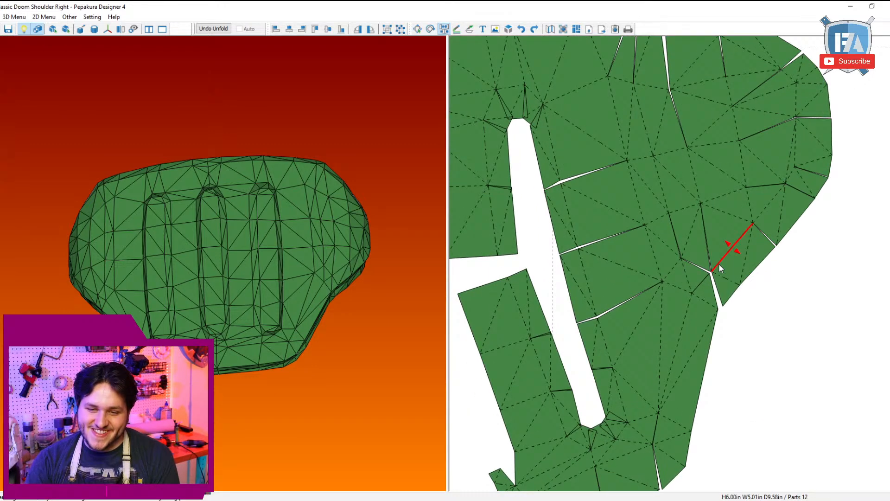
left_click(700, 297)
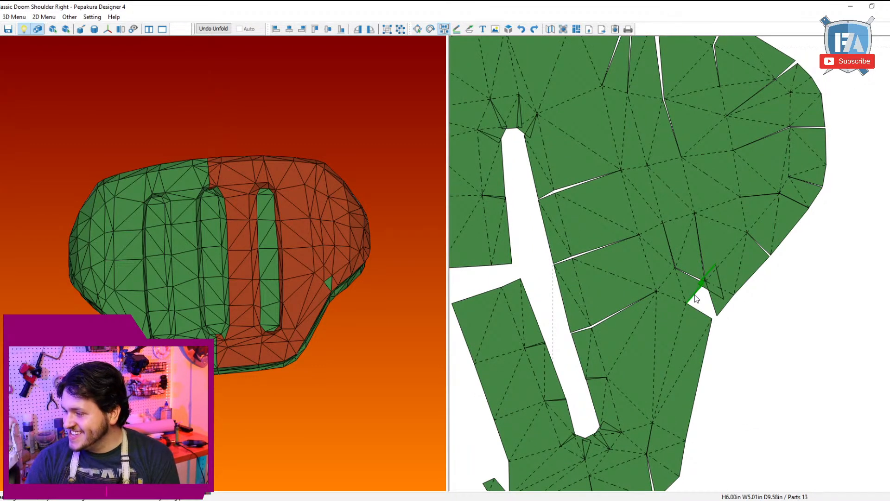
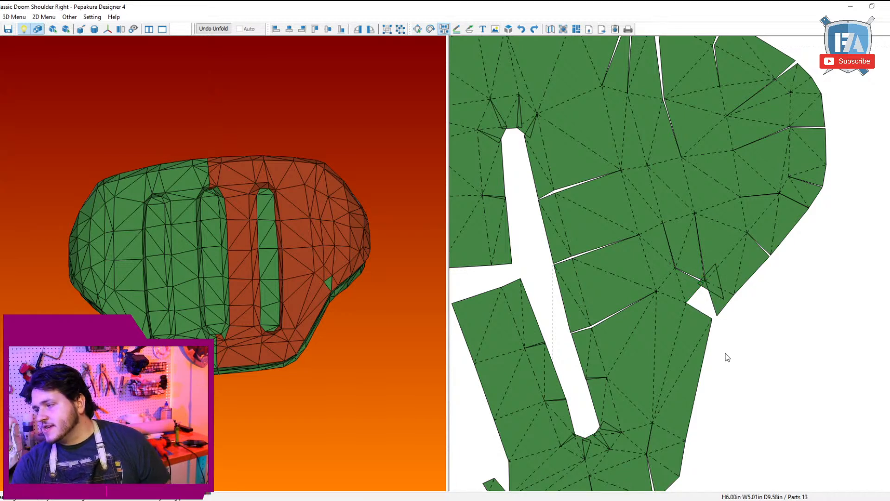
Step: Join the overlapping sliver beside the notch to its neighbouring section on the plate's lower outer edge
left_click(696, 295)
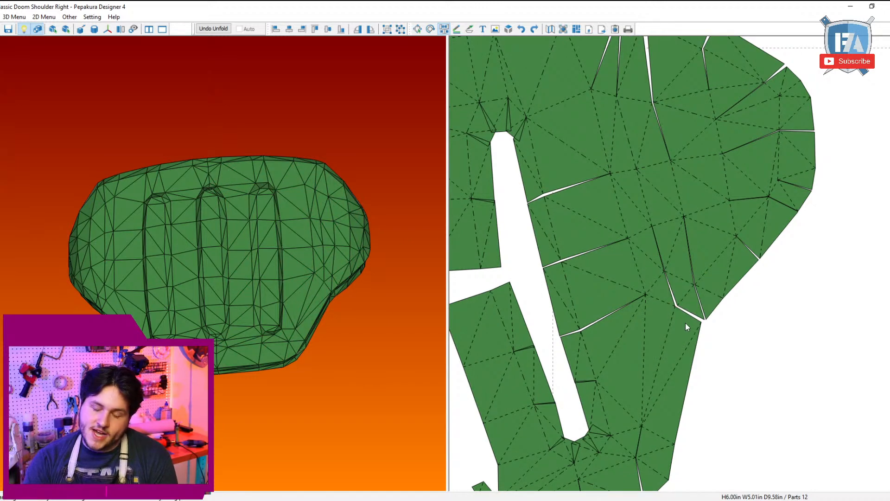
scroll(642, 378, "down", 4)
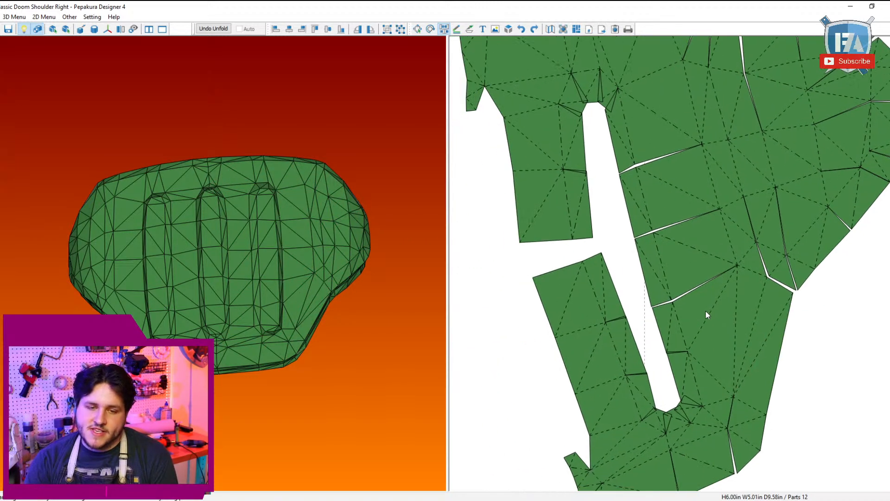
scroll(664, 446, "up", 5)
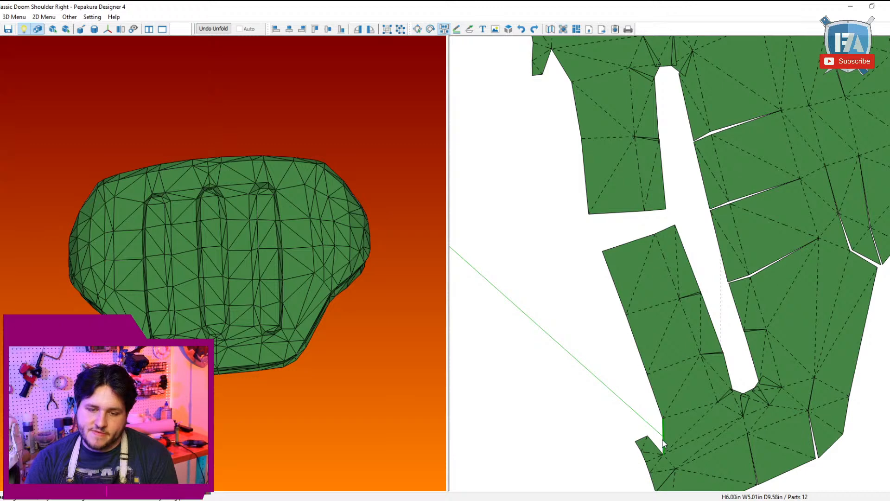
Step: Join the wall strip segment by segment along the inner edge of the lower half of the plate's narrow column
left_click(654, 416)
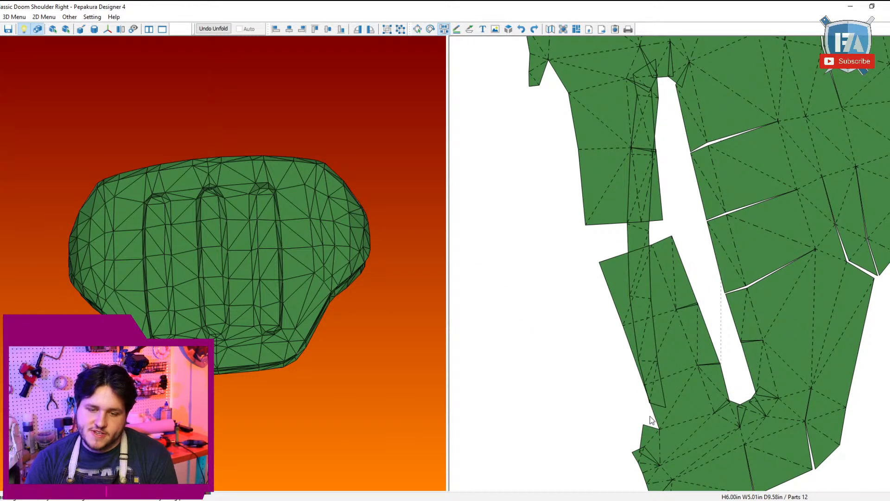
left_click(641, 385)
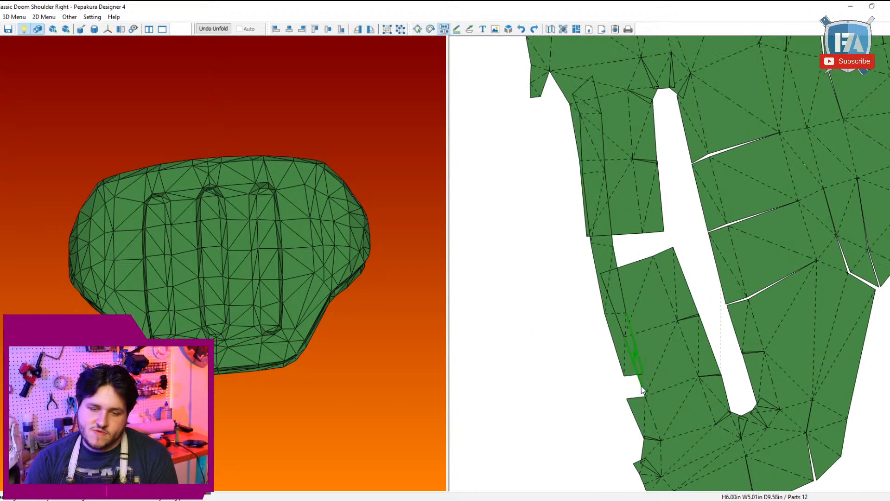
left_click(615, 338)
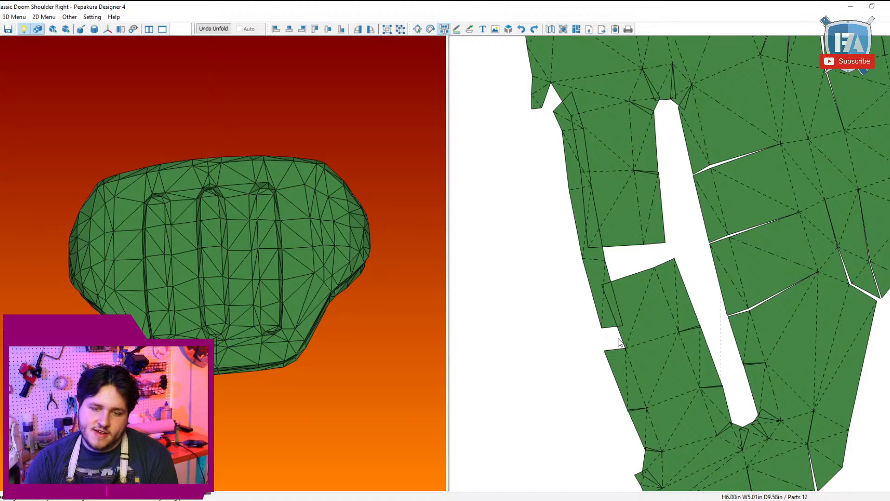
left_click(602, 273)
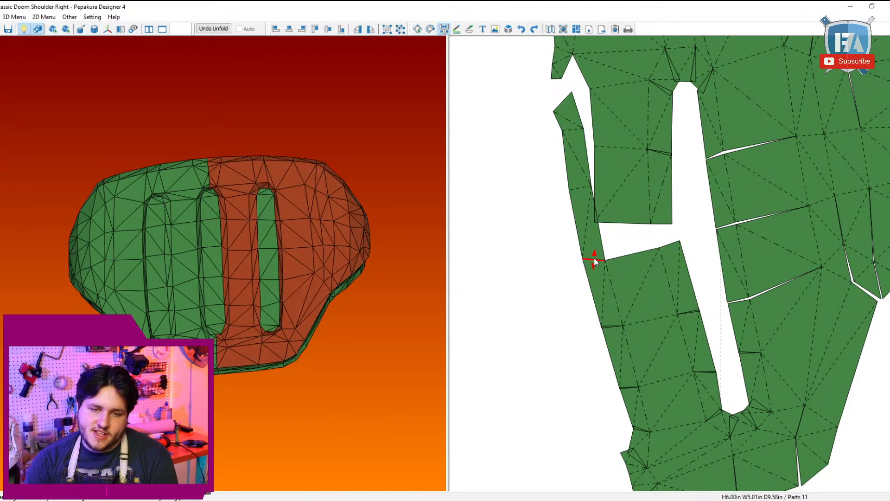
Step: Cut the rest of the wall strip from the lower half and join it segment by segment to the upper half-column's edge
left_click(594, 257)
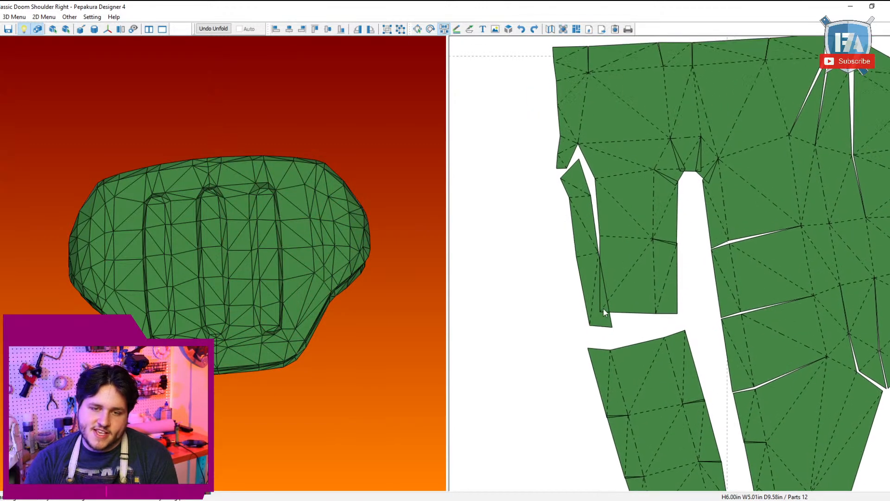
left_click(592, 254)
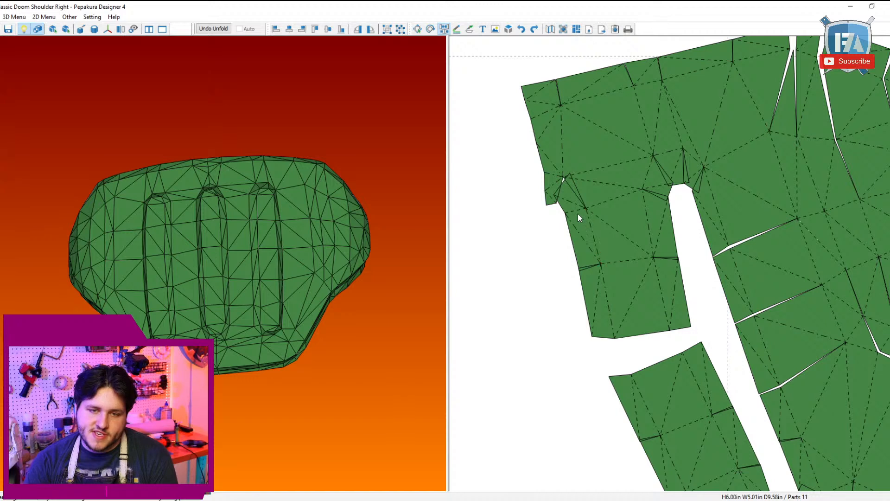
left_click(577, 210)
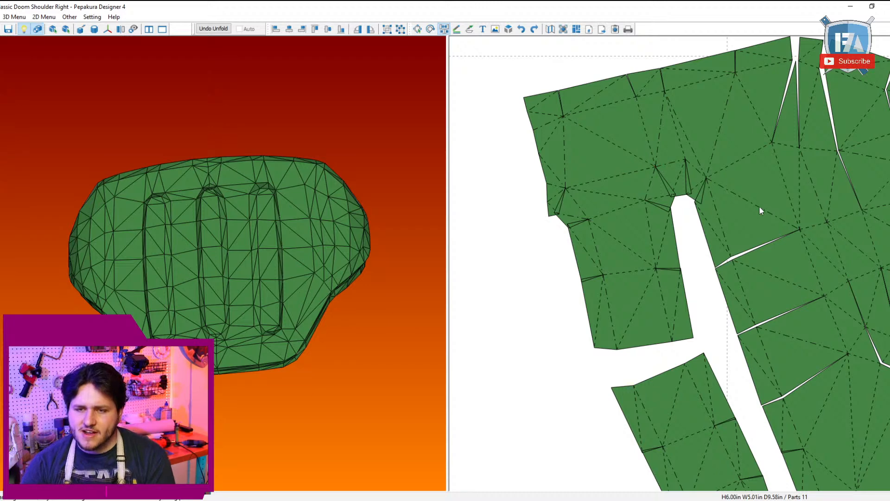
Step: Cut the lower outer section crosswise and lengthwise, and close the lowest slot-edge seam so the gap opens in the outer section
middle_click_drag(786, 187, 750, 114)
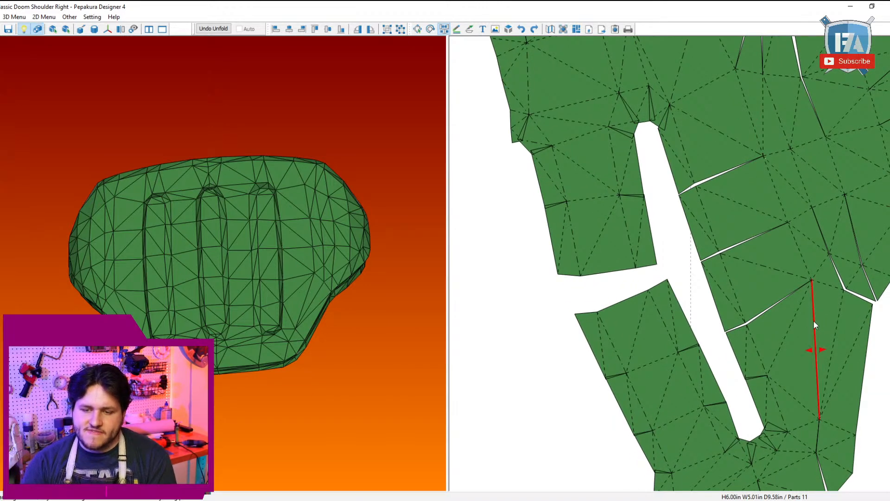
left_click(835, 427)
left_click(821, 424)
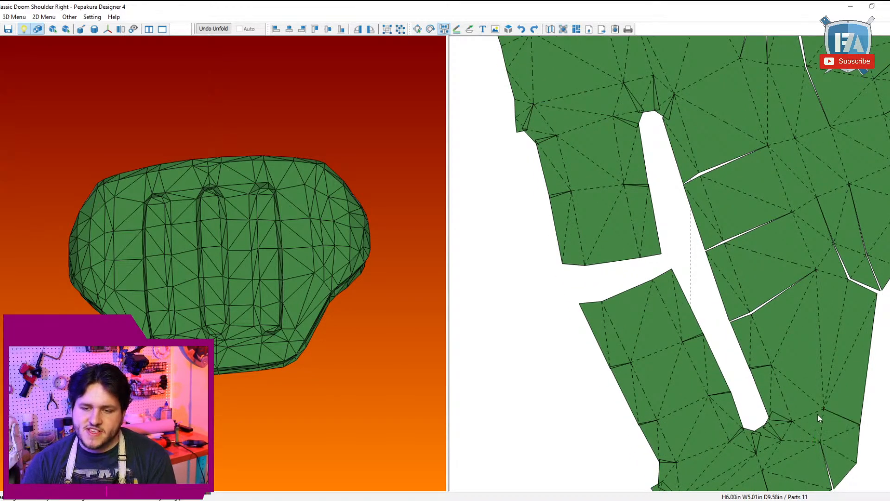
left_click(819, 345)
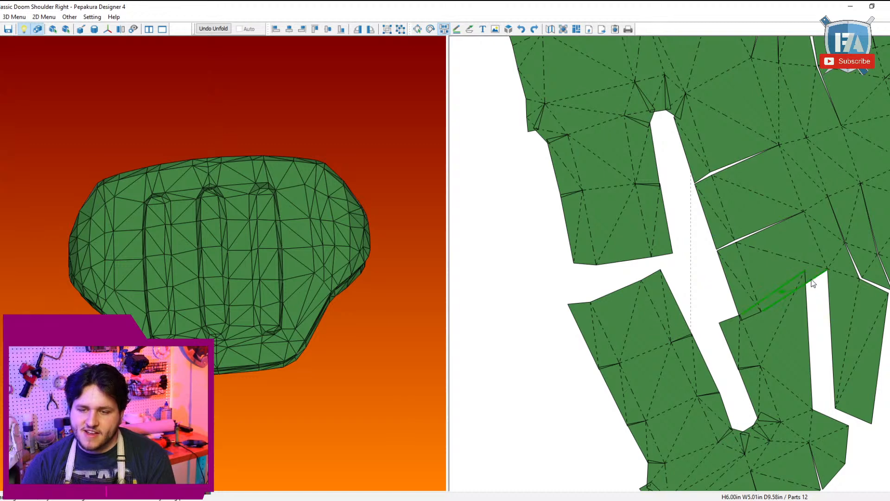
scroll(783, 186, "up", 2)
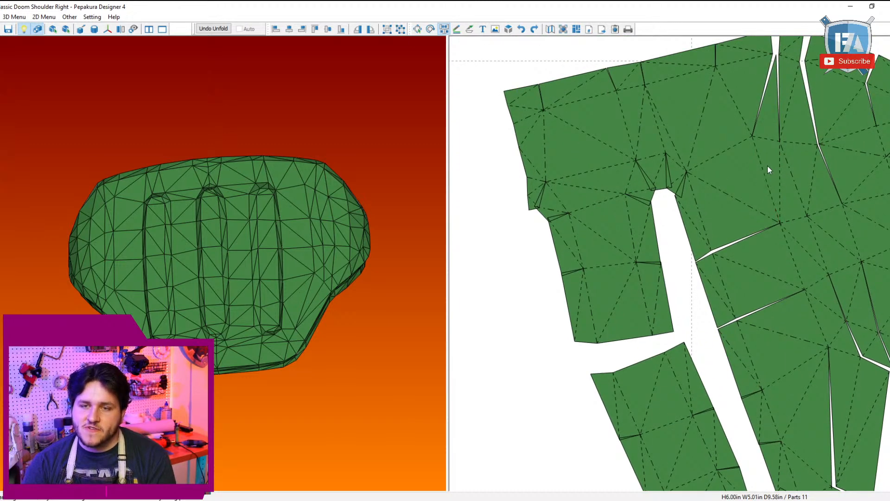
Step: Cut from the plate's upper edge down to the uppermost slot seam and close that seam, moving the gap to the outer edge
left_click(738, 108)
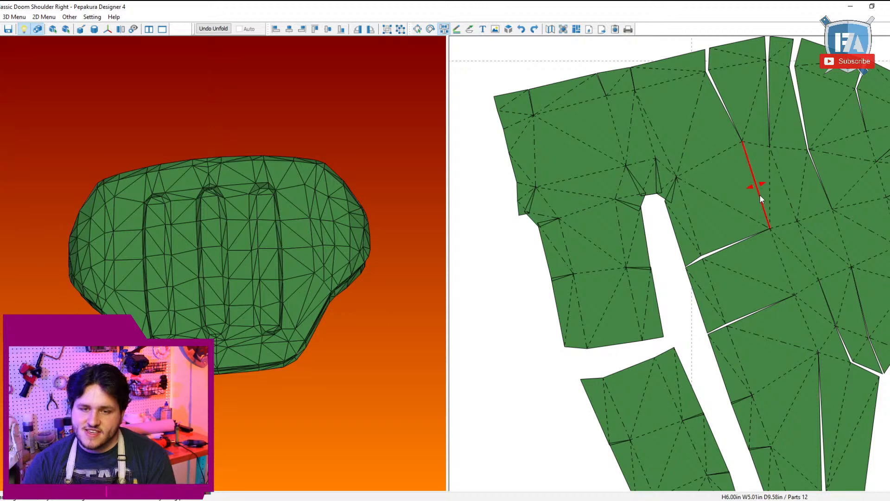
left_click(759, 194)
left_click(767, 231)
Step: Cut both halves of the narrow column crosswise and rejoin the cut sections along their outer edge segments
middle_click_drag(765, 372, 772, 274)
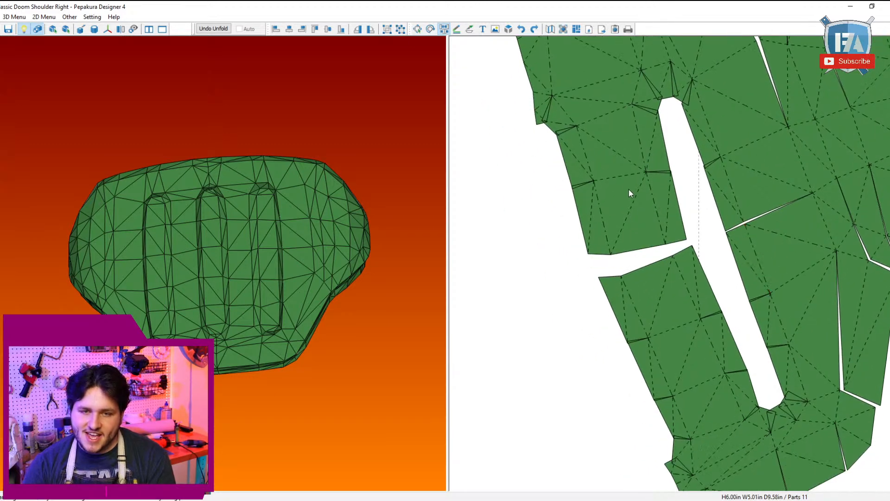
left_click(619, 179)
left_click(586, 168)
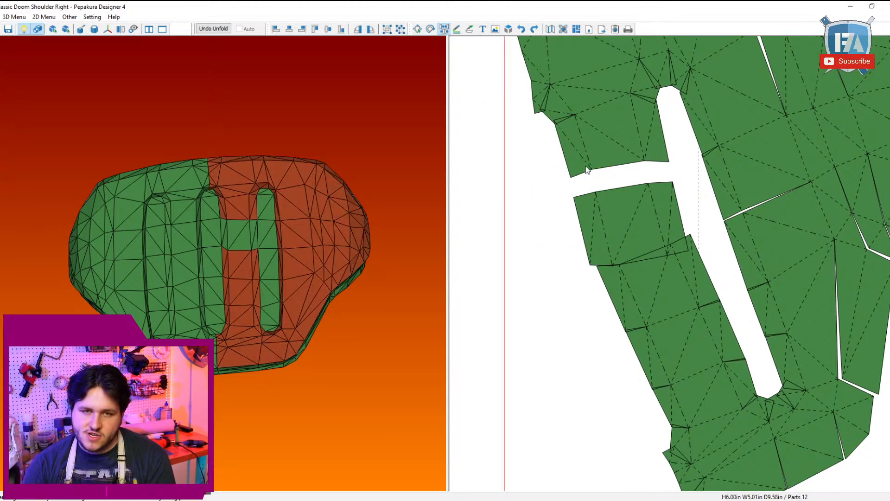
left_click(585, 175)
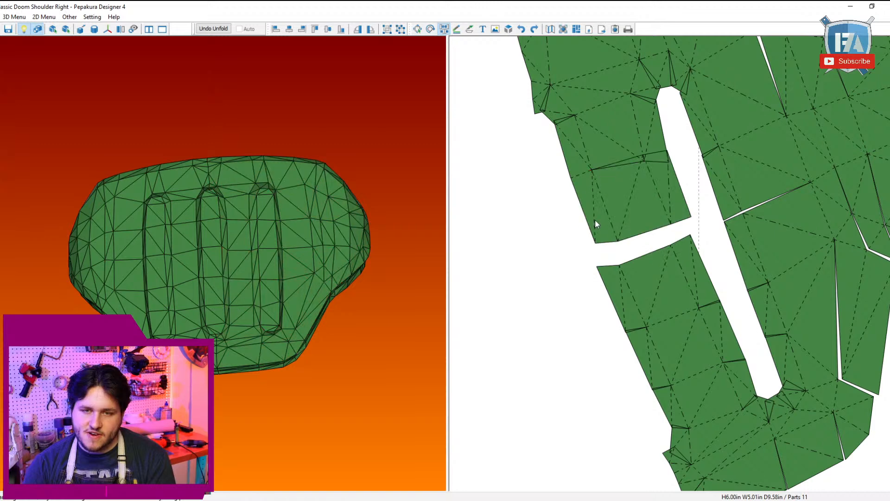
left_click(673, 324)
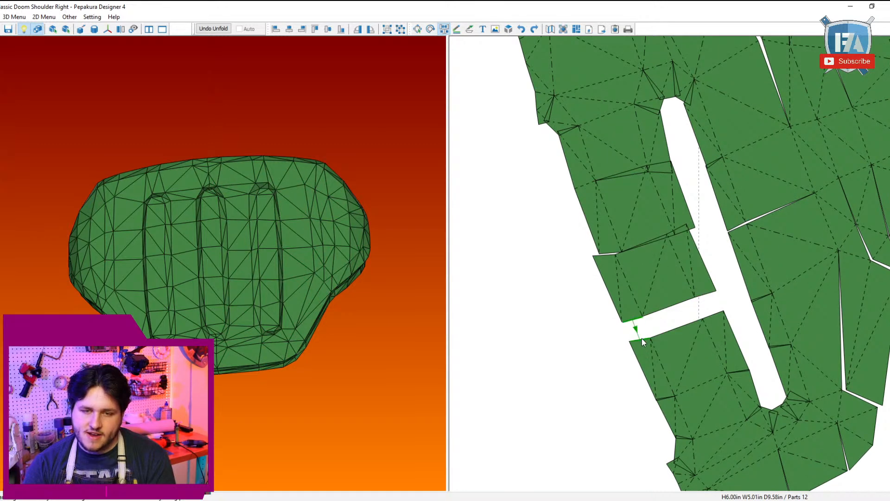
scroll(675, 301, "down", 1)
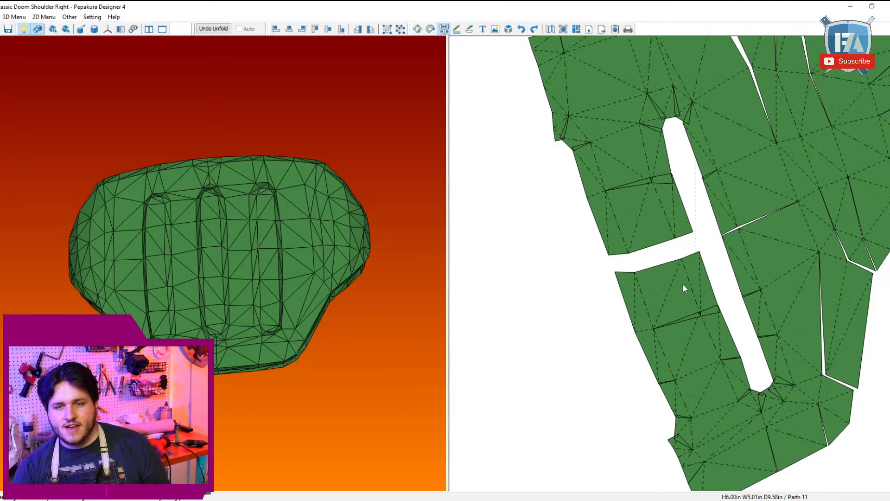
key("Escape")
scroll(719, 331, "down", 3)
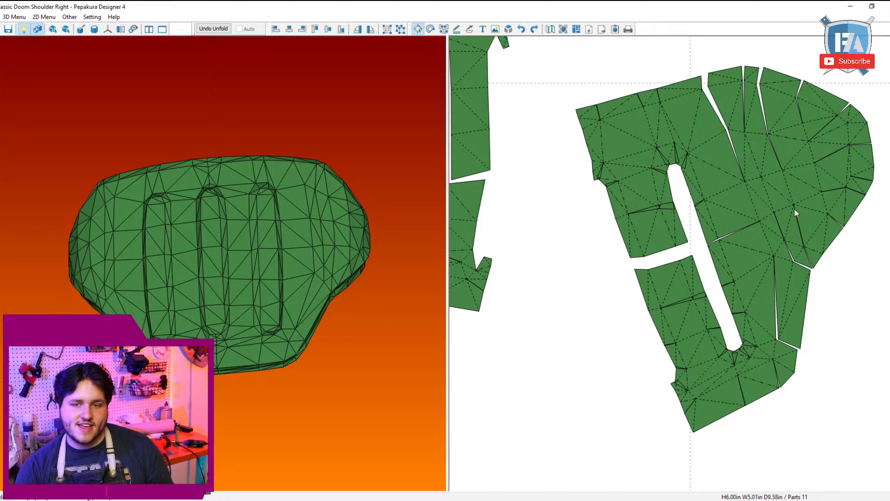
Step: Try the Join Adjacent Edges option on the pattern layout
left_click(44, 17)
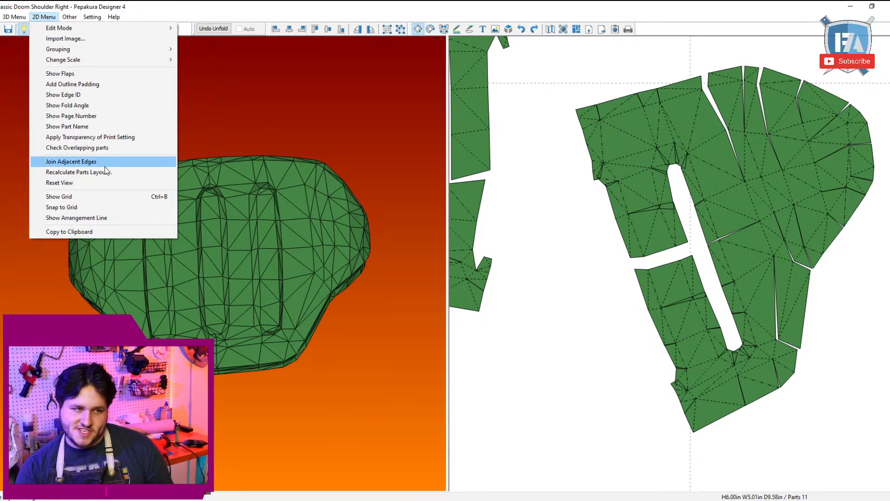
left_click(74, 161)
left_click(425, 269)
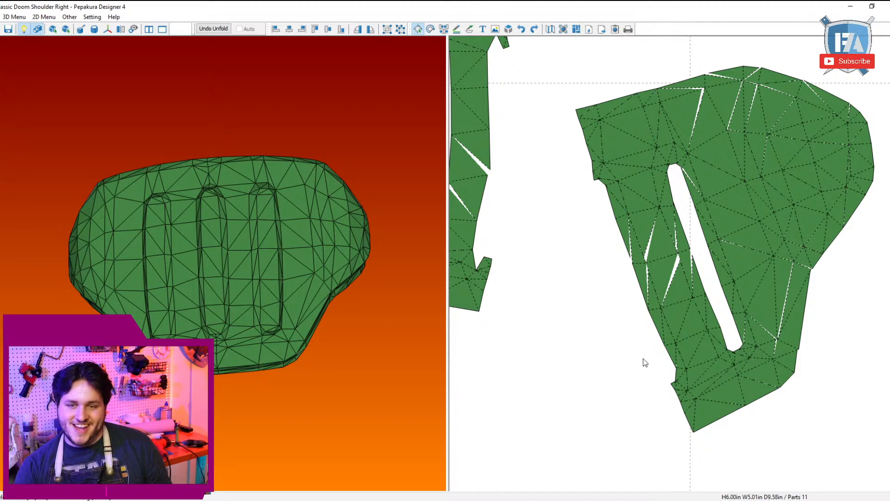
scroll(643, 359, "down", 2)
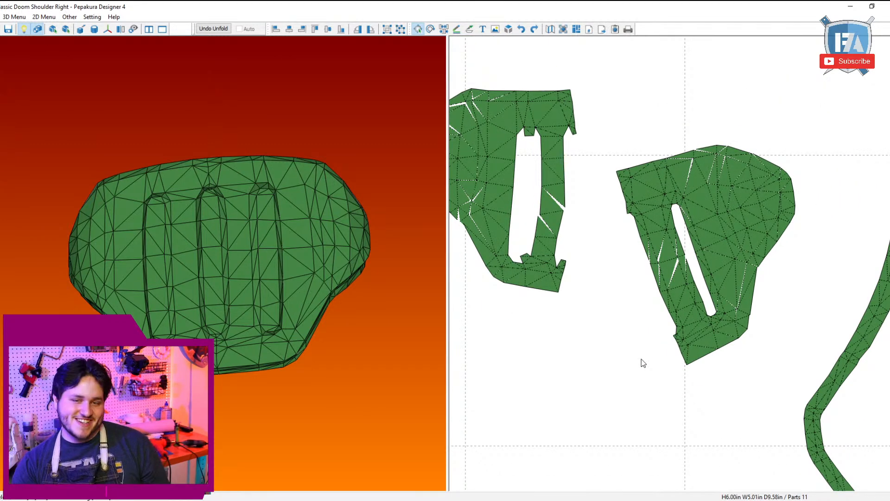
left_click_drag(697, 347, 664, 301)
middle_click_drag(687, 277, 730, 337)
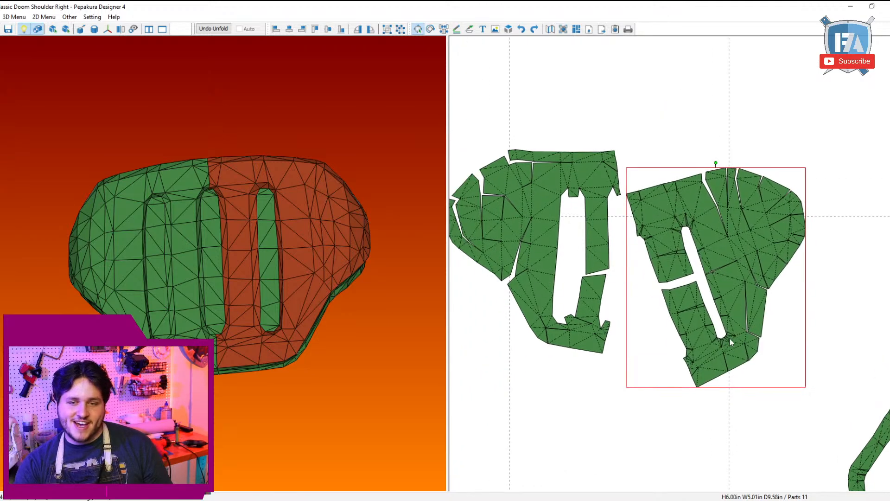
Step: Detach the lower outer section below the notch and rejoin it to the slot-side section, closing the lengthwise seam
scroll(731, 336, "up", 3)
key("ctrl+n")
left_click(821, 301)
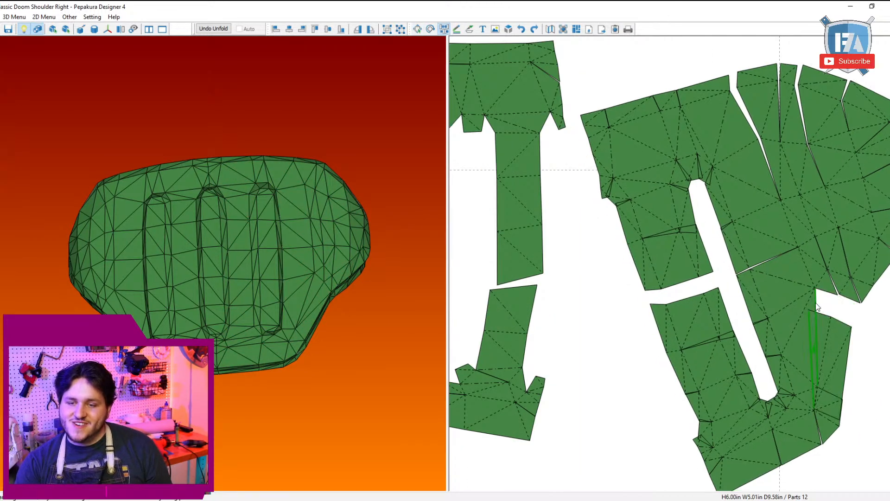
left_click(818, 316)
key("ctrl+m")
Step: Rotate the merged plate clockwise until its slot stands vertical beside the neighbouring plate
left_click_drag(812, 295, 805, 218)
scroll(796, 224, "down", 2)
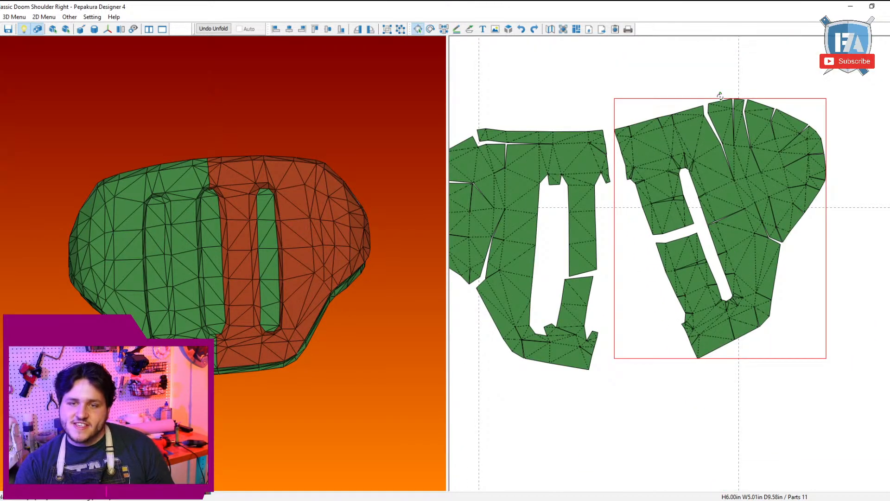
left_click_drag(720, 96, 707, 264)
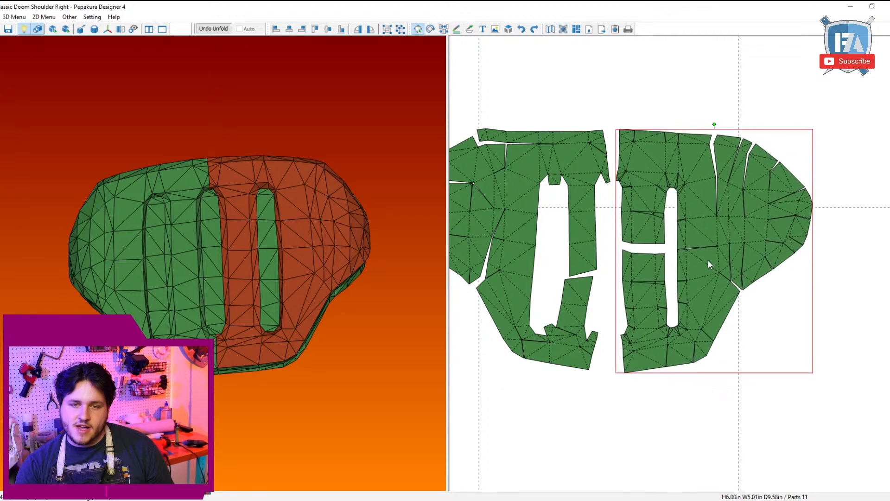
Step: Move the middle slot floor piece down into line with the other two floor pieces
scroll(683, 329, "down", 5)
scroll(750, 313, "up", 3)
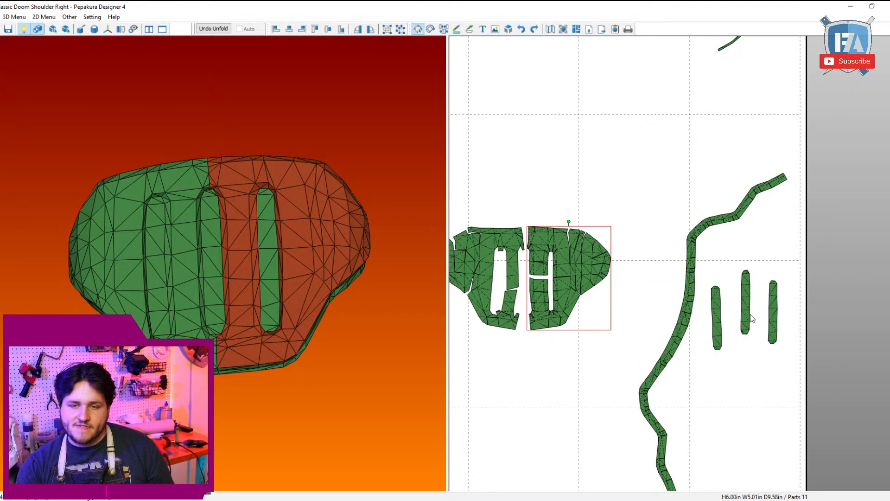
mouse_move(750, 313)
left_mouse_down()
mouse_move(620, 288)
mouse_move(525, 293)
mouse_move(744, 330)
left_mouse_up()
left_click(740, 428)
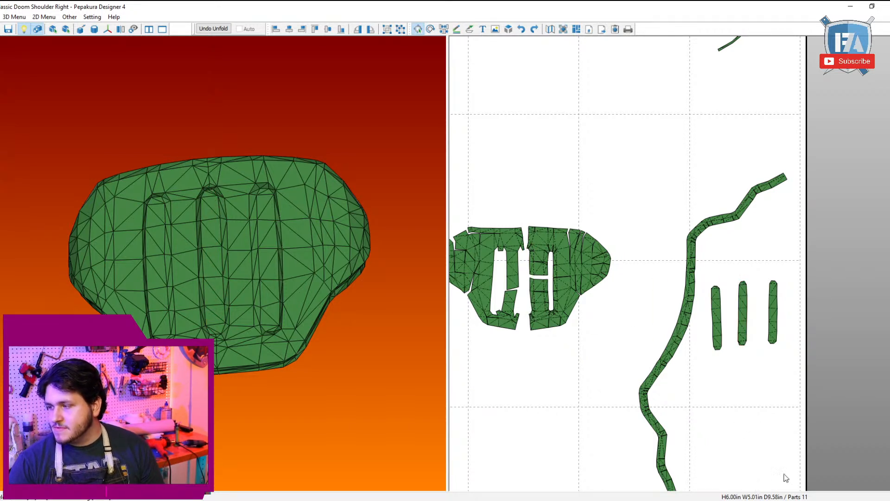
Step: Select the remaining slot-wall strips and move them closer to the main plates
scroll(671, 391, "down", 2)
scroll(655, 378, "up", 2)
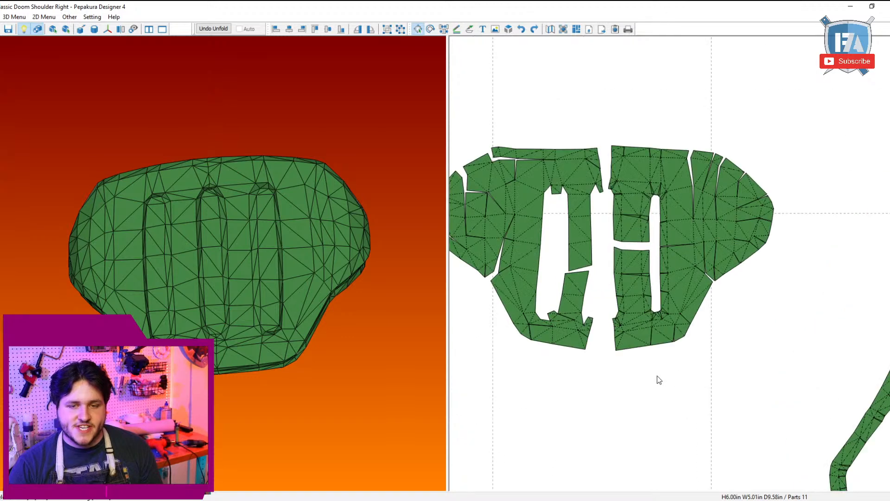
scroll(667, 379, "down", 4)
left_click_drag(676, 381, 796, 269)
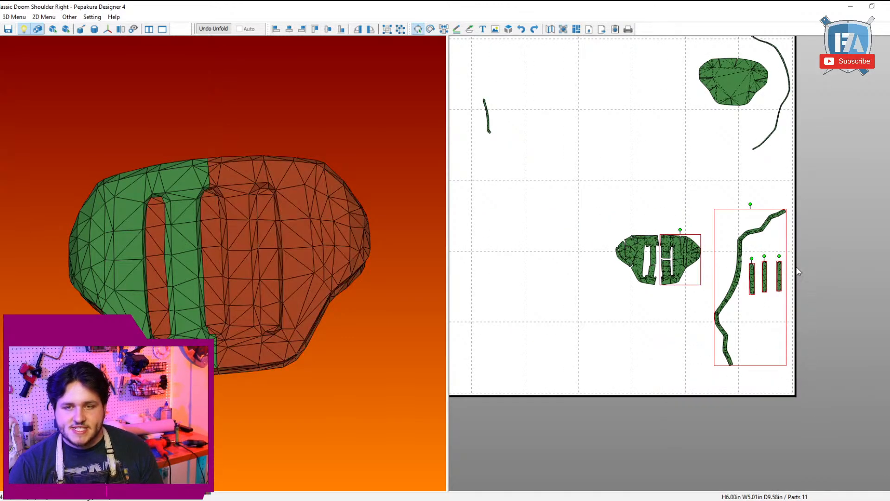
left_click(571, 299)
scroll(564, 273, "down", 4)
scroll(560, 264, "up", 4)
left_click_drag(586, 288, 451, 133)
right_click_drag(519, 192, 668, 249)
left_click_drag(666, 245, 708, 241)
scroll(707, 241, "up", 8)
middle_click_drag(848, 274, 663, 202)
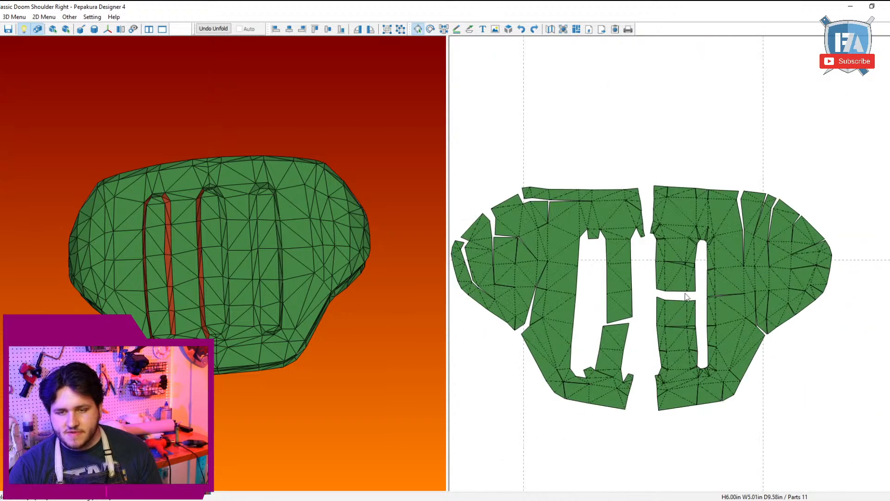
Step: Join the slot-wall strip to the left plate around the slot's upper end and outer edge, splitting and rejoining it so it follows the outline
key("ctrl+j")
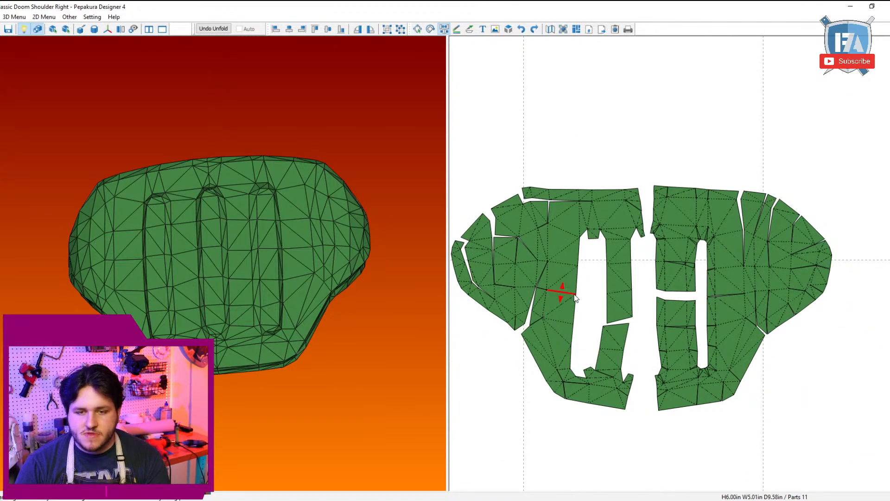
left_click(575, 274)
left_click(580, 269)
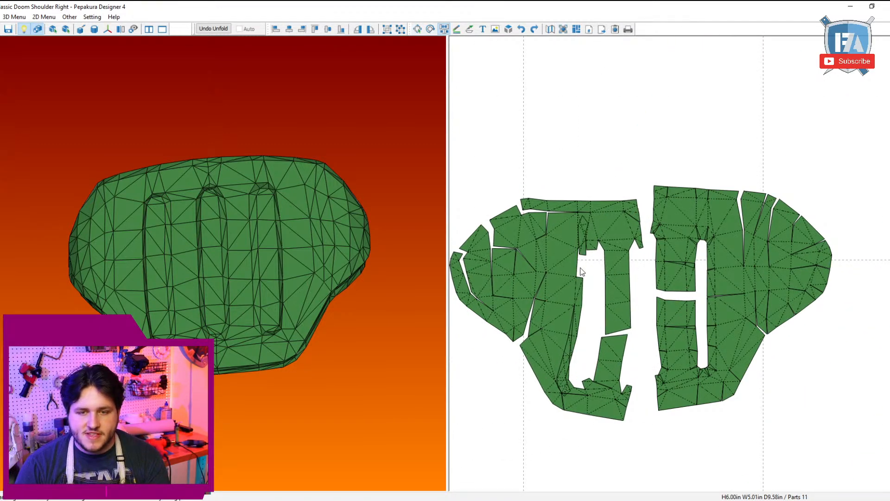
left_click(575, 269)
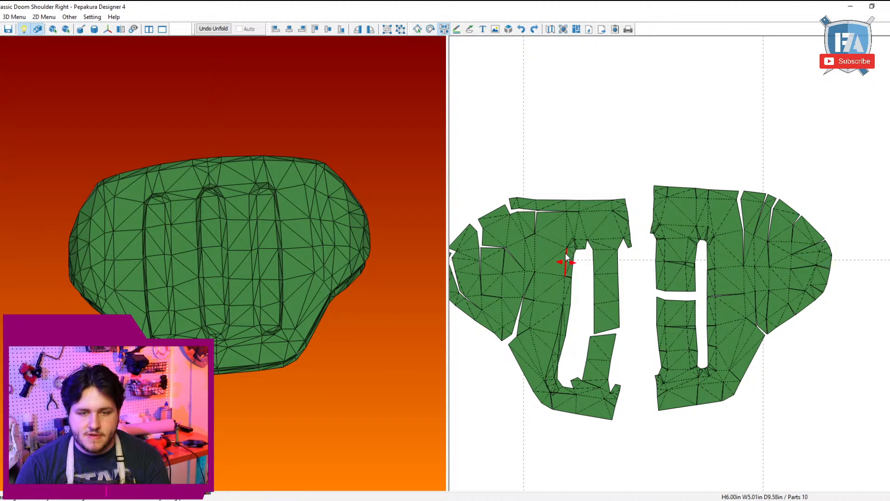
left_click(567, 253)
left_click(566, 254)
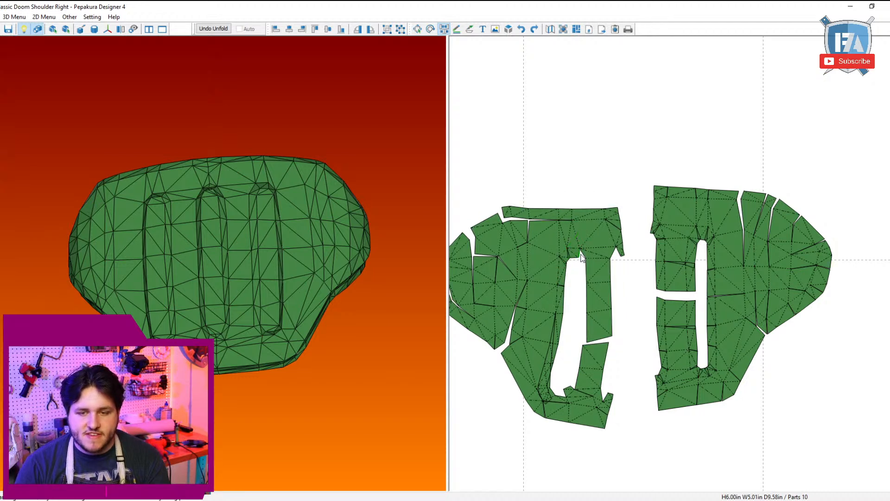
Step: Join the next wall strip along the left plate's inner slot edge, splitting it at the arm gap and at the slot's lower end
left_click(584, 264)
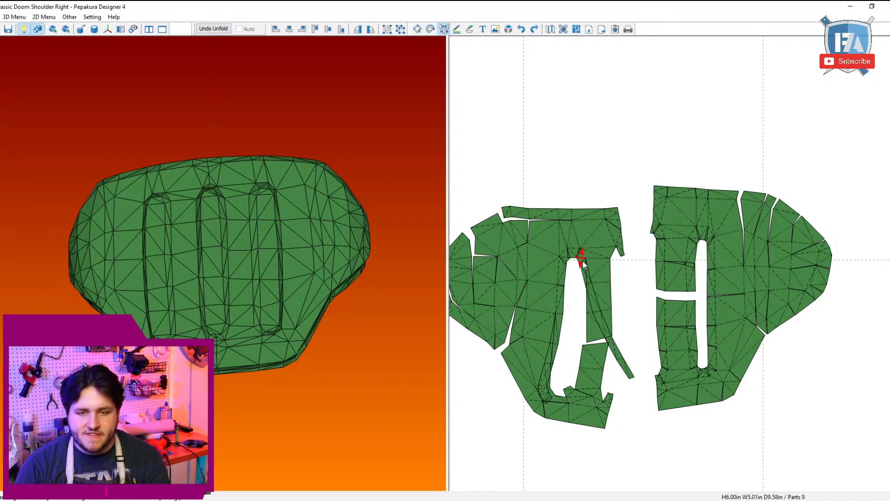
left_click(575, 274)
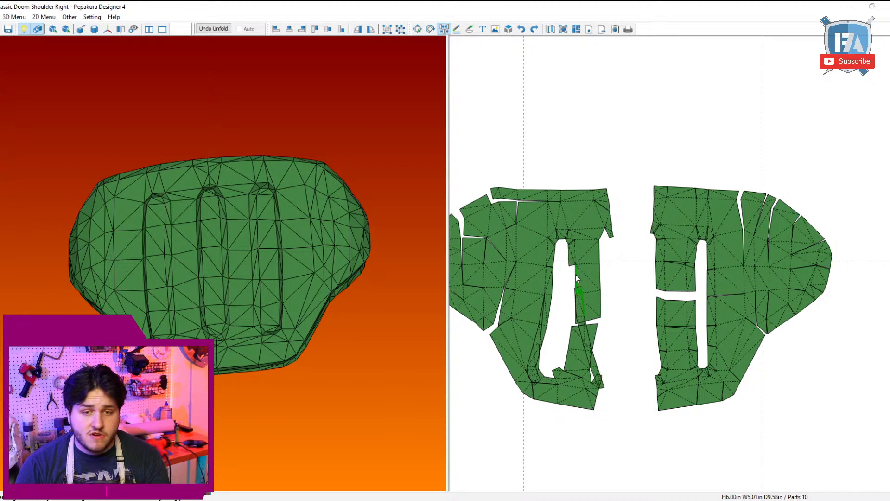
left_click(572, 297)
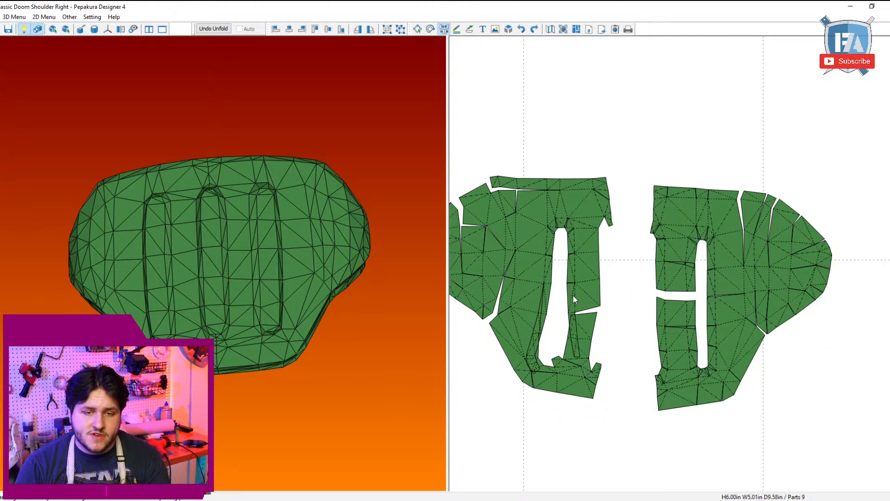
left_click(573, 314)
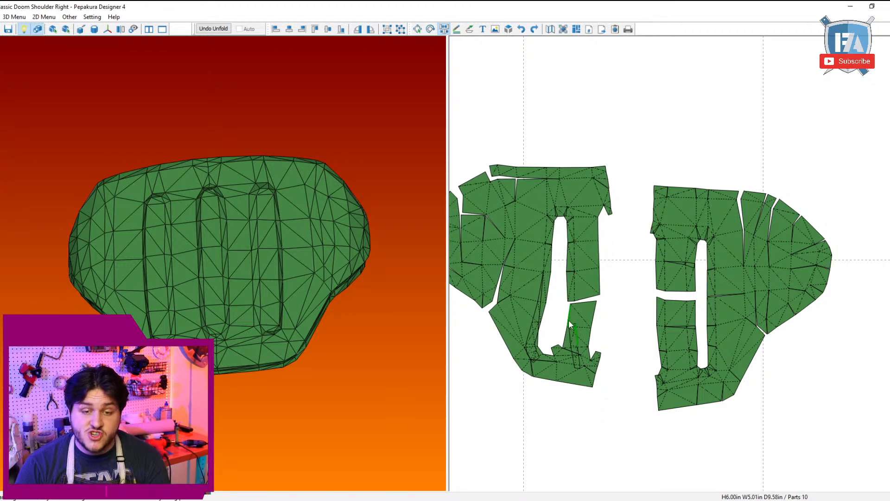
left_click(563, 319)
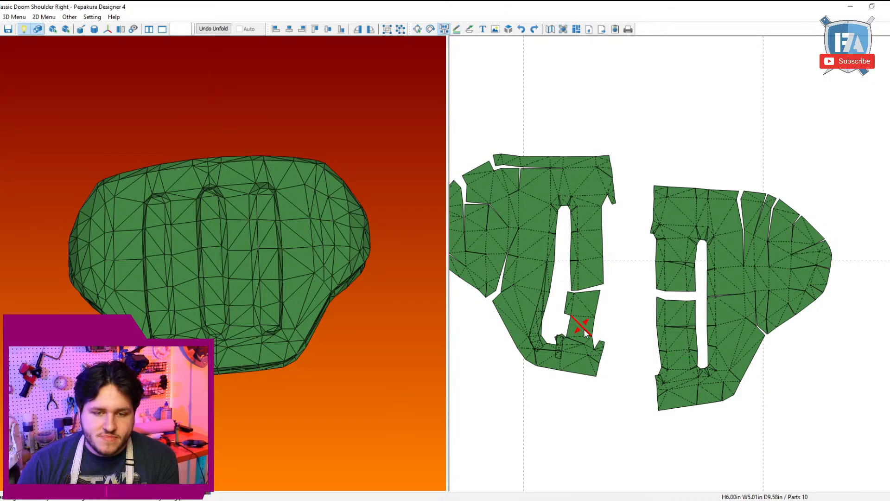
left_click(569, 331)
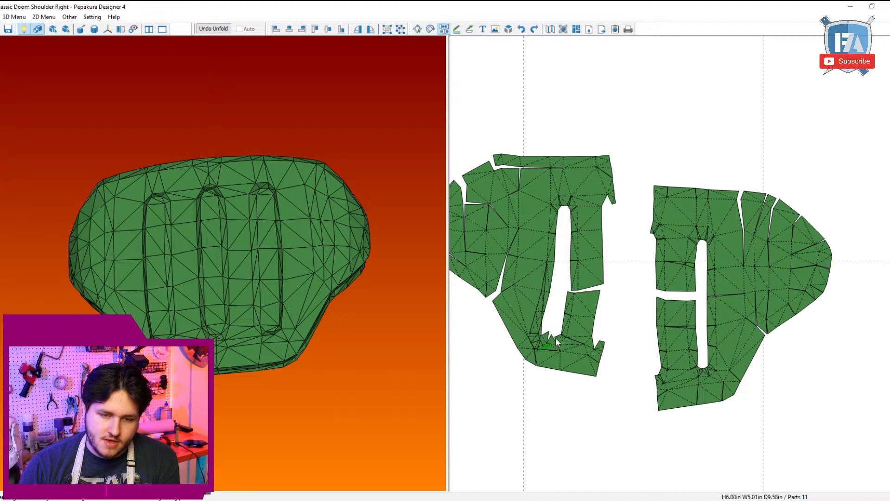
Step: Split the wall strip on the slot's outer side and rejoin its sections along the lower slot edge of the left plate
left_click(541, 308)
left_click(543, 277)
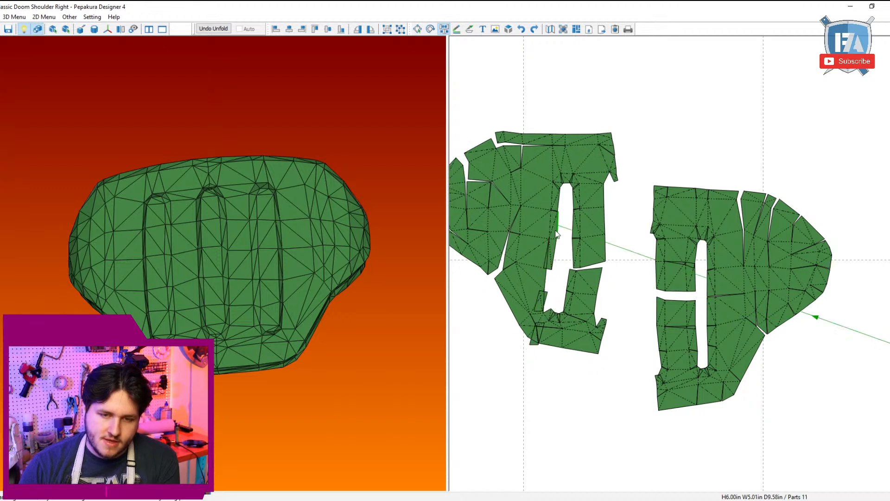
left_click(551, 244)
left_click(551, 244)
left_click(544, 296)
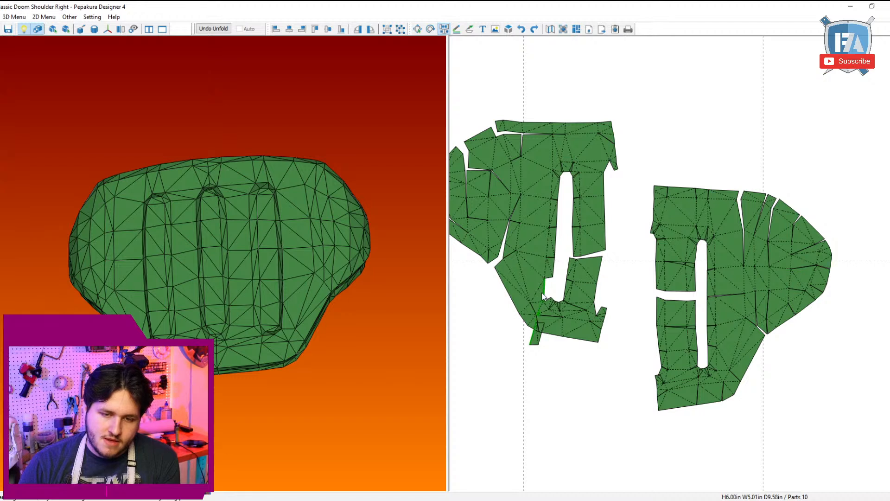
left_click(543, 296)
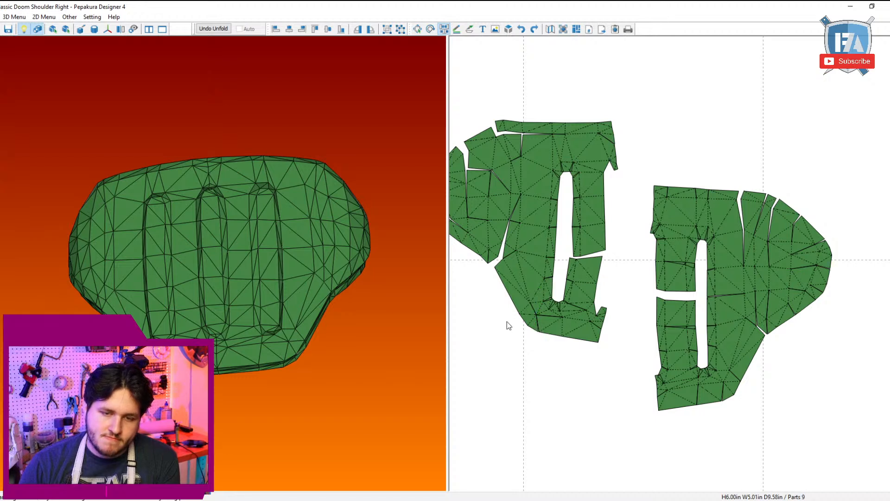
Step: Detach the lower edge section beneath the slot and rejoin it to the left plate, closing the lengthwise seam
left_click(528, 306)
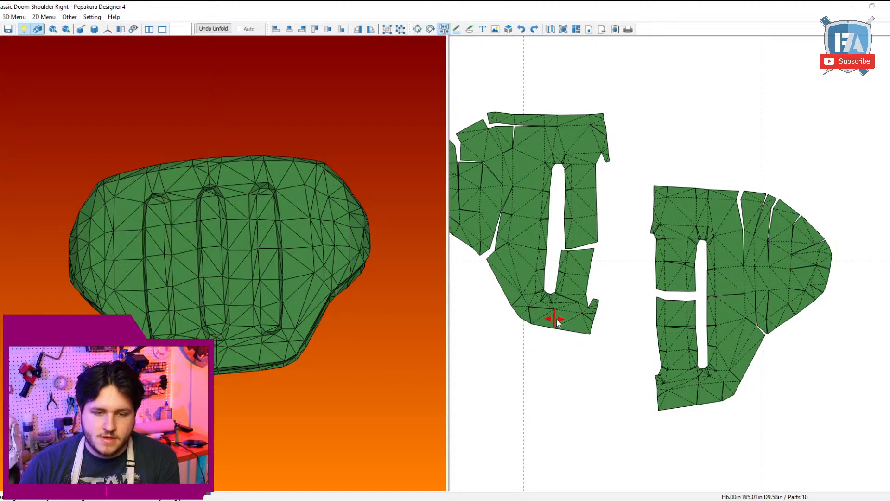
left_click(558, 322)
left_click(557, 312)
left_click(535, 314)
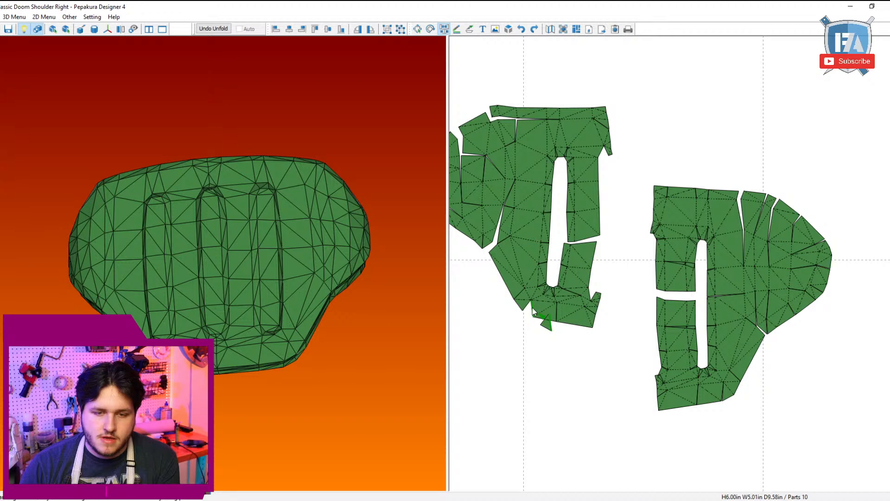
right_click_drag(552, 308, 624, 323)
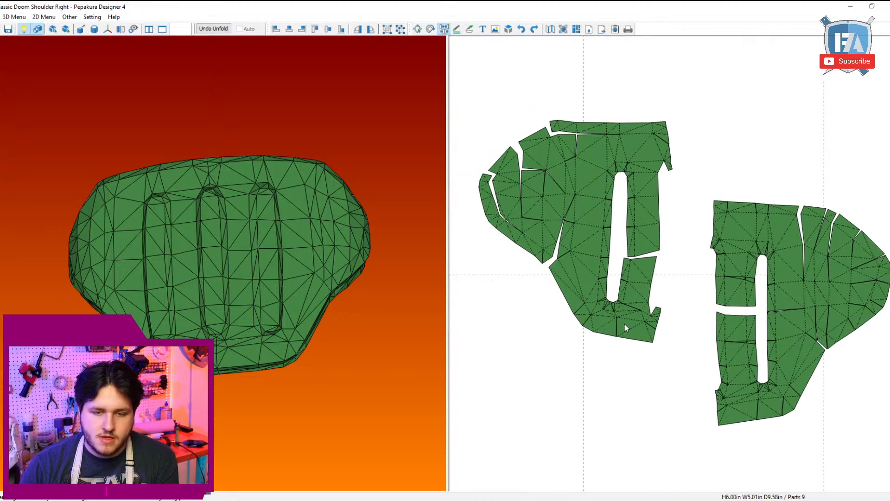
Step: Join the remaining wall strip to the left plate's lower arm on its inner side, splitting it at the arm gap
left_click(654, 310)
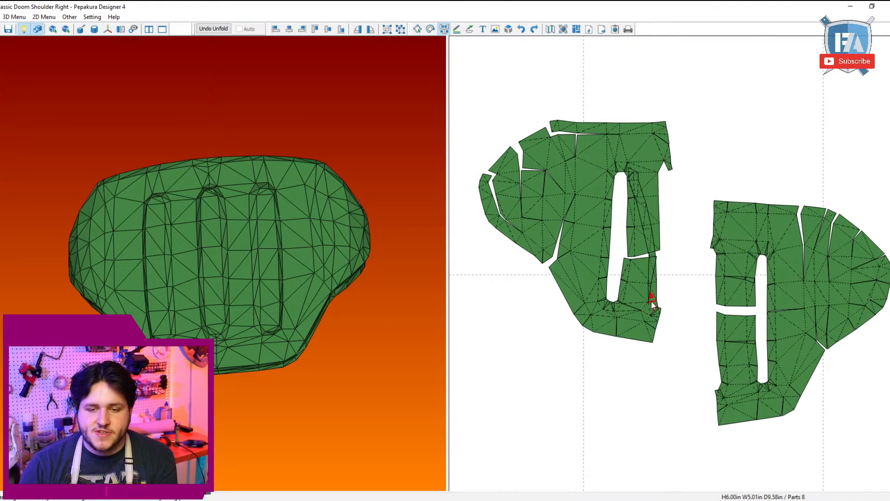
left_click(652, 302)
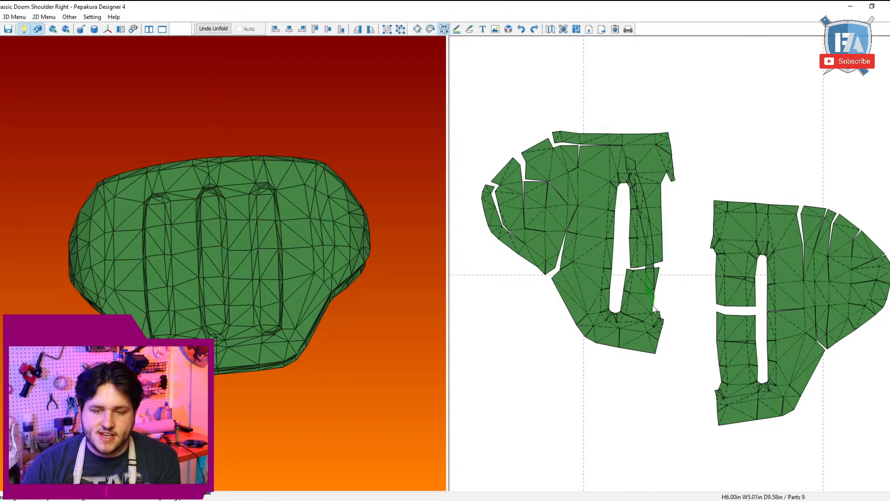
left_click(655, 296)
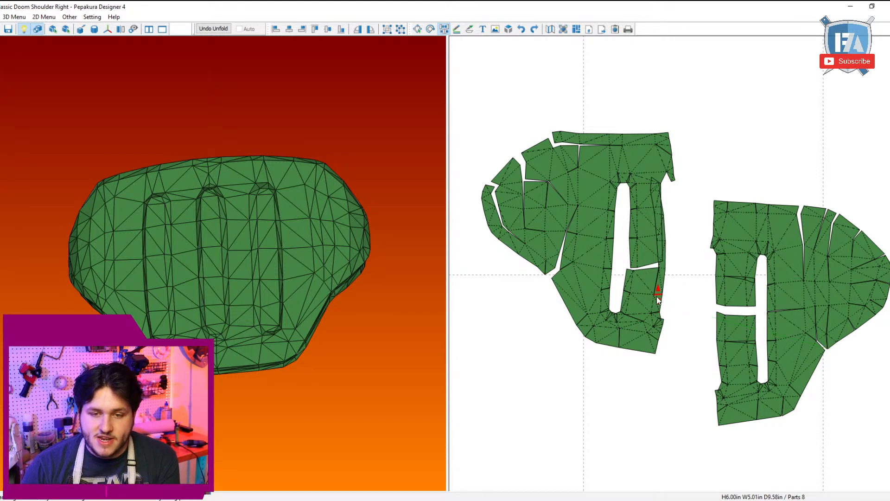
left_click(655, 299)
left_click(655, 296)
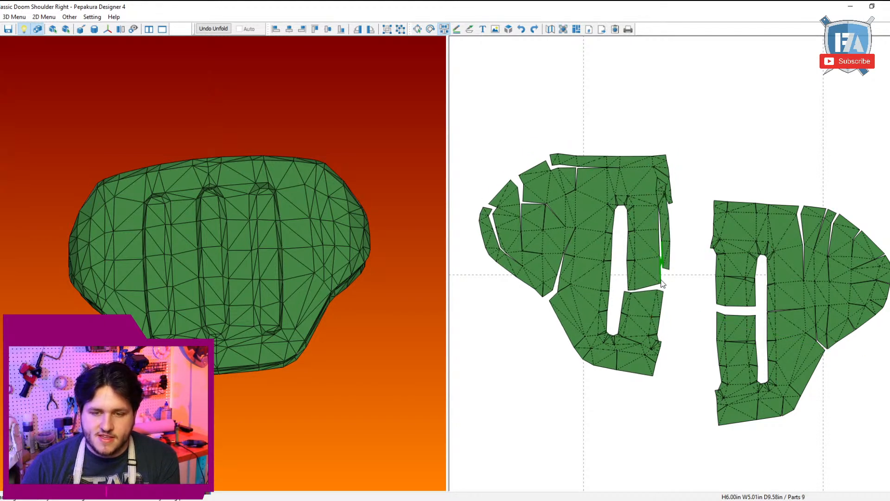
Step: Rejoin the upper half of the wall strip along the upper arm's outer edge and attach its end at the notch
left_click(662, 246)
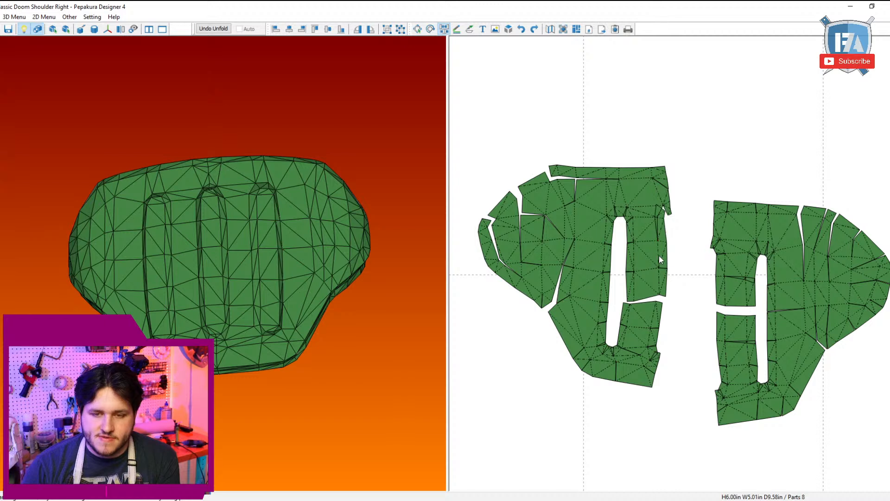
left_click(662, 244)
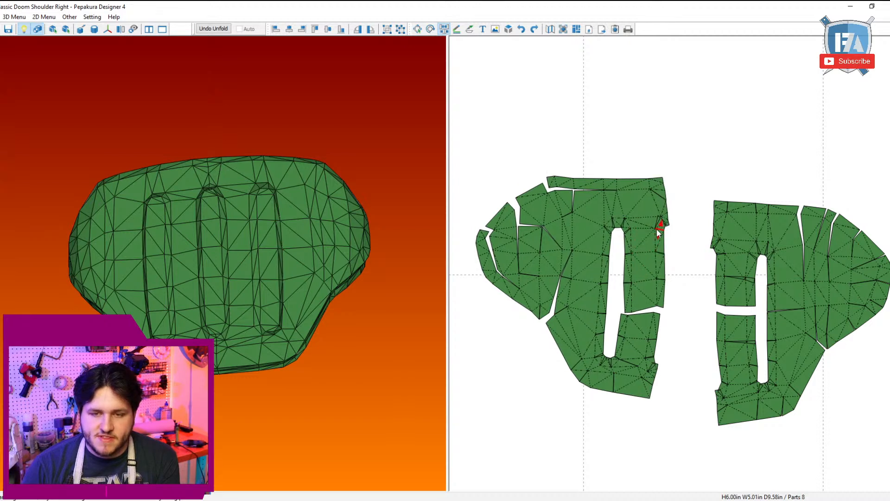
left_click(658, 227)
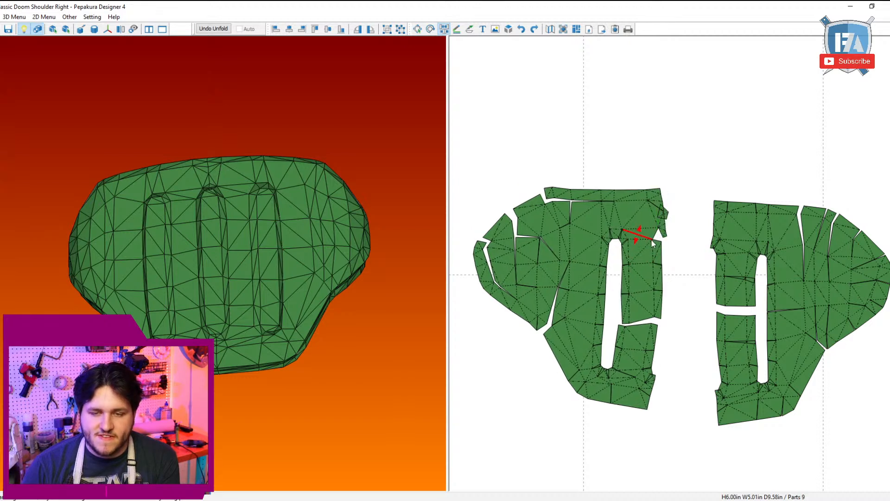
Step: Split the left plate's top edge strip into sections and rejoin them one by one along the plate's upper edge
left_click(614, 198)
left_click(621, 203)
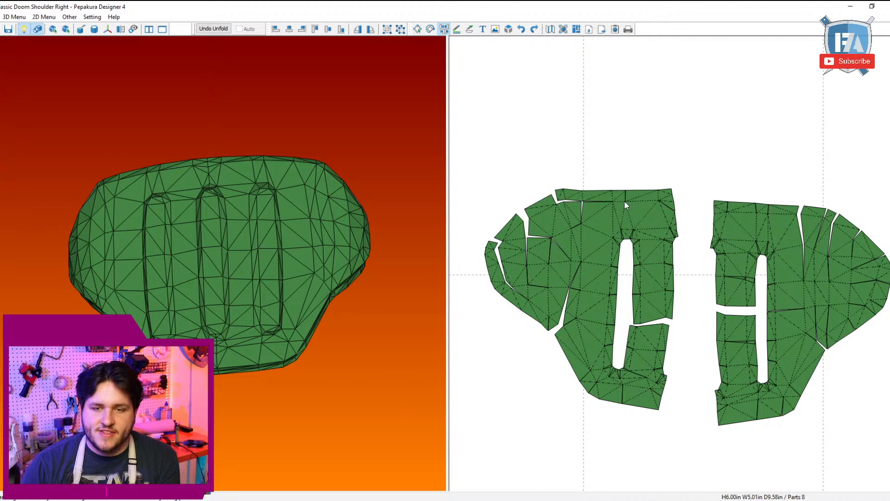
left_click(657, 201)
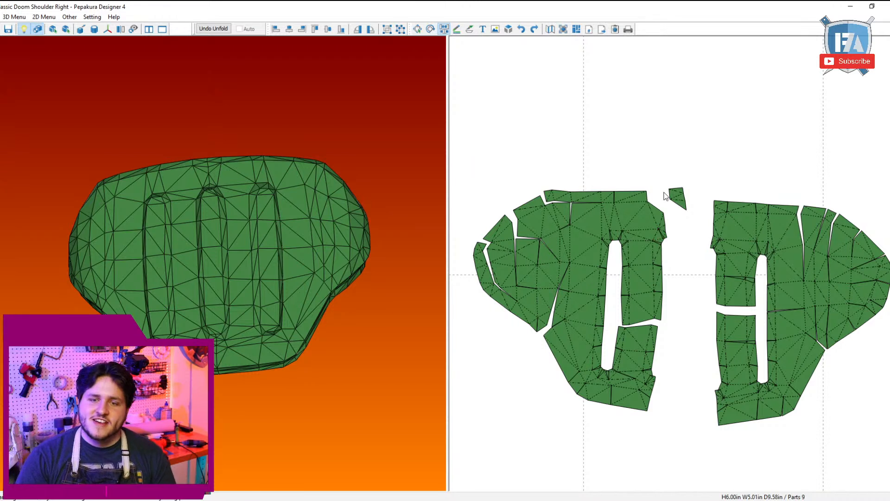
left_click(668, 198)
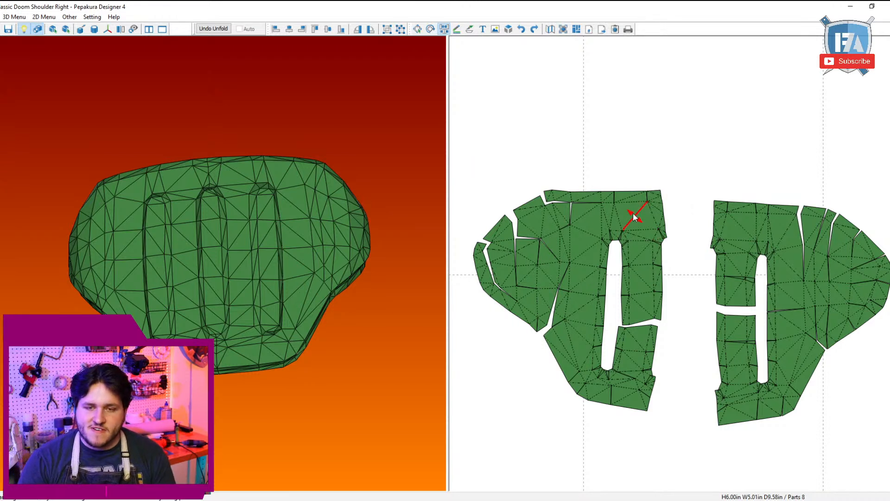
left_click(597, 203)
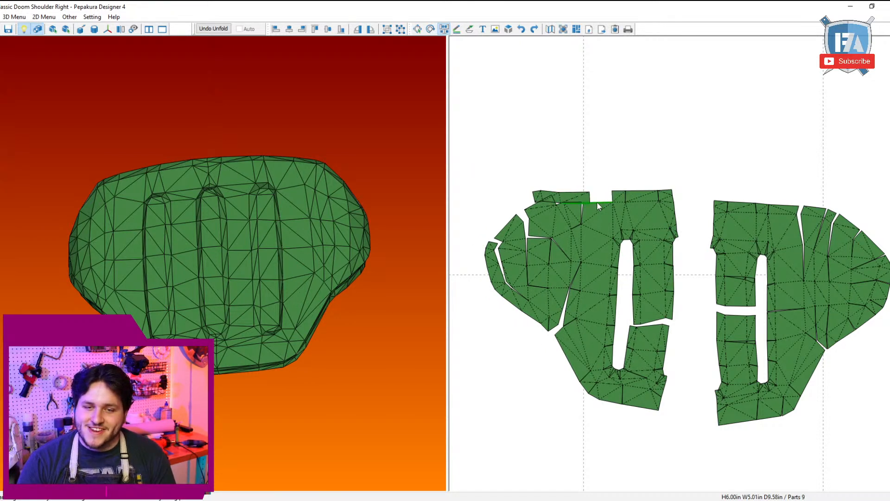
left_click(597, 203)
left_click(583, 197)
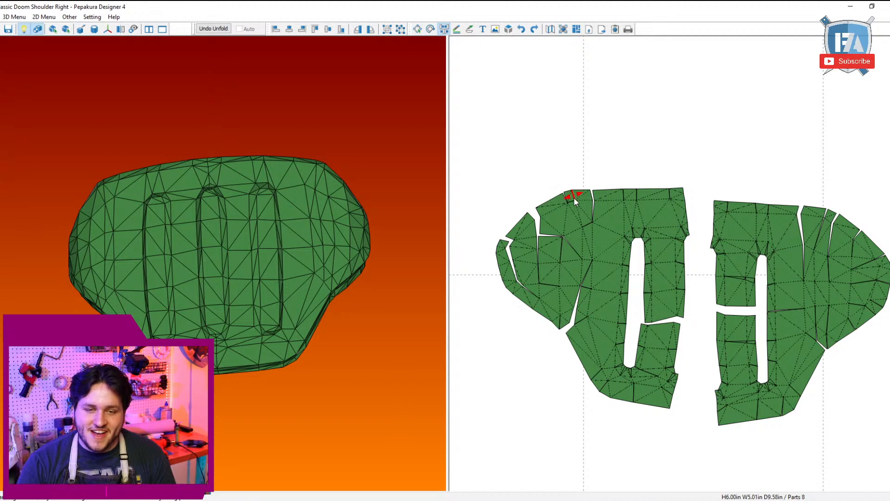
Step: Detach the end sections of the top strip and rejoin them beside the existing darts on the left plate
left_click(580, 203)
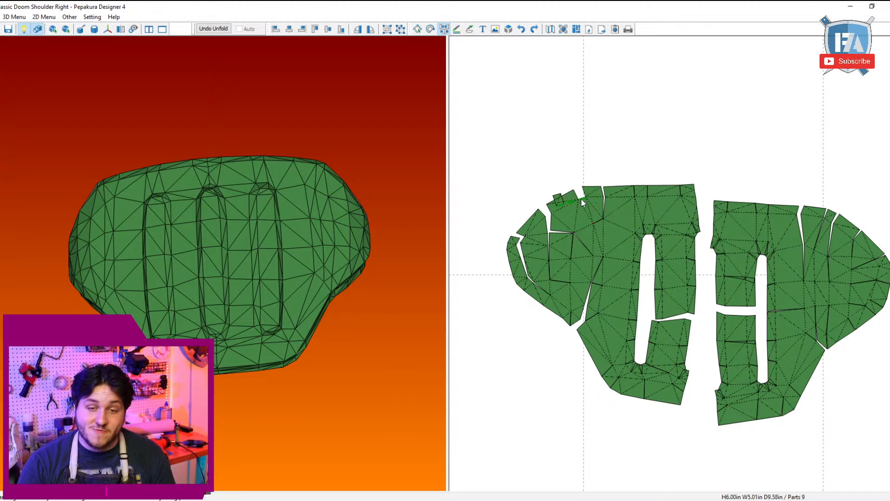
left_click(589, 208)
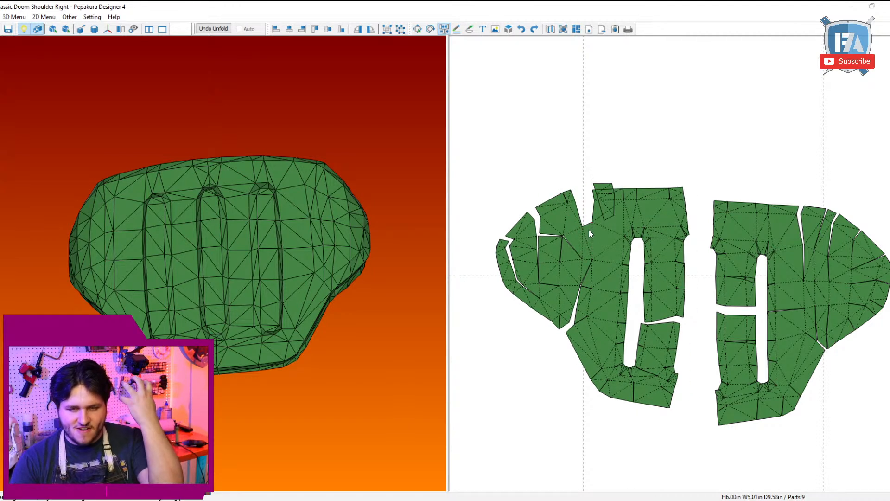
left_click(588, 226)
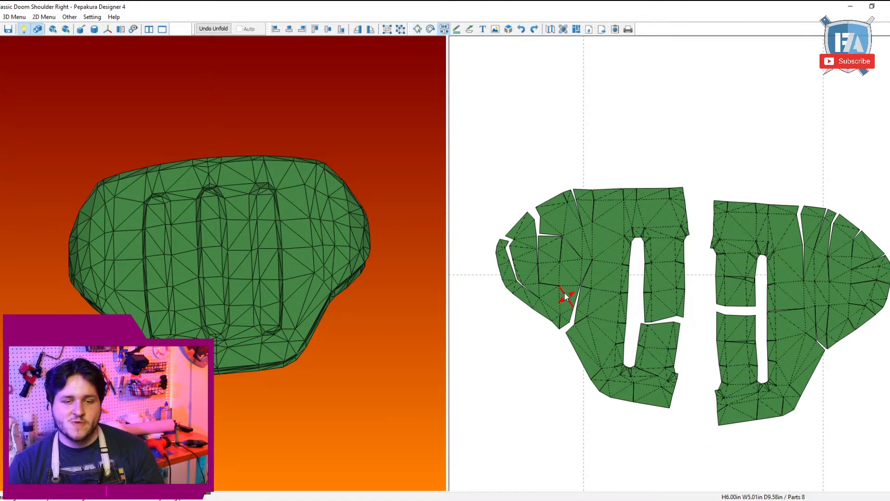
Step: Detach the curved edge strip at the left plate's outer tip and rejoin it along its long side to close the seam
left_click(538, 299)
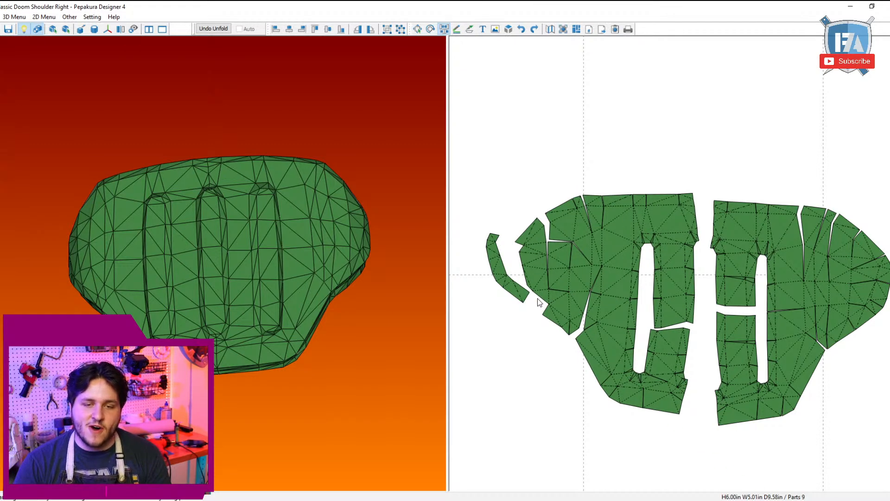
left_click(538, 293)
scroll(538, 293, "up", 3)
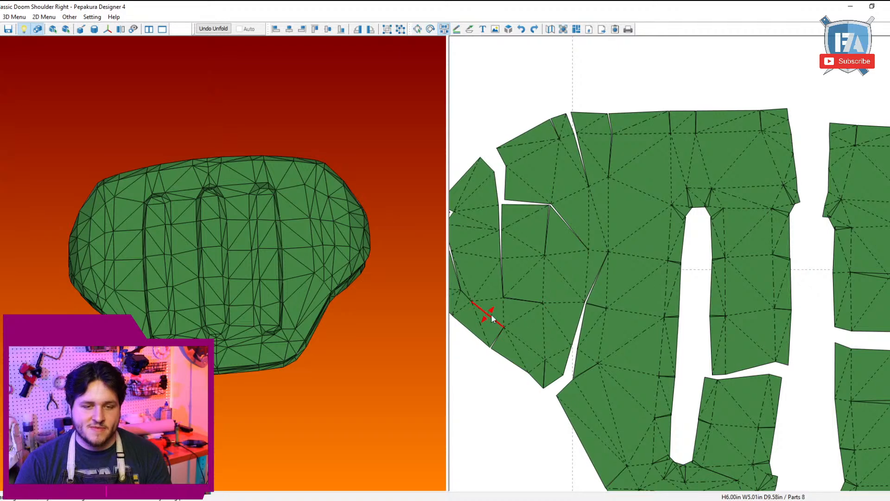
middle_click_drag(493, 318, 590, 327)
left_click(561, 317)
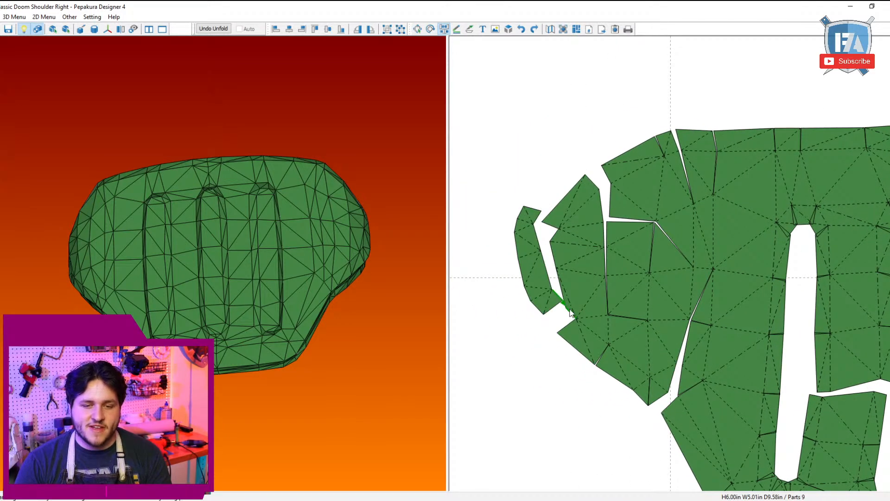
left_click(569, 312)
left_click(562, 309)
left_click(562, 299)
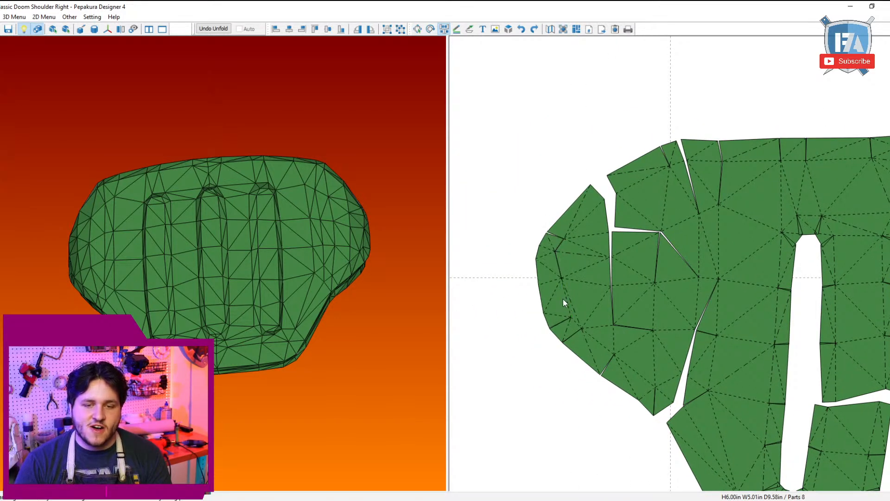
Step: Split off the end of the edge strip at the left plate's outer tip and rejoin it along the tip's edge
left_click(551, 281)
left_click(552, 280)
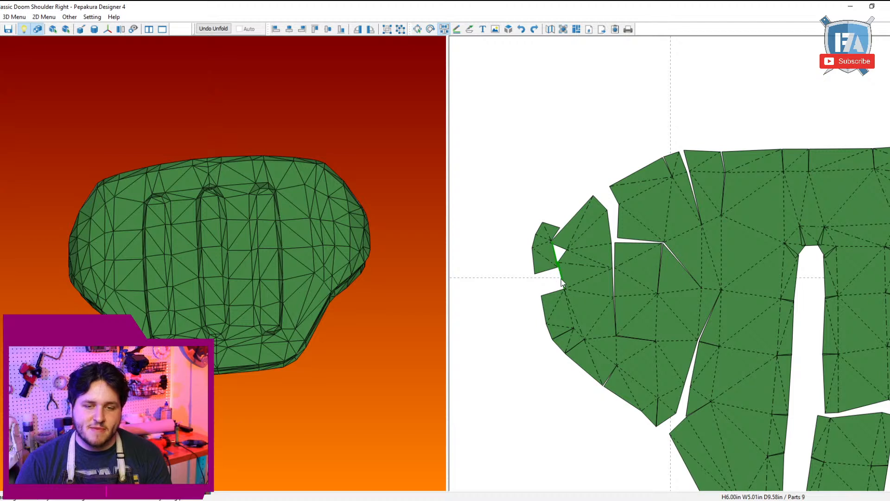
left_click(559, 270)
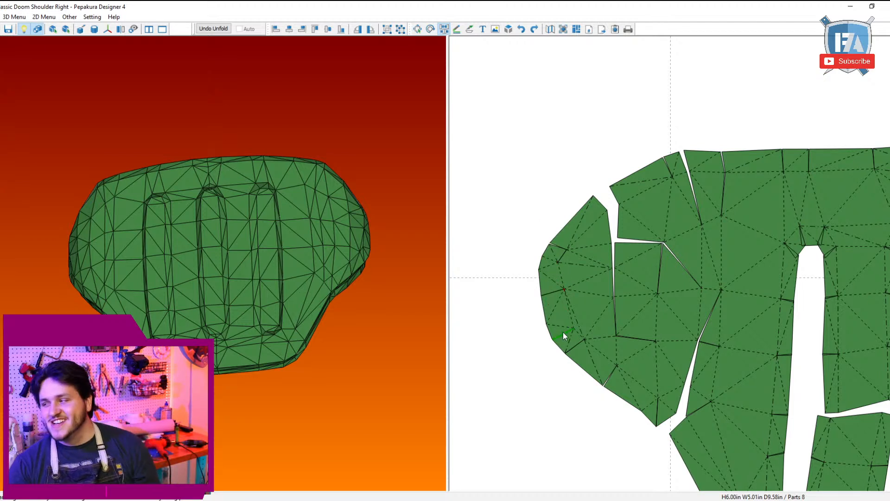
left_click(548, 263)
left_click(559, 272)
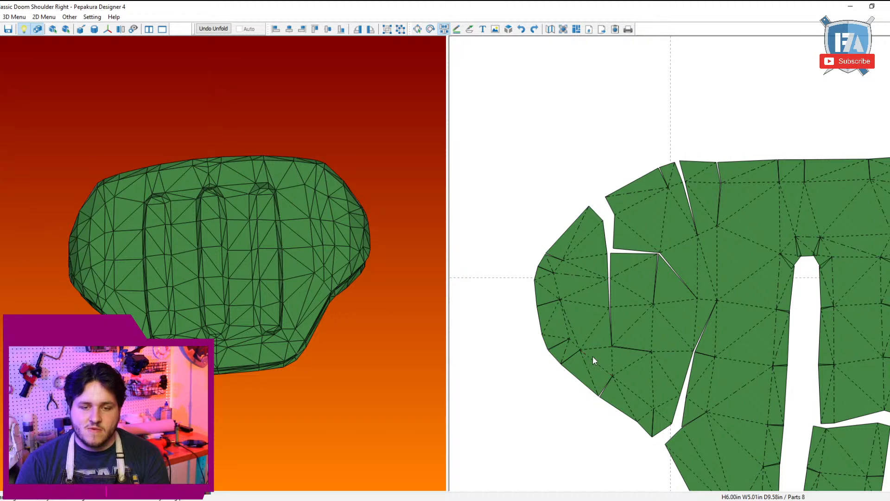
Step: Close the vertical seam between the left plate's outer tip and its middle section by rejoining the edges along it
left_click(605, 346)
left_click(613, 344)
scroll(649, 344, "down", 3)
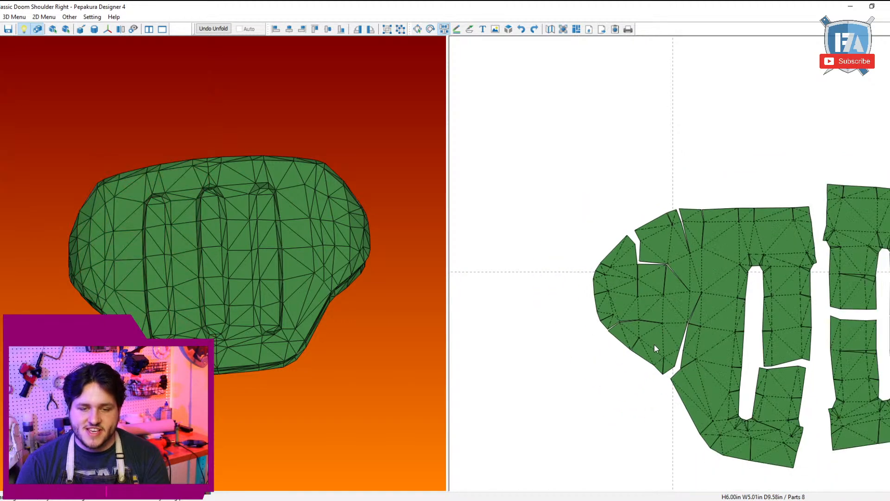
middle_click_drag(655, 344, 542, 282)
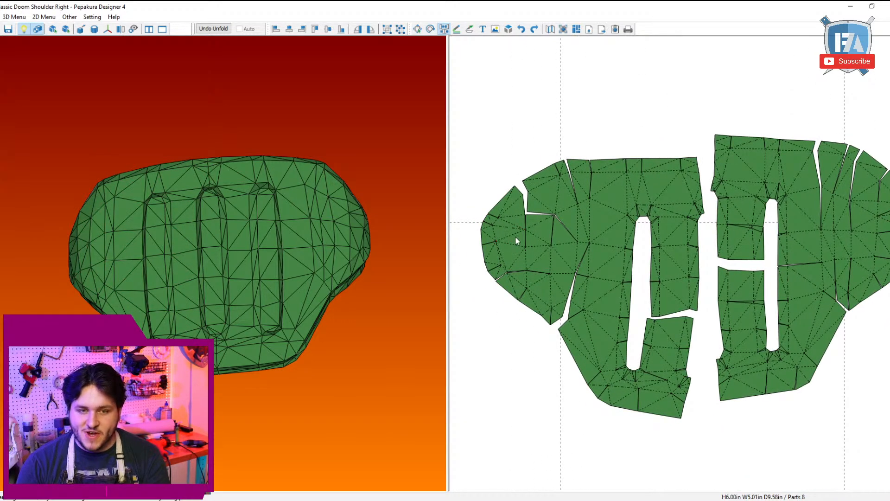
middle_click_drag(516, 252, 495, 248)
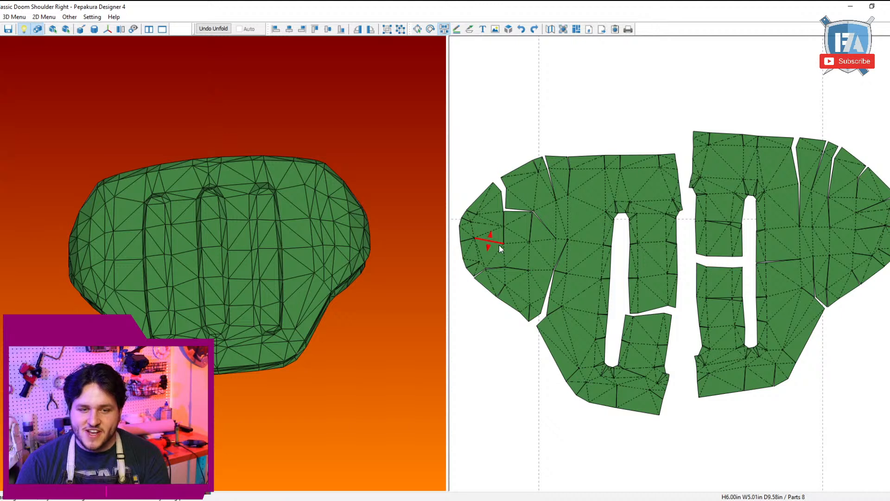
left_click(499, 245)
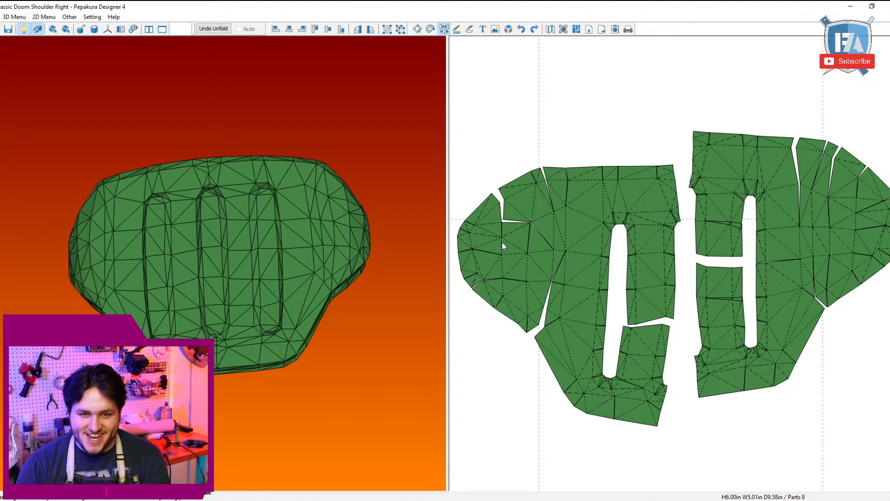
left_click(490, 234)
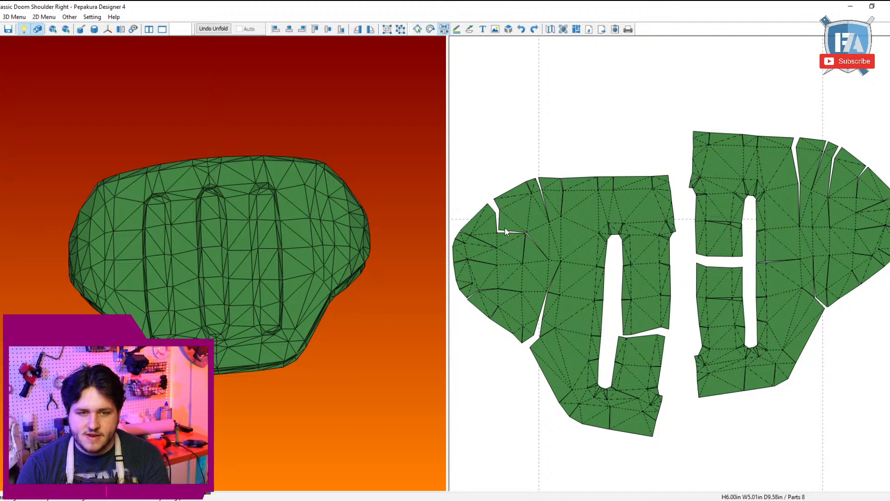
Step: Rejoin the upper outer section to the tip and relocate the remaining seam as narrow darts from the left plate's upper edge
left_click(531, 217)
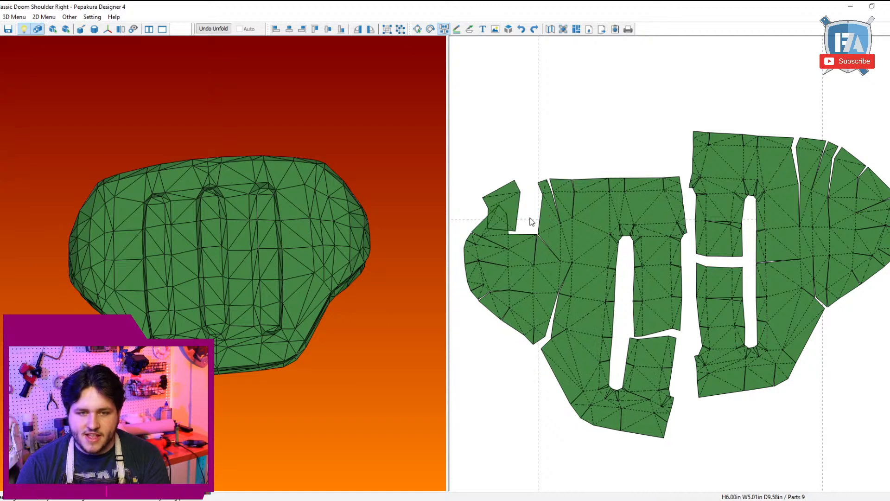
left_click(559, 255)
left_click(560, 251)
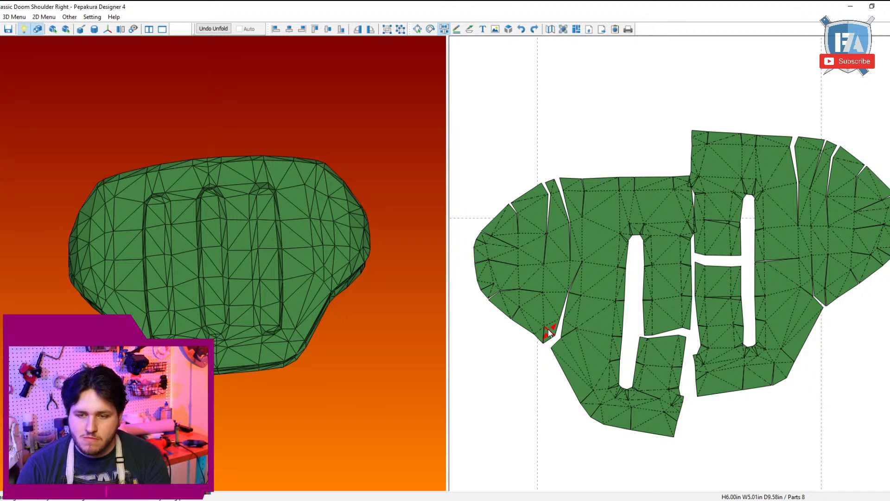
Step: Try to shift the tip's lower corner section across the lower seam onto the main part of the left plate
left_click(548, 329)
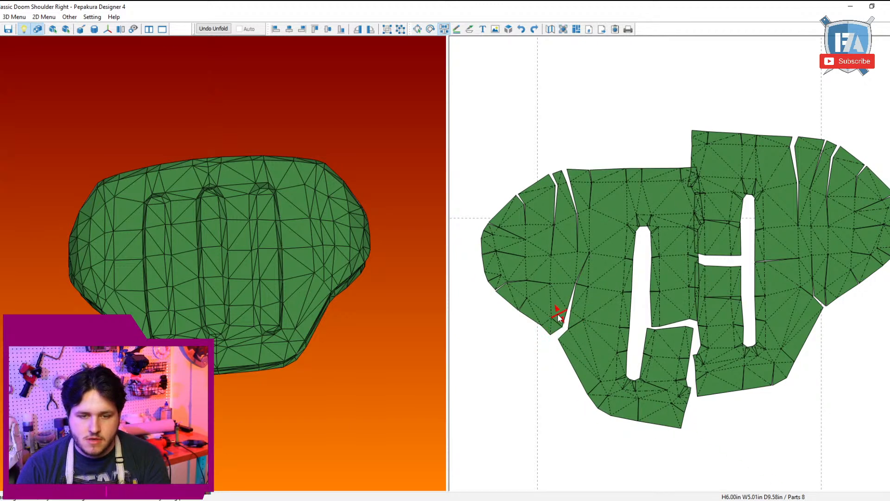
left_click(560, 316)
left_click(565, 313)
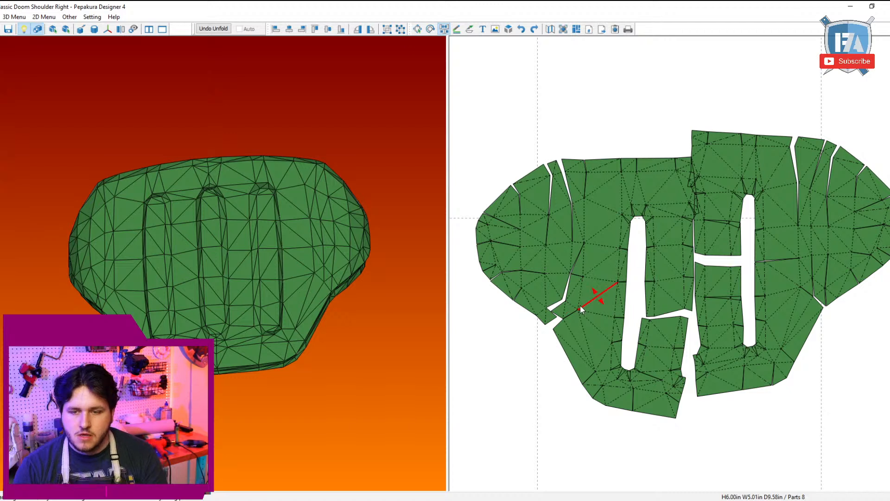
left_click(568, 335)
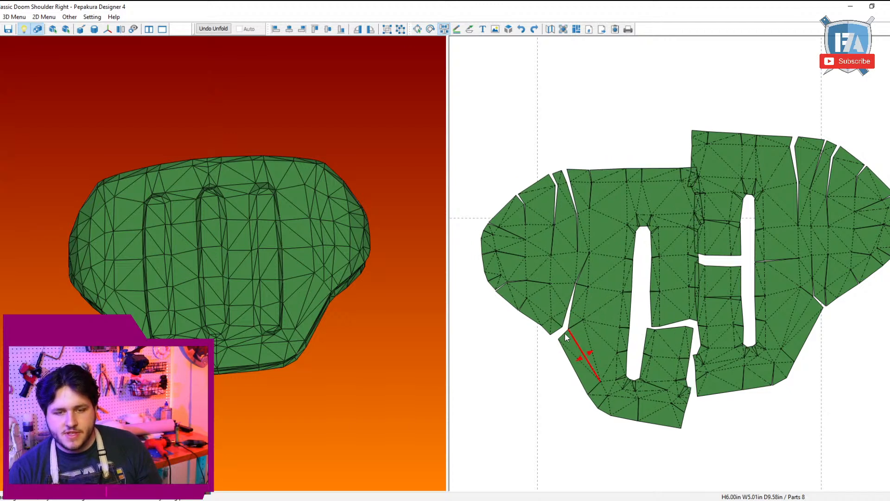
left_click(550, 327)
left_click(548, 326)
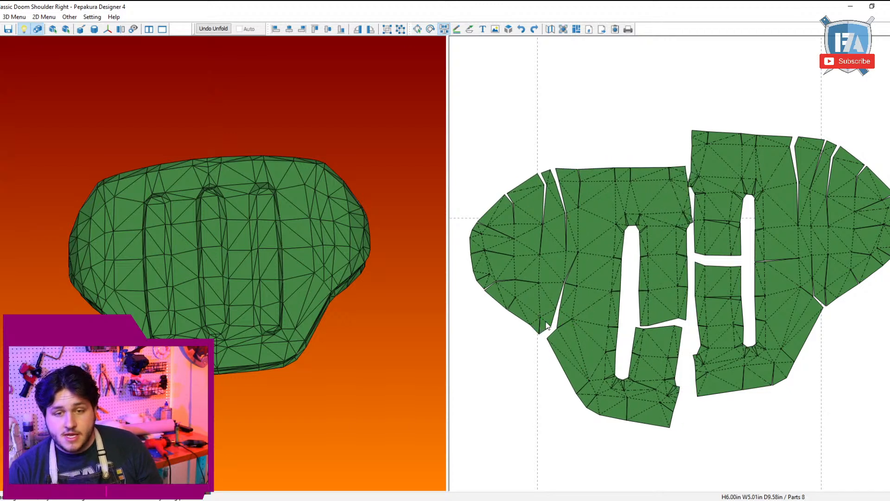
Step: Open another dart from the left plate's upper edge and rejoin the edges at the inner end of the lower seam
left_click(579, 223)
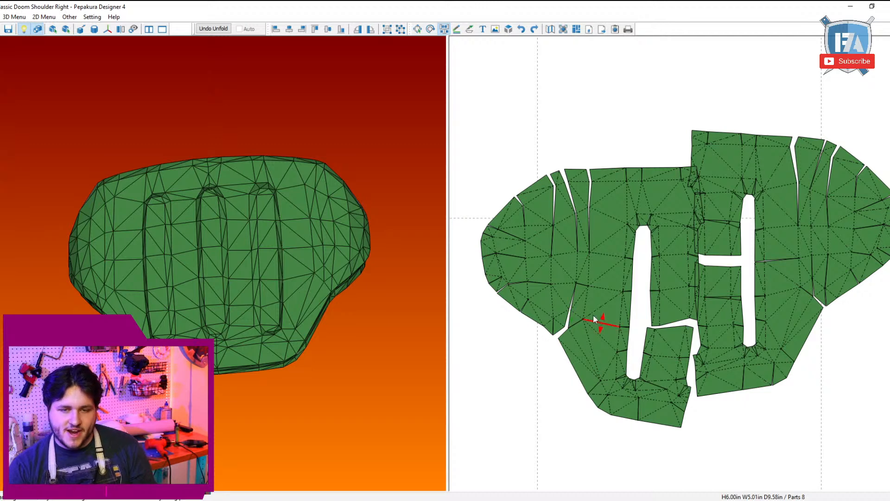
left_click(583, 298)
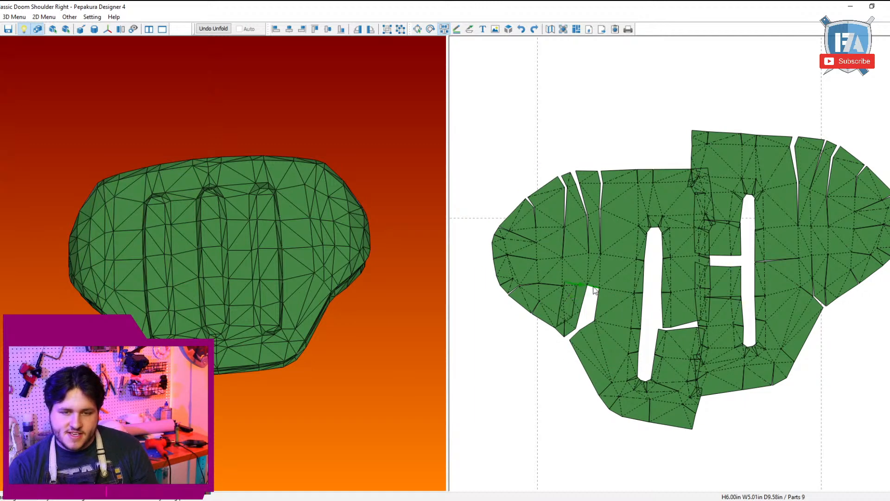
left_click(593, 287)
key("Escape")
left_click_drag(602, 313, 583, 319)
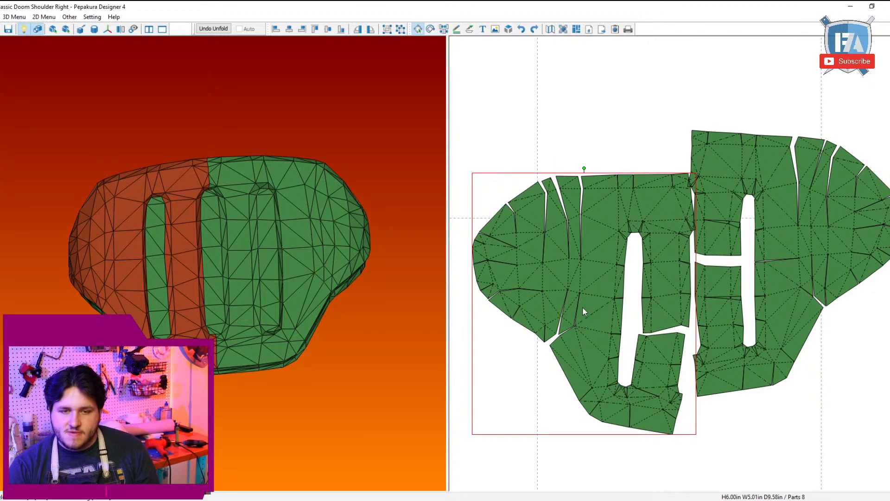
Step: Split the left plate between the lower dart and the slot, and rejoin it at the outer side to leave a slot-side cut
key("ctrl+f")
left_click(594, 293)
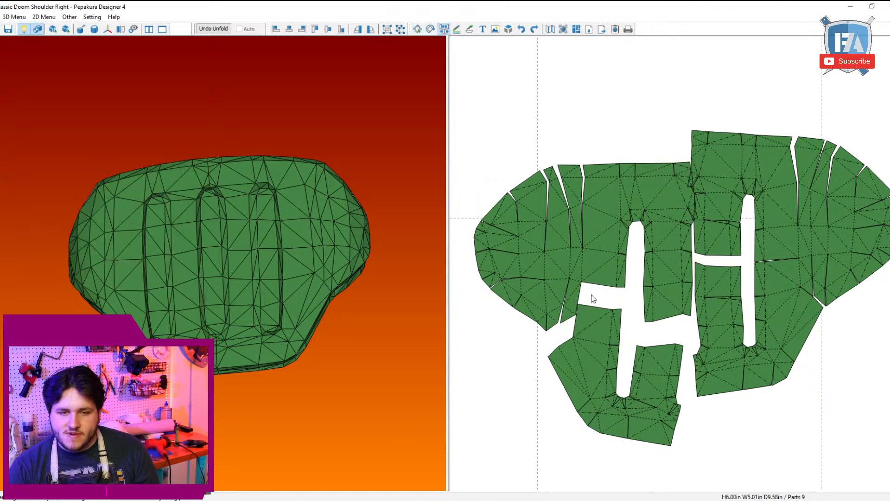
left_click(580, 297)
key("Escape")
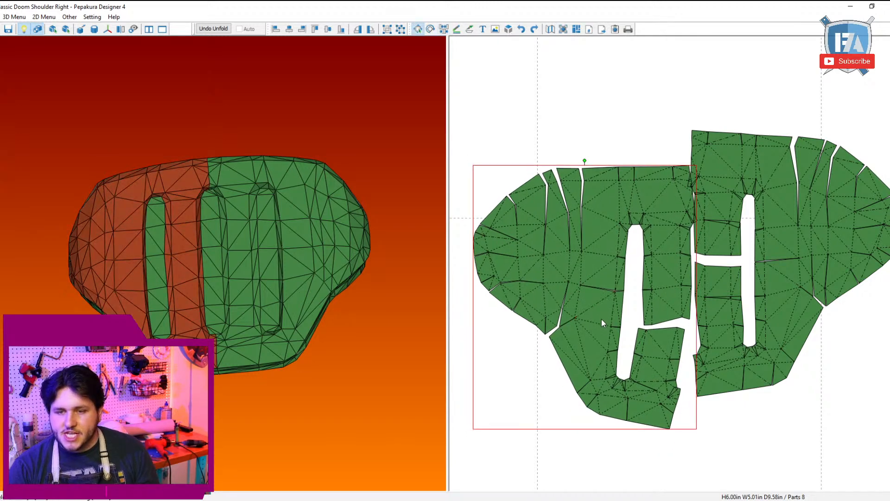
Step: Move the left plate clear of the right one and shift the strip section beside the slot across the cross gap
left_click_drag(601, 319, 575, 279)
left_click(644, 253)
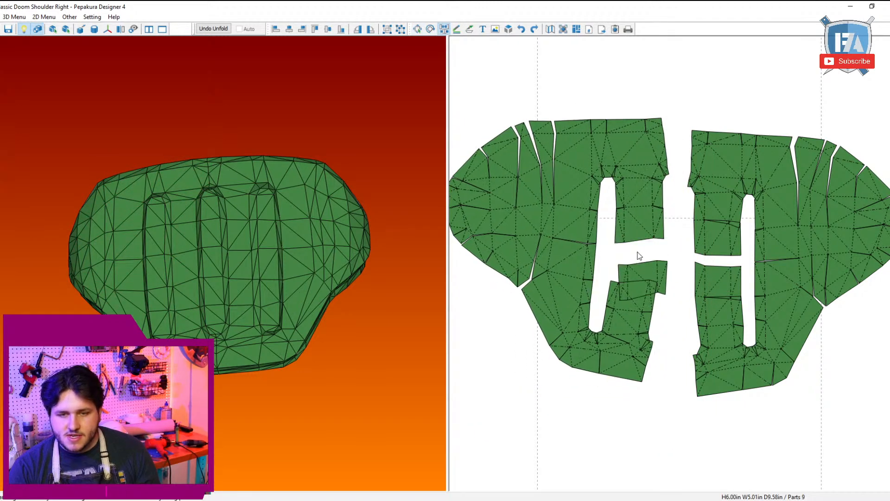
left_click(636, 280)
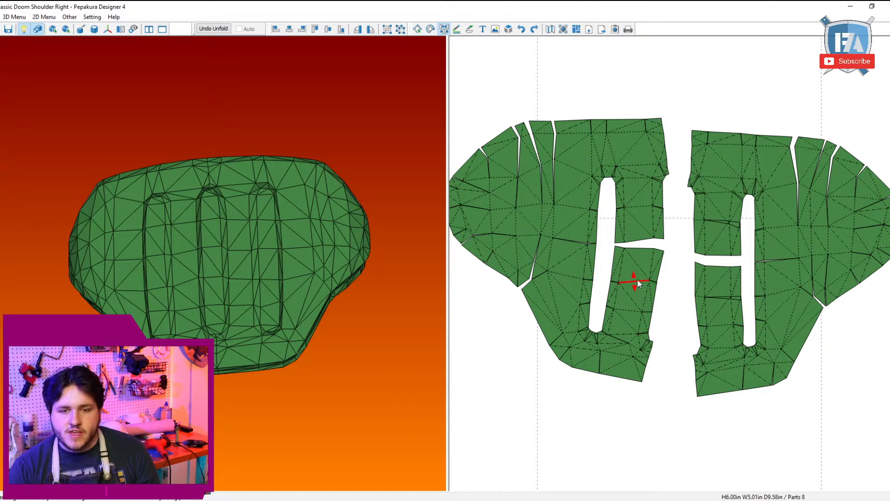
left_click(637, 281)
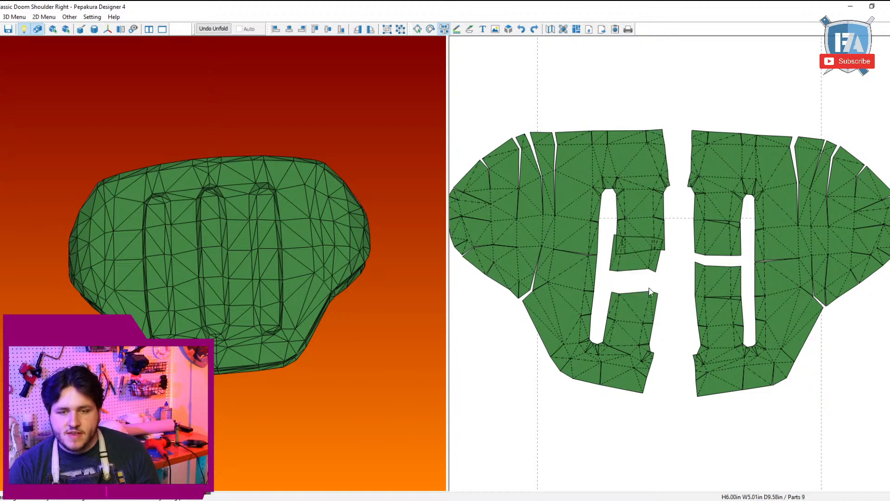
Step: Try splitting the strip above the cross gap and rejoining its pieces along different edges, and reposition the left plate
left_click(650, 217)
left_click(657, 205)
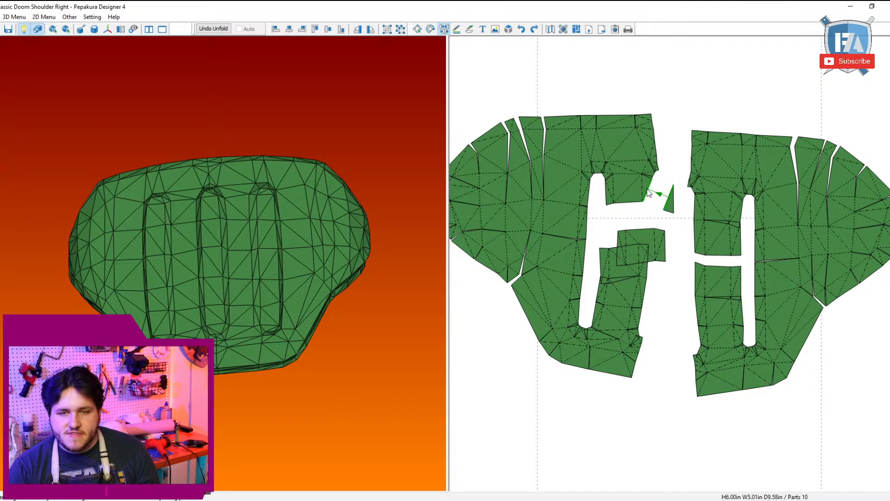
left_click(650, 190)
left_click(644, 203)
key("Escape")
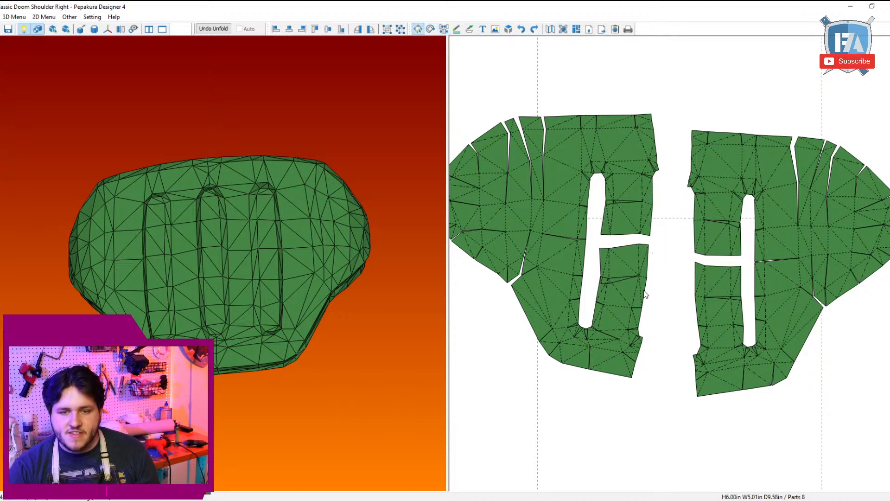
left_click_drag(634, 295, 664, 317)
mouse_move(669, 192)
left_mouse_down()
mouse_move(657, 188)
mouse_move(655, 202)
left_mouse_up()
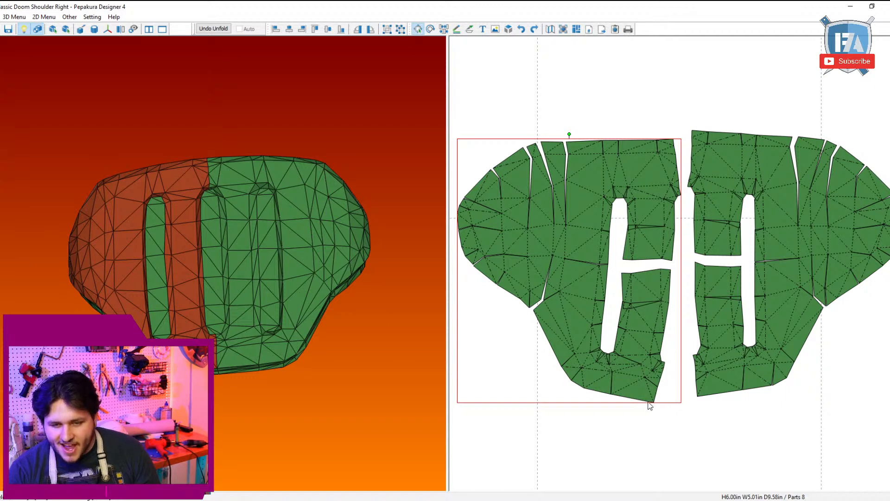
Step: Undo the last moves and joins, and rejoin the loose strip sections above and below the left plate's cross gap
key("ctrl+z")
key("ctrl+z")
key("ctrl+z")
key("ctrl+z")
key("ctrl+z")
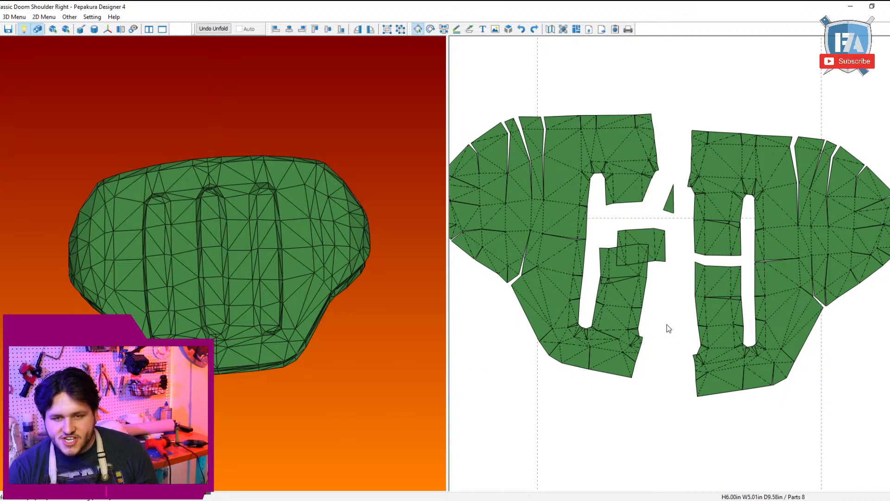
key("ctrl+n")
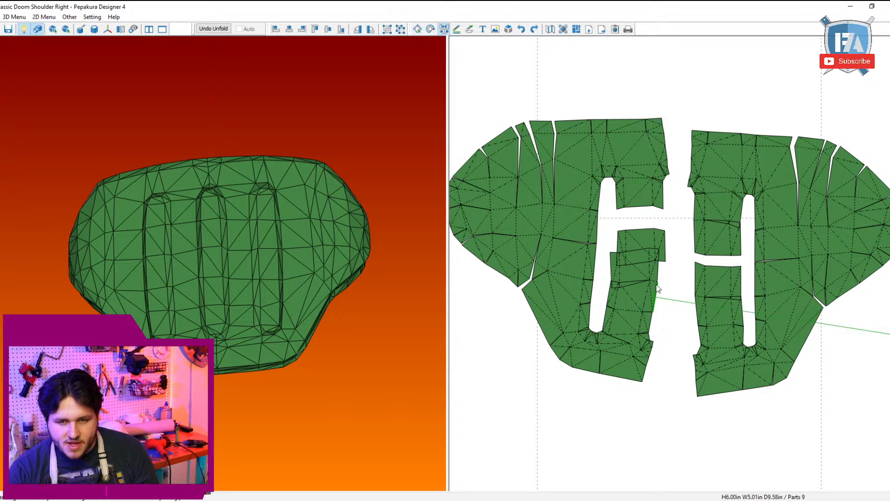
left_click(654, 281)
left_click(614, 293)
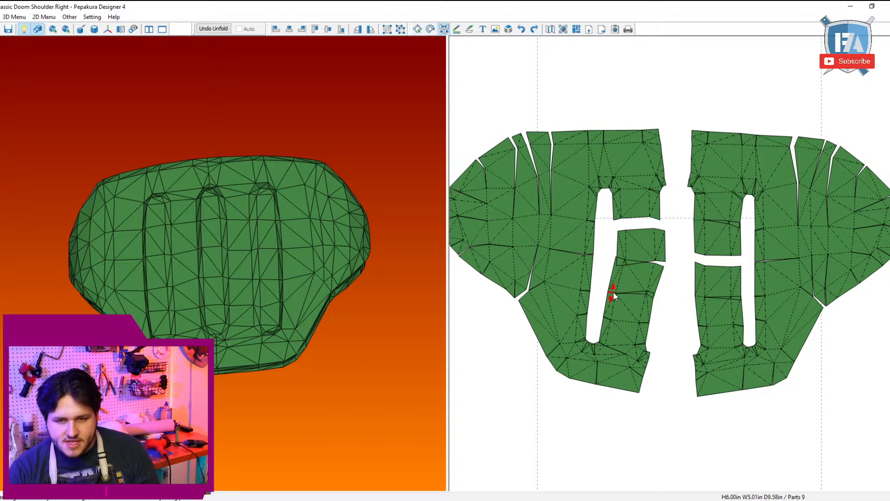
left_click(631, 220)
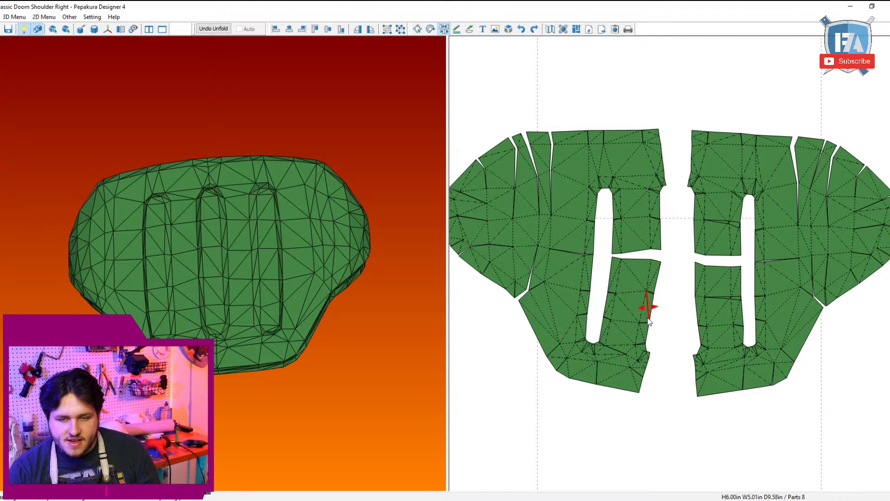
Step: Select both main plates and place them together in an open area of the sheet
key("Escape")
scroll(763, 343, "down", 3)
left_click_drag(761, 366, 510, 190)
scroll(588, 298, "down", 5)
middle_click_drag(588, 308, 572, 398)
scroll(572, 324, "down", 1)
middle_click_drag(569, 248, 554, 235)
scroll(567, 254, "up", 3)
middle_click_drag(576, 271, 530, 205)
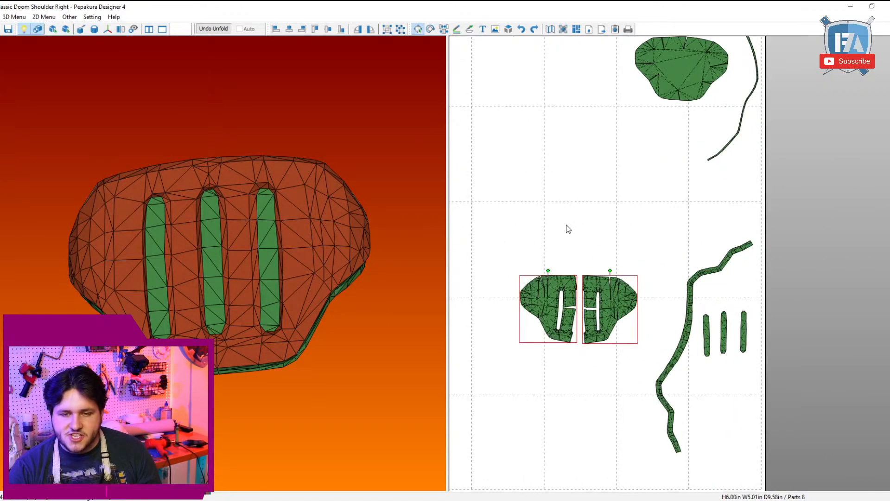
scroll(598, 278, "up", 2)
scroll(608, 296, "down", 2)
middle_click_drag(613, 246, 639, 212)
left_click(664, 192)
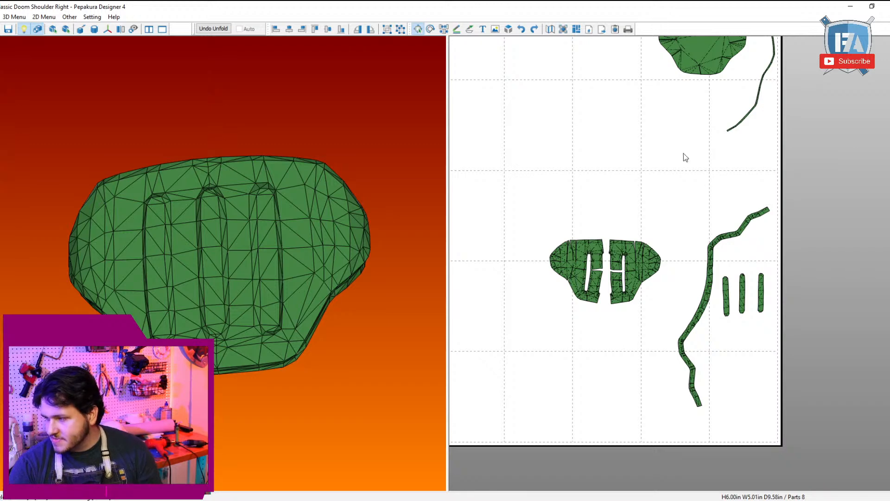
Step: Join adjacent edges across the layout with a threshold of 10.00 mm
left_click(44, 17)
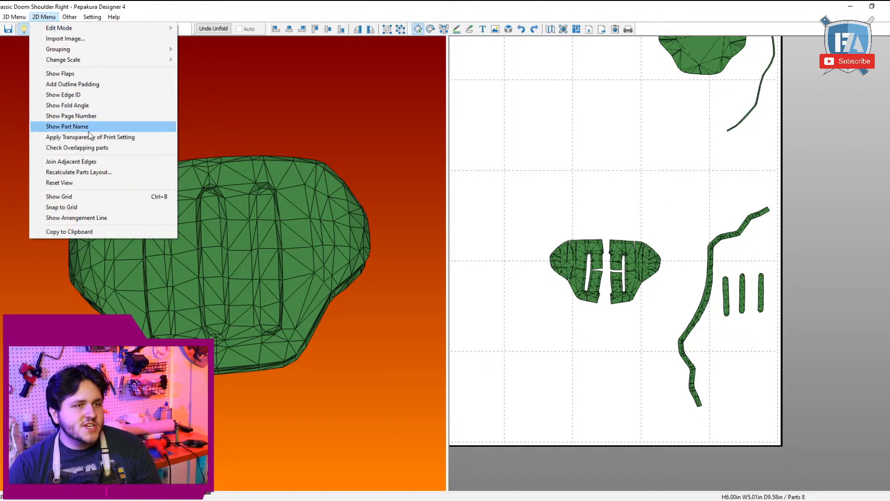
left_click(145, 162)
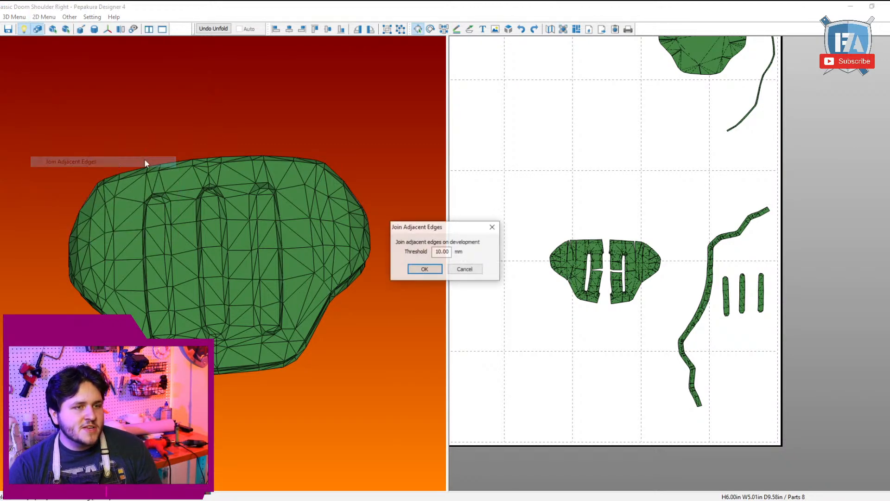
left_click(433, 269)
scroll(647, 321, "up", 4)
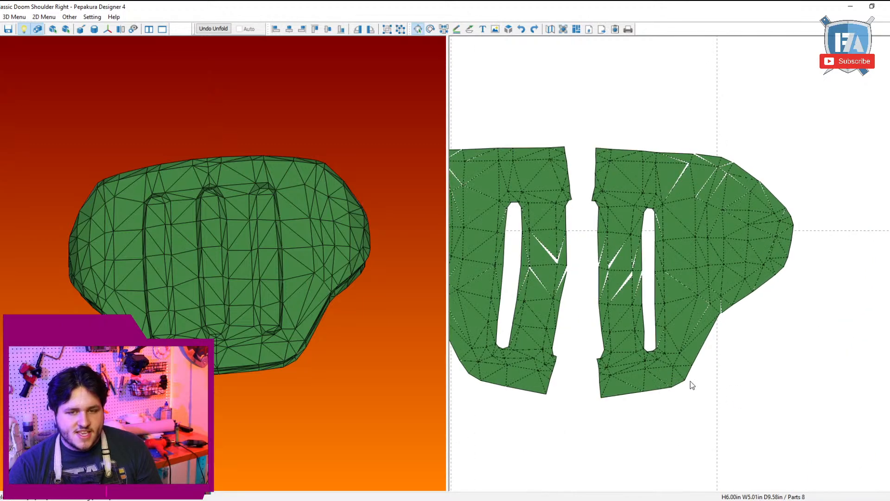
Step: Move the right plate away from the left one and select it together with the long edge strip and the three slot floors
left_click(768, 250)
scroll(754, 313, "down", 2)
middle_click_drag(753, 309, 633, 204)
left_click_drag(586, 246, 660, 272)
scroll(663, 273, "down", 3)
left_click_drag(770, 352, 650, 151)
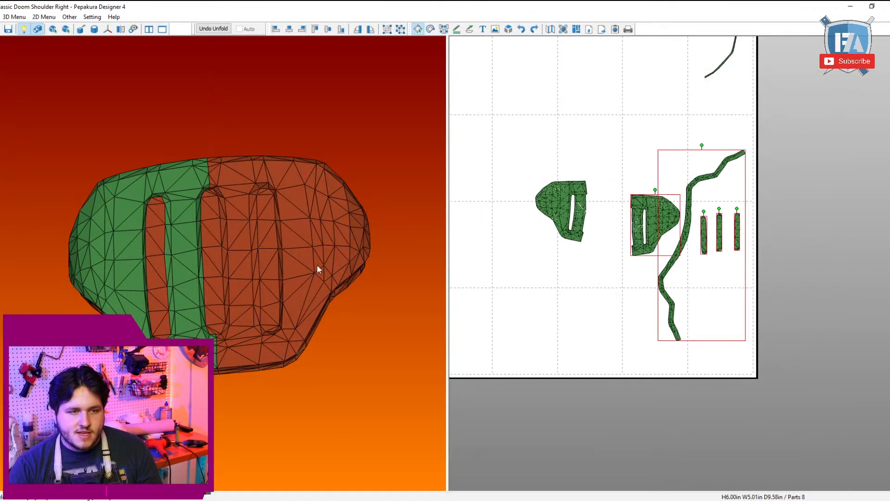
Step: Move the right plate, edge strip and two slot floors clear, and place the remaining slot floor beside the left plate
left_click(159, 250, "shift")
left_click_drag(605, 349, 742, 309, "shift")
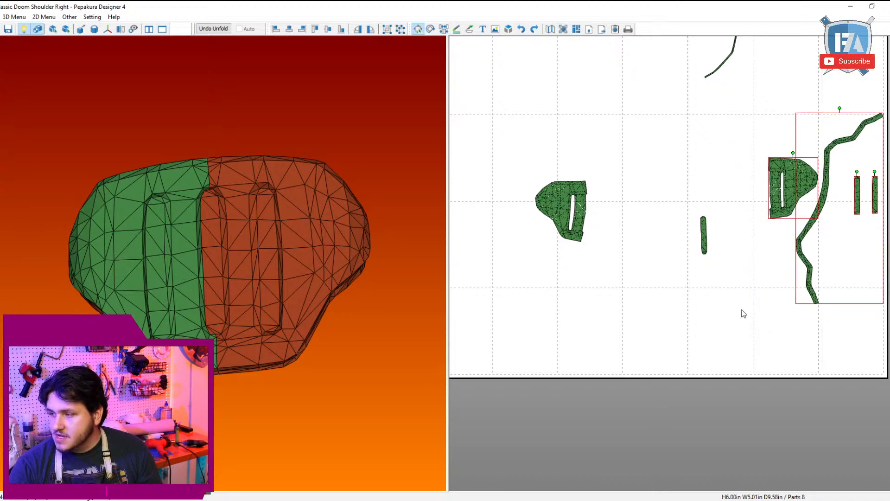
left_click_drag(650, 301, 701, 223)
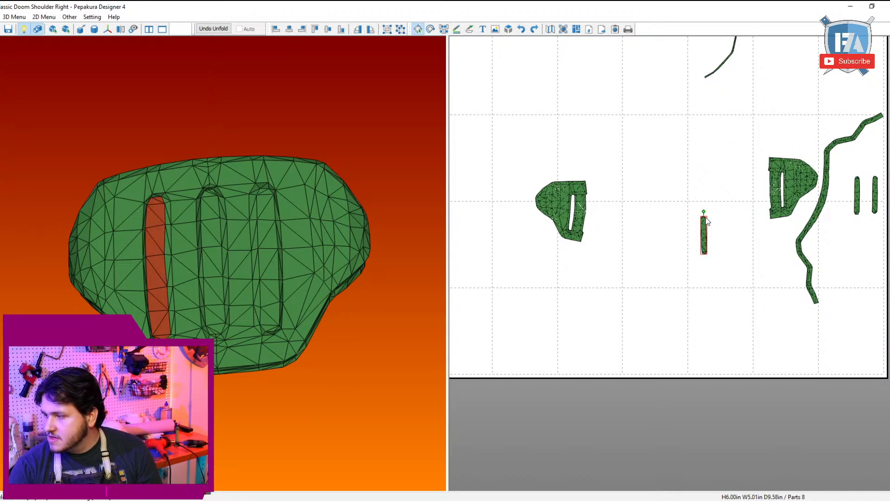
right_click_drag(708, 228, 770, 290)
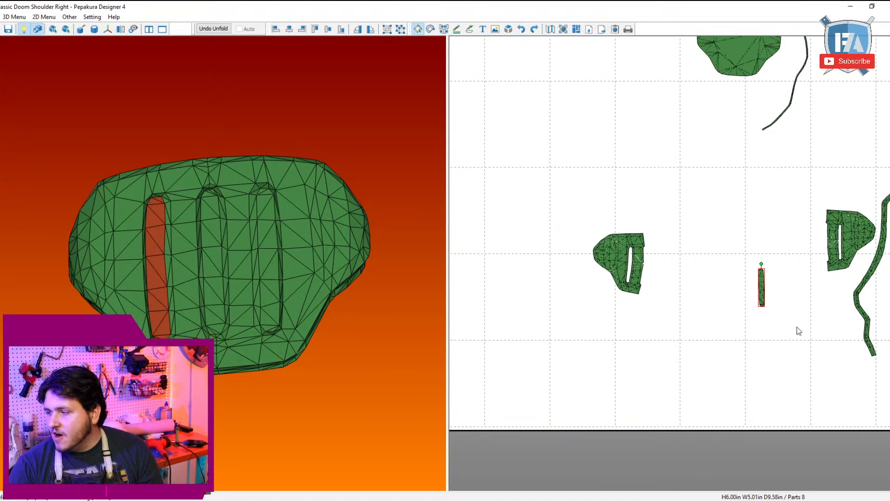
left_click_drag(802, 399, 690, 377)
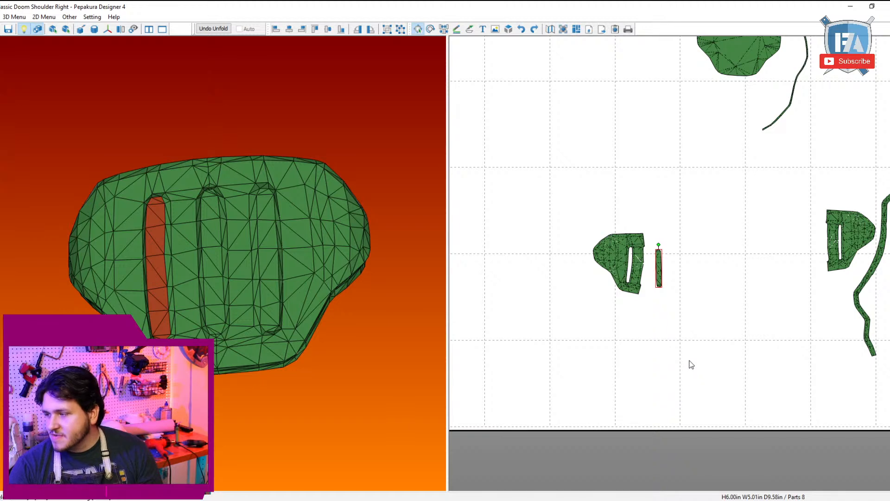
scroll(698, 338, "down", 6)
middle_click_drag(705, 291, 667, 372)
scroll(642, 250, "up", 6)
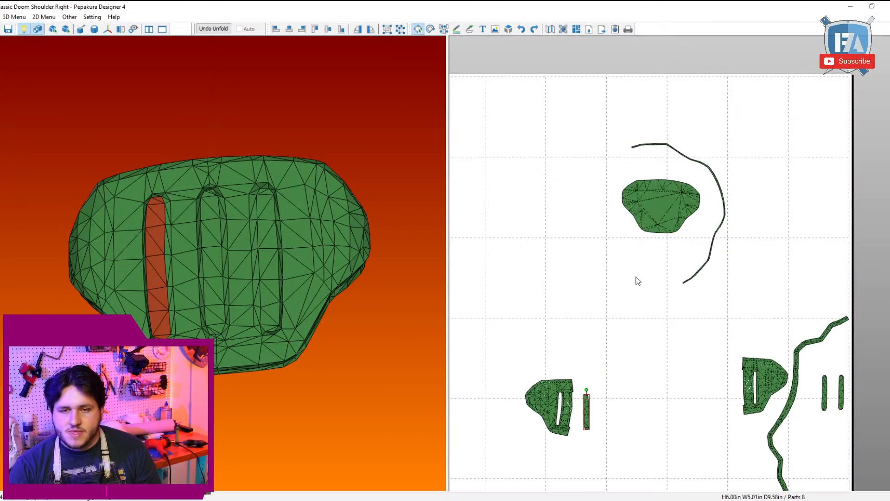
Step: Select the flat backing plate with its thin curved strip and move both down next to the left plate
left_click_drag(635, 278, 740, 145)
left_click_drag(780, 170, 694, 306)
scroll(666, 389, "down", 1)
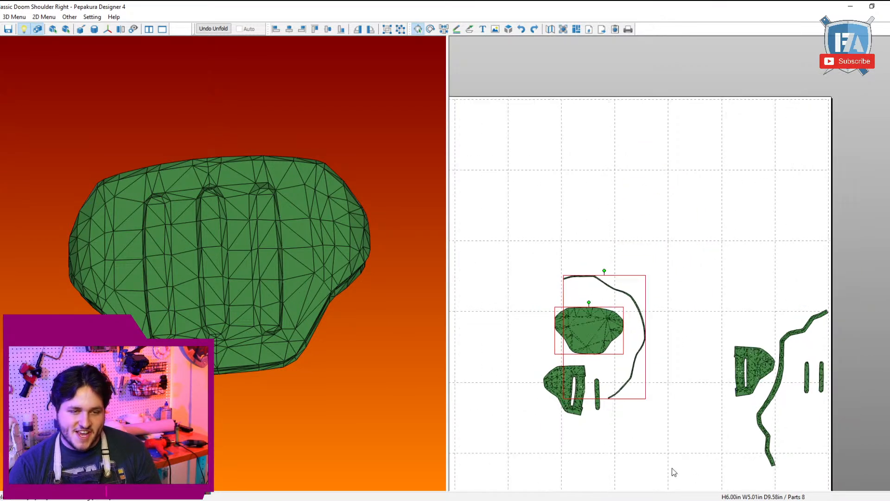
left_click(673, 469)
middle_click_drag(679, 439, 760, 285)
scroll(760, 288, "up", 2)
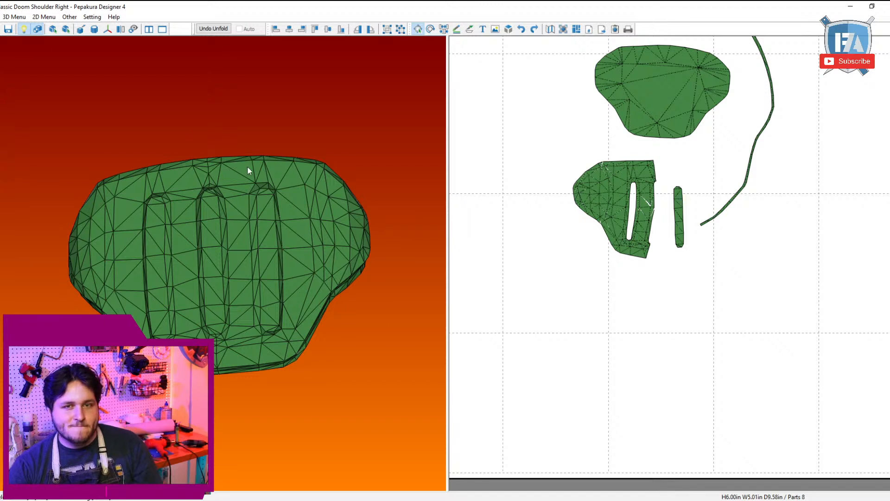
Step: Open the Line Color Tool, exclude cut lines, and erase the fold lines on the backing plate and thin curved strip
left_click(456, 29)
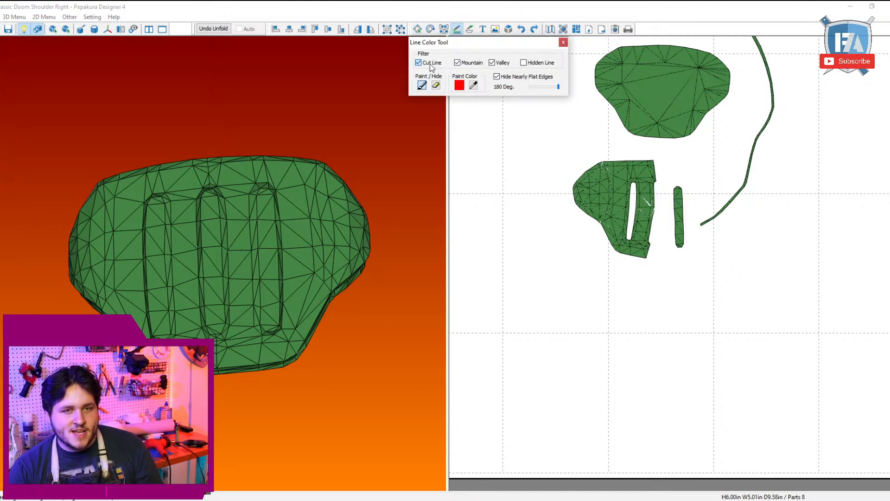
middle_click_drag(635, 120, 649, 206)
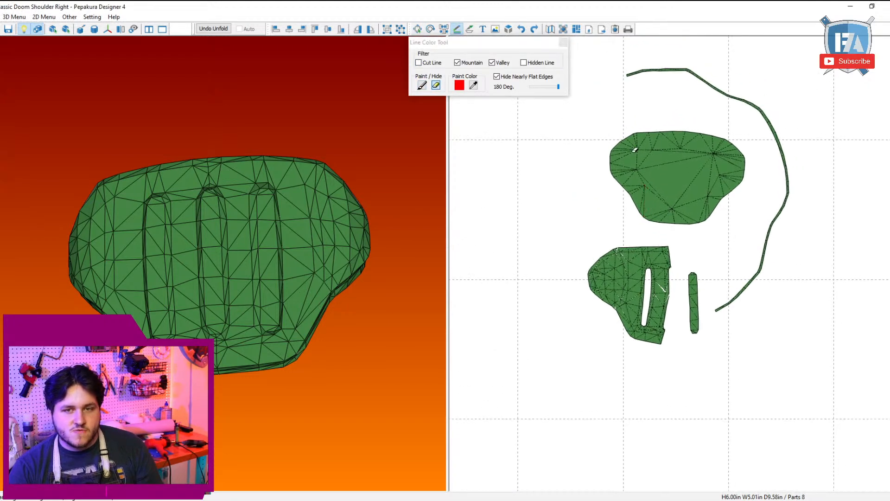
left_click_drag(622, 112, 730, 220)
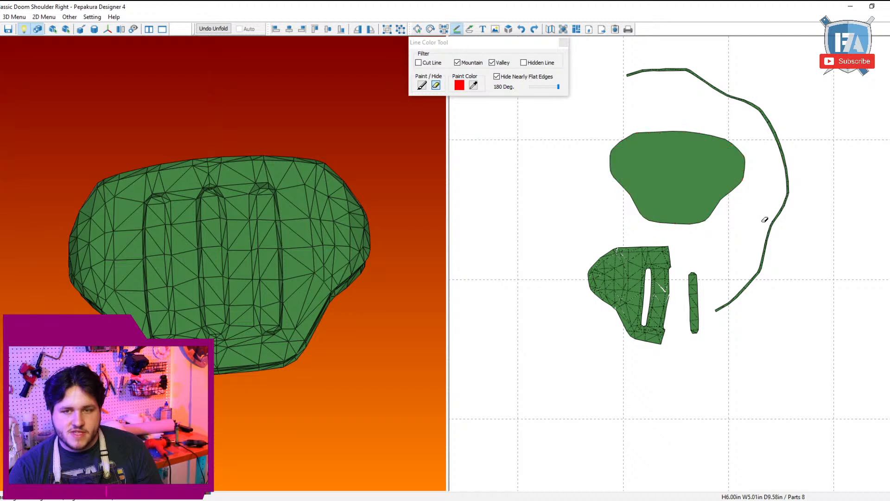
middle_click_drag(765, 219, 754, 230)
left_click_drag(829, 191, 702, 407)
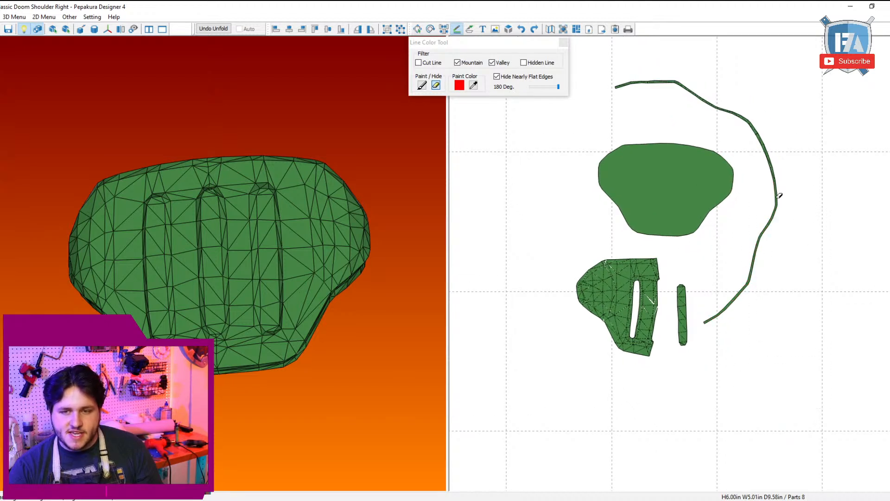
left_click_drag(795, 199, 577, 44)
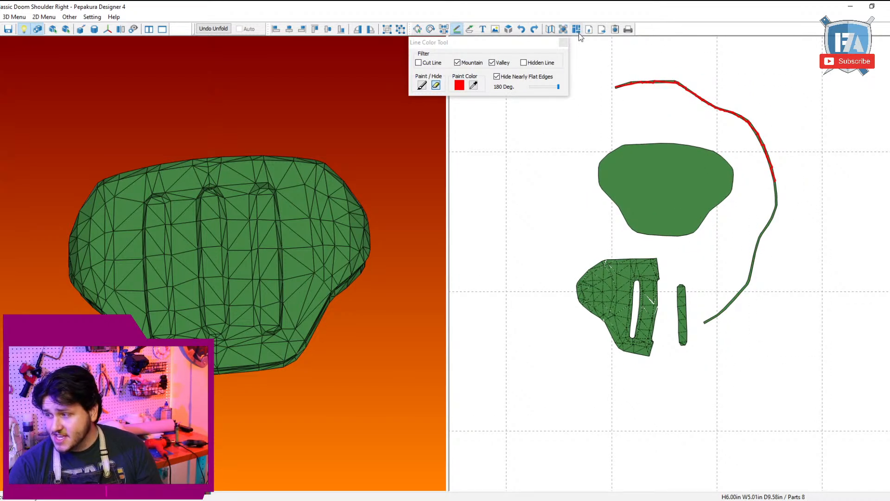
Step: Erase the fold lines across the left plate's outer area and on its separate slot floor
scroll(636, 199, "up", 3)
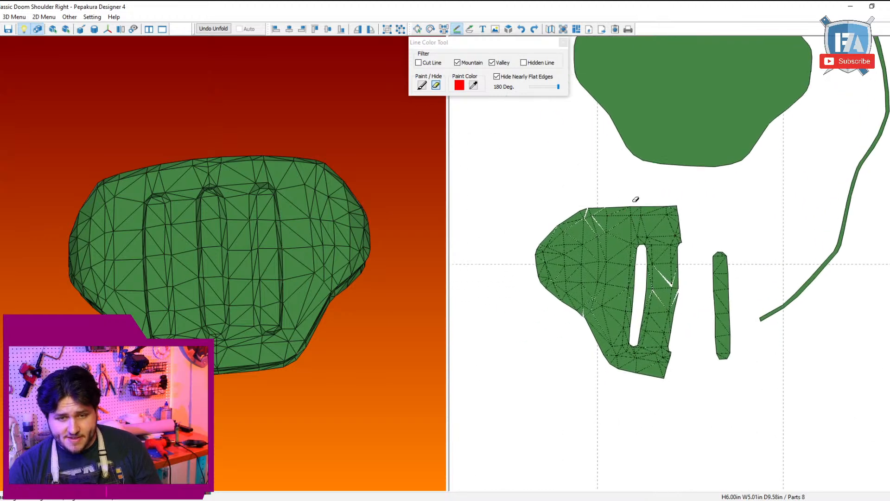
left_click_drag(553, 175, 632, 402)
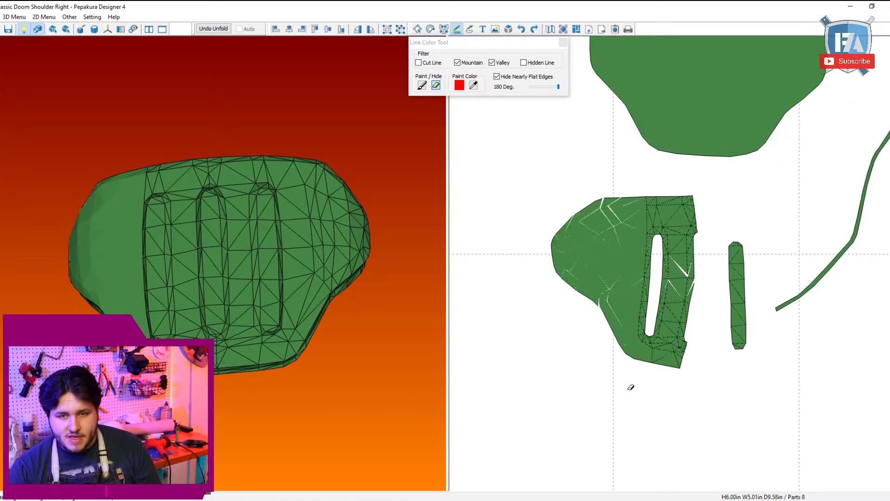
left_click_drag(601, 114, 738, 208)
left_click_drag(737, 211, 715, 231)
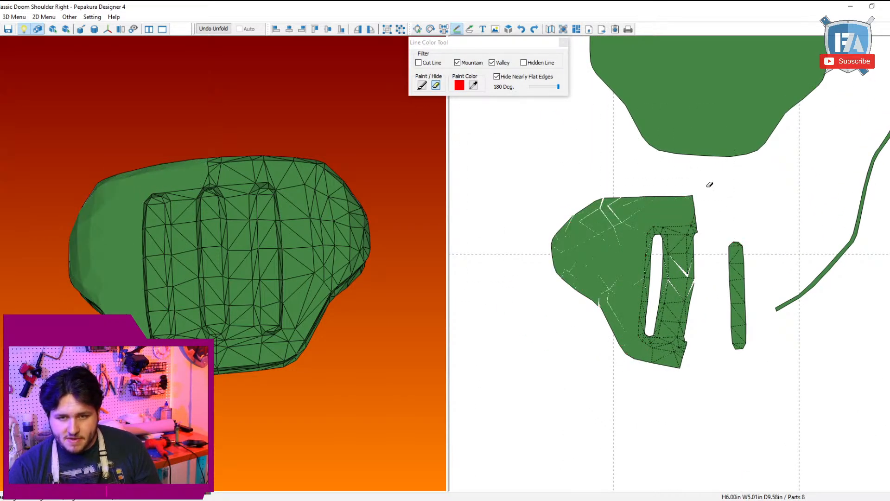
left_click_drag(734, 196, 767, 380)
Step: Erase the fold lines in the band between the left plate's slots, undoing the last stray erasure
scroll(737, 200, "up", 2)
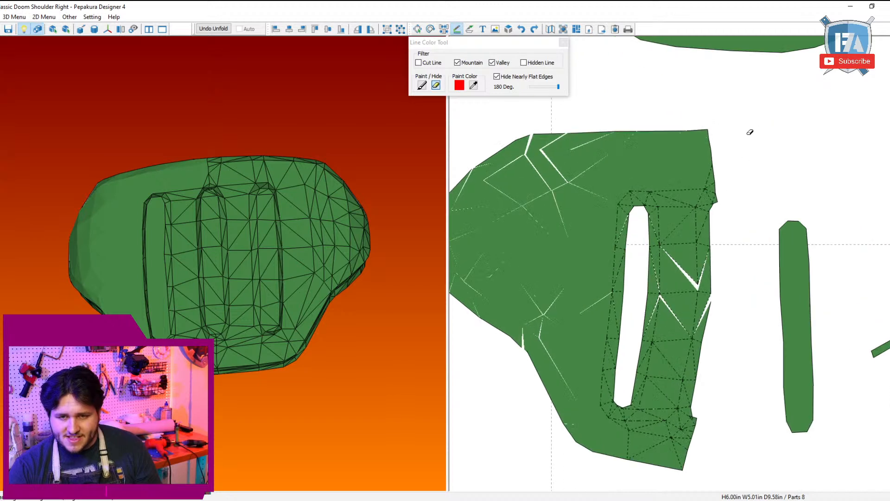
left_click_drag(750, 132, 679, 407)
left_click_drag(668, 404, 687, 461)
left_click(620, 424)
key("ctrl+z")
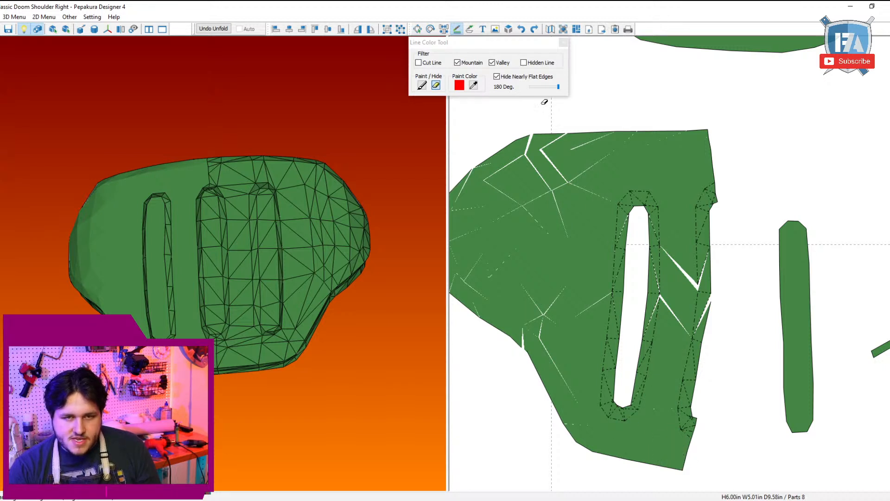
Step: Exclude valley lines, erase the mountain folds across the left plate's slot walls, and turn off the texture display
left_click(492, 64)
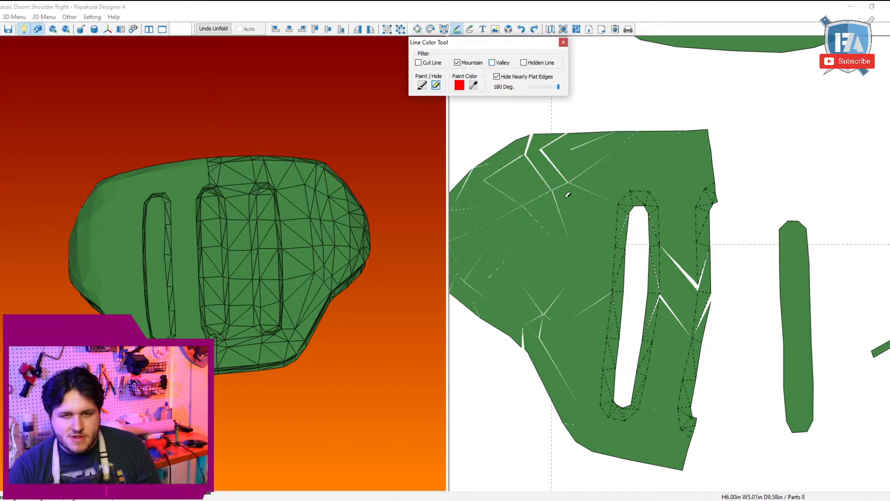
left_click_drag(568, 195, 758, 465)
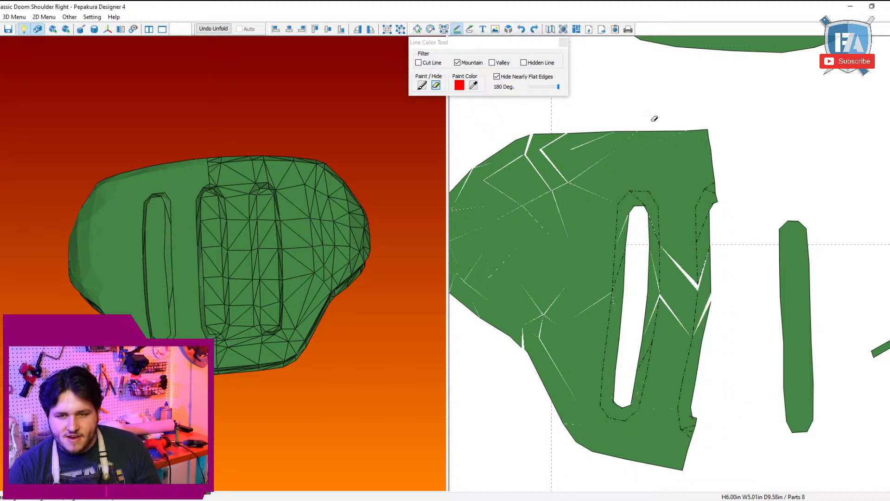
left_click(41, 30)
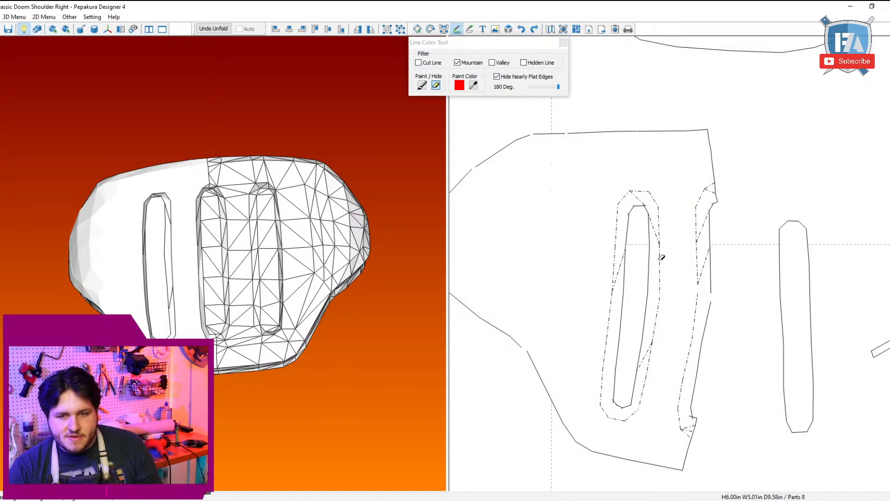
Step: Include valley lines again and erase the leftover diagonals in the left plate's slot walls, keeping the slot outlines
left_click(492, 63)
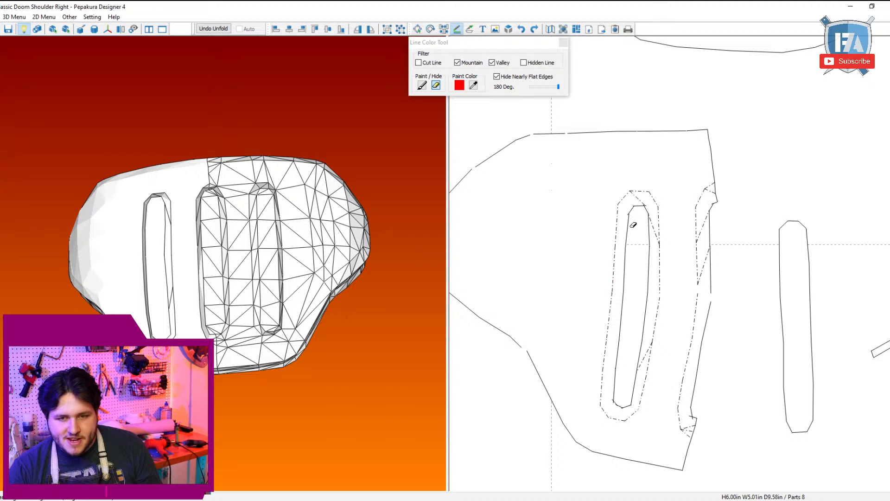
left_click_drag(631, 221, 657, 241)
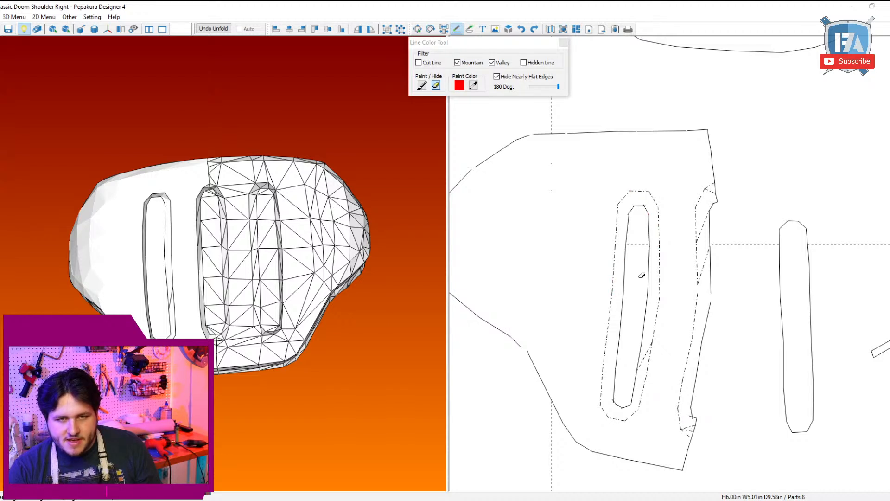
left_click_drag(642, 310, 650, 352)
left_click_drag(738, 281, 708, 192)
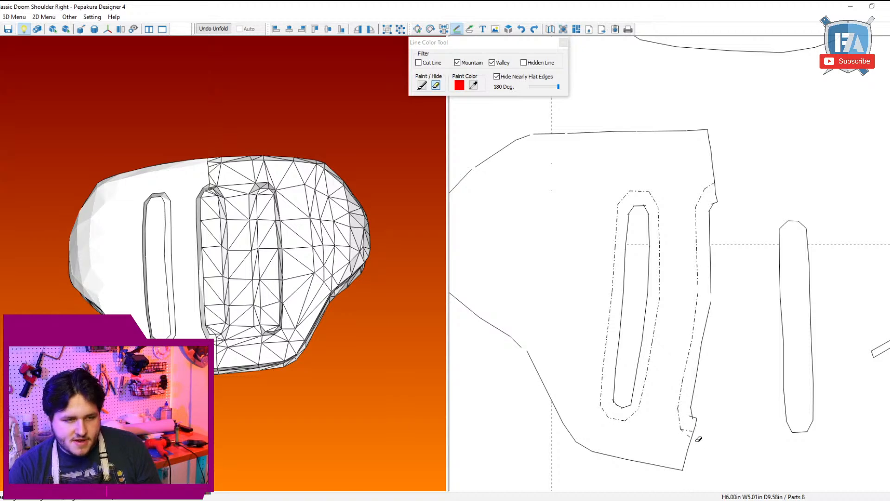
left_click_drag(692, 442, 691, 434)
Step: Exclude valley lines and erase the mountain folds across the whole right plate
scroll(746, 373, "down", 3)
middle_click_drag(801, 321, 390, 302)
scroll(629, 244, "down", 1)
middle_click_drag(632, 242, 579, 303)
left_click(493, 63)
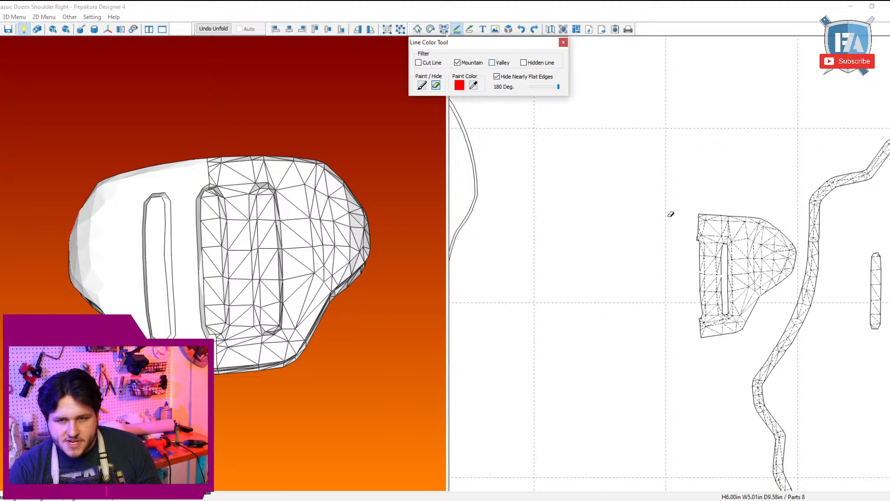
left_click_drag(668, 192, 834, 441)
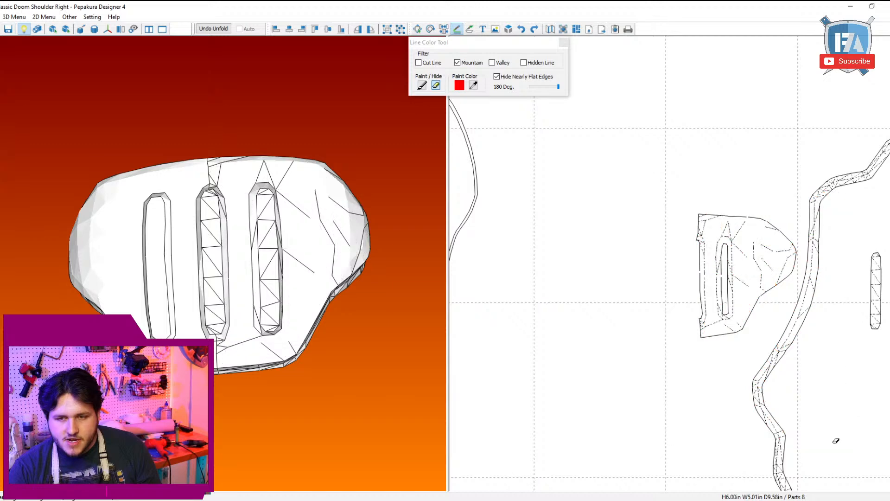
Step: Erase the mountain folds on the long edge strip and the two remaining slot floors
scroll(826, 434, "down", 2)
scroll(820, 430, "up", 2)
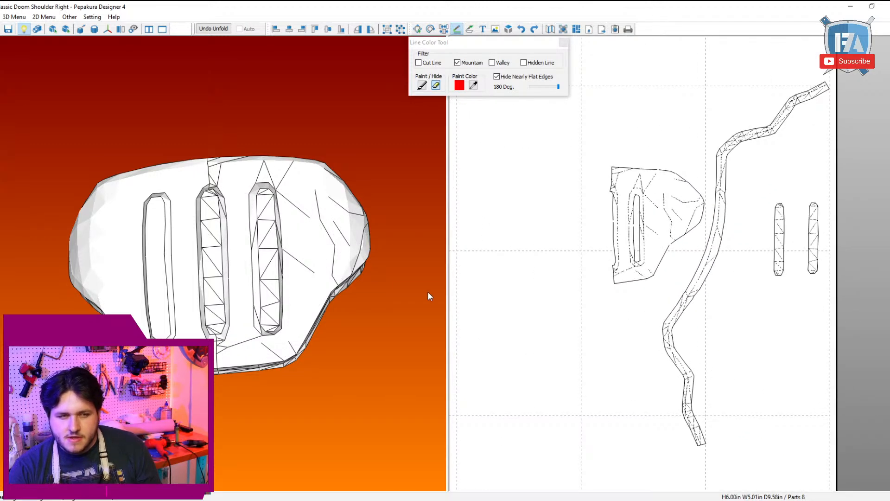
right_click_drag(524, 270, 504, 196)
left_click_drag(597, 218, 688, 394)
middle_click_drag(742, 171, 717, 321)
mouse_move(655, 392)
left_mouse_down()
mouse_move(699, 272)
mouse_move(829, 126)
left_mouse_up()
middle_click_drag(759, 208, 810, 162)
Step: Include valley lines again and erase the leftover folds on the right plate's outer face and lower inner corner
scroll(687, 205, "up", 2)
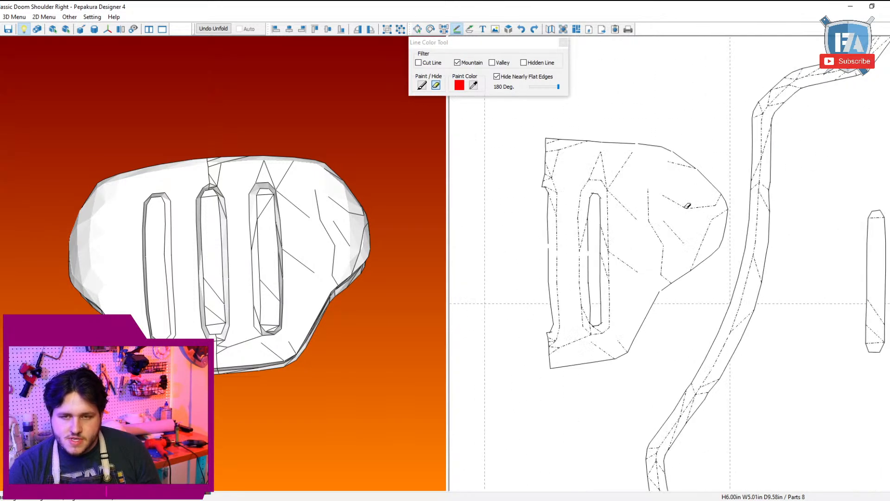
left_click(494, 68)
mouse_move(709, 145)
left_mouse_down()
mouse_move(648, 284)
mouse_move(620, 318)
mouse_move(627, 327)
left_mouse_up()
left_click_drag(632, 385, 535, 345)
middle_click_drag(536, 345, 593, 322)
scroll(543, 331, "up", 2)
left_click_drag(541, 348, 557, 369)
scroll(568, 301, "down", 5)
Step: Erase the stray folds at the right plate's upper inner corner and the diagonals inside its slot walls
middle_click_drag(597, 225, 640, 321)
scroll(638, 320, "up", 4)
left_click_drag(607, 293, 625, 230)
mouse_move(650, 167)
left_mouse_down()
mouse_move(628, 199)
mouse_move(609, 206)
left_mouse_up()
left_click_drag(695, 181, 747, 253)
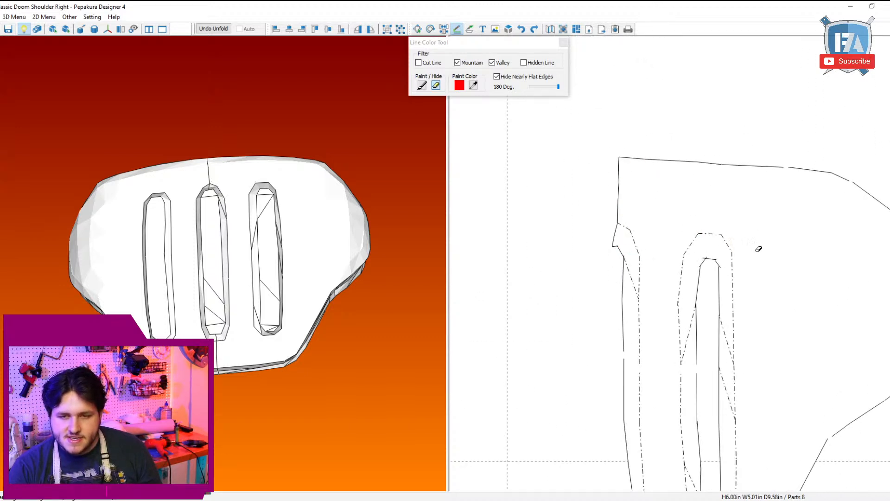
middle_click_drag(757, 248, 742, 117)
mouse_move(728, 108)
left_mouse_down()
mouse_move(696, 235)
mouse_move(702, 357)
left_mouse_up()
left_click(706, 357)
scroll(769, 365, "down", 5)
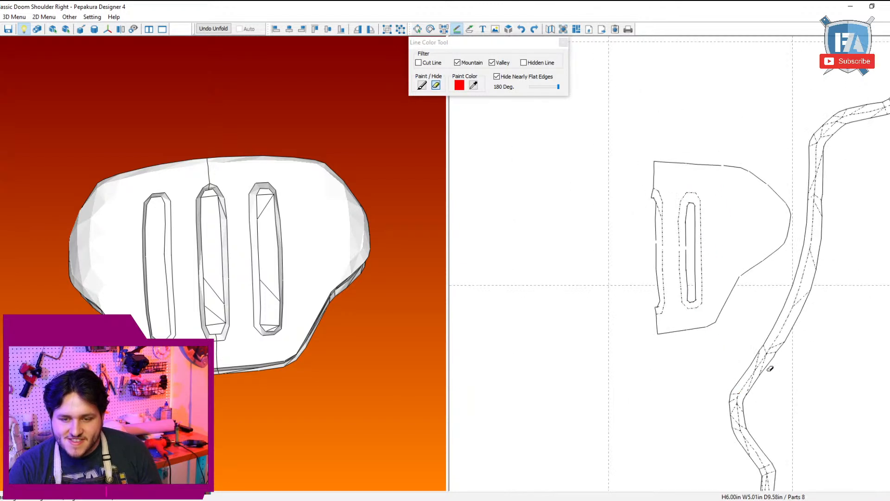
Step: Erase the cross and diagonal folds along the lower part of the long edge strip, keeping its center fold
middle_click_drag(771, 366, 676, 176)
middle_click_drag(674, 397, 701, 292)
scroll(702, 293, "up", 3)
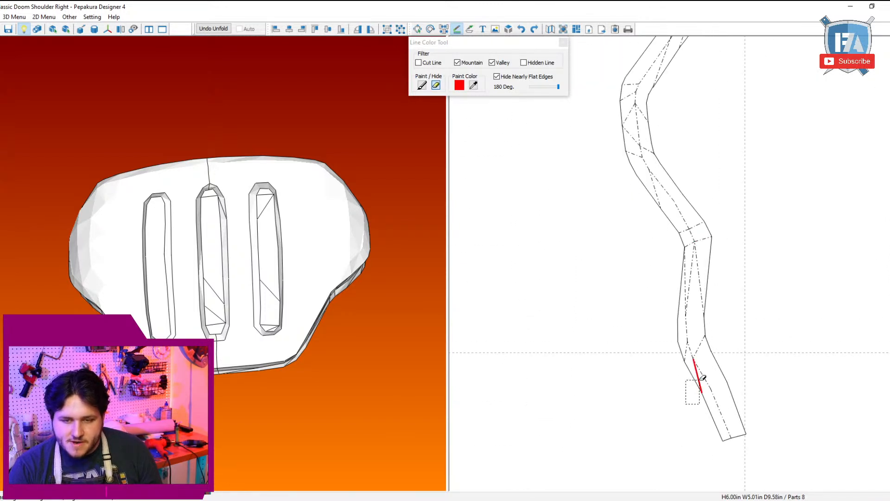
mouse_move(727, 343)
left_mouse_down()
mouse_move(700, 241)
mouse_move(685, 253)
mouse_move(663, 200)
left_mouse_up()
mouse_move(668, 207)
middle_mouse_down()
mouse_move(681, 274)
mouse_move(717, 357)
middle_mouse_up()
left_click_drag(634, 355, 676, 223)
mouse_move(716, 252)
left_mouse_down()
mouse_move(703, 305)
mouse_move(693, 268)
mouse_move(711, 222)
mouse_move(702, 233)
left_mouse_up()
key("ctrl+z")
middle_click_drag(741, 200, 721, 281)
left_click_drag(720, 288, 712, 274)
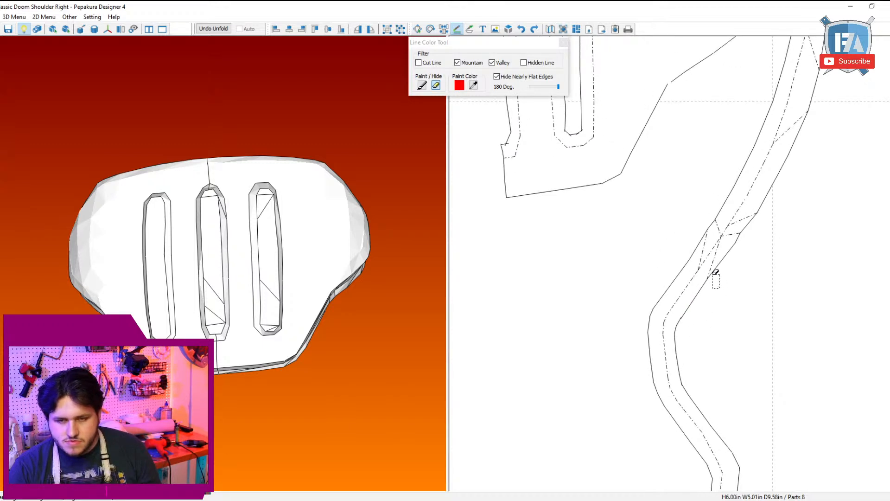
Step: Erase the cross and diagonal folds along the middle of the long edge strip, leaving the center fold
mouse_move(690, 202)
left_mouse_down()
mouse_move(711, 212)
mouse_move(712, 234)
mouse_move(742, 215)
left_mouse_up()
middle_click_drag(851, 156, 829, 313)
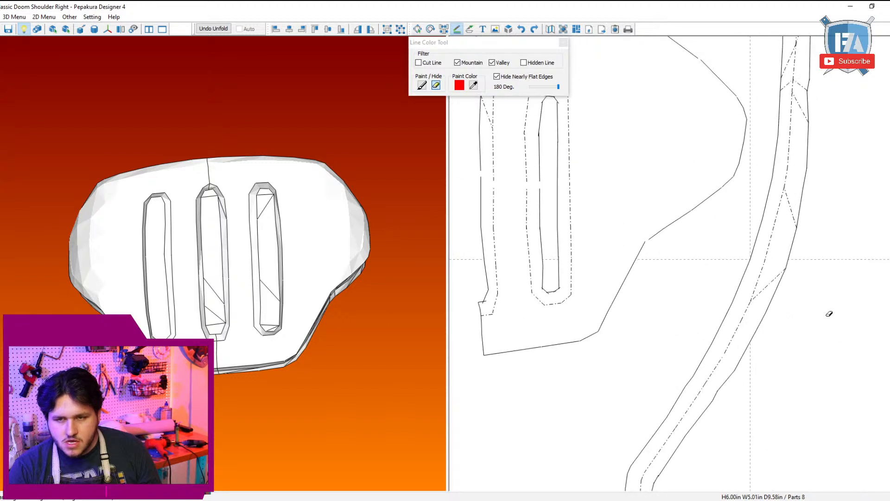
mouse_move(802, 293)
left_mouse_down()
mouse_move(787, 261)
mouse_move(805, 197)
left_mouse_up()
middle_click_drag(821, 165, 831, 375)
mouse_move(844, 343)
left_mouse_down()
mouse_move(821, 286)
mouse_move(790, 302)
left_mouse_up()
left_click_drag(796, 267, 796, 255)
mouse_move(781, 200)
left_mouse_down()
mouse_move(806, 154)
mouse_move(827, 160)
left_mouse_up()
mouse_move(838, 250)
left_mouse_down()
mouse_move(816, 202)
mouse_move(842, 168)
left_mouse_up()
middle_click_drag(843, 171, 683, 305)
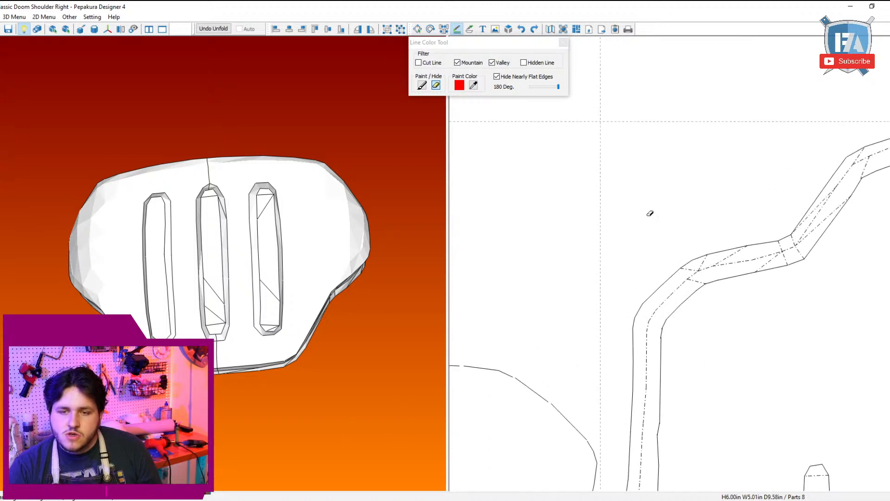
Step: Erase the cross and diagonal folds along the upper part of the long edge strip through to its tip, keeping the center fold
mouse_move(650, 213)
left_mouse_down()
mouse_move(751, 245)
mouse_move(756, 258)
mouse_move(736, 257)
left_mouse_up()
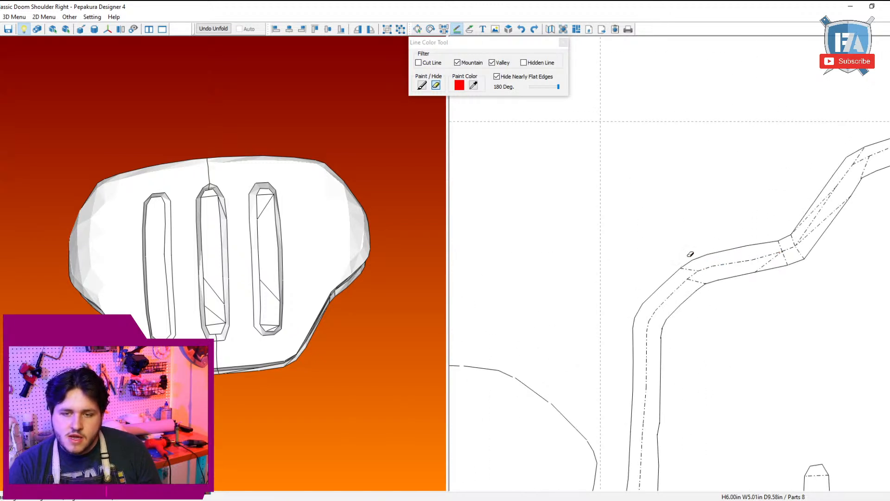
left_click_drag(678, 258, 689, 271)
left_click_drag(716, 299, 704, 278)
left_click_drag(748, 280, 768, 265)
left_click_drag(786, 268, 807, 254)
mouse_move(766, 232)
left_mouse_down()
mouse_move(789, 246)
mouse_move(844, 194)
left_mouse_up()
middle_click_drag(844, 210, 677, 330)
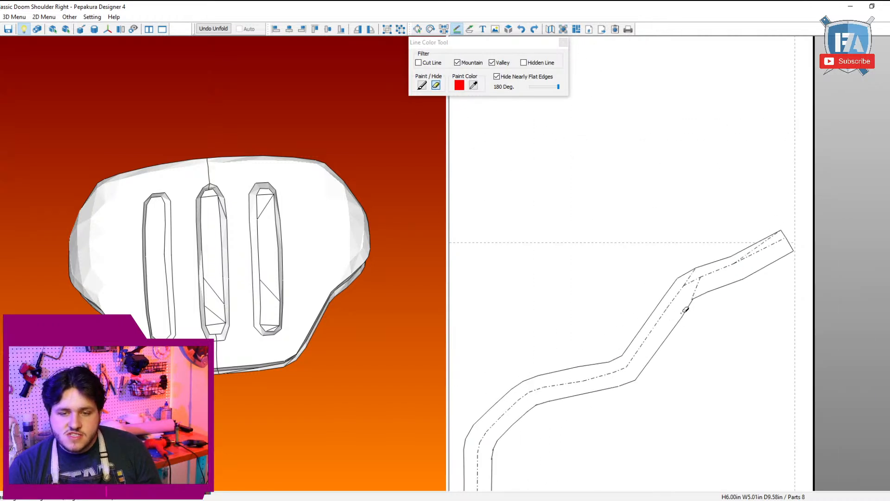
mouse_move(683, 315)
left_mouse_down()
mouse_move(707, 280)
mouse_move(696, 272)
left_mouse_up()
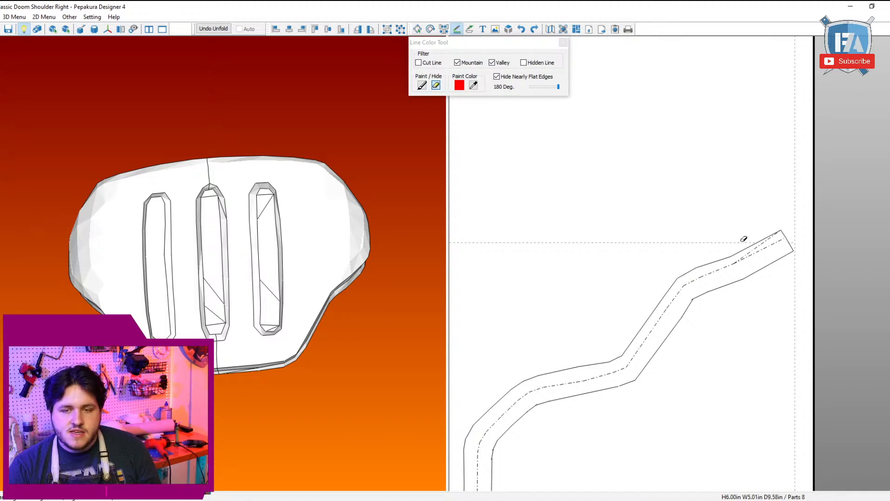
left_click_drag(747, 240, 782, 232)
Step: Erase all folds inside the two narrow slot pieces beside the long edge strip and finish editing the line colors
scroll(728, 292, "down", 3)
middle_click_drag(729, 362, 743, 107)
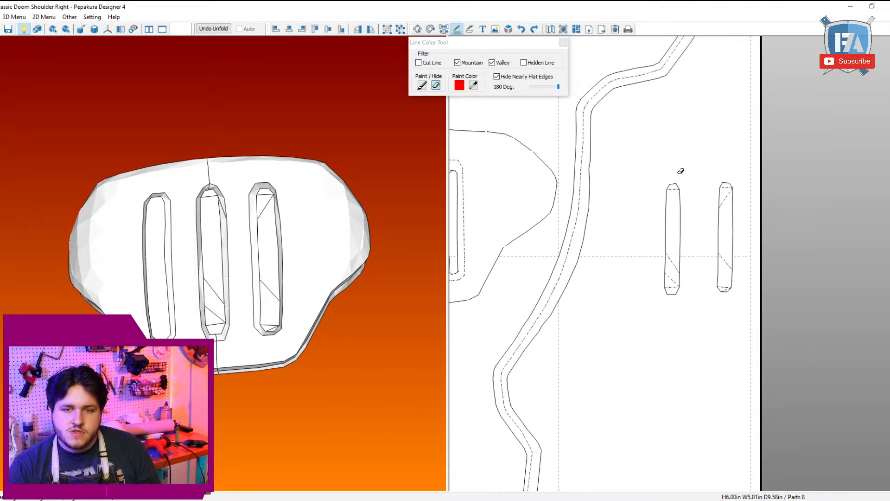
left_click_drag(666, 167, 740, 299)
scroll(717, 312, "down", 7)
mouse_move(692, 331)
middle_mouse_down()
mouse_move(746, 329)
mouse_move(803, 351)
middle_mouse_up()
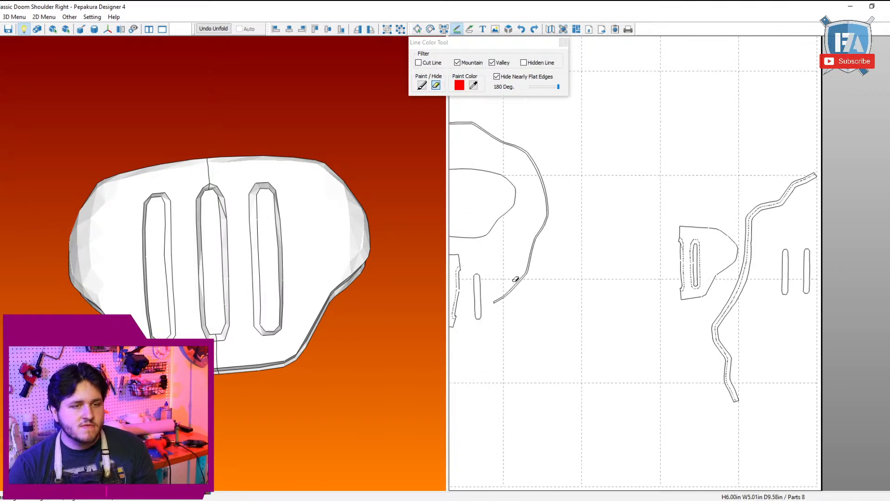
mouse_move(541, 303)
middle_mouse_down()
mouse_move(739, 358)
mouse_move(534, 292)
middle_mouse_up()
scroll(679, 258, "up", 4)
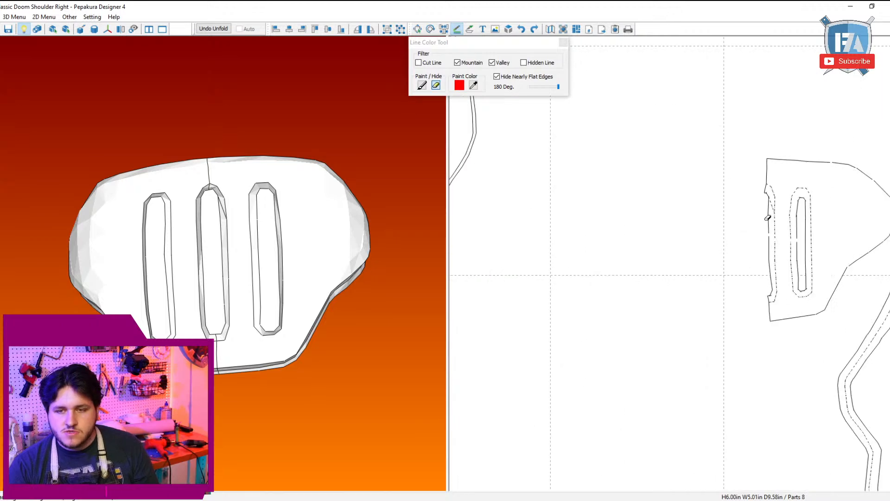
scroll(666, 257, "down", 7)
key("Escape")
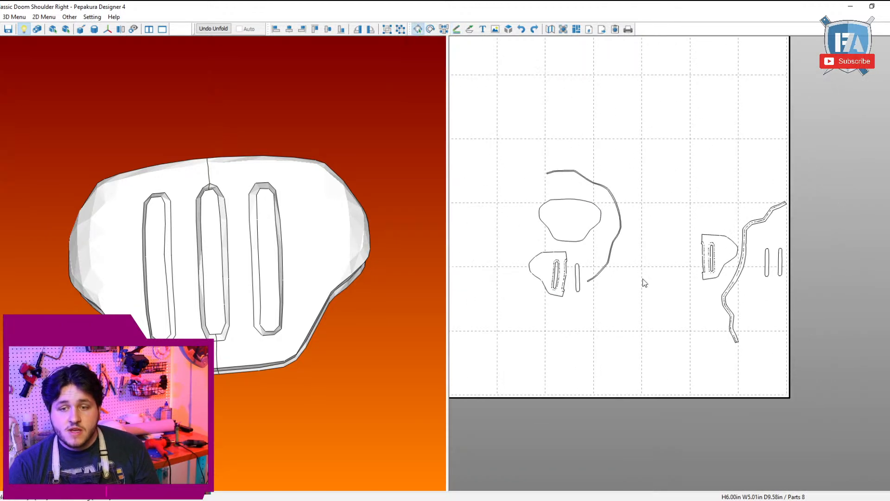
Step: Separate the right plate, its long edge strip and the two slot pieces onto their own page
left_click_drag(848, 356, 694, 172)
scroll(695, 190, "down", 3)
middle_click_drag(708, 274, 819, 382)
left_click_drag(835, 381, 653, 289)
left_click_drag(675, 308, 774, 396)
scroll(775, 397, "down", 5)
middle_click_drag(770, 393, 786, 463)
left_click_drag(718, 378, 478, 19)
scroll(556, 263, "up", 3)
middle_click_drag(587, 287, 633, 87)
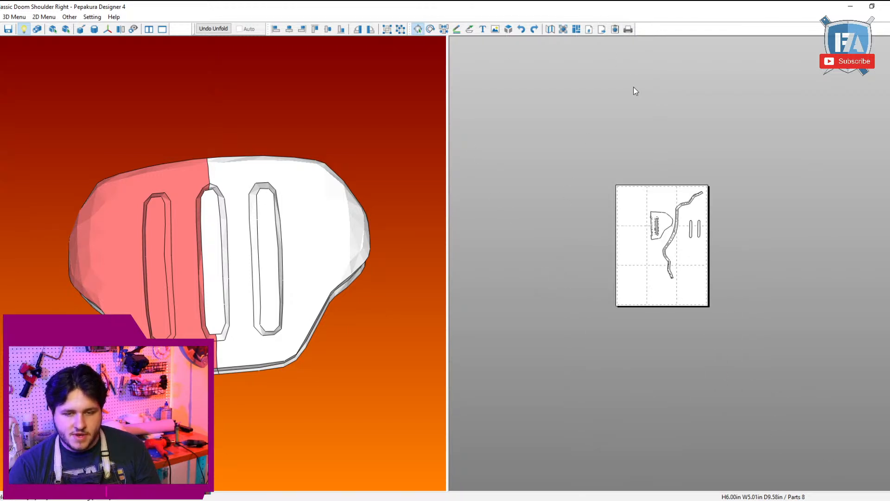
Step: Move the right plate to the page's upper-left corner and place the two slot pieces side by side just below it
scroll(633, 87, "up", 3)
middle_click_drag(630, 183, 661, 241)
scroll(695, 231, "up", 2)
scroll(711, 226, "down", 2)
left_click_drag(682, 225, 622, 176)
left_click_drag(736, 245, 613, 228)
left_click(776, 315)
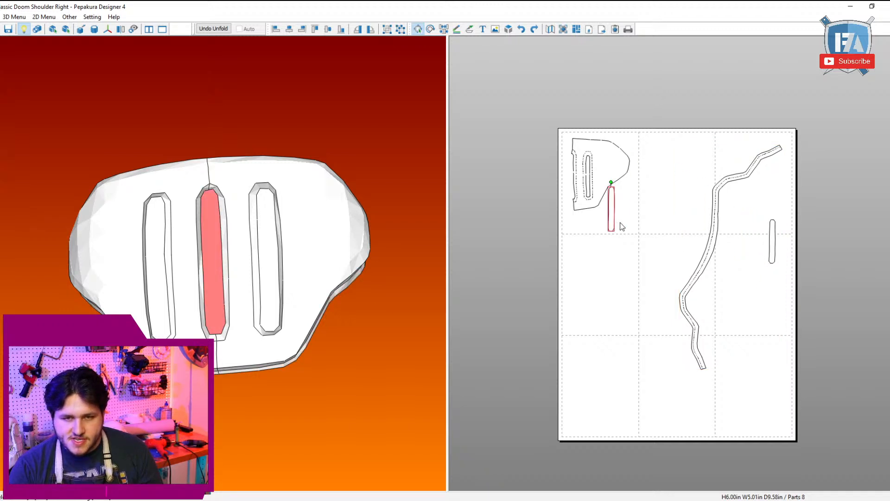
left_click_drag(774, 248, 627, 217)
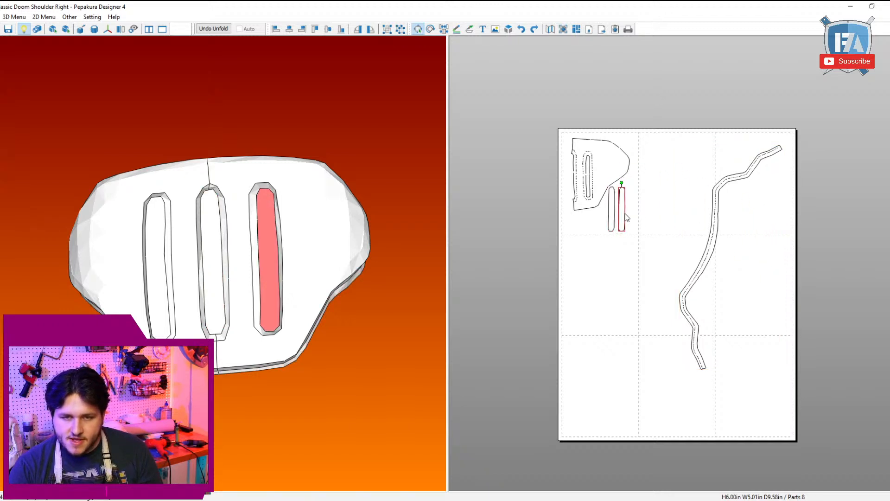
left_click_drag(722, 213, 701, 227)
left_click(673, 266)
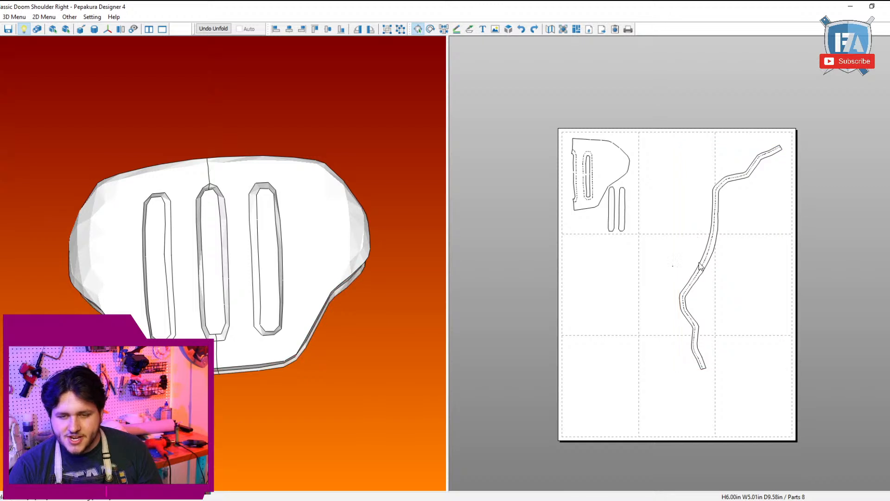
Step: Move the long edge strip beneath the plate and rotate it upright so it fits within a single column of pages
left_click_drag(704, 261, 602, 301)
left_click(635, 182)
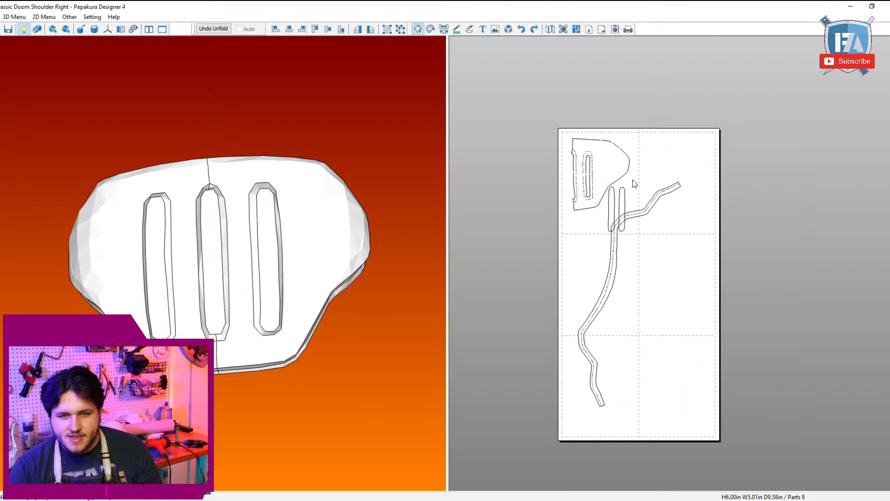
left_click(653, 204)
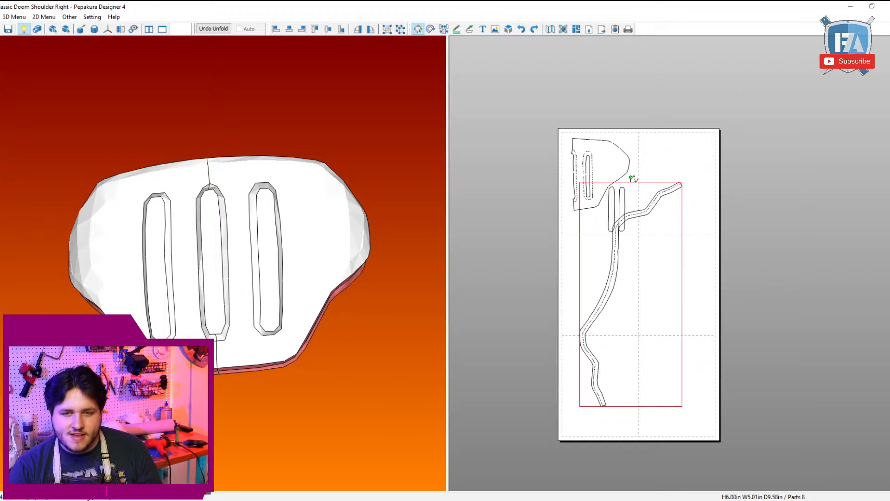
left_click_drag(633, 179, 584, 300)
middle_click_drag(624, 277, 628, 284)
Step: Move both slot pieces together off the edge strip into the empty space beside its upper half
scroll(623, 280, "up", 4)
left_click_drag(592, 246, 548, 119)
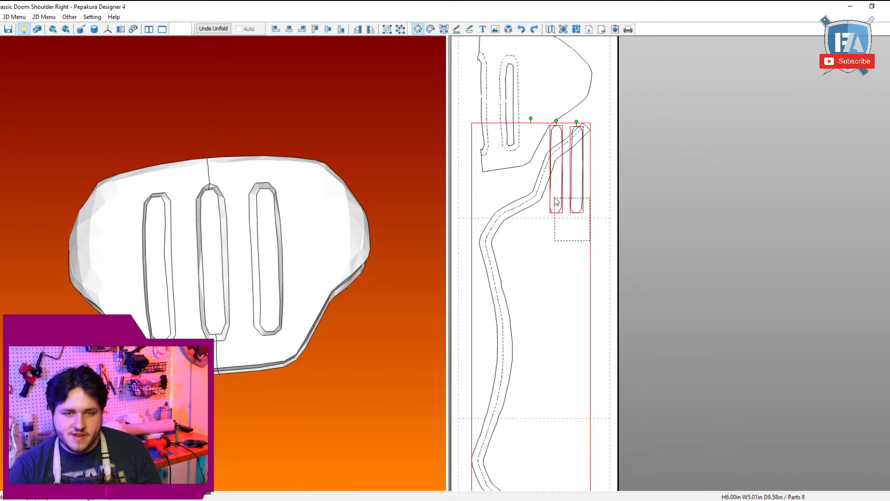
left_click_drag(578, 237, 563, 340)
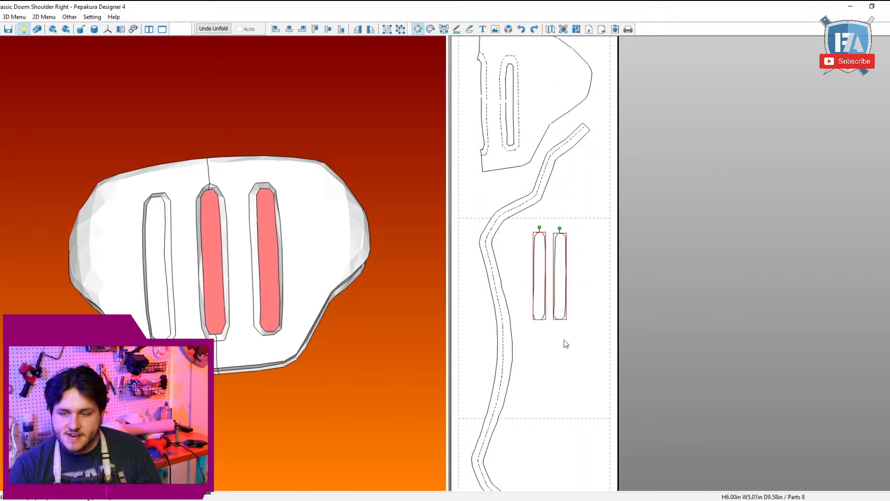
scroll(571, 340, "down", 1)
middle_click_drag(608, 339, 715, 280)
scroll(713, 317, "down", 1)
scroll(717, 283, "down", 1)
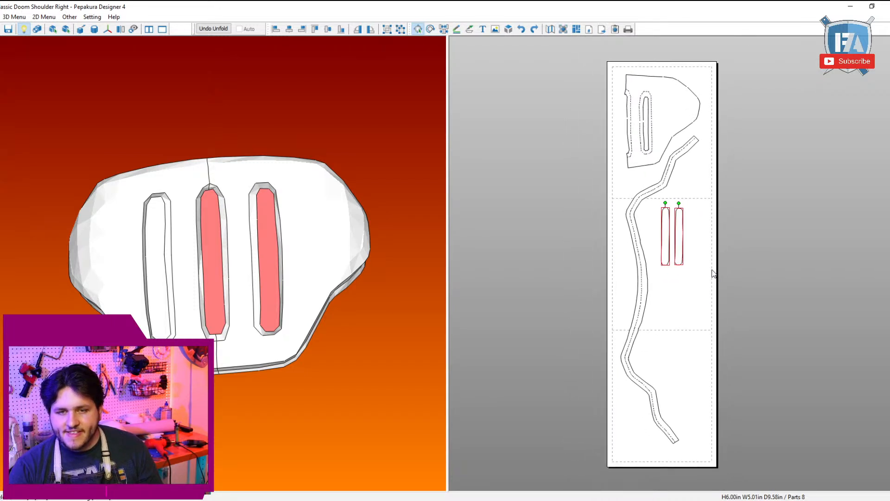
Step: Open Classic Doom Guy Shin Right.pdo from Downloads and cancel its model scale settings
left_click_drag(266, 218, 352, 185)
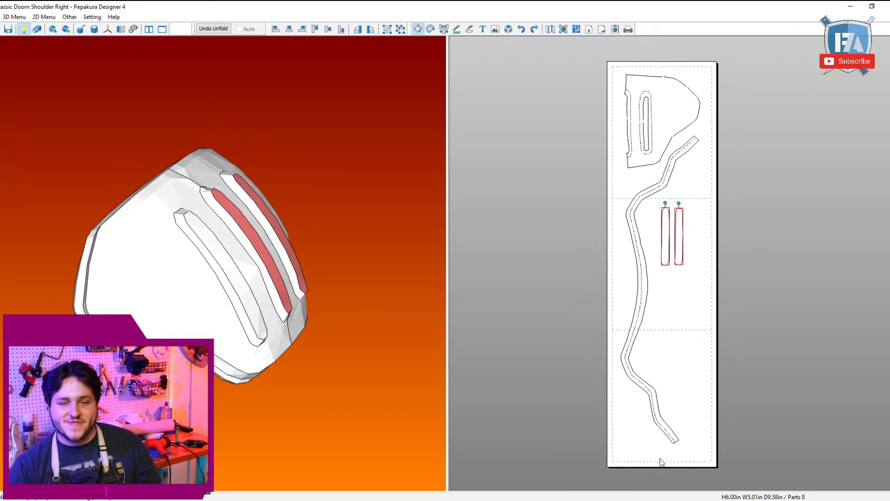
left_click_drag(51, 76, 5, 37)
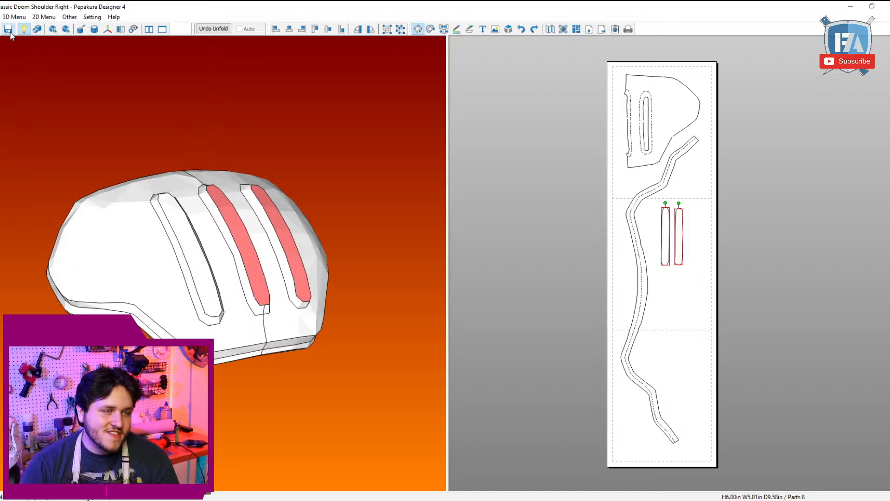
key("ctrl+o")
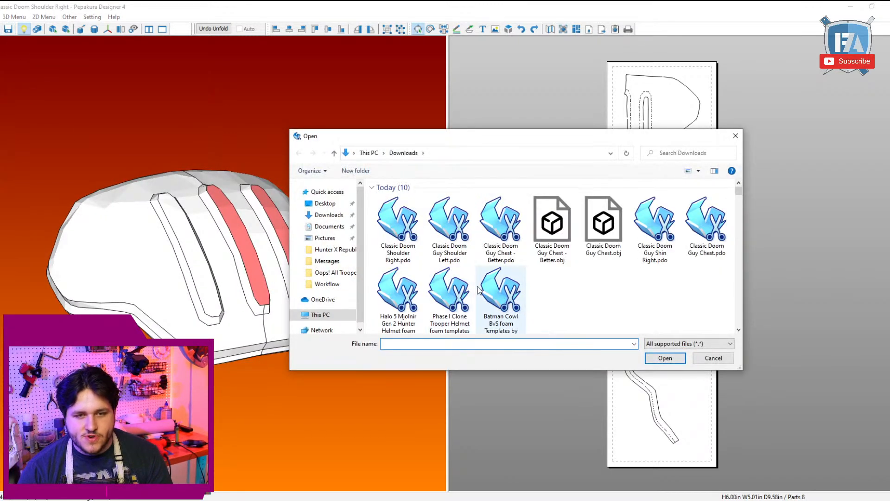
left_click(459, 229)
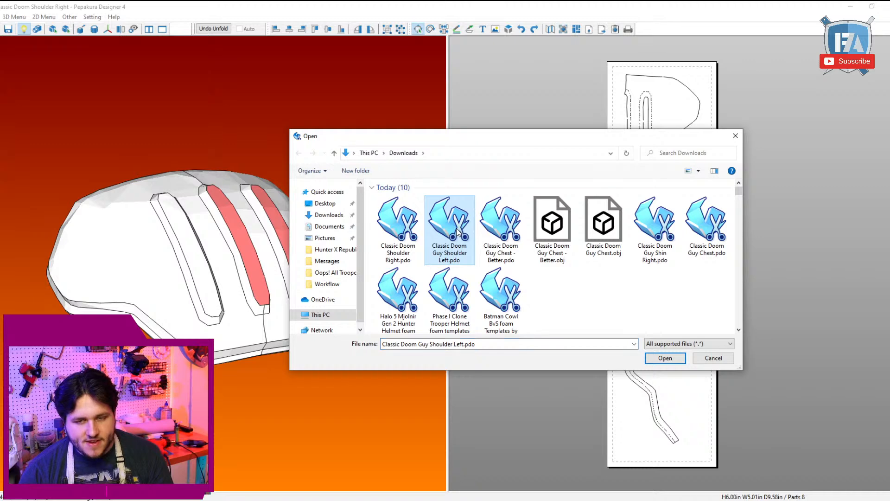
double_click(642, 232)
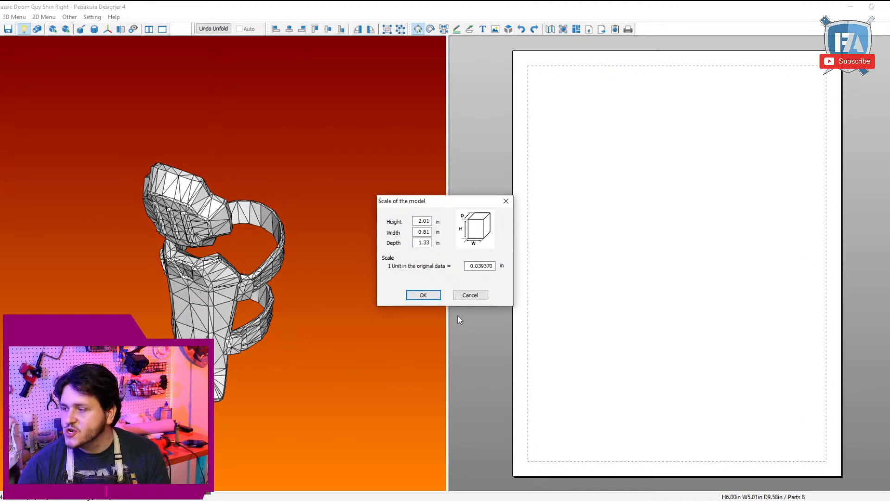
left_click(485, 297)
Step: Examine the shin and knee armor model from the front and both sides, including its straps
left_click_drag(282, 305, 334, 295)
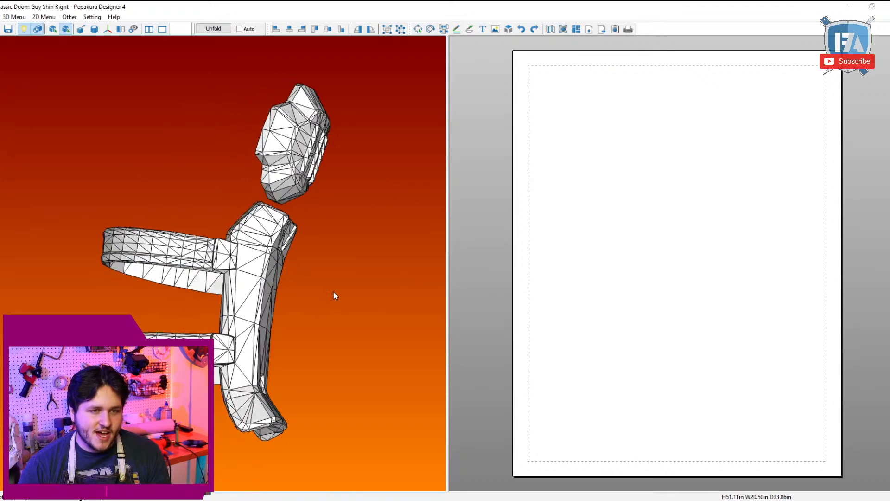
right_click_drag(334, 292, 537, 267)
scroll(536, 267, "up", 3)
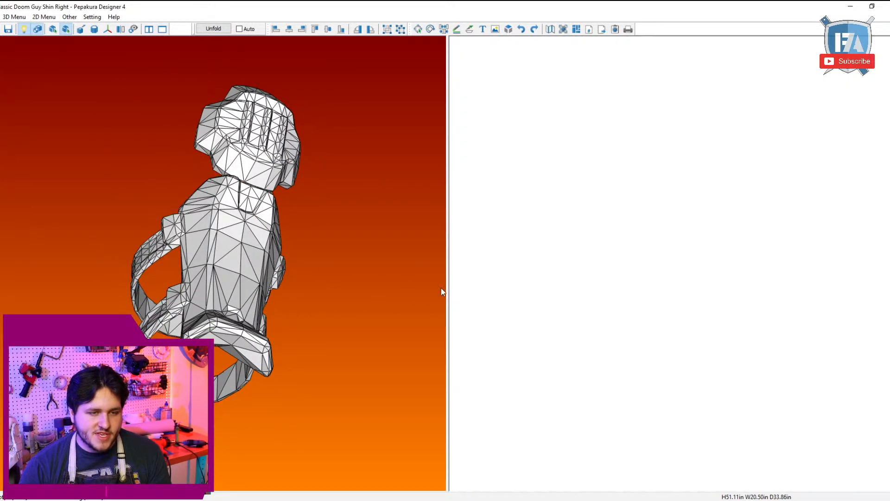
scroll(575, 293, "down", 5)
right_click_drag(197, 228, 219, 247)
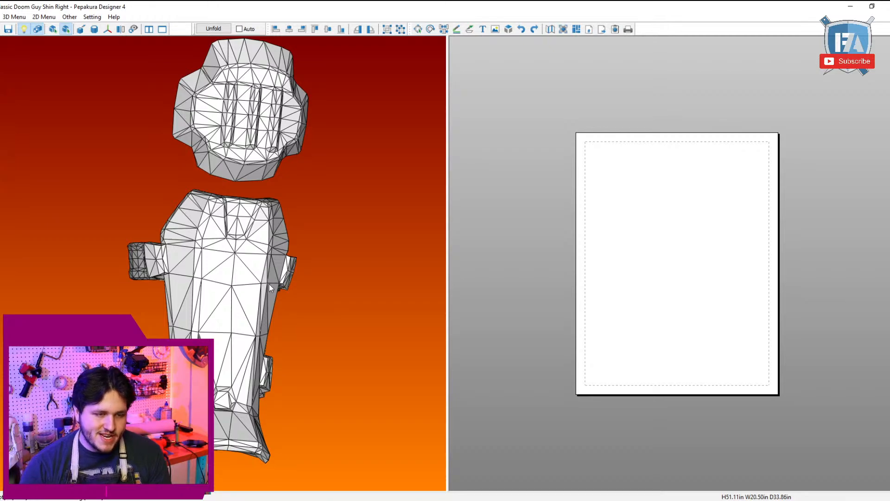
right_click_drag(271, 287, 526, 268)
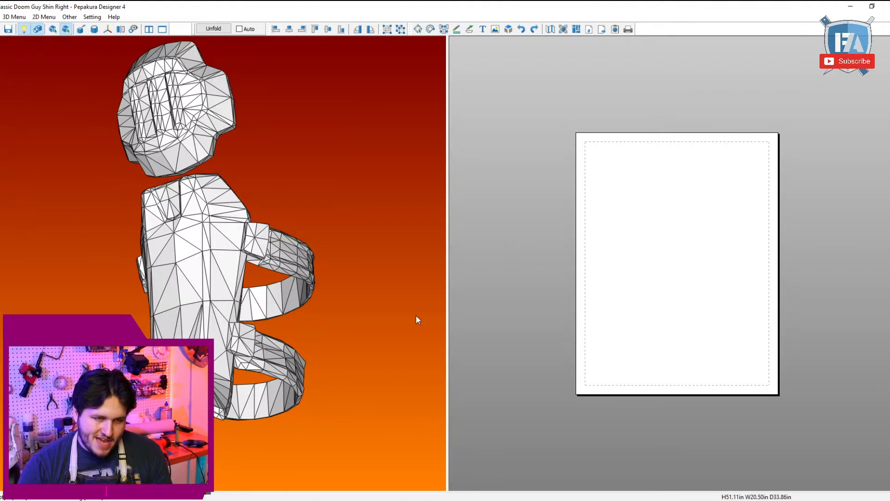
right_click_drag(180, 224, 191, 217)
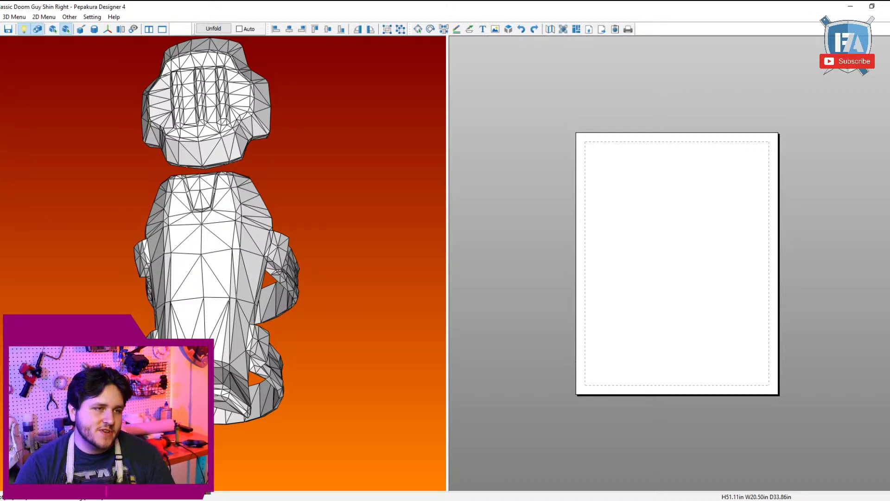
Step: Open Classic Doom Guy Shoulder Left.pdo from Downloads and cancel its model scale settings
key("ctrl+o")
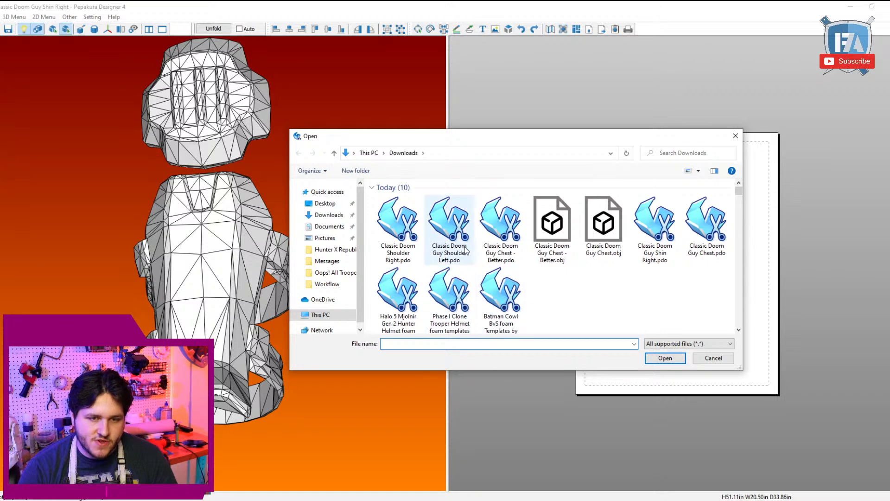
double_click(457, 232)
left_click(470, 294)
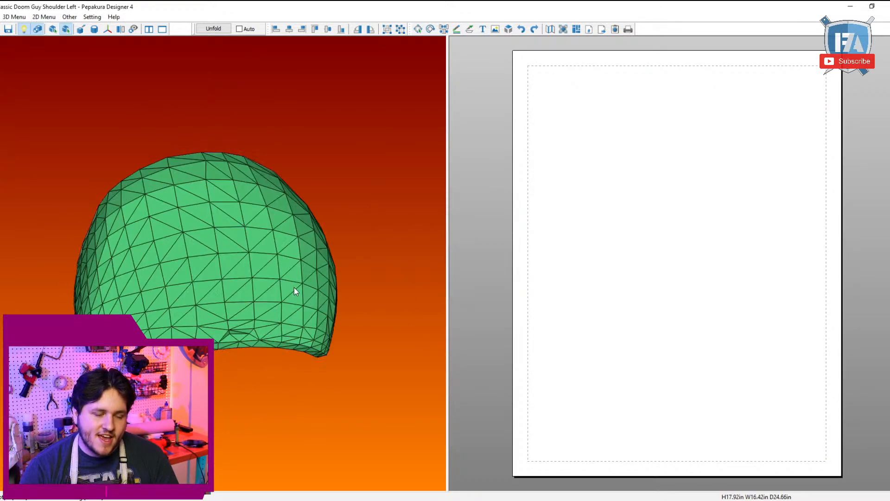
Step: Switch the 3D model to specifying cutline edges, with edge selection set to Edges Between Two Points
left_click(14, 17)
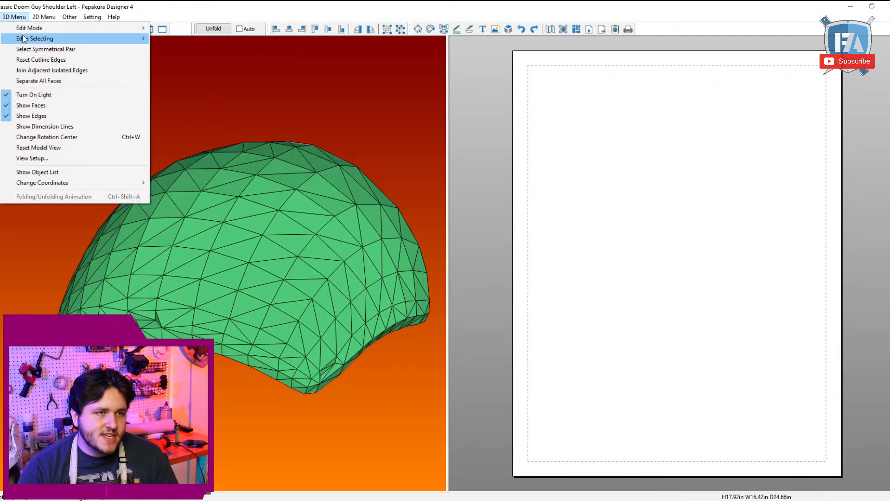
mouse_move(27, 31)
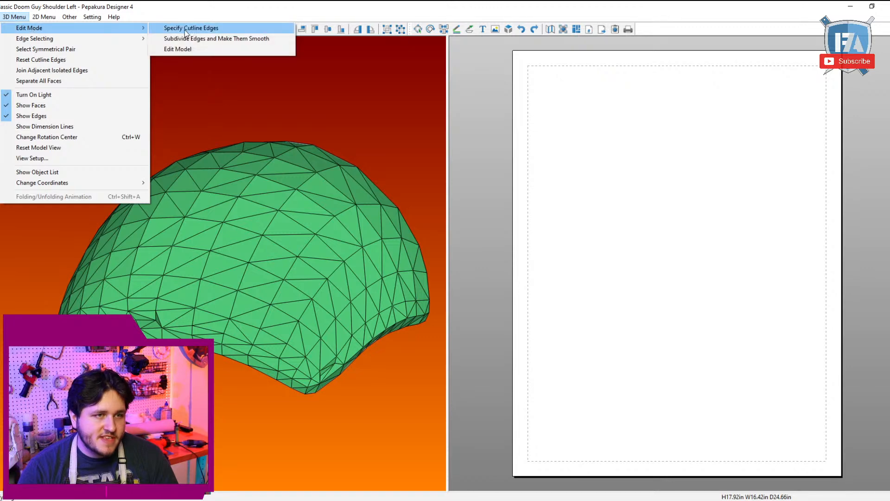
left_click(178, 32)
left_click(13, 17)
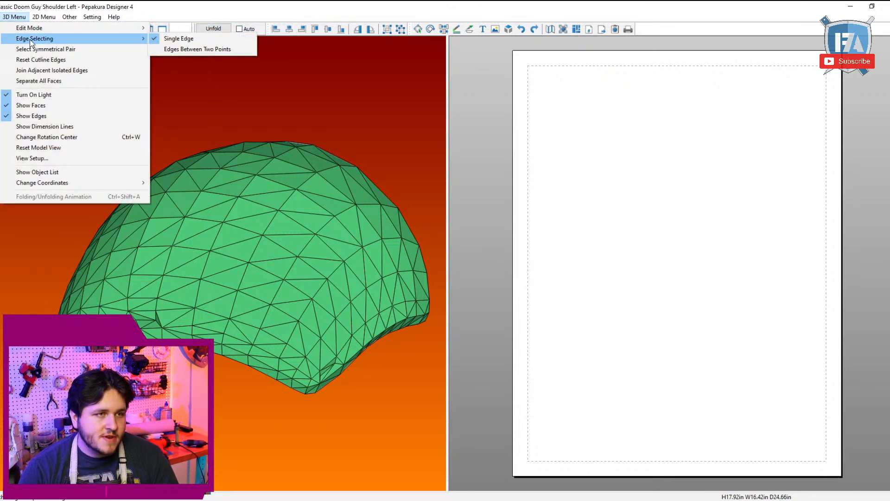
left_click(185, 43)
Step: Mark cut lines around the small recess in the middle of the shoulder's lower front and along the rim's outer edge toward the corner
left_click_drag(235, 255, 258, 356)
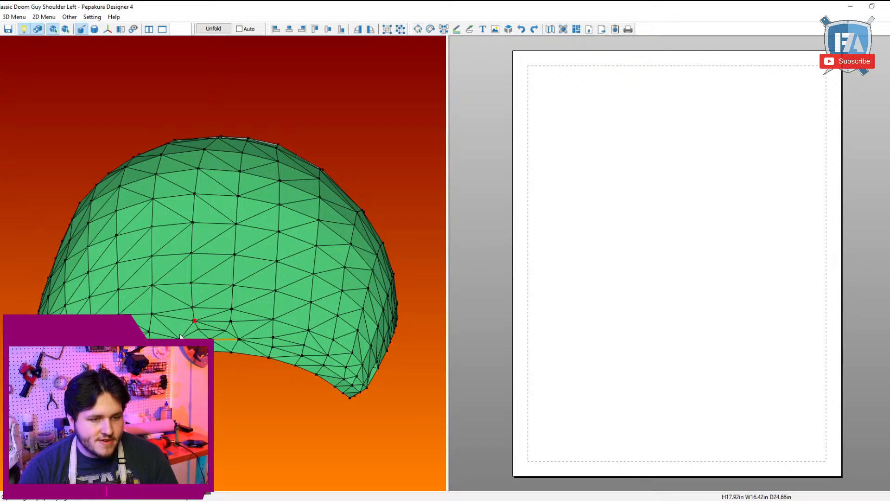
left_click(232, 325)
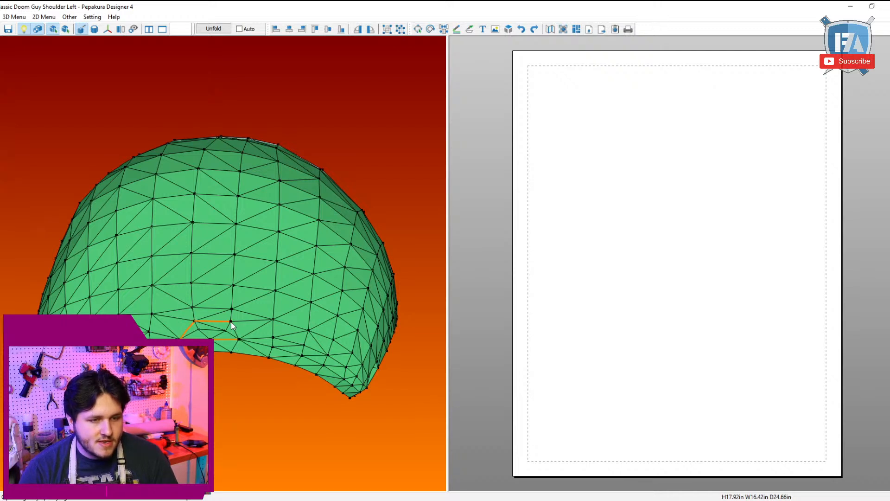
left_click(273, 348)
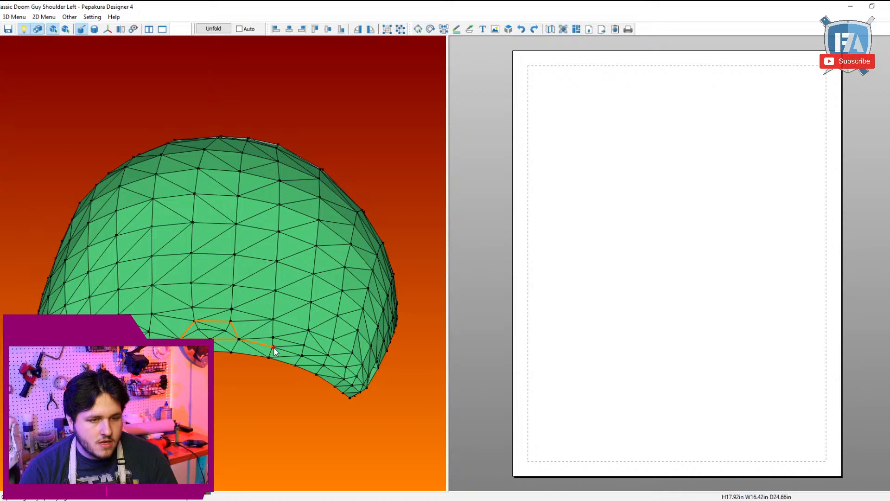
left_click_drag(274, 351, 217, 363)
left_click(226, 362)
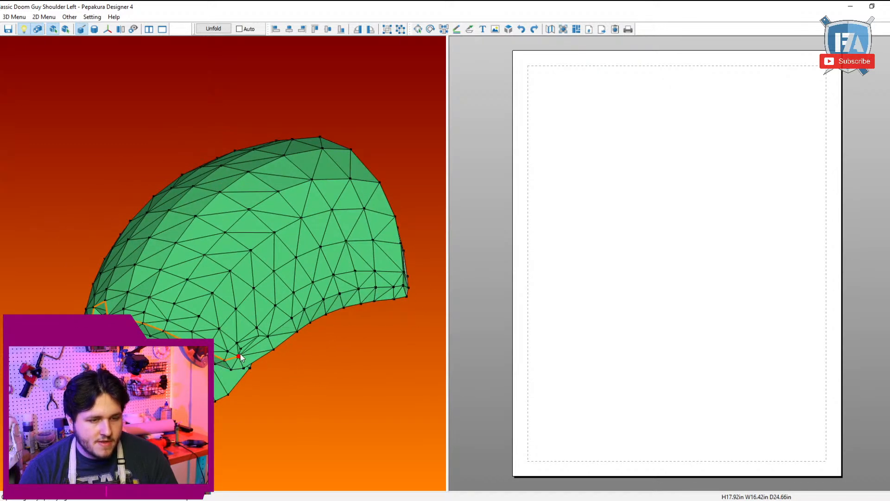
Step: Mark cut lines around the recess near the shoulder's pointed corner and continue them along the lower rim's outer edge to the far end
left_click(242, 357)
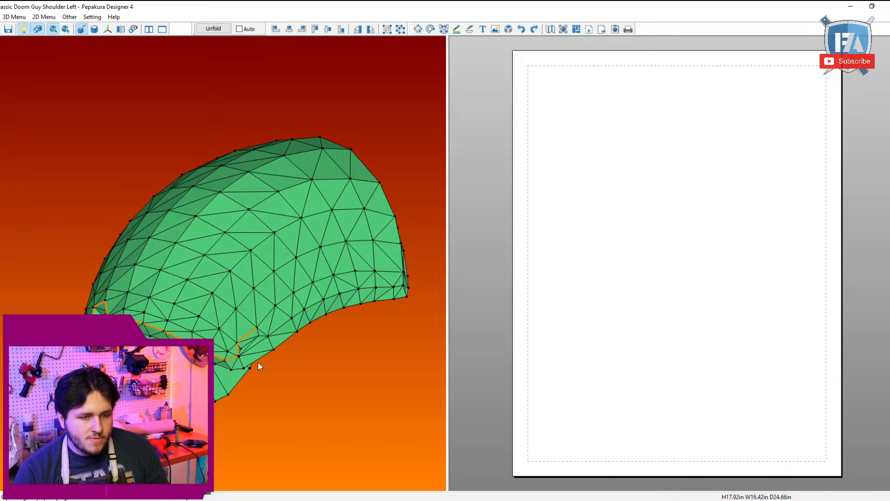
left_click(269, 341)
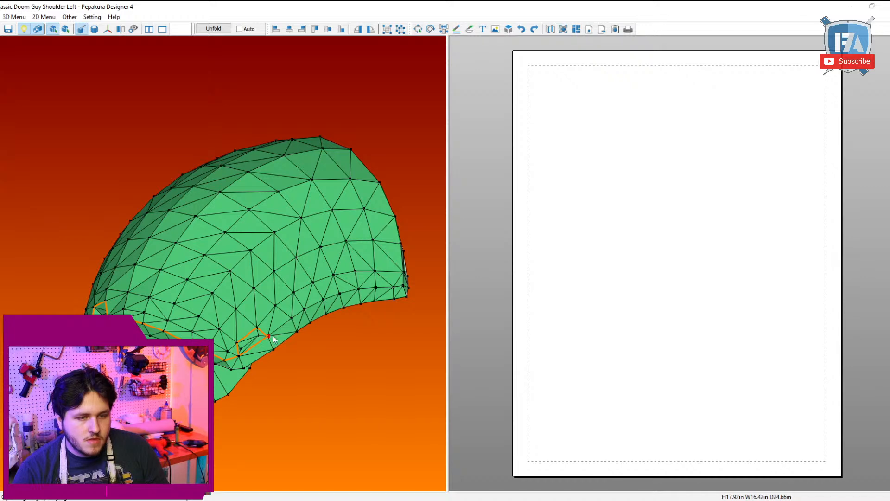
right_click_drag(405, 285, 376, 331)
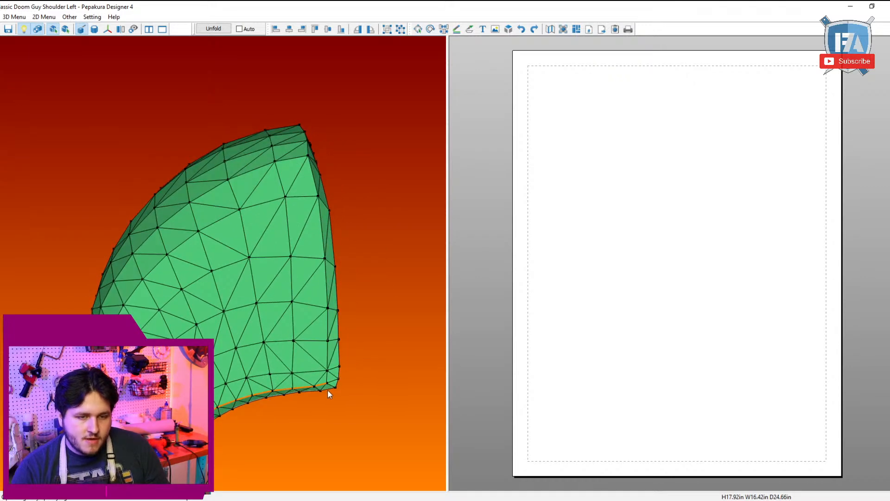
Step: Continue the cut line along the outer rim edge over the shoulder's open arch and around its opposite end
right_click_drag(306, 148, 189, 175)
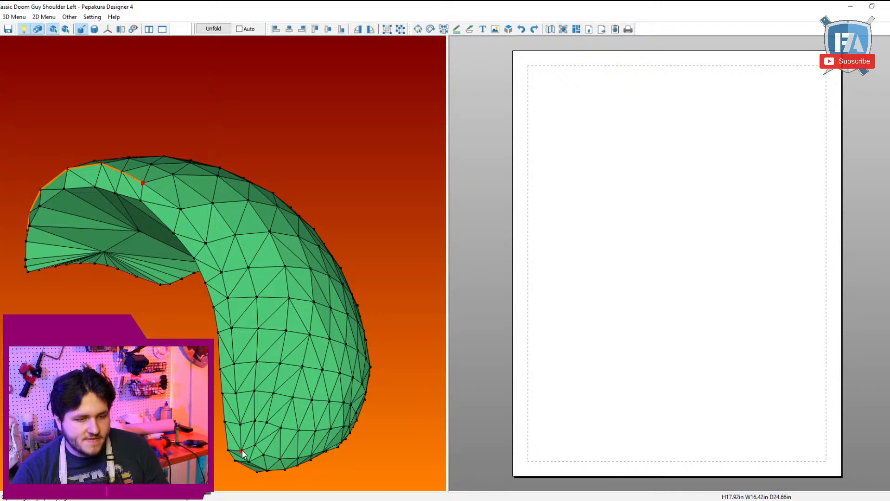
left_click_drag(243, 453, 253, 449)
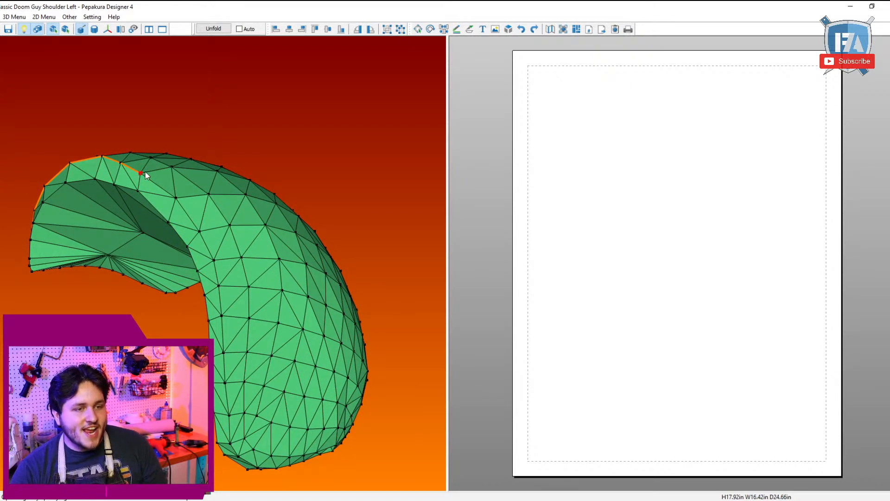
left_click(200, 231)
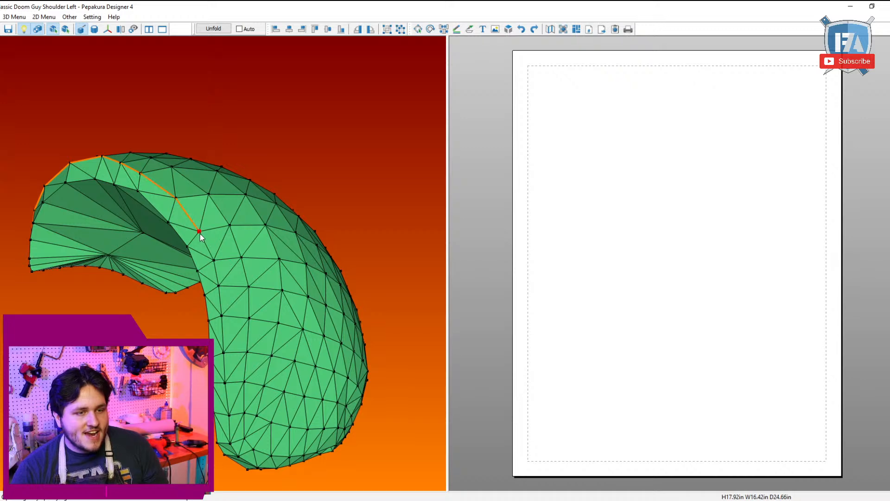
left_click_drag(226, 447, 143, 272)
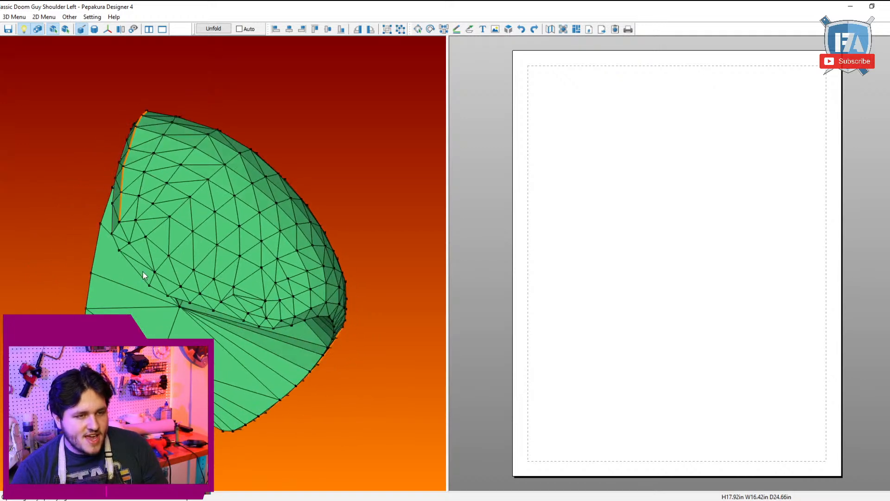
left_click(180, 286)
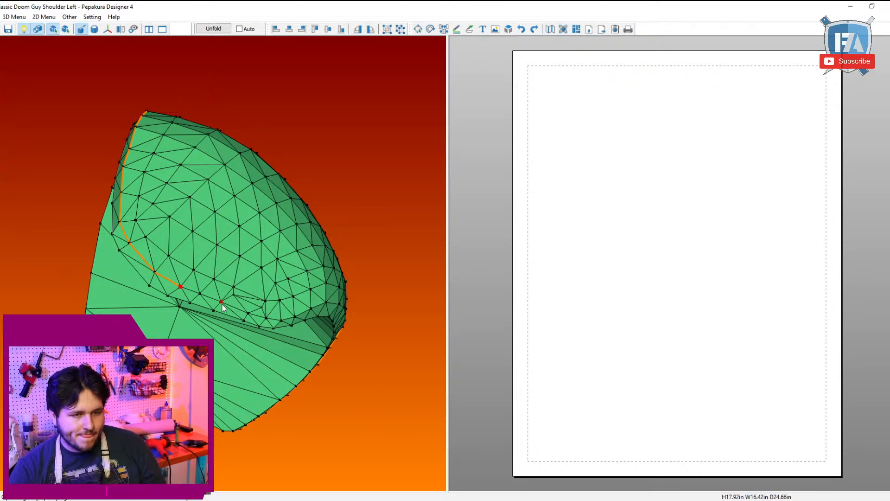
Step: Mark cut lines around the recess on the opposite side and close the outer rim line back to the first recess
scroll(238, 307, "up", 3)
left_click_drag(236, 311, 216, 303)
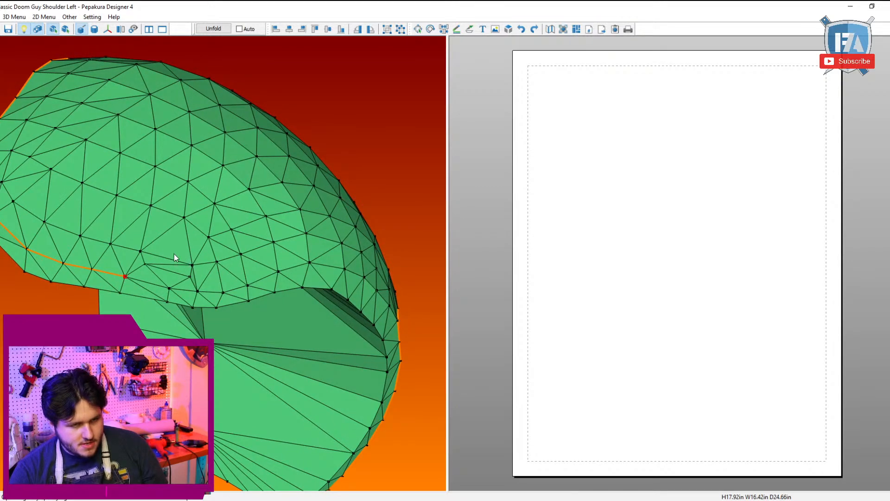
left_click(142, 260)
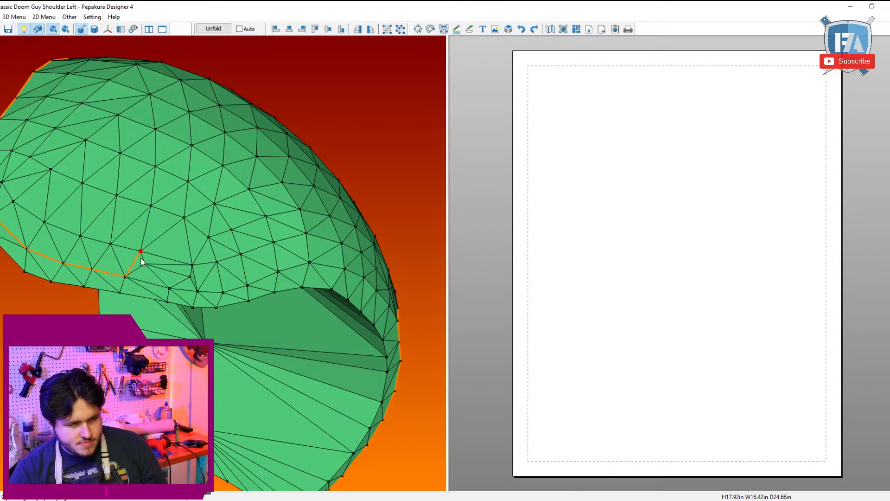
left_click(194, 265)
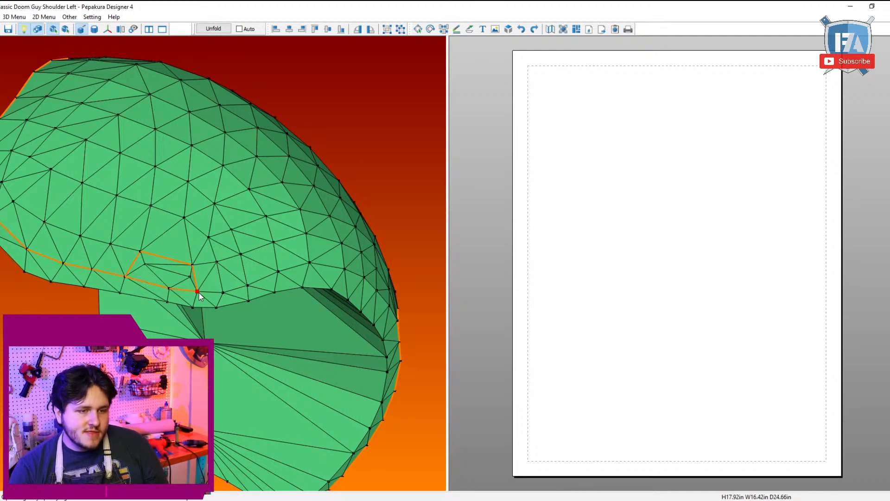
left_click(344, 272)
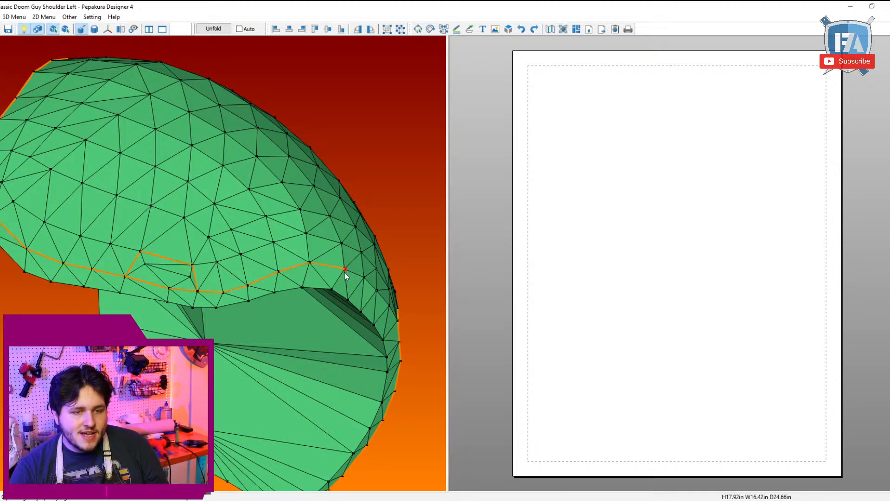
left_click_drag(344, 273, 184, 264)
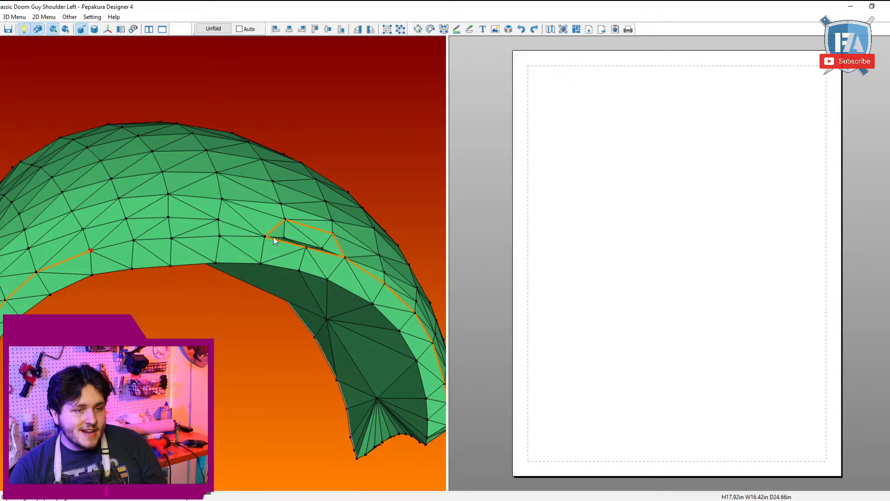
left_click_drag(265, 238, 246, 93)
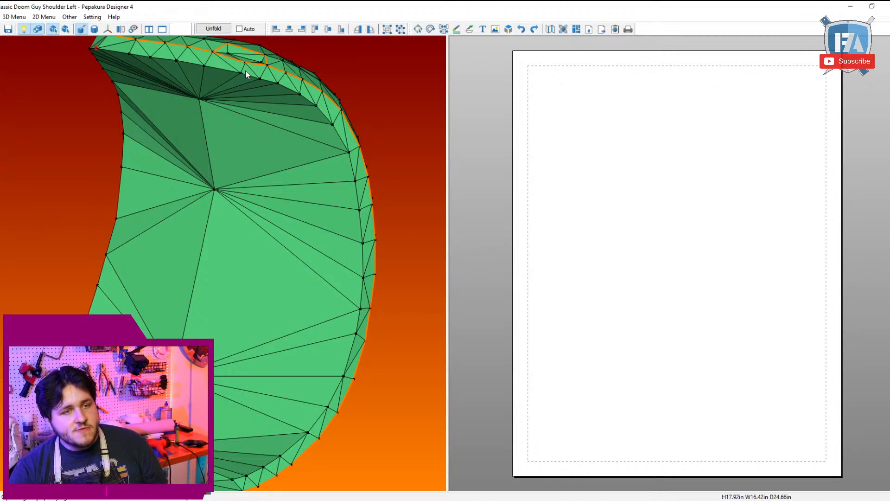
Step: Mark a cut line along the rim's inner edge, from the inner corner around the first side of the shoulder's underside
left_click(241, 72)
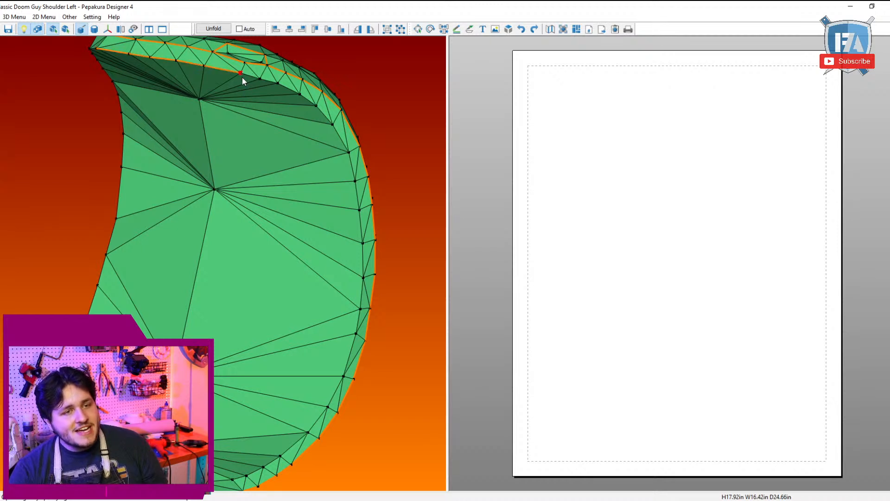
left_click(334, 124)
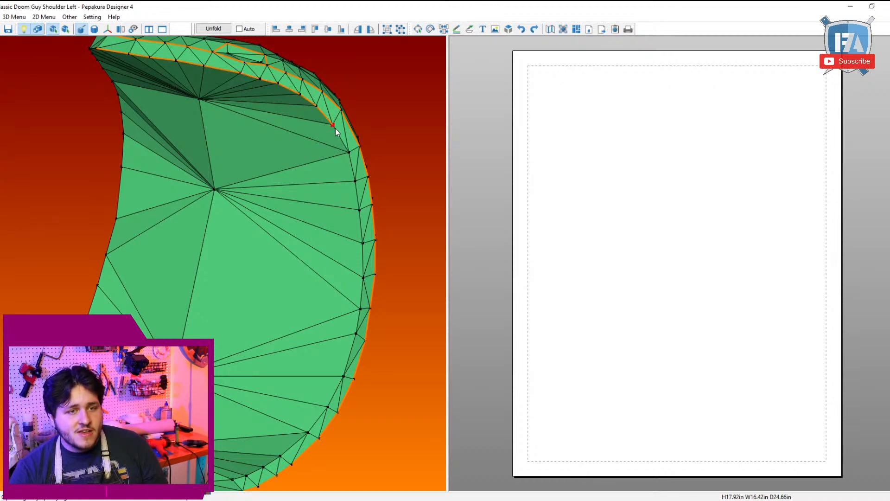
left_click(360, 309)
right_click_drag(355, 324, 200, 142)
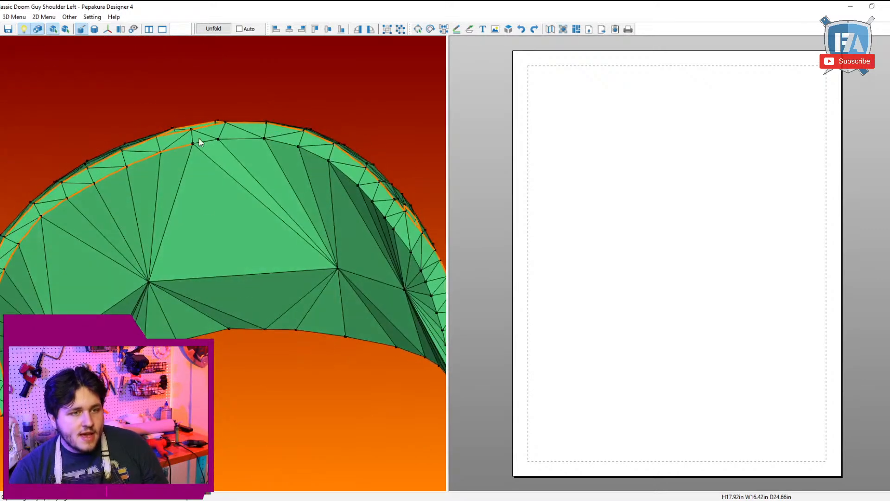
left_click(329, 161)
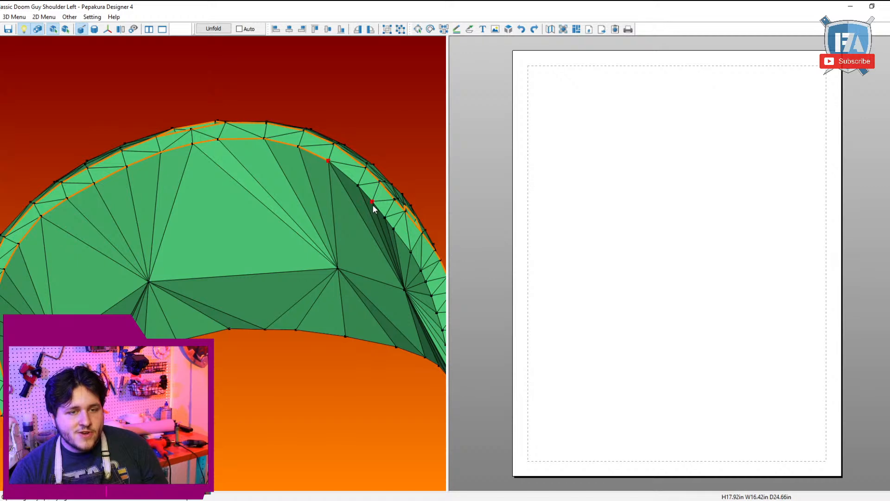
right_click_drag(372, 204, 296, 185)
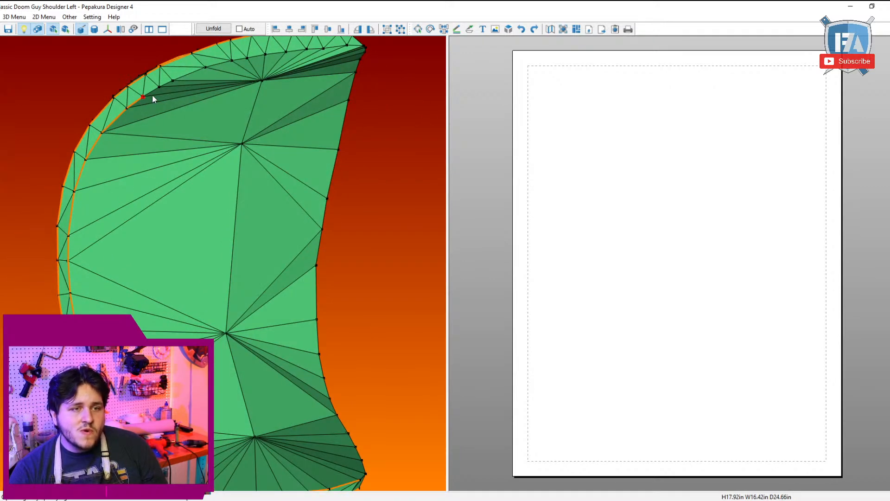
Step: Complete the inner rim cut line around the rest of the underside, joining it to the edges already marked
right_click_drag(306, 51, 241, 148)
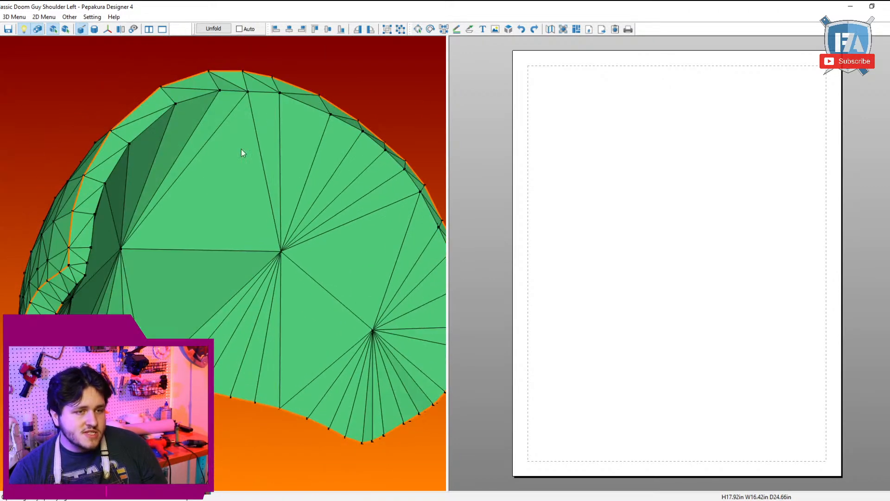
left_click(85, 276)
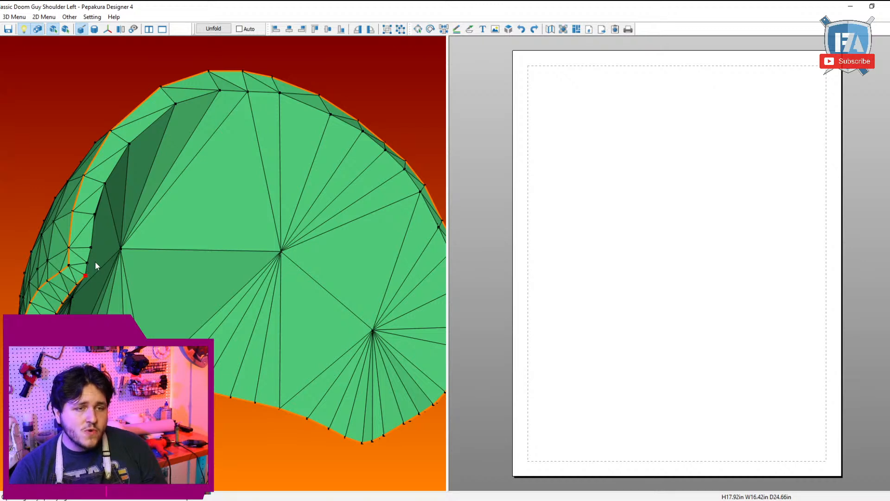
left_click(220, 93)
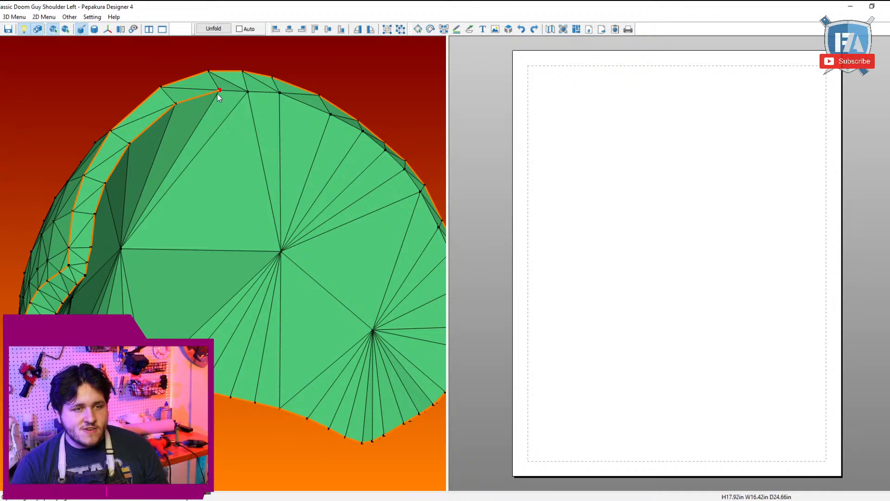
right_click_drag(220, 93, 171, 95)
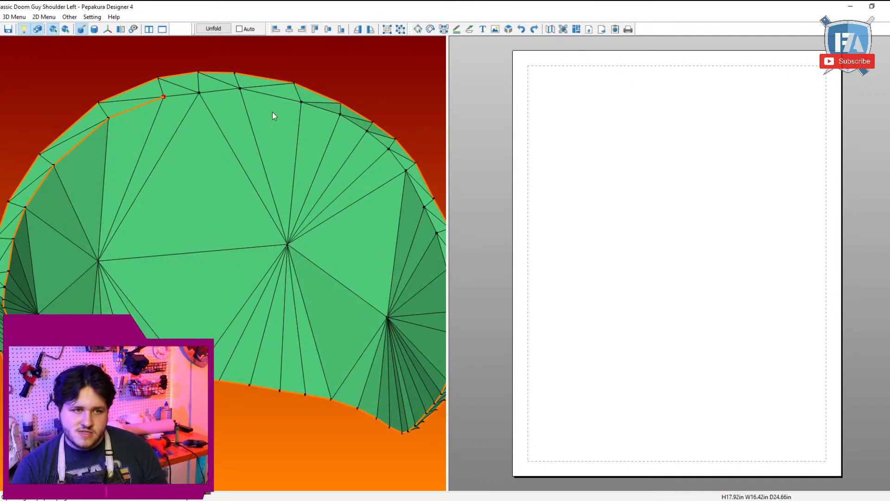
left_click(340, 115)
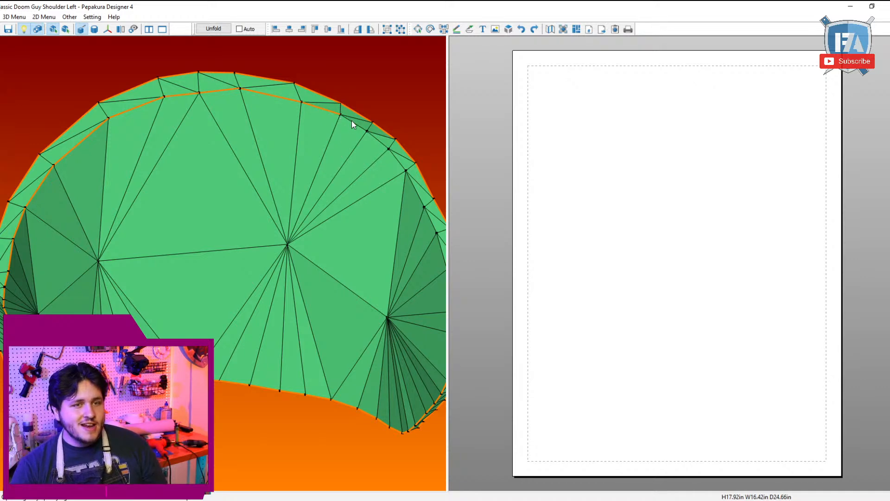
left_click(340, 115)
left_click_drag(340, 119, 313, 120)
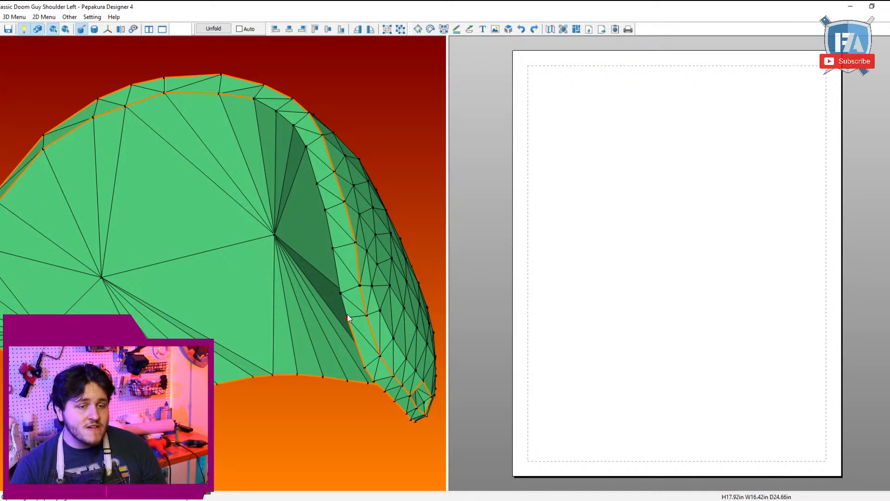
left_click(253, 98)
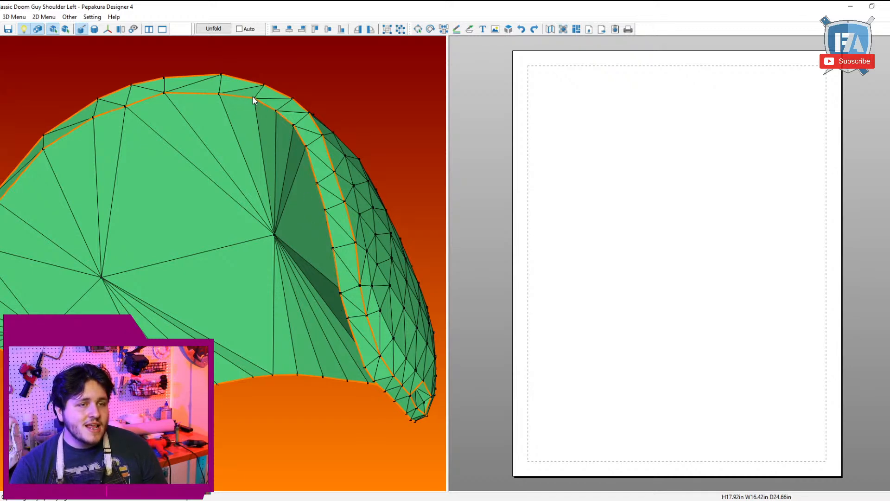
Step: Unfold the shoulder at an assembled height of 6 in with page-border avoidance turned off, and hide the flaps
mouse_move(320, 133)
left_mouse_down()
mouse_move(403, 161)
mouse_move(341, 163)
mouse_move(271, 138)
mouse_move(246, 213)
mouse_move(265, 279)
mouse_move(251, 315)
mouse_move(278, 322)
mouse_move(281, 341)
mouse_move(266, 319)
mouse_move(258, 342)
mouse_move(292, 342)
mouse_move(215, 408)
left_mouse_up()
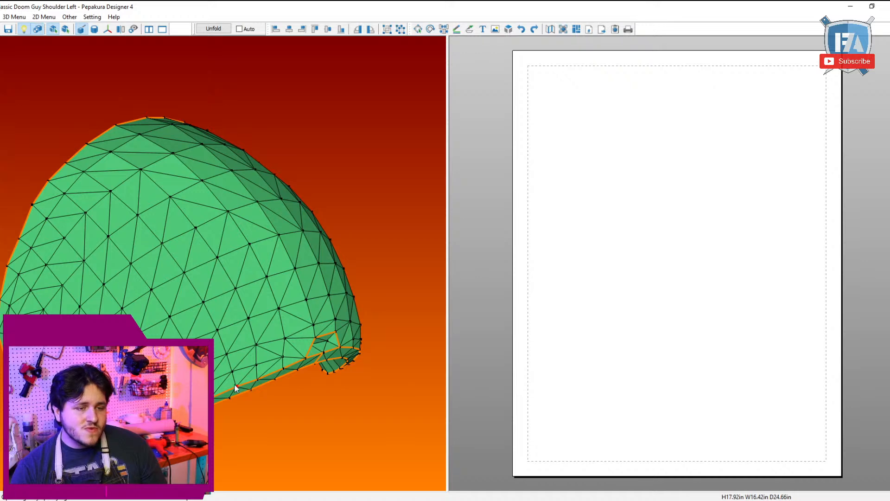
left_click_drag(234, 388, 237, 243)
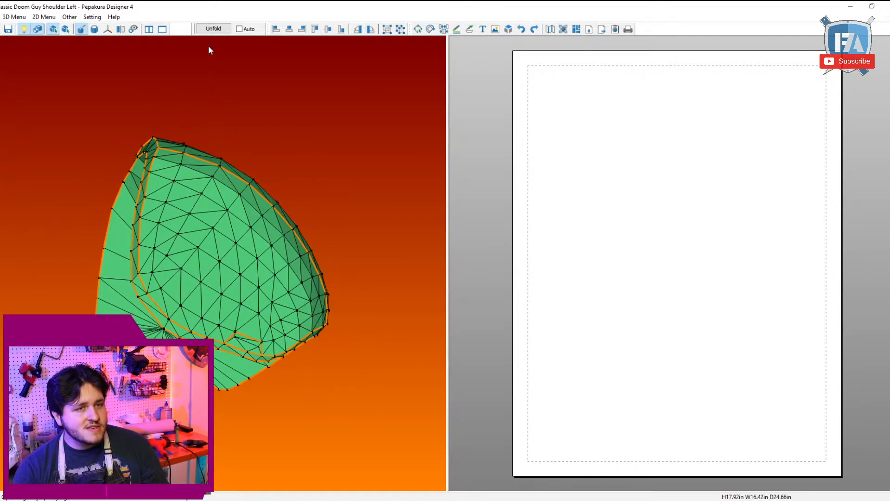
left_click(214, 29)
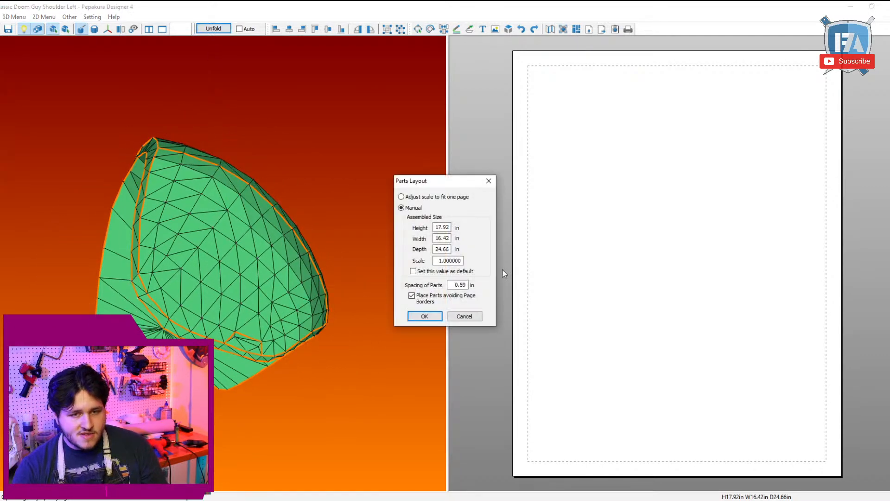
double_click(436, 228)
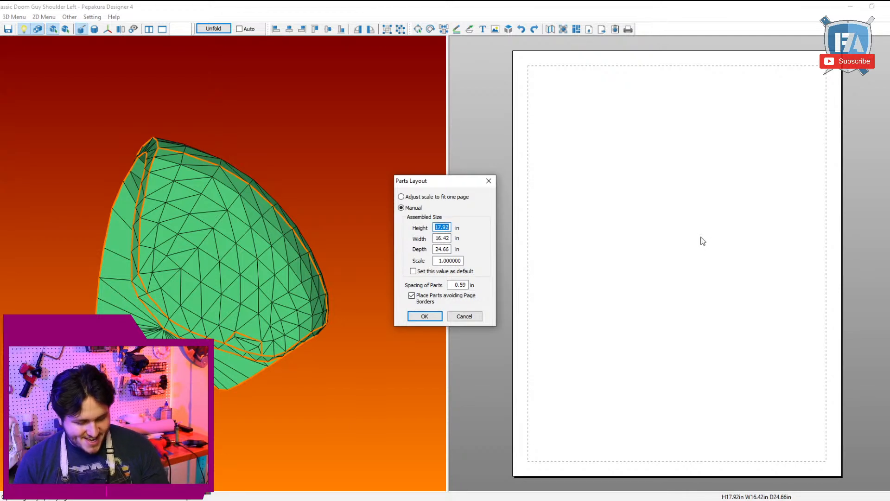
type("6")
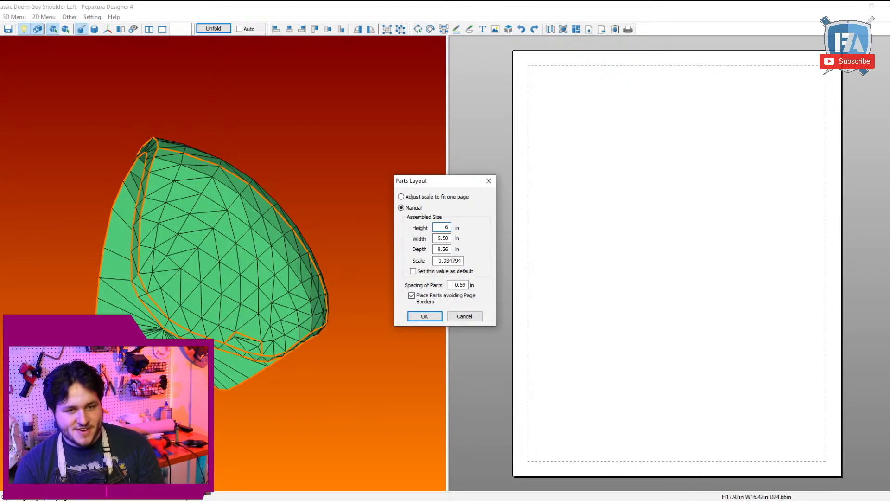
left_click(412, 295)
left_click(423, 315)
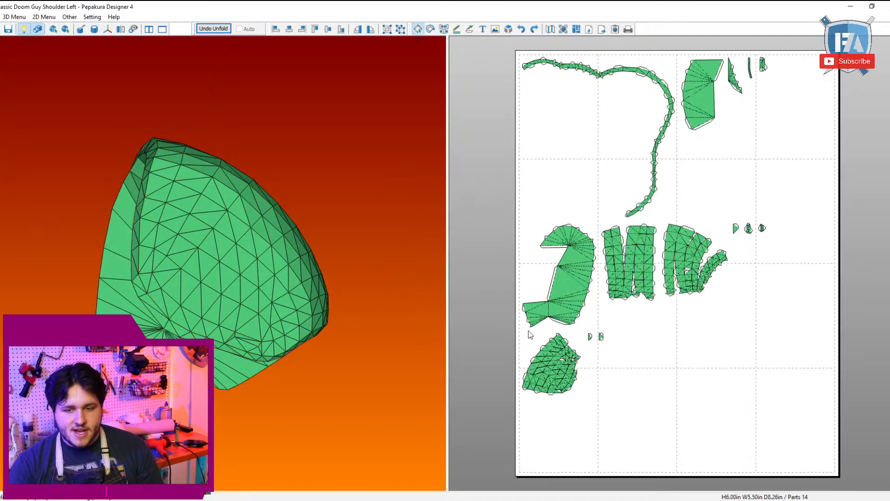
left_click(38, 17)
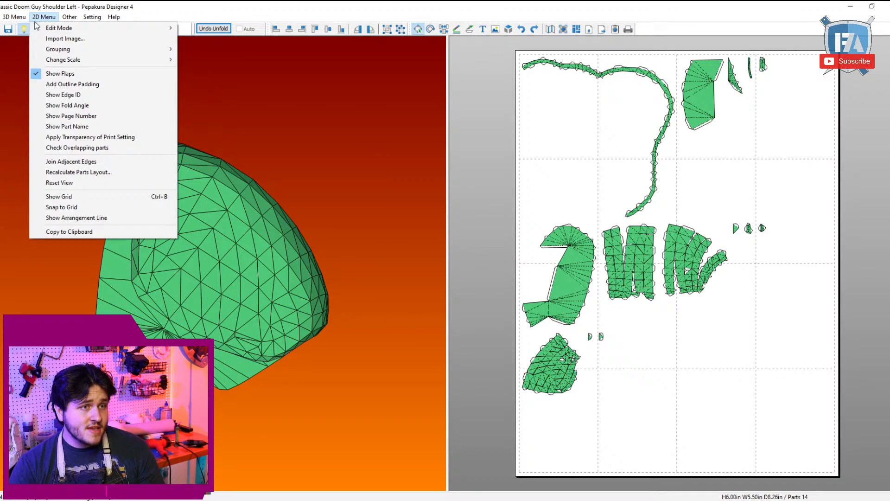
left_click(56, 74)
Step: Move the smaller underside panel to open page space and join the larger underside panel to its straight inner edge
left_click_drag(436, 260, 473, 260)
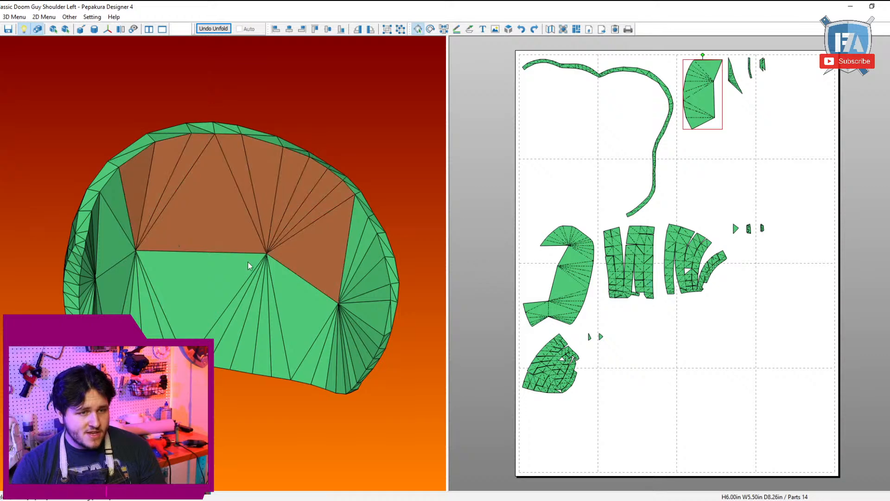
left_click_drag(702, 99, 771, 299)
middle_click_drag(774, 327, 669, 143)
scroll(674, 172, "up", 3)
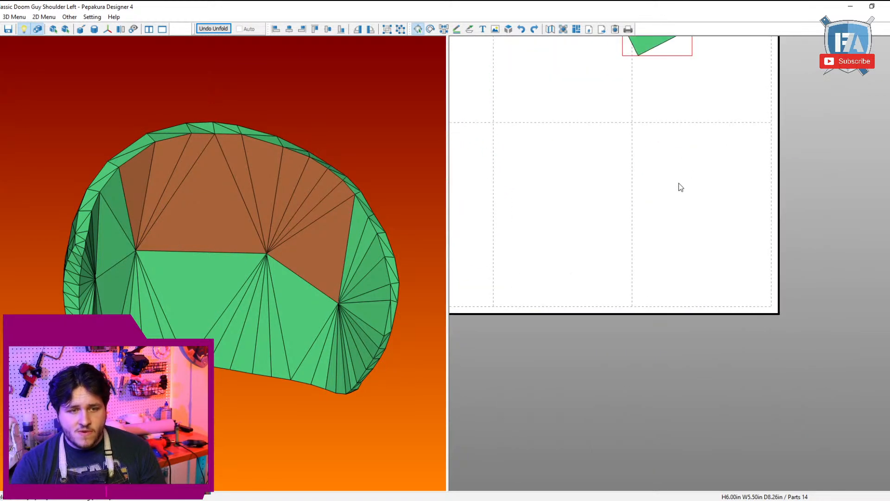
middle_click_drag(679, 183, 639, 391)
left_click_drag(652, 228, 686, 368)
middle_click_drag(686, 368, 679, 347)
key("ctrl+d")
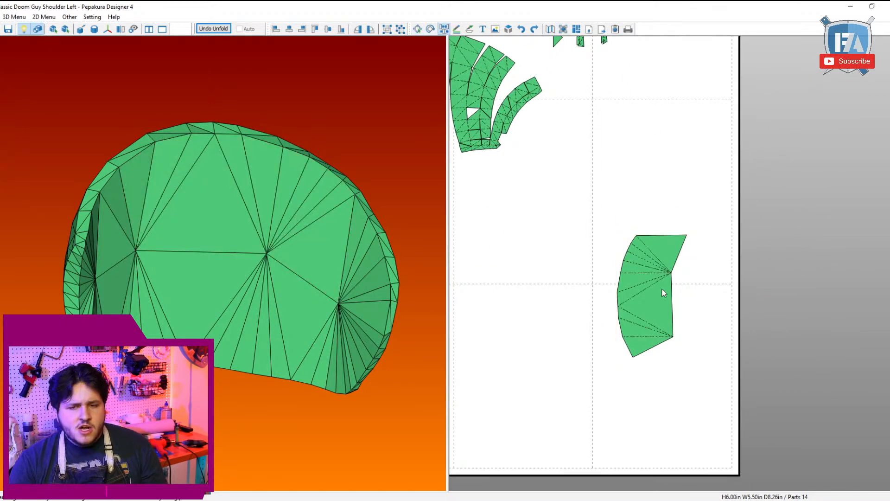
left_click(674, 292)
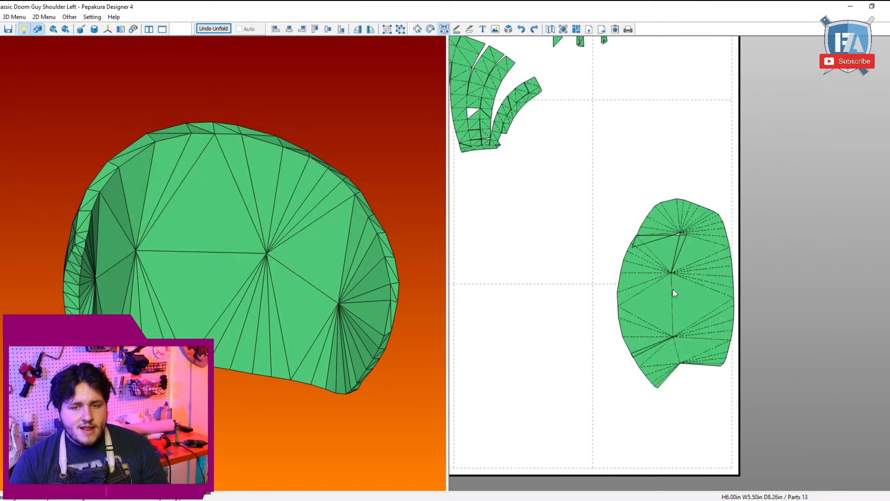
Step: Detach and rejoin faces at the underside template's upper end to relocate the splits and close the wide gaps
left_click(658, 271)
left_click(658, 247)
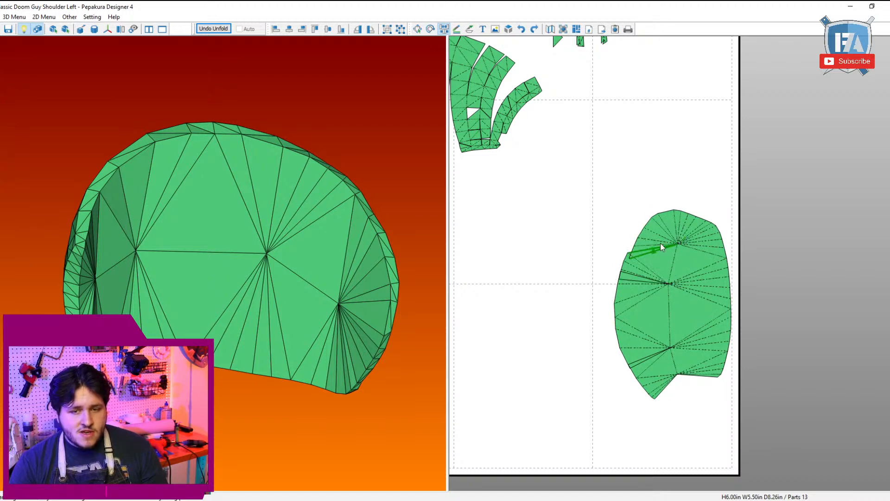
left_click(660, 237)
left_click(653, 262)
Step: Attach the remaining small piece to the underside template's lower end and rejoin its faces into one continuous edge
middle_click_drag(669, 376, 654, 314)
left_click(671, 304)
scroll(678, 332, "up", 2)
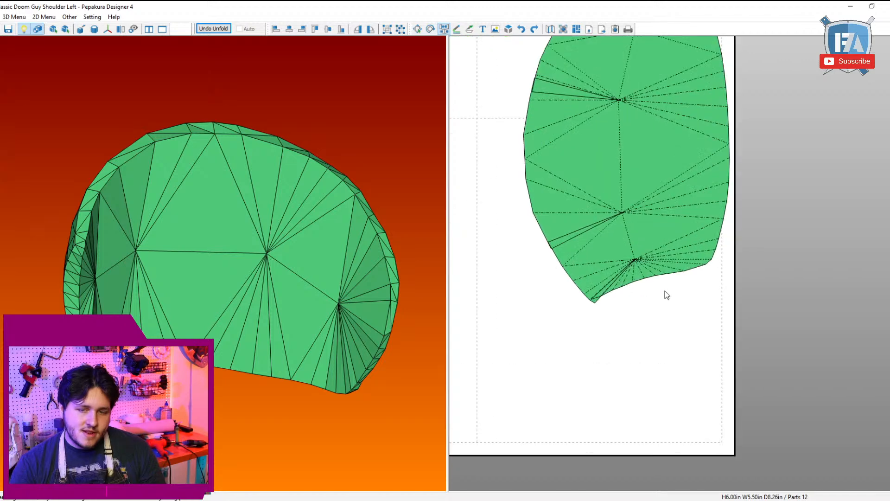
left_click(643, 281)
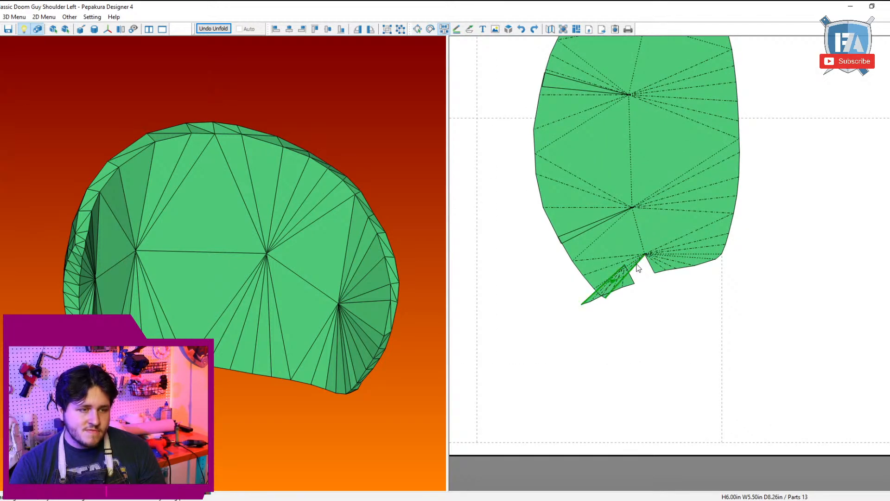
left_click(642, 265)
key("Escape")
Step: Move the combined underside template to free space near the upper right edge of the page layout
left_click_drag(640, 261, 654, 340)
scroll(624, 280, "down", 4)
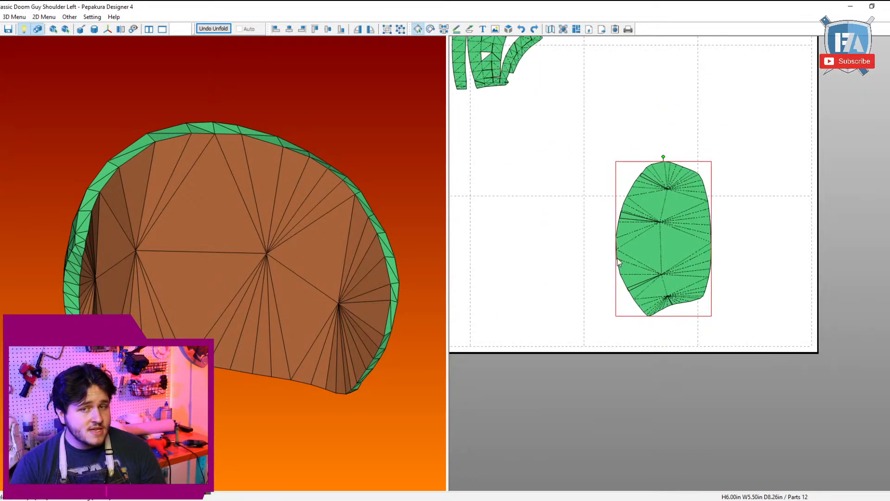
middle_click_drag(614, 284, 616, 344)
scroll(616, 344, "up", 4)
left_click_drag(656, 380, 884, 231)
scroll(793, 260, "down", 4)
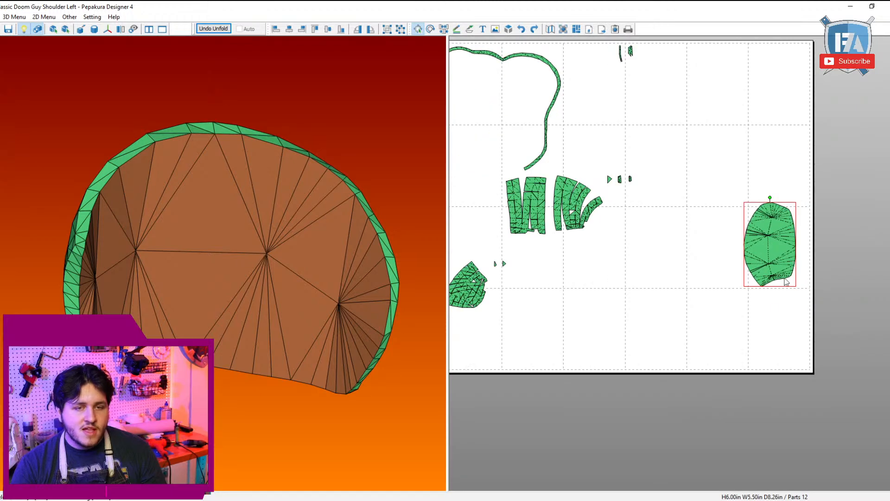
middle_click_drag(765, 319, 885, 369)
left_click_drag(886, 301, 876, 166)
Step: Move the long, narrow rim strip aside, away from the shell panel templates
left_click(596, 120)
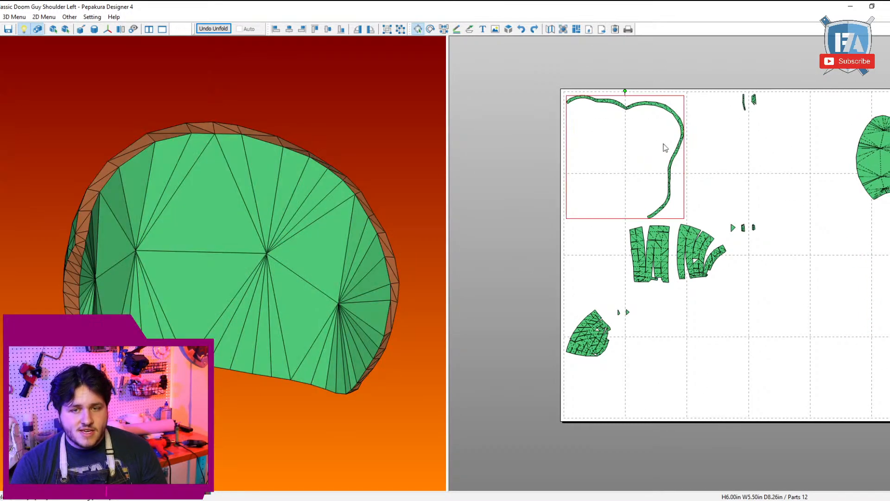
middle_click_drag(665, 144, 508, 126)
left_click_drag(468, 125, 767, 117)
middle_click_drag(651, 225, 813, 197)
scroll(676, 260, "up", 4)
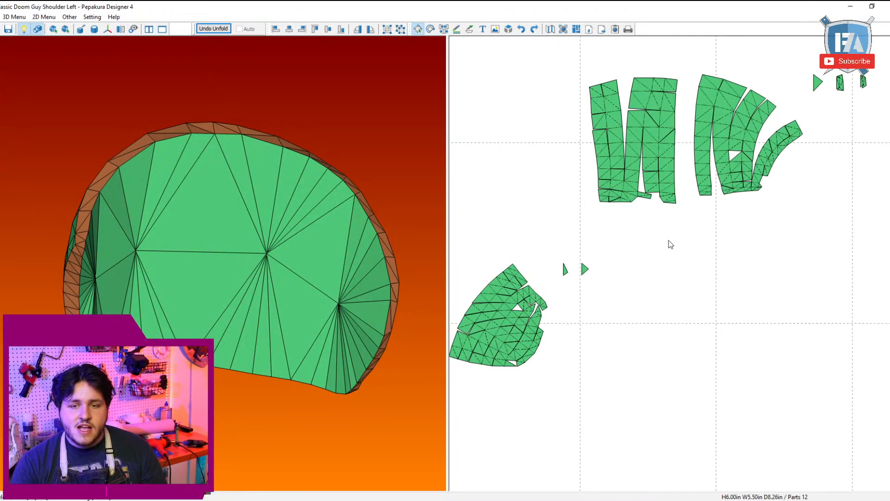
Step: Move the shell's fan-shaped end panel into open space and rotate it so its long side stands upright
left_click(523, 332)
left_click_drag(523, 334, 725, 333)
left_click_drag(309, 276, 231, 320)
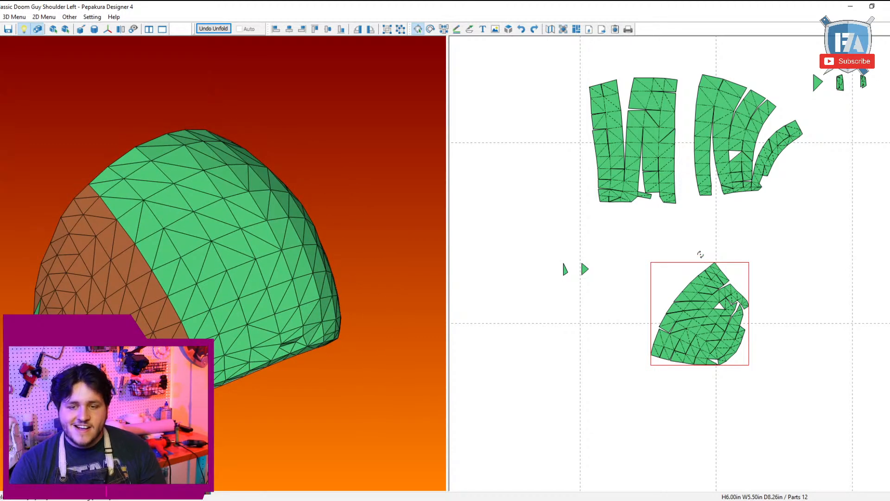
left_click_drag(700, 255, 676, 390)
middle_click_drag(712, 349, 687, 271)
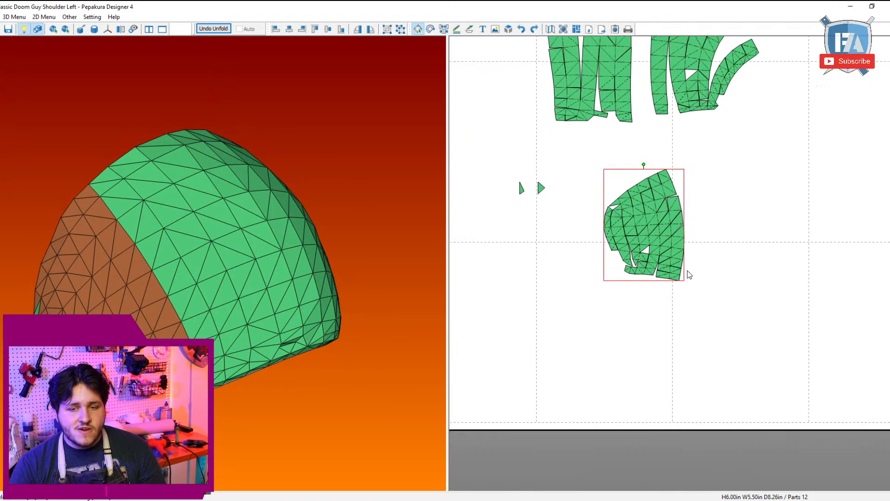
scroll(687, 270, "up", 3)
middle_click_drag(574, 142, 608, 210)
Step: Rejoin the faces at the end panel's narrow rounded end, closing the gap there with the small loose piece
key("ctrl+f")
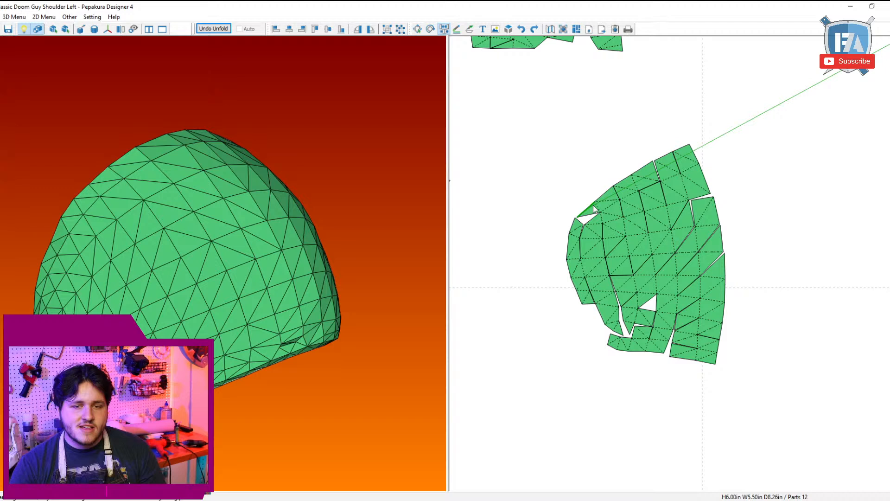
left_click(574, 256)
left_click(582, 261)
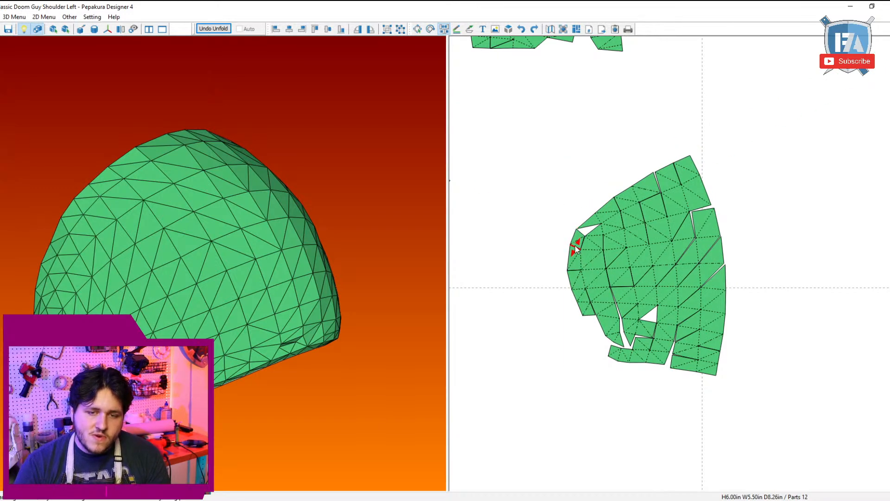
left_click(576, 247)
double_click(579, 250)
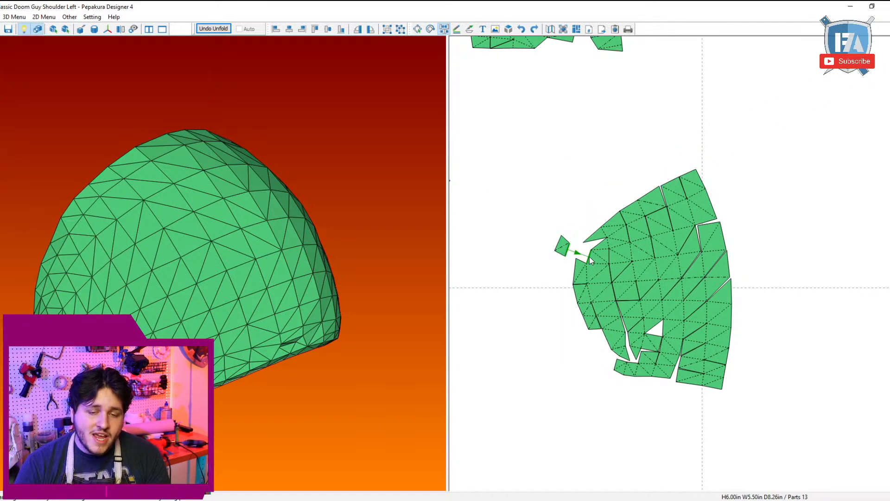
left_click(588, 257)
left_click(598, 243)
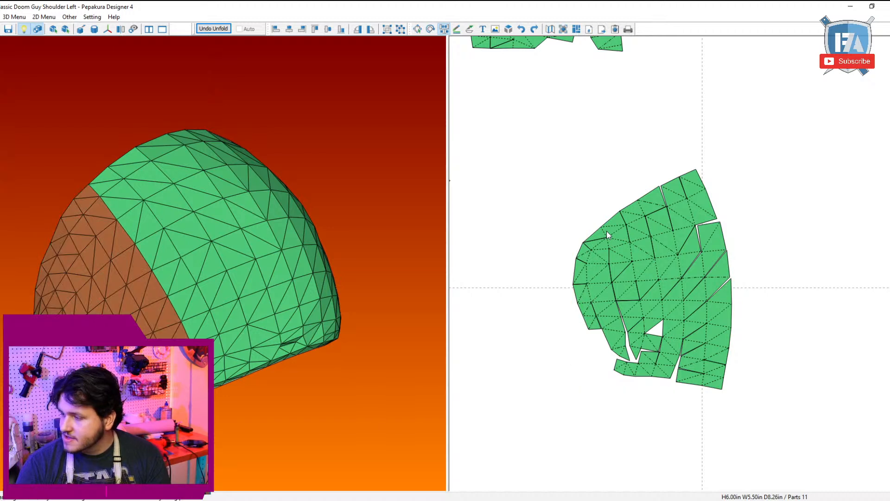
Step: Detach and rejoin faces along the end panel's upper slanted edge to tighten its seams and close the open split
left_click(606, 231)
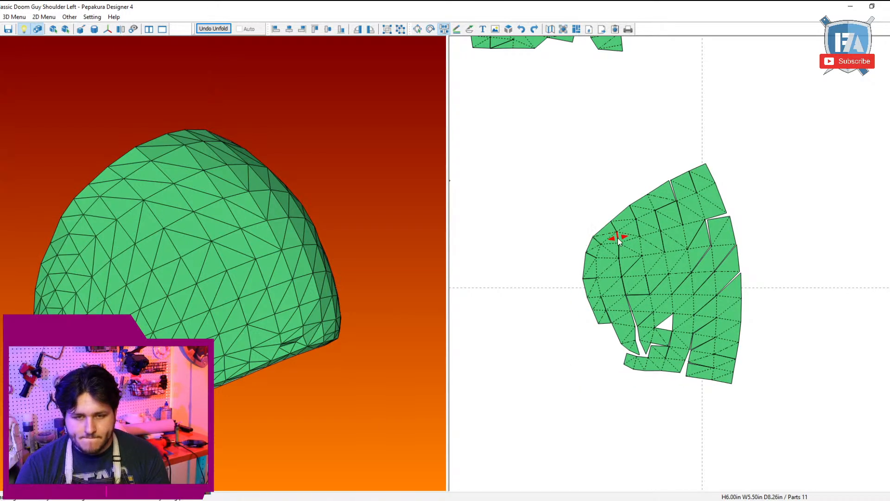
left_click(611, 234)
left_click(636, 288)
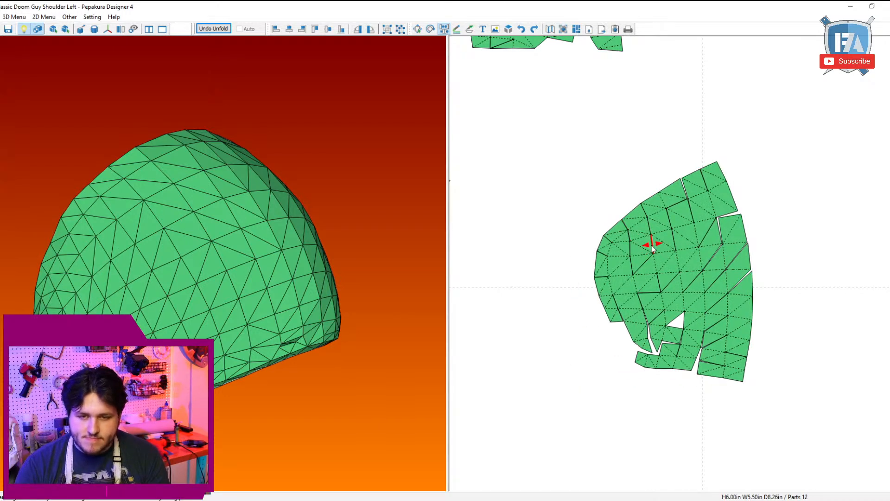
left_click(650, 245)
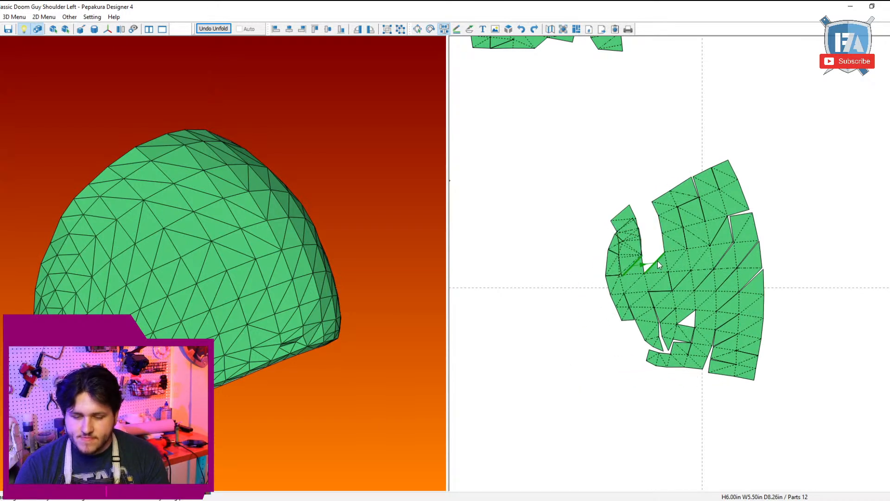
left_click(671, 202)
left_click(672, 202)
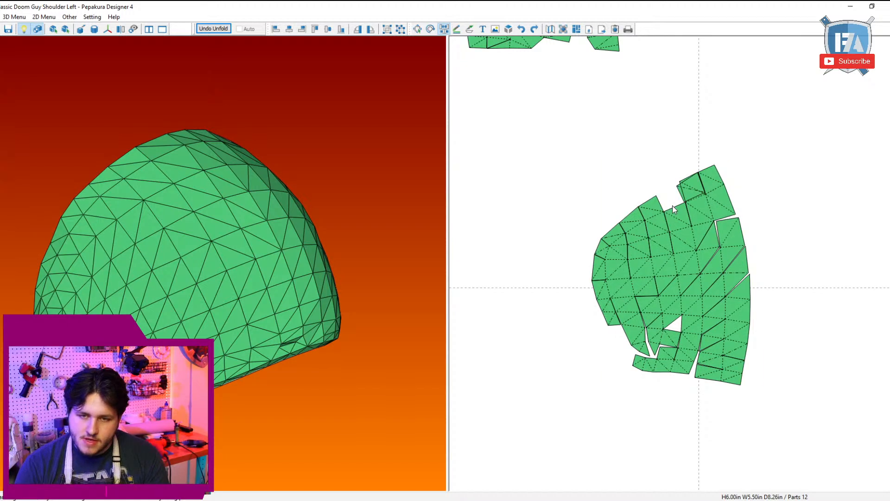
left_click(708, 215)
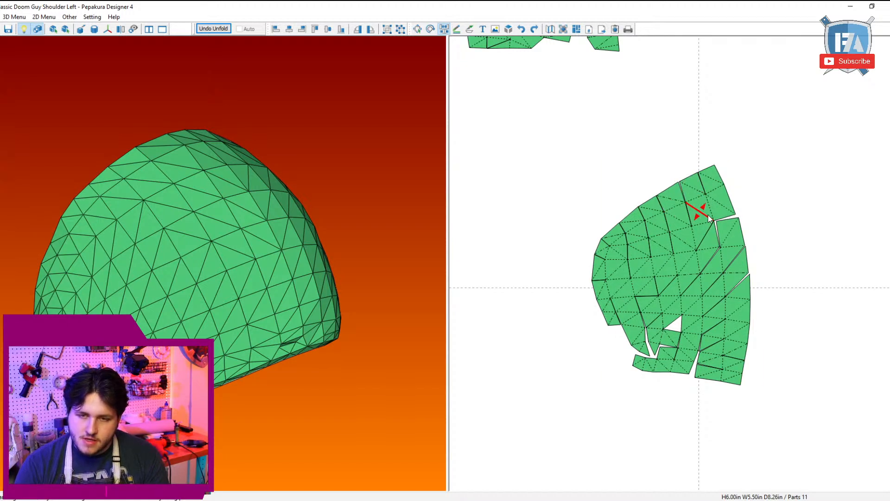
Step: Reattach the faces along the upper half of the end panel's long side to close the diagonal gaps
left_click(726, 251)
left_click(712, 262)
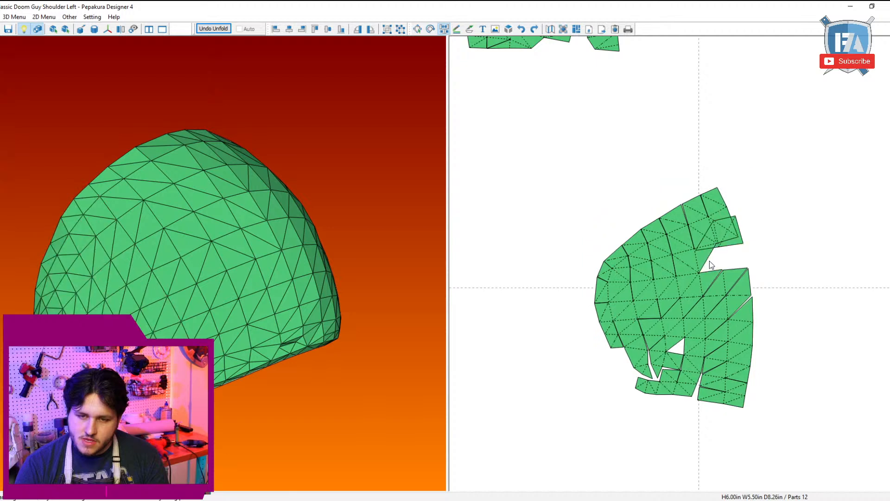
left_click(737, 297)
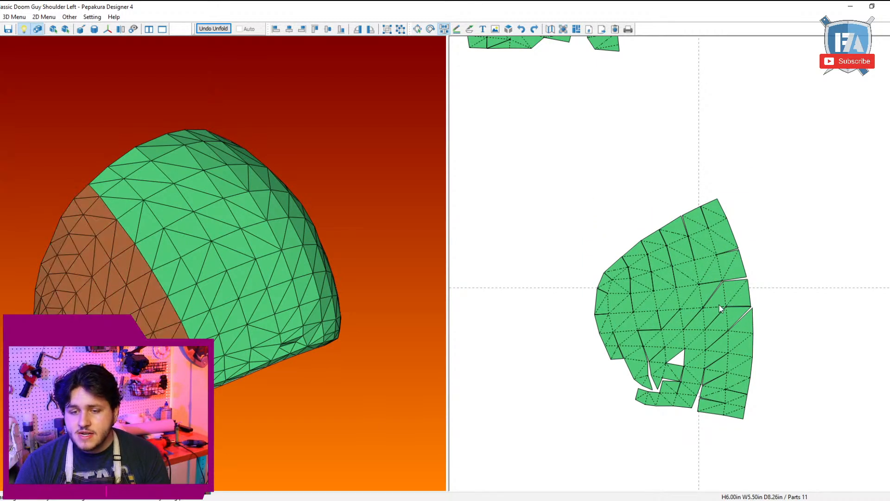
left_click(717, 305)
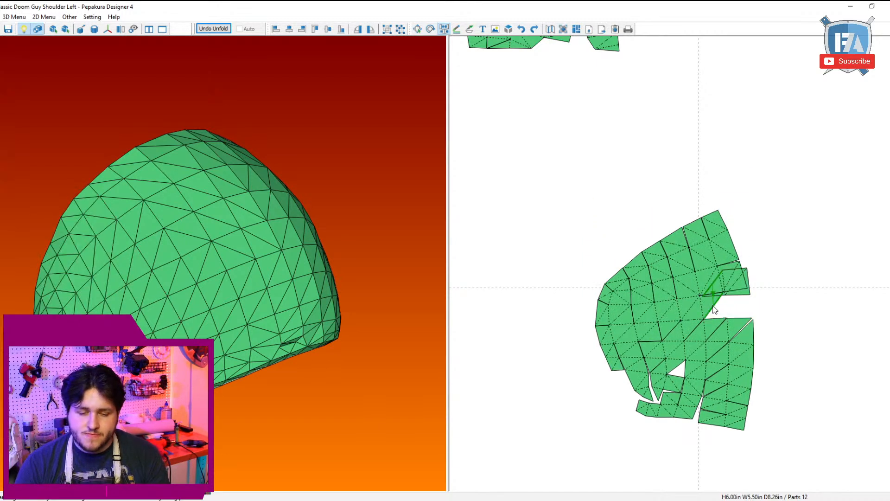
Step: Detach and rejoin the faces along the lower half of the end panel's long side to close its diagonal gap
left_click(738, 345)
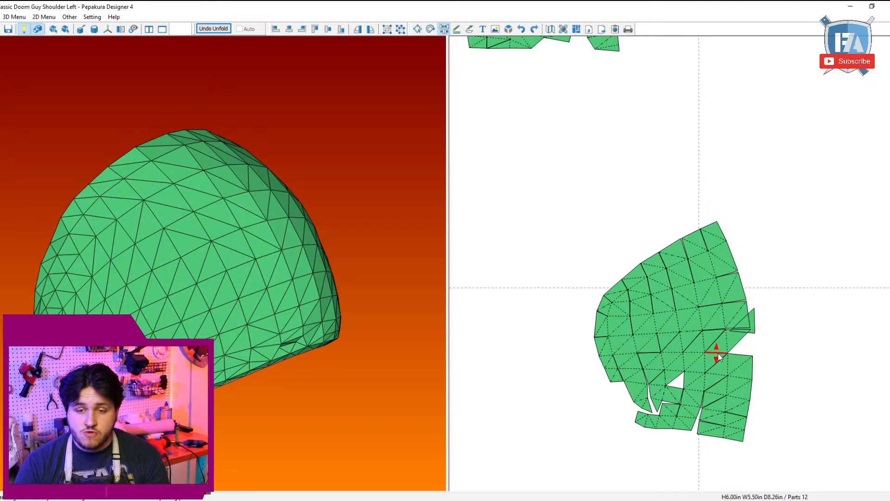
left_click(715, 352)
left_click(696, 366)
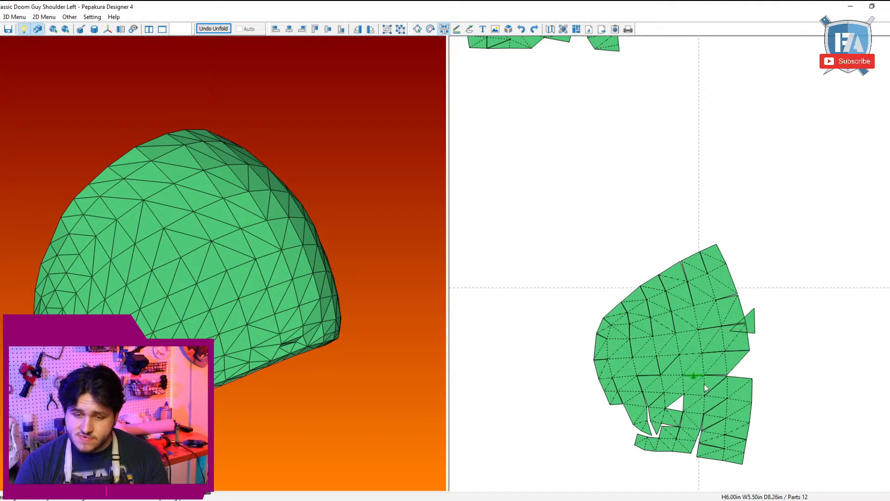
left_click(738, 401)
left_click(719, 384)
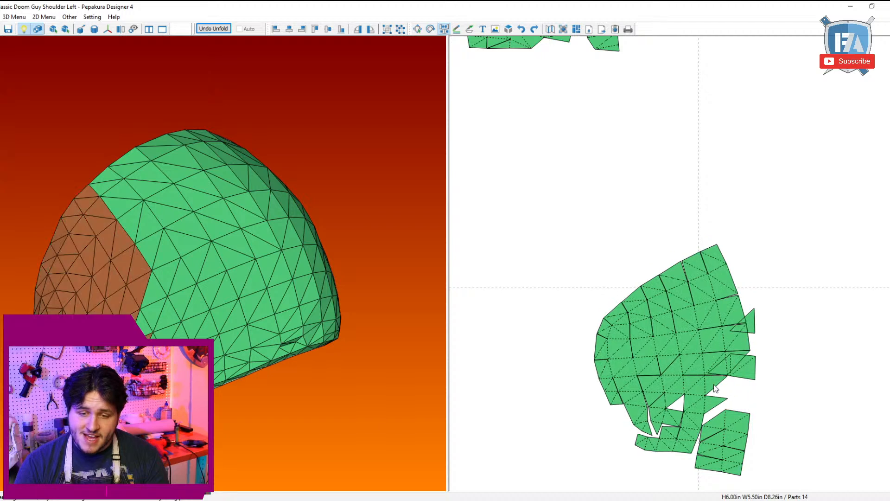
left_click(718, 391)
left_click(715, 408)
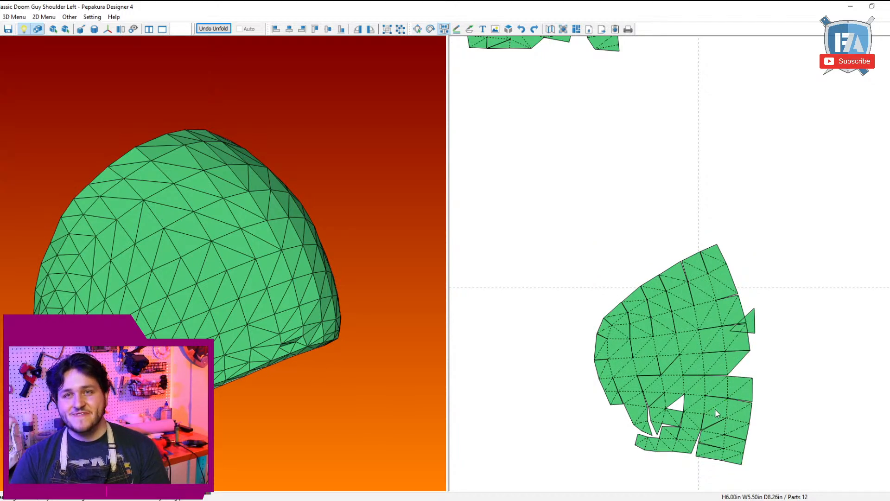
Step: Reattach the loose triangular faces on the long side, then split the panel crosswise and rejoin it along an even horizontal seam
left_click(736, 363)
middle_click_drag(684, 369, 682, 355)
left_click(670, 366)
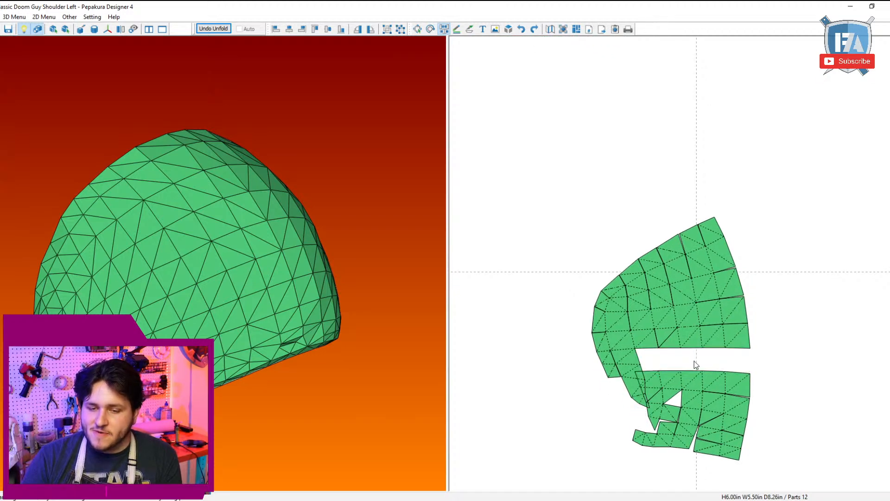
left_click(691, 360)
scroll(714, 399, "up", 4)
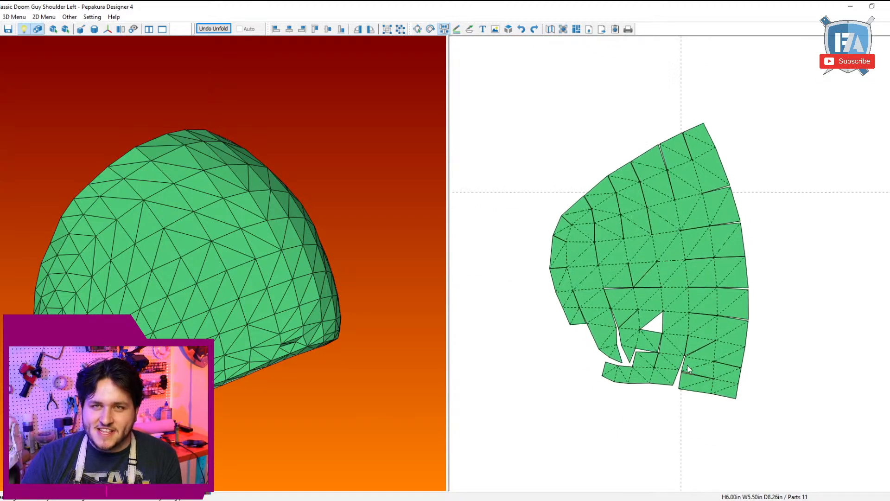
Step: Detach and rejoin the faces at the lower corner of the long side to turn the slanted seams into even rows
left_click(752, 390)
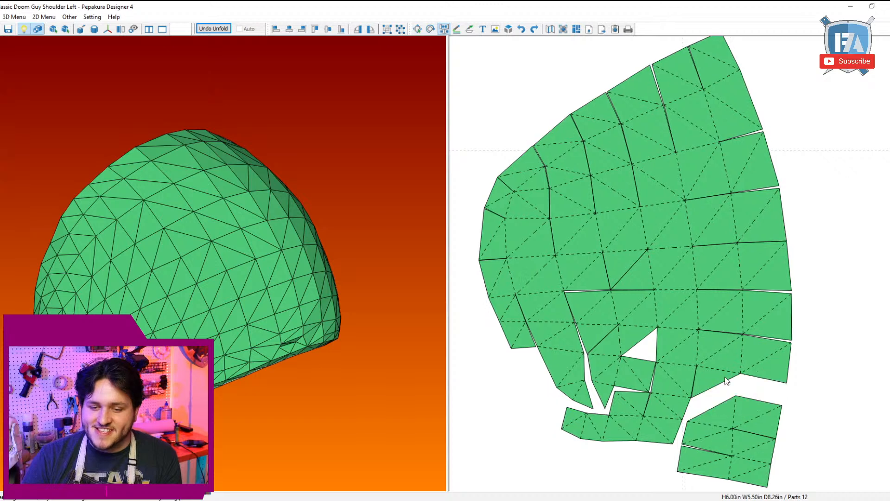
left_click(724, 377)
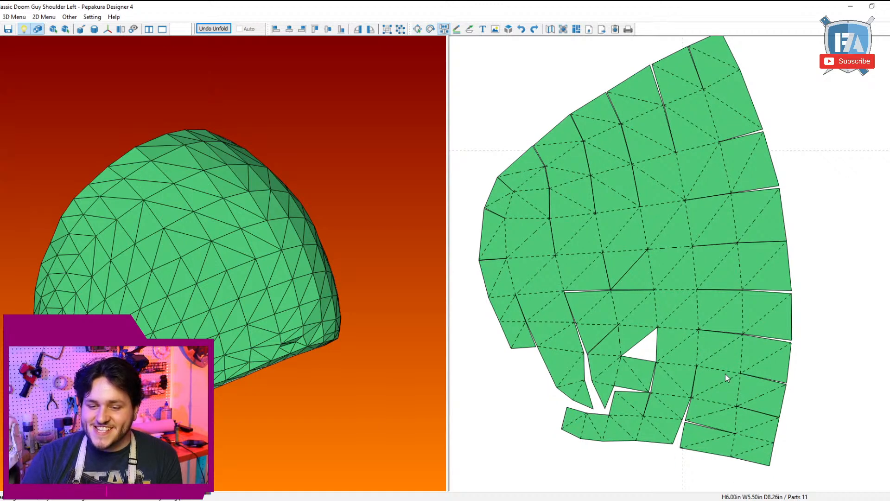
left_click(724, 372)
left_click(697, 363)
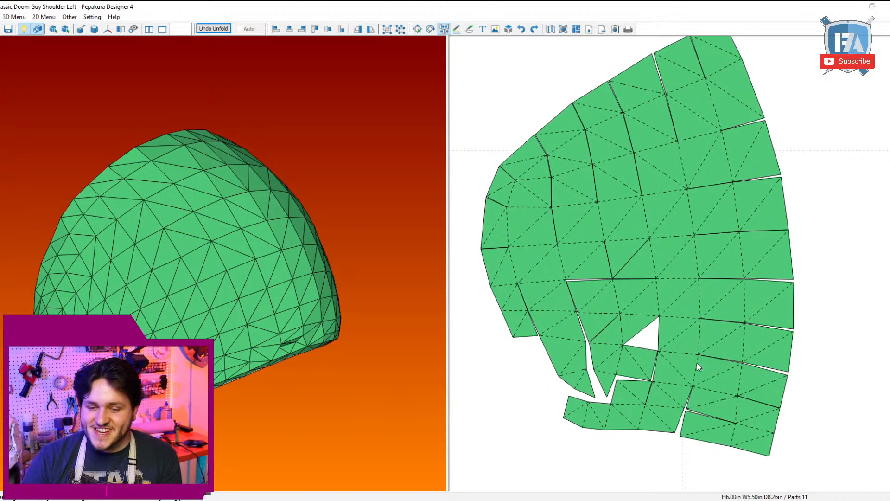
left_click(731, 435)
left_click(728, 423)
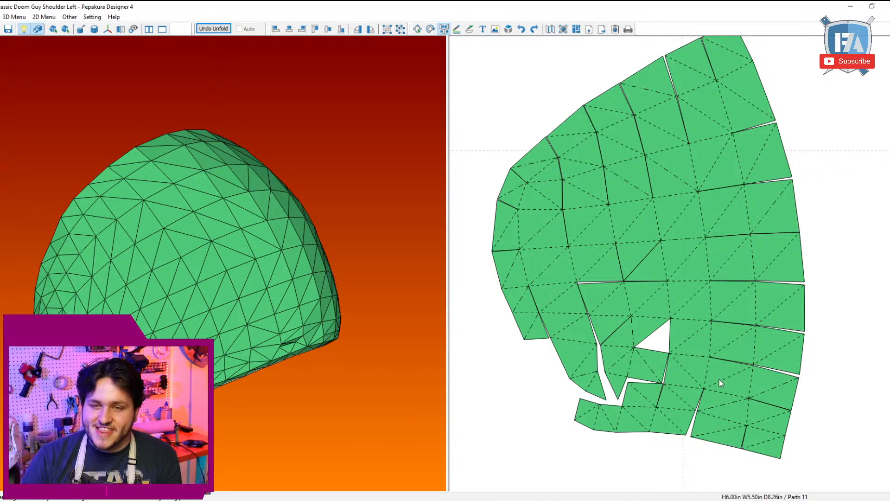
Step: Split the curved strip along the panel's lower edge and rejoin its faces to close the notch and the triangular hole
scroll(639, 404, "down", 2)
scroll(644, 390, "up", 4)
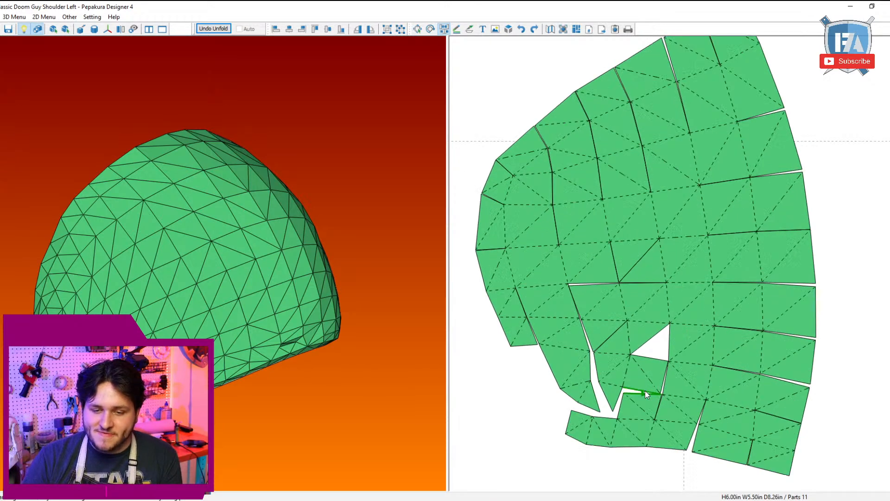
left_click(647, 457)
left_click(658, 411)
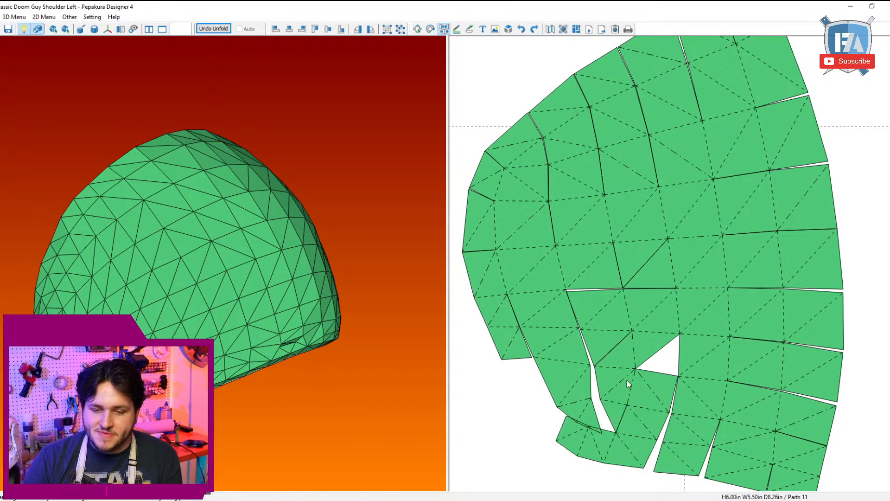
left_click(632, 381)
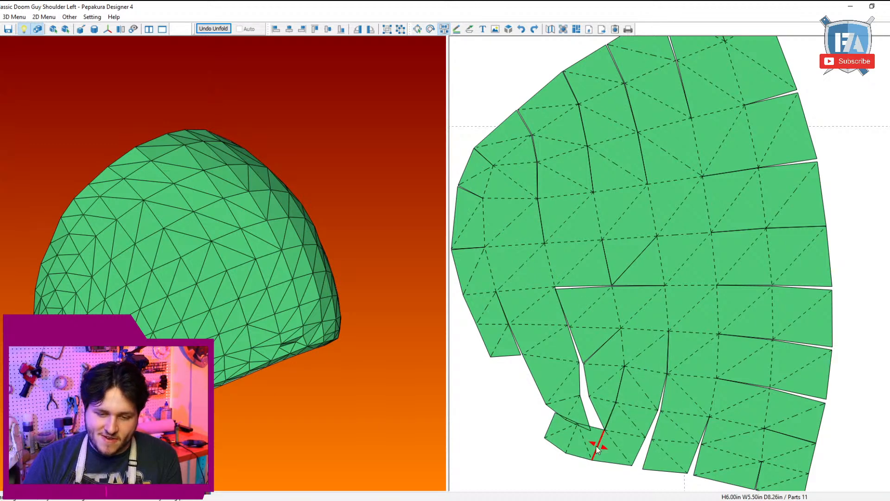
Step: Move the end faces of the curved strip onto the tip of the neighbouring strip and tighten their seam
left_click(597, 441)
left_click(578, 428)
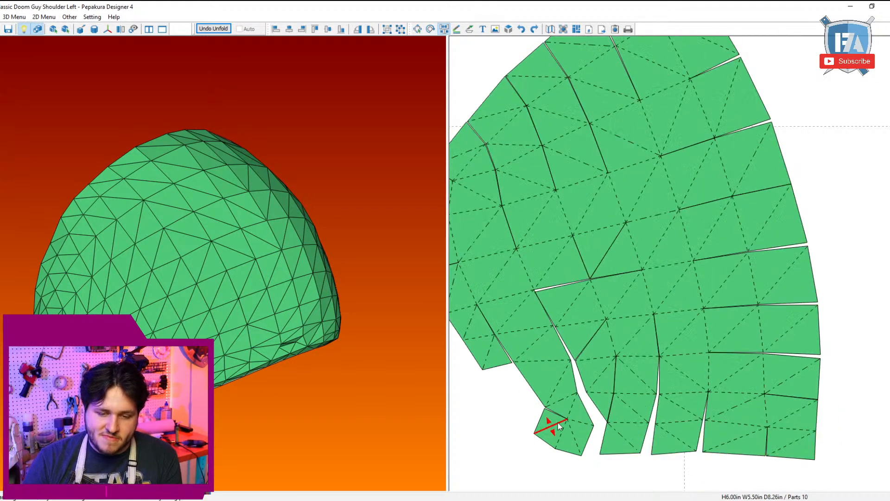
left_click(560, 432)
left_click(573, 420)
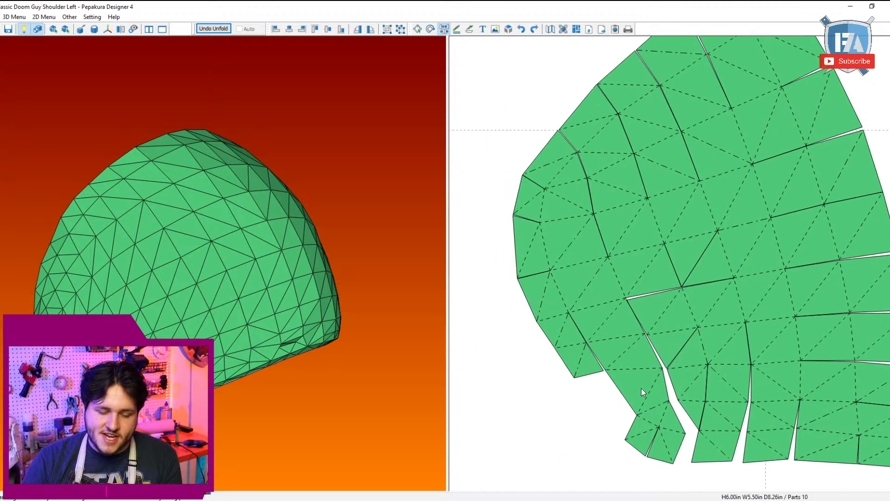
Step: Shift the seams along the panel's lower rounded edge outward and detach the mismatched small piece at the notch
left_click(551, 314)
left_click(575, 323)
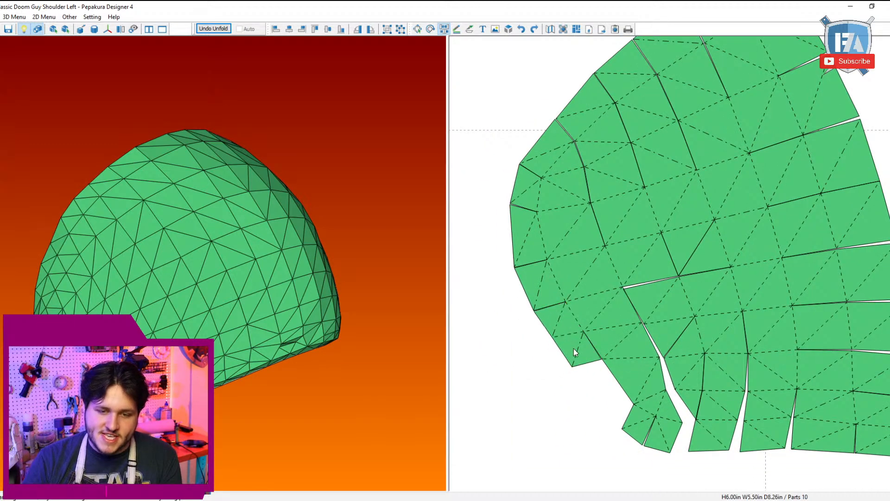
left_click(587, 330)
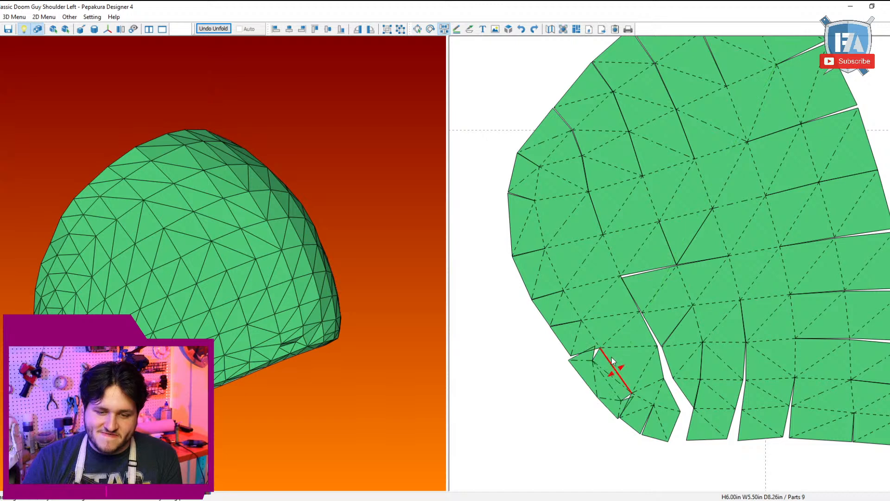
left_click(614, 352)
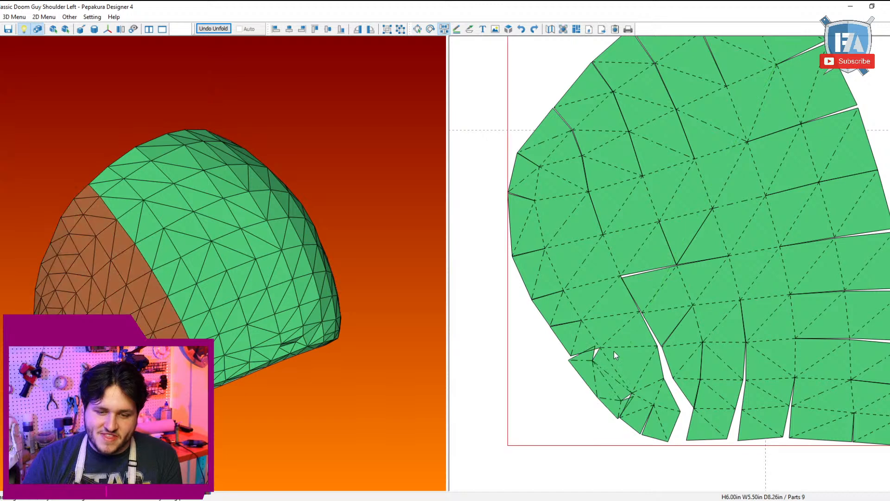
left_click(638, 379)
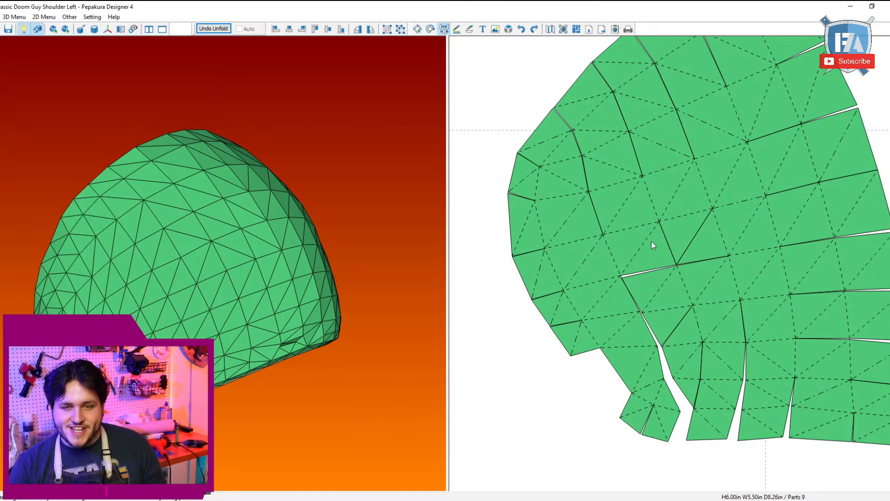
Step: Split the panel along its diagonal inner seam and rejoin the faces to straighten the seams through its middle
left_click(705, 185)
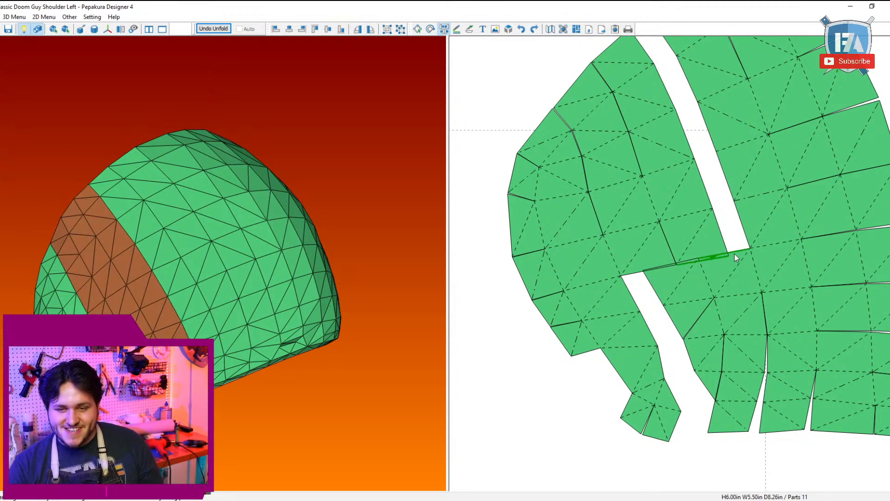
left_click(735, 255)
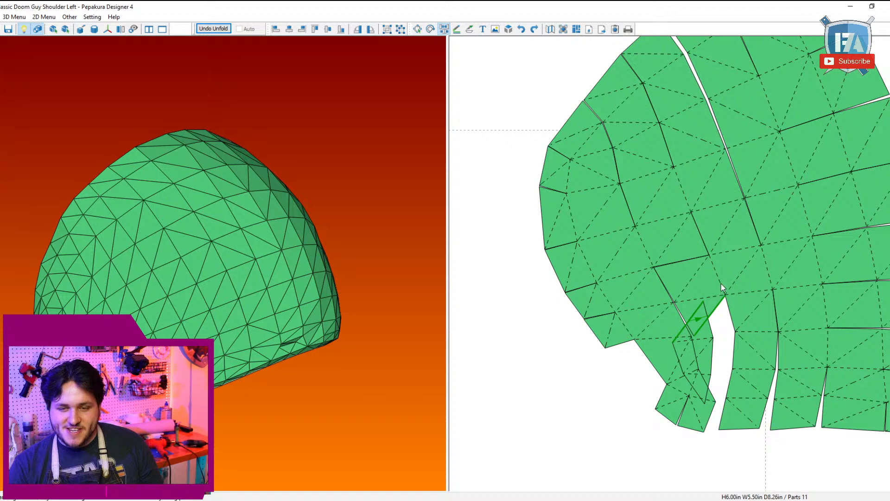
left_click(721, 284)
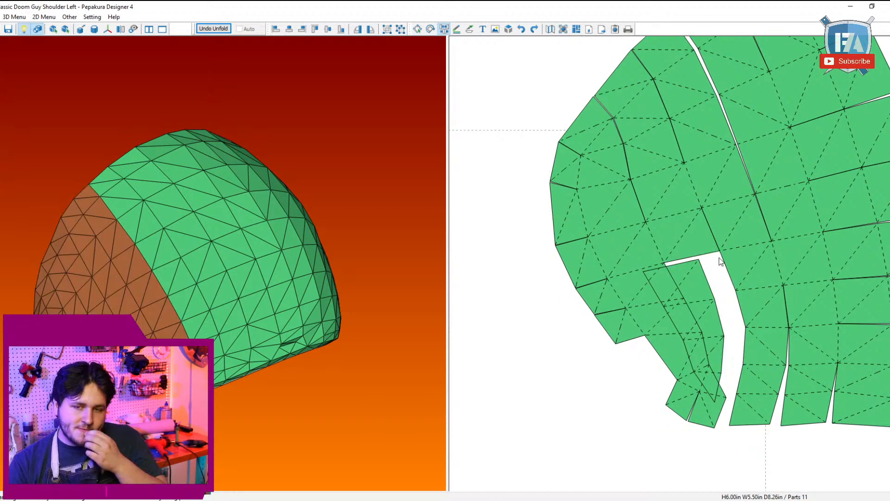
left_click(727, 271)
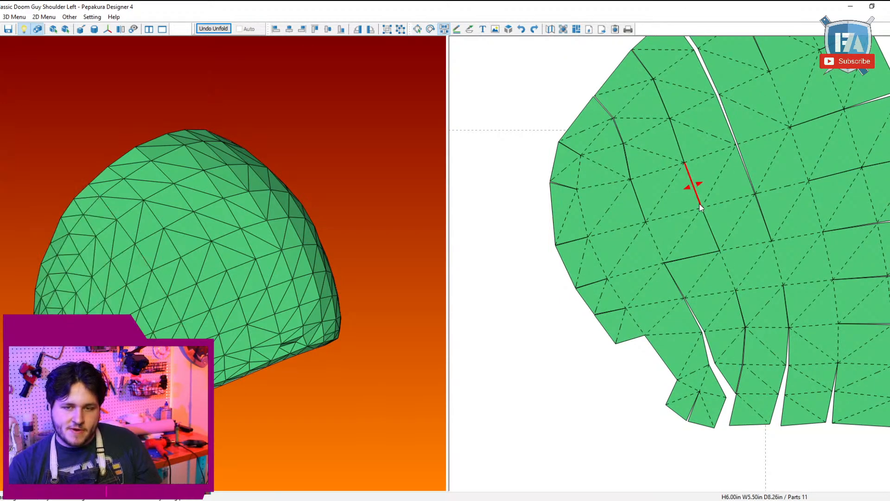
left_click(691, 185)
left_click(719, 218)
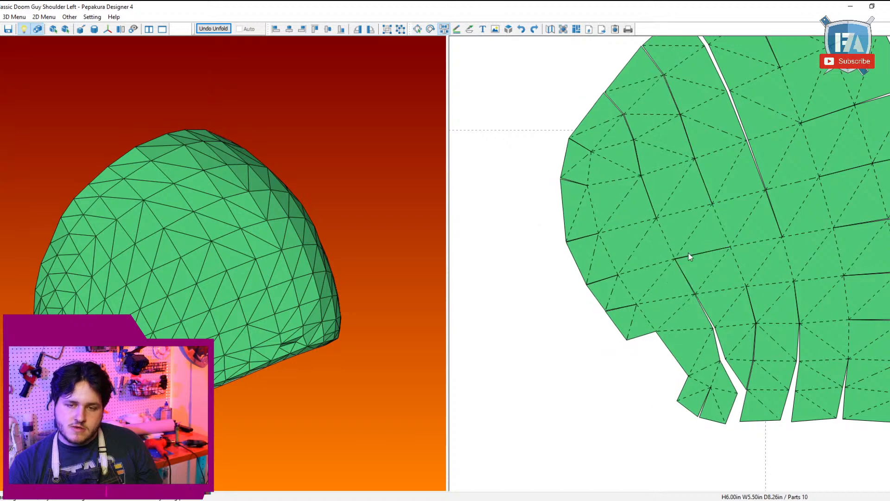
Step: Detach the panel's lower rounded section and reattach it row by row to close the curved gap beside it
left_click(665, 265)
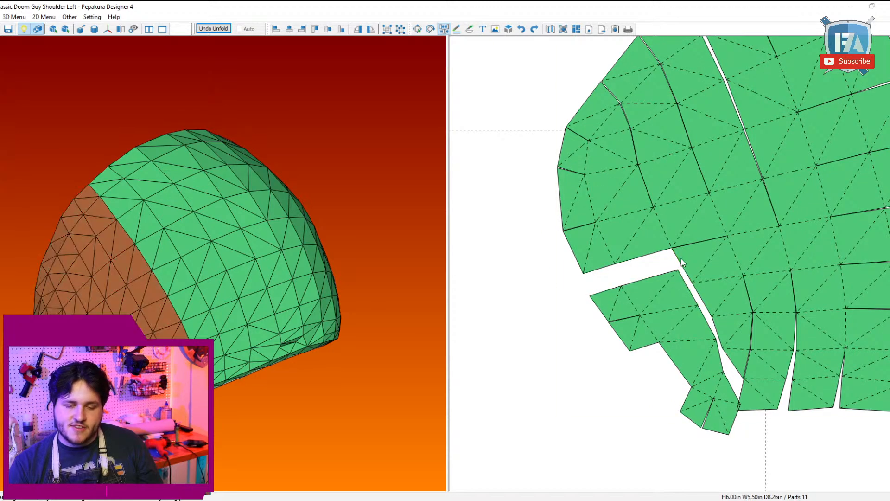
left_click(682, 267)
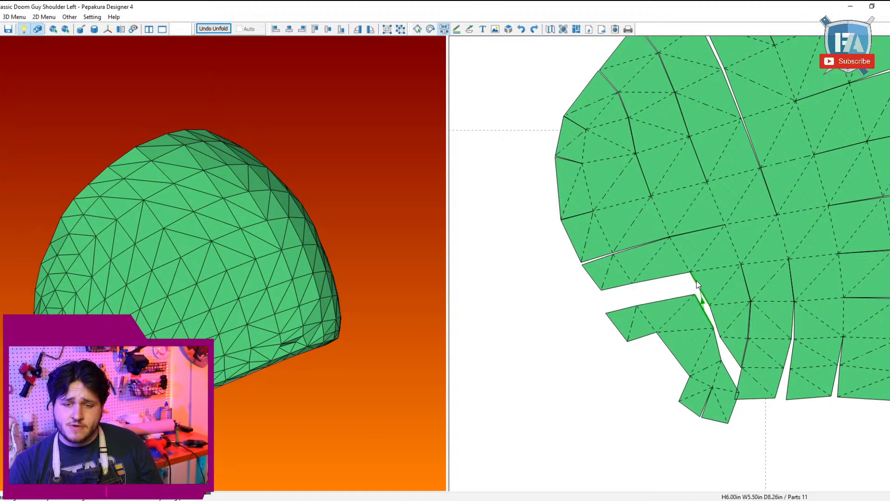
left_click(690, 308)
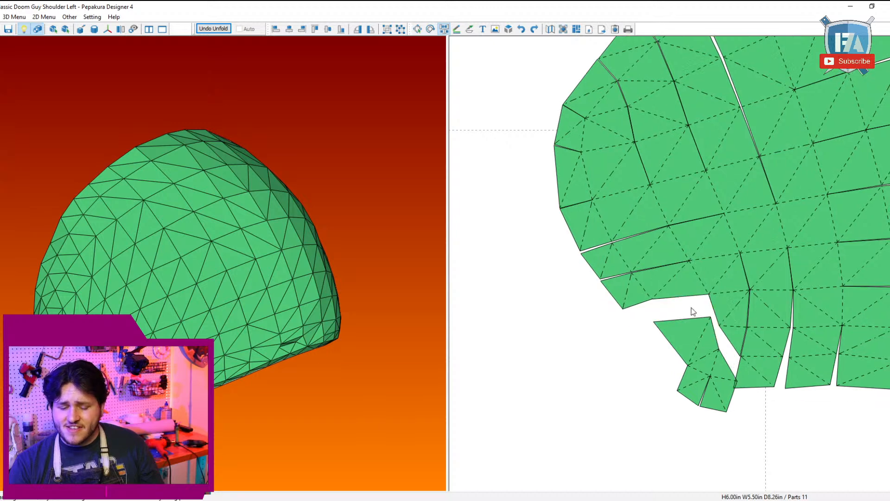
left_click(712, 305)
scroll(723, 389, "down", 4)
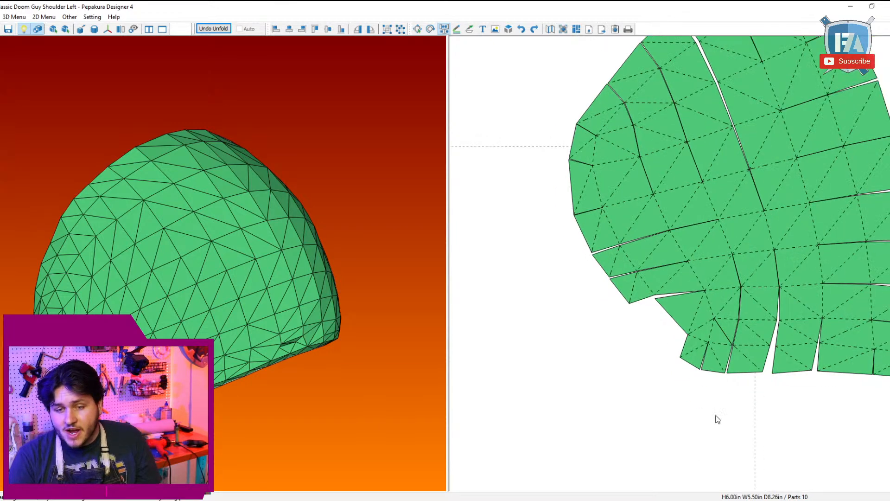
Step: Move the reworked fan-shaped panel to open space near the sheet's lower edge, away from the other shell parts
key("Escape")
left_click_drag(723, 255, 582, 347)
scroll(578, 330, "down", 6)
scroll(602, 327, "down", 3)
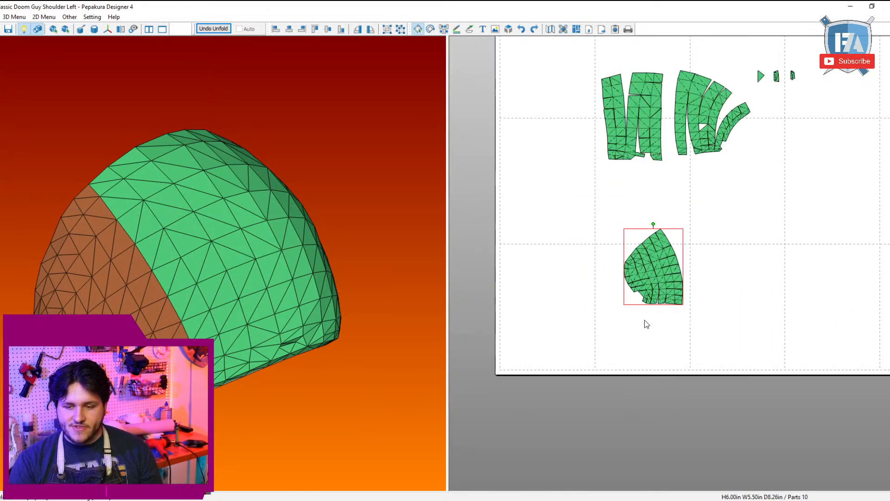
left_click_drag(667, 373, 735, 352)
scroll(734, 356, "down", 2)
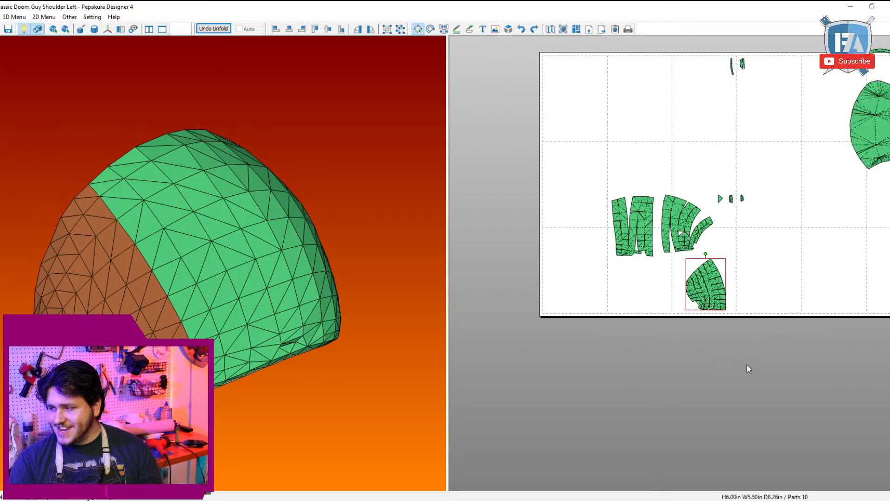
middle_click_drag(739, 378, 669, 370)
scroll(604, 347, "up", 3)
left_click_drag(668, 370, 758, 348)
scroll(751, 354, "up", 5)
scroll(616, 304, "down", 6)
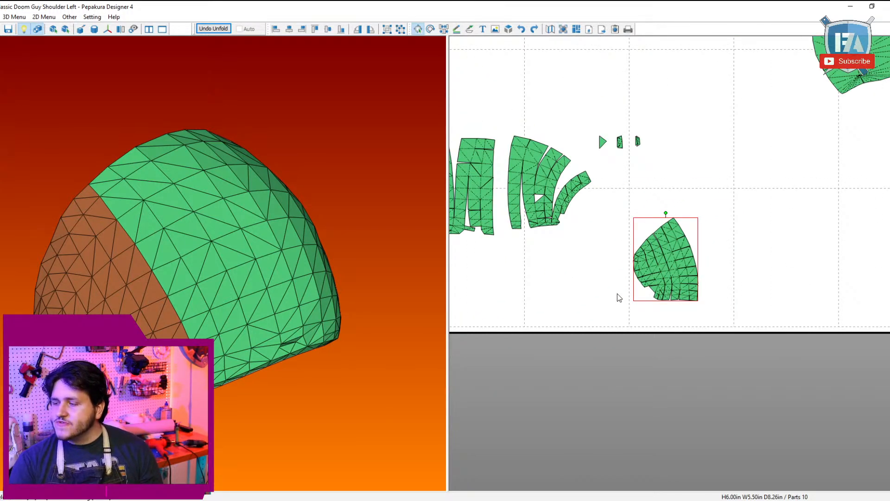
scroll(562, 254, "down", 4)
Step: Place the shell's two-strip panel beside the fan-shaped panel without overlap and start editing its face joins
left_click_drag(576, 218, 718, 258)
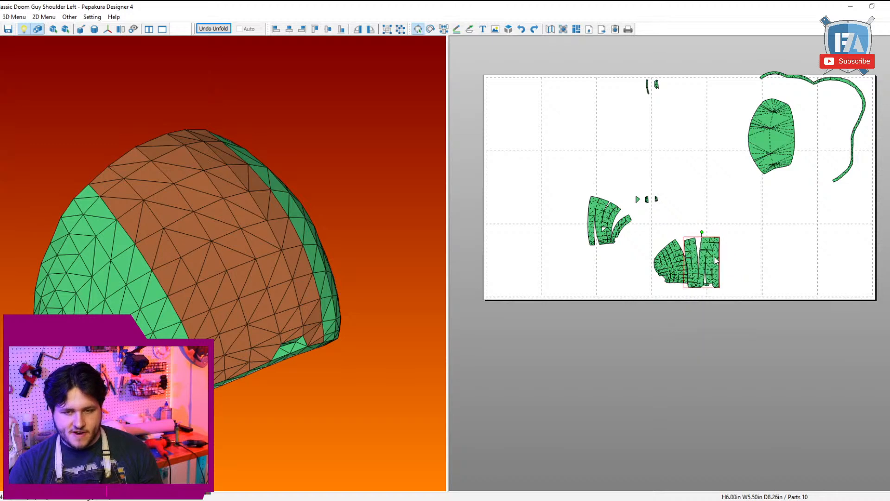
scroll(649, 297, "up", 6)
scroll(588, 376, "down", 3)
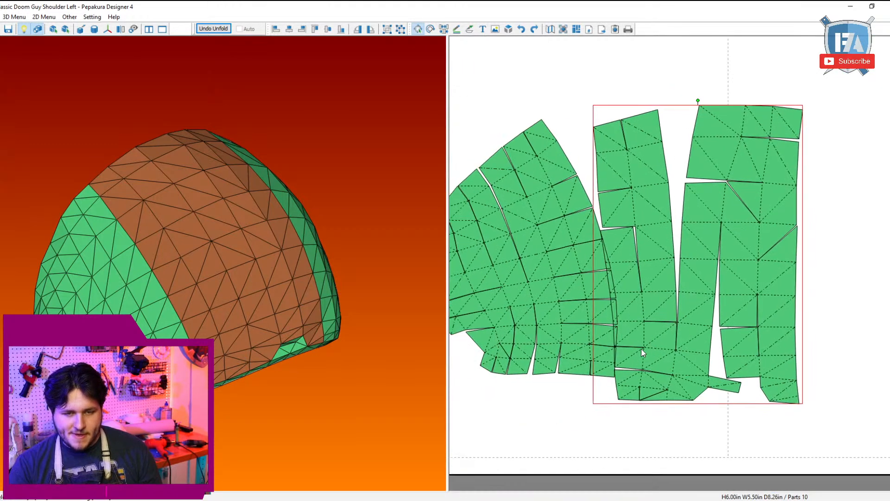
left_click_drag(642, 349, 678, 347)
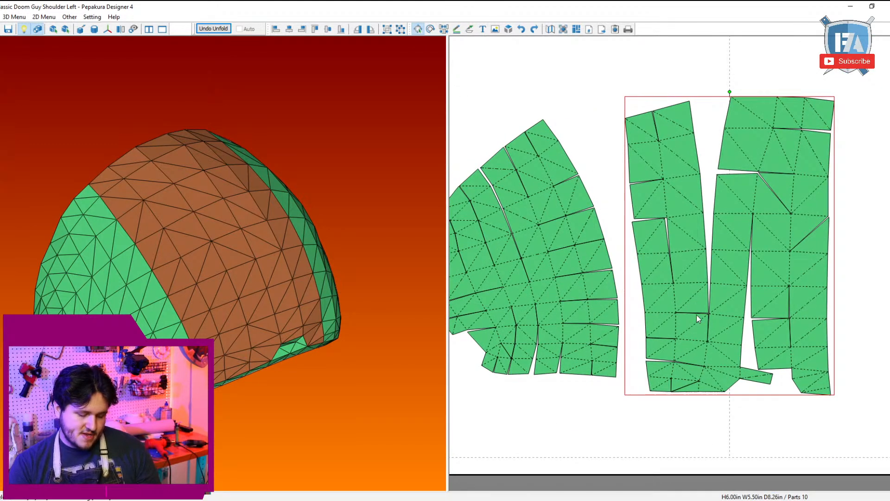
key("ctrl+j")
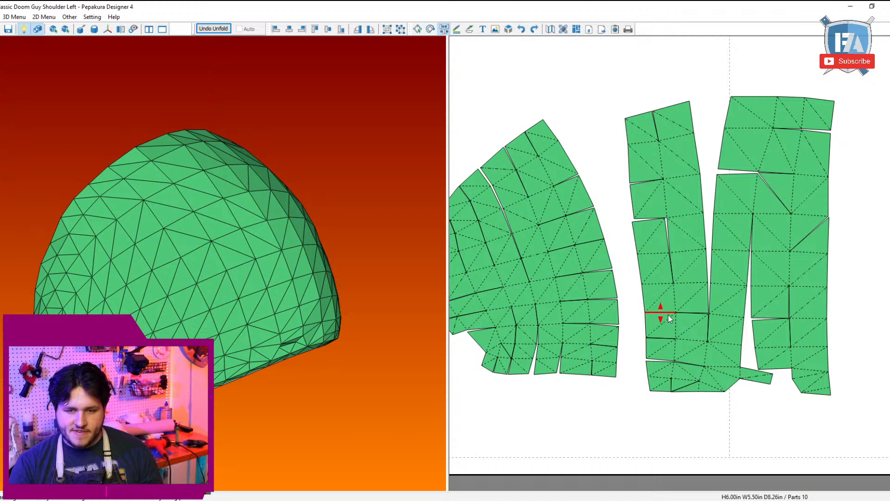
Step: Cut the left strip's lower rows apart one by one and rejoin them sideways to the panel's middle strip
left_click(693, 342)
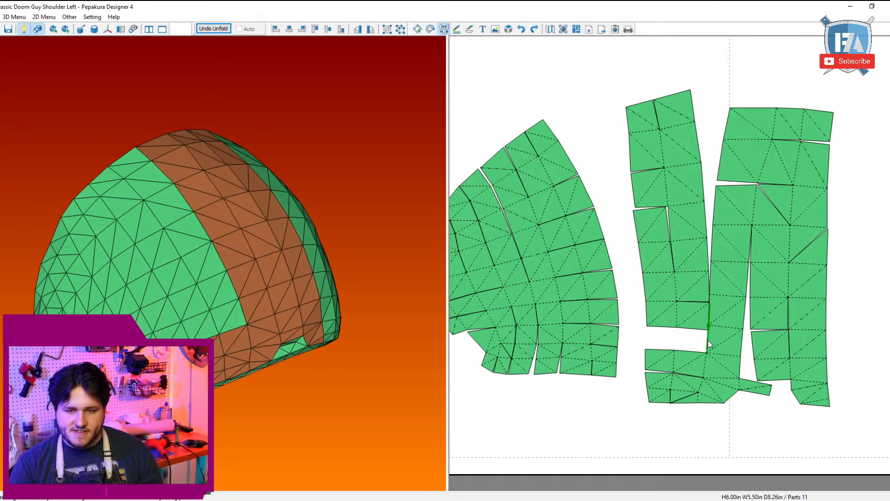
left_click(663, 324)
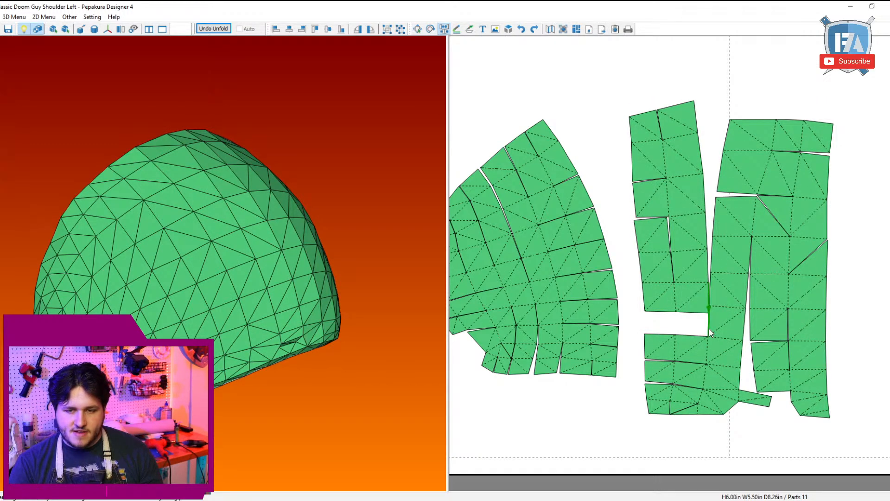
left_click(669, 304)
left_click(667, 310)
left_click(669, 283)
left_click(704, 293)
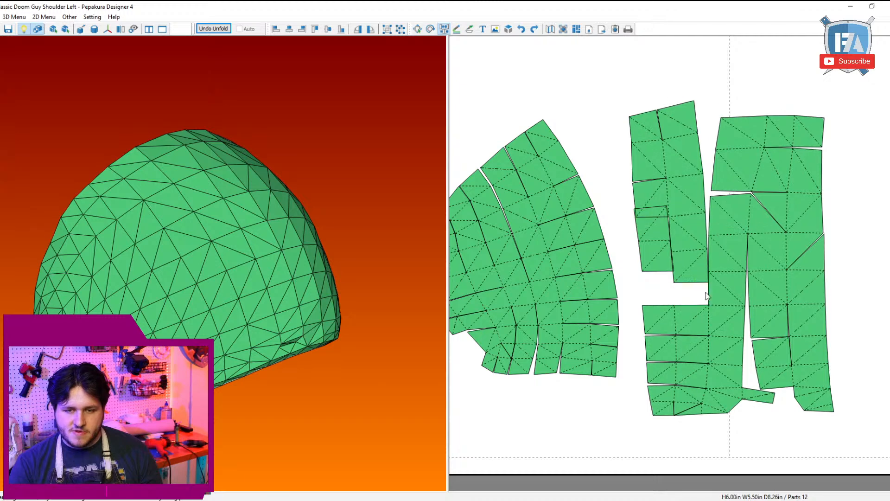
left_click(710, 292)
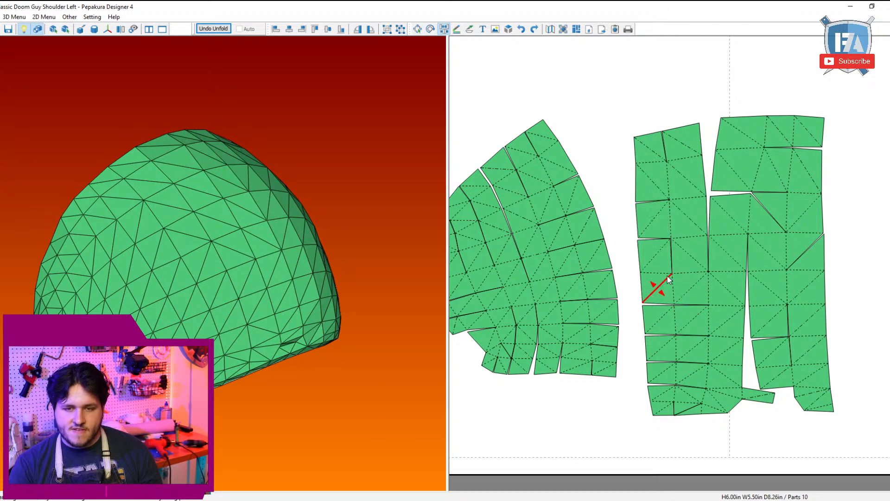
Step: Separate the left strip's next two rows upward and join them edge to edge with the adjoining column
left_click(667, 276)
left_click(671, 276)
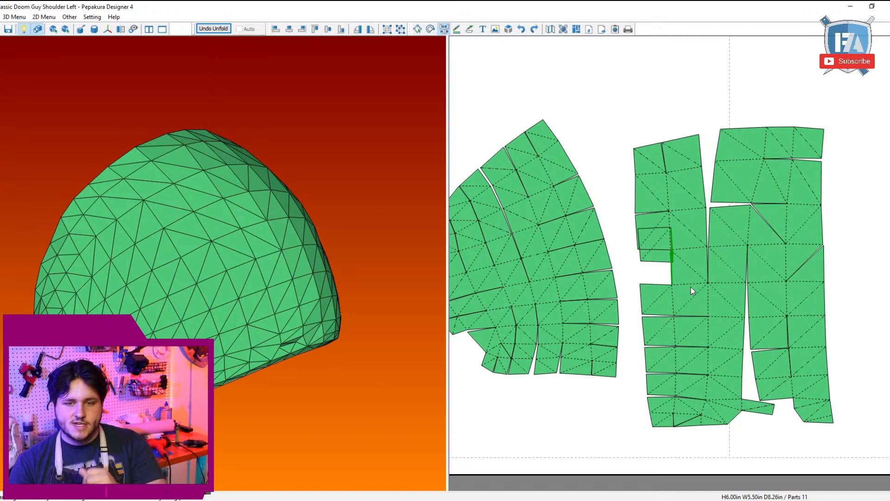
left_click(690, 285)
left_click(710, 285)
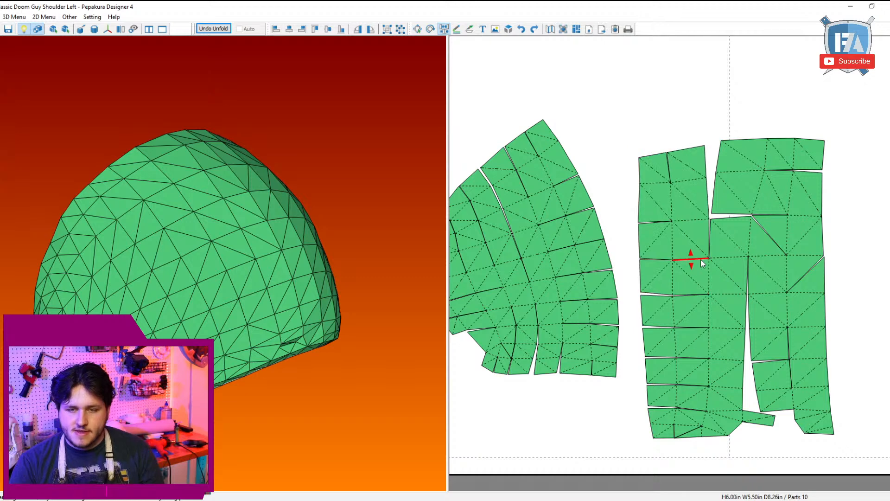
Step: Detach the right strip's upper faces, regroup them and reattach the block sideways to the top of the middle strip
left_click(763, 165)
left_click(760, 182)
left_click(761, 183)
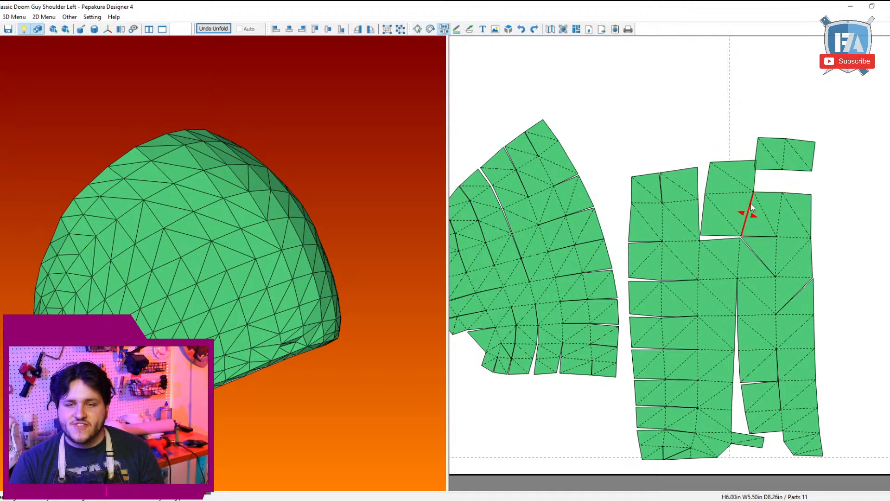
left_click(747, 212)
left_click(738, 243)
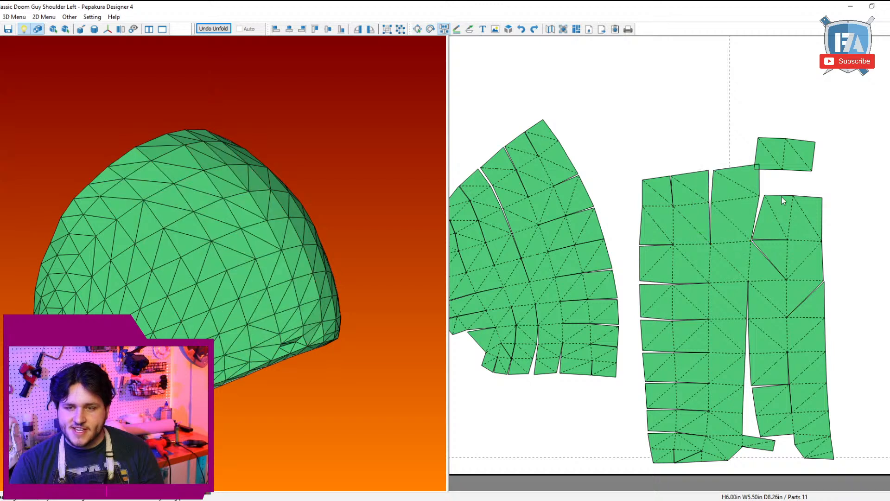
left_click(786, 196)
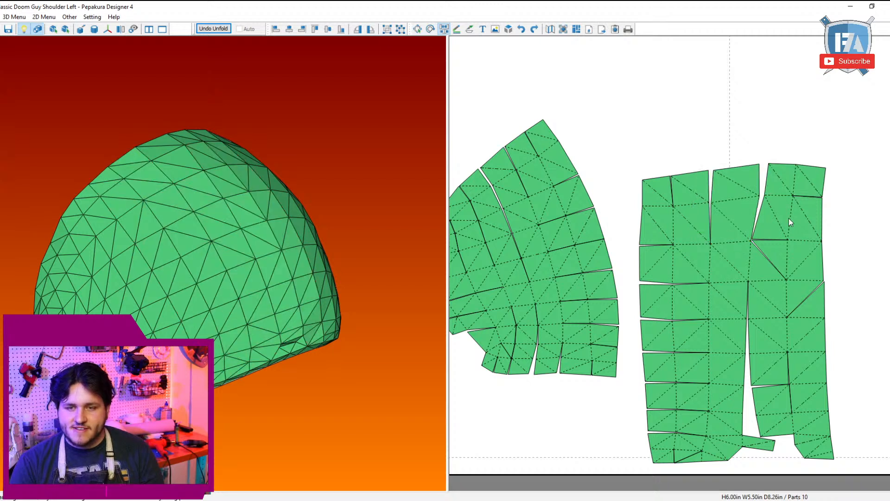
left_click(803, 241)
left_click(756, 242)
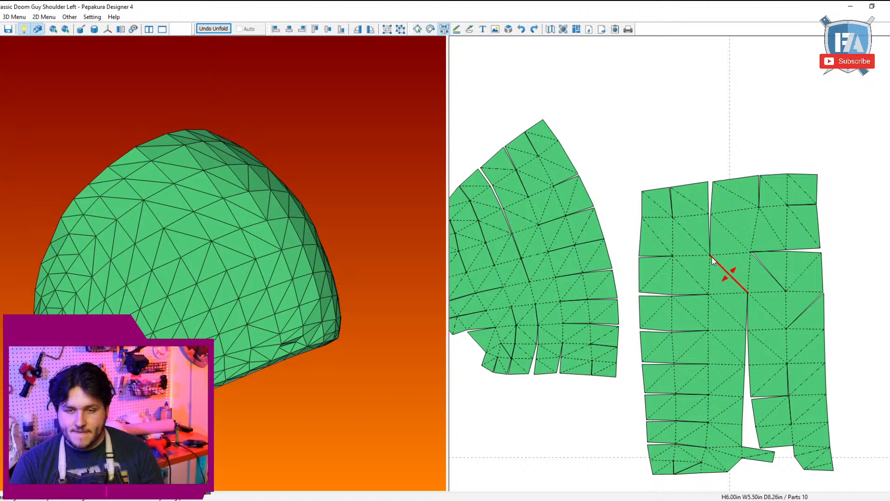
Step: Rejoin the top-right corner face to the row below and attach the upper-left block sideways to the middle strip
left_click(790, 203)
left_click(790, 204)
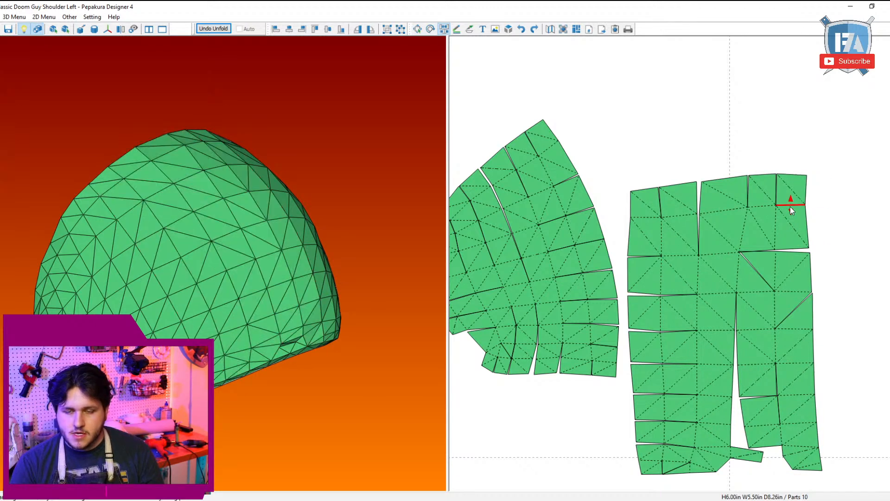
left_click(695, 255)
left_click(699, 255)
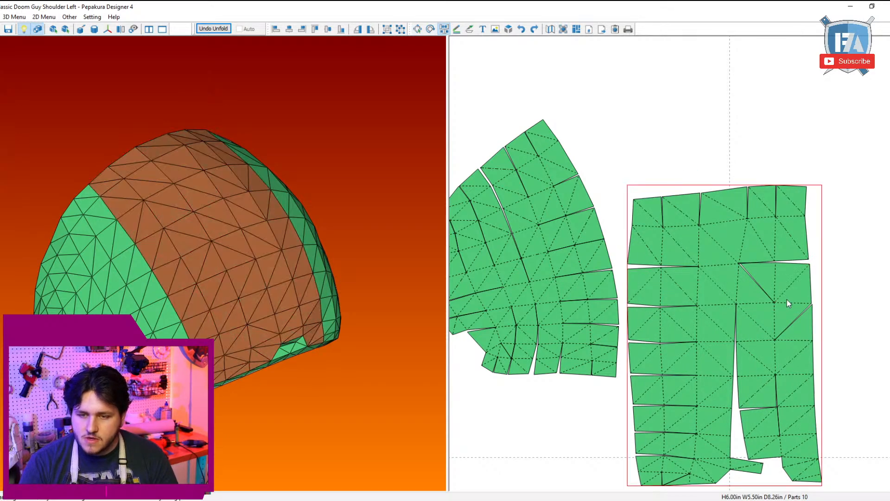
Step: Regroup the right strip's faces around its two diagonal cuts into straight rows attached sideways to the middle strip
left_click(778, 304)
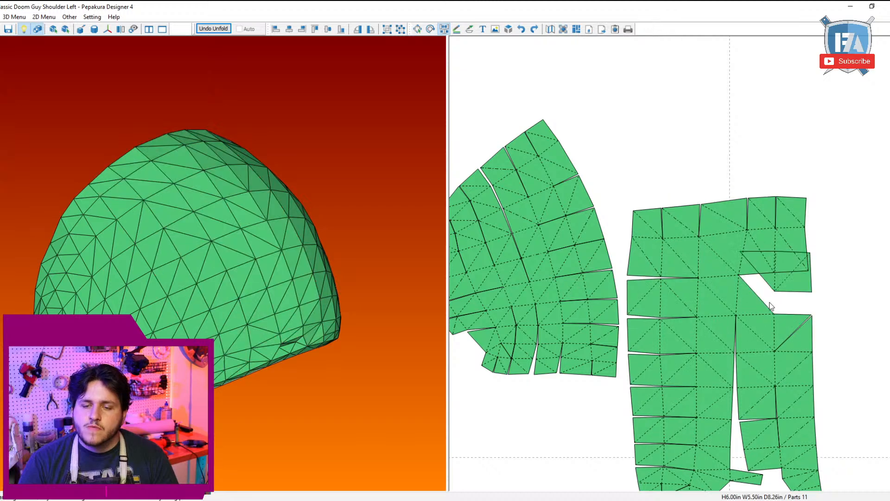
left_click(756, 310)
left_click(753, 314)
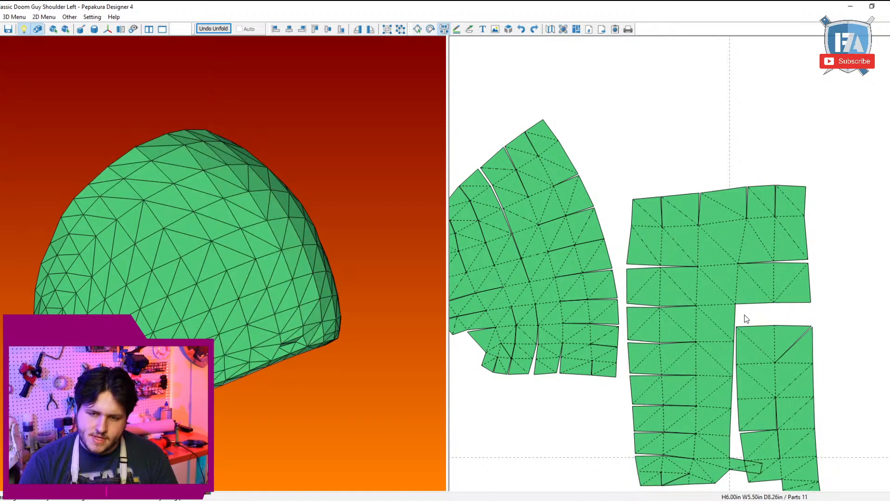
left_click(737, 314)
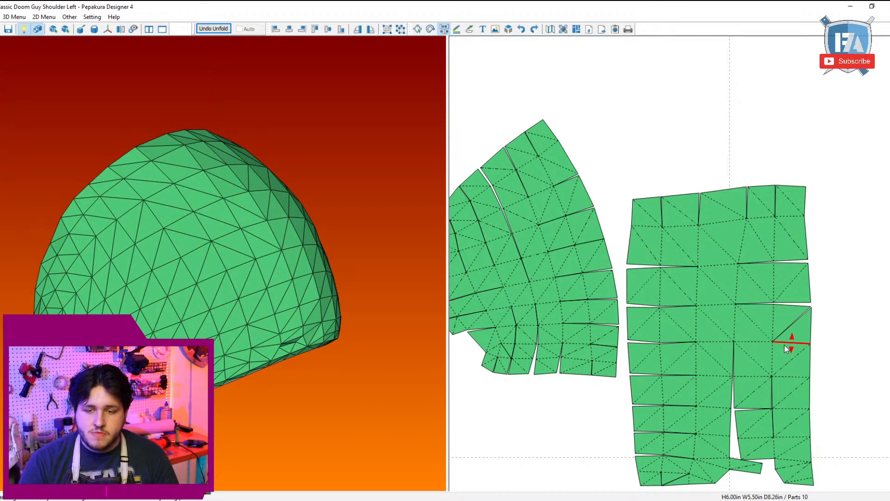
left_click(796, 343)
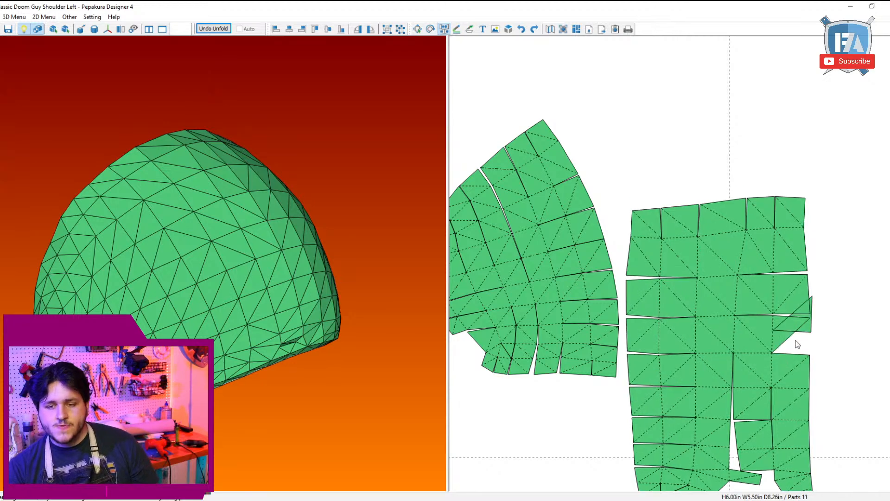
left_click(748, 349)
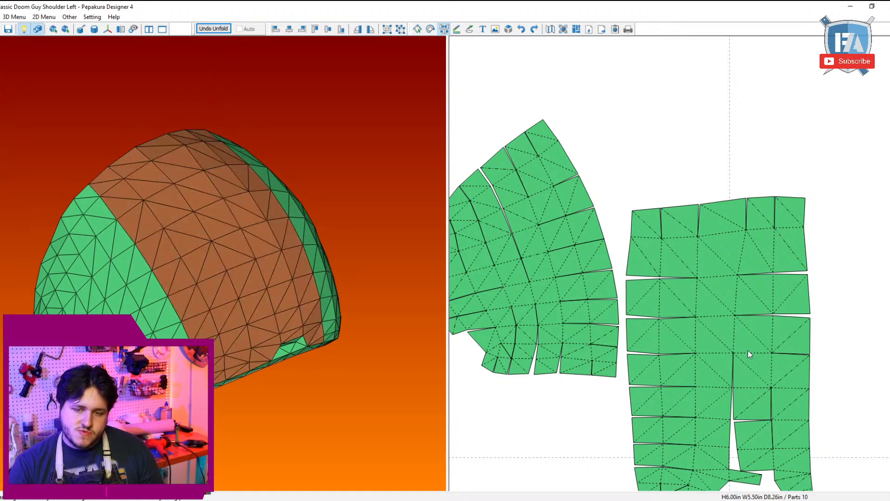
left_click(751, 353)
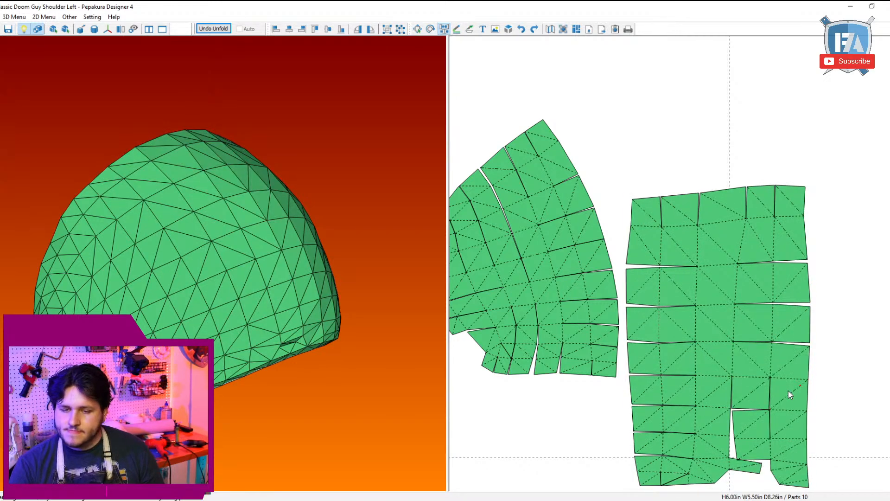
Step: Separate the right strip's next lower rows and rejoin each one sideways to the middle strip, closing the long vertical gap
left_click(788, 379)
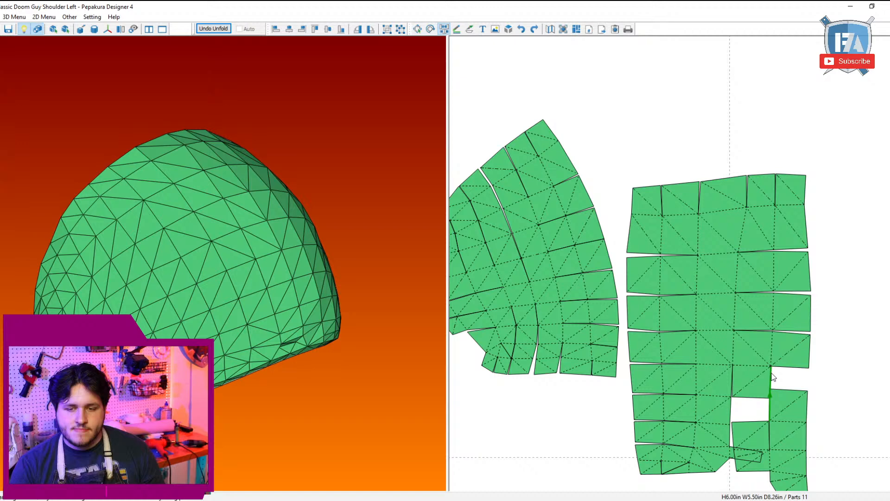
left_click(748, 364)
left_click(748, 365)
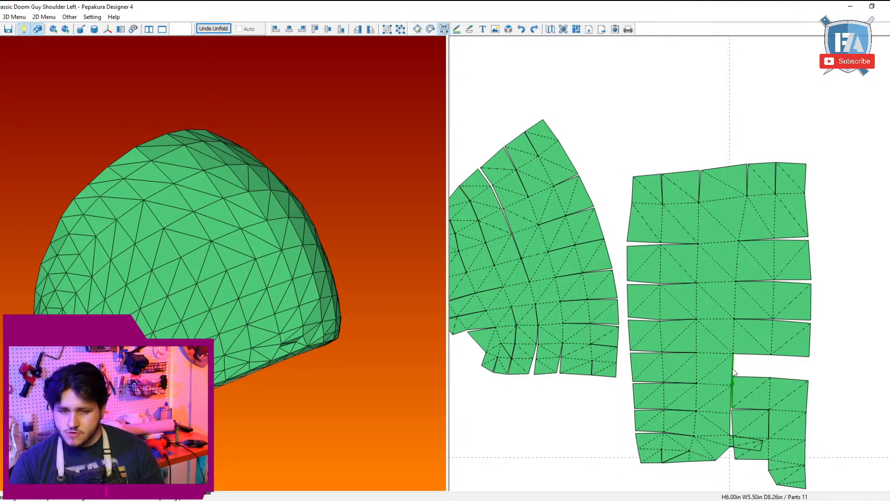
left_click(732, 370)
left_click(785, 388)
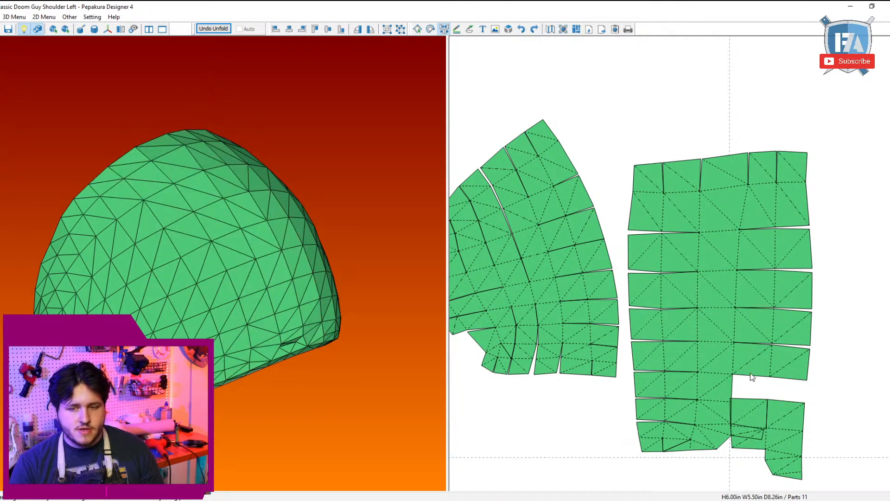
left_click(734, 384)
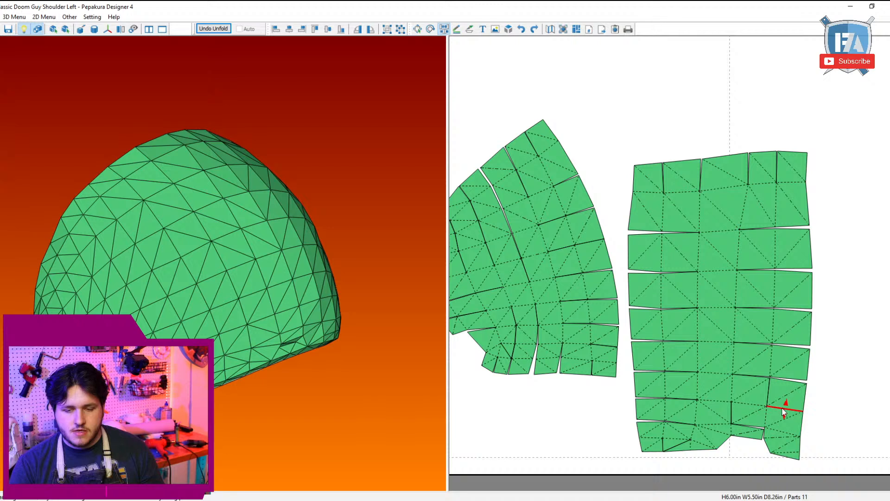
Step: Rework the joins of the panel's lower-right faces and split off the small tab at the bottom notch
left_click(783, 408)
left_click(768, 401)
left_click(730, 441)
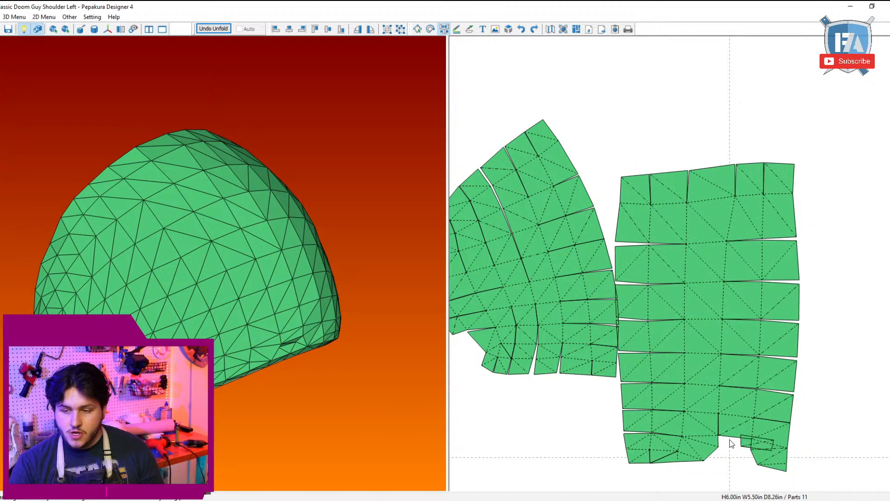
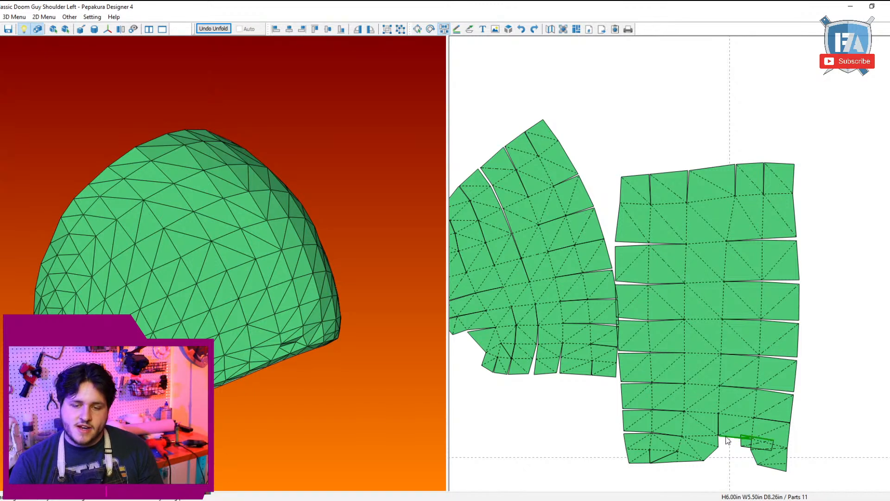
Step: Reattach the small piece at the lower end of the rectangular part and rearrange its short edge cuts, undoing the long strip's join
left_click(718, 439)
left_click(680, 463)
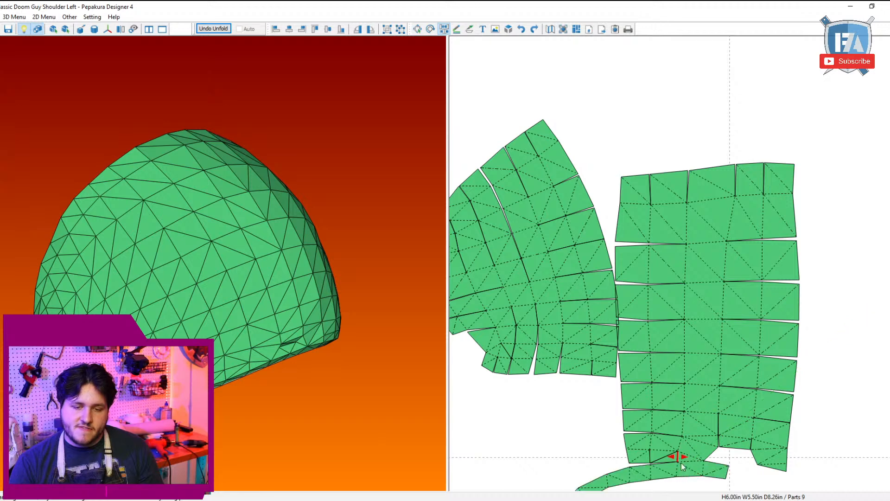
key("ctrl+z")
left_click(677, 457)
left_click(677, 458)
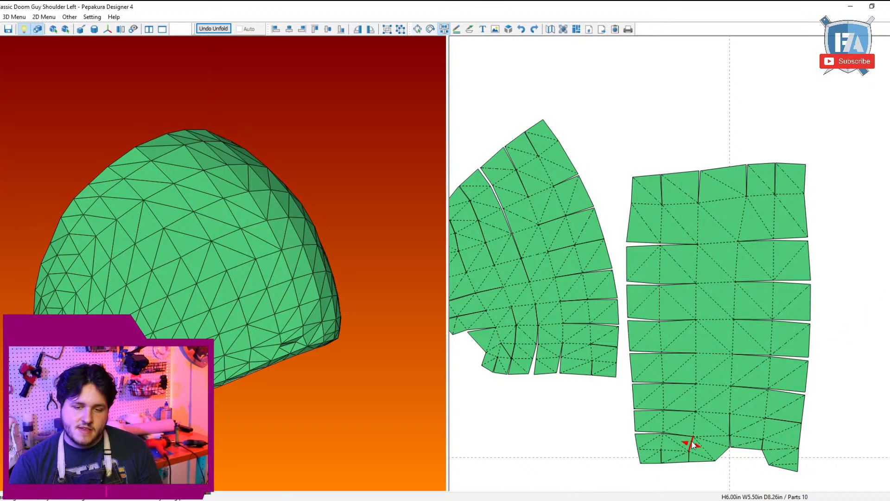
left_click(691, 442)
left_click(694, 444)
Step: Move the fan-shaped part to the empty area beyond the rectangular part, in line with the other two large pieces
scroll(701, 432, "down", 3)
right_click_drag(733, 322, 702, 351)
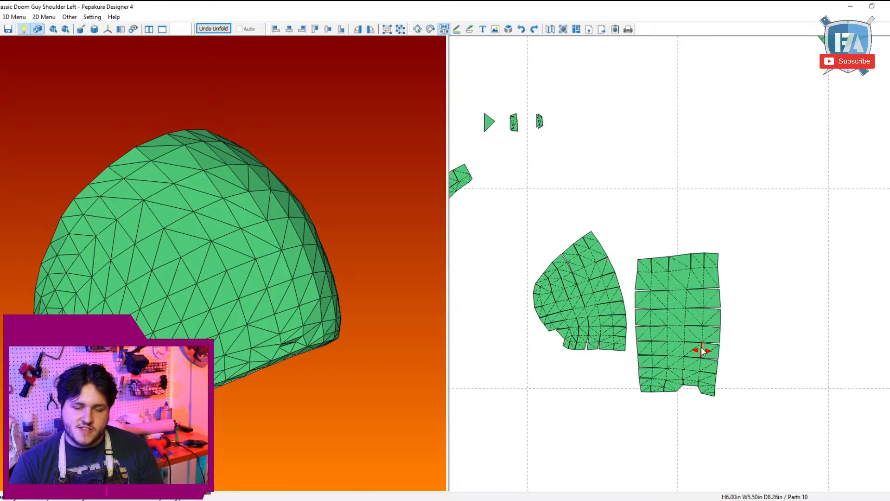
key("Escape")
scroll(761, 391, "down", 3)
left_click_drag(615, 304, 622, 336)
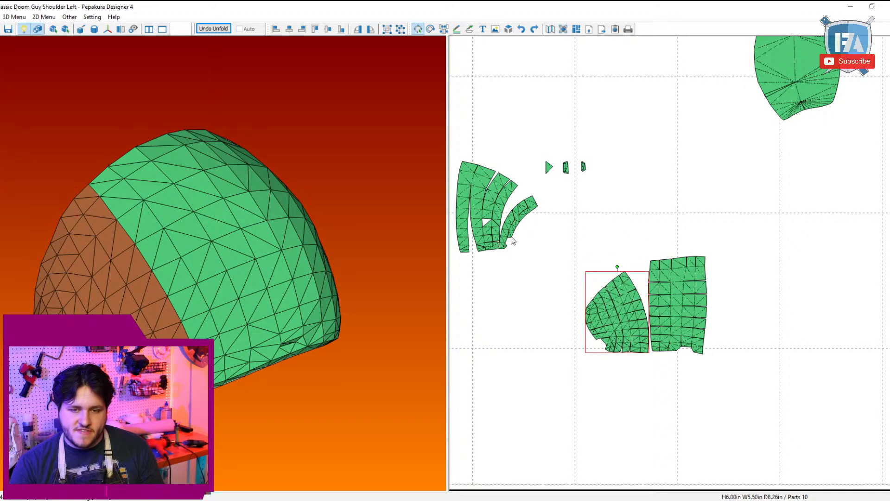
left_click_drag(496, 245, 768, 350)
scroll(765, 342, "up", 3)
scroll(764, 343, "up", 2)
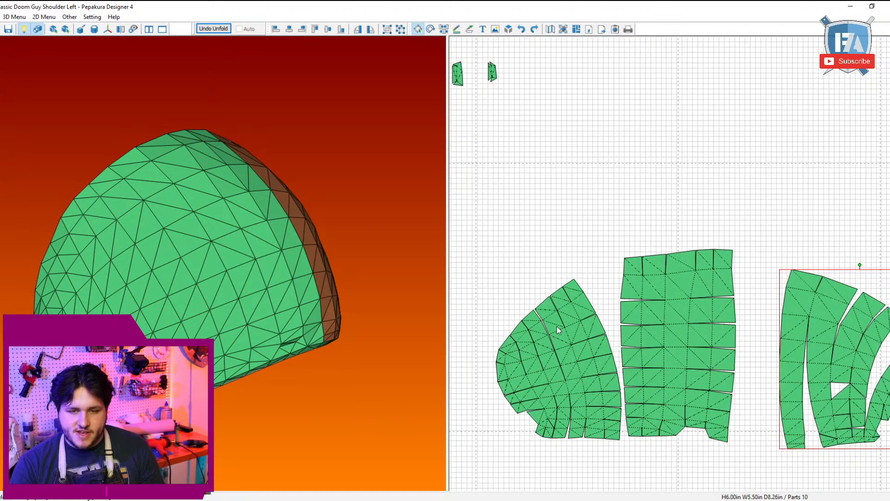
Step: Extend the two middle vertical slits at the rectangular part's upper end and rejoin the horizontal slits beside them
key("ctrl+d")
scroll(659, 298, "up", 1)
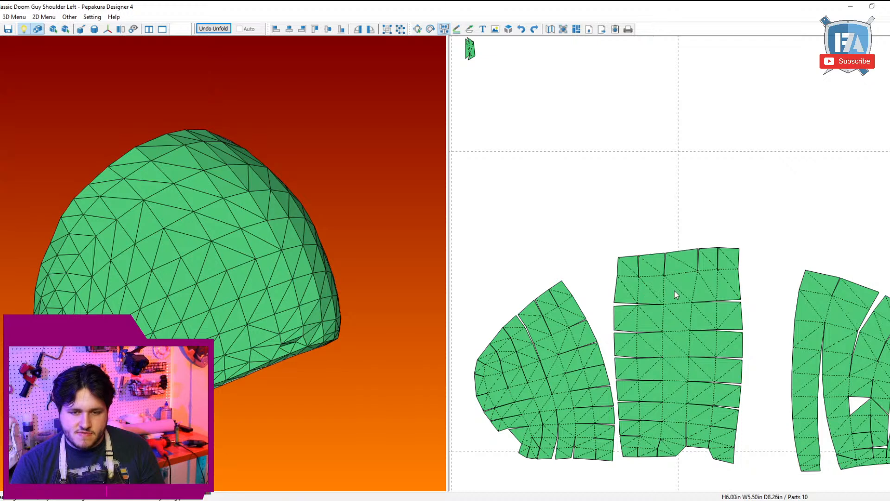
left_click(666, 291)
left_click(666, 306)
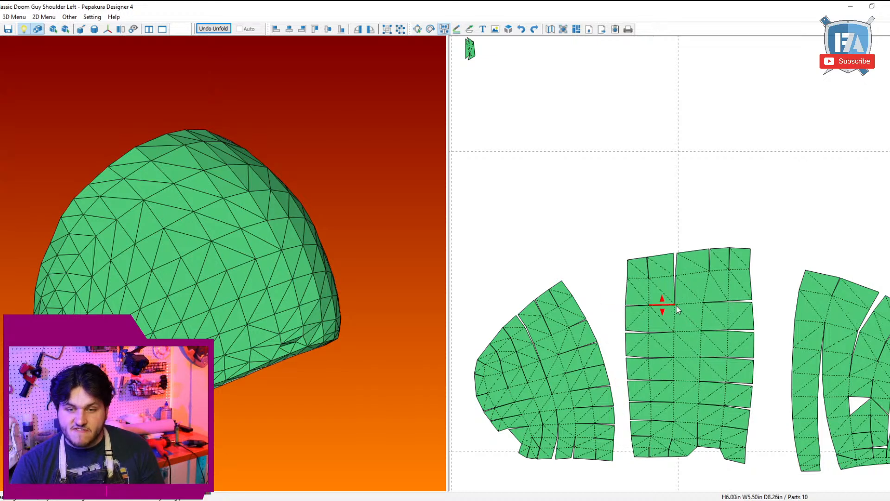
left_click(705, 295)
left_click(708, 301)
Step: Place the fan-shaped part next to the rectangular part and reattach its outer strip row by row, leaving short horizontal slits
key("ctrl+d")
left_click_drag(850, 408, 803, 392)
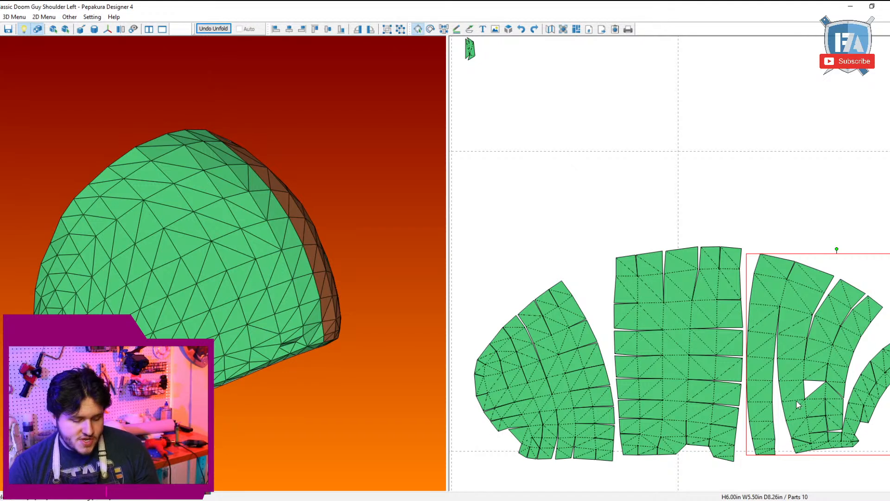
key("ctrl+d")
left_click(778, 306)
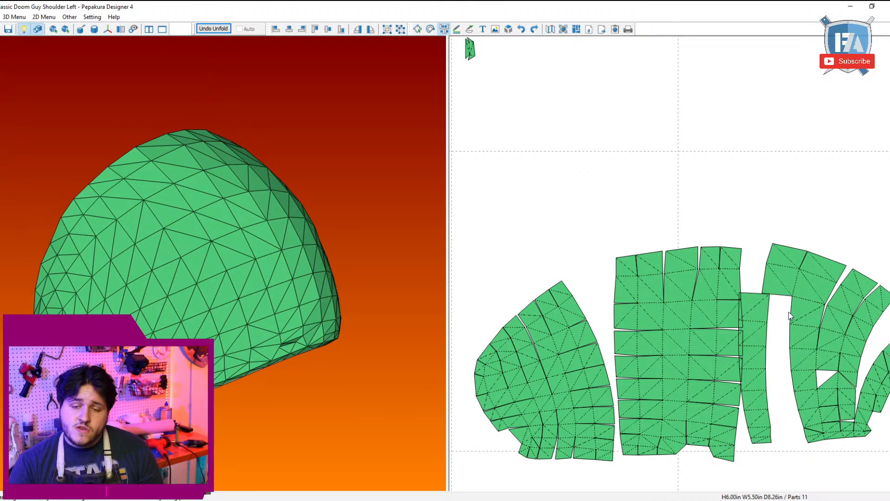
left_click(792, 310)
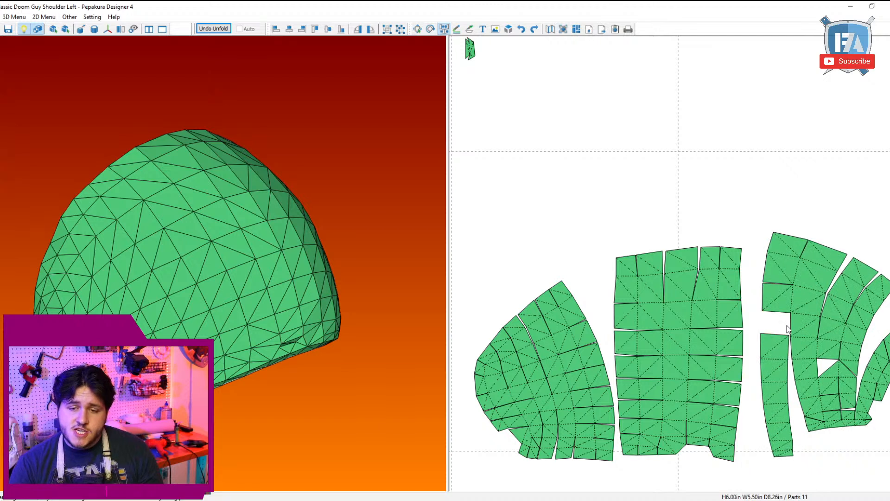
left_click(789, 326)
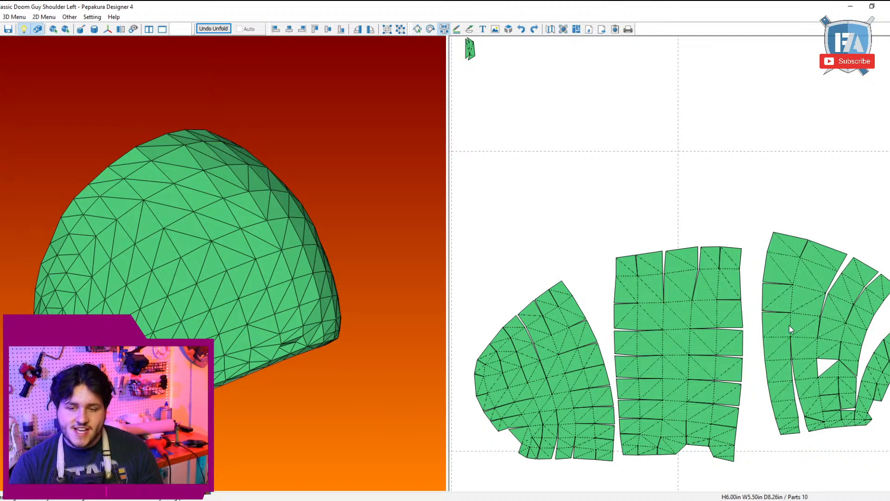
left_click(786, 350)
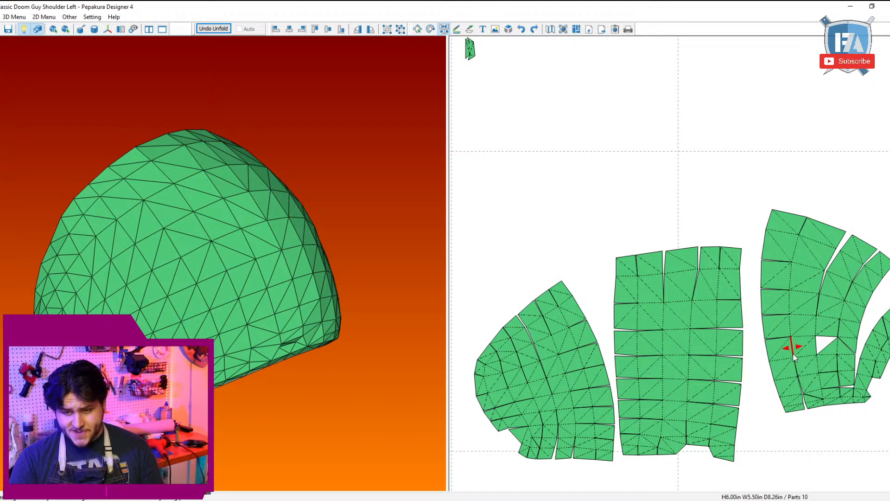
right_click(789, 354)
left_click(793, 352)
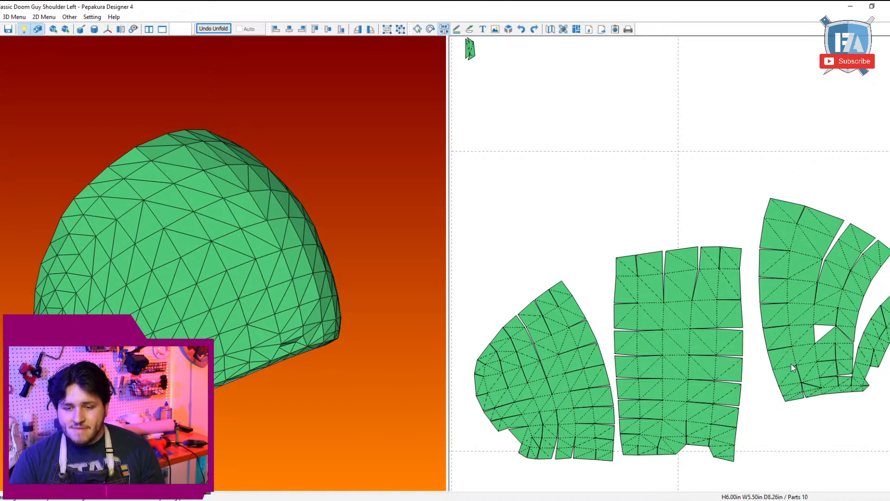
left_click(794, 368)
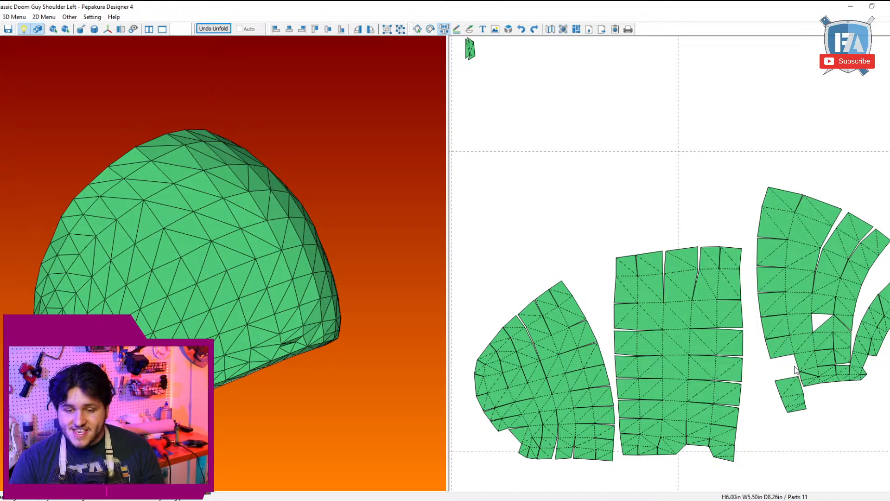
left_click(795, 369)
Step: Shift the fan-shaped part down and join its outer columns to the neighbouring strip, splitting the rows horizontally instead
left_click_drag(794, 368, 794, 458)
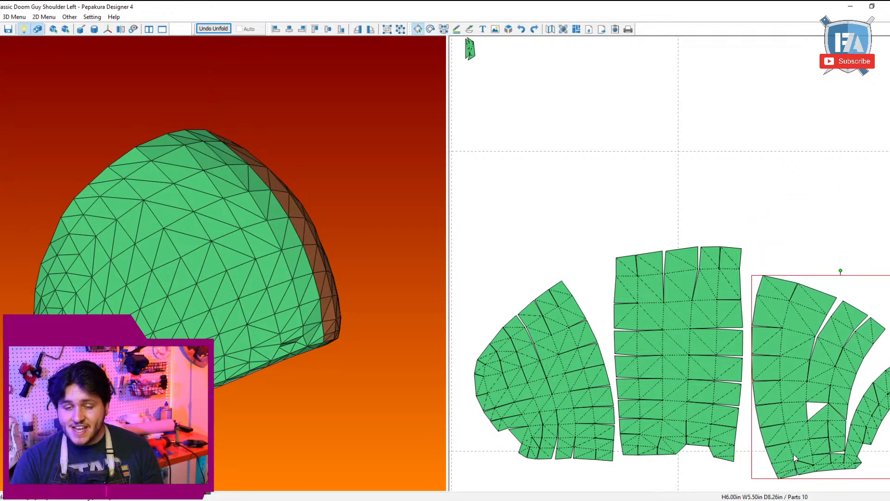
key("ctrl+n")
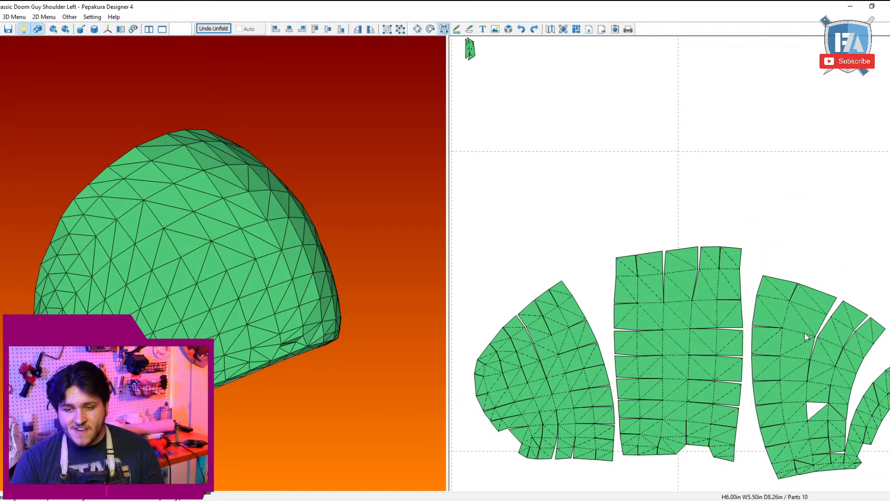
left_click(800, 357)
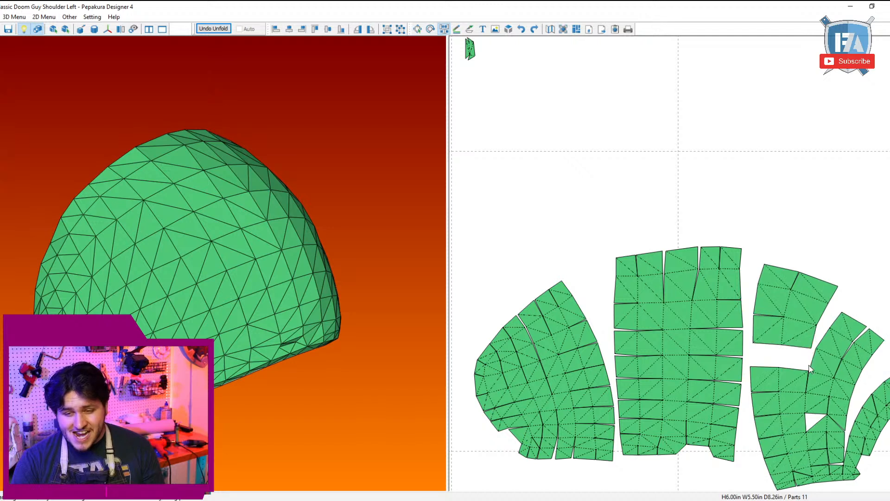
left_click(794, 397)
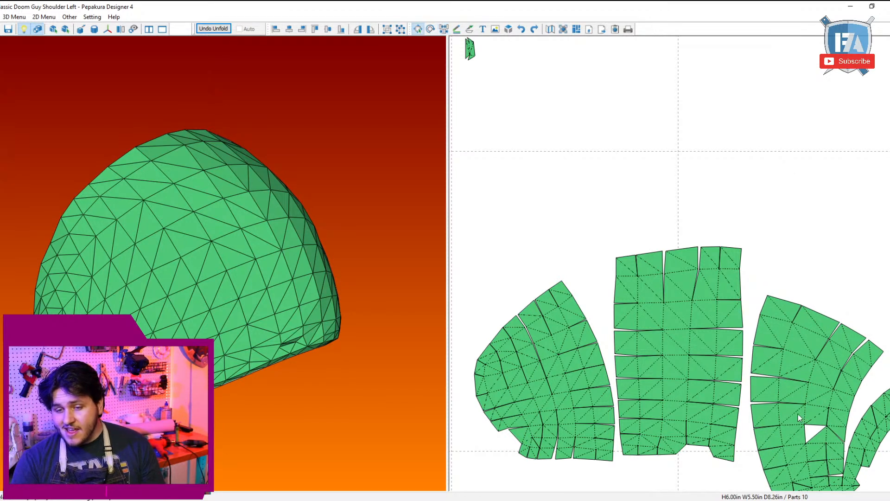
left_click(797, 410)
left_click(798, 381)
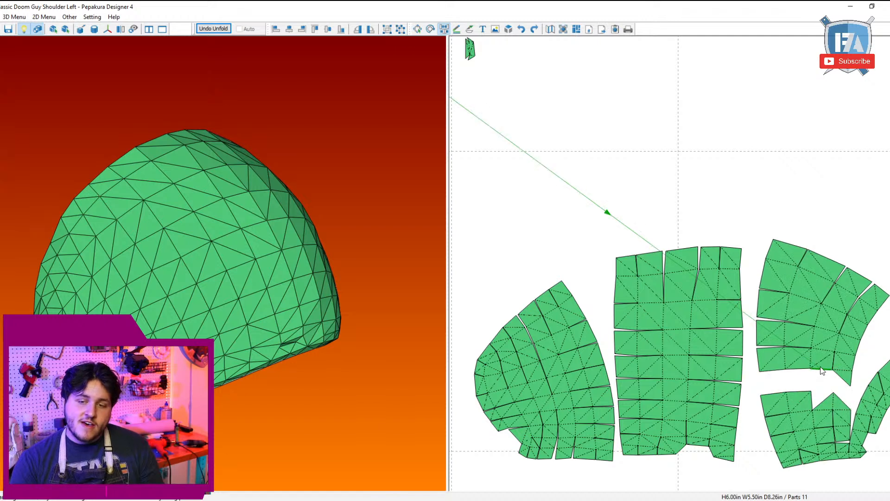
Step: Move the two-column row from the lower block to the upper block, then join both blocks along the diagonal edge
left_click(803, 408)
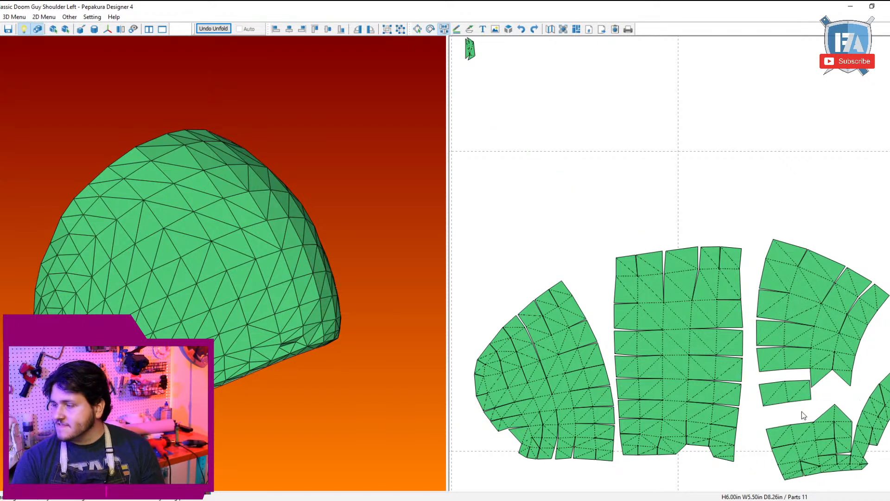
left_click(812, 380)
key("Escape")
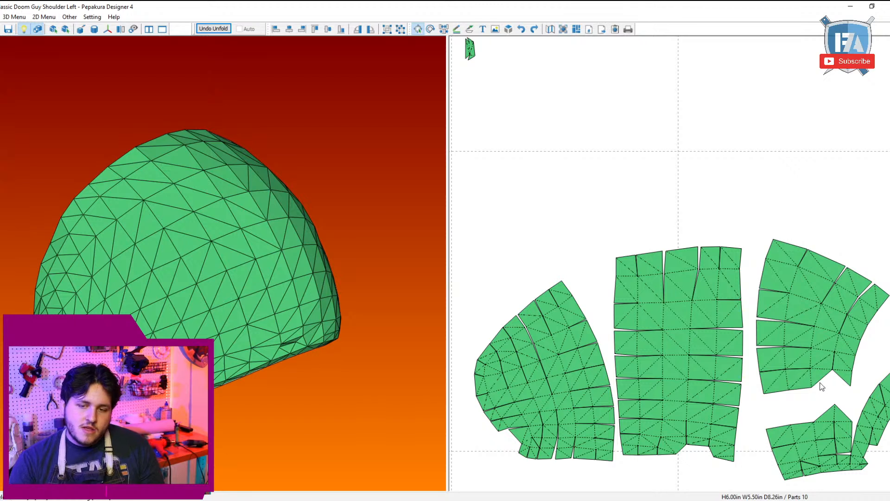
key("ctrl+n")
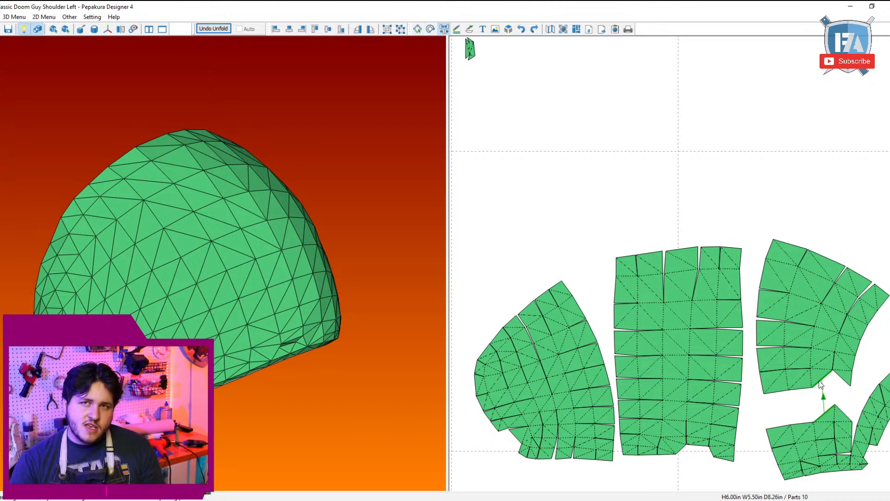
left_click(820, 384)
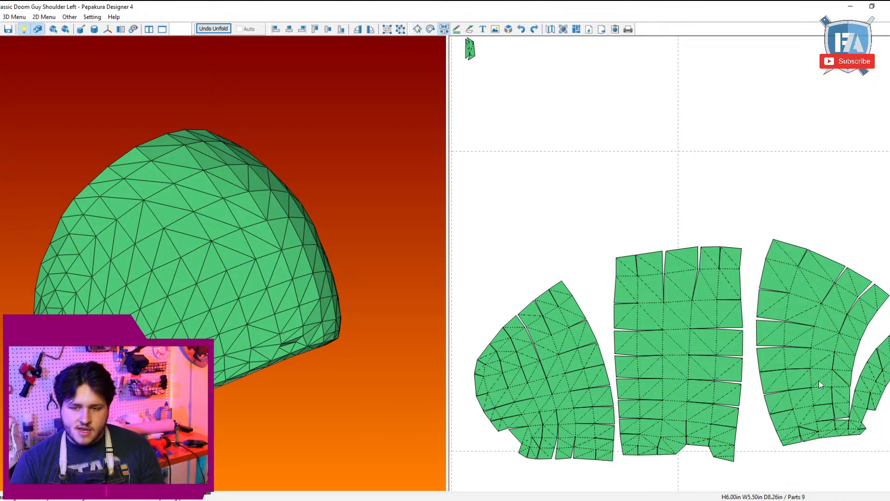
Step: Split off the fan part's lower rows, replace their long horizontal cut with short vertical ones, and rejoin them above
left_click(805, 404)
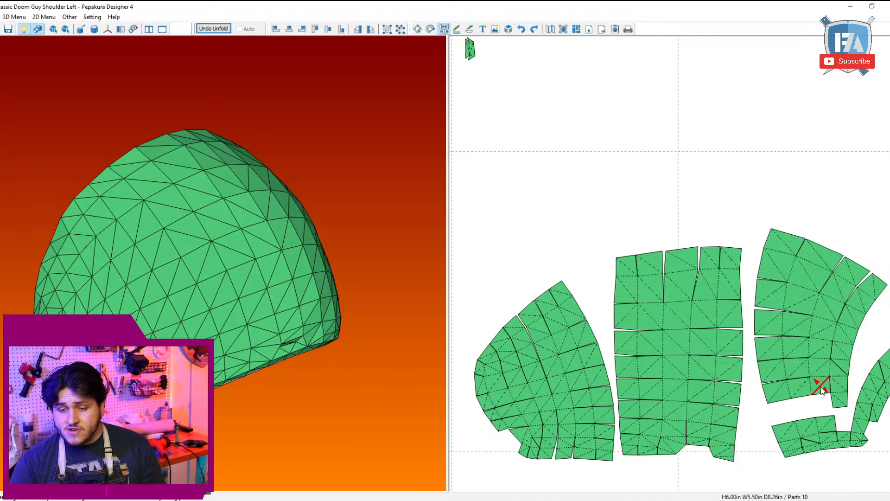
left_click(820, 447)
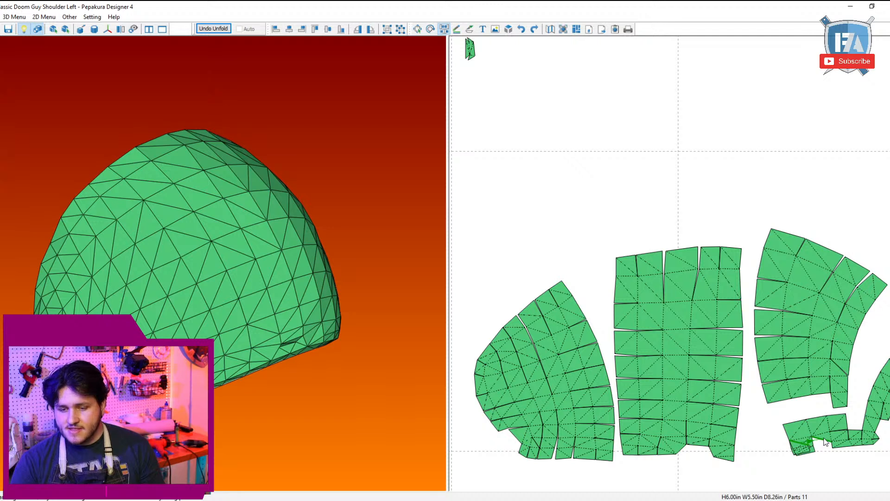
left_click(824, 438)
left_click(832, 439)
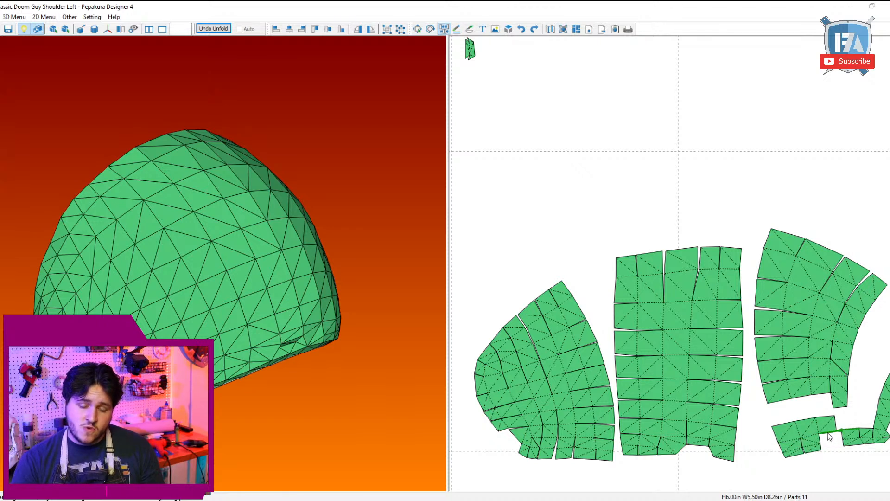
left_click(830, 436)
left_click(828, 422)
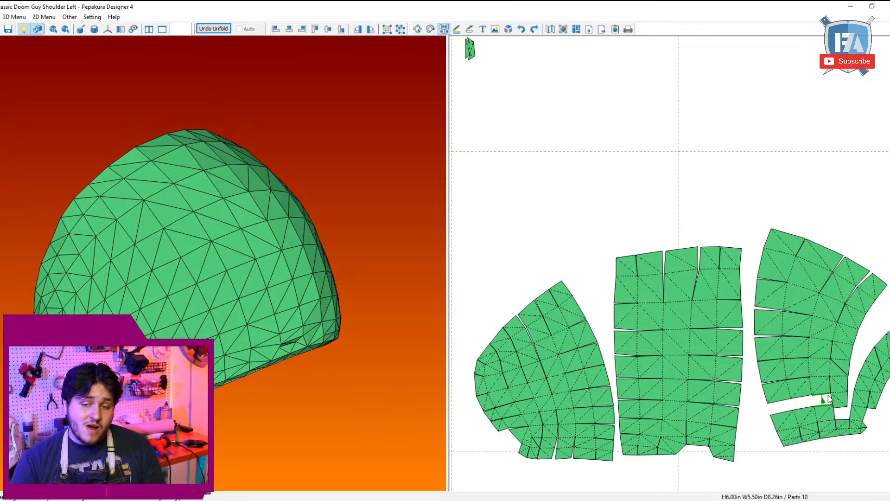
left_click(828, 399)
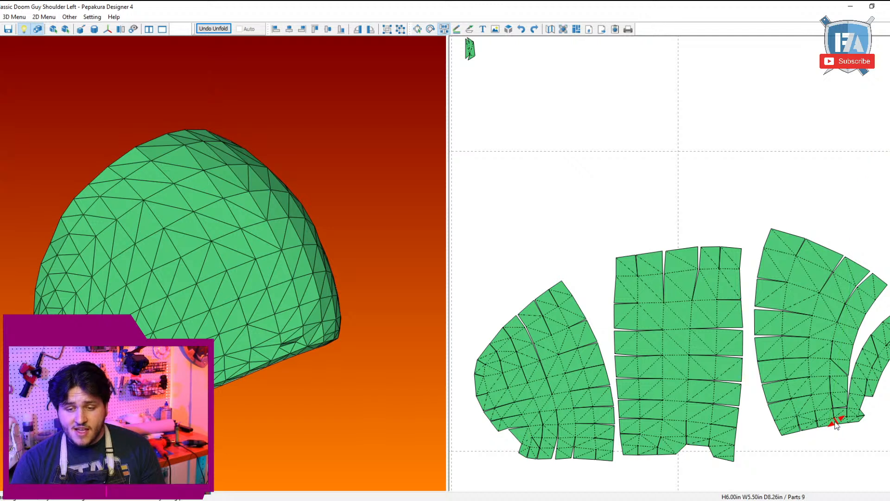
Step: Rearrange the cuts at the fan part's lower corner and reattach the curved outer strip beside its bottom rows
left_click(833, 417)
left_click(833, 415)
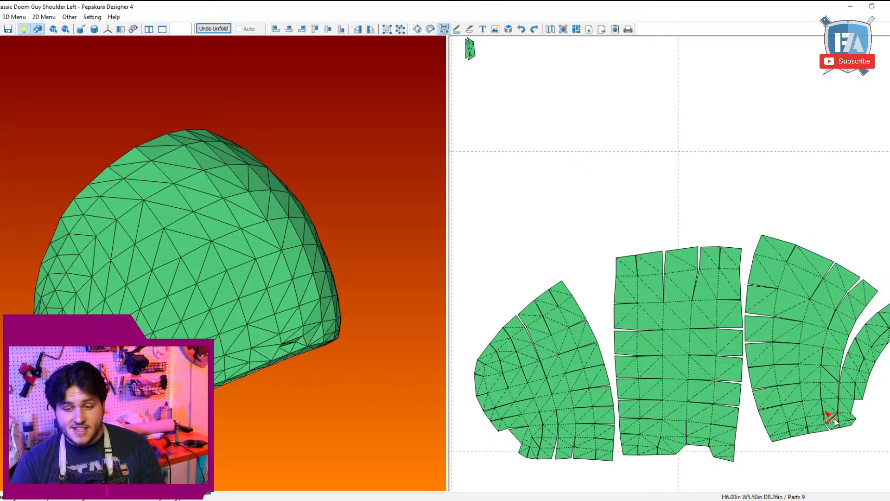
left_click(842, 427)
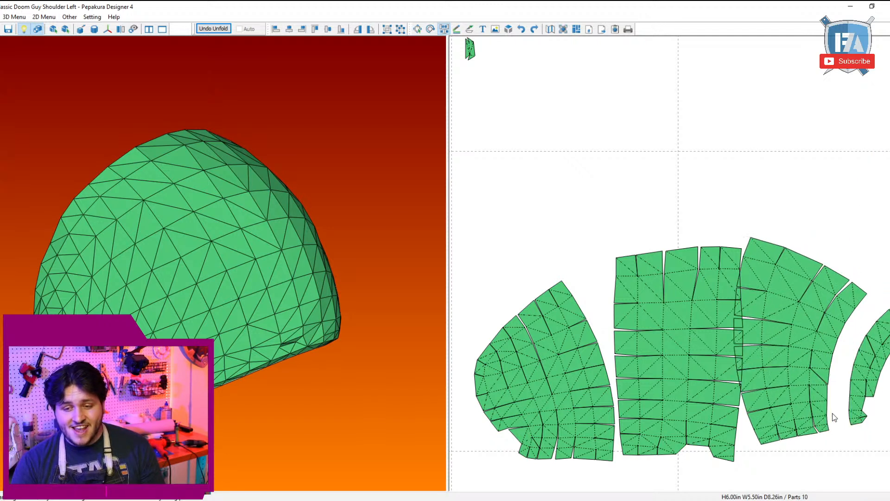
left_click(828, 410)
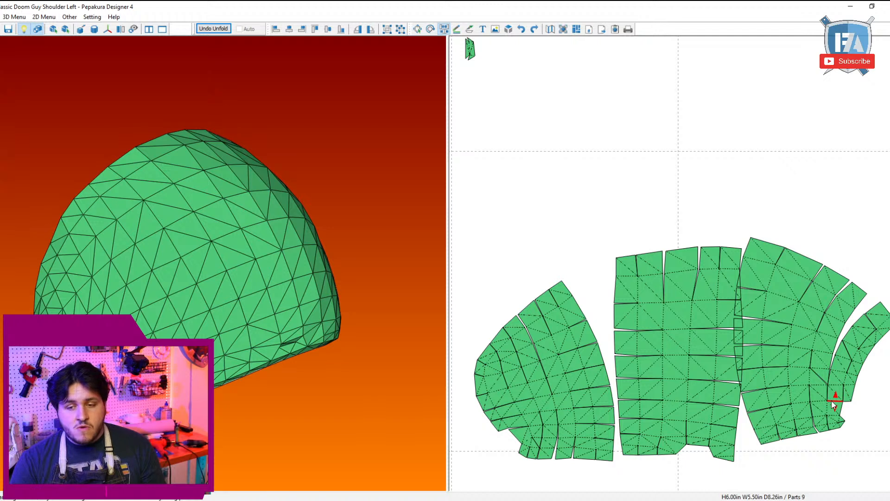
Step: Split the curved outer strip above its lowest row, leaving that row attached to the fan part's lower corner
left_click(831, 399)
left_click(837, 413)
left_click(842, 423)
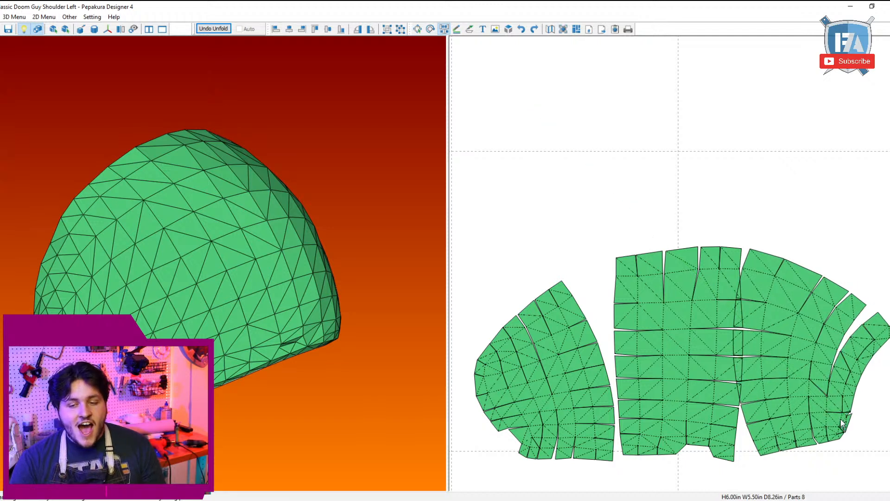
left_click(849, 394)
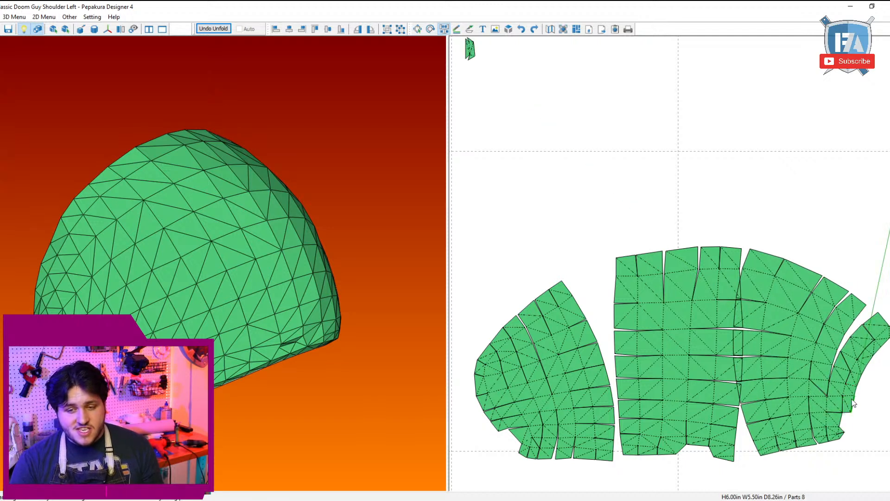
left_click(849, 397)
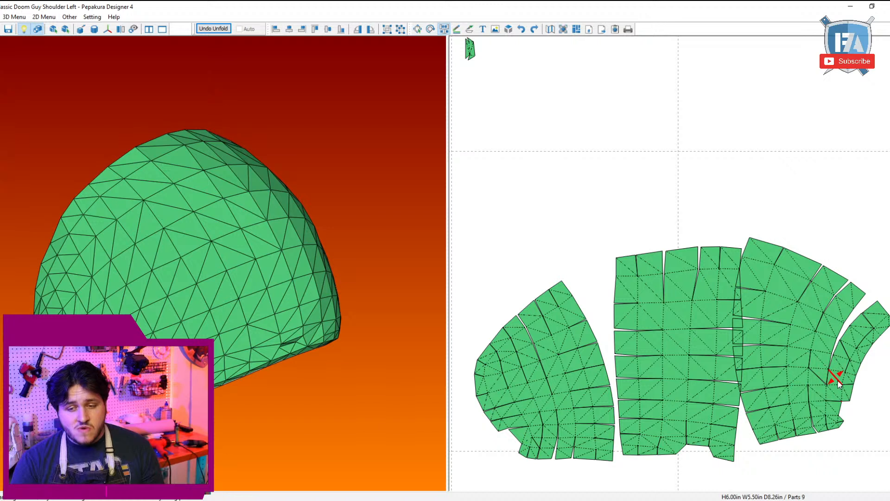
left_click(834, 386)
left_click(829, 380)
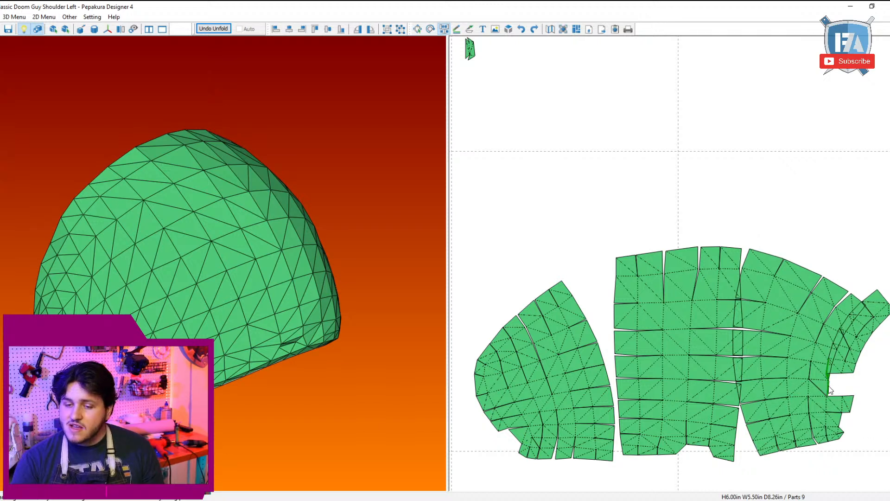
Step: Rejoin the curved outer strip to the fan part one row higher, replacing the vertical cut with a horizontal one
left_click(820, 381)
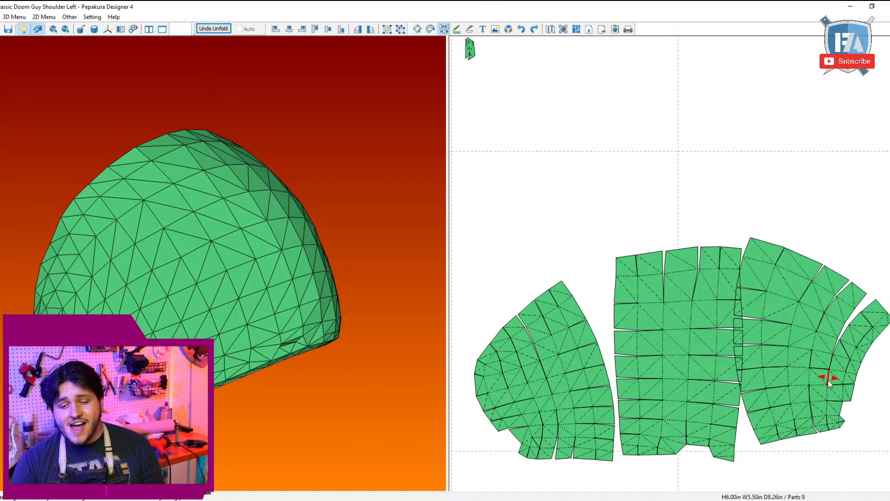
left_click(849, 379)
left_click(843, 385)
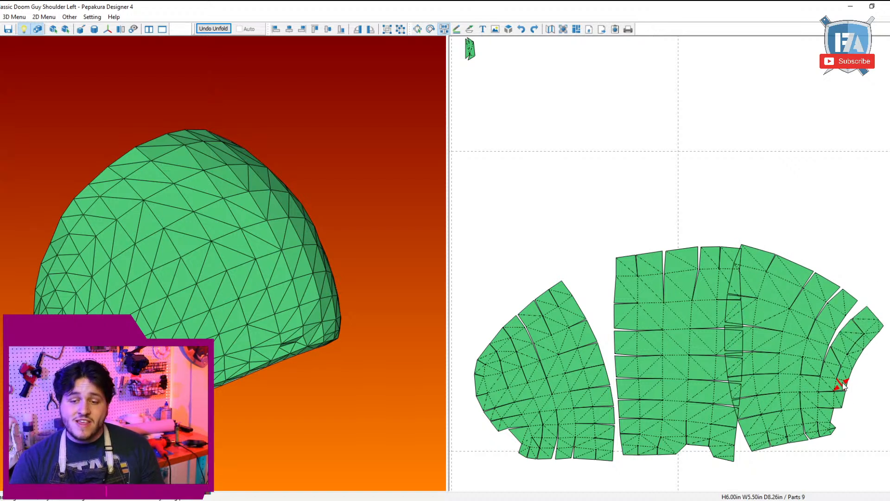
left_click(841, 382)
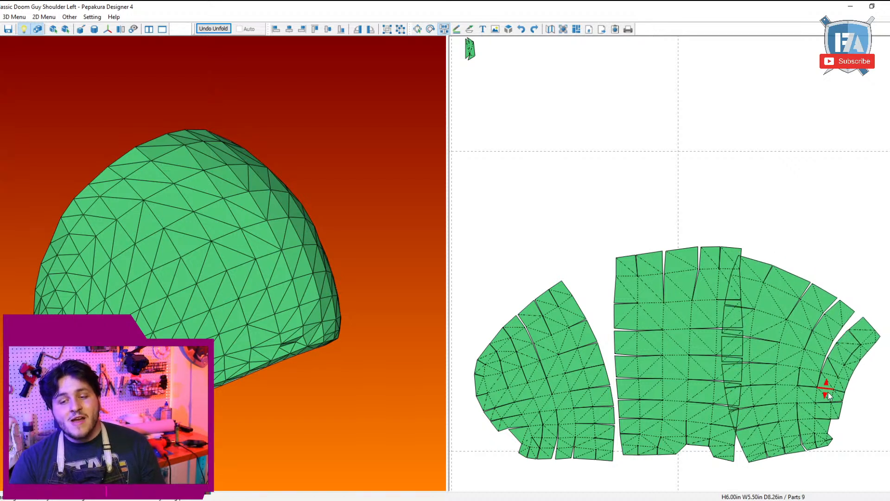
left_click(824, 387)
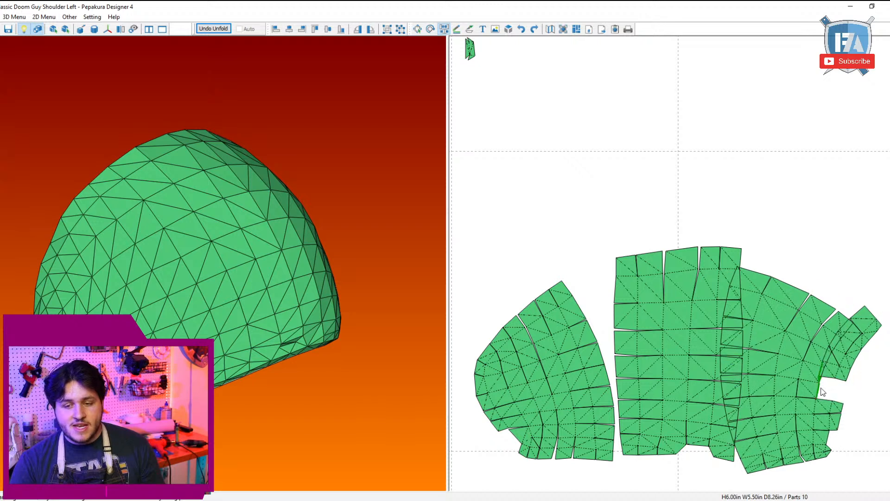
left_click(821, 389)
left_click(811, 380)
left_click(801, 380)
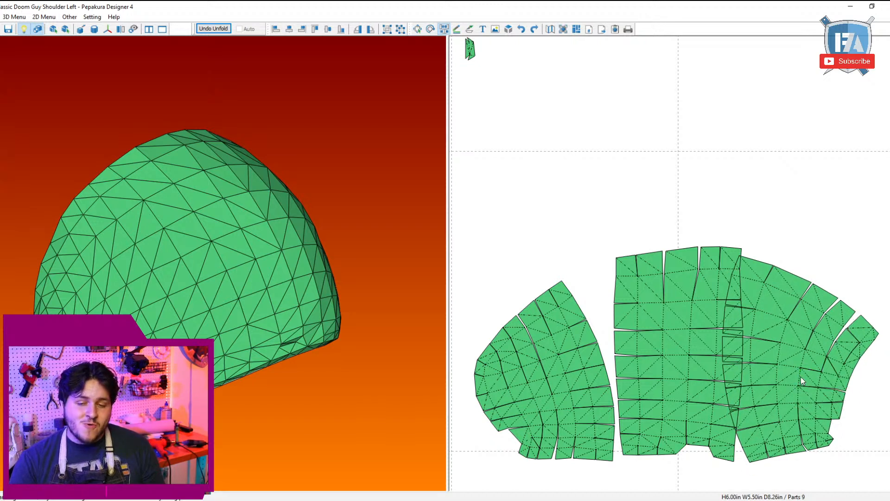
Step: Continue up the curved strip, separating its middle rows from each other and joining them sideways to the fan part
left_click(844, 381)
left_click(847, 377)
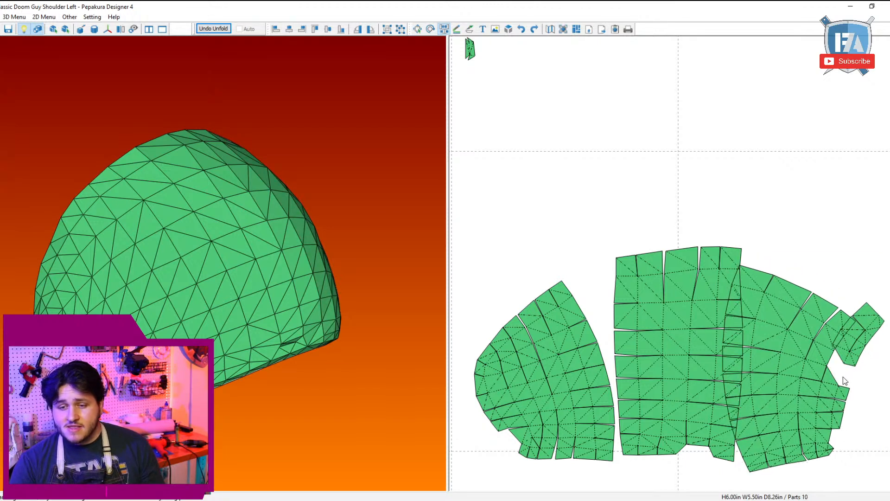
left_click(833, 382)
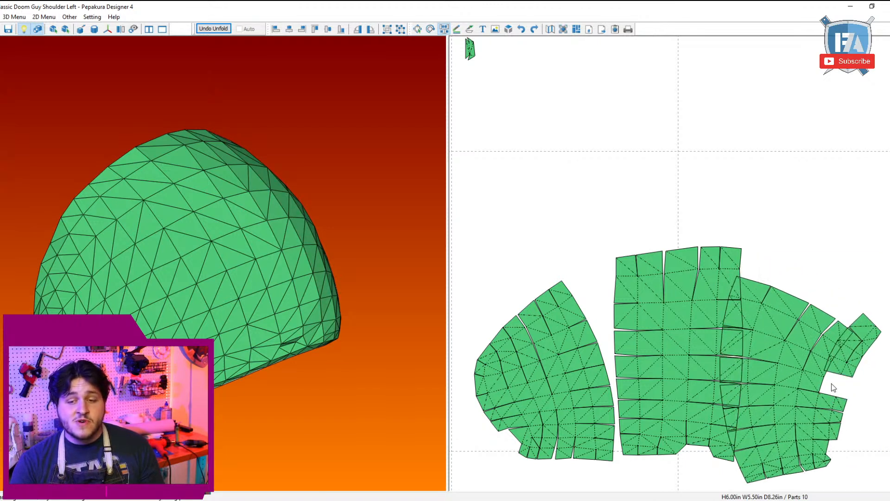
left_click(825, 388)
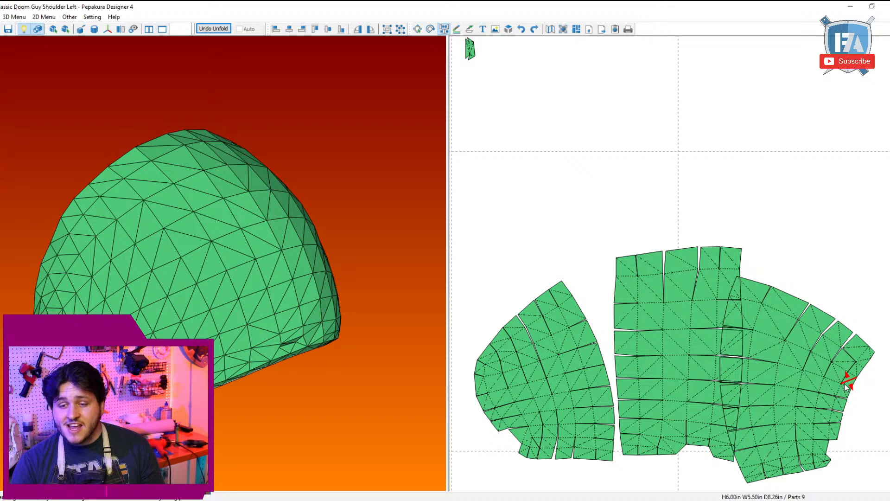
left_click(851, 389)
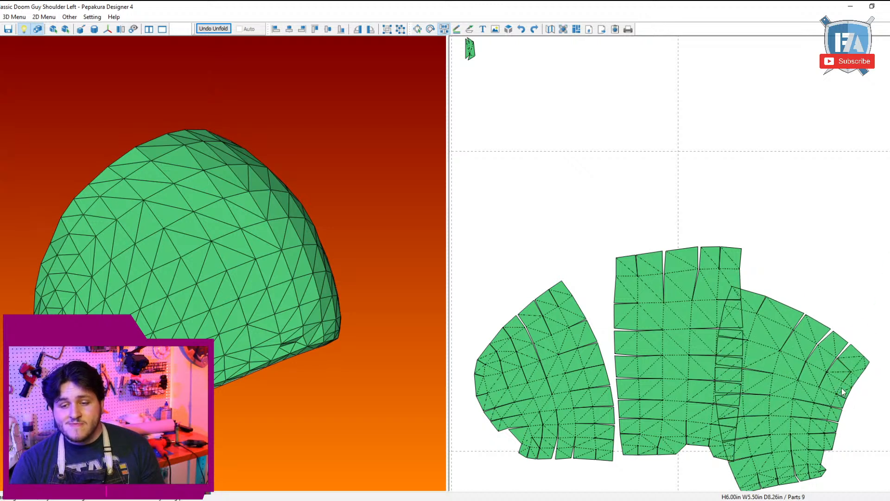
left_click(842, 389)
left_click(806, 397)
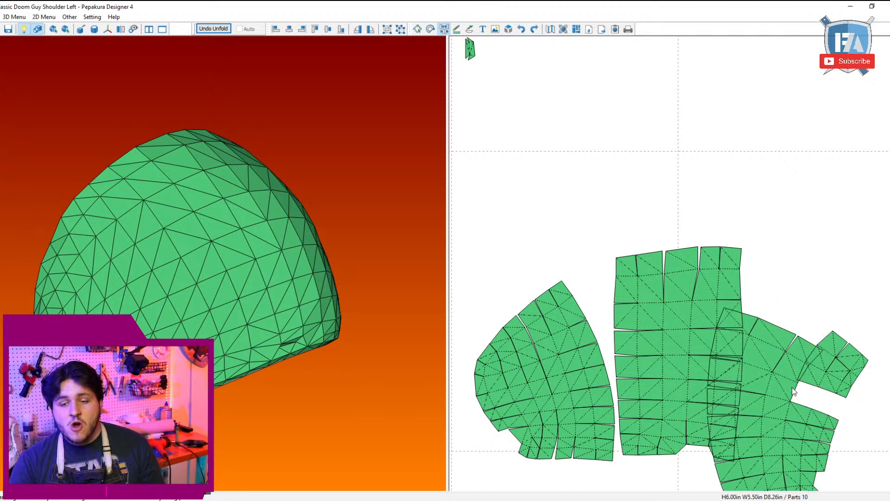
Step: Join the last pieces of the curved strip to the fan part's upper outer corner
left_click(827, 388)
left_click(842, 408)
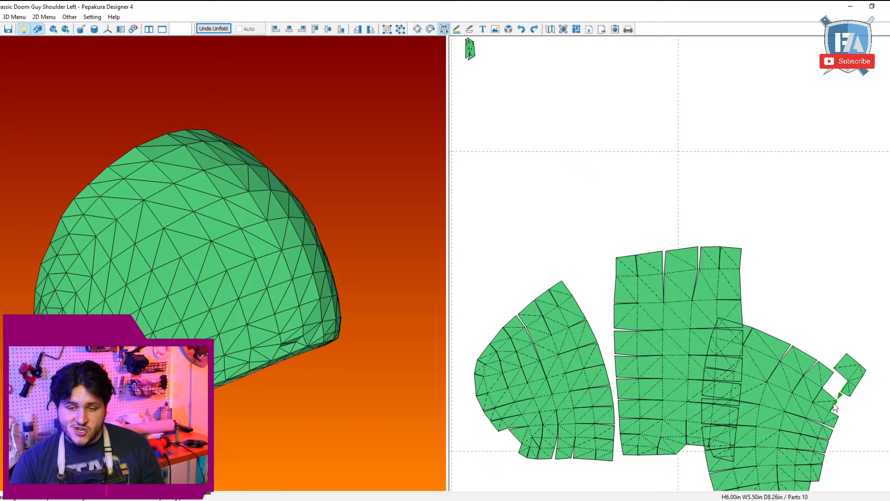
left_click(821, 407)
left_click(816, 410)
left_click(813, 410)
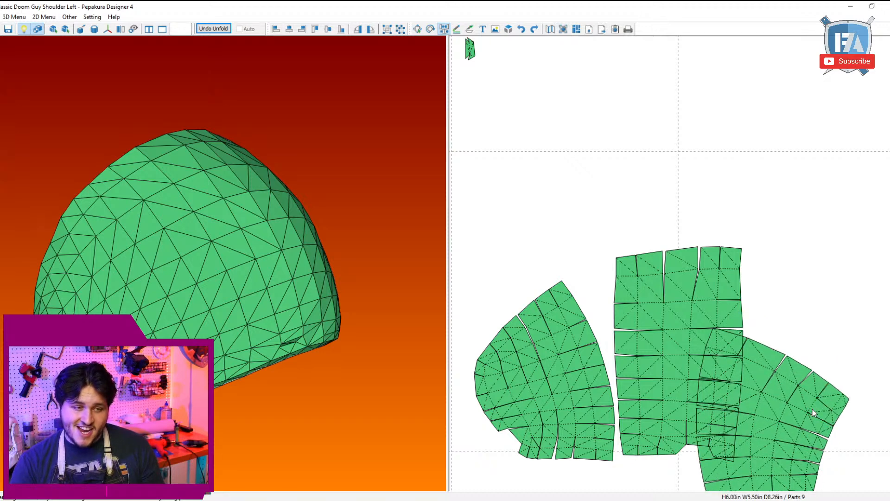
right_click_drag(814, 421, 865, 368)
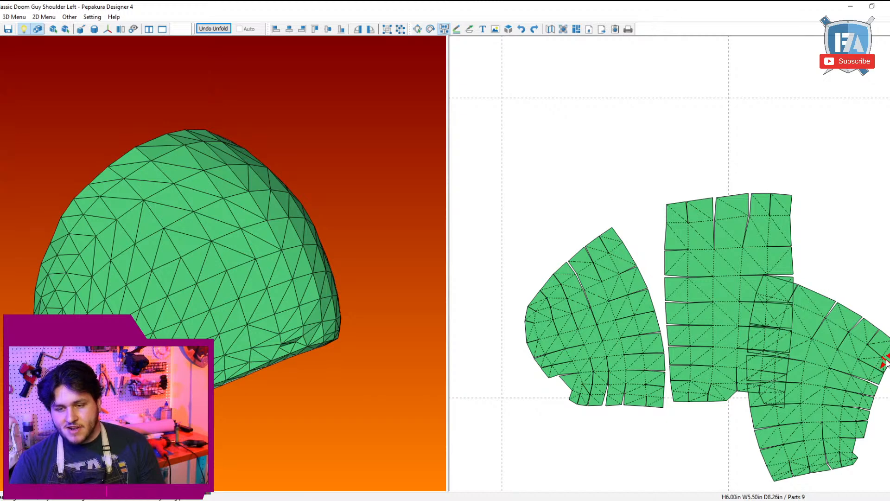
left_click(884, 364)
left_click(873, 351)
Step: Move the fan part sideways so it clears the middle block
left_click_drag(789, 394, 839, 363)
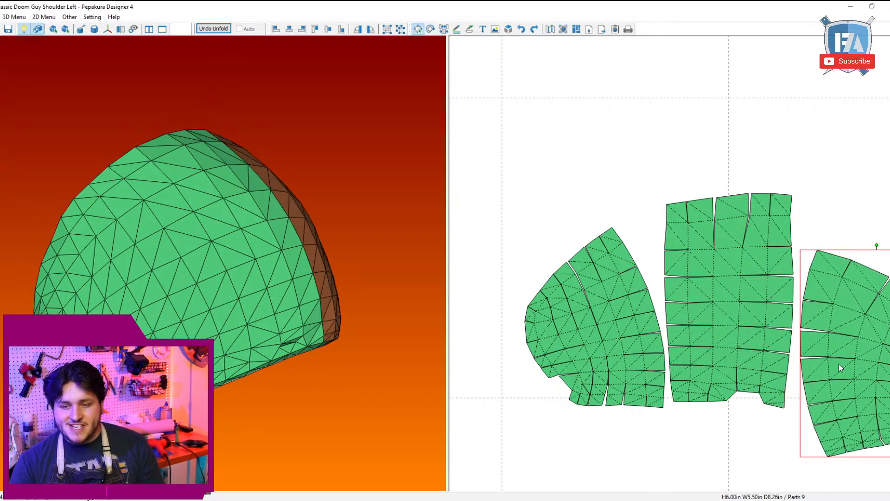
scroll(834, 368, "down", 3)
middle_click_drag(828, 372, 774, 395)
left_click_drag(742, 391, 749, 360)
scroll(749, 360, "down", 3)
Step: Gather the three small loose pieces directly below the middle block and the fan part
middle_click_drag(502, 292, 626, 382)
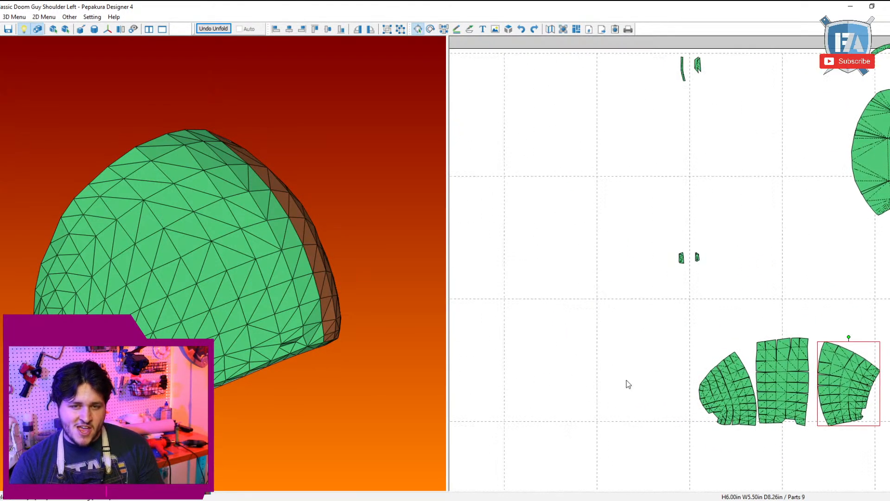
scroll(630, 370, "down", 4)
left_click_drag(657, 263, 710, 244)
left_click_drag(690, 259, 808, 401)
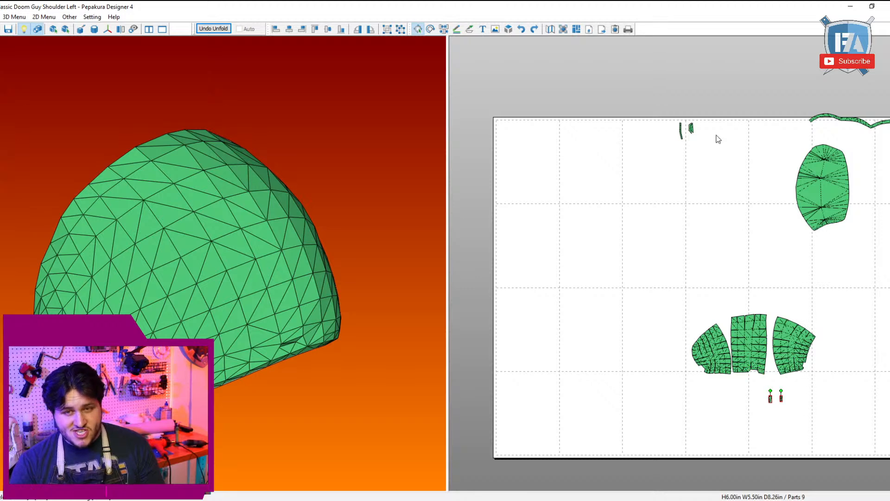
left_click_drag(713, 147, 689, 111)
left_click_drag(689, 112, 767, 374)
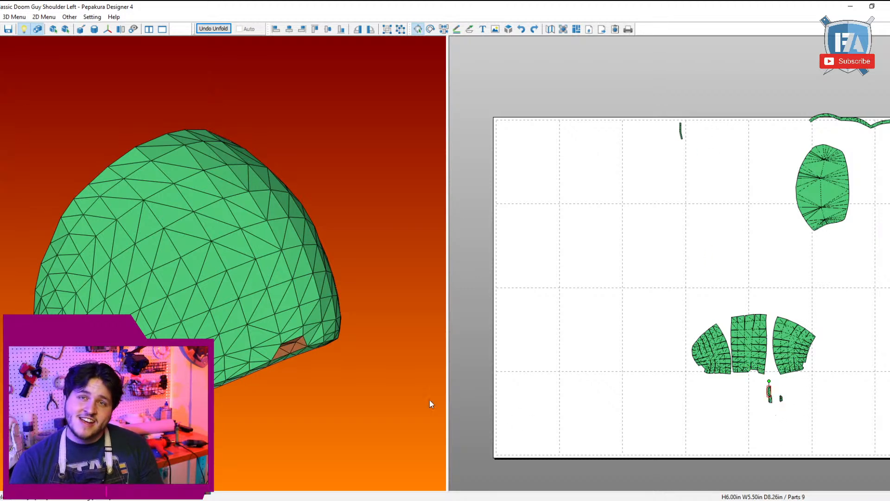
Step: Pull out the remaining narrow sliver, inspect the model around it, and place the sliver beside the large oval part
right_click_drag(273, 362, 282, 232)
left_click_drag(648, 209, 699, 118)
left_click_drag(681, 132, 648, 341)
right_click_drag(259, 222, 83, 196)
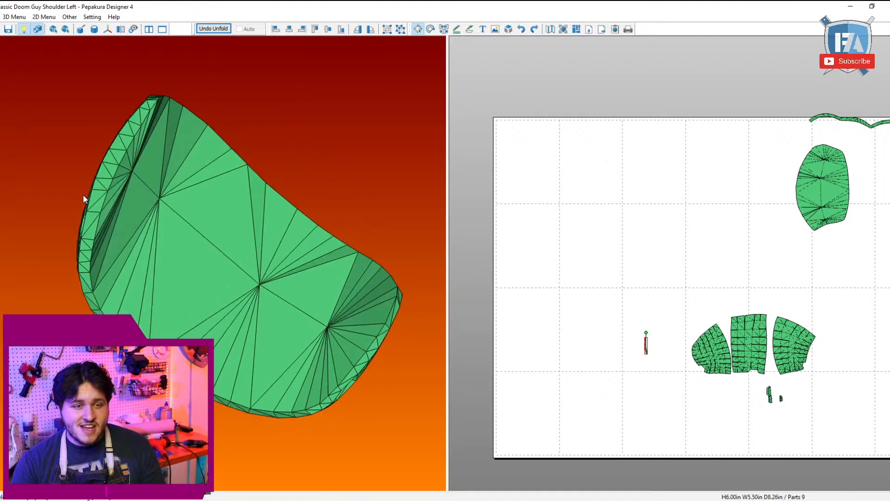
scroll(598, 338, "up", 2)
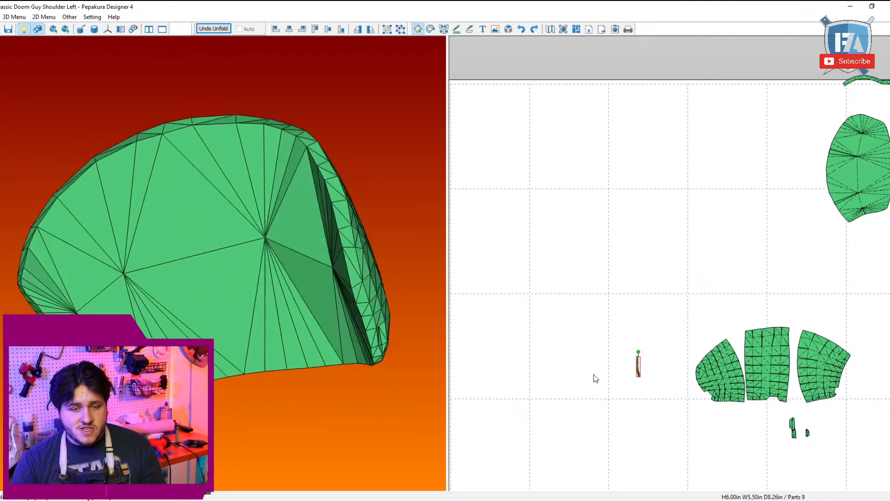
right_click_drag(325, 325, 431, 327)
scroll(647, 392, "down", 2)
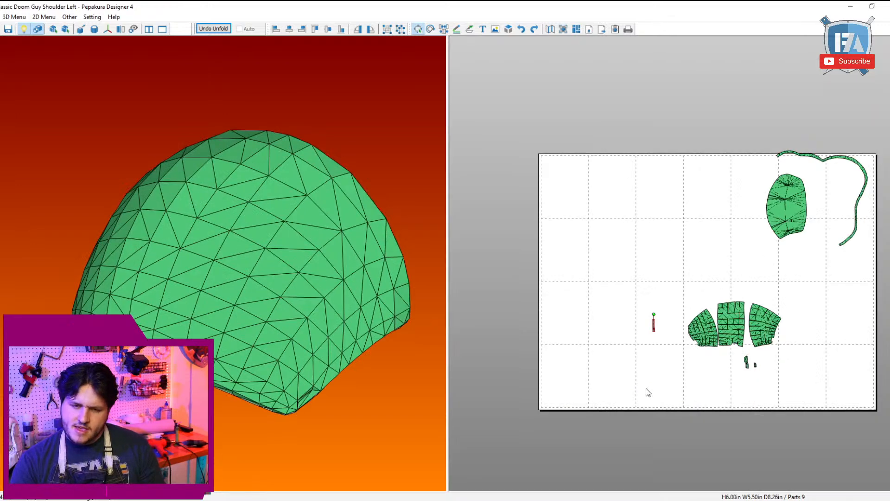
left_click_drag(653, 325, 826, 197)
Step: Shift the rounded part away from the middle block, then join adjacent edges across the pattern with a 10.00 mm threshold
scroll(790, 274, "up", 3)
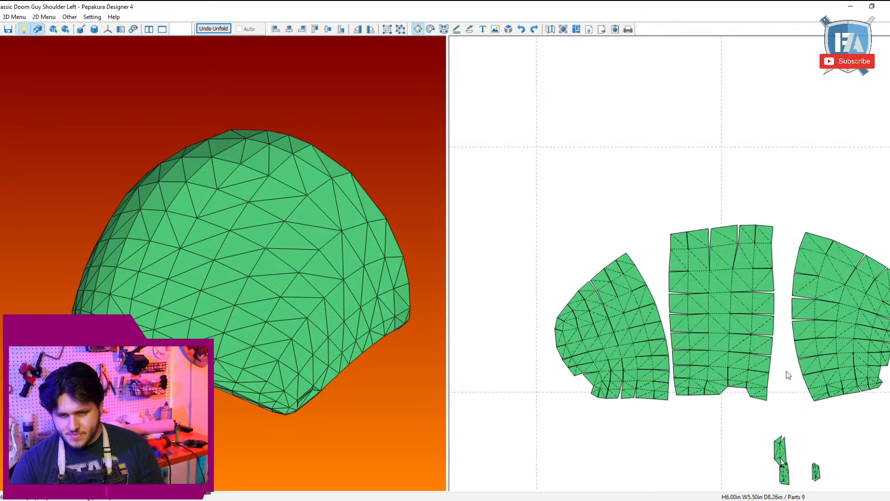
middle_click_drag(786, 371, 651, 271)
scroll(642, 272, "down", 1)
left_click_drag(509, 234, 501, 219)
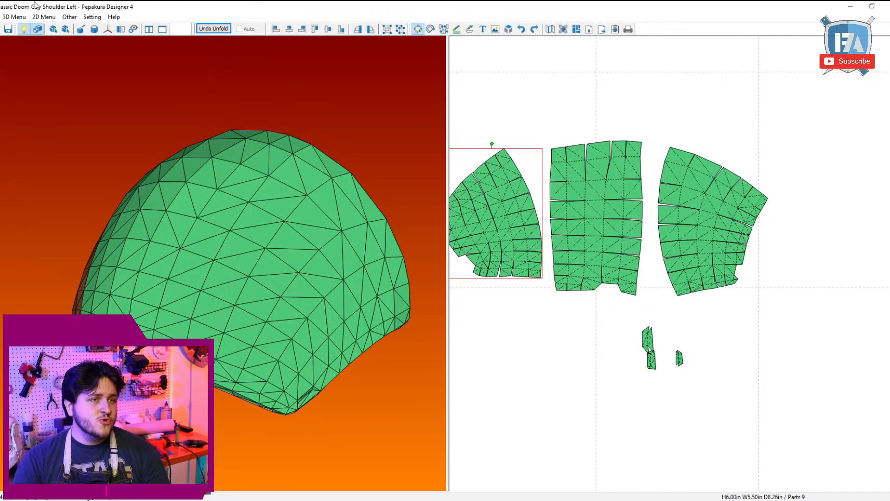
left_click(44, 17)
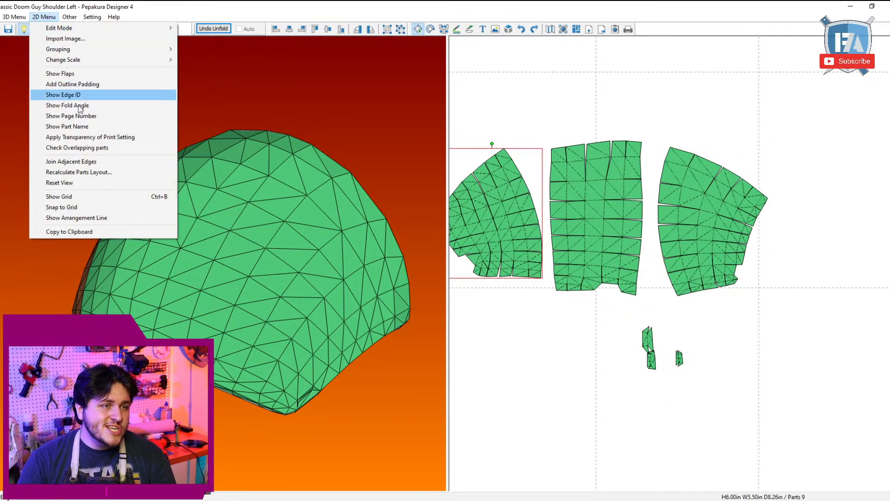
left_click(92, 164)
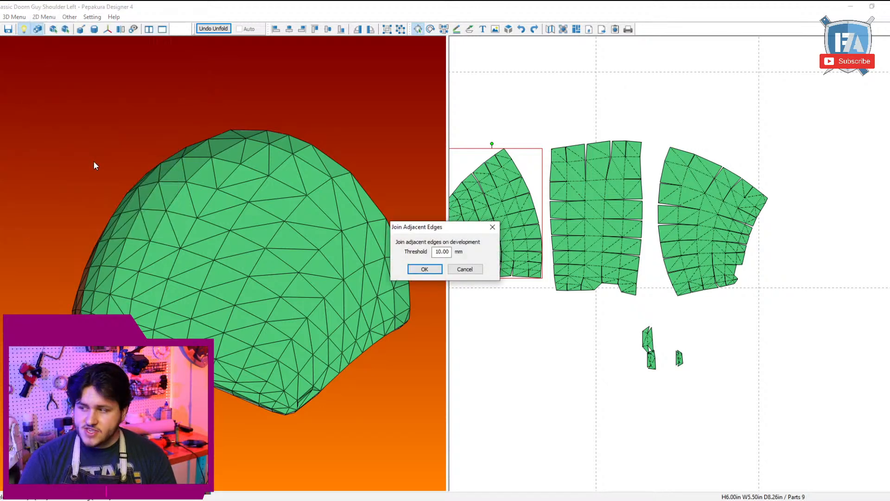
left_click(425, 269)
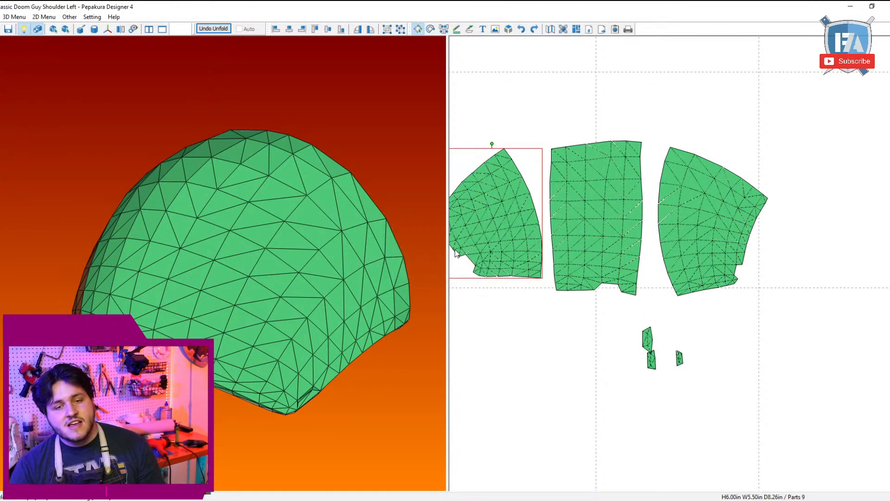
Step: Move the largest small piece away from the neighbouring piece it touches
scroll(676, 263, "down", 2)
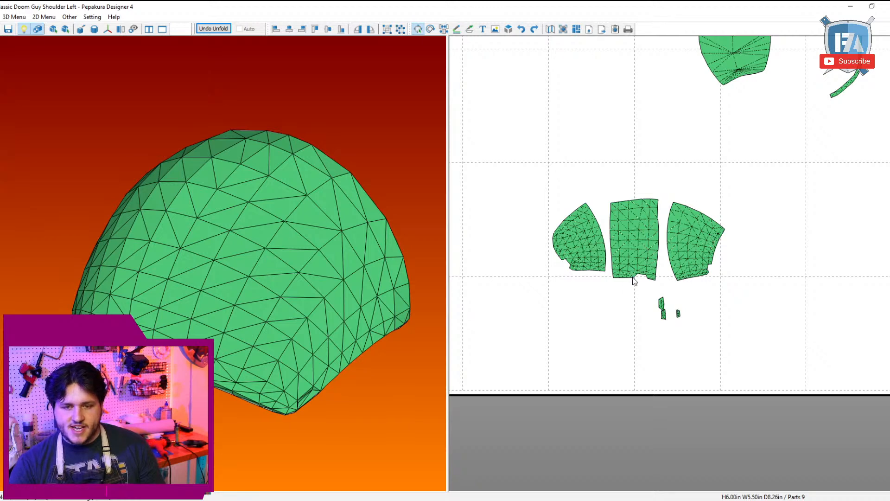
scroll(634, 281, "up", 2)
left_click_drag(642, 348, 590, 365)
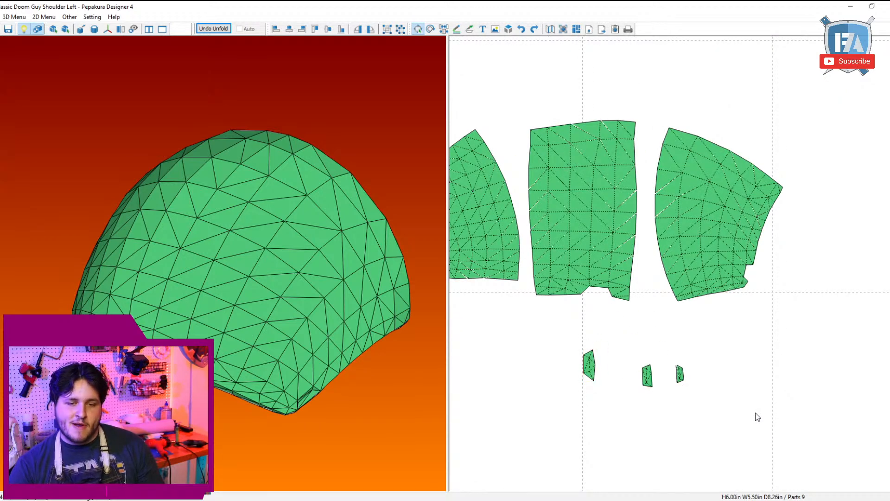
scroll(732, 376, "down", 2)
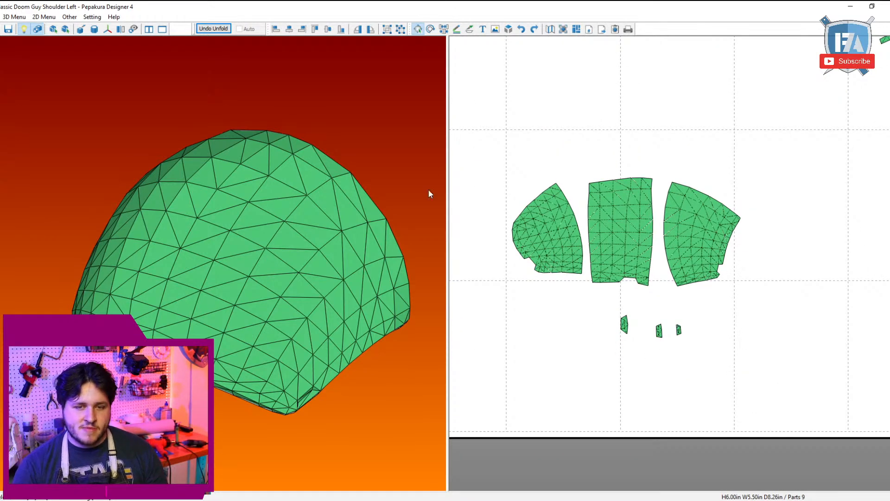
Step: Hide all mountain and valley fold lines on the three large parts and the stray diagonals on the largest small piece
left_click(458, 29)
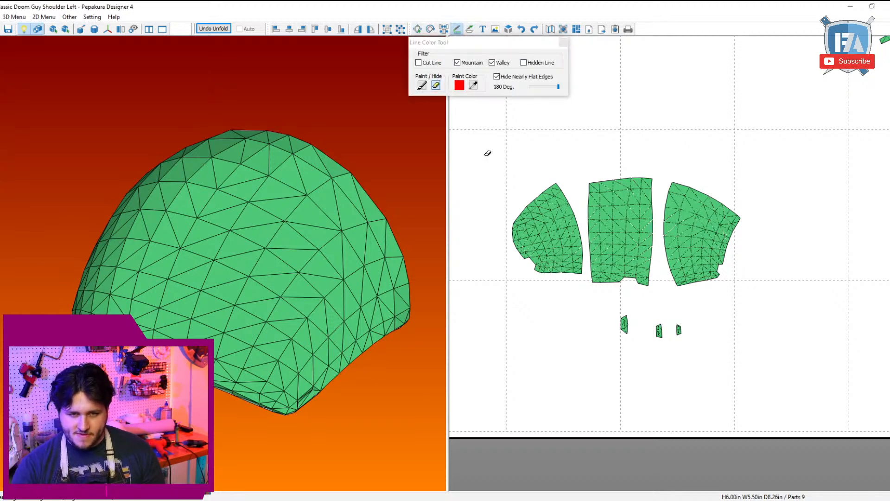
left_click_drag(485, 155, 789, 280)
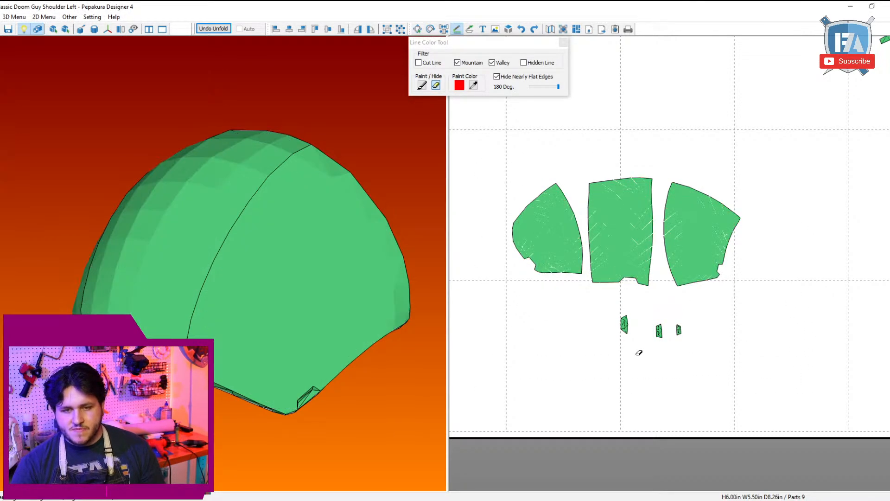
scroll(638, 320, "up", 2)
left_click(637, 319)
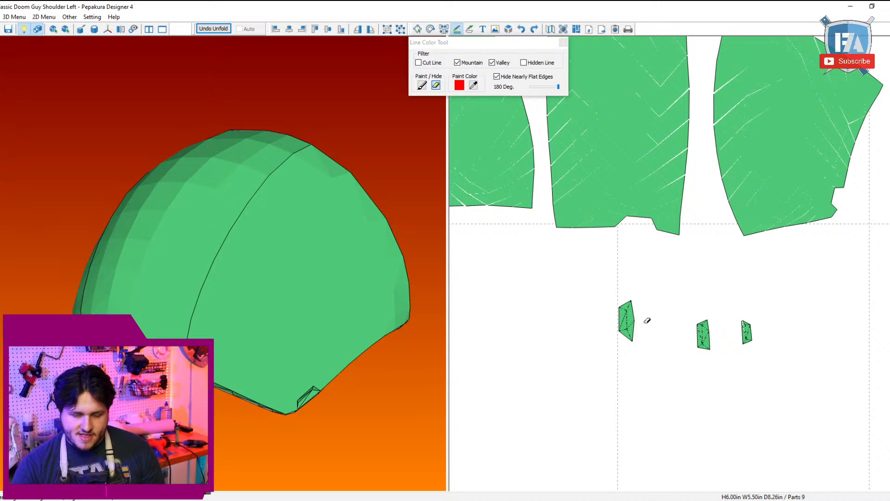
scroll(725, 274, "up", 2)
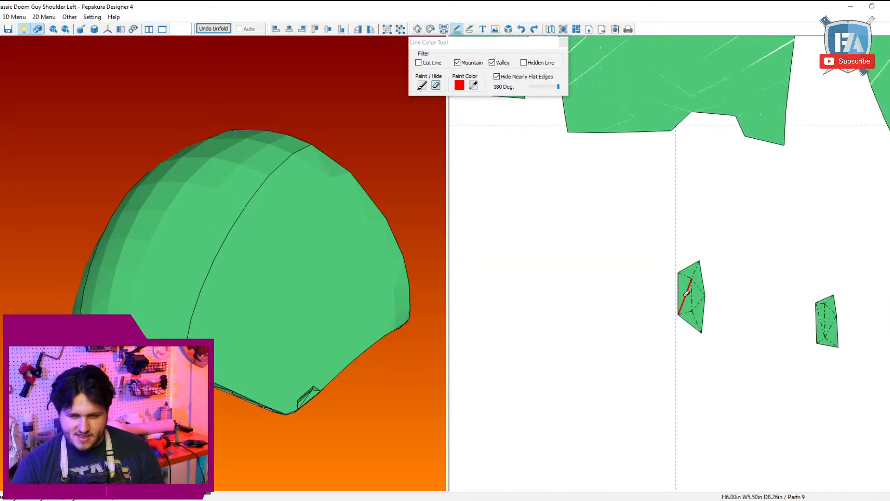
left_click_drag(714, 288, 703, 307)
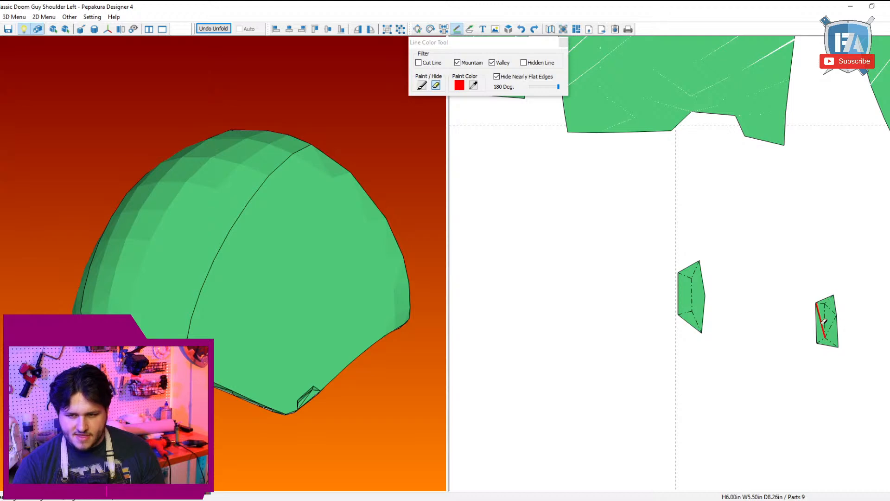
Step: Hide the stray diagonal fold lines on the two smaller loose pieces, keeping their main folds
left_click(825, 322)
left_click_drag(842, 320, 834, 310)
middle_click_drag(876, 316, 798, 310)
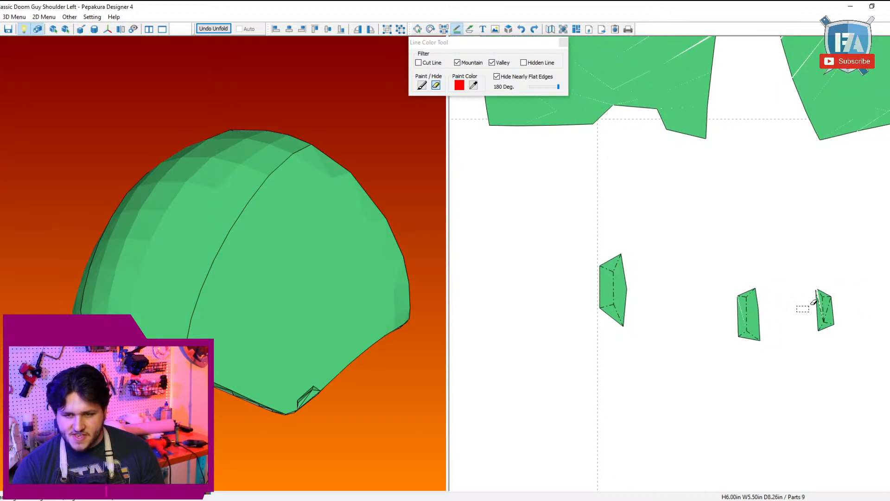
left_click_drag(811, 304, 820, 298)
left_click(829, 306)
scroll(831, 305, "down", 4)
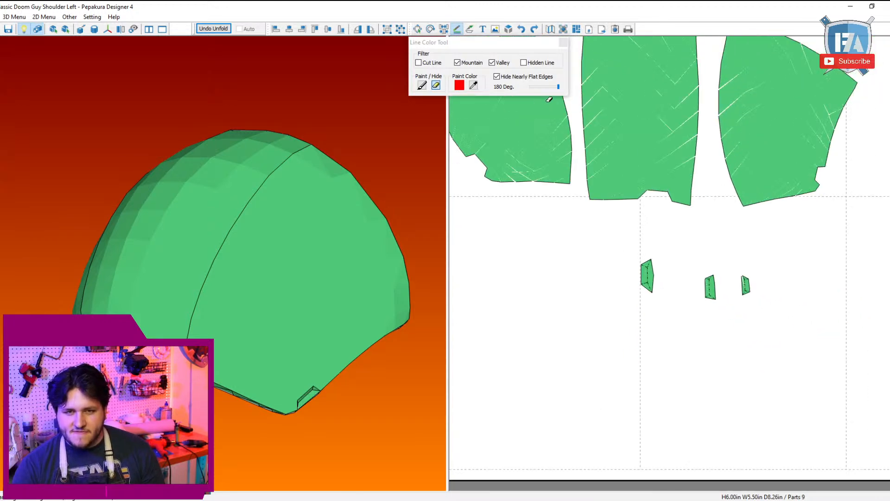
Step: Join the small loose strip segment to the far end of the long curved strip
scroll(854, 239, "down", 4)
middle_click_drag(707, 249, 665, 427)
scroll(722, 234, "down", 4)
mouse_move(663, 257)
left_mouse_down()
mouse_move(798, 170)
mouse_move(874, 39)
left_mouse_up()
middle_click_drag(727, 224, 809, 106)
scroll(745, 149, "up", 4)
middle_click_drag(716, 164, 678, 232)
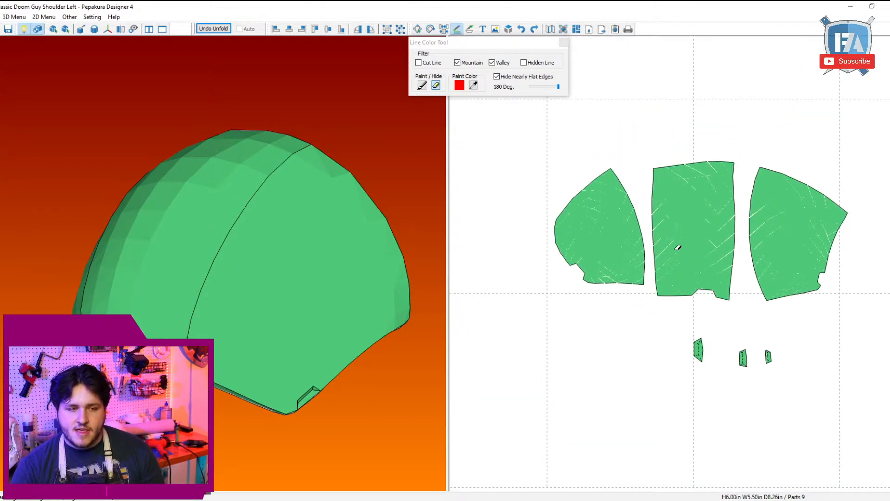
middle_click_drag(788, 143, 696, 277)
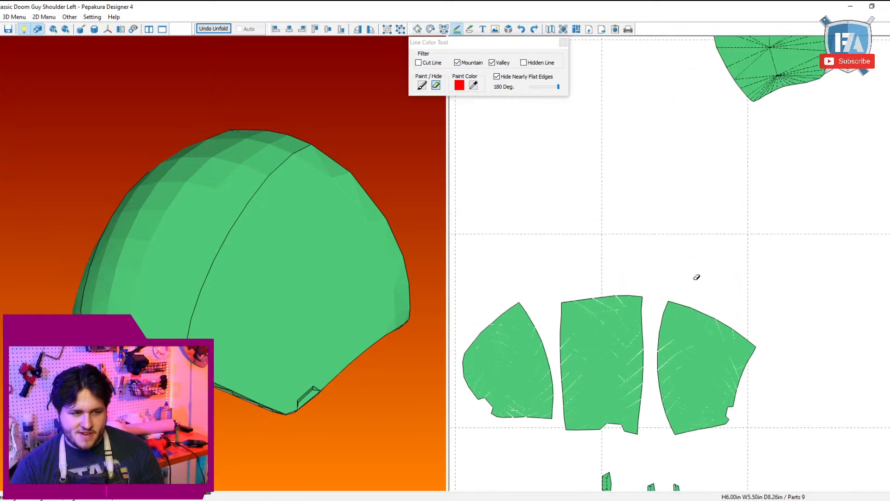
key("ctrl+n")
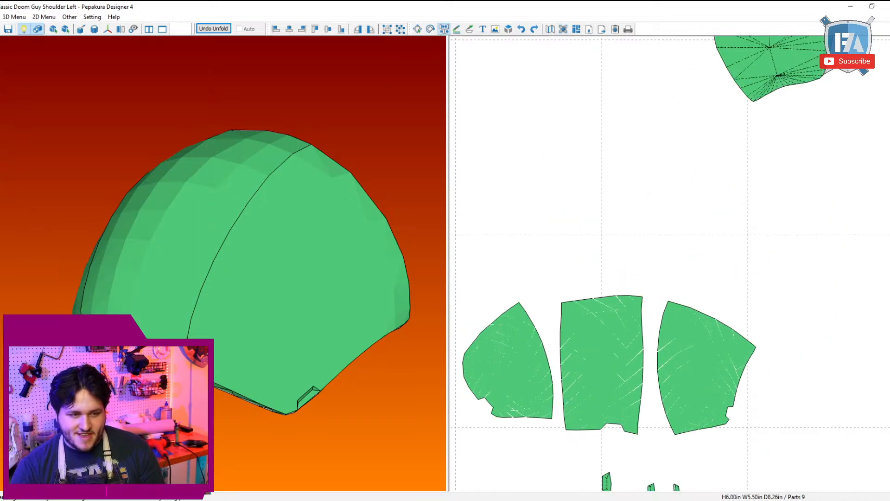
scroll(681, 175, "down", 4)
middle_click_drag(681, 174, 584, 322)
scroll(583, 323, "up", 3)
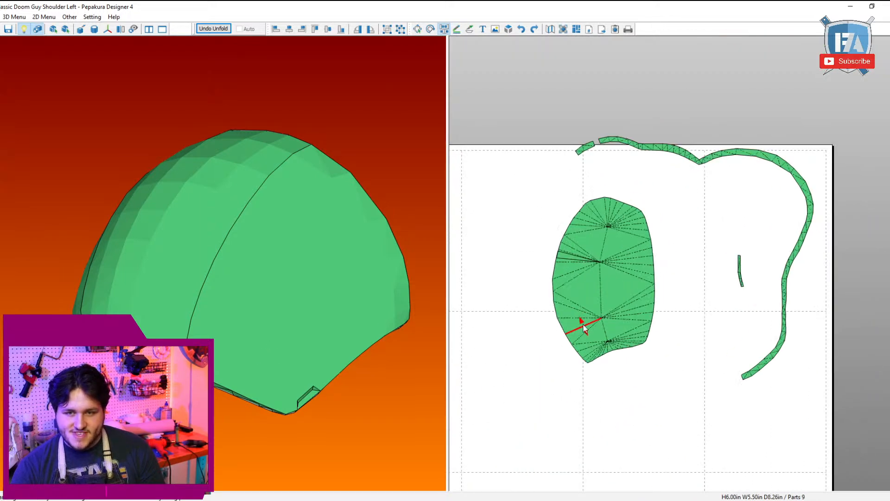
left_click(742, 379)
key("Escape")
middle_click_drag(727, 405, 729, 352)
Step: Hide all mountain and valley fold lines on the large oval part, the long curved strip and the sliver
left_click(461, 28)
scroll(764, 280, "down", 1)
left_click_drag(631, 78, 750, 143)
left_click_drag(826, 109, 598, 350)
scroll(598, 350, "down", 2)
scroll(687, 251, "up", 2)
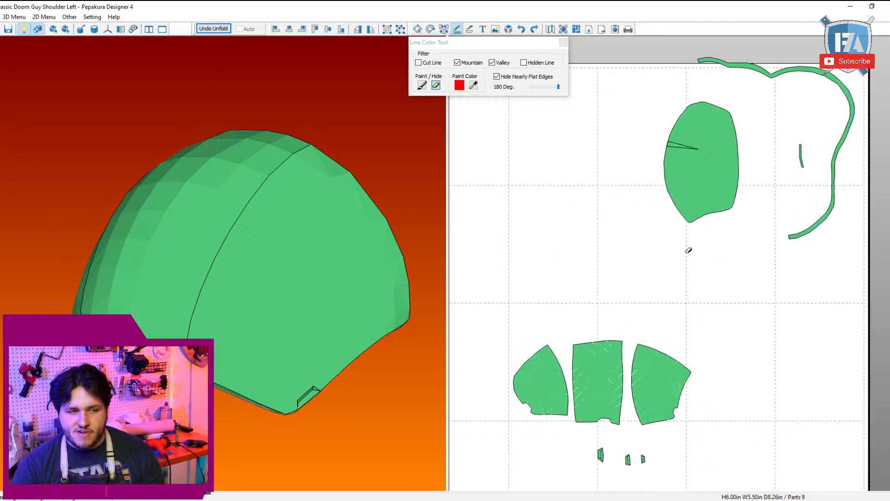
key("Escape")
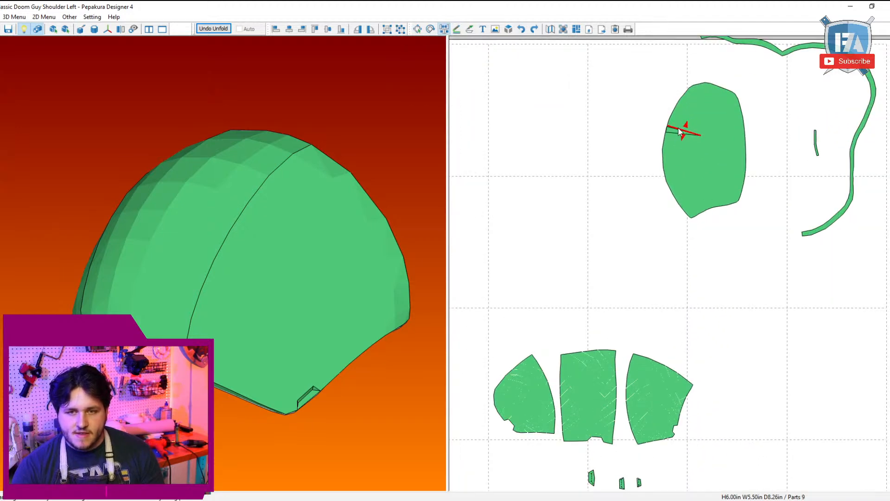
key("Escape")
Step: Set the line paint color to black and paint three short fold lines as alignment marks along the rounded part's seam edge
scroll(683, 221, "down", 1)
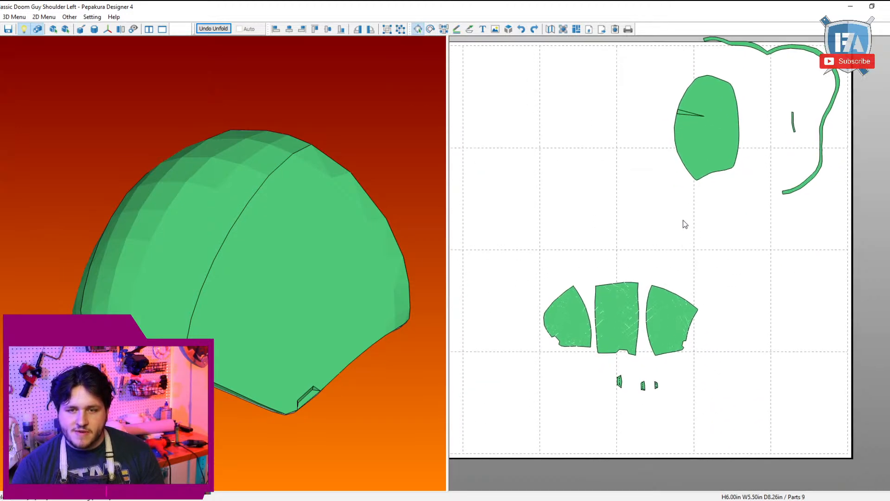
left_click_drag(360, 210, 343, 219)
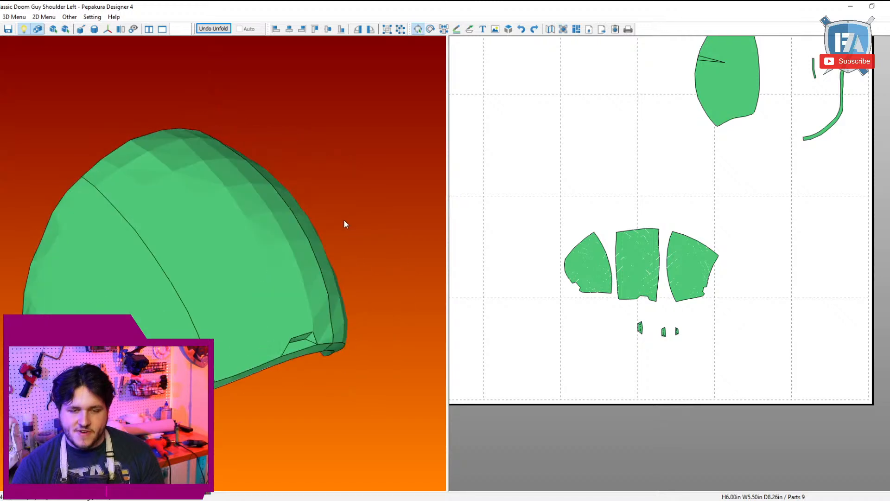
scroll(654, 276, "up", 2)
right_click_drag(654, 276, 696, 218)
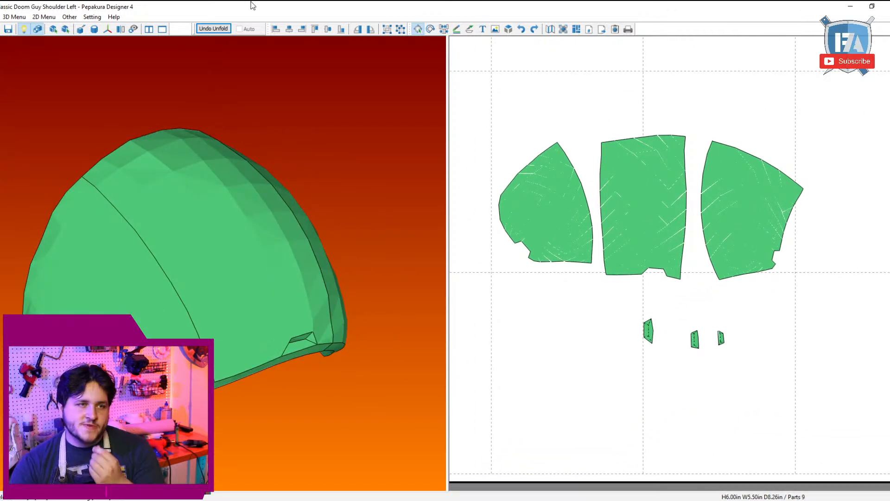
left_click(456, 30)
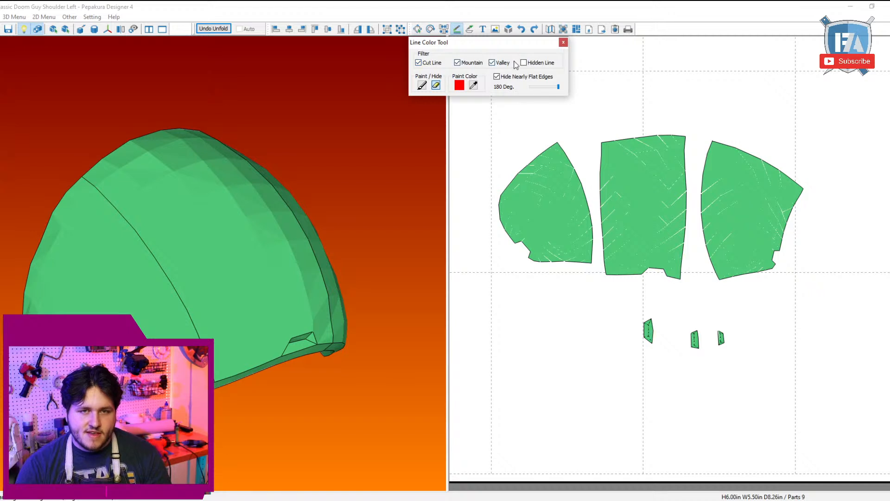
left_click(459, 85)
left_click(390, 82)
left_click(409, 149)
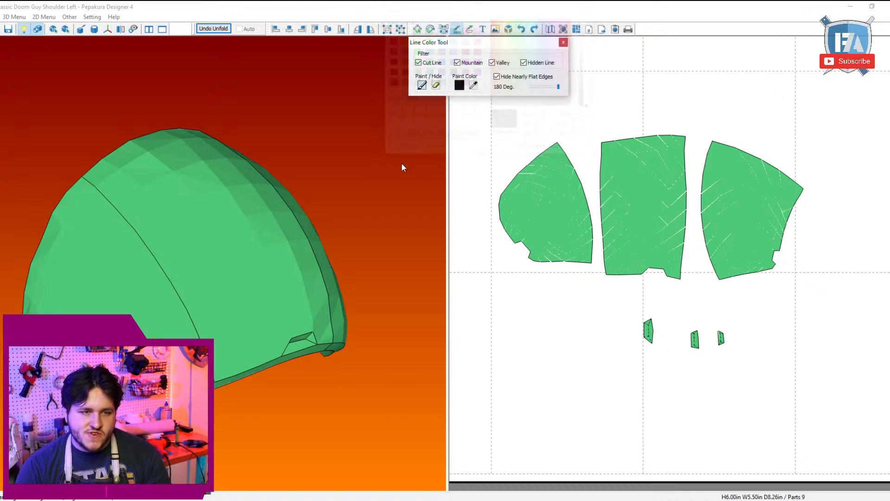
right_click_drag(299, 234, 234, 254)
scroll(562, 167, "up", 3)
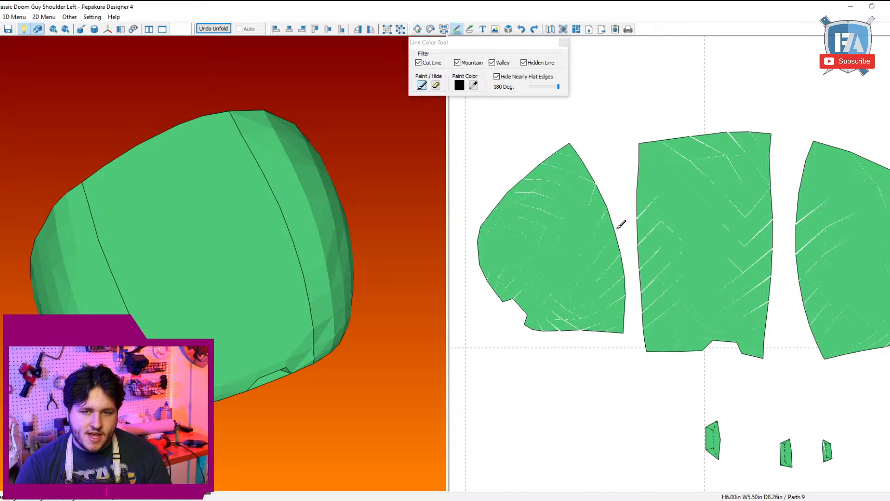
left_click(596, 184)
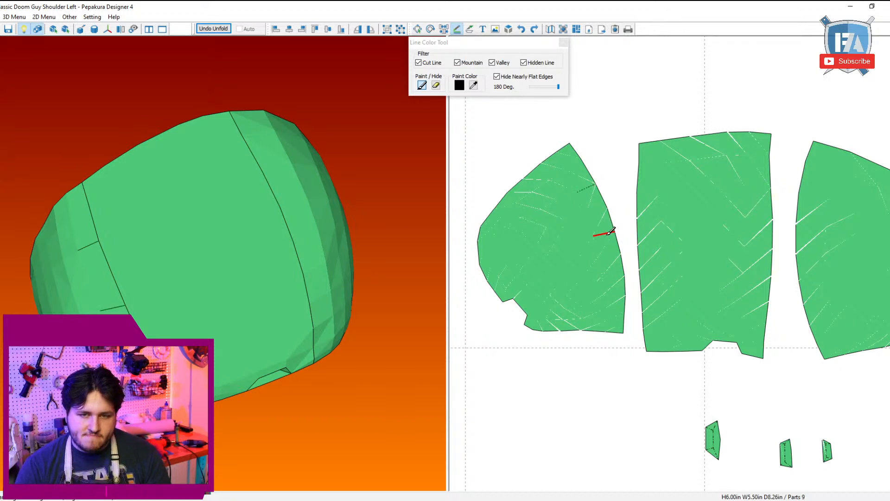
left_click(620, 292)
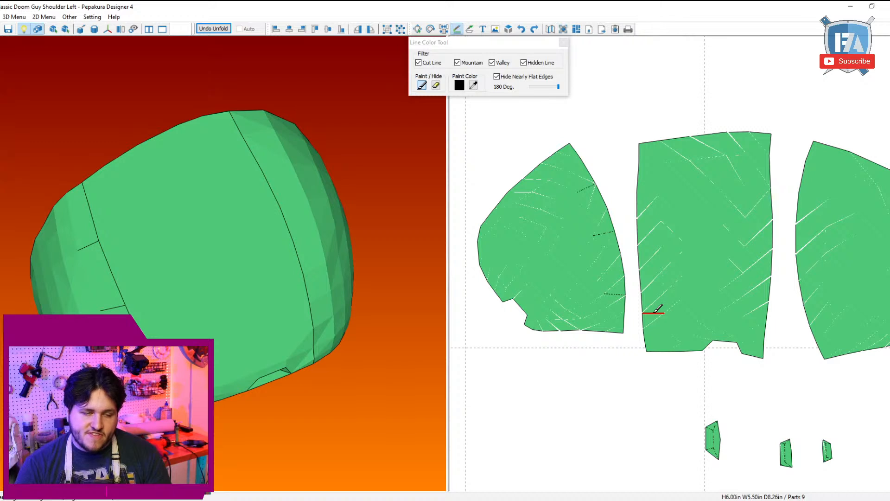
Step: Paint three matching black alignment marks along the middle block's edge facing the rounded part
left_click(655, 312)
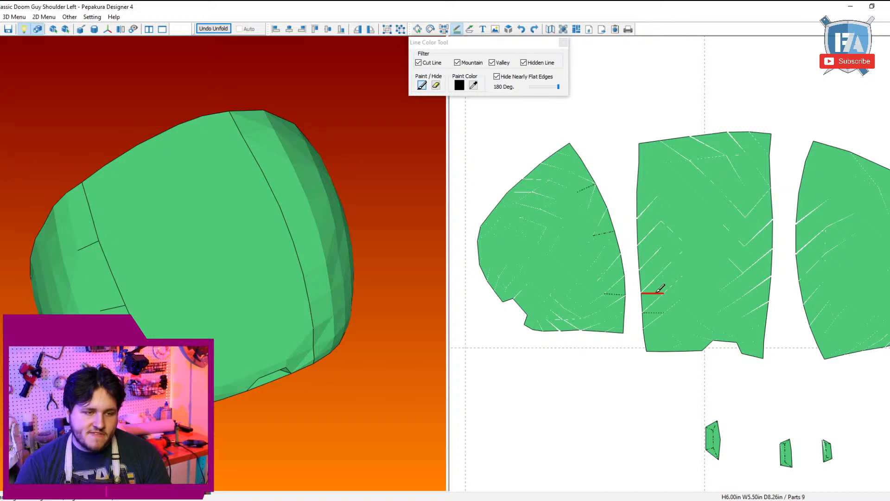
left_click(655, 244)
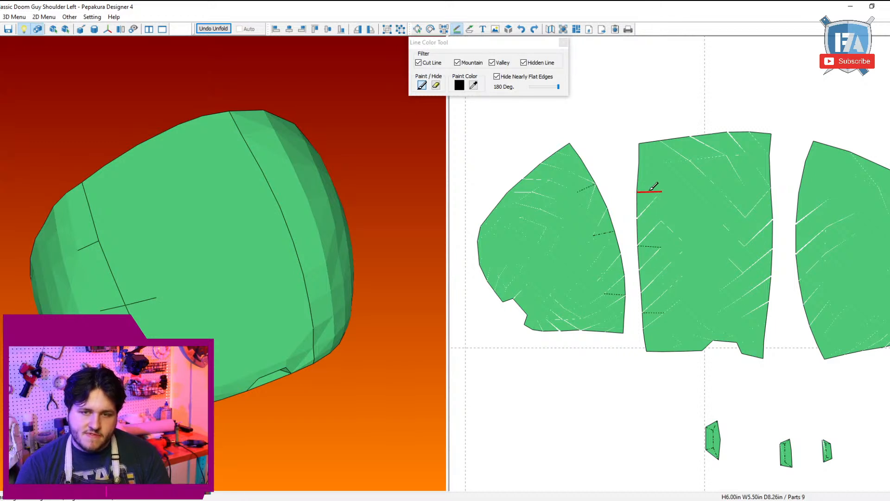
left_click(652, 189)
Step: Paint four short black alignment marks along the middle block's edge facing the fan part
left_click(765, 187)
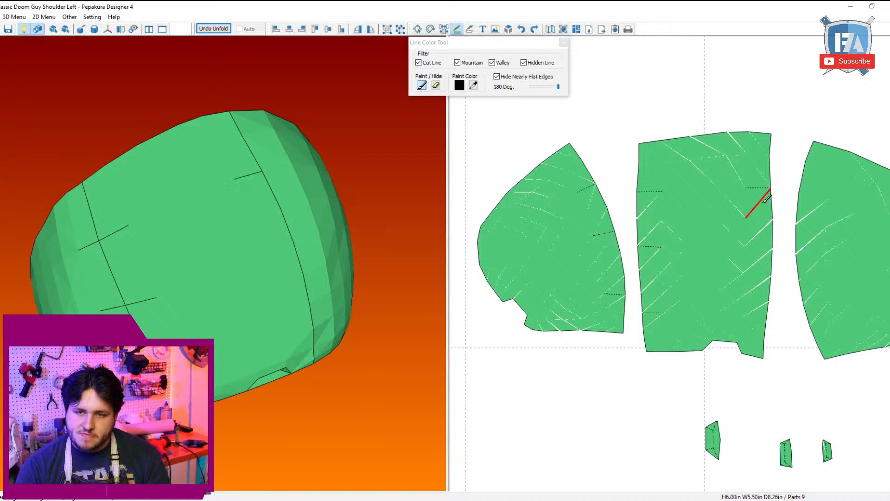
left_click(765, 218)
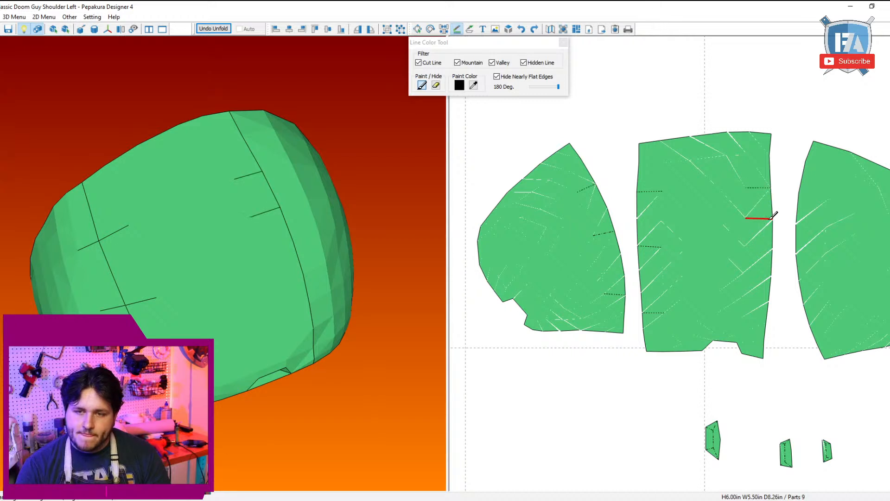
left_click(764, 273)
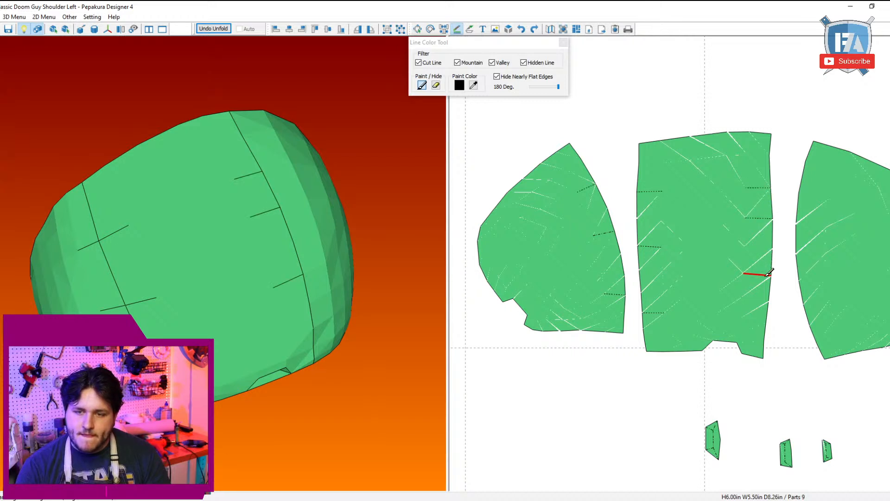
left_click(757, 299)
Step: Paint four matching black alignment marks along the fan part's edge facing the middle block
middle_click_drag(791, 347, 768, 359)
left_click(787, 236)
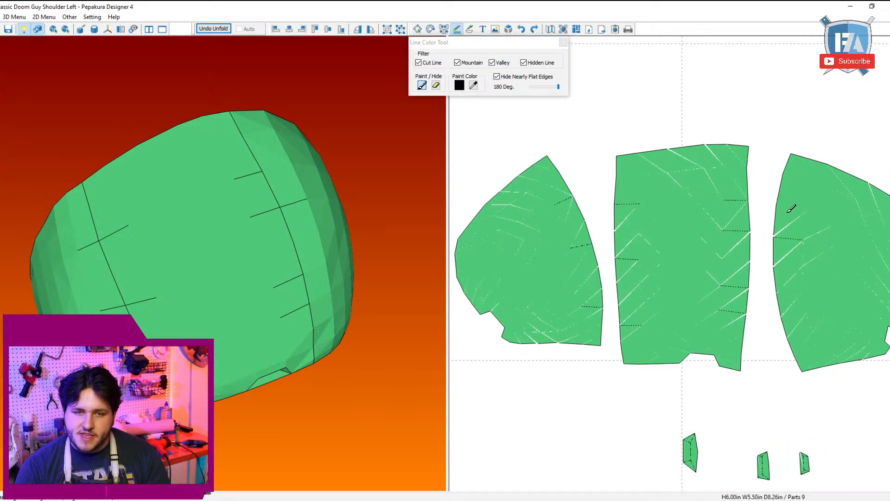
left_click(794, 207)
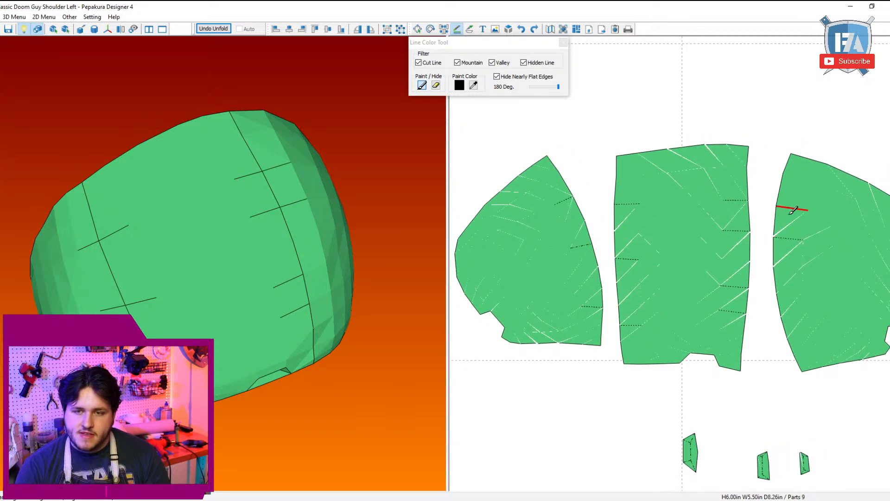
left_click(795, 291)
left_click(794, 312)
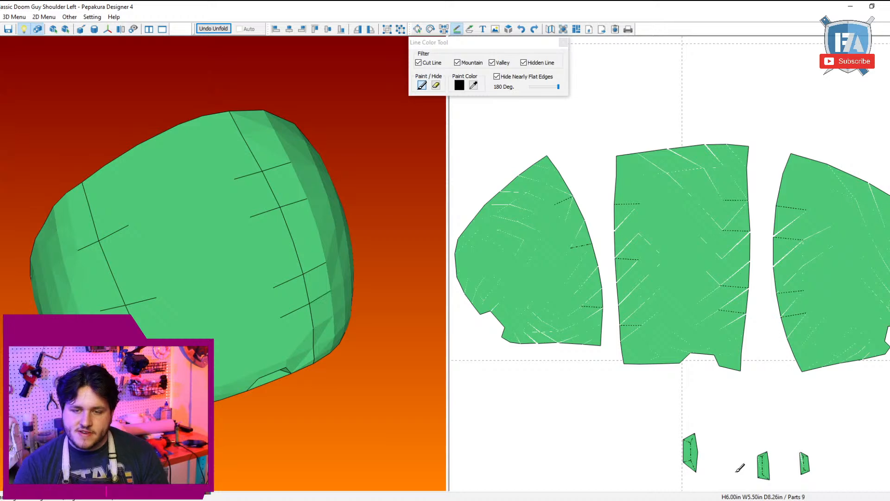
scroll(715, 413, "down", 1)
key("Escape")
Step: Separate the three large parts and three small pieces from the oval part and strips, leaving them alone on the page
scroll(765, 376, "down", 2)
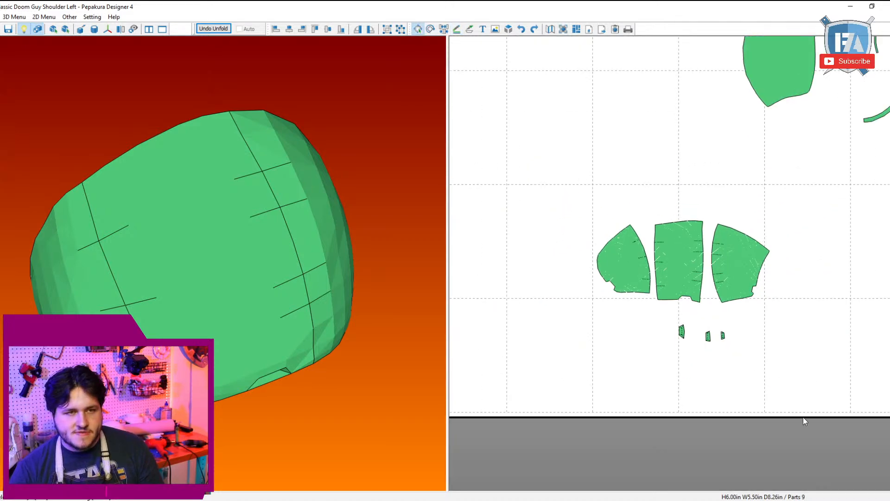
left_click_drag(799, 383, 594, 239)
scroll(714, 330, "down", 2)
middle_click_drag(711, 325, 754, 425)
left_click_drag(745, 425, 599, 295)
left_click_drag(710, 198, 881, 287)
scroll(819, 382, "down", 4)
left_click_drag(719, 245, 247, 82)
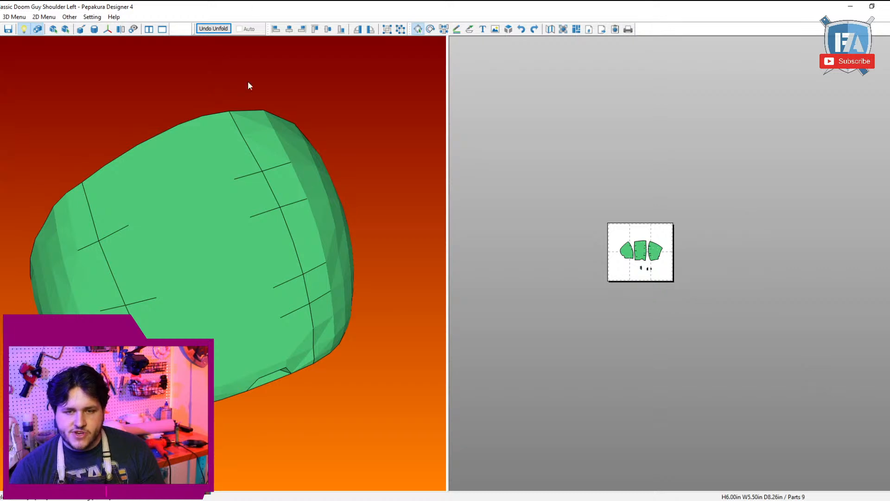
Step: Move the rounded part away from the middle block into the upper-left print page
scroll(247, 83, "up", 1)
scroll(525, 253, "up", 4)
right_click_drag(298, 257, 304, 238)
scroll(668, 286, "up", 3)
middle_click_drag(672, 289, 874, 345)
mouse_move(654, 263)
left_mouse_down()
mouse_move(627, 232)
mouse_move(590, 156)
mouse_move(589, 136)
mouse_move(607, 140)
left_mouse_up()
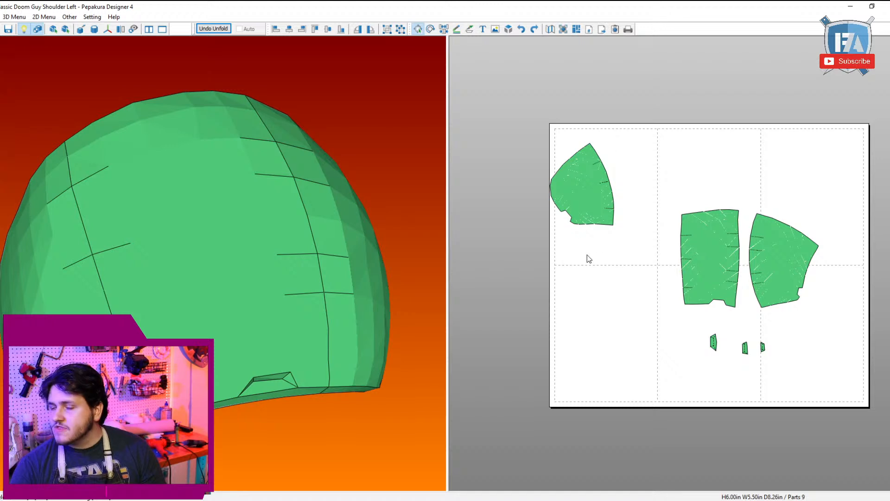
left_click_drag(602, 198, 620, 198)
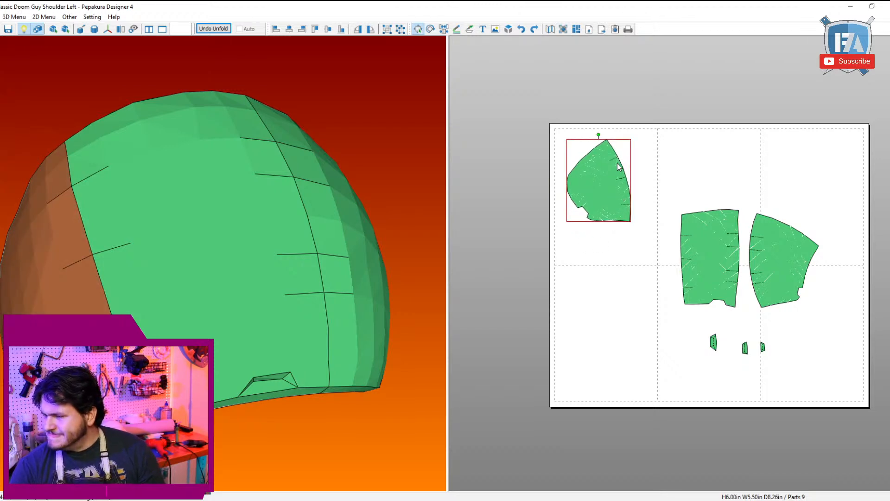
Step: Rotate the rounded part so its marked seam edge faces down, and lay the middle block sideways beneath it on the same print page
left_click_drag(604, 131, 595, 186)
left_click_drag(711, 261, 702, 207)
left_click(603, 171)
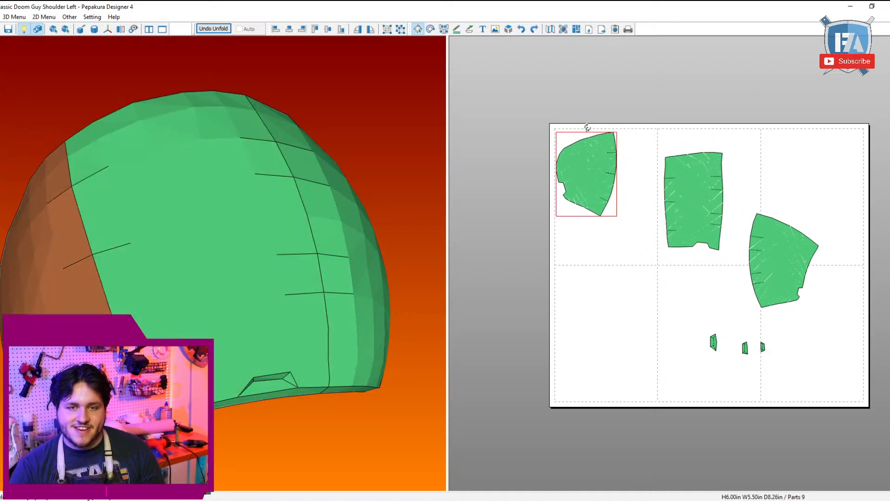
left_click_drag(587, 126, 627, 173)
left_click_drag(692, 158, 642, 246)
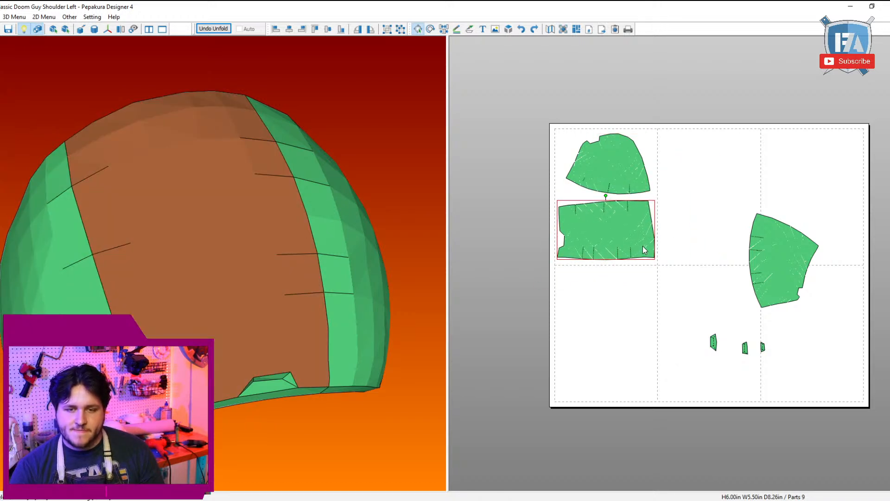
Step: Move the fan part to the upper-middle print page and fit its matching small piece beside the middle block's side notch
left_click_drag(753, 258, 668, 178)
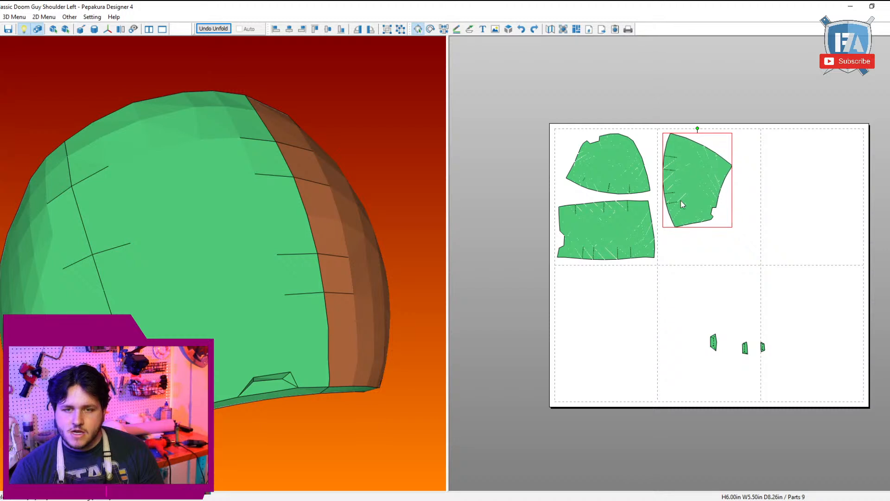
left_click(273, 391)
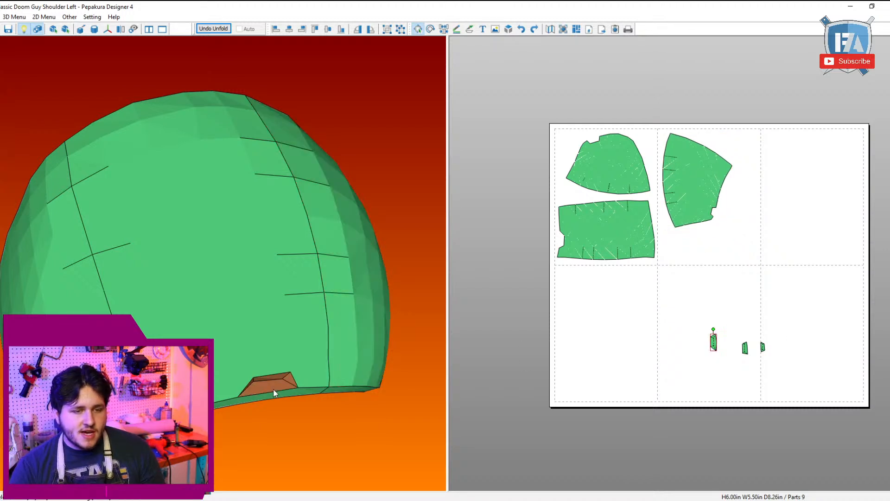
left_click_drag(769, 410, 604, 380)
scroll(619, 315, "up", 2)
scroll(632, 324, "up", 2)
left_click(662, 398)
scroll(695, 401, "down", 2)
scroll(696, 400, "down", 1)
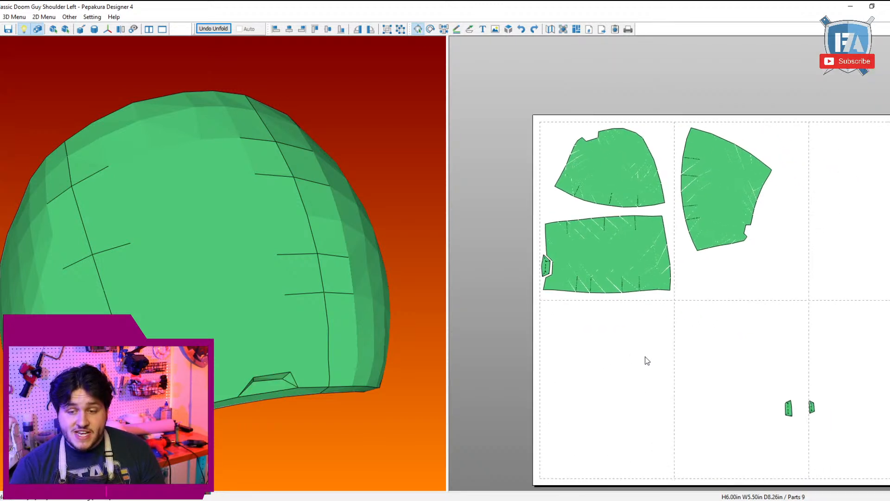
Step: Rotate the second small piece and seat it against the notch on the rounded part's upper edge
left_click_drag(776, 387, 794, 427)
left_click_drag(220, 291, 355, 289)
left_click_drag(695, 405, 518, 134)
scroll(599, 152, "up", 2)
left_click_drag(571, 116, 560, 175)
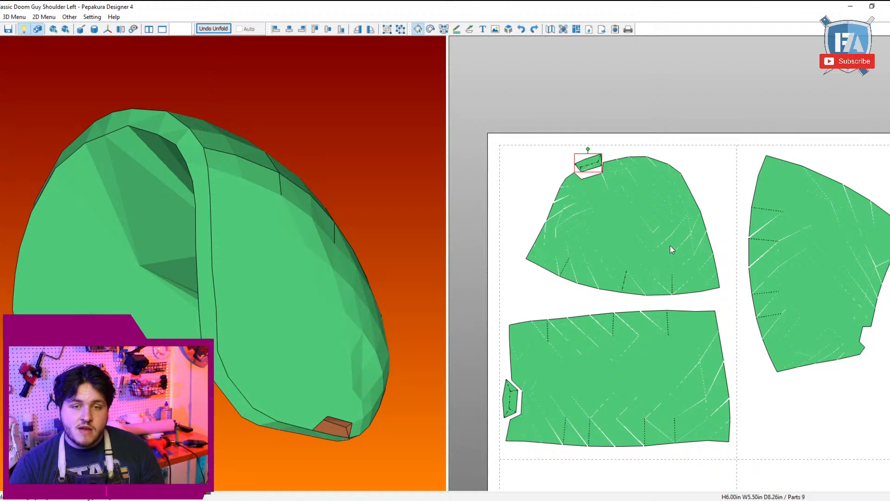
key("Left")
key("Left")
key("Left")
key("Left")
key("Left")
key("Left")
key("Left")
key("Down")
scroll(719, 174, "down", 5)
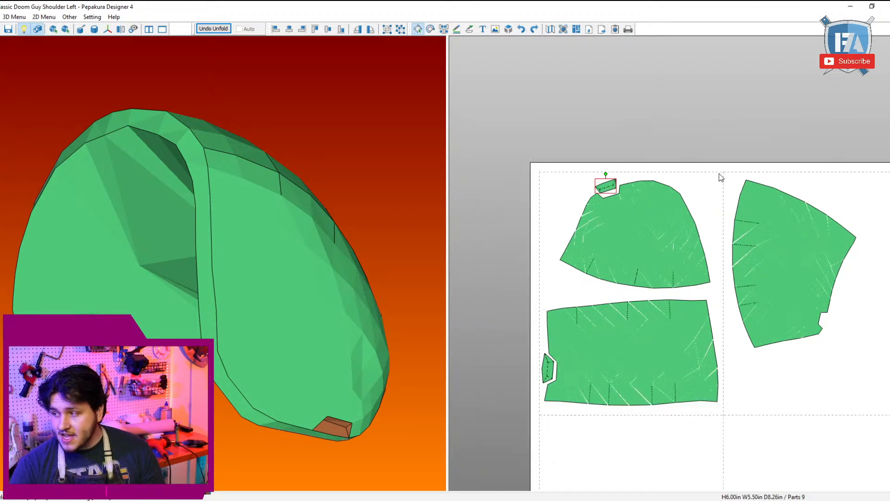
Step: Turn the last small piece upright and seat it in the notch at the fan part's lower corner
left_click_drag(766, 342, 814, 412)
scroll(781, 310, "down", 1)
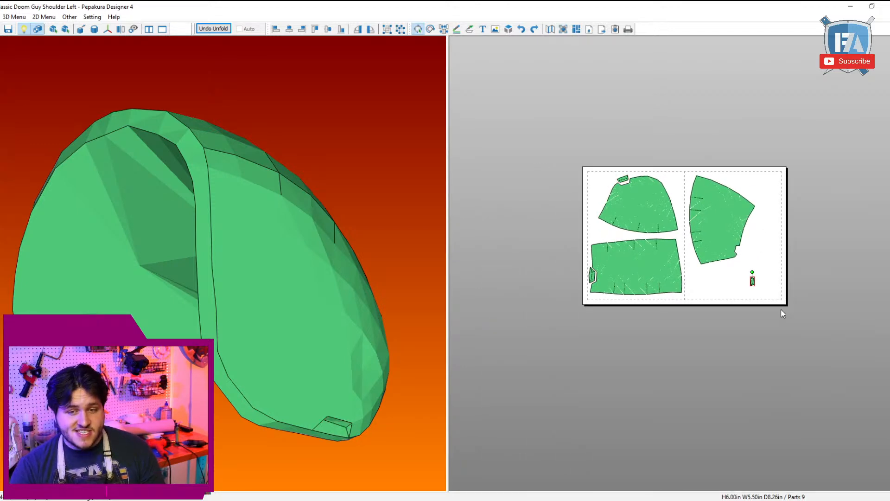
scroll(776, 276, "up", 6)
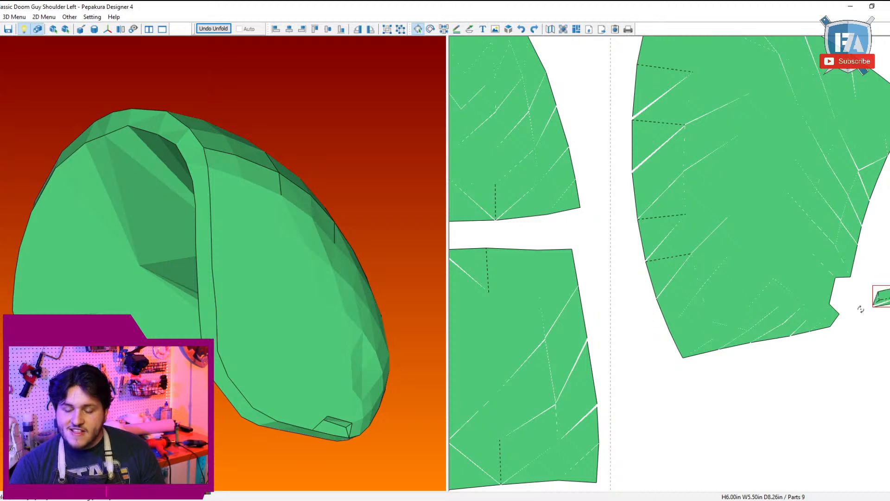
key("Left")
key("Left")
key("Left")
key("Left")
key("Left")
key("Left")
key("Left")
key("Left")
scroll(842, 358, "down", 9)
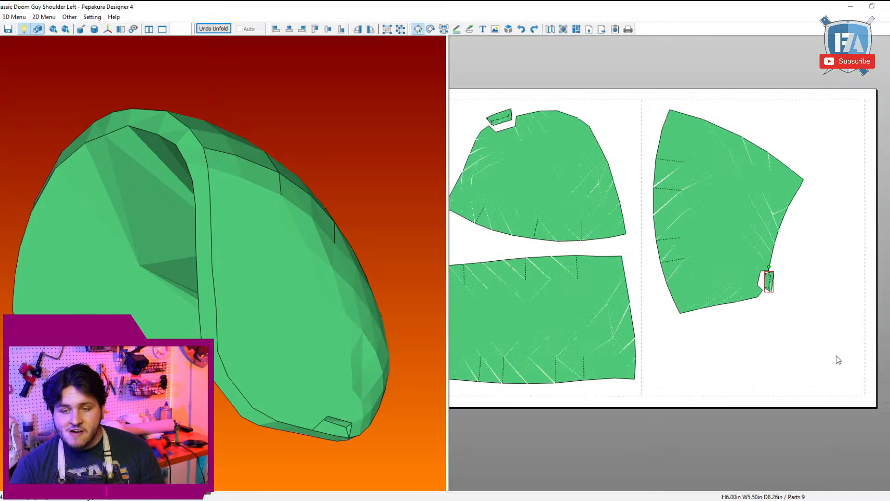
middle_click_drag(774, 378, 811, 393)
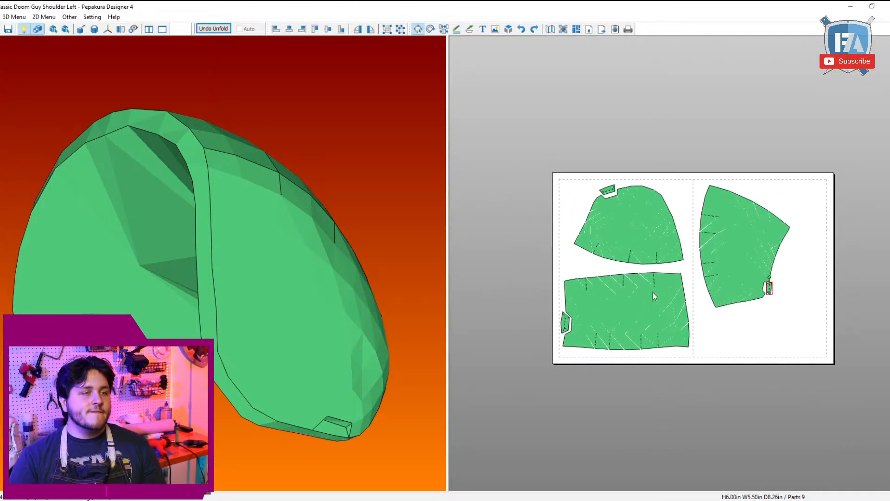
left_click_drag(221, 186, 265, 213)
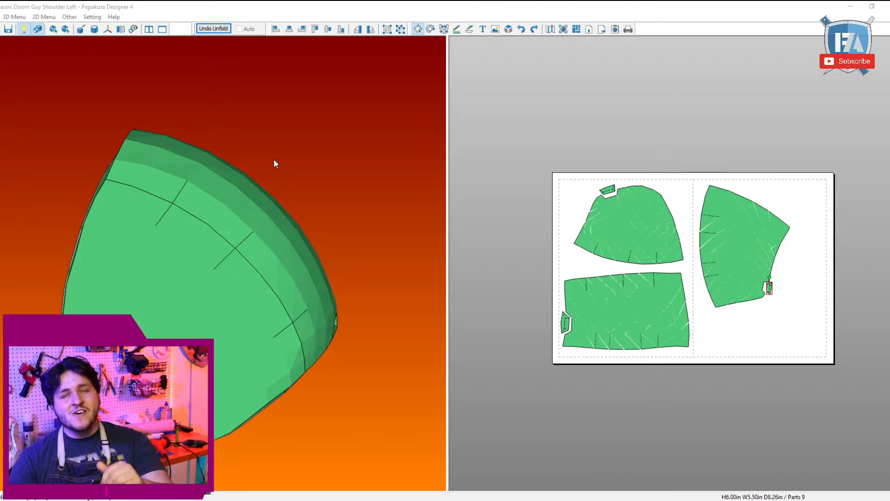
left_click_drag(48, 88, 27, 50)
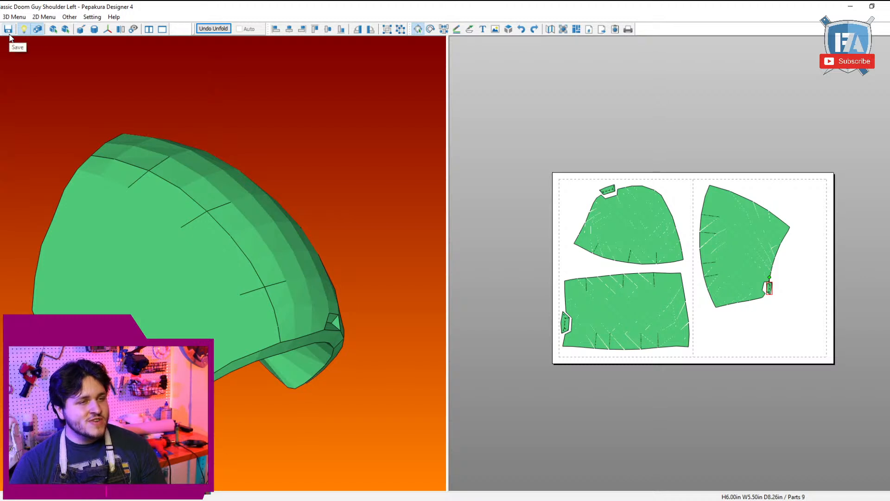
left_click_drag(87, 59, 134, 106)
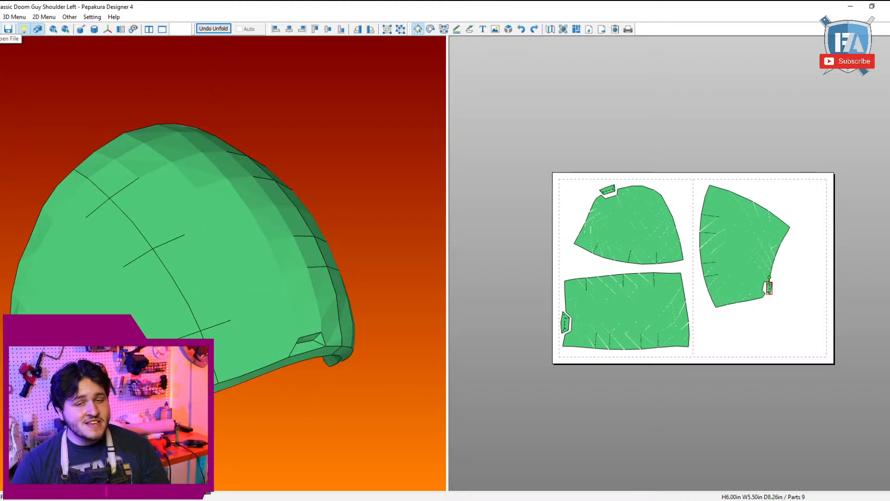
Step: Open Classic Doom Shoulder Right.pdo, turn on its texture display and examine the shoulder's front and slots
left_click(9, 29)
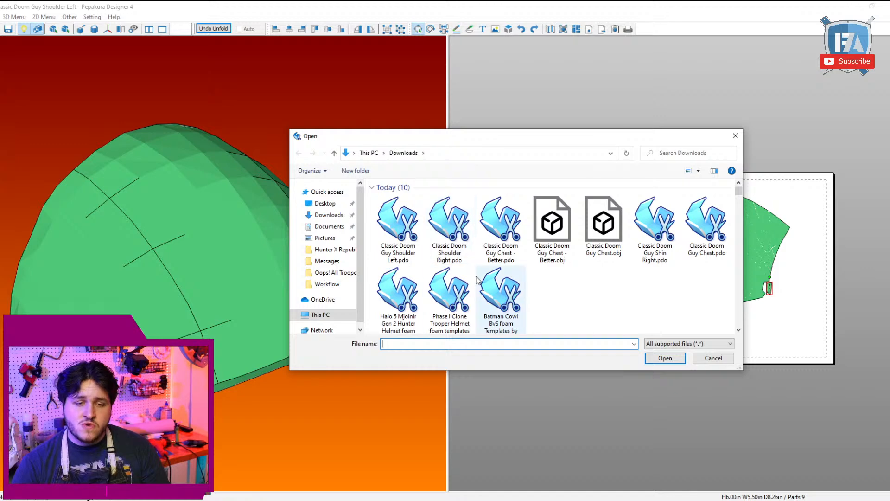
double_click(449, 222)
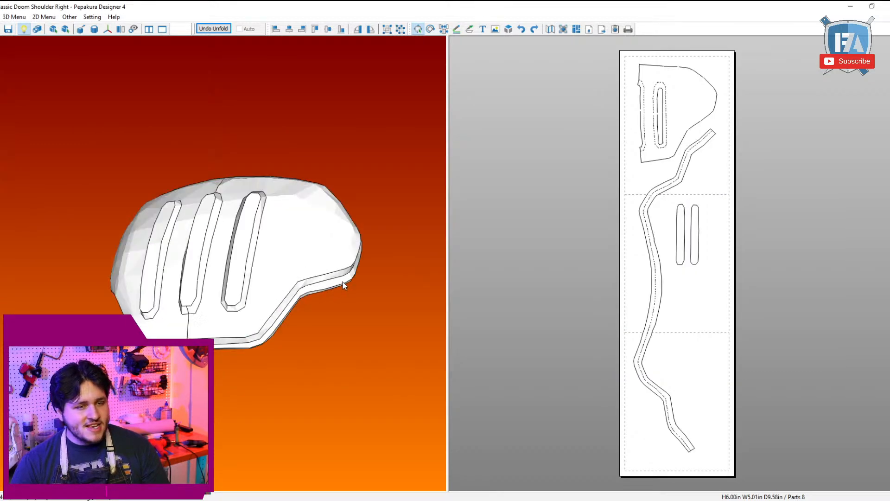
left_click_drag(343, 285, 103, 62)
left_click(38, 29)
left_click_drag(227, 224, 327, 232)
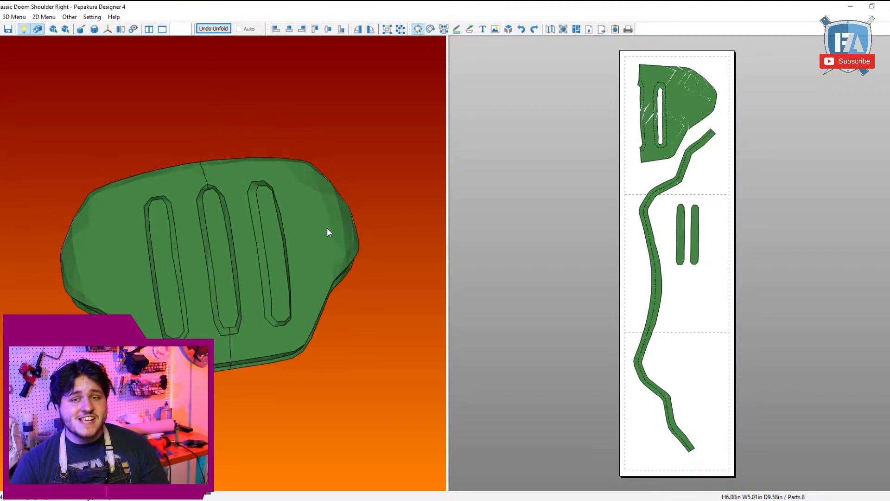
left_click_drag(187, 195, 115, 125)
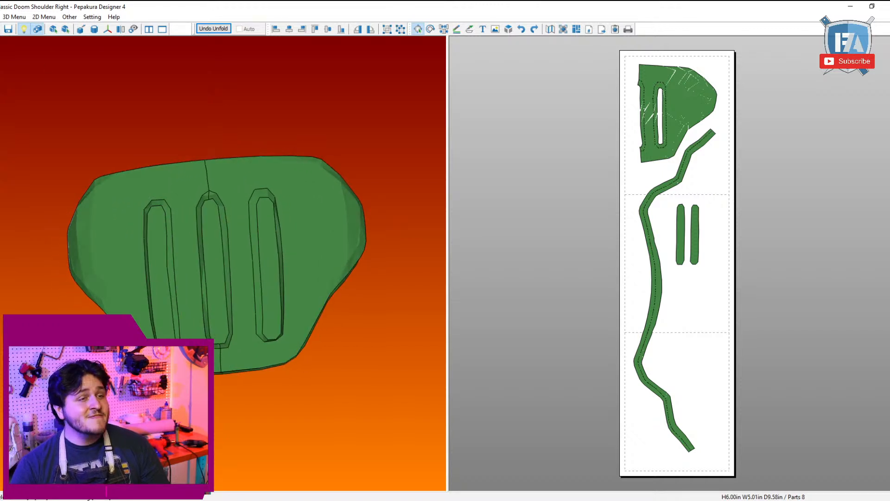
Step: Open the Halo 5 Mjolnir Gen 2 Hunter Helmet foam templates and view the helmet with textures shown
left_click(1, 28)
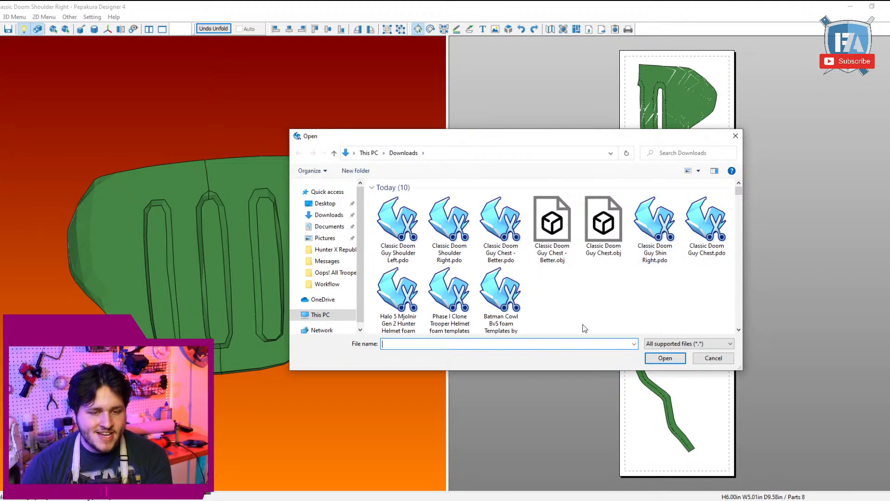
scroll(584, 329, "down", 3)
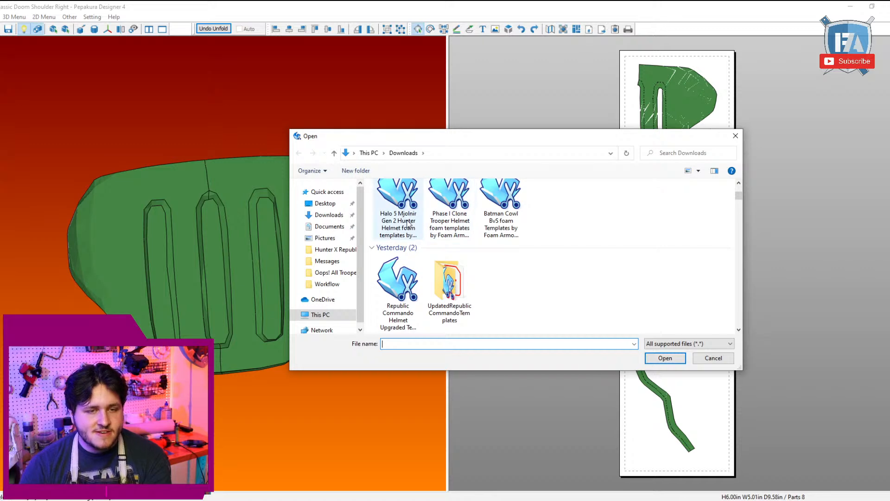
double_click(407, 222)
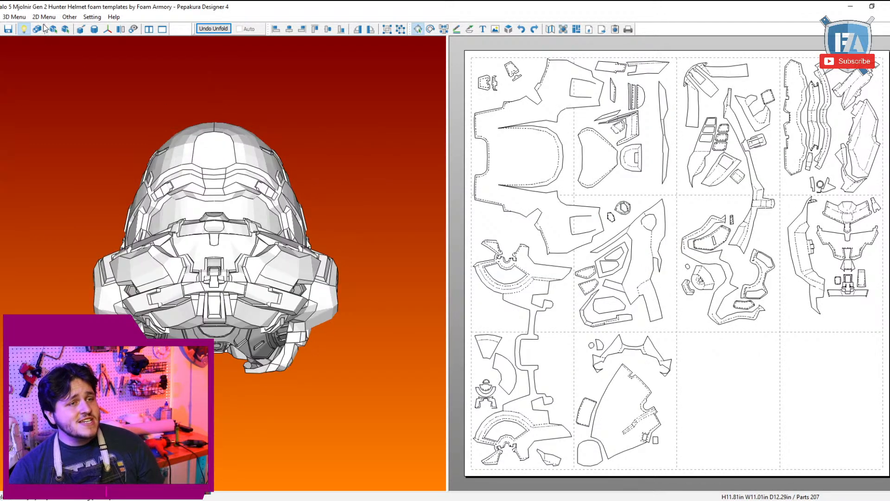
left_click(38, 29)
left_click_drag(213, 181, 263, 179)
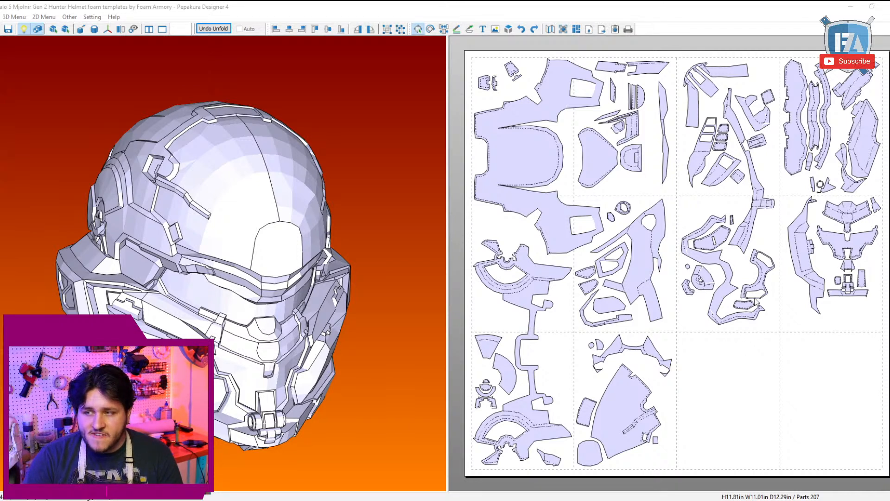
left_click(719, 323)
left_click(705, 350)
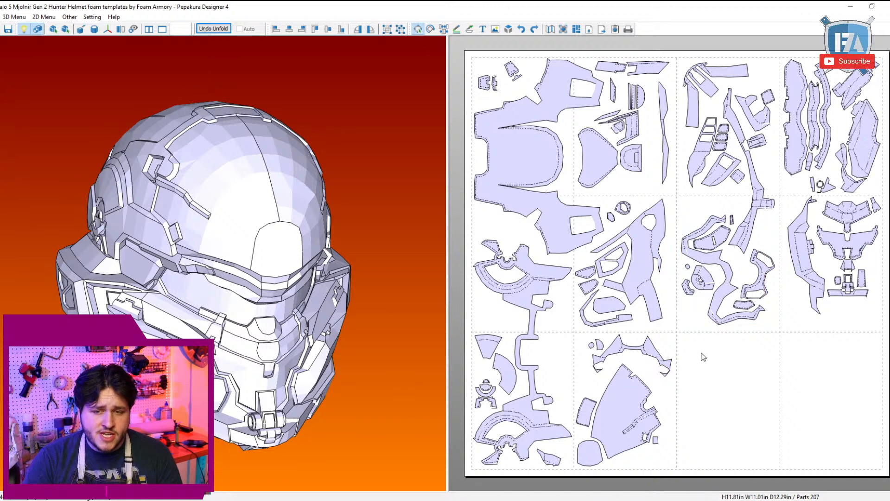
left_click(380, 500)
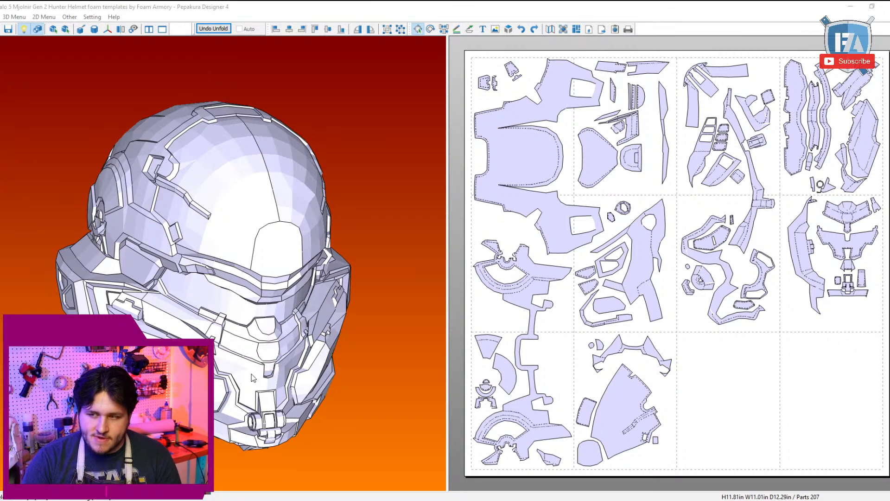
Step: View the helmet from its side and turn off the texture display
left_click_drag(254, 378, 264, 356)
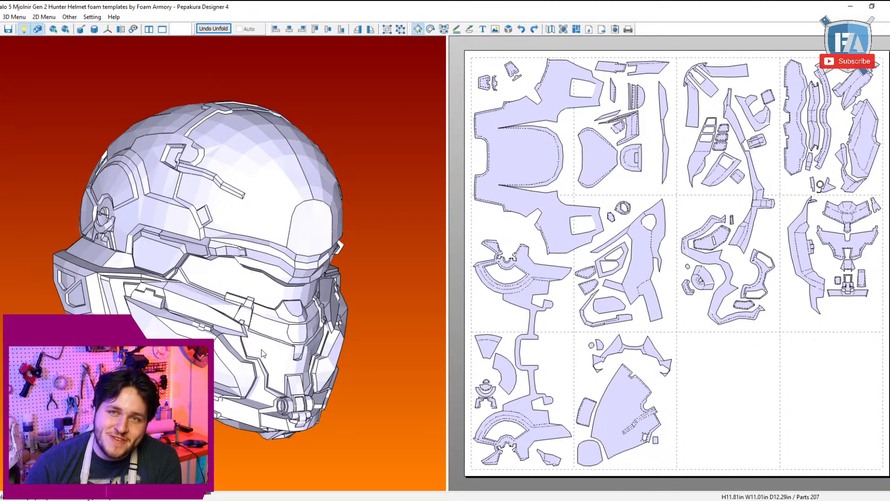
left_click(42, 26)
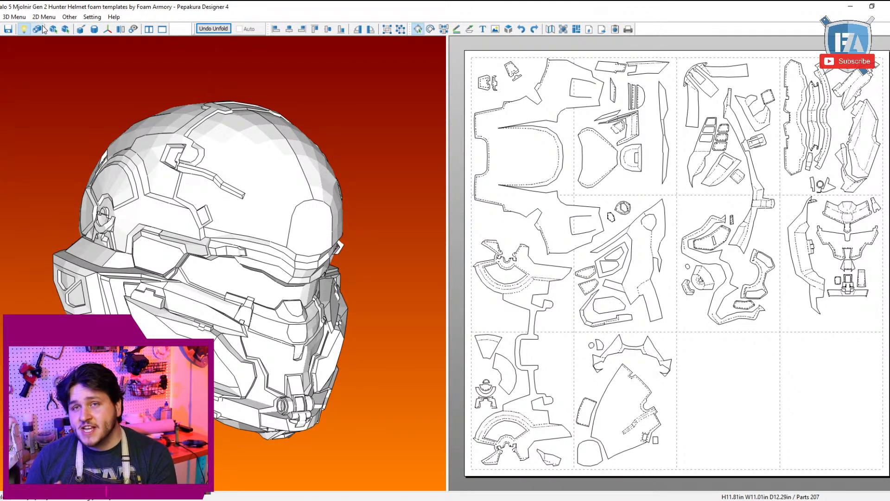
left_click(41, 28)
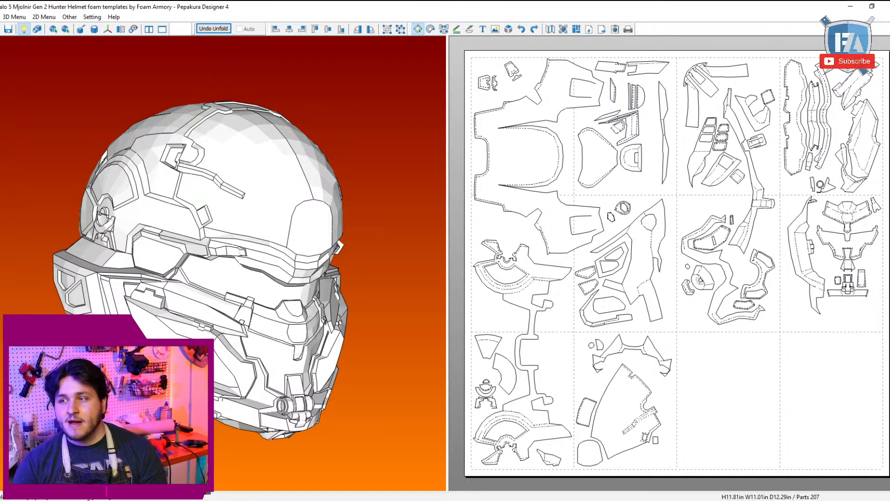